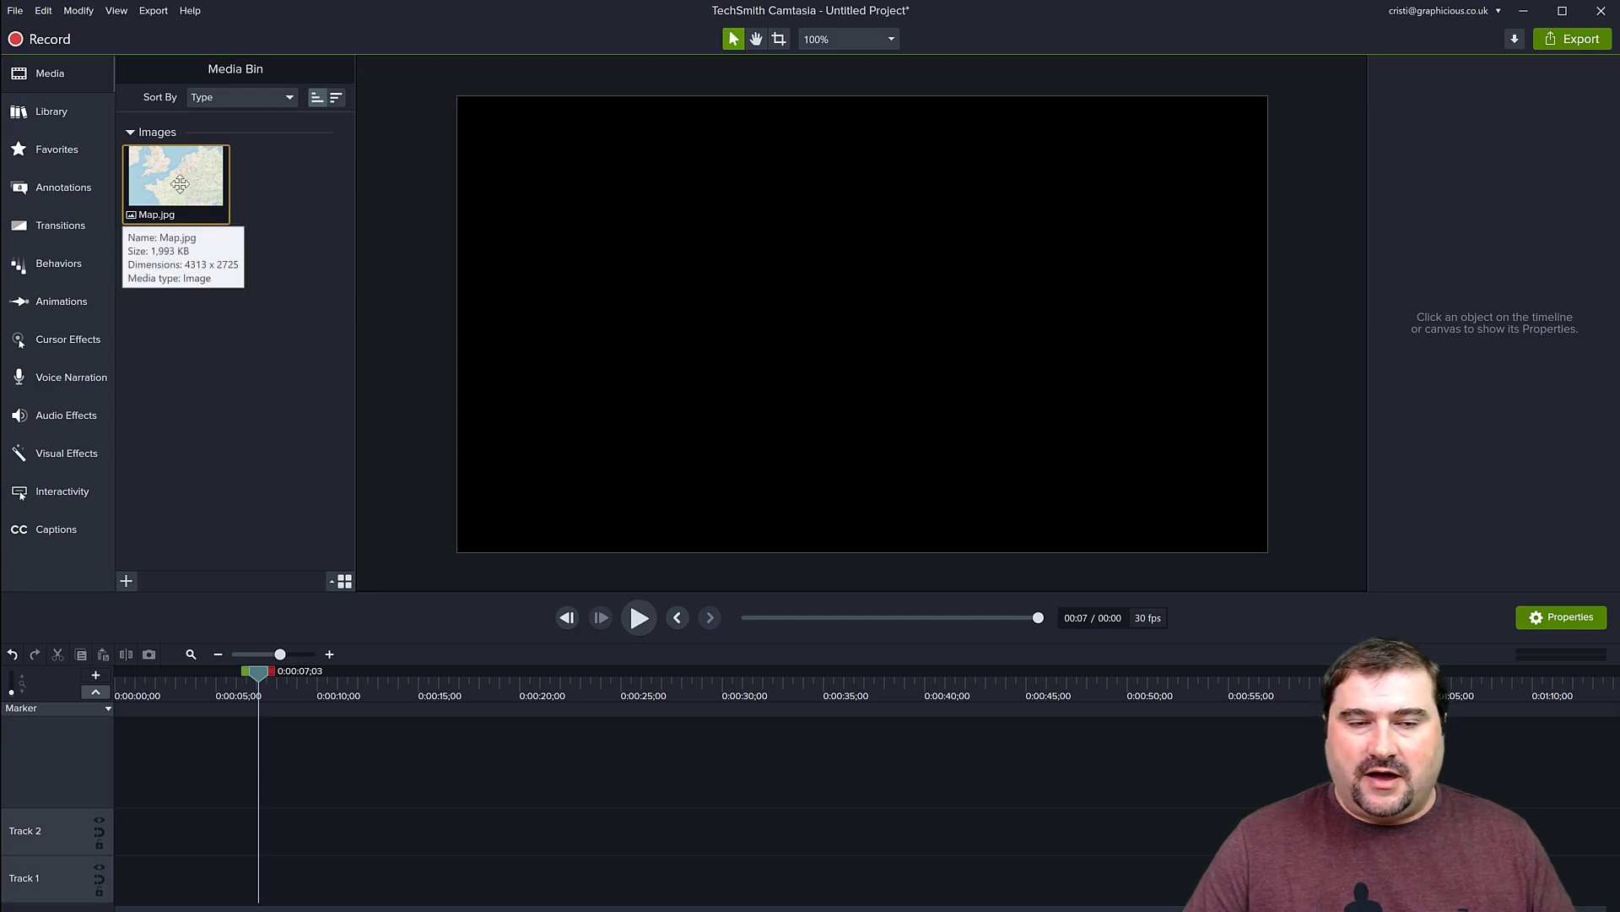
# Place Map.jpg on the canvas and set the project's canvas dimensions to 1080p HD (1920x1080).
pyautogui.moveTo(180, 183); pyautogui.dragTo(865, 330)
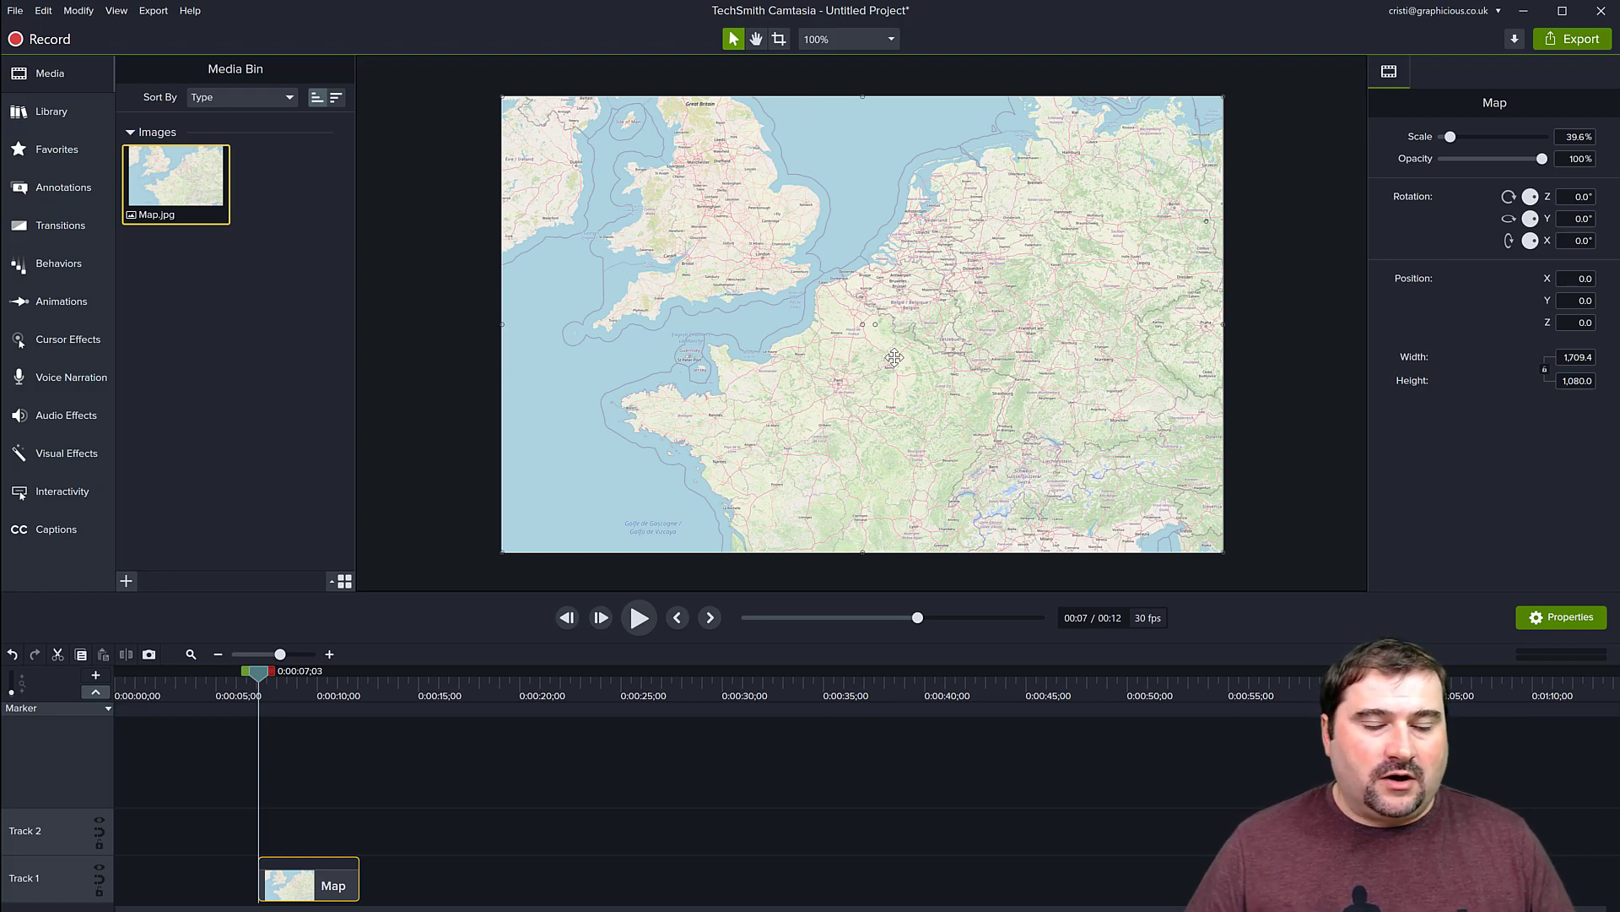
pyautogui.click(844, 35)
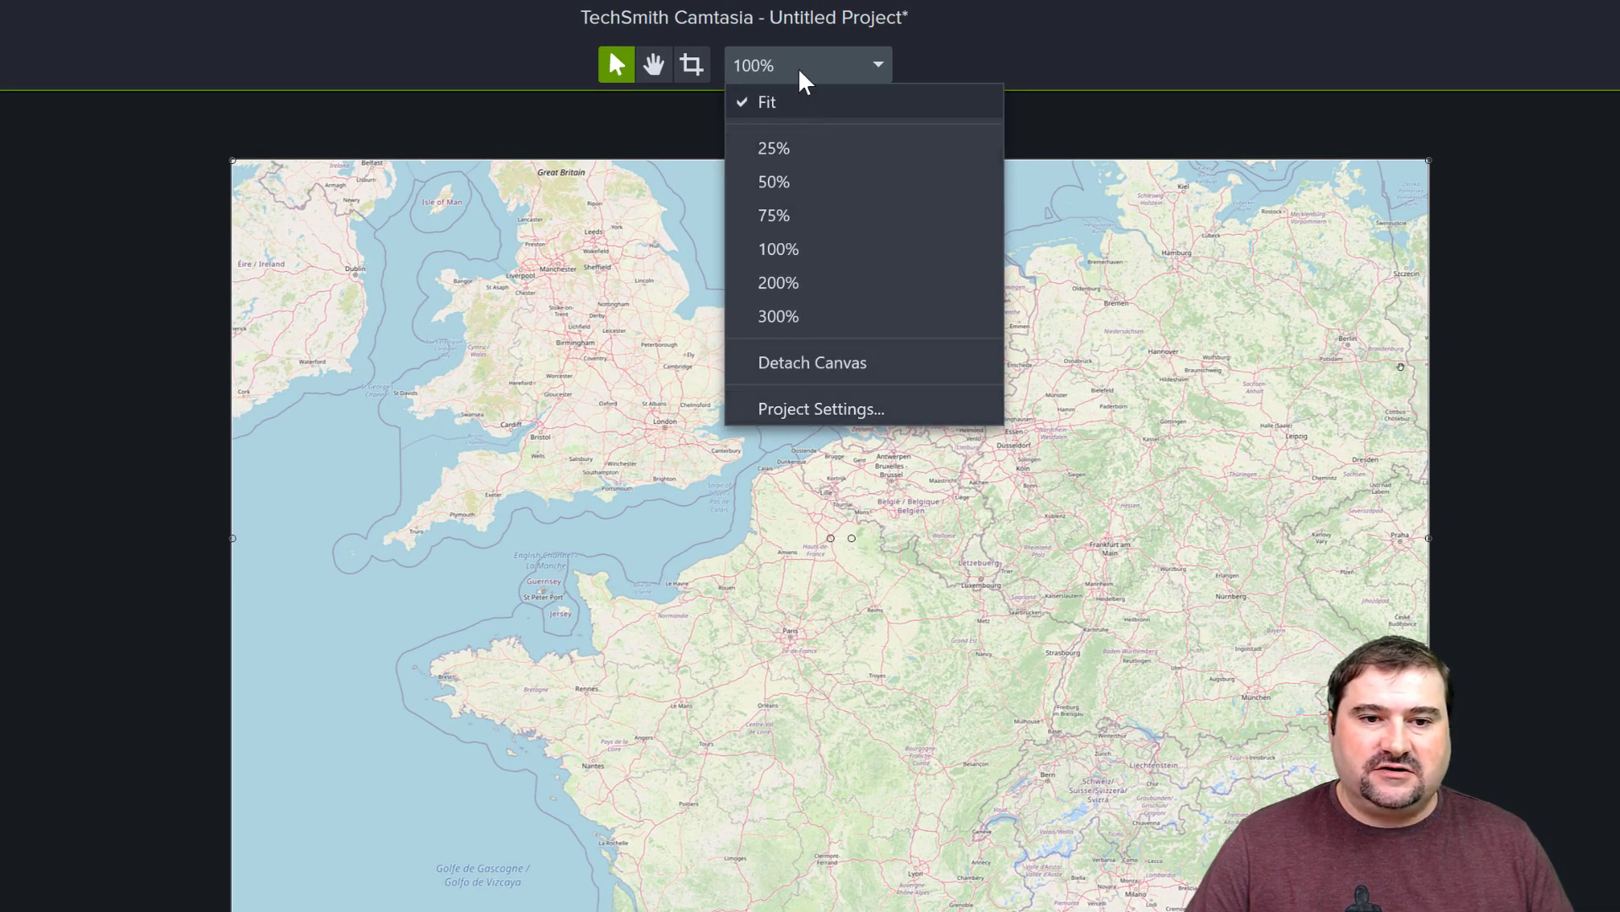
pyautogui.click(821, 412)
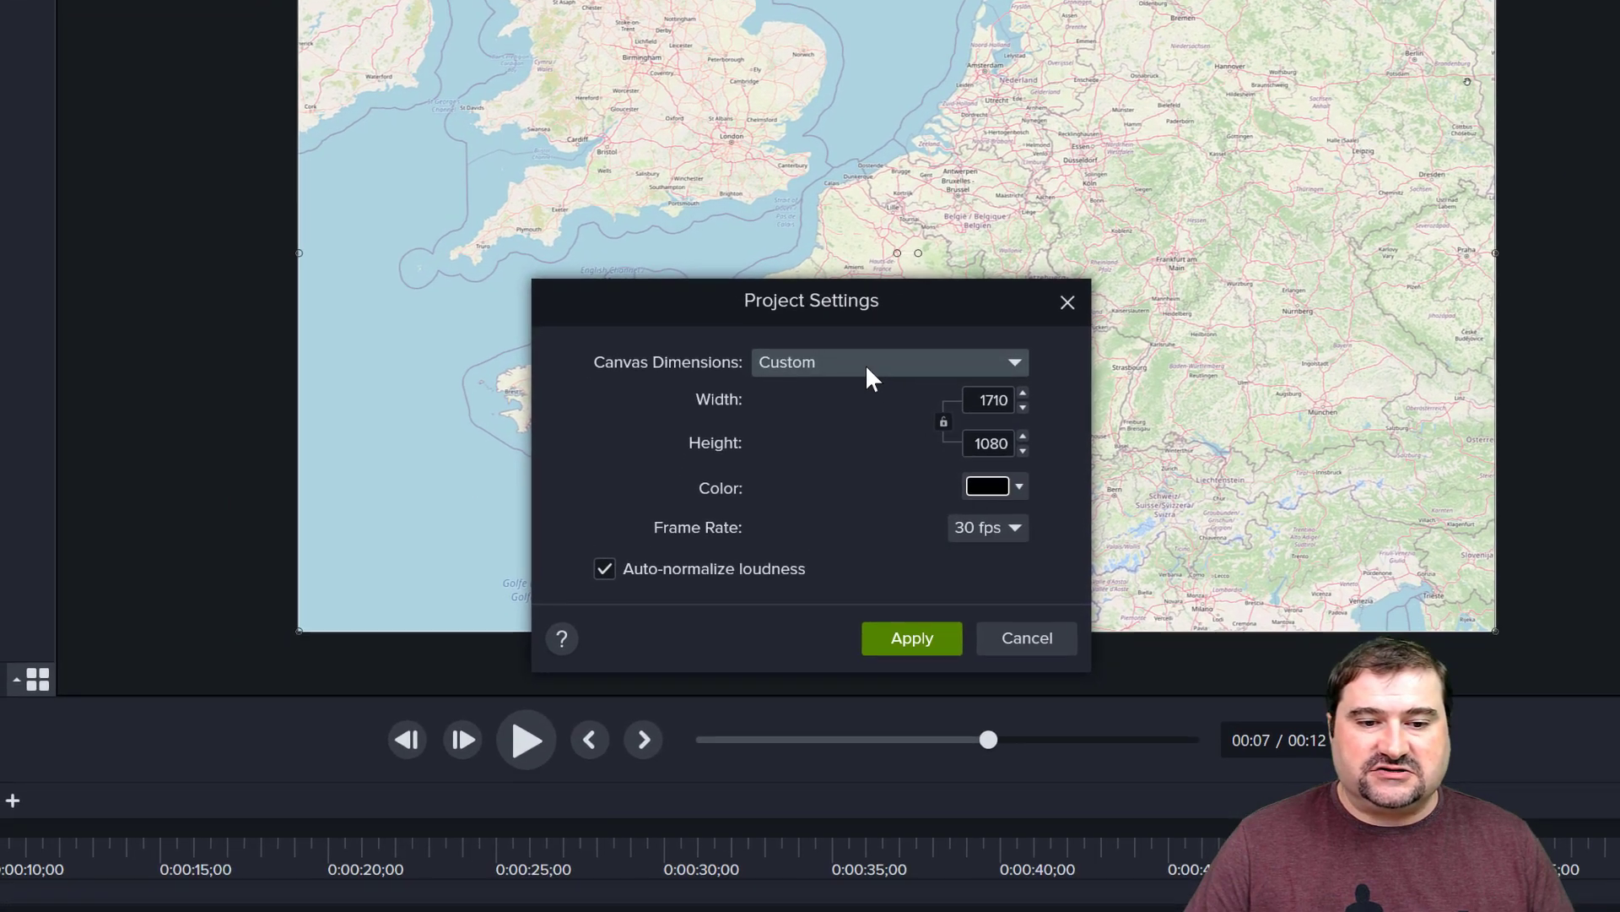
pyautogui.click(866, 368)
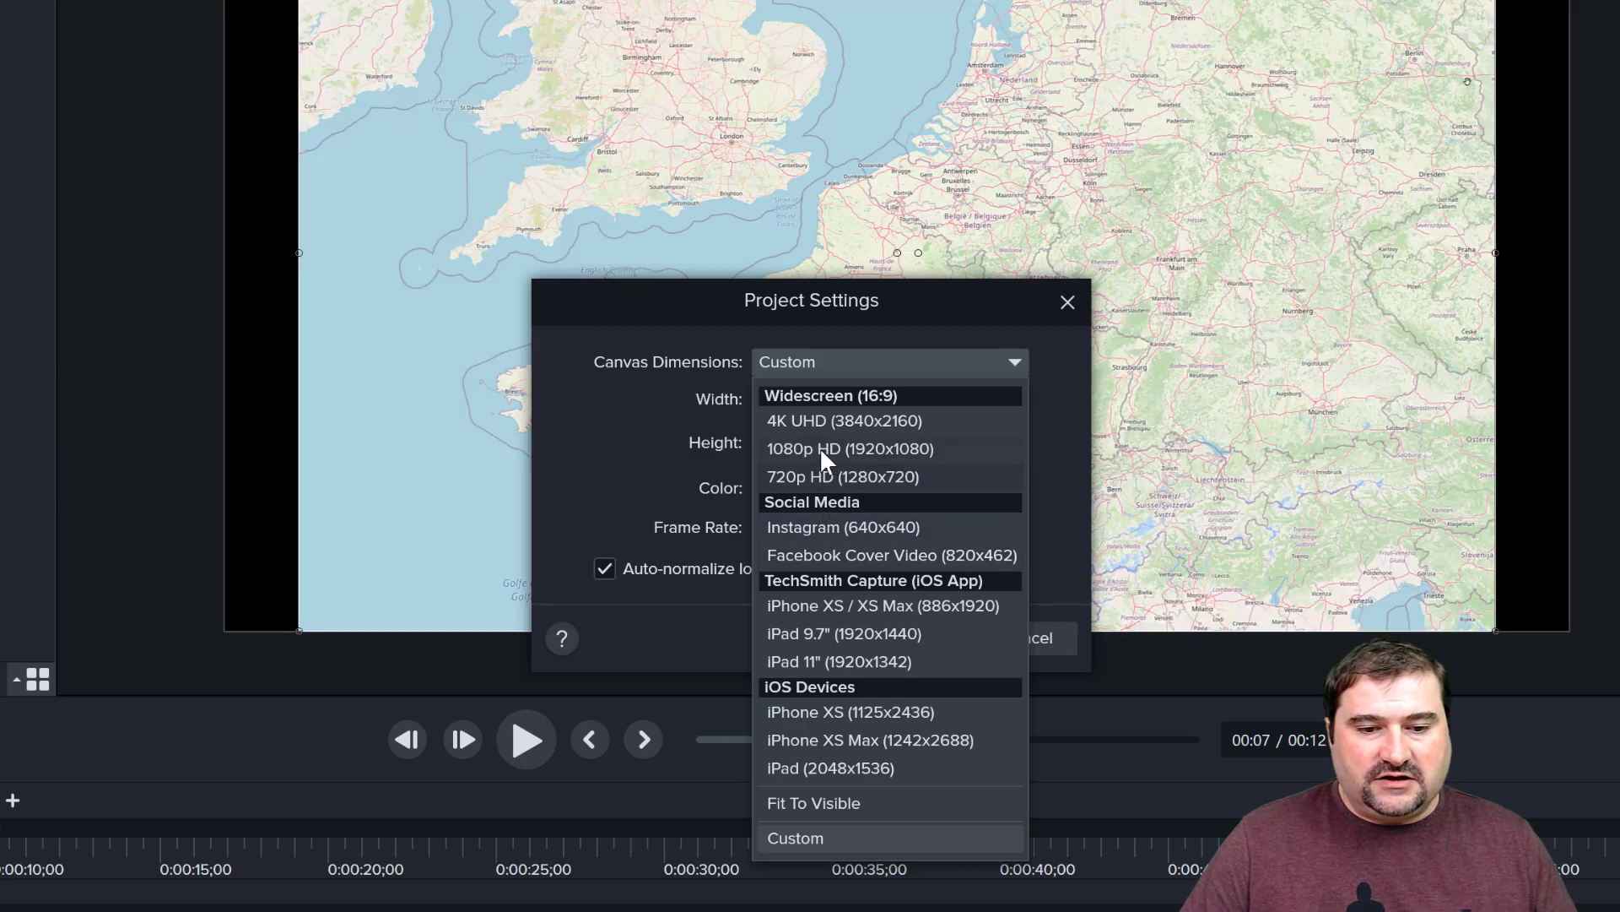
pyautogui.click(819, 447)
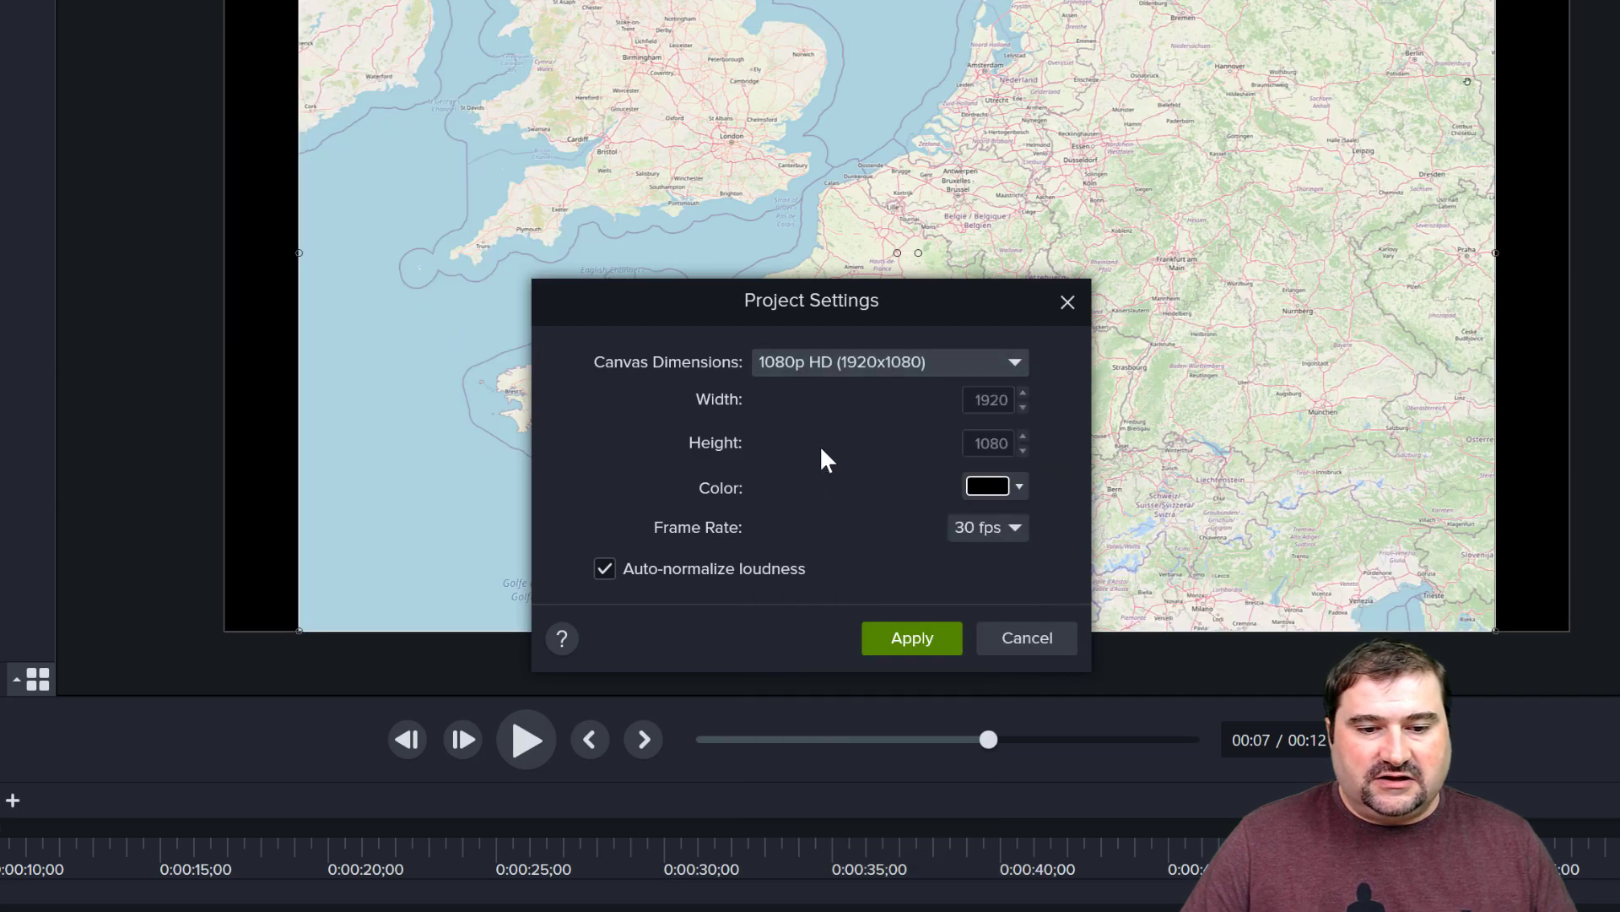
pyautogui.click(895, 639)
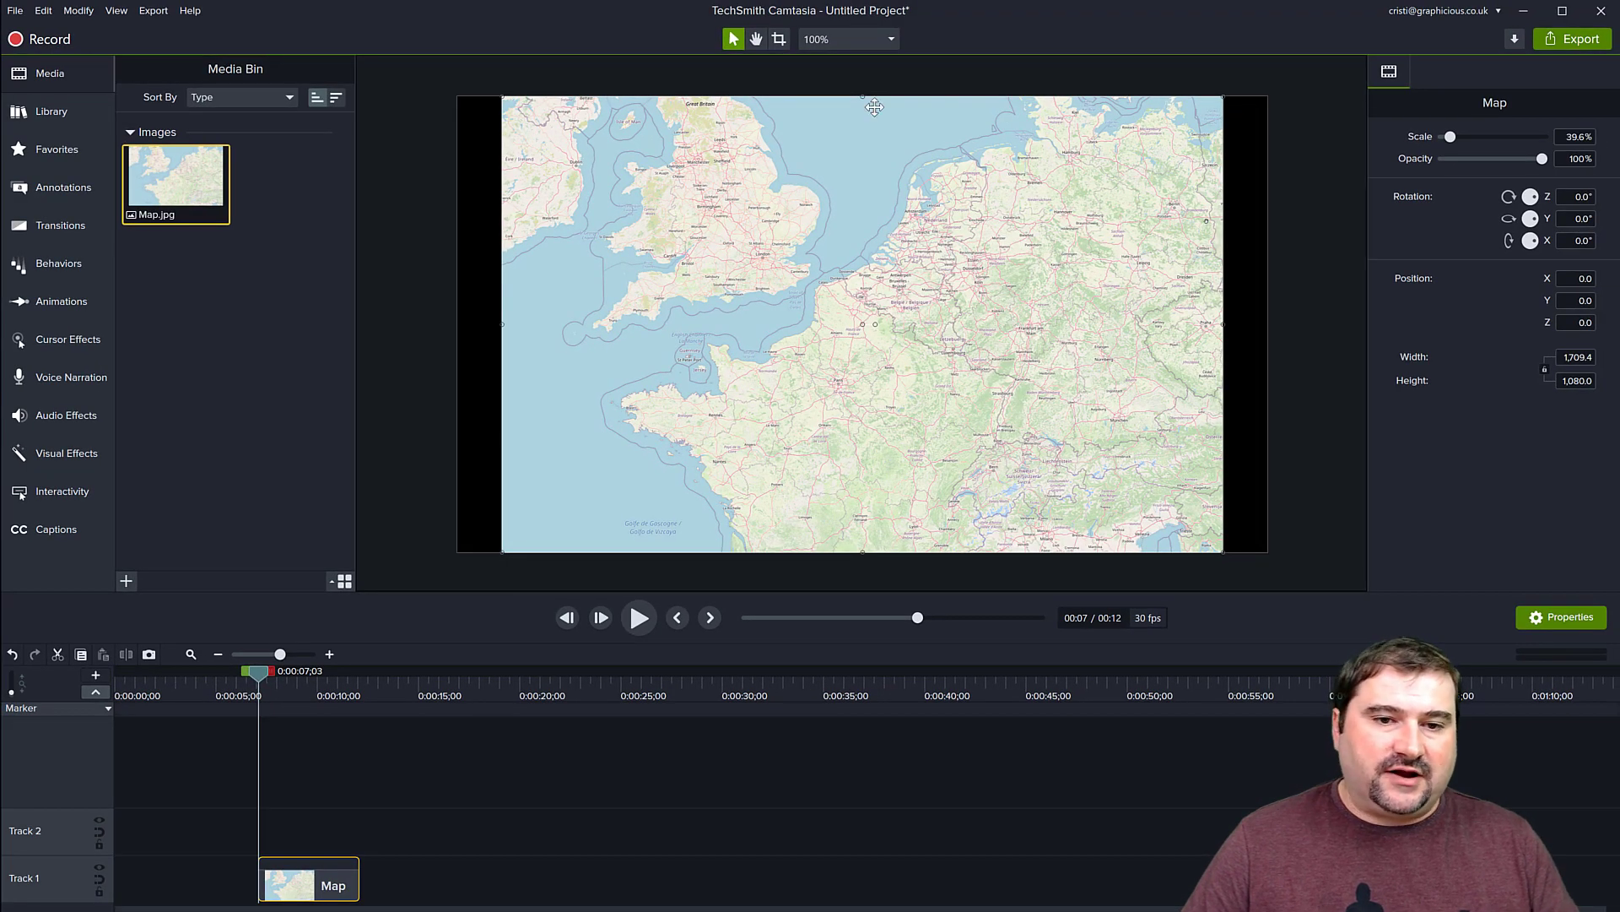
# Set the project's frame rate to 60 fps and apply it.
pyautogui.click(849, 36)
pyautogui.click(847, 251)
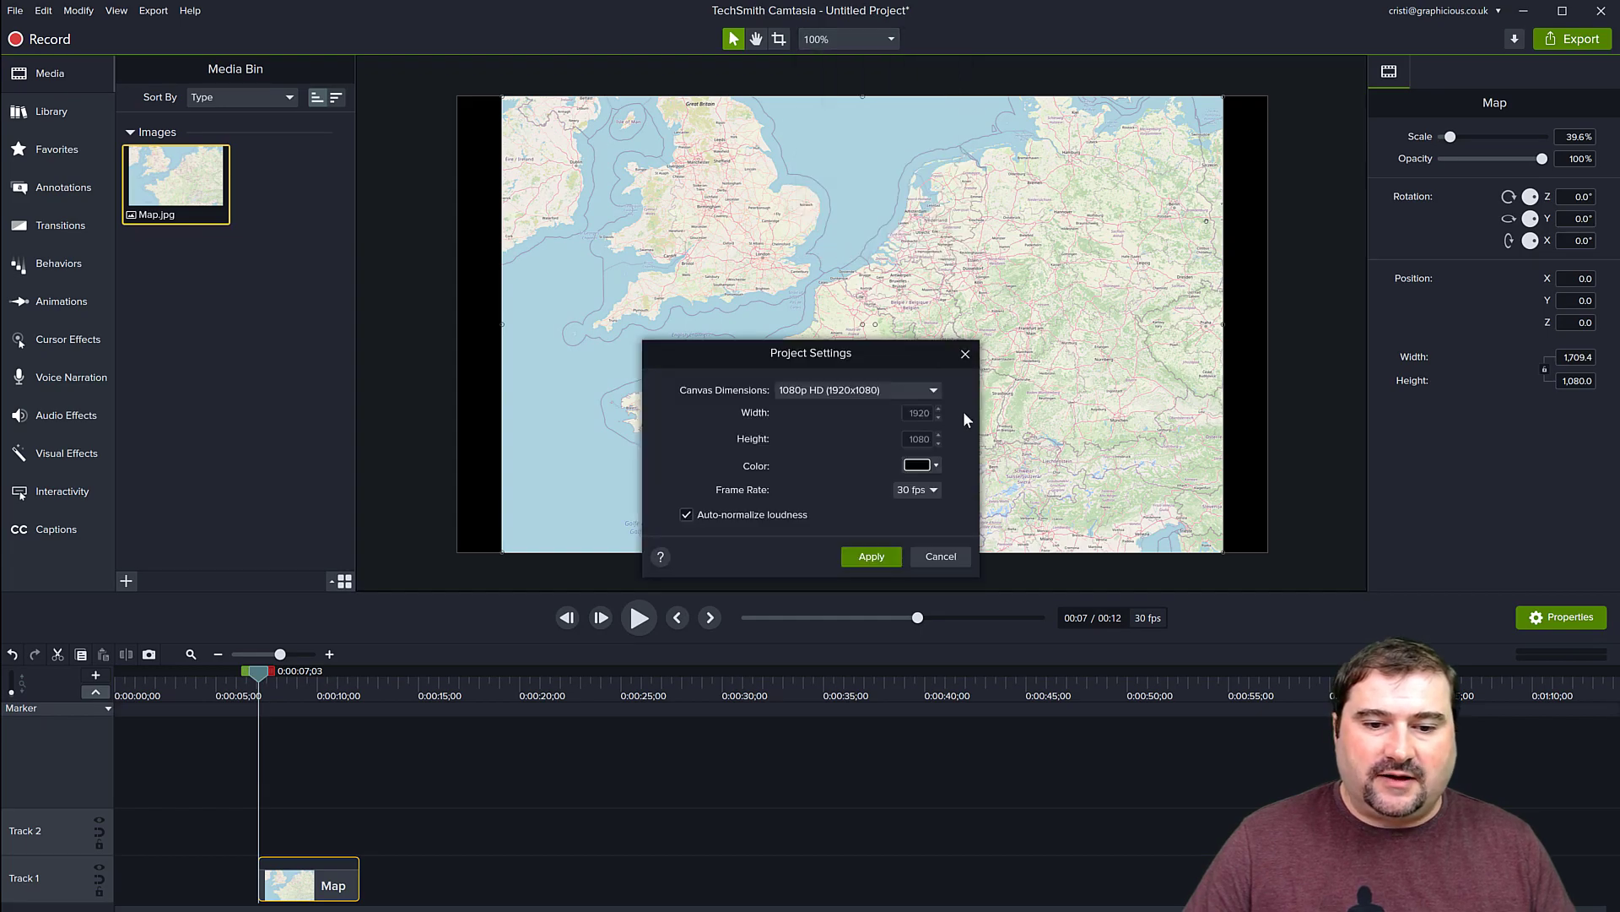
pyautogui.click(922, 491)
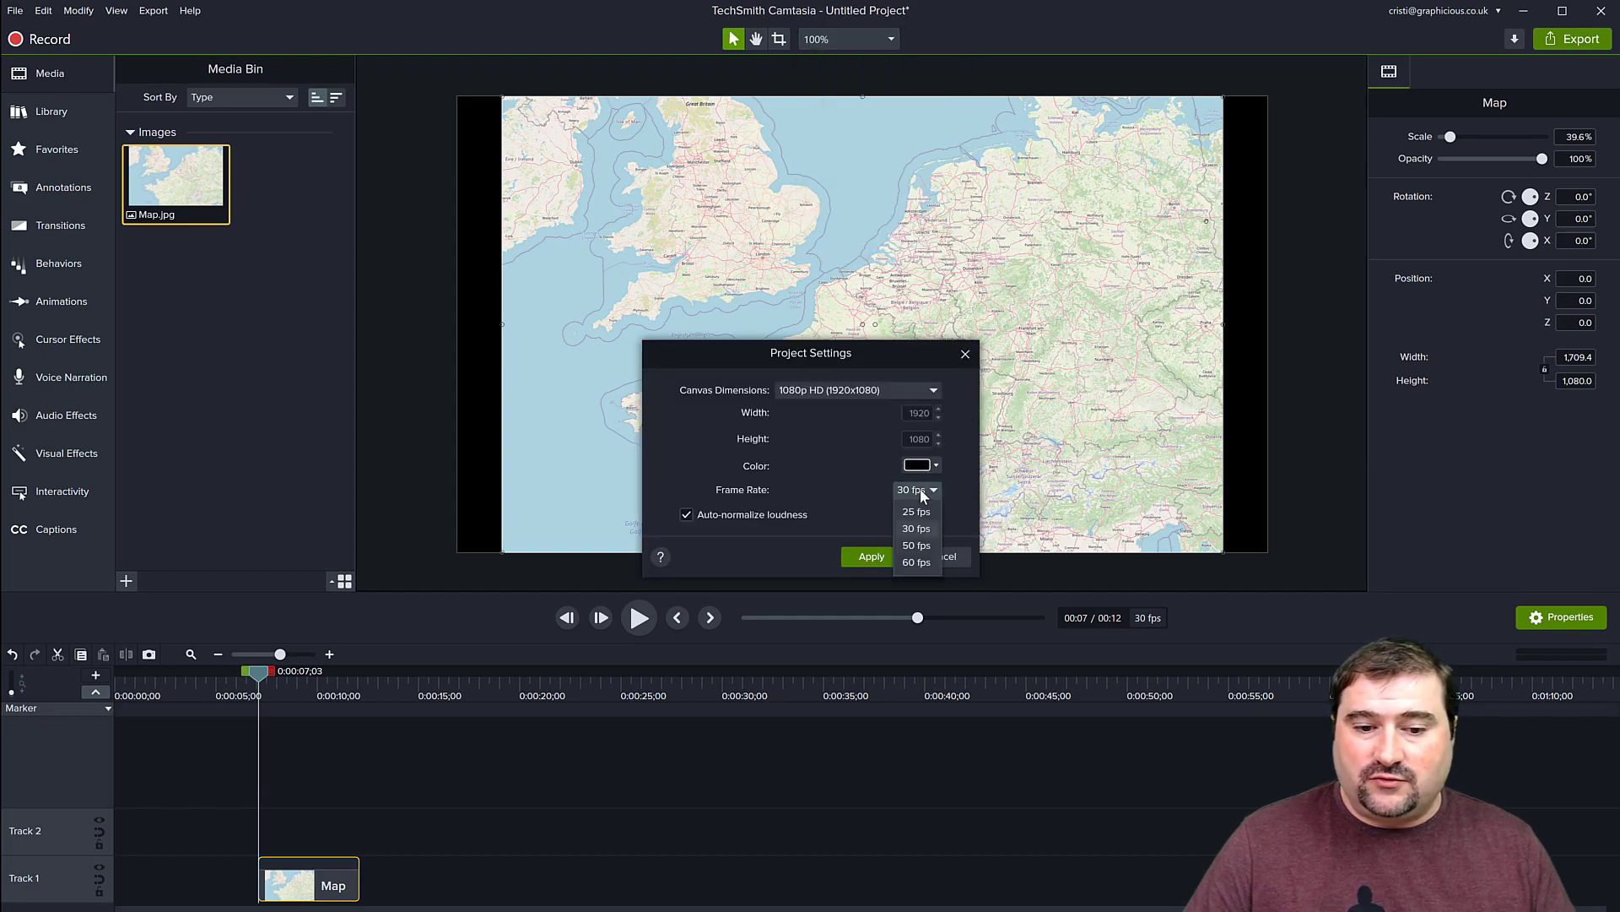
pyautogui.click(915, 564)
pyautogui.click(888, 557)
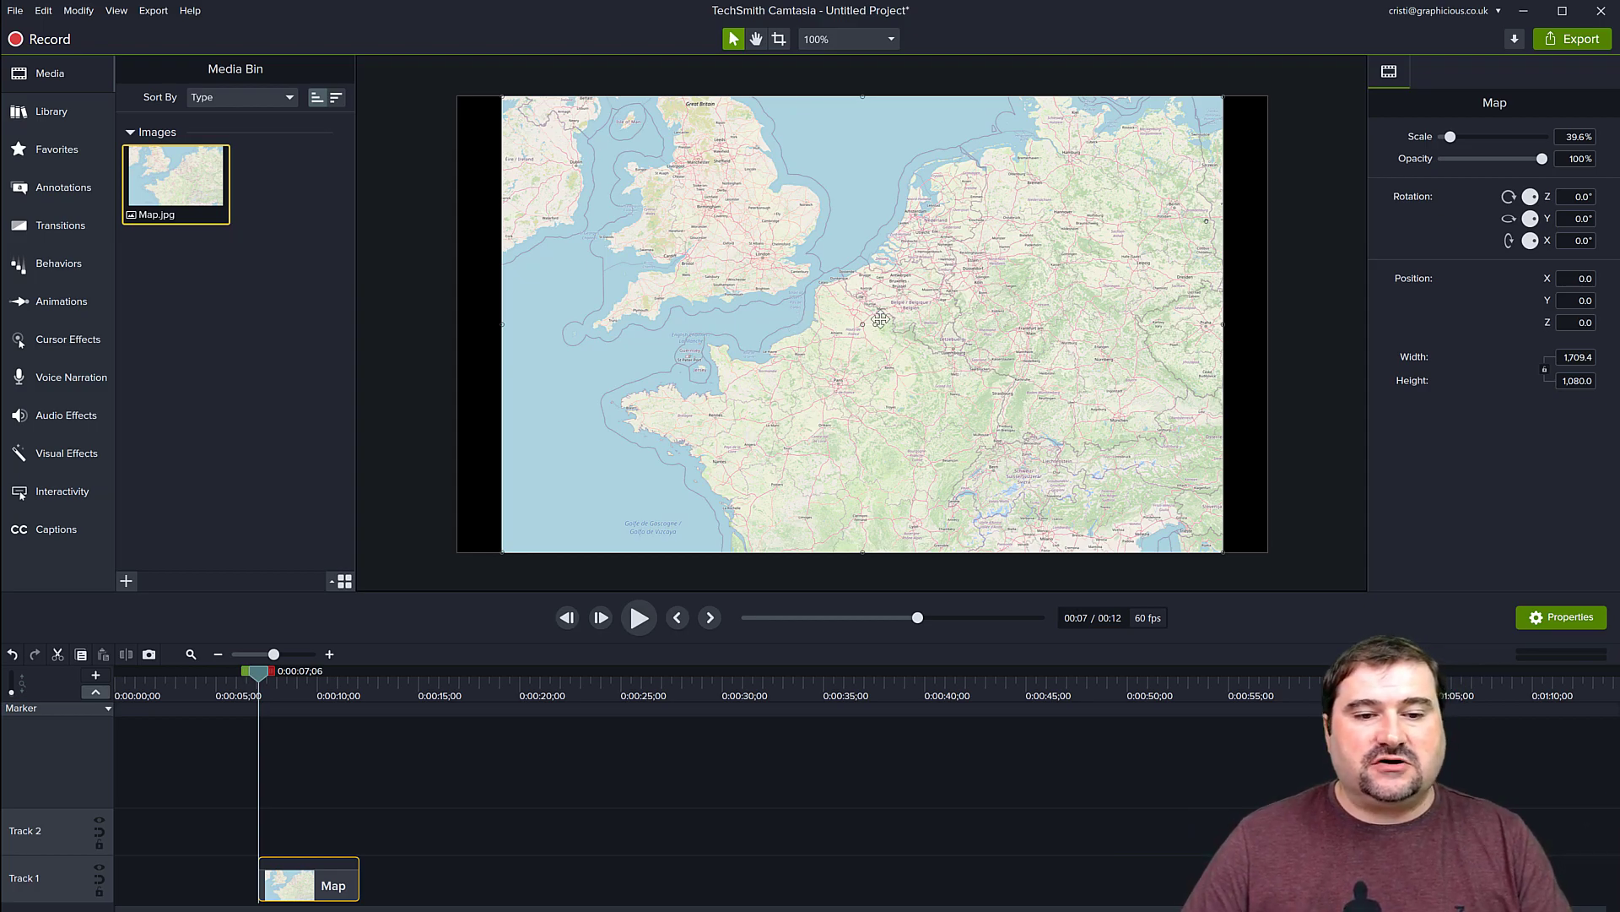
# Enlarge the map image on the canvas to a scale of about 62.9% so it covers the whole frame.
pyautogui.scroll(5, 806, 368)
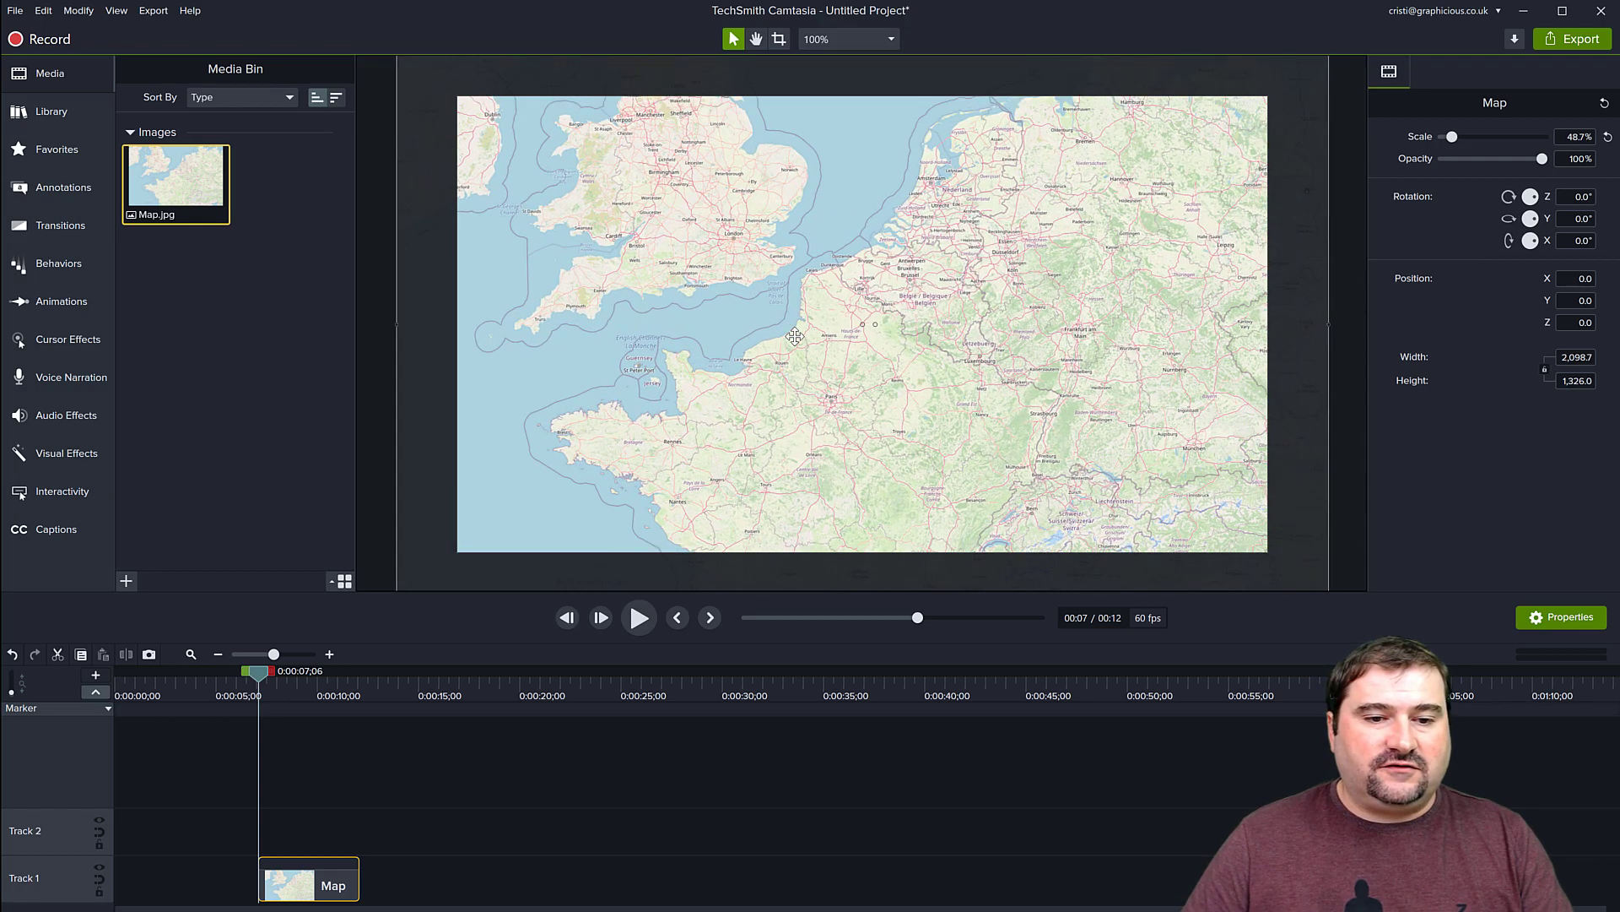
pyautogui.scroll(3, 784, 338)
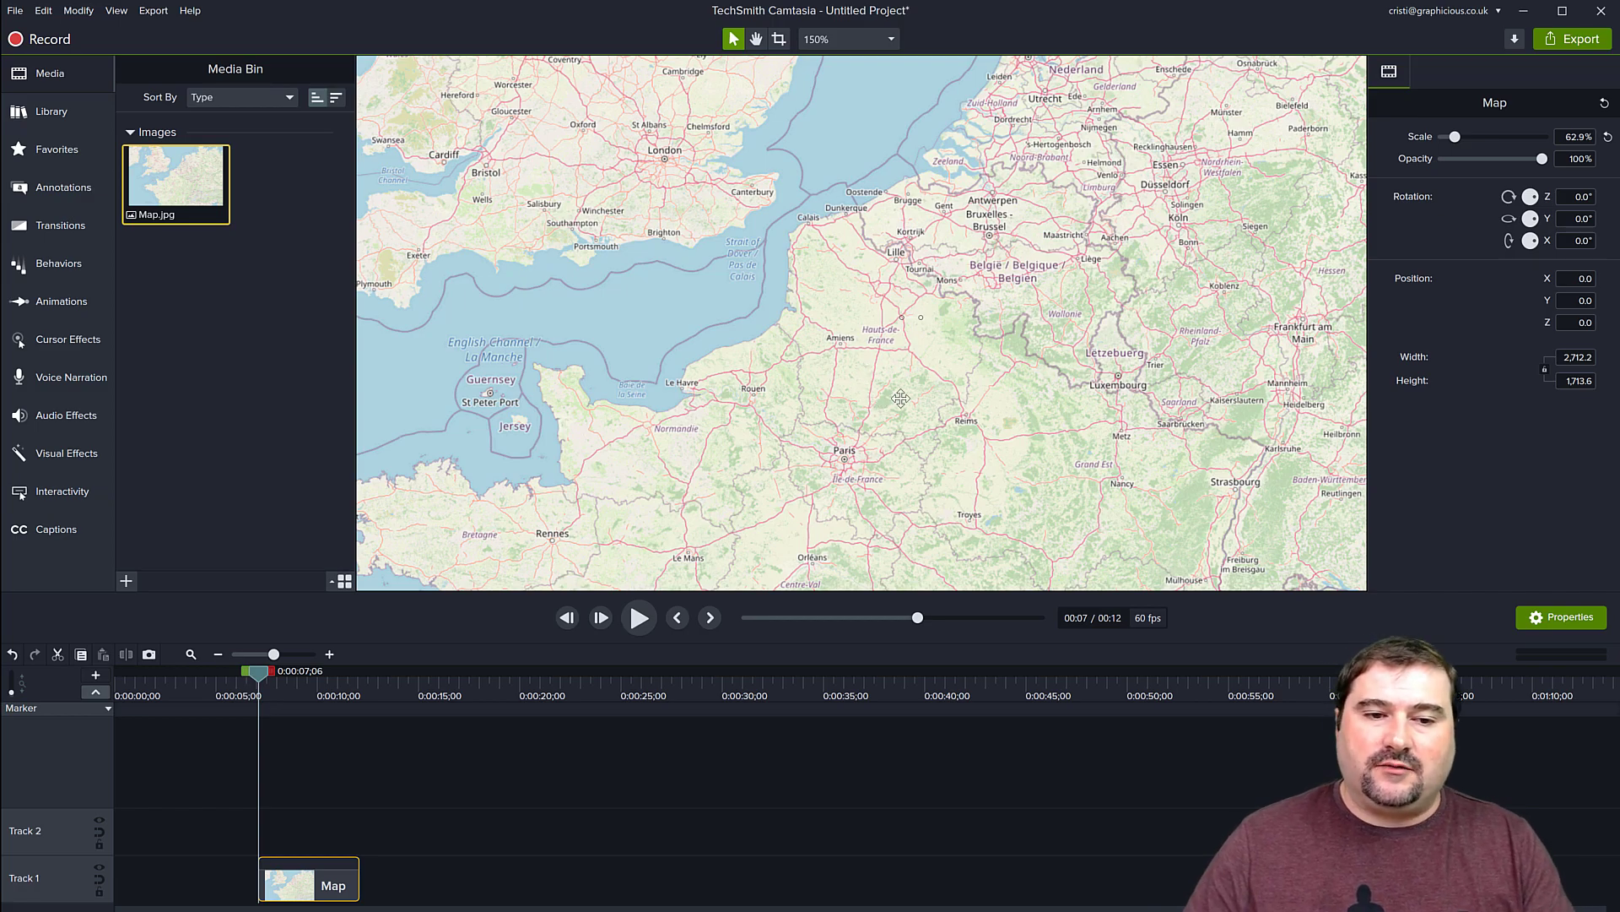
pyautogui.scroll(-1, 909, 375)
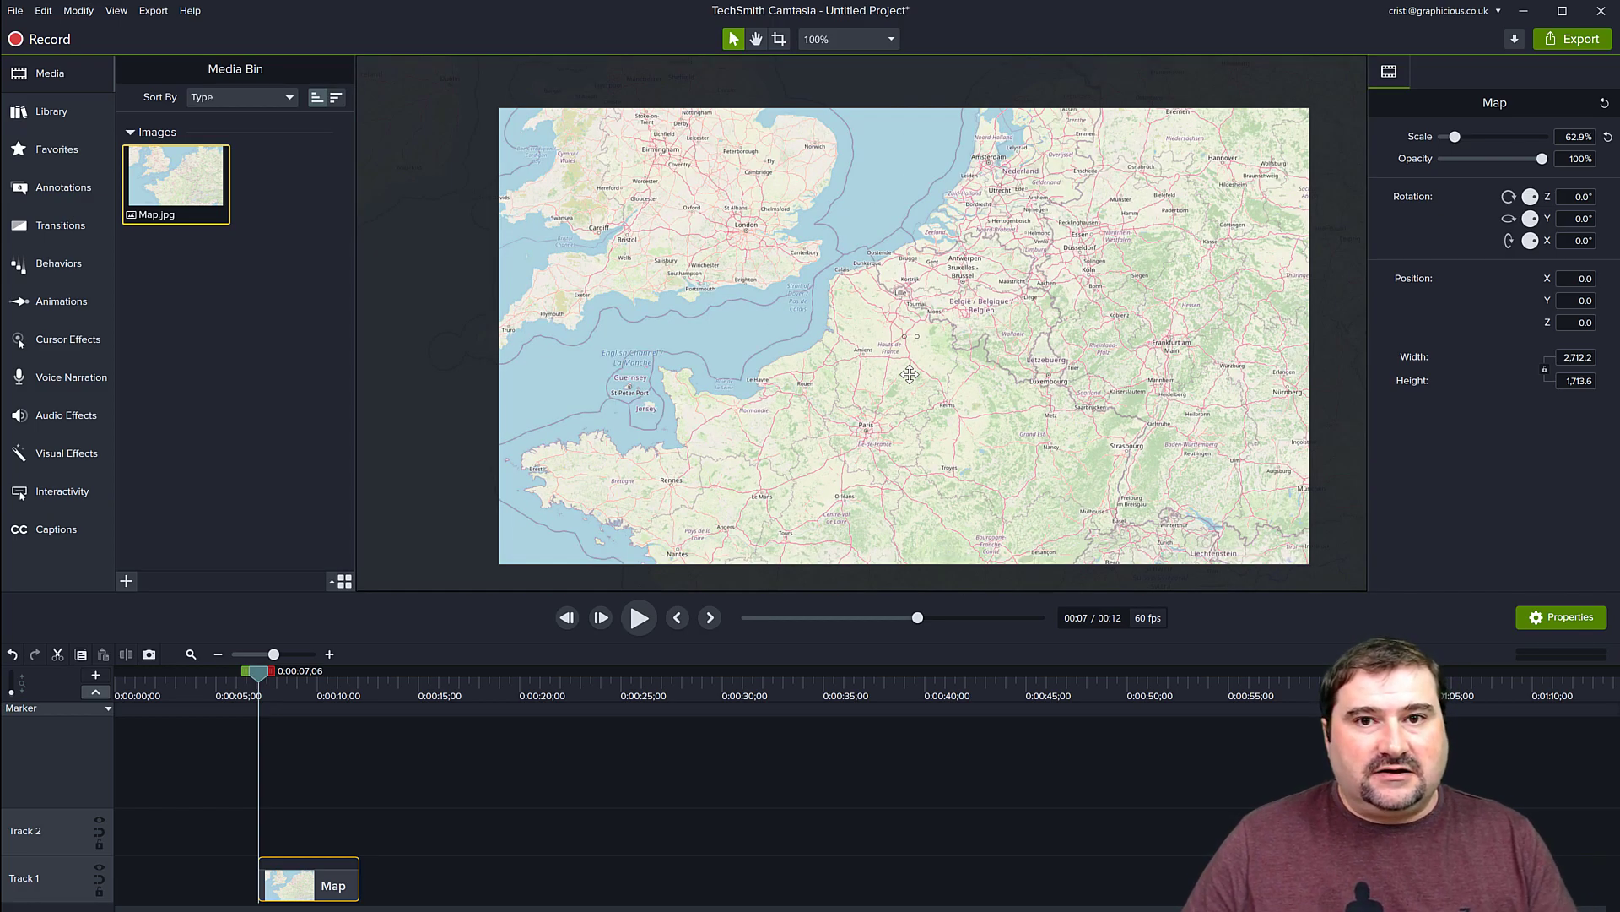
pyautogui.scroll(-1, 909, 374)
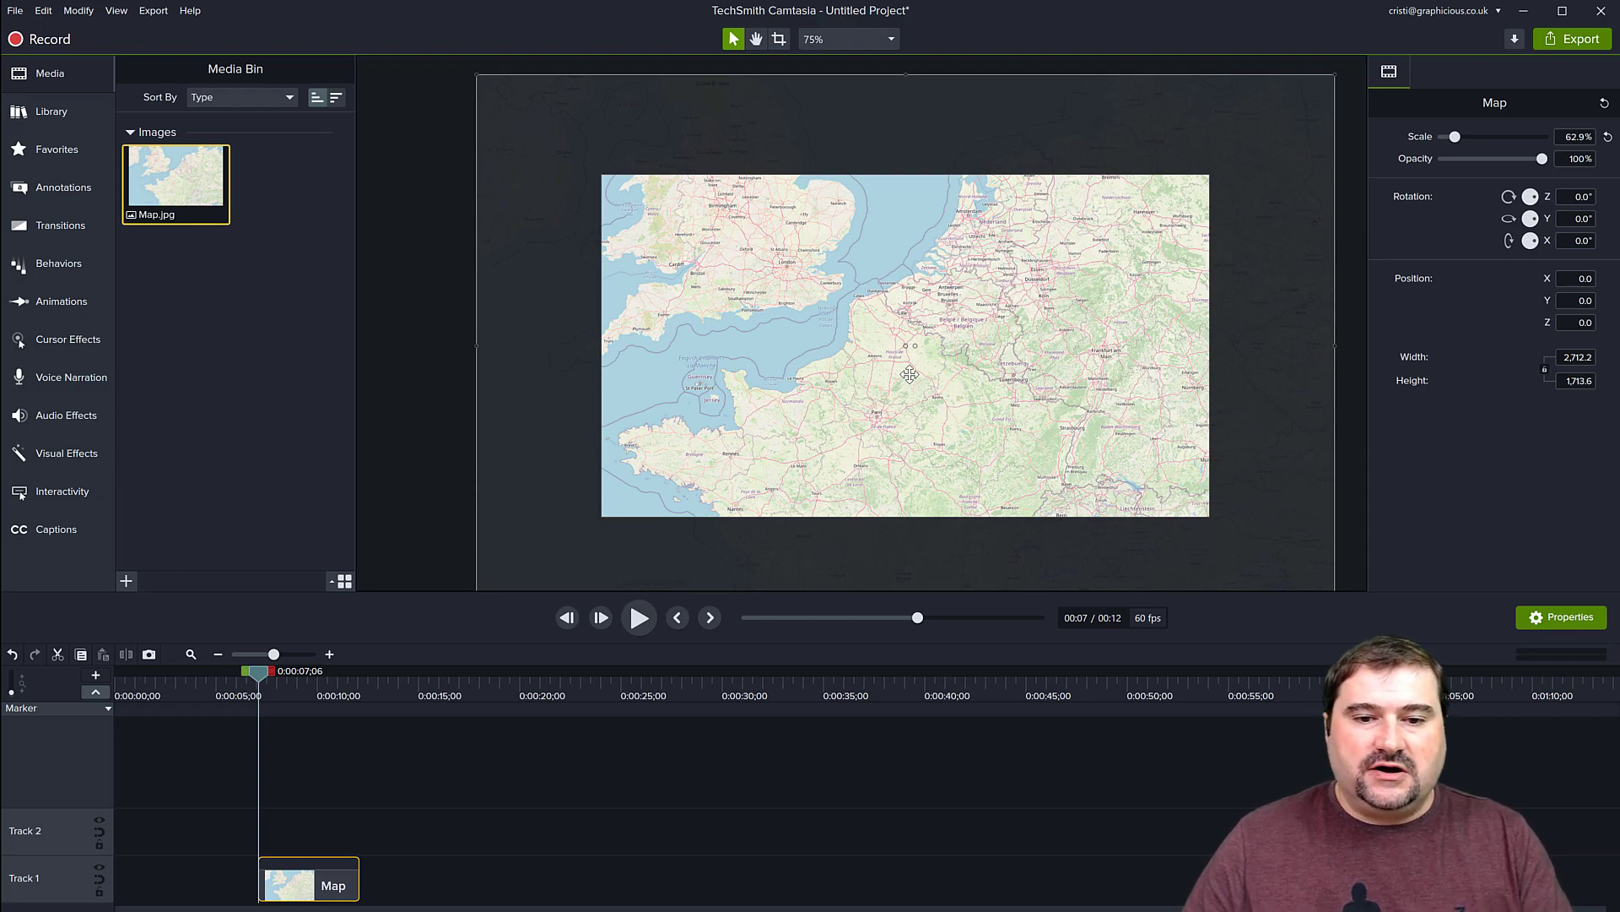
pyautogui.scroll(-1, 909, 374)
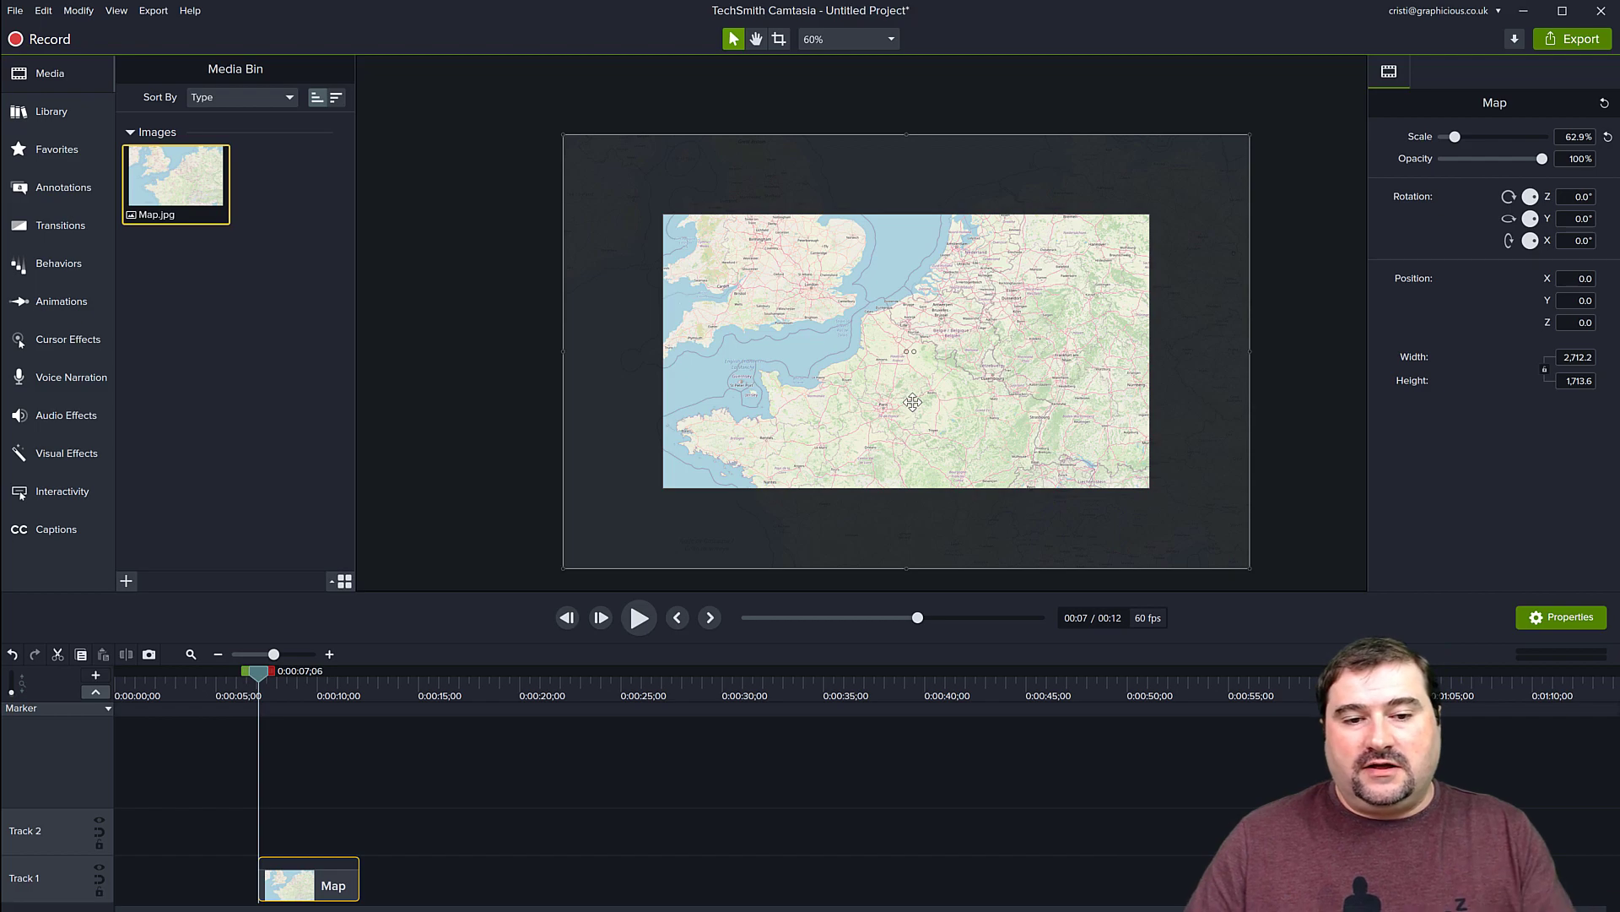
pyautogui.scroll(3, 812, 279)
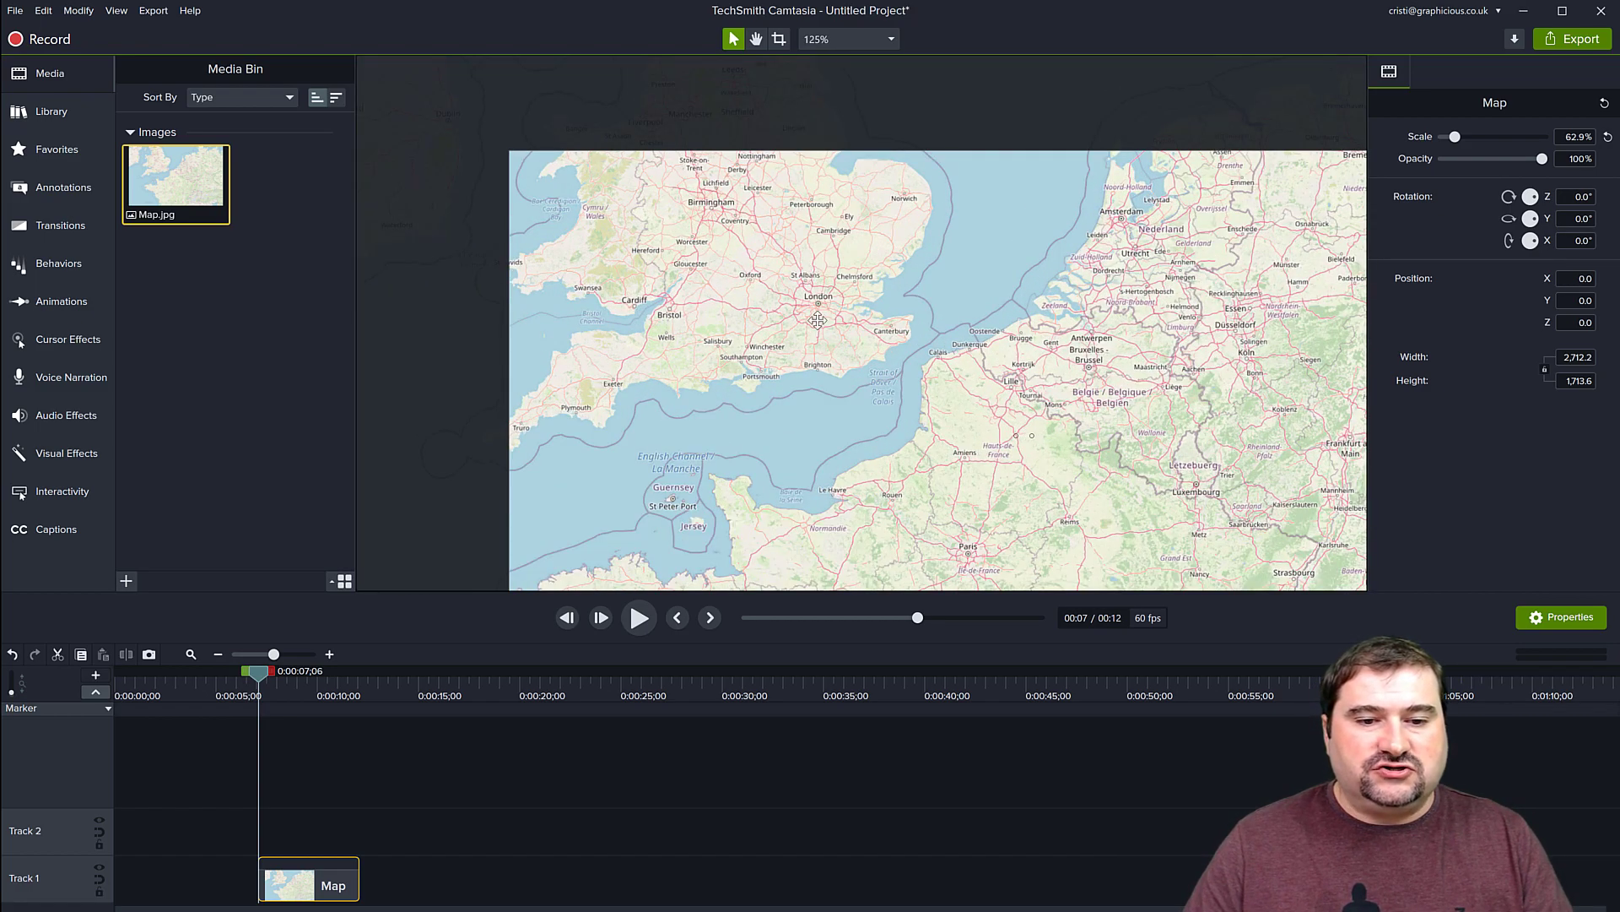
# Enlarge the map image to a scale of about 79.9% and reposition it to about X 116.5, Y -38.5.
pyautogui.moveTo(944, 425)
pyautogui.mouseDown()
pyautogui.moveTo(922, 387)
pyautogui.moveTo(941, 411)
pyautogui.mouseUp()
pyautogui.scroll(-4, 944, 433)
pyautogui.press('space')
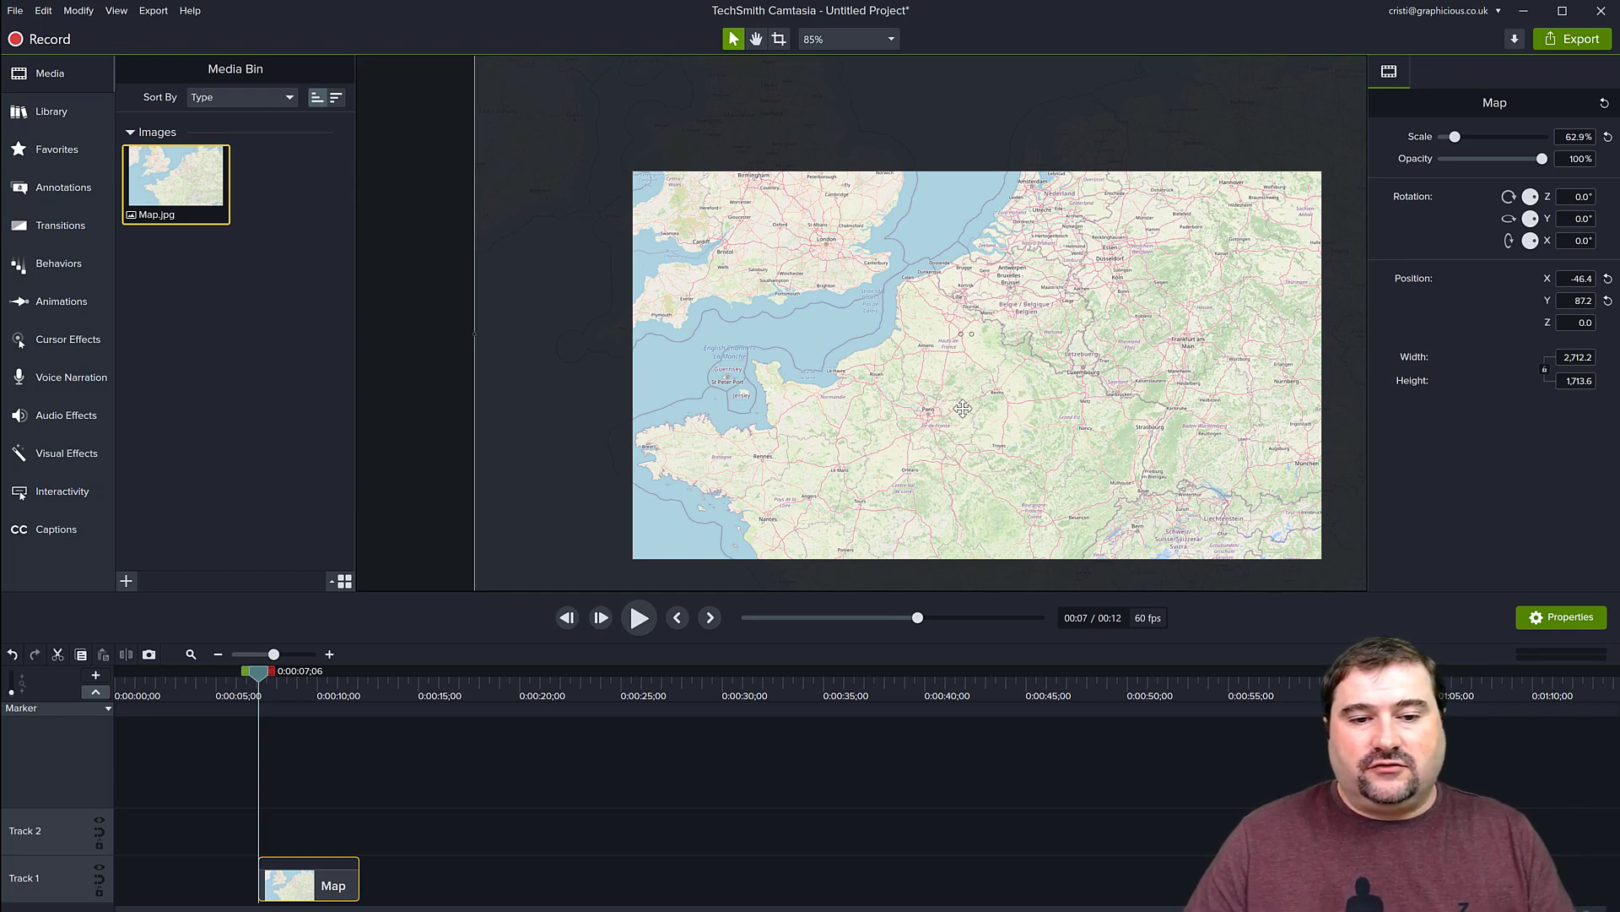
pyautogui.scroll(-5, 963, 409)
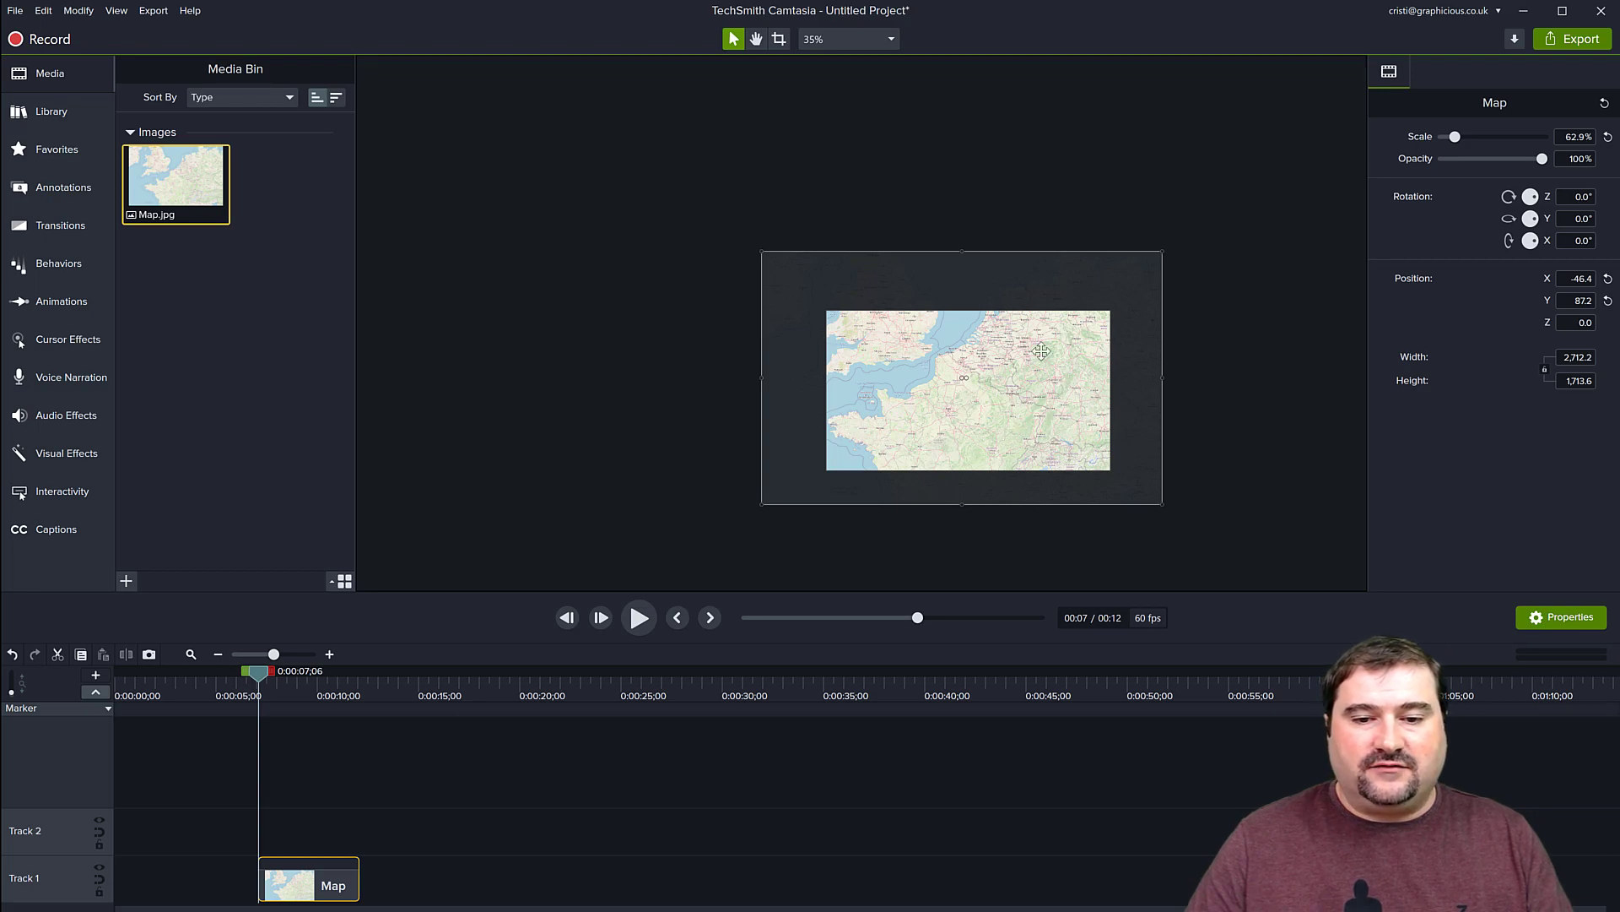
pyautogui.moveTo(1162, 252); pyautogui.dragTo(1214, 218)
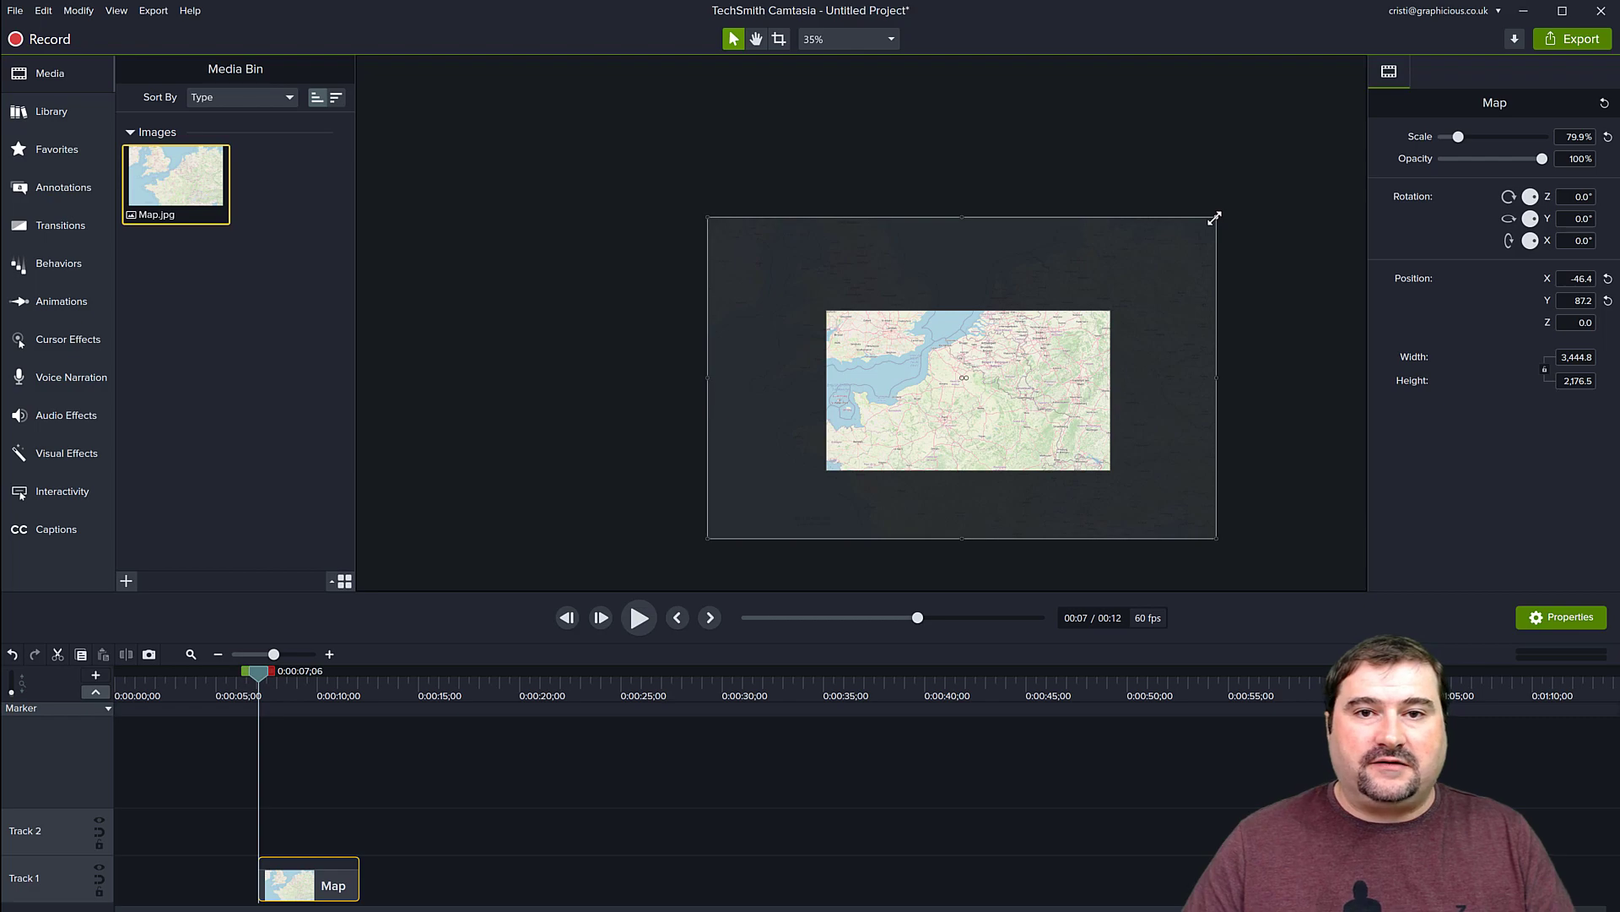
pyautogui.moveTo(1030, 392); pyautogui.dragTo(1053, 411)
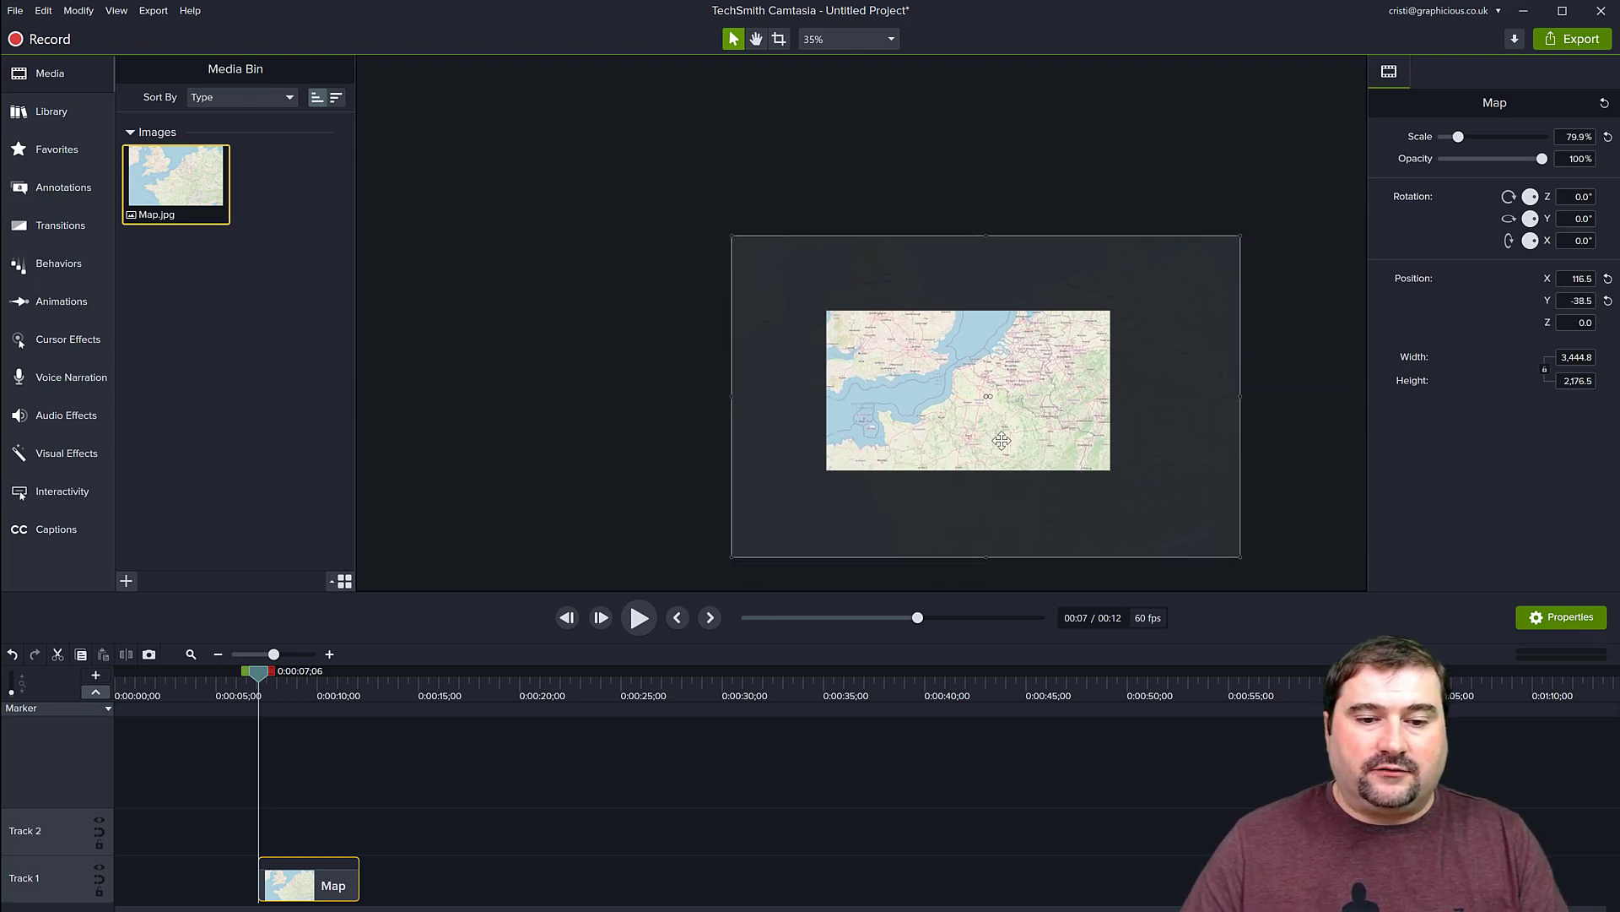
# Scale the map image to about 65.1% and move it to about X 39.5, Y -43.5.
pyautogui.scroll(3, 1002, 441)
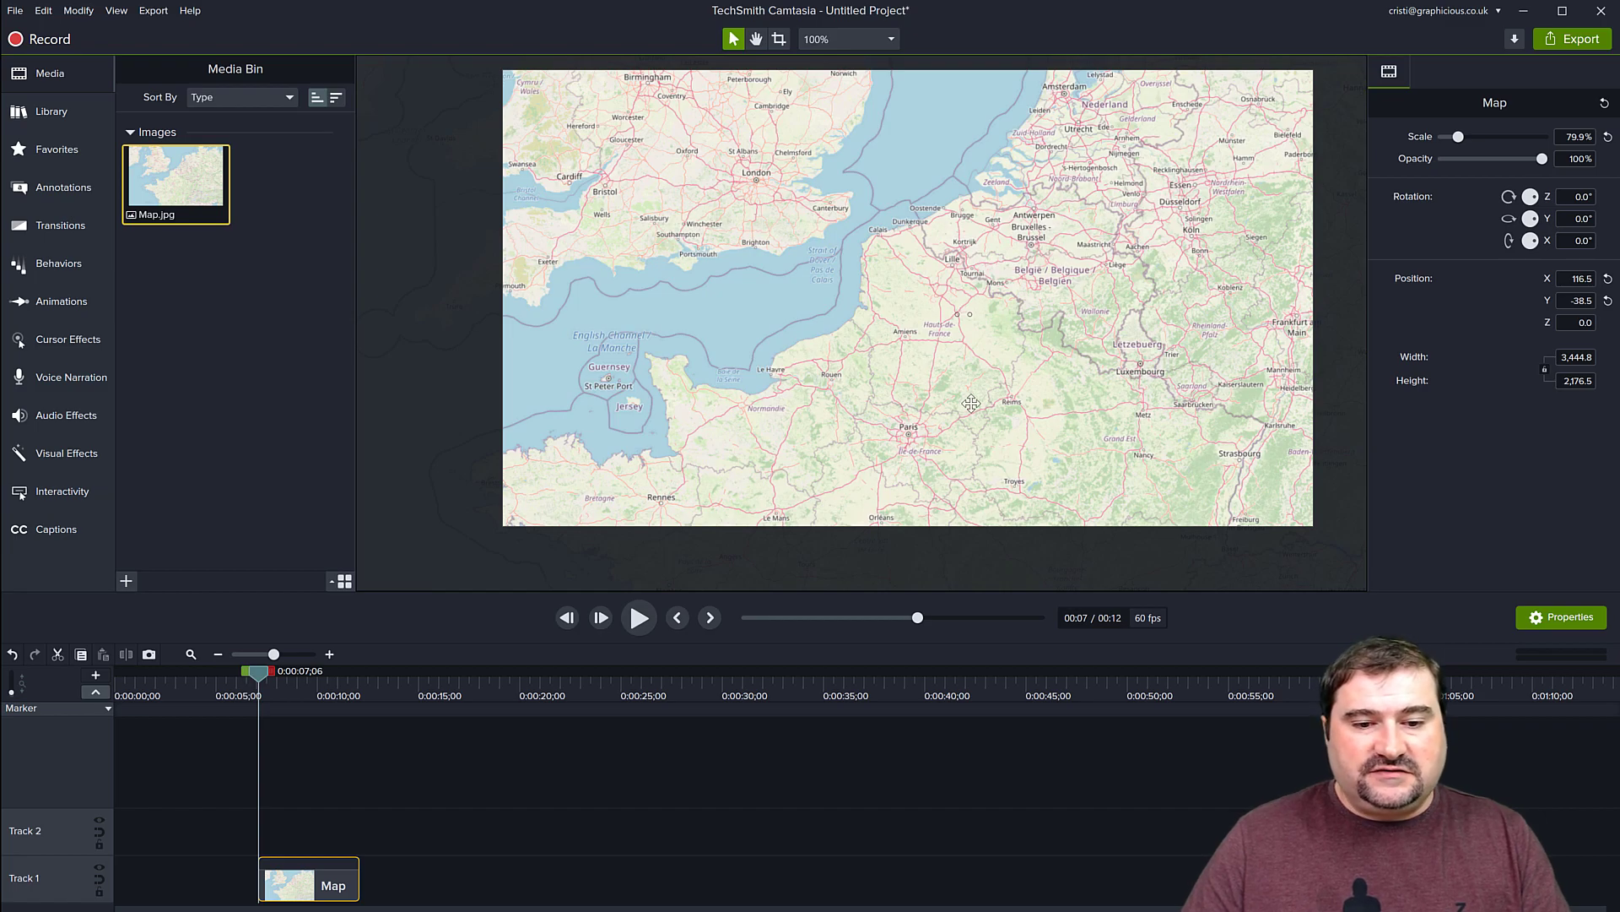
pyautogui.scroll(-3, 971, 403)
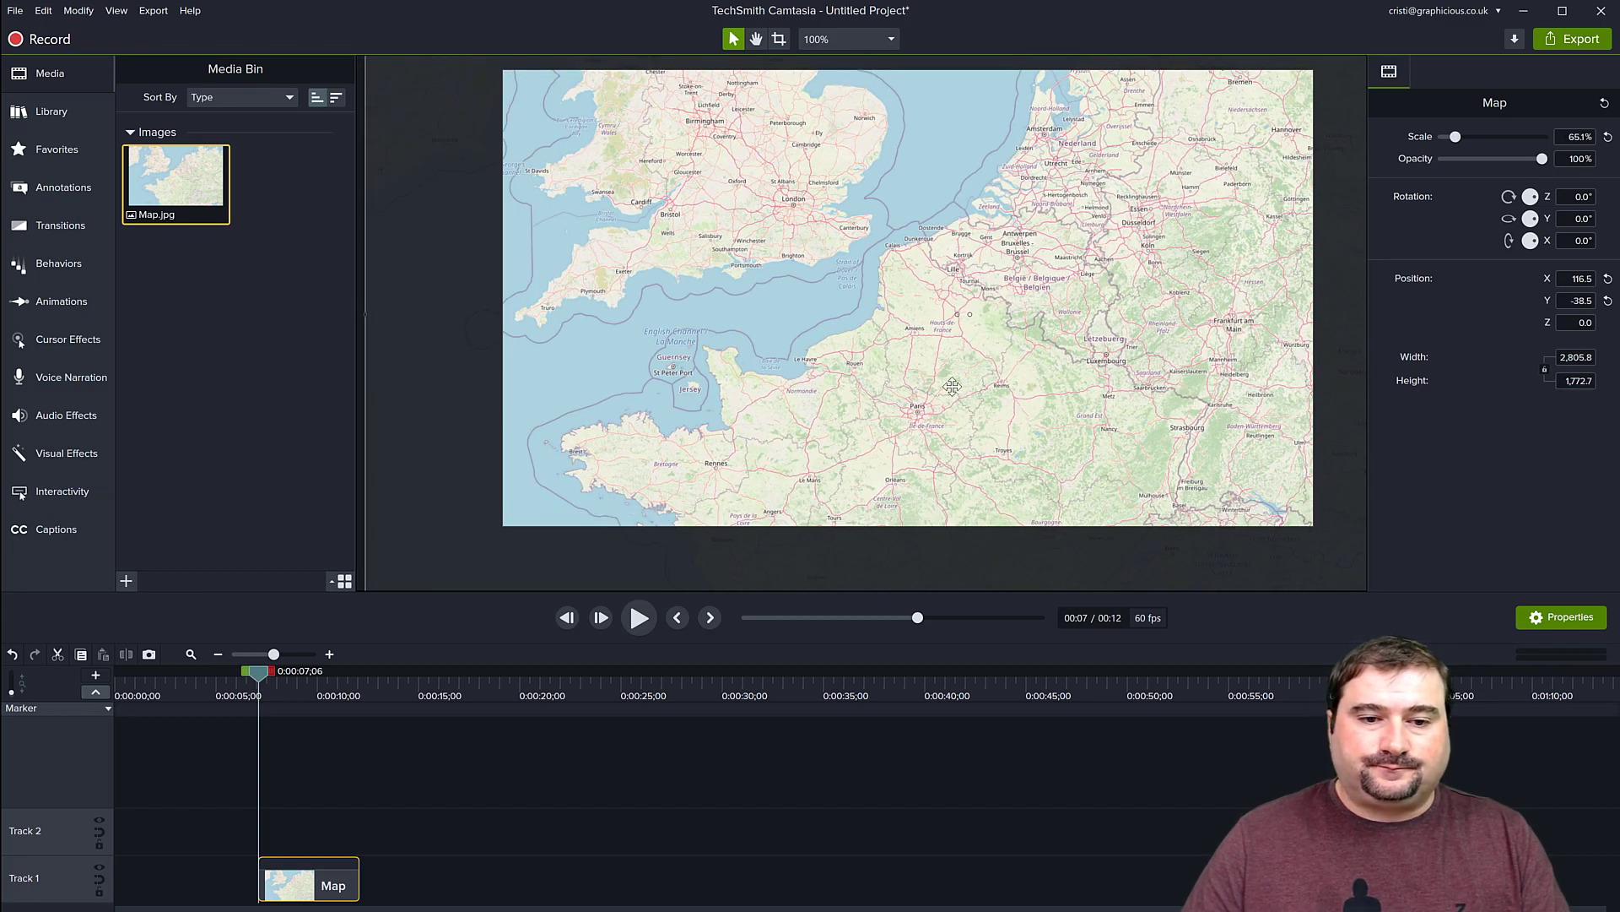
pyautogui.moveTo(985, 316); pyautogui.dragTo(953, 319)
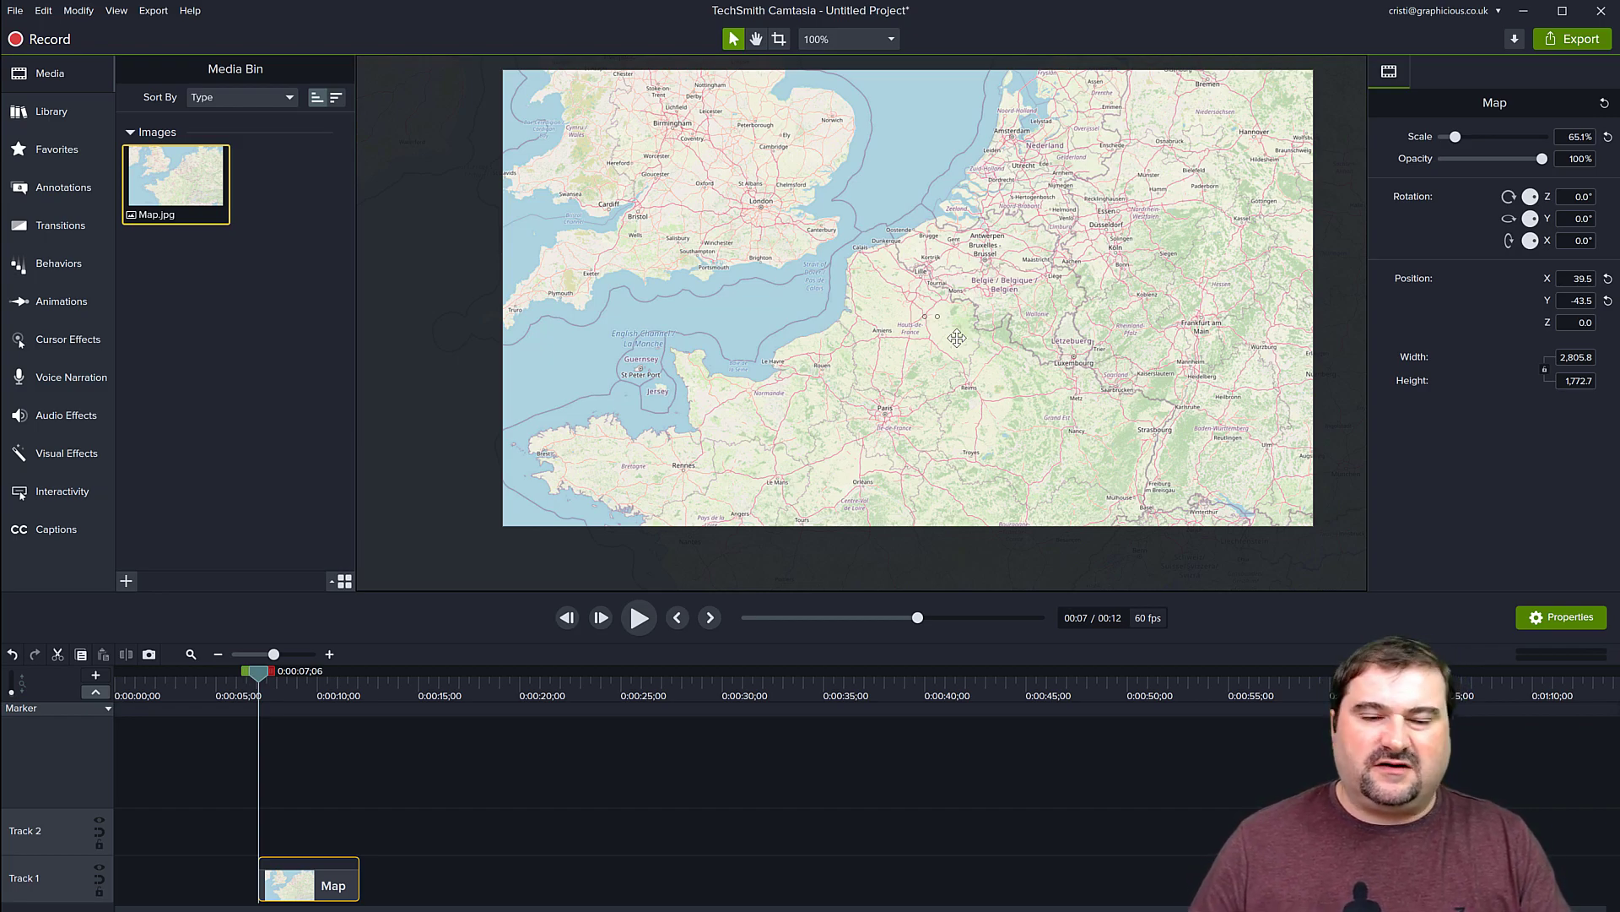
# Add the red dotted double-headed arrow annotation over the map, running between Paris and London.
pyautogui.click(64, 187)
pyautogui.click(175, 73)
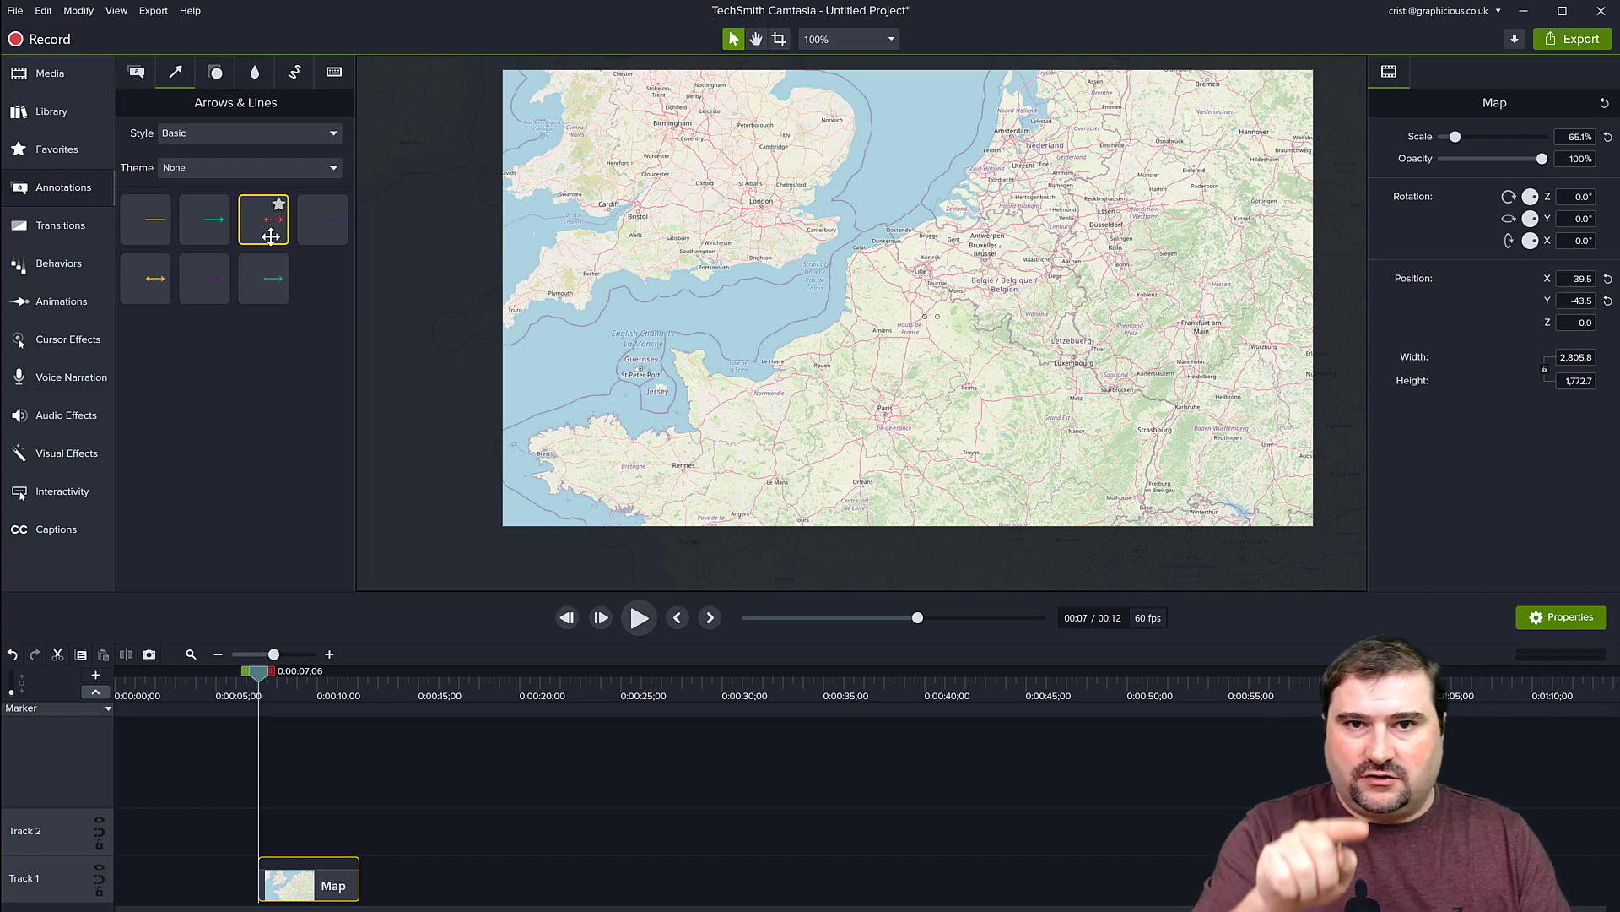
pyautogui.moveTo(270, 236); pyautogui.dragTo(873, 411)
pyautogui.moveTo(729, 309); pyautogui.dragTo(769, 216)
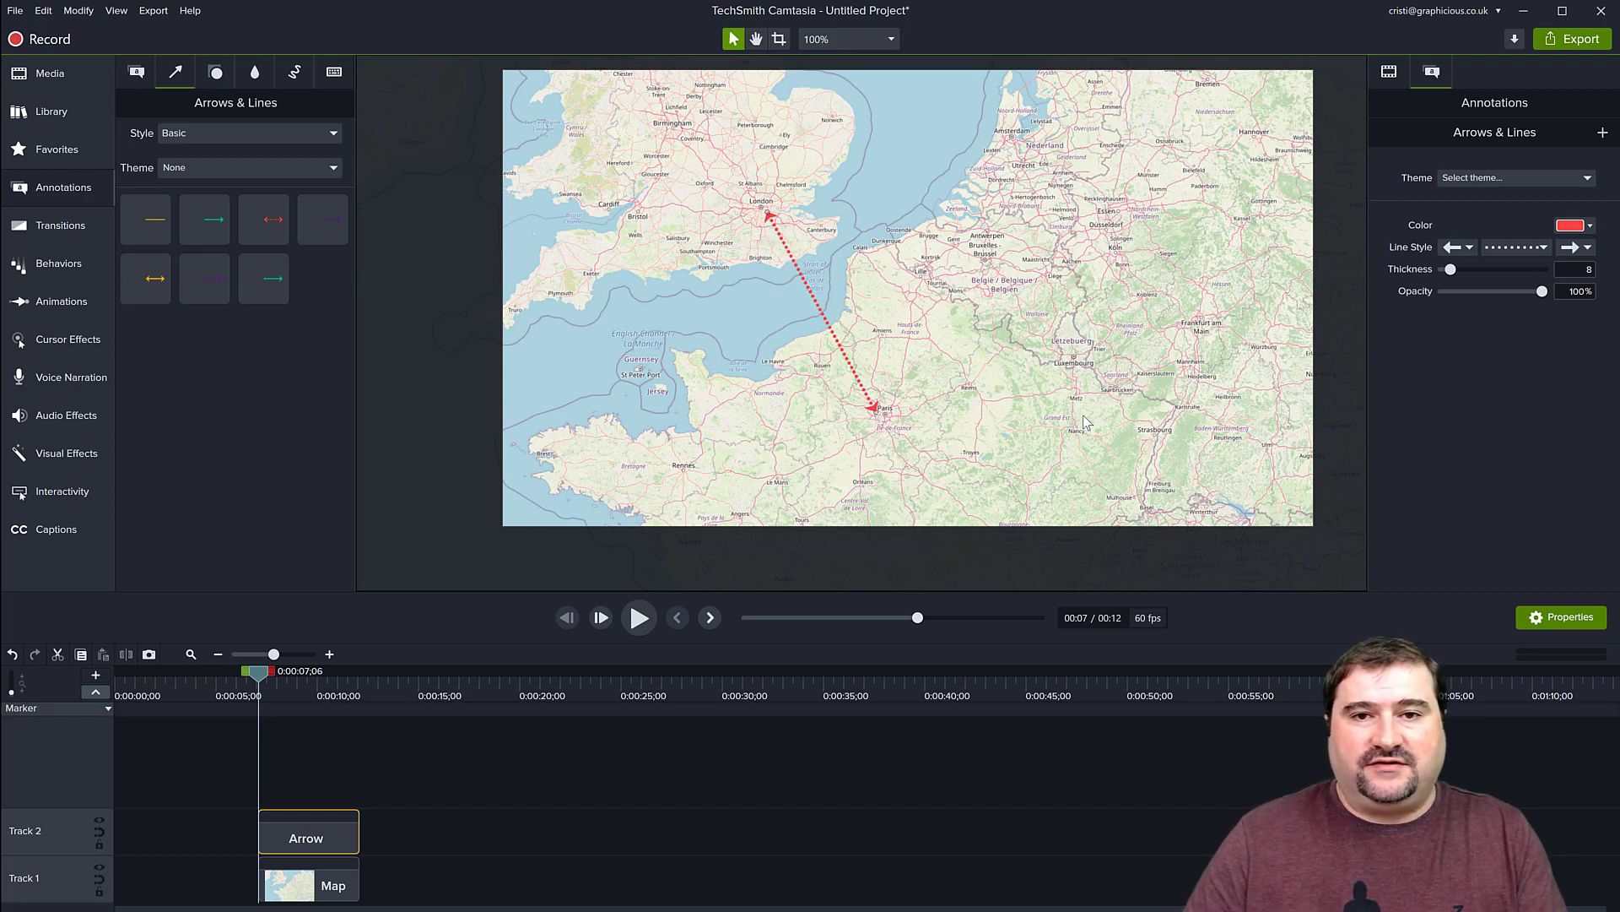
# Add a red Sketch Motion line over the map northeast of Paris and preview its drawing animation.
pyautogui.scroll(2, 910, 395)
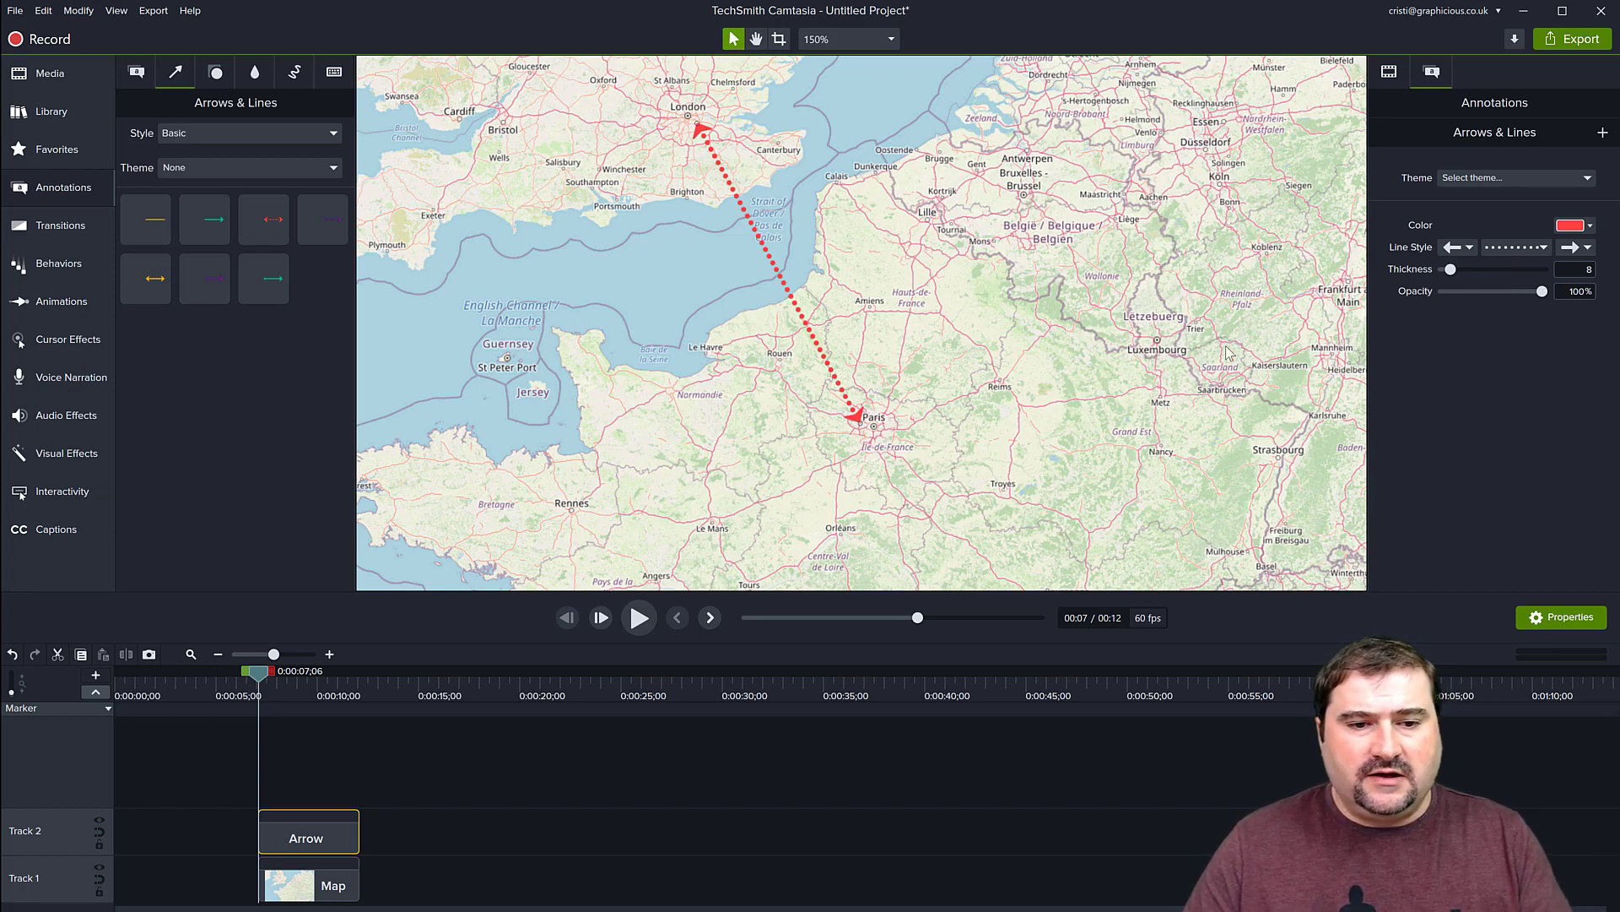
pyautogui.click(308, 74)
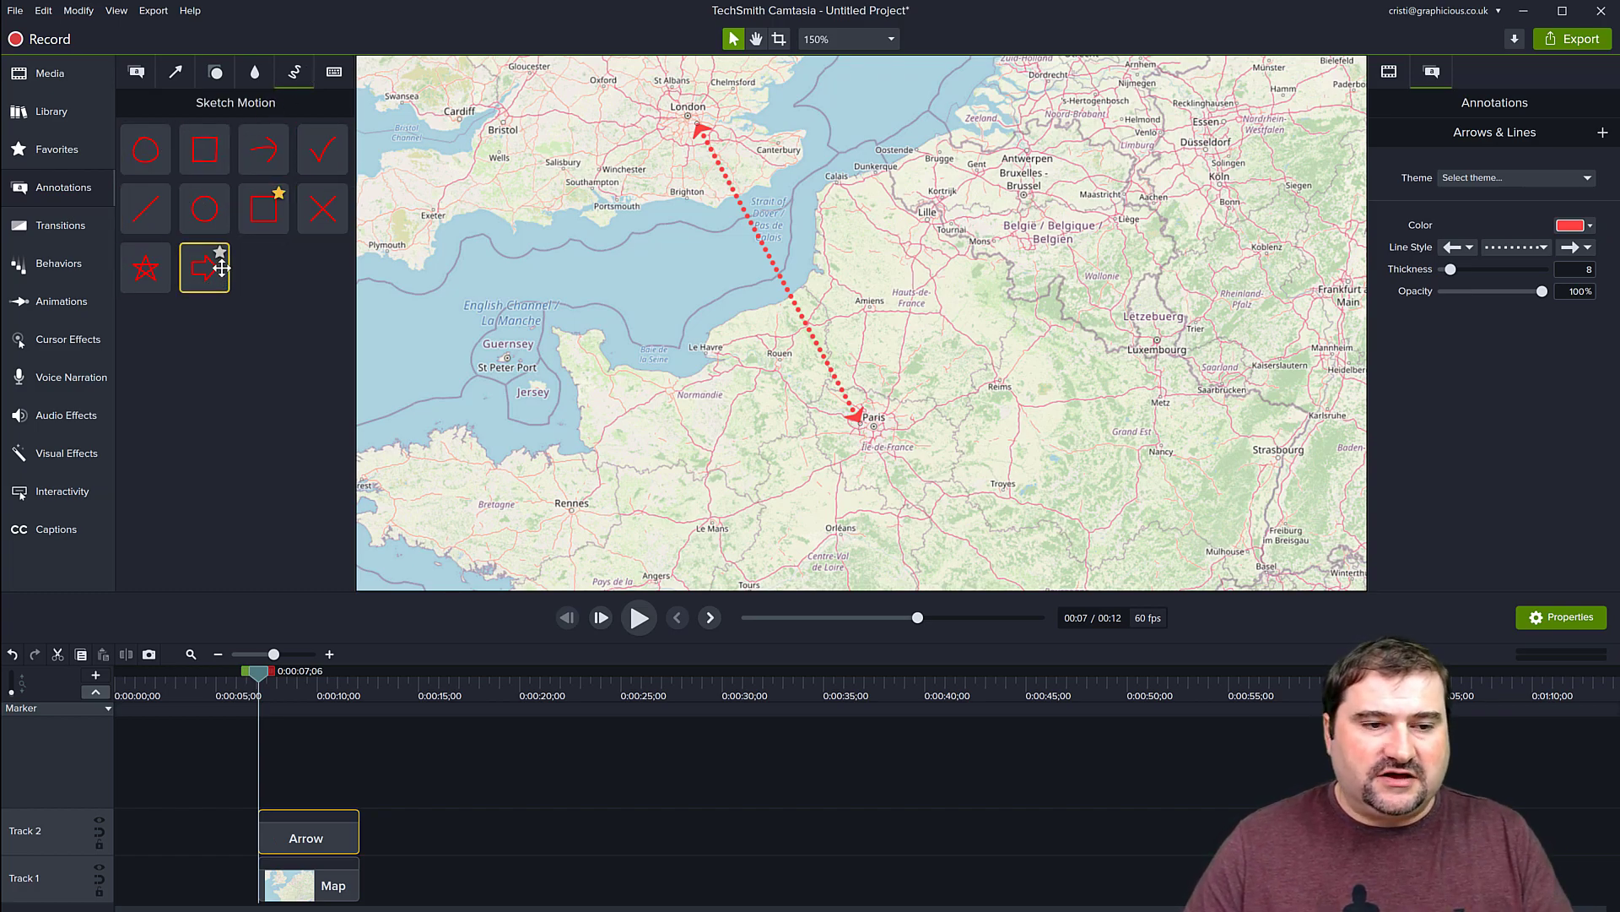
pyautogui.moveTo(152, 213)
pyautogui.mouseDown()
pyautogui.moveTo(802, 320)
pyautogui.moveTo(882, 312)
pyautogui.mouseUp()
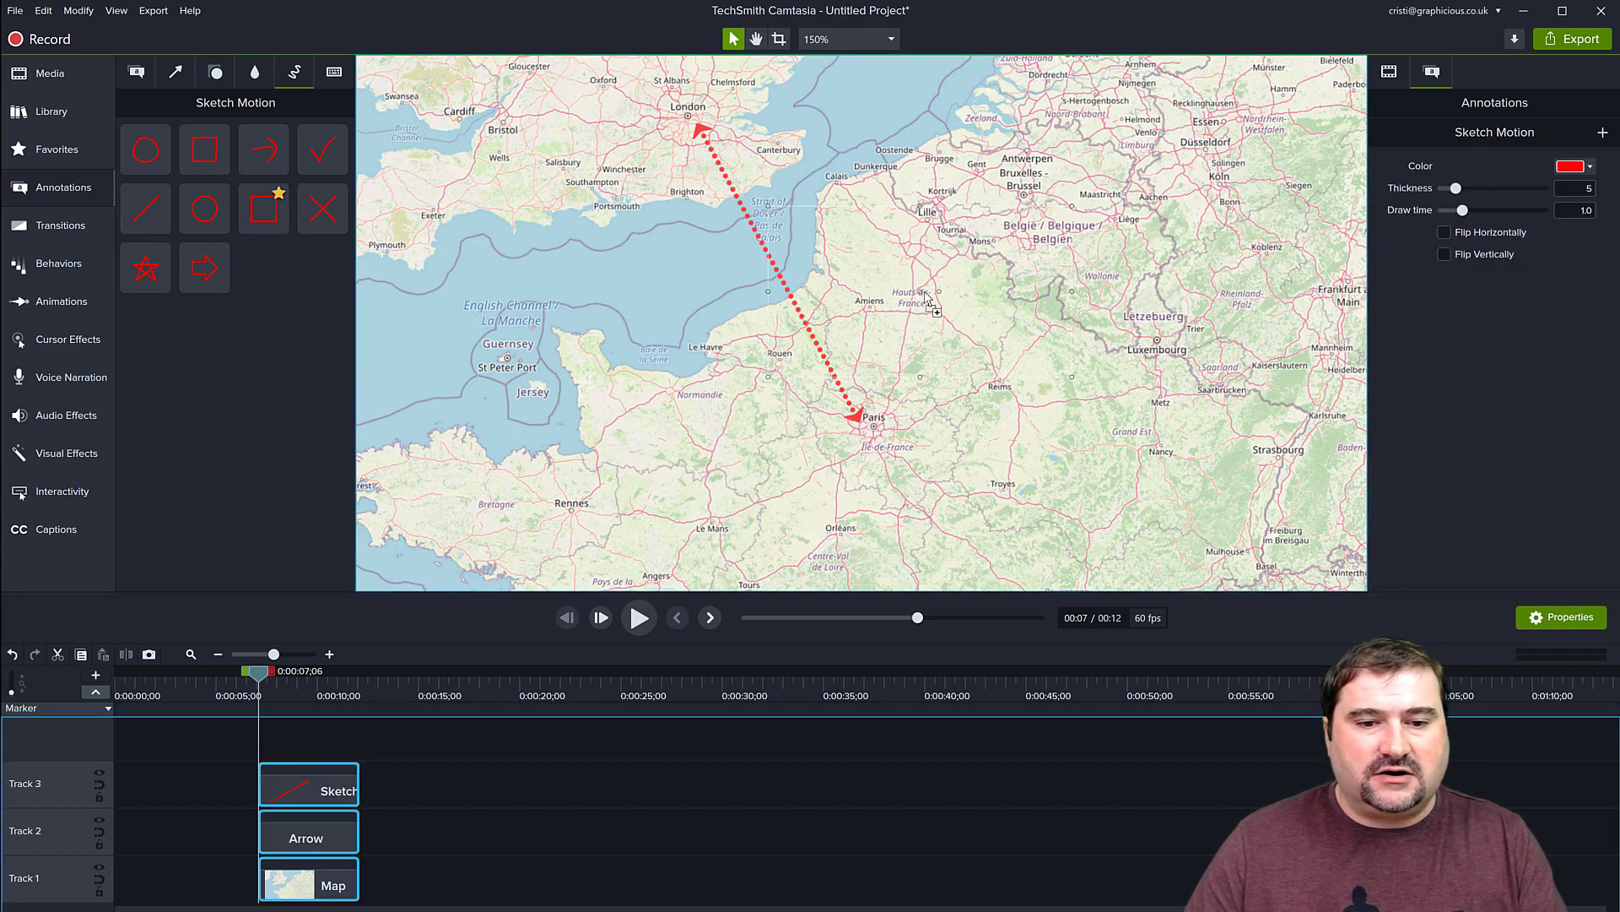
pyautogui.press('space')
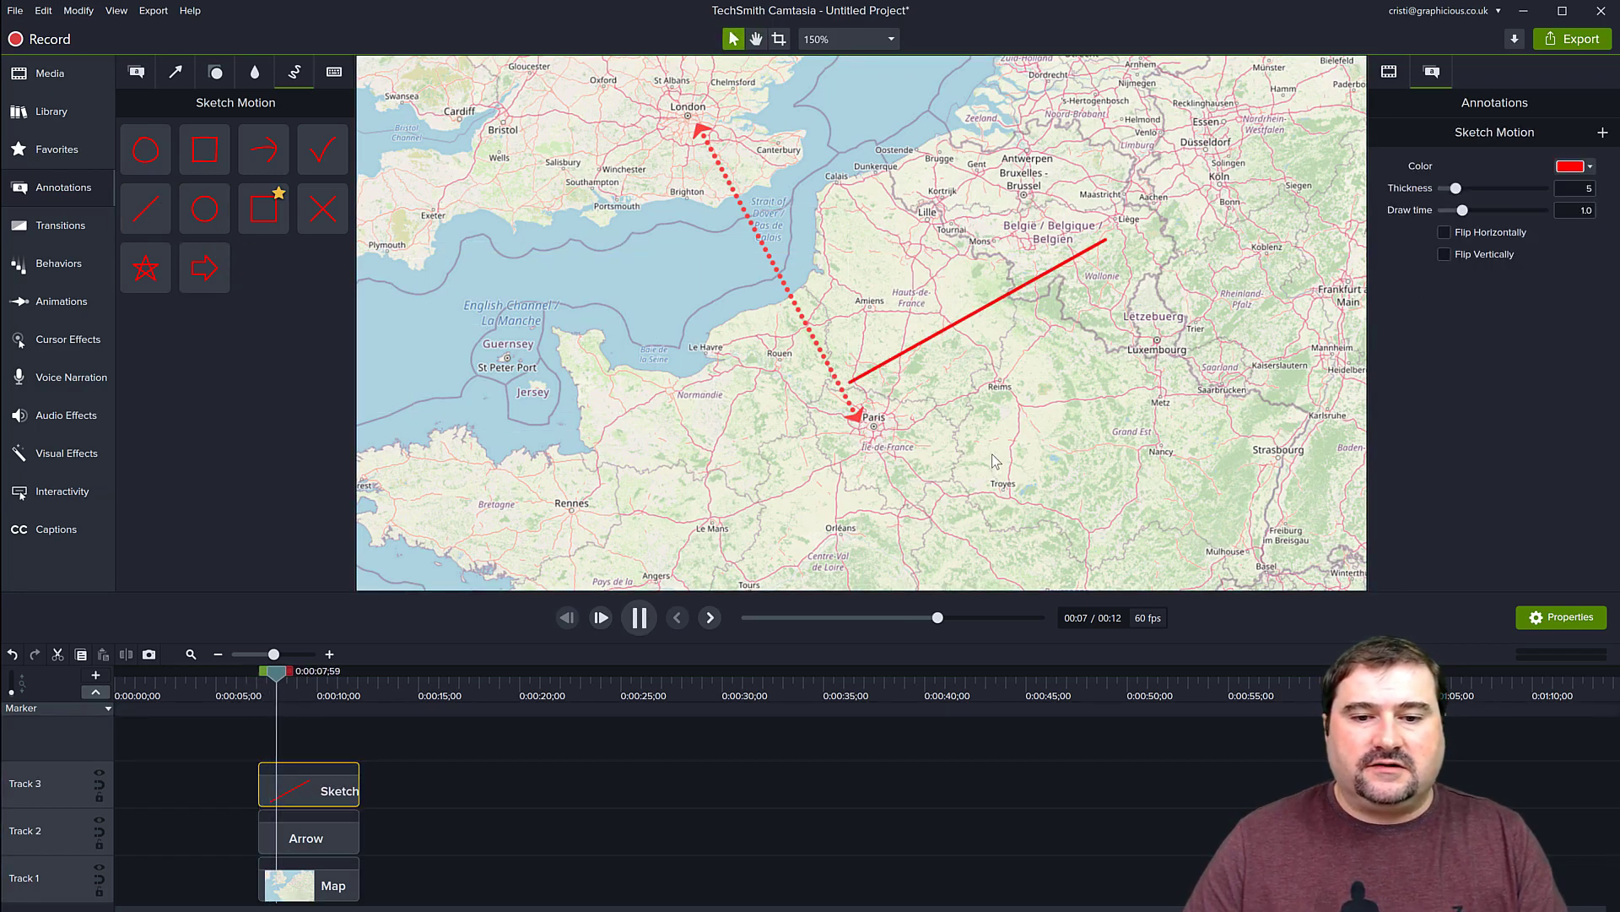
pyautogui.press('space')
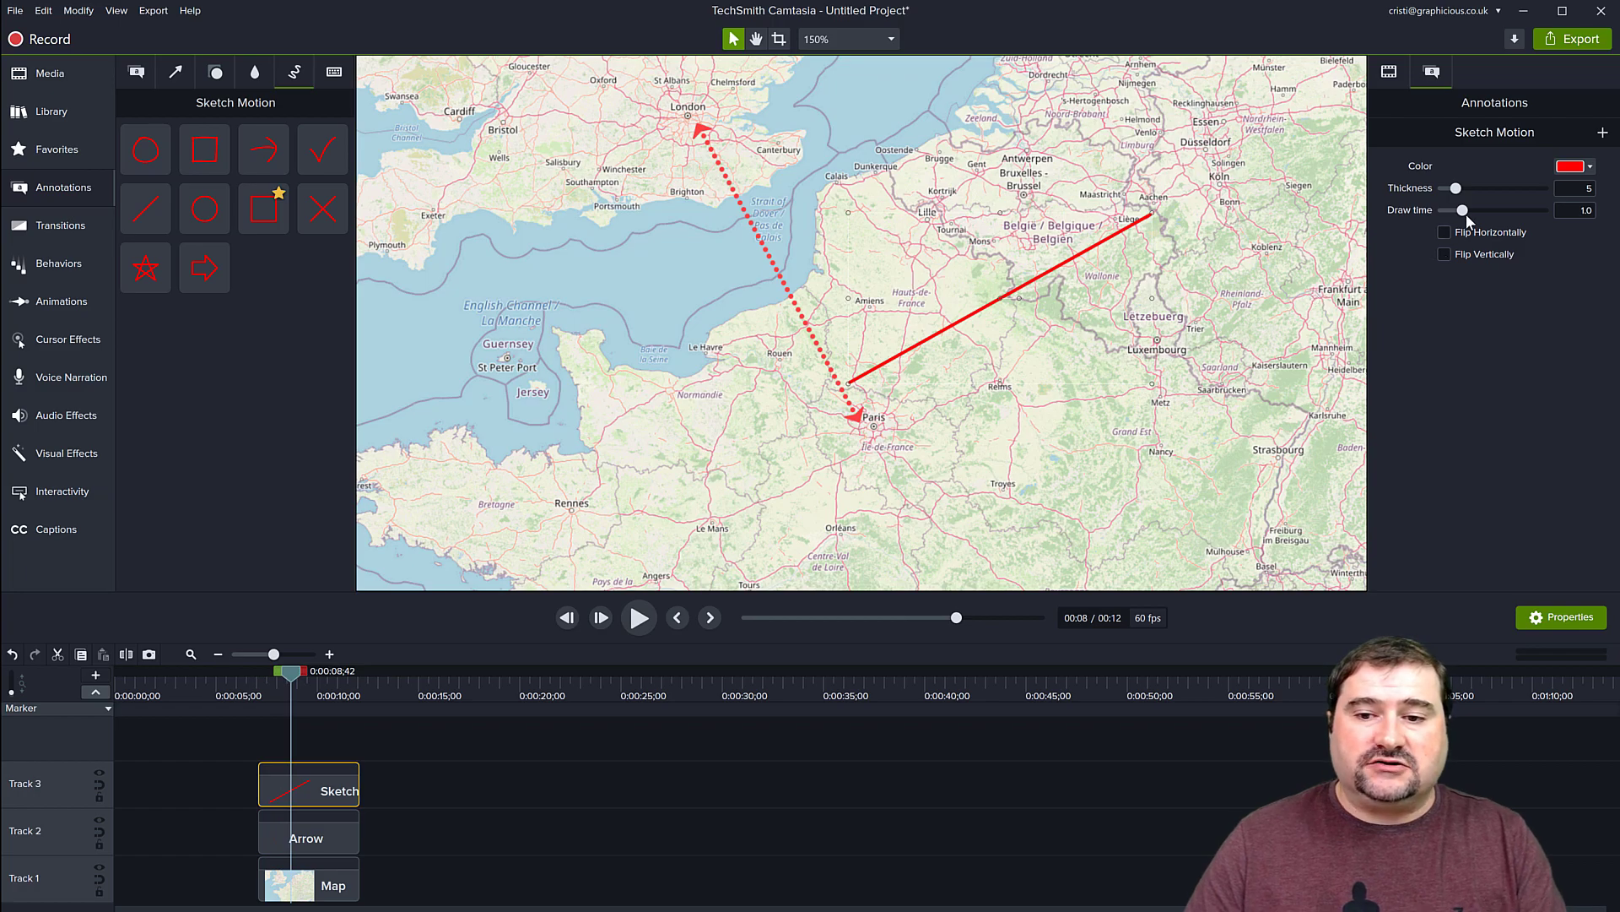
# Set the Sketch Motion line's draw time to about 2.9 and play the timeline to preview it.
pyautogui.moveTo(1463, 210); pyautogui.dragTo(1501, 211)
pyautogui.press('space')
pyautogui.press('space')
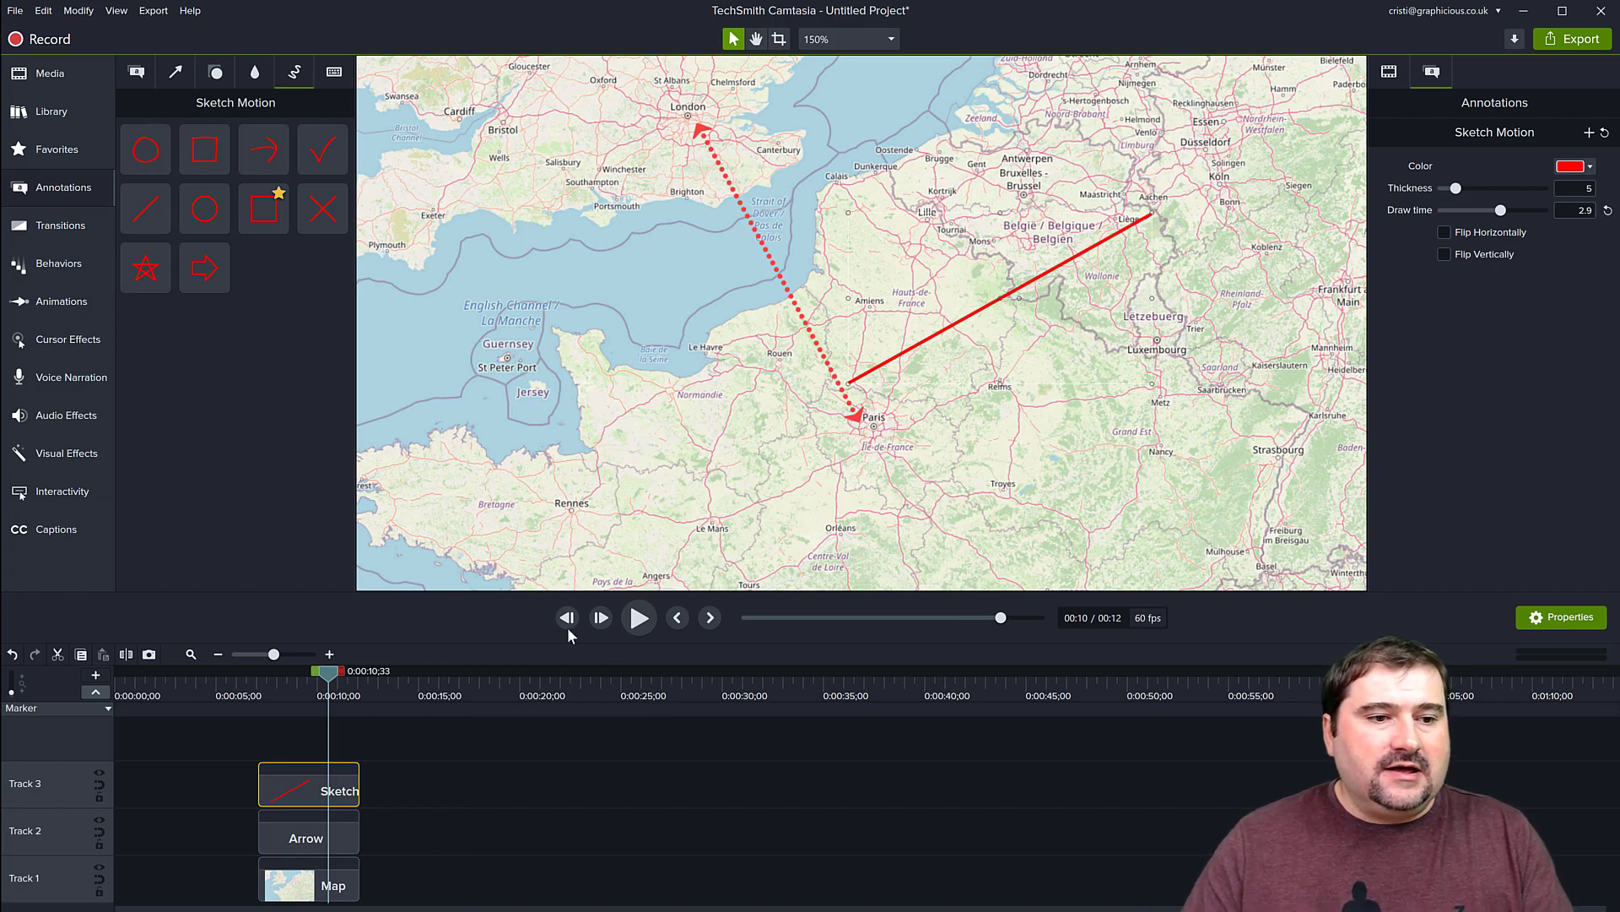
# Add a Sketch Motion arrow over Belgium at the playhead around 10 seconds and preview its drawing animation.
pyautogui.moveTo(264, 151); pyautogui.dragTo(441, 205)
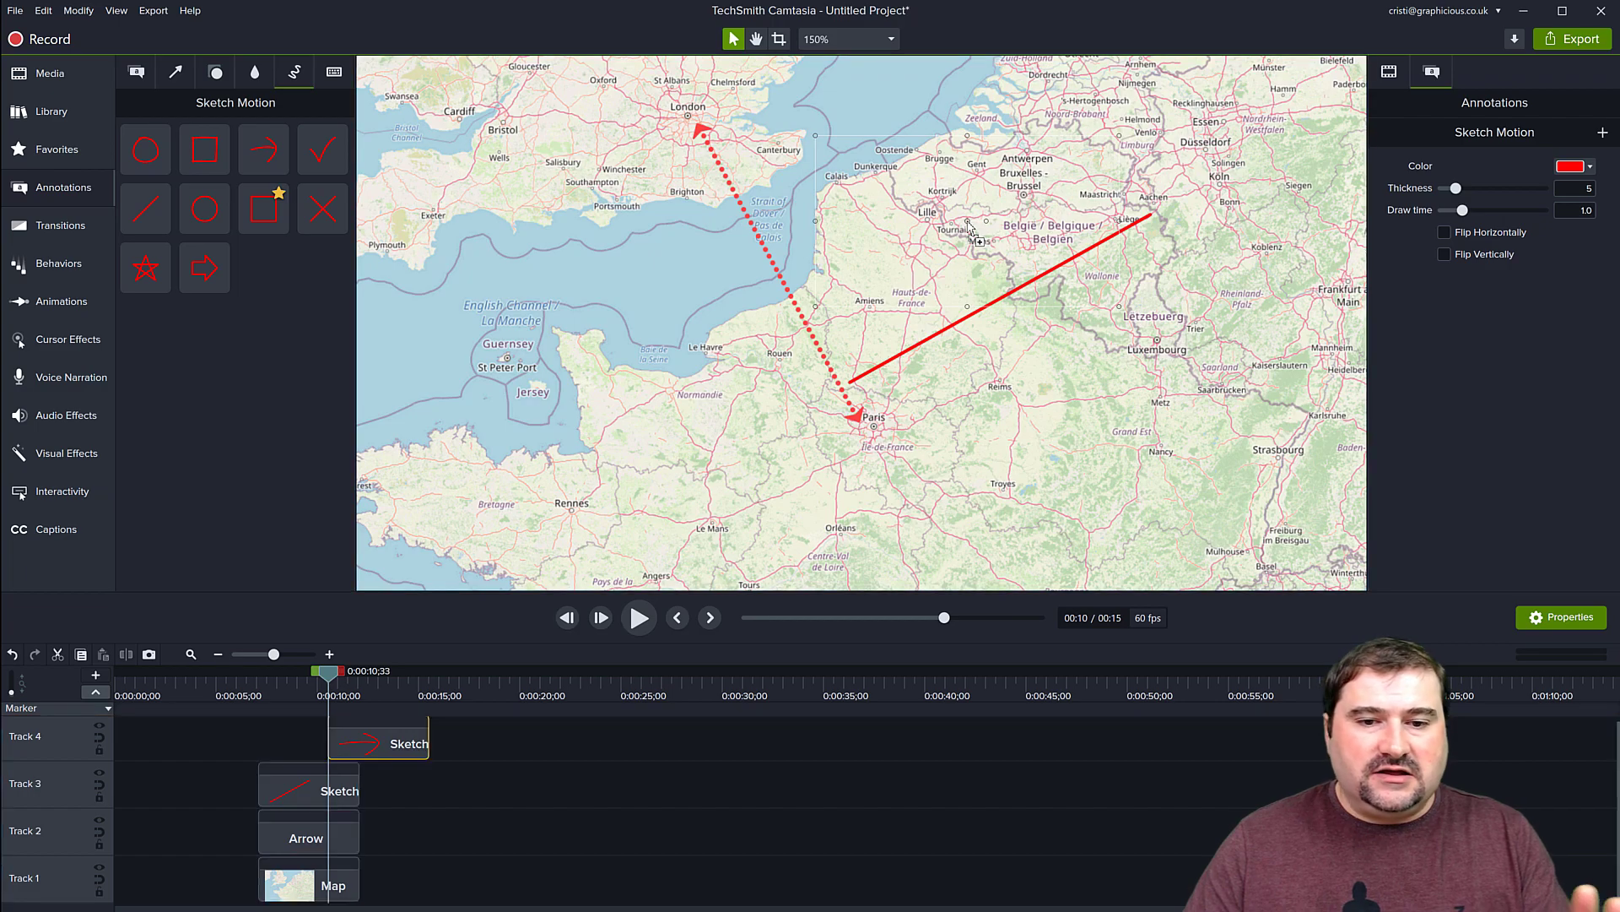
pyautogui.press('space')
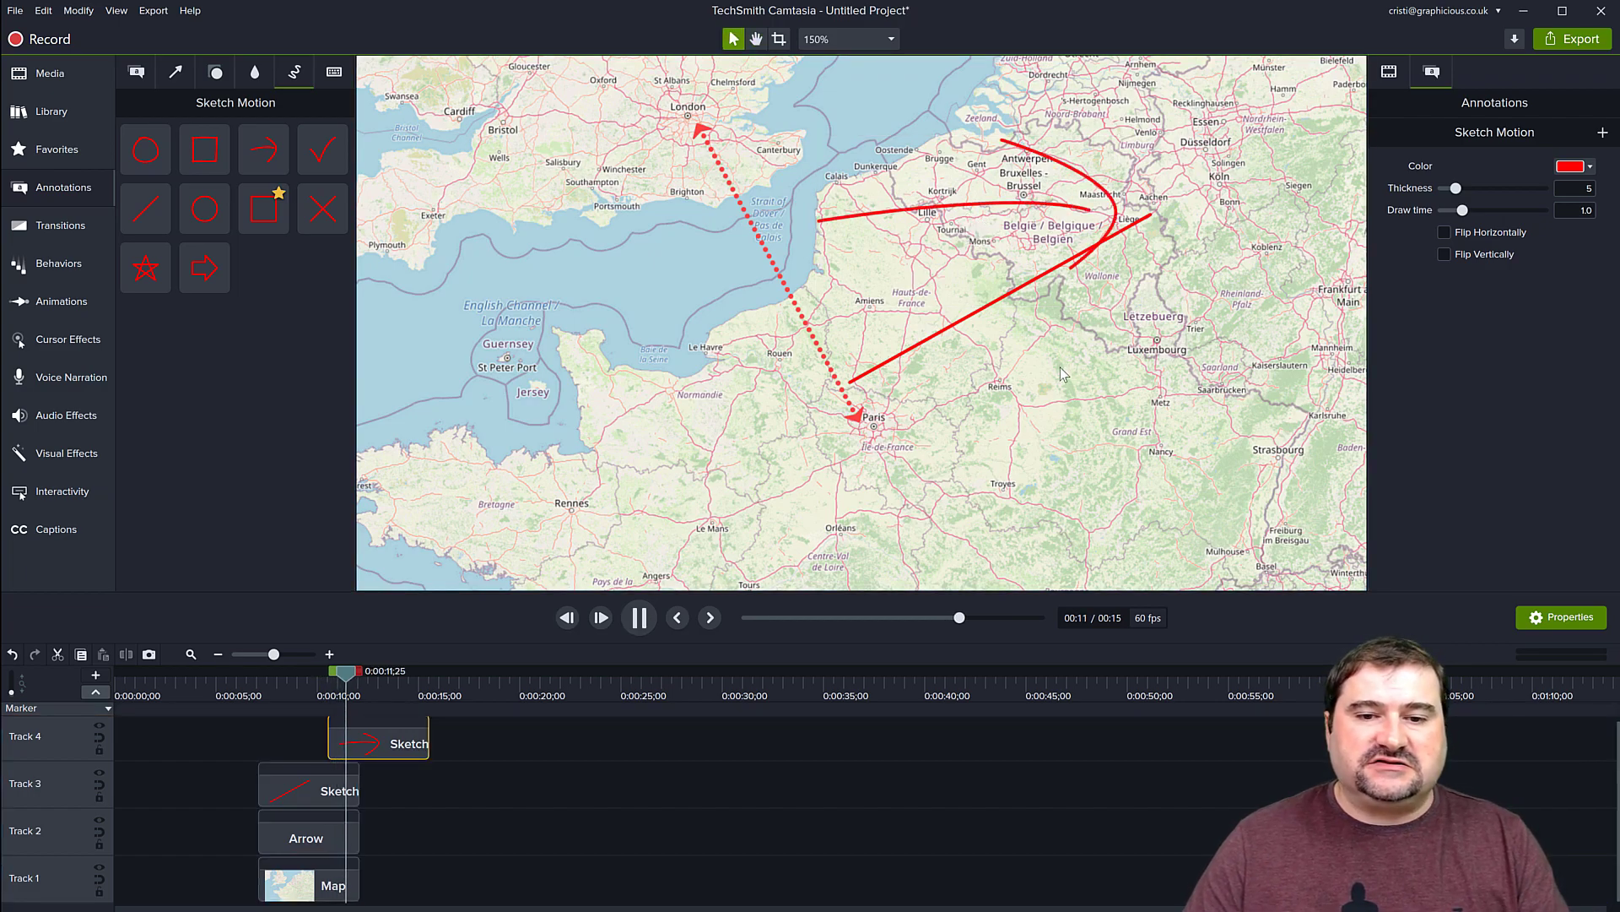
pyautogui.press('space')
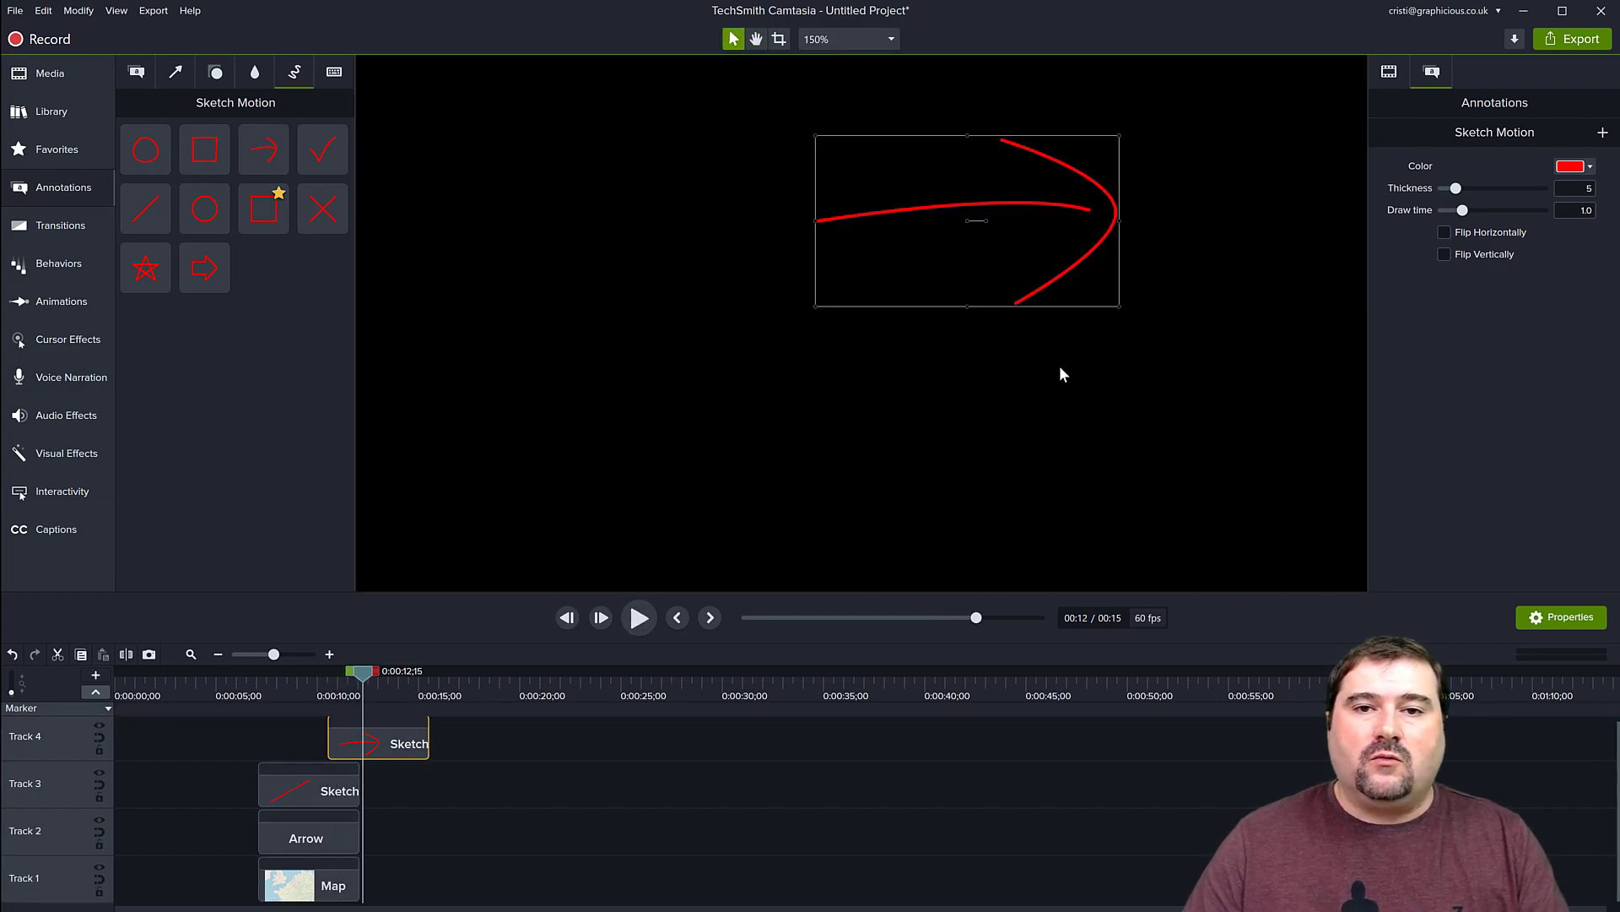
# Set the Sketch Motion arrow's draw time to about 2.4 and its thickness to about 8, and preview it.
pyautogui.moveTo(1463, 210)
pyautogui.mouseDown()
pyautogui.moveTo(1489, 211)
pyautogui.moveTo(1479, 189)
pyautogui.mouseUp()
pyautogui.press('space')
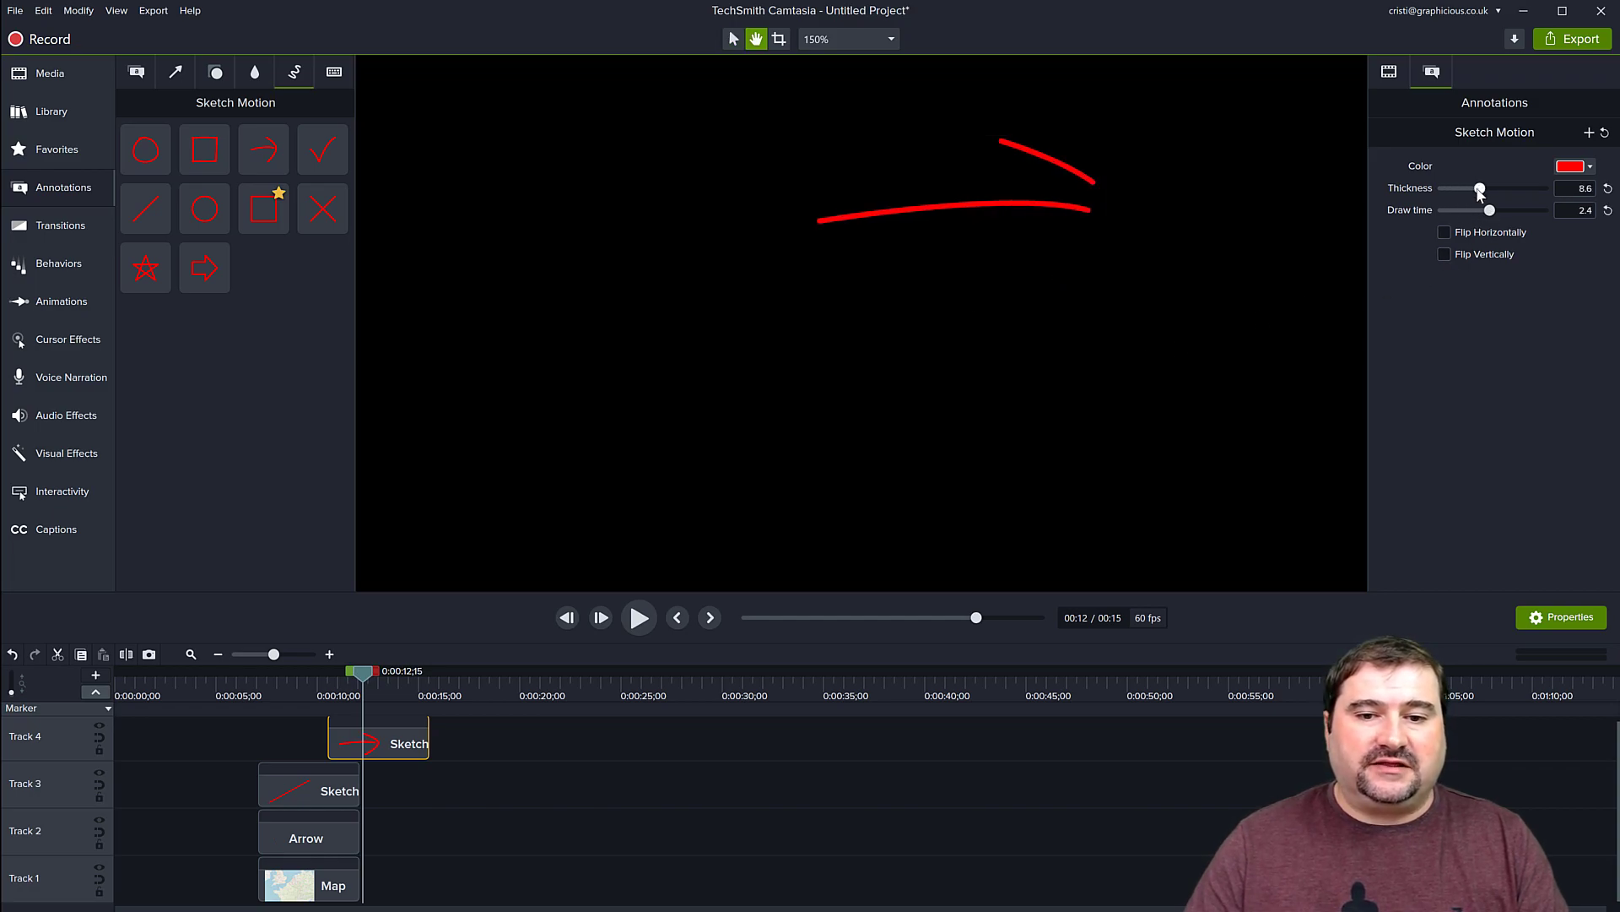
pyautogui.press('space')
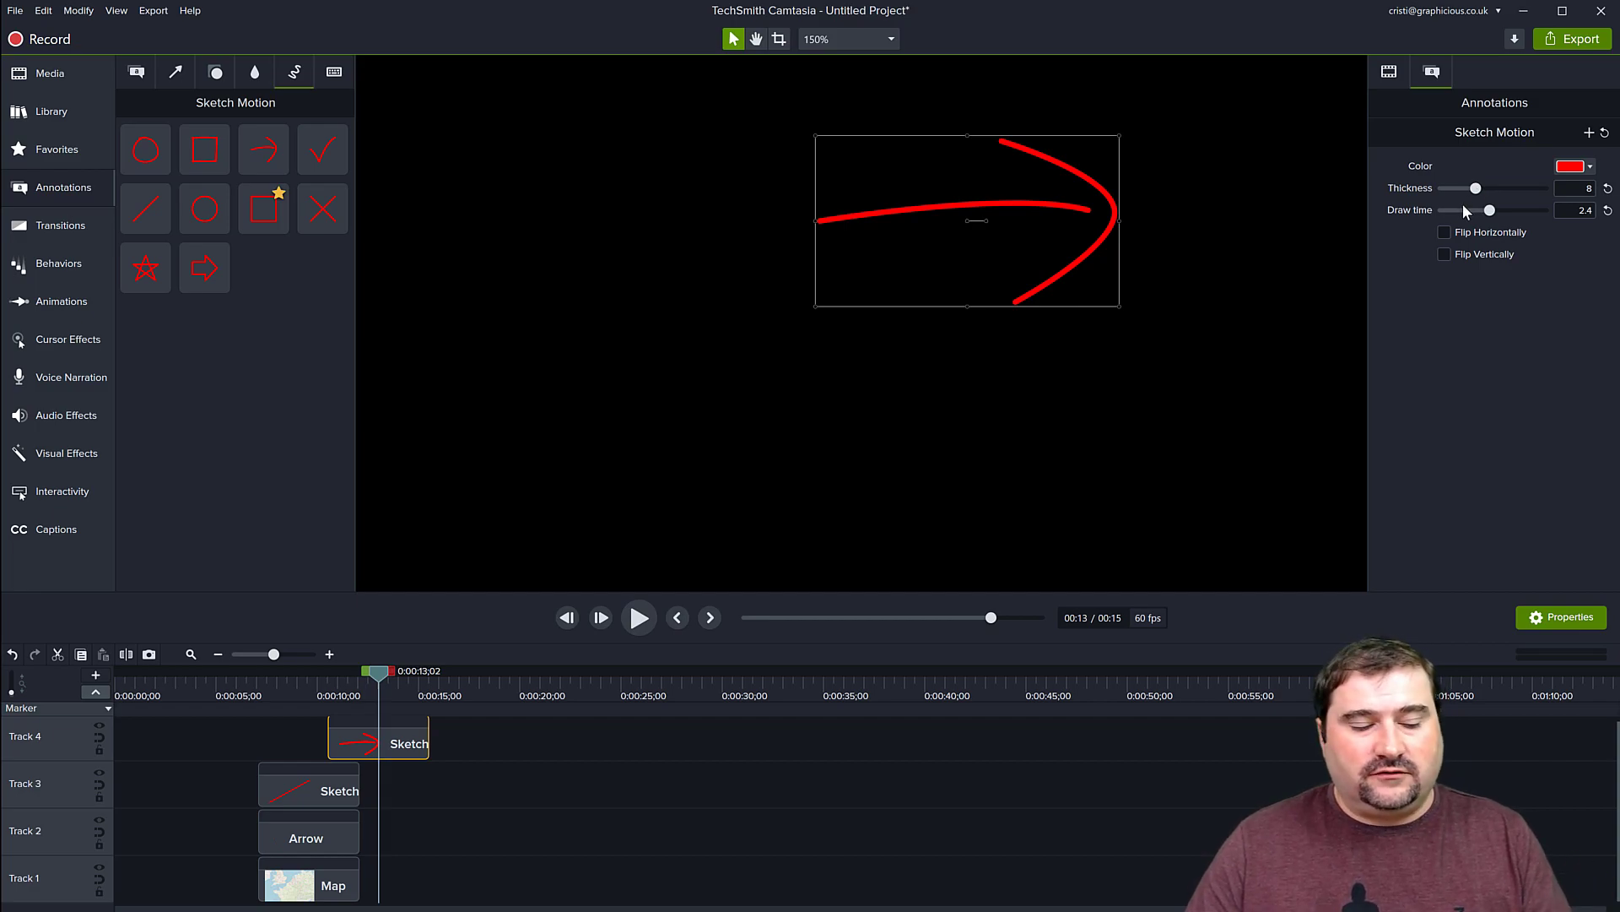
# Delete the arrow and both Sketch Motion annotations from the timeline, keeping only the map clip.
pyautogui.moveTo(198, 718)
pyautogui.mouseDown()
pyautogui.moveTo(449, 803)
pyautogui.moveTo(461, 834)
pyautogui.mouseUp()
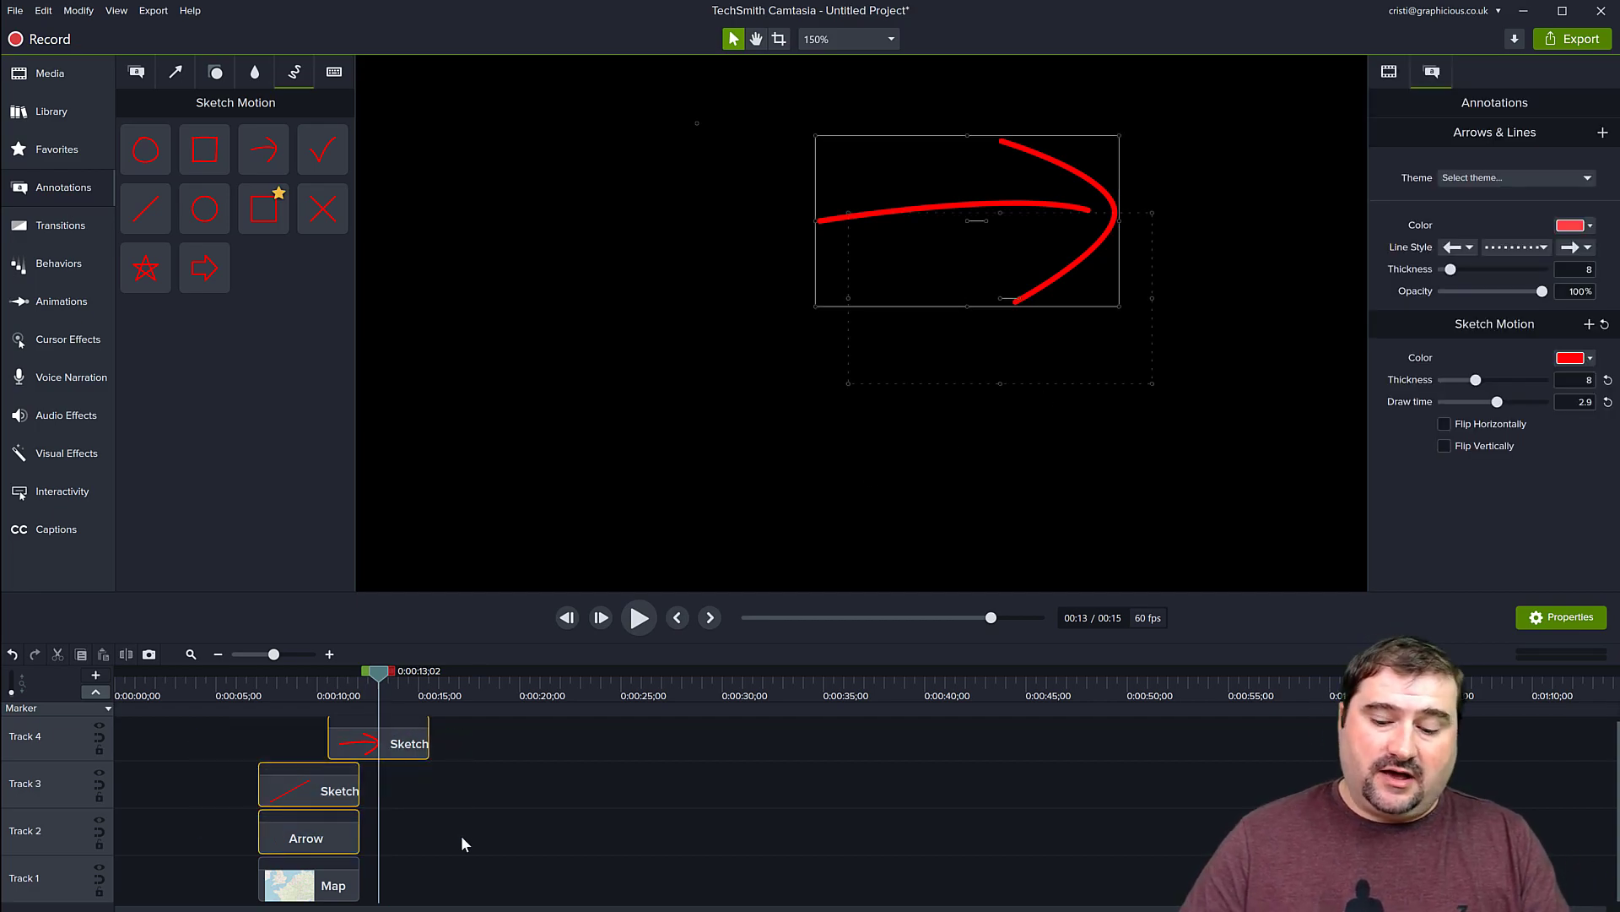
pyautogui.press('Delete')
pyautogui.click(319, 692)
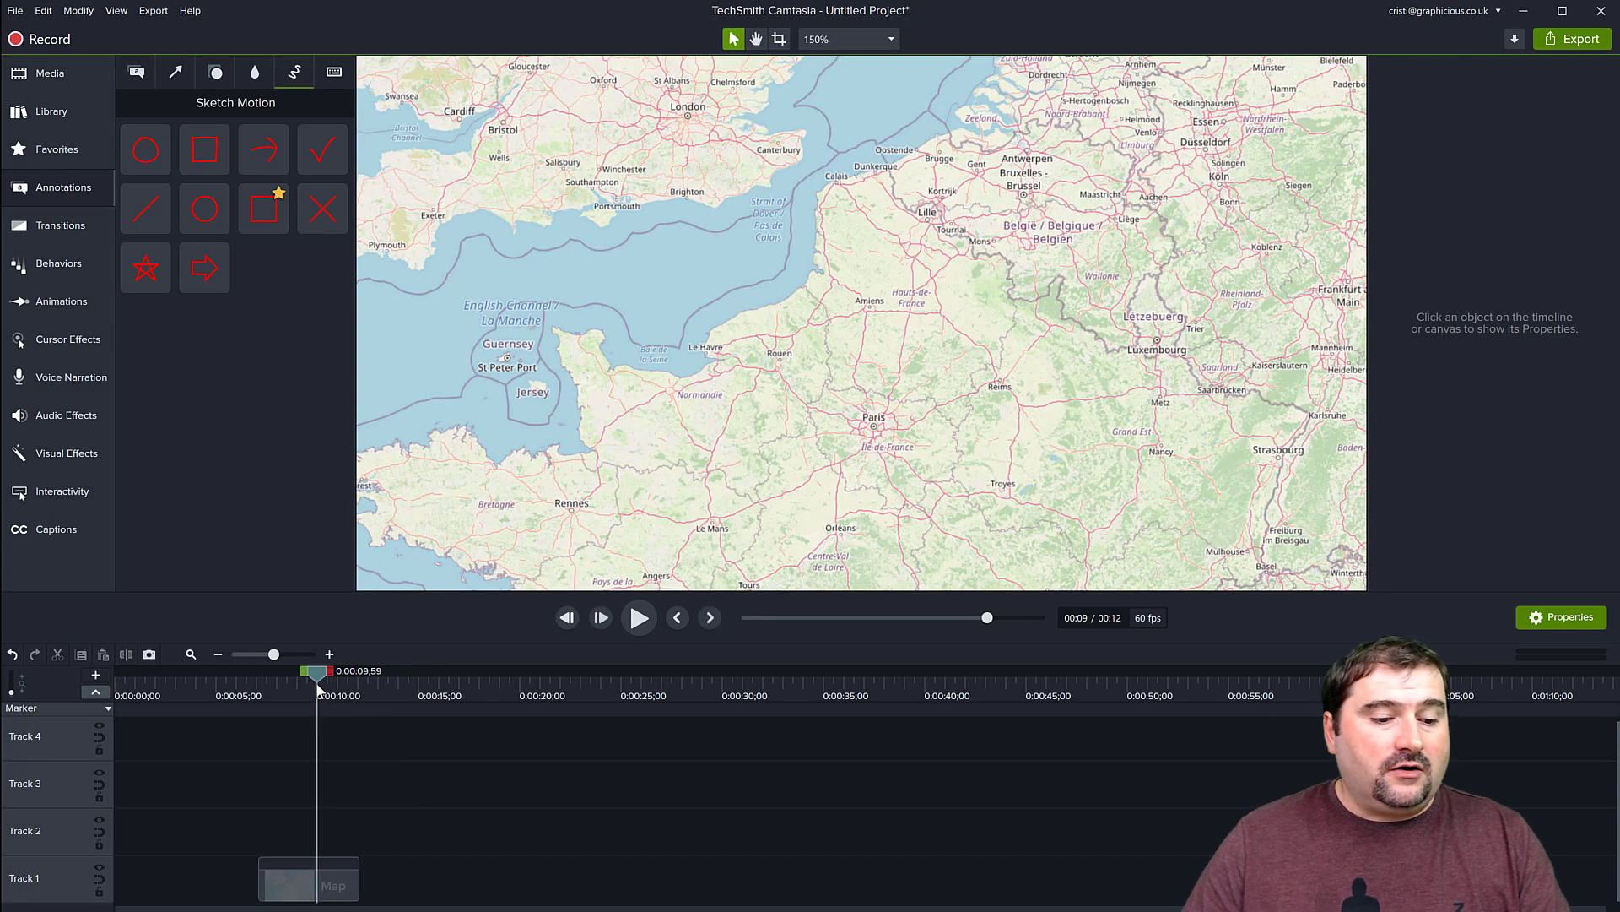
# Extend the map clip back to the start of the timeline and play it from about 1 second.
pyautogui.moveTo(327, 890)
pyautogui.mouseDown()
pyautogui.moveTo(183, 891)
pyautogui.moveTo(357, 886)
pyautogui.mouseUp()
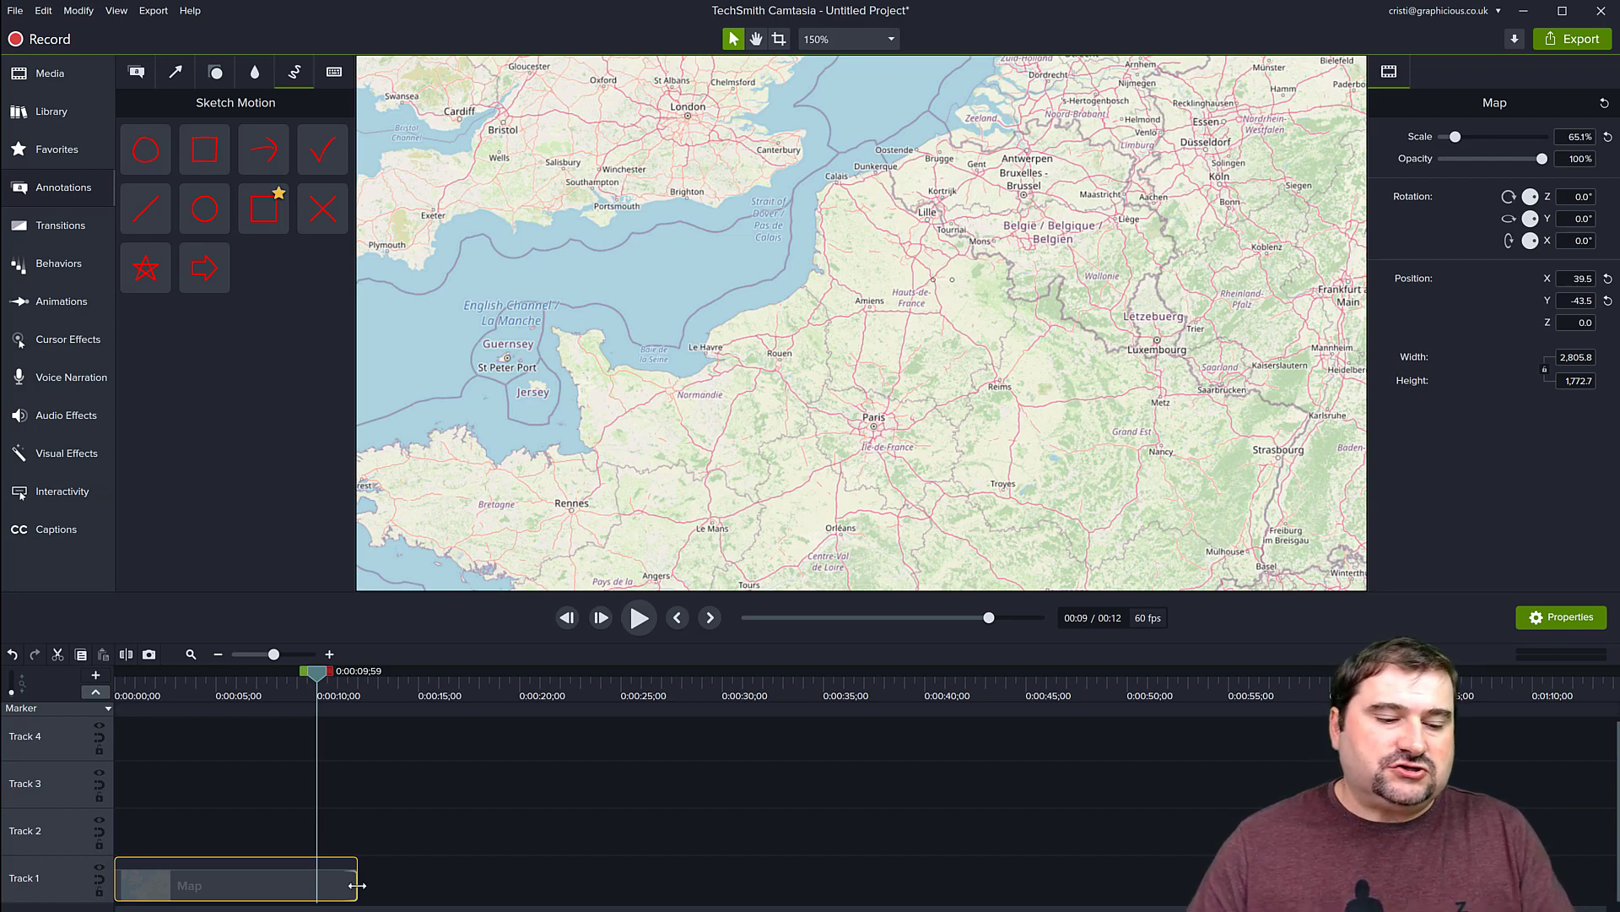
pyautogui.moveTo(318, 673); pyautogui.dragTo(139, 692)
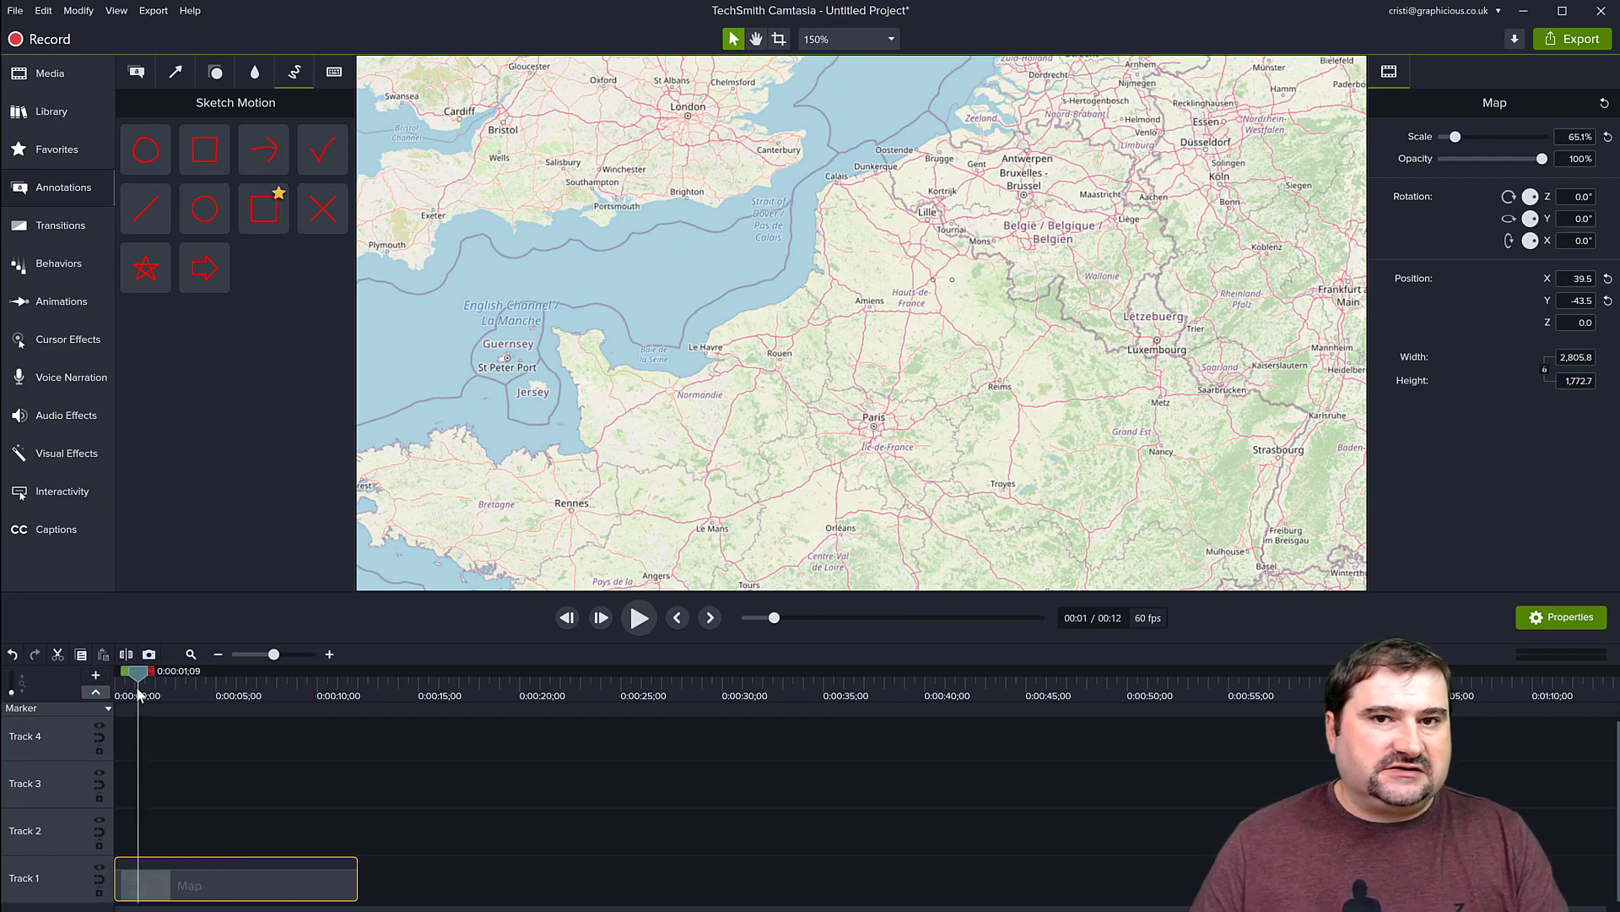
pyautogui.press('space')
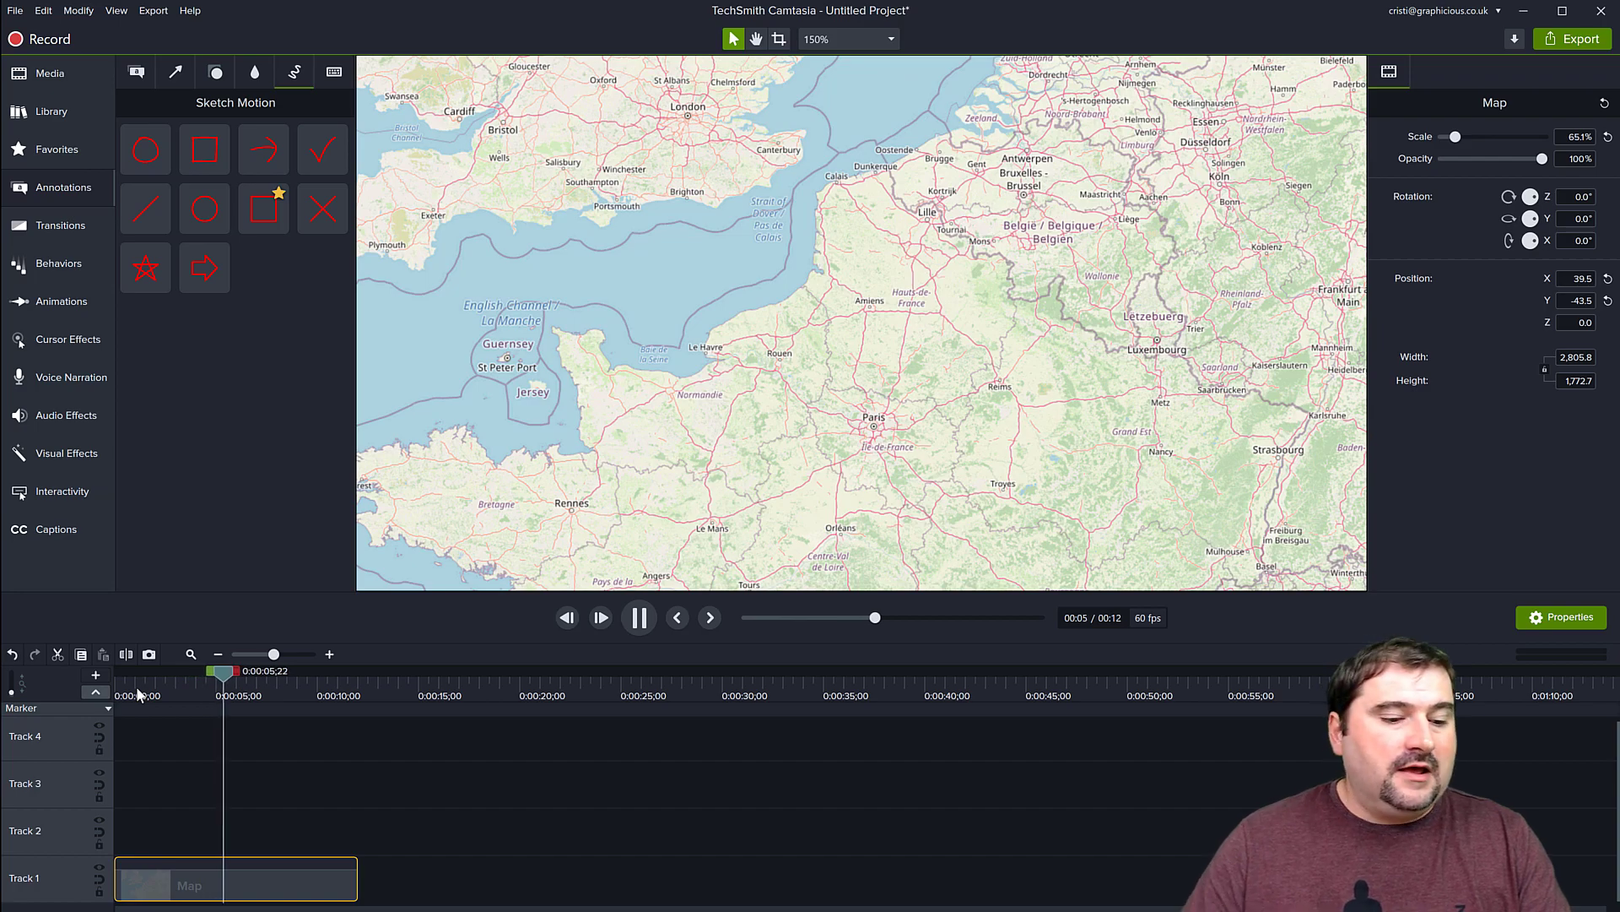
pyautogui.press('space')
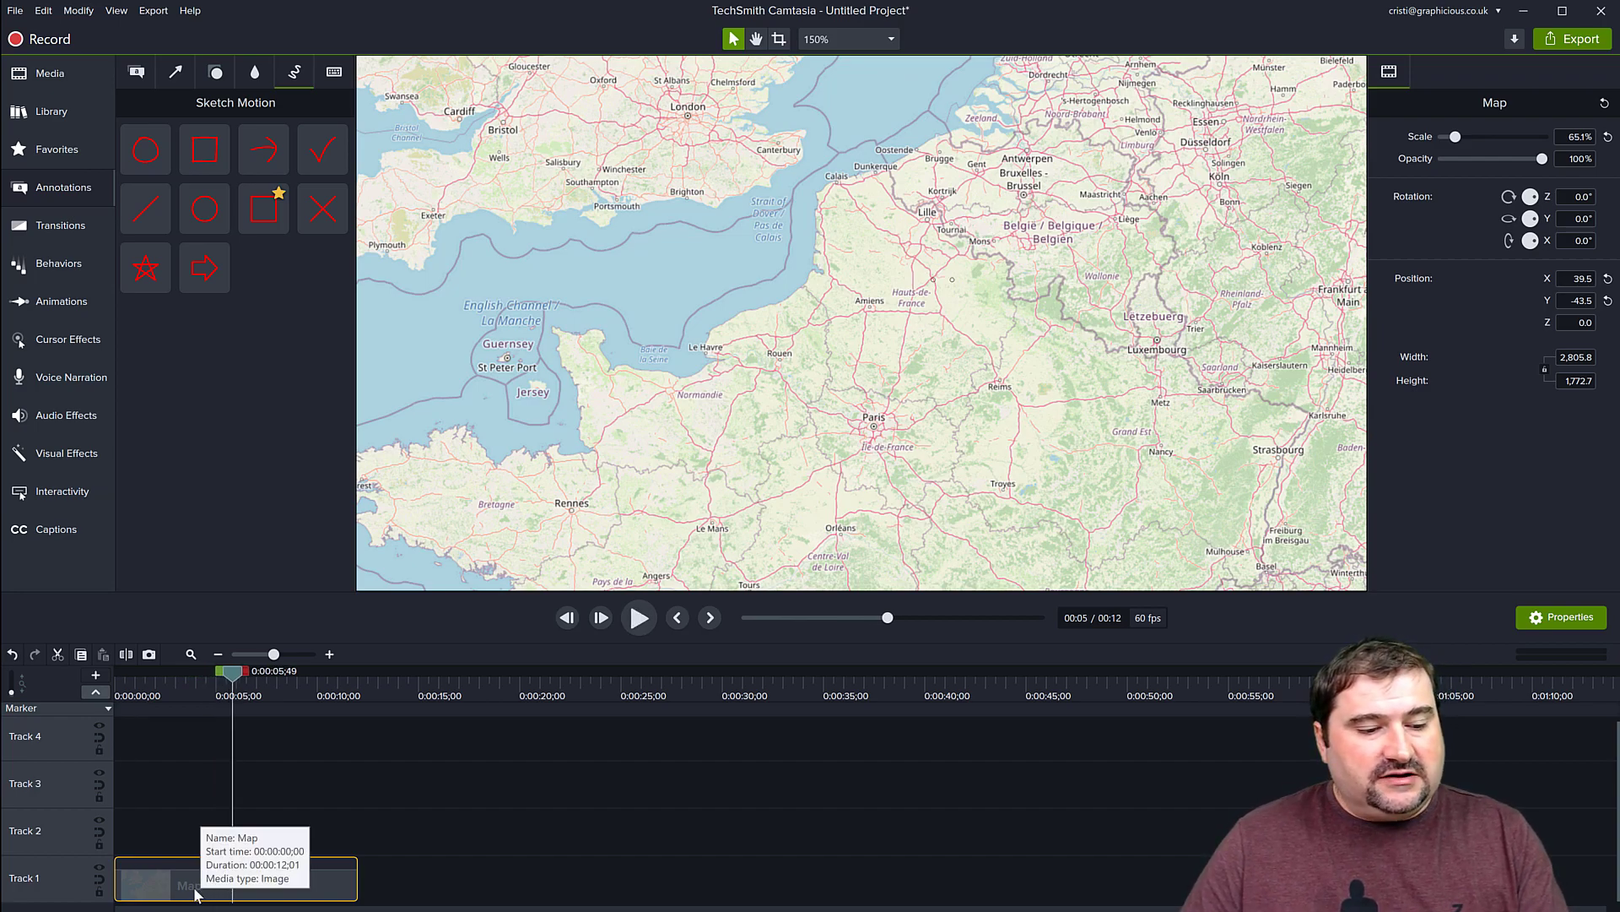
# Shift the map on the canvas to an X position of 0.
pyautogui.scroll(-1, 771, 383)
pyautogui.scroll(-2, 841, 363)
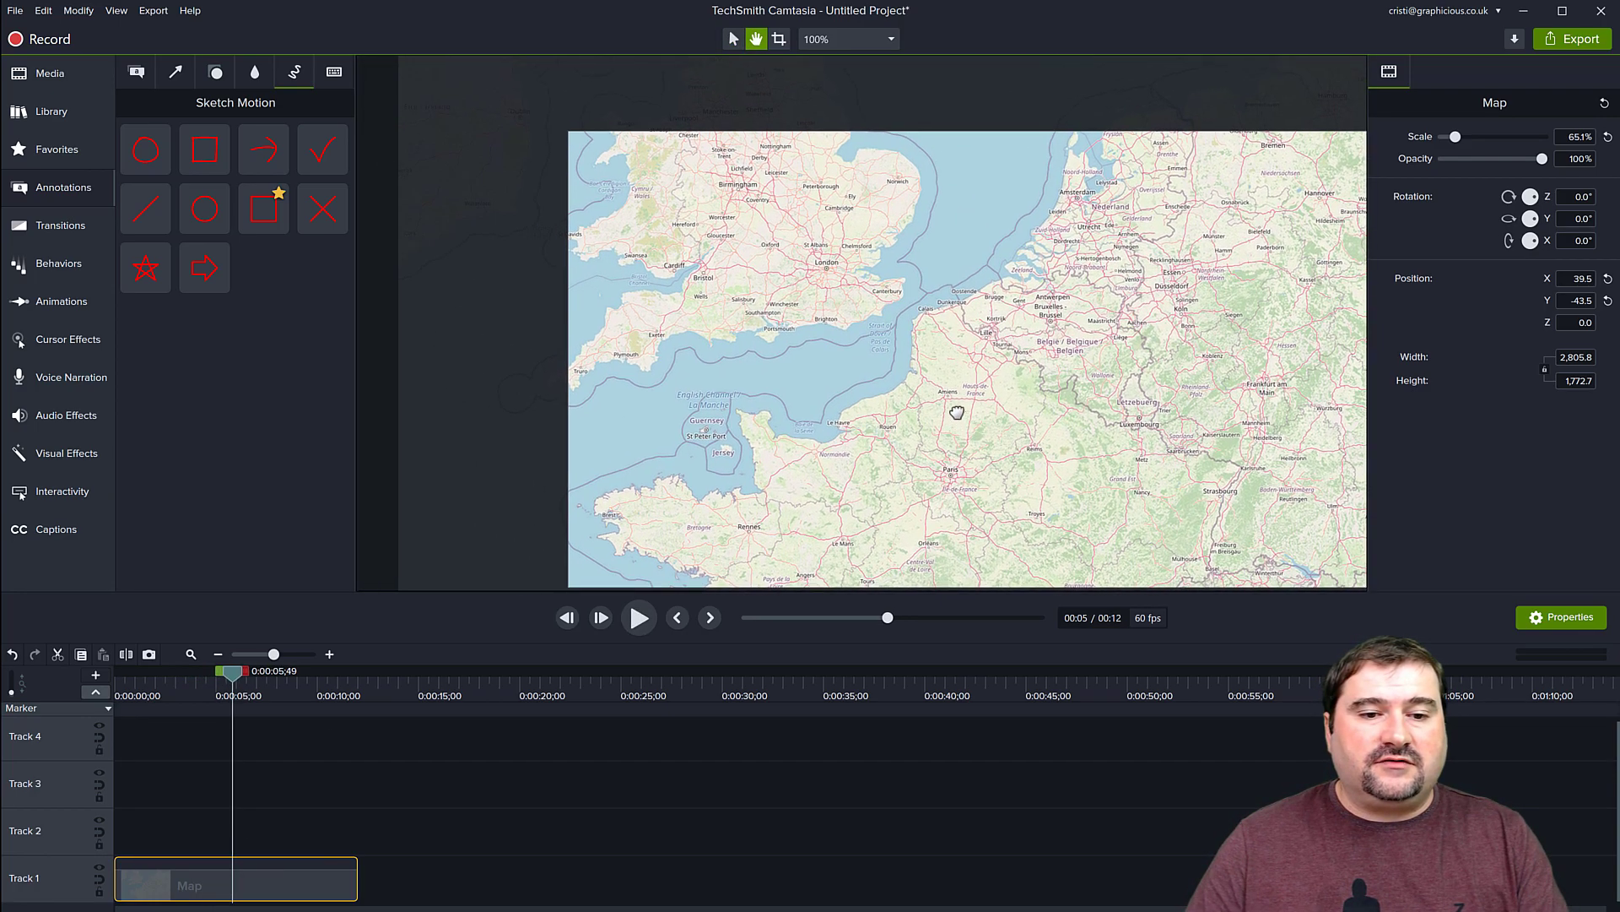
pyautogui.moveTo(942, 397); pyautogui.dragTo(925, 399)
pyautogui.scroll(1, 944, 463)
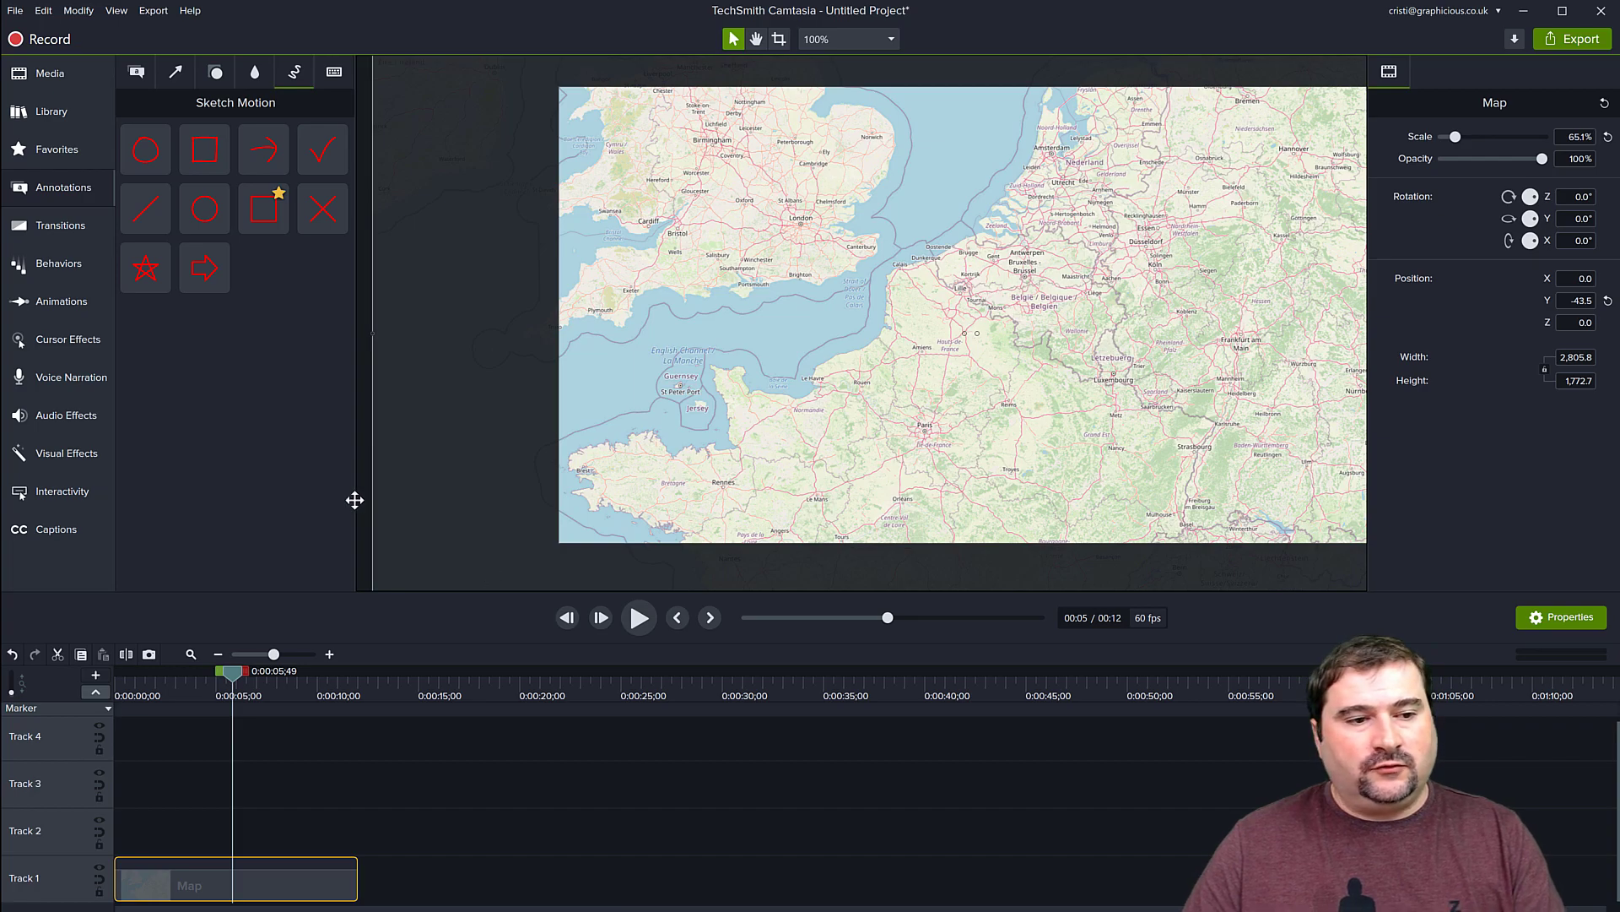
# Add a solid yellow circle shape over the English Channel and extend its clip to span the whole map clip.
pyautogui.click(138, 73)
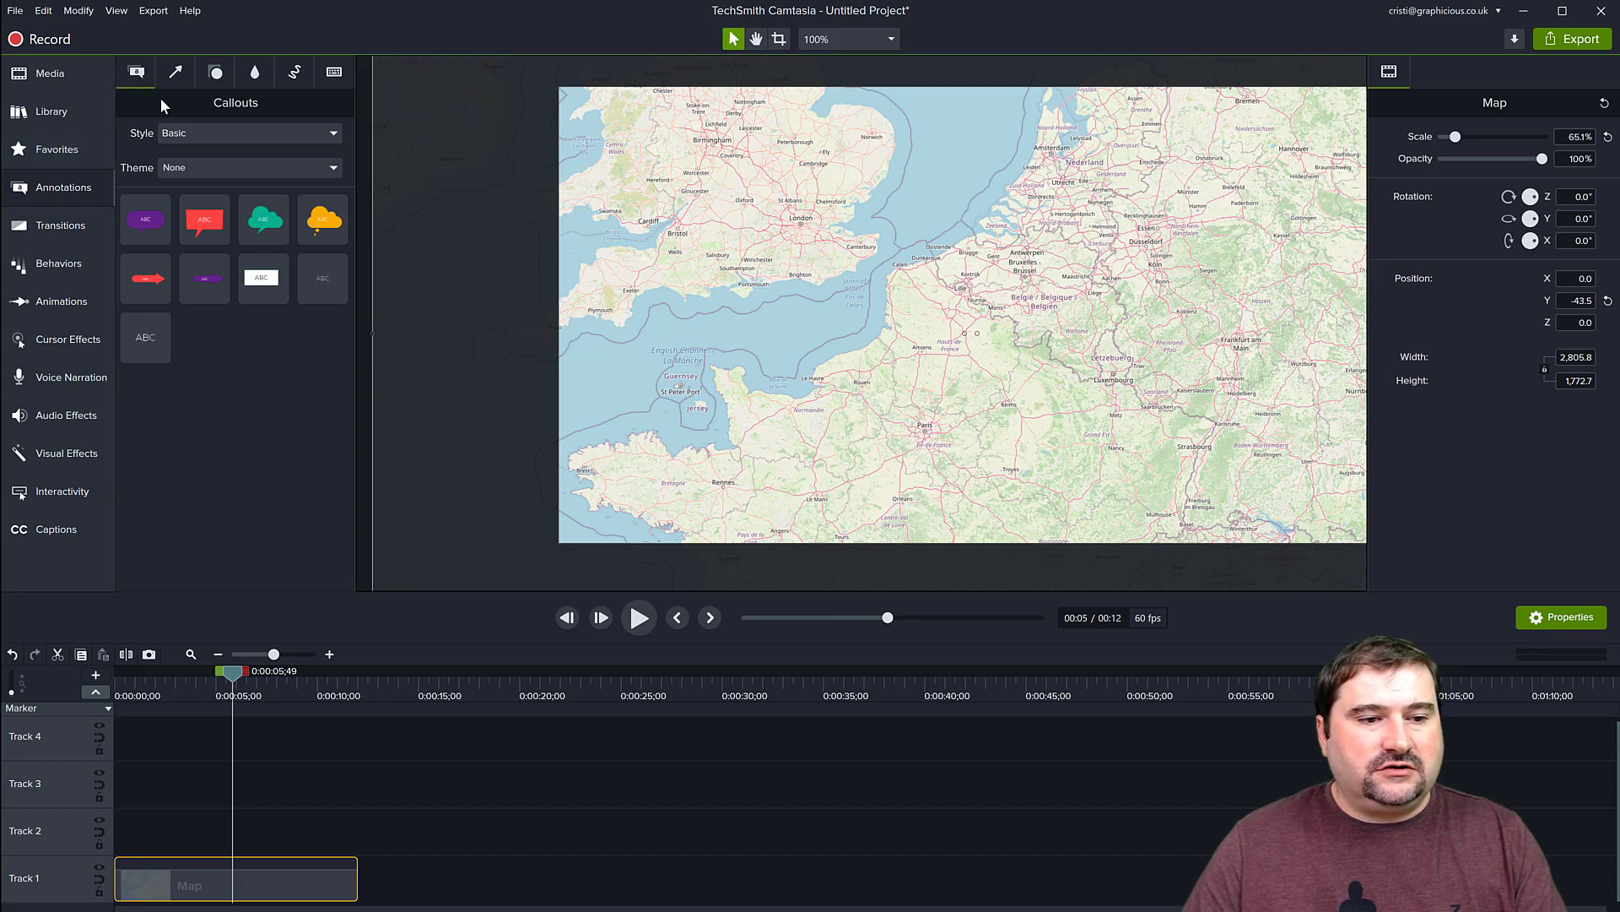
pyautogui.click(214, 74)
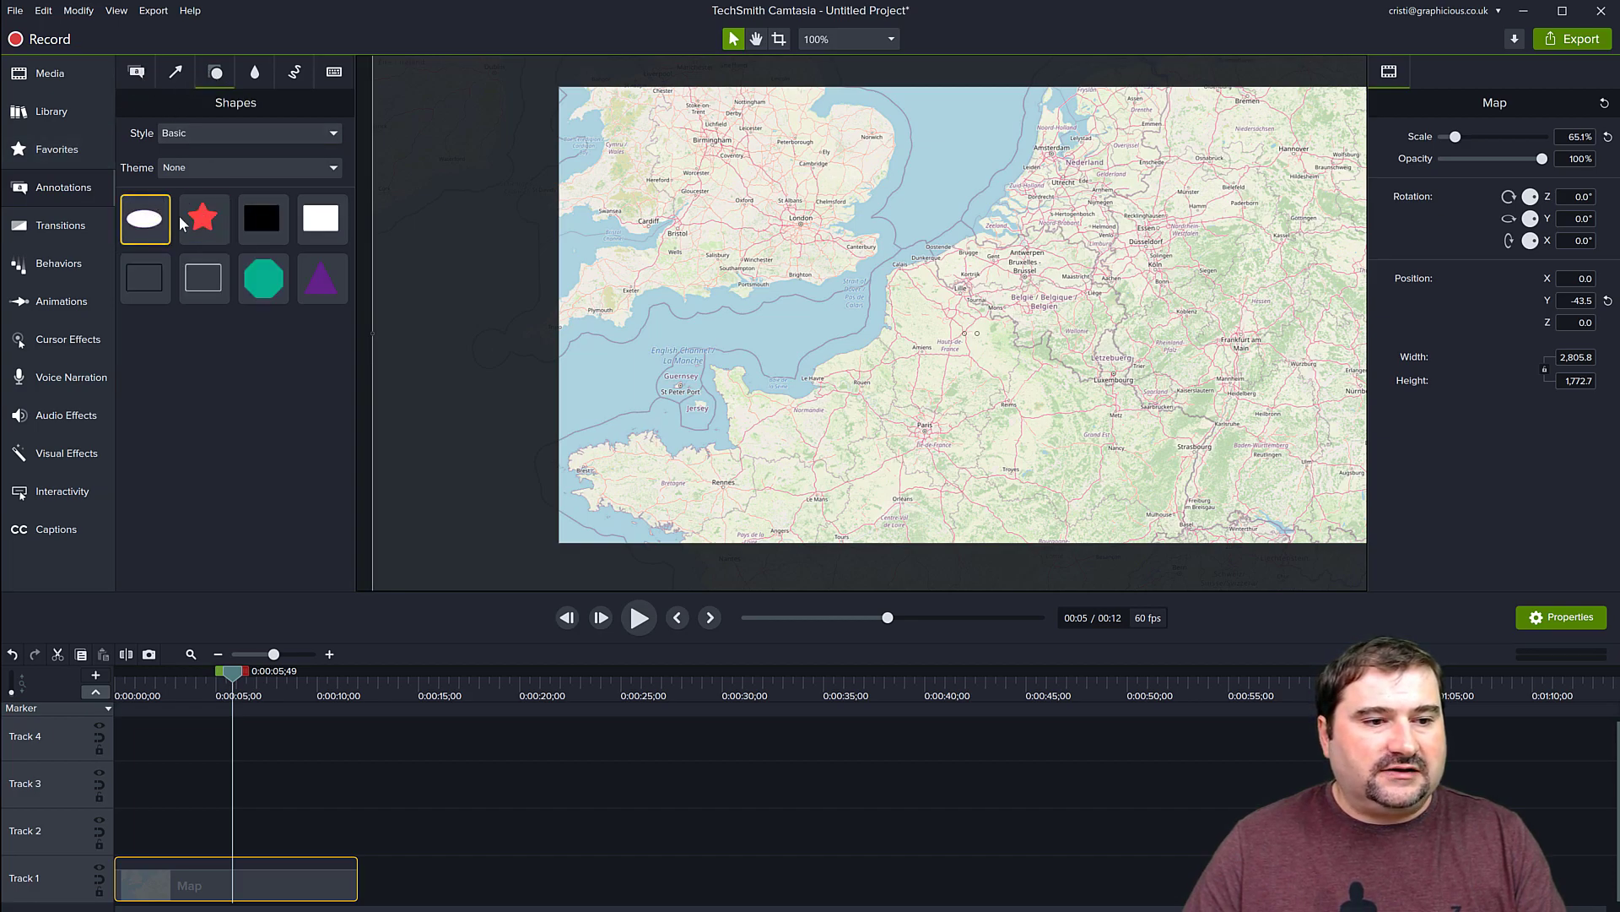
pyautogui.click(231, 131)
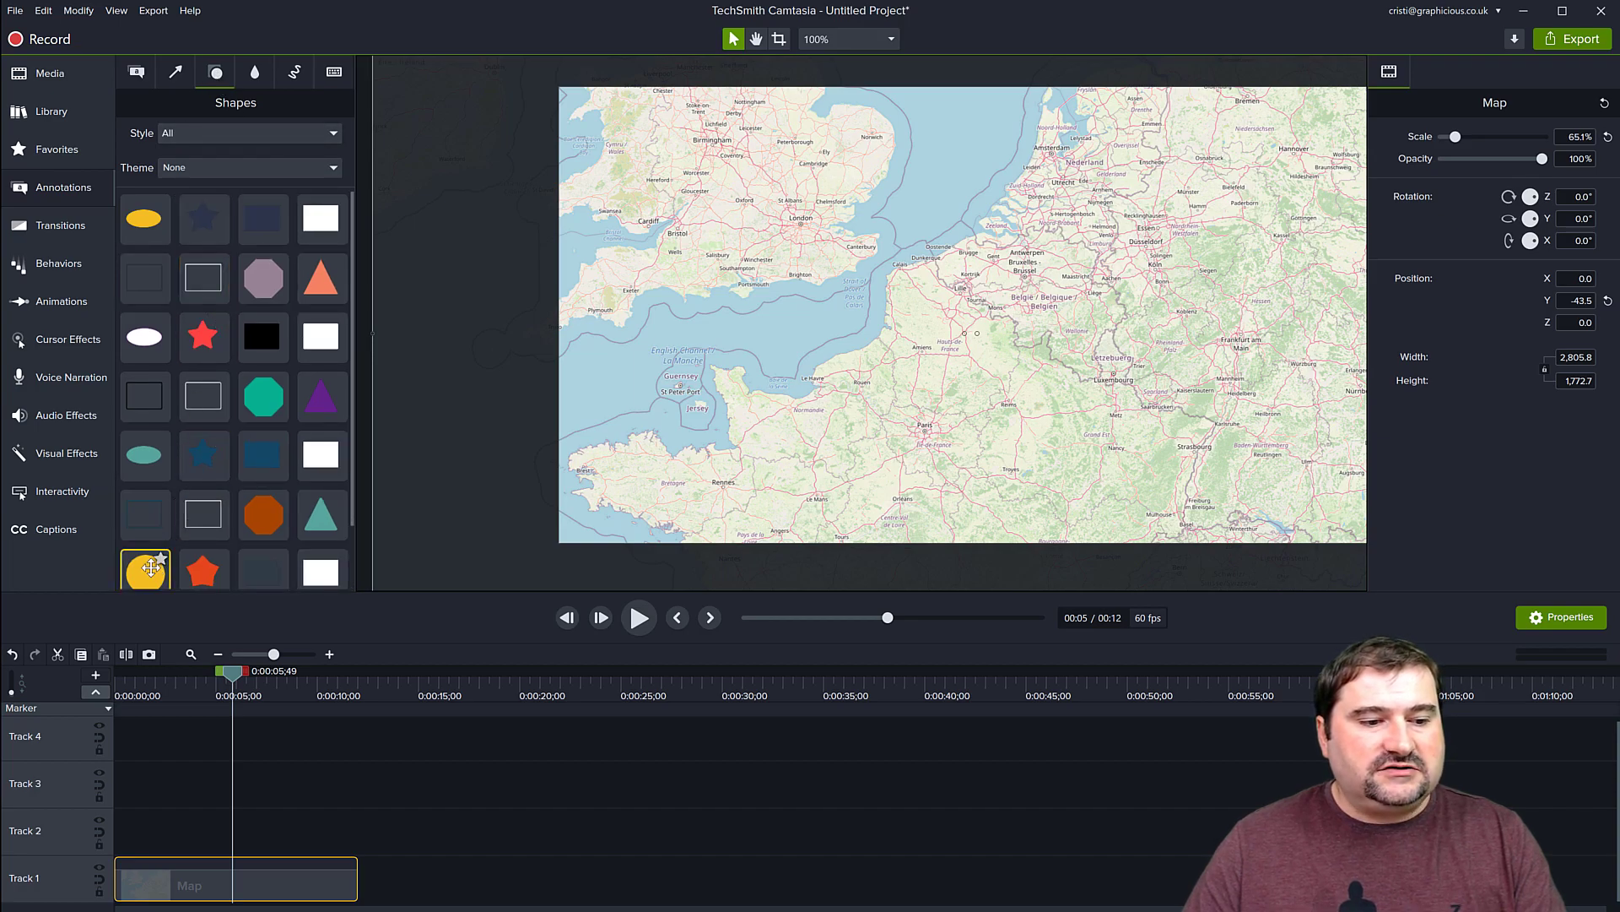
pyautogui.moveTo(148, 574)
pyautogui.mouseDown()
pyautogui.moveTo(832, 419)
pyautogui.moveTo(886, 377)
pyautogui.moveTo(861, 310)
pyautogui.mouseUp()
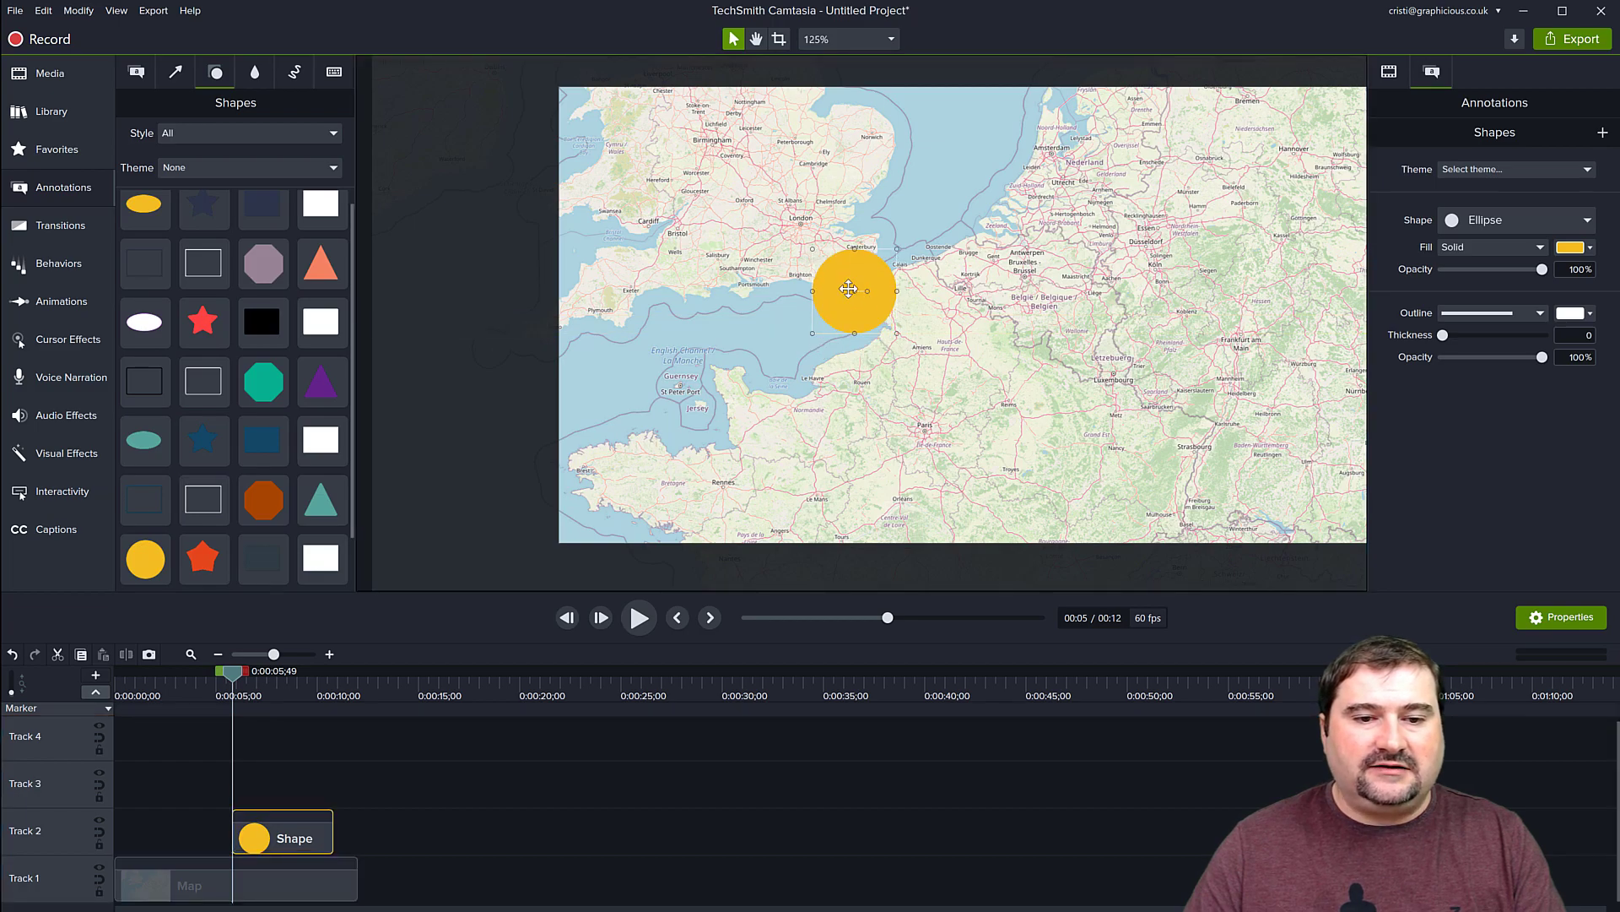
pyautogui.scroll(3, 848, 287)
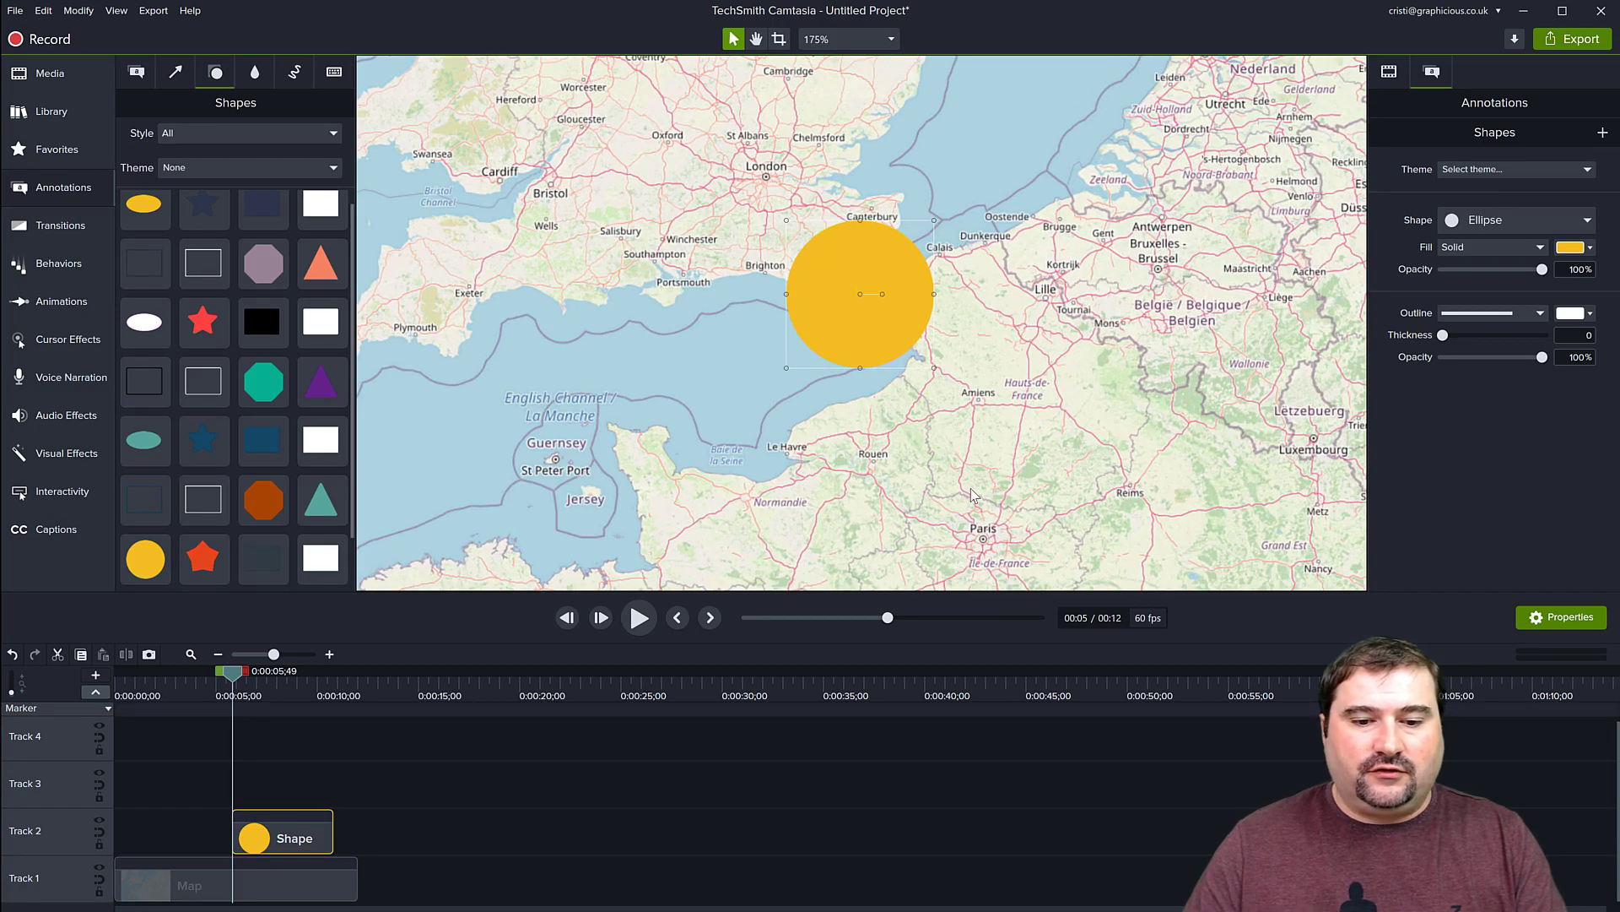
pyautogui.moveTo(1004, 602); pyautogui.dragTo(1005, 667)
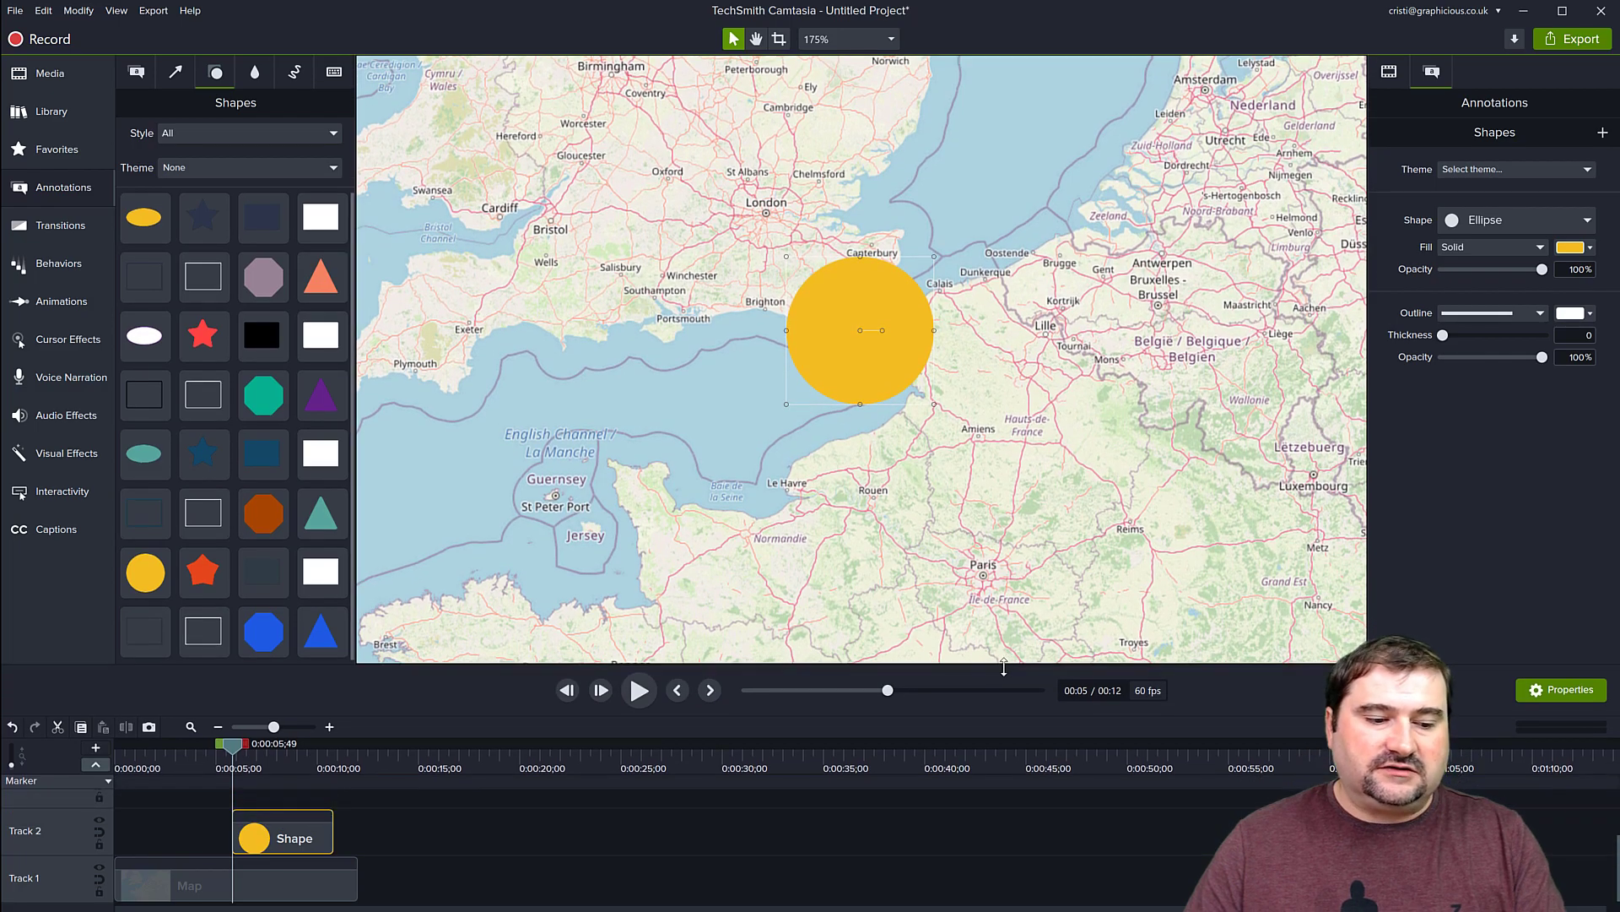
pyautogui.moveTo(292, 834); pyautogui.dragTo(357, 832)
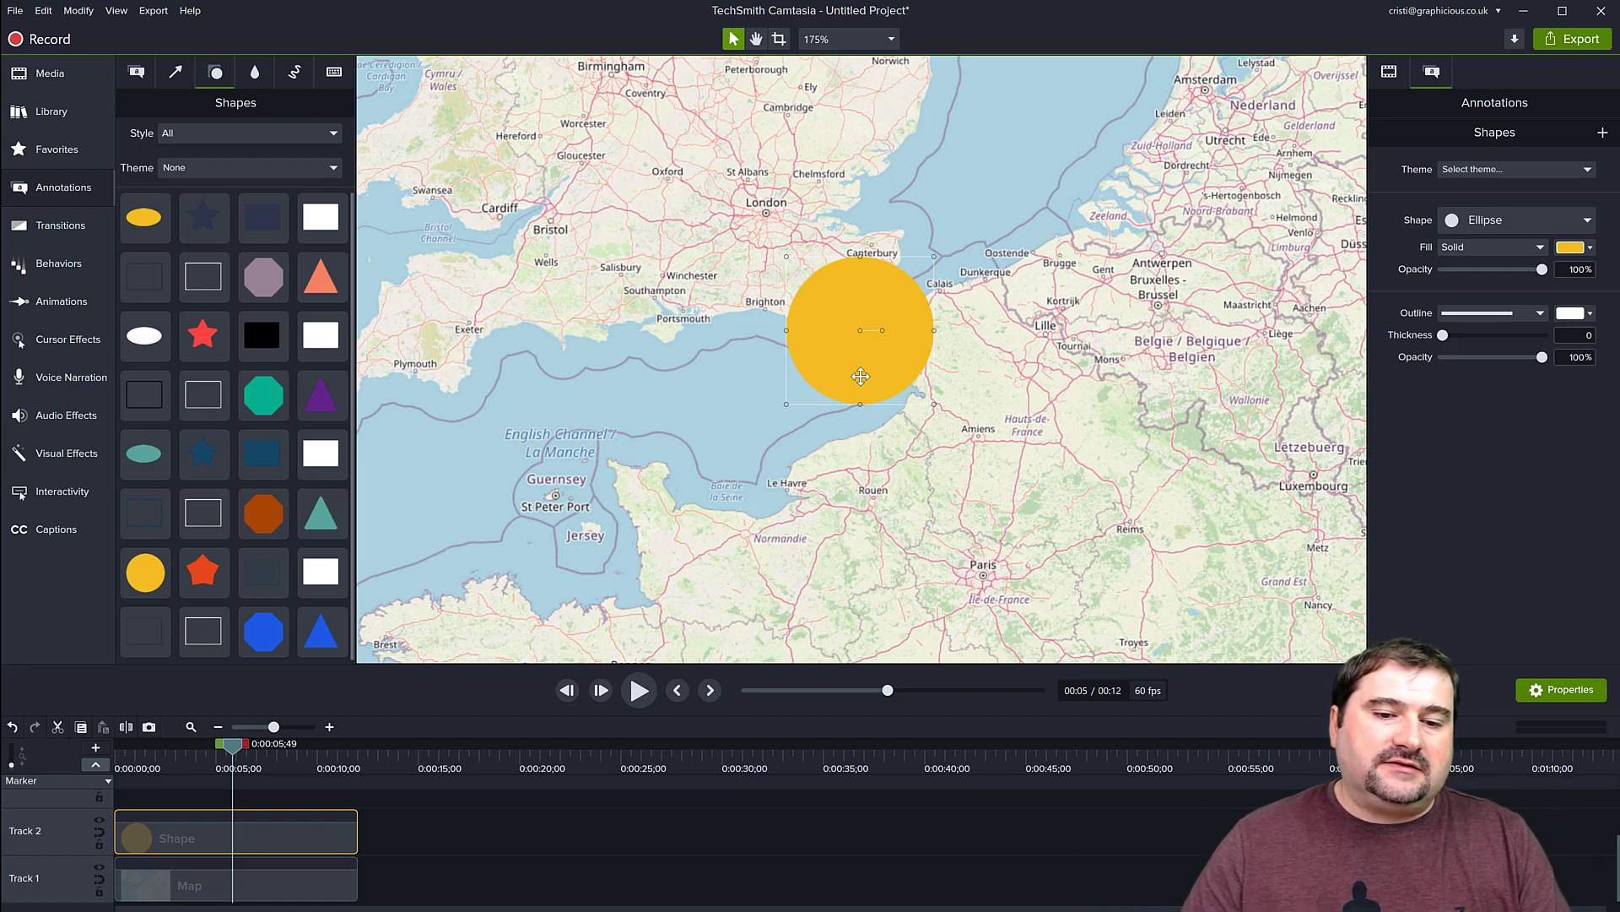
# Stretch the yellow circle into a long ellipse and tilt it so its upper end sits at London.
pyautogui.moveTo(860, 376); pyautogui.dragTo(792, 584)
pyautogui.moveTo(789, 399); pyautogui.dragTo(798, 380)
pyautogui.moveTo(789, 448); pyautogui.dragTo(881, 428)
pyautogui.scroll(4, 768, 226)
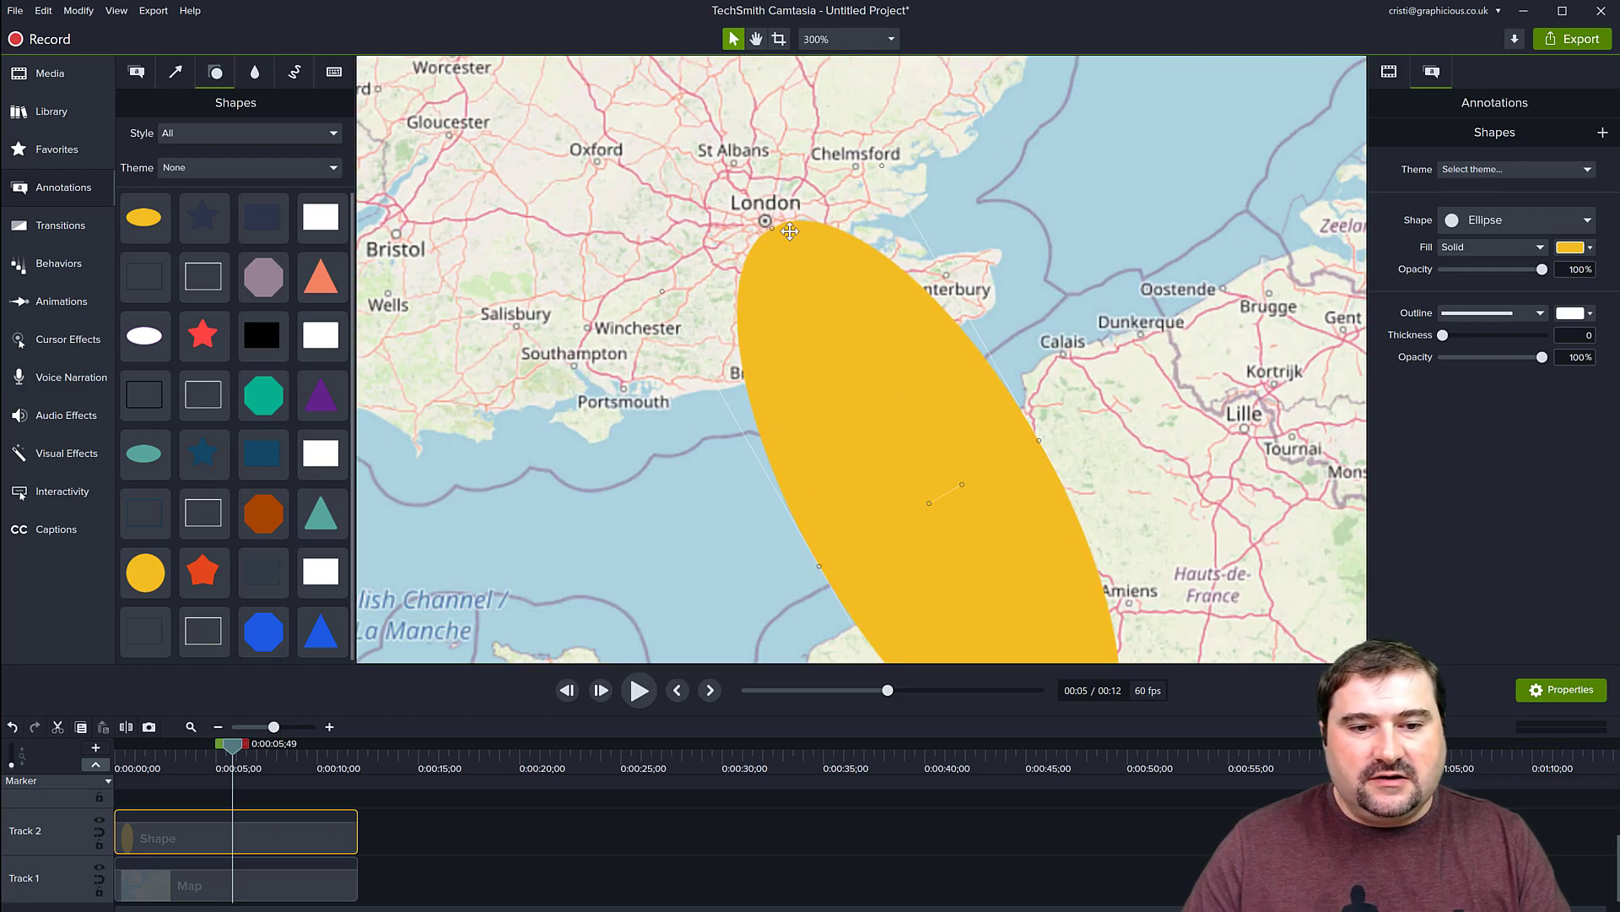
pyautogui.moveTo(785, 306); pyautogui.dragTo(776, 298)
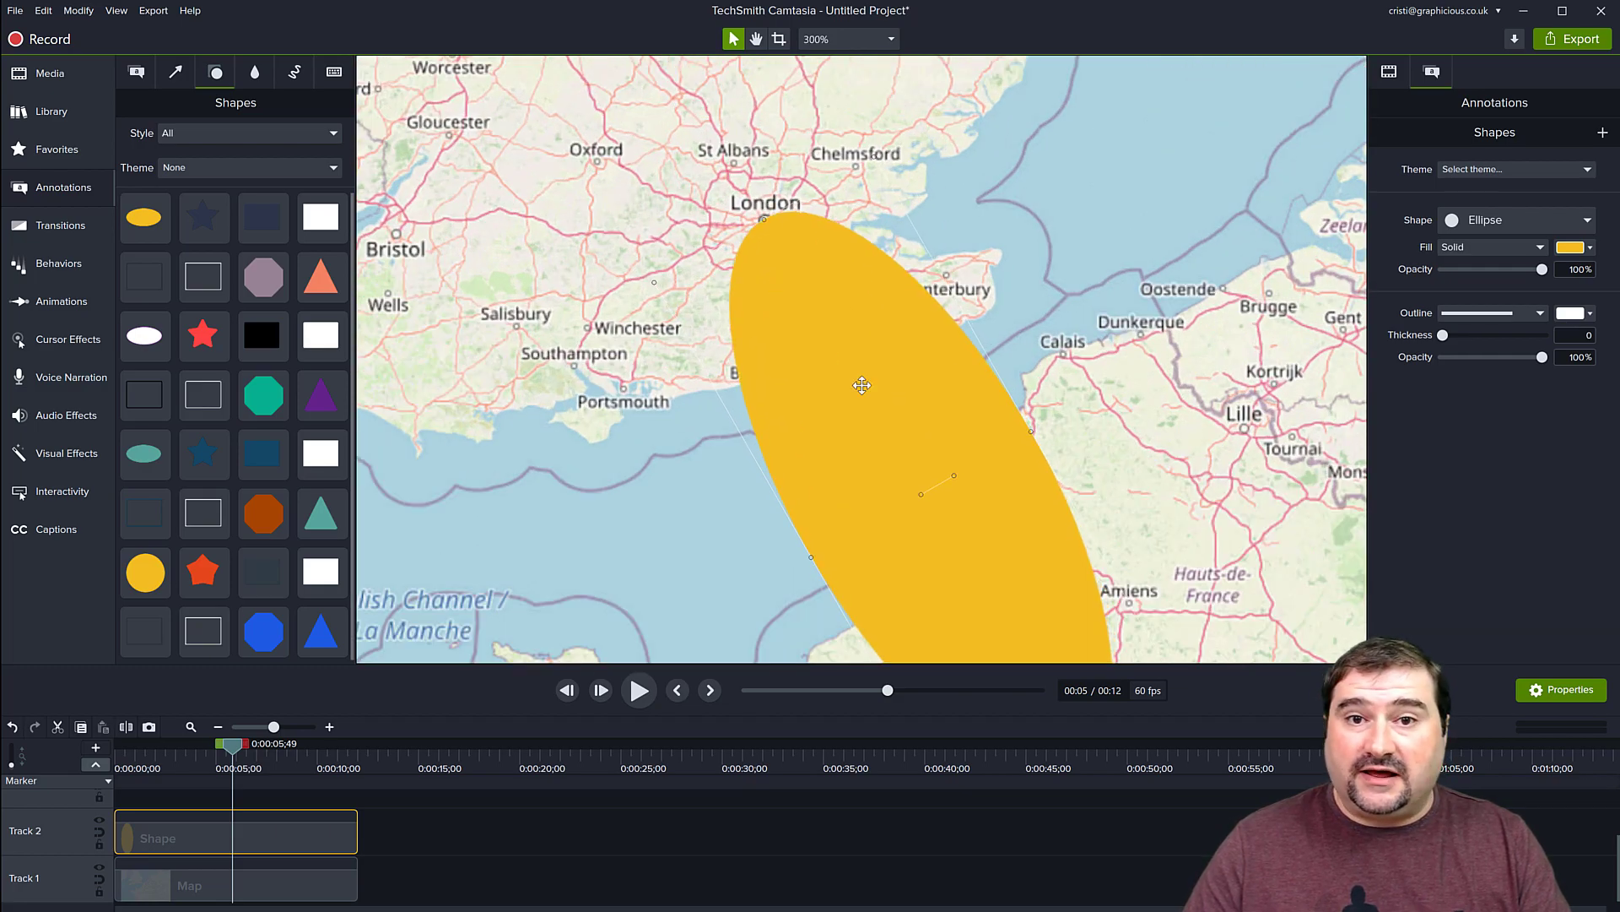
# Fit the yellow ellipse between London and Paris by adjusting its height to about 574 and fine-tuning its position.
pyautogui.scroll(-4, 861, 385)
pyautogui.moveTo(969, 577); pyautogui.dragTo(999, 608)
pyautogui.scroll(4, 998, 612)
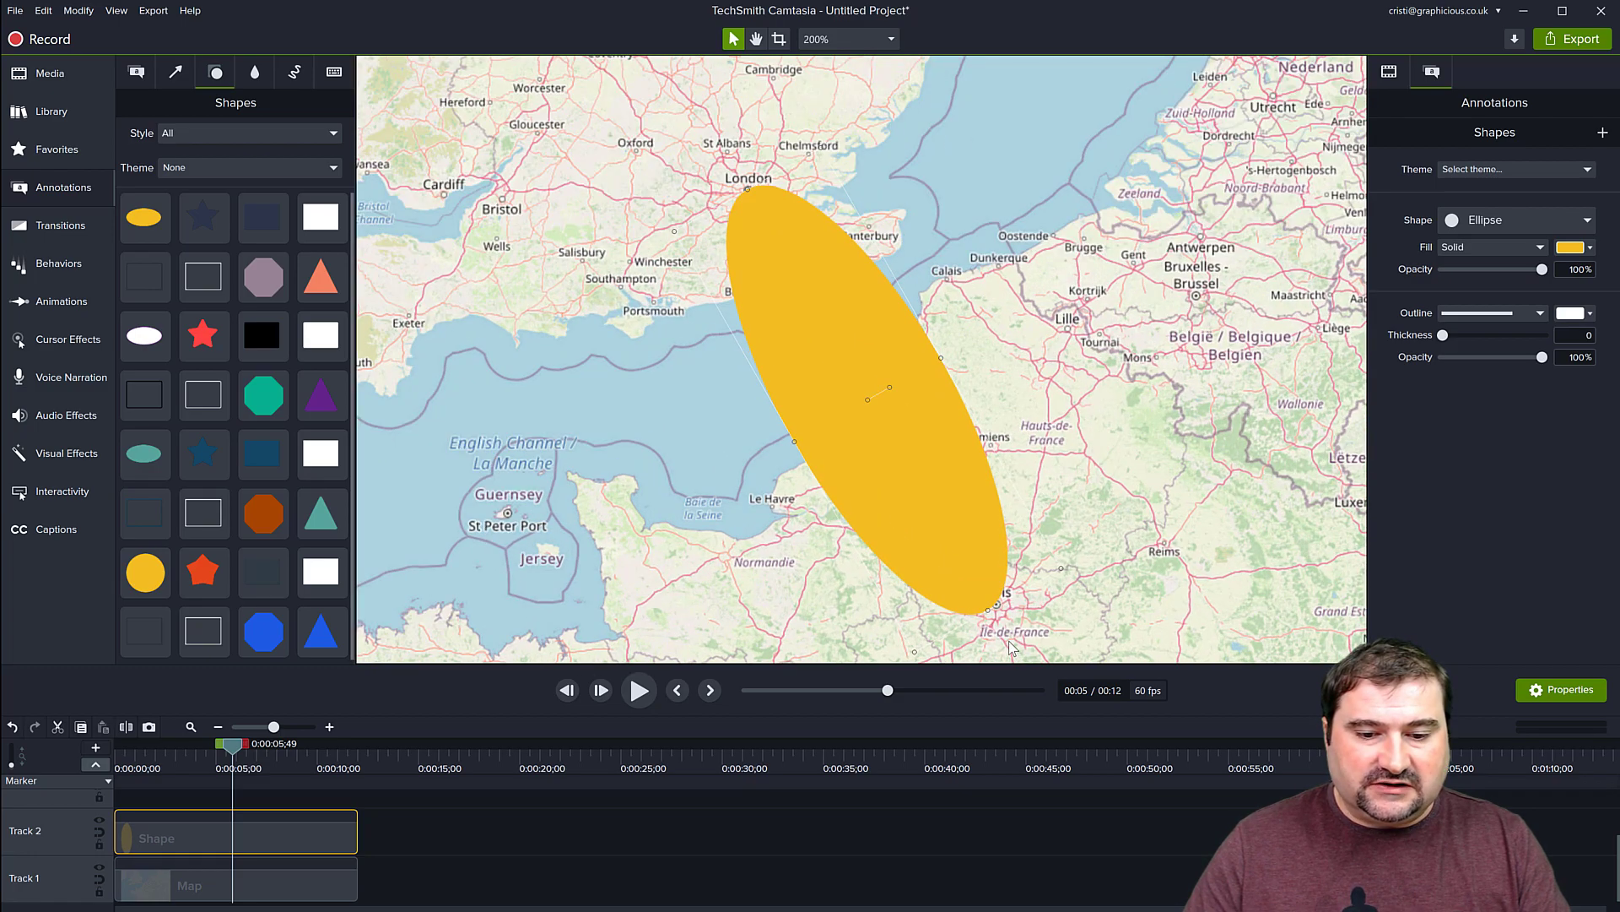
pyautogui.click(1049, 476)
pyautogui.click(876, 268)
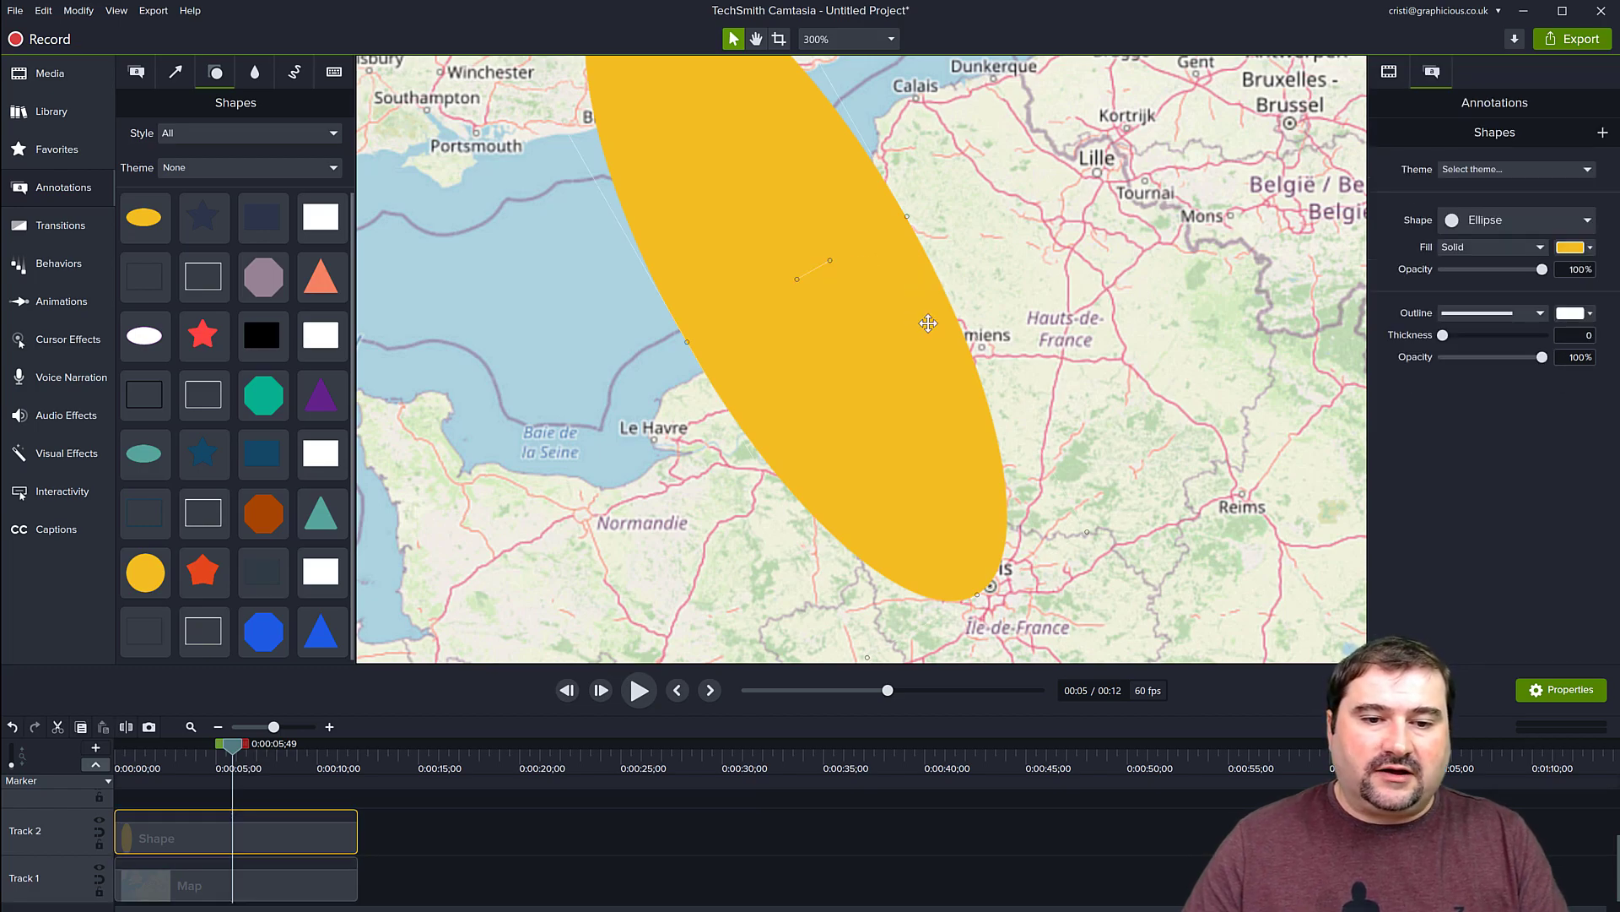
pyautogui.scroll(-1, 915, 317)
pyautogui.moveTo(849, 269); pyautogui.dragTo(861, 254)
pyautogui.scroll(1, 865, 255)
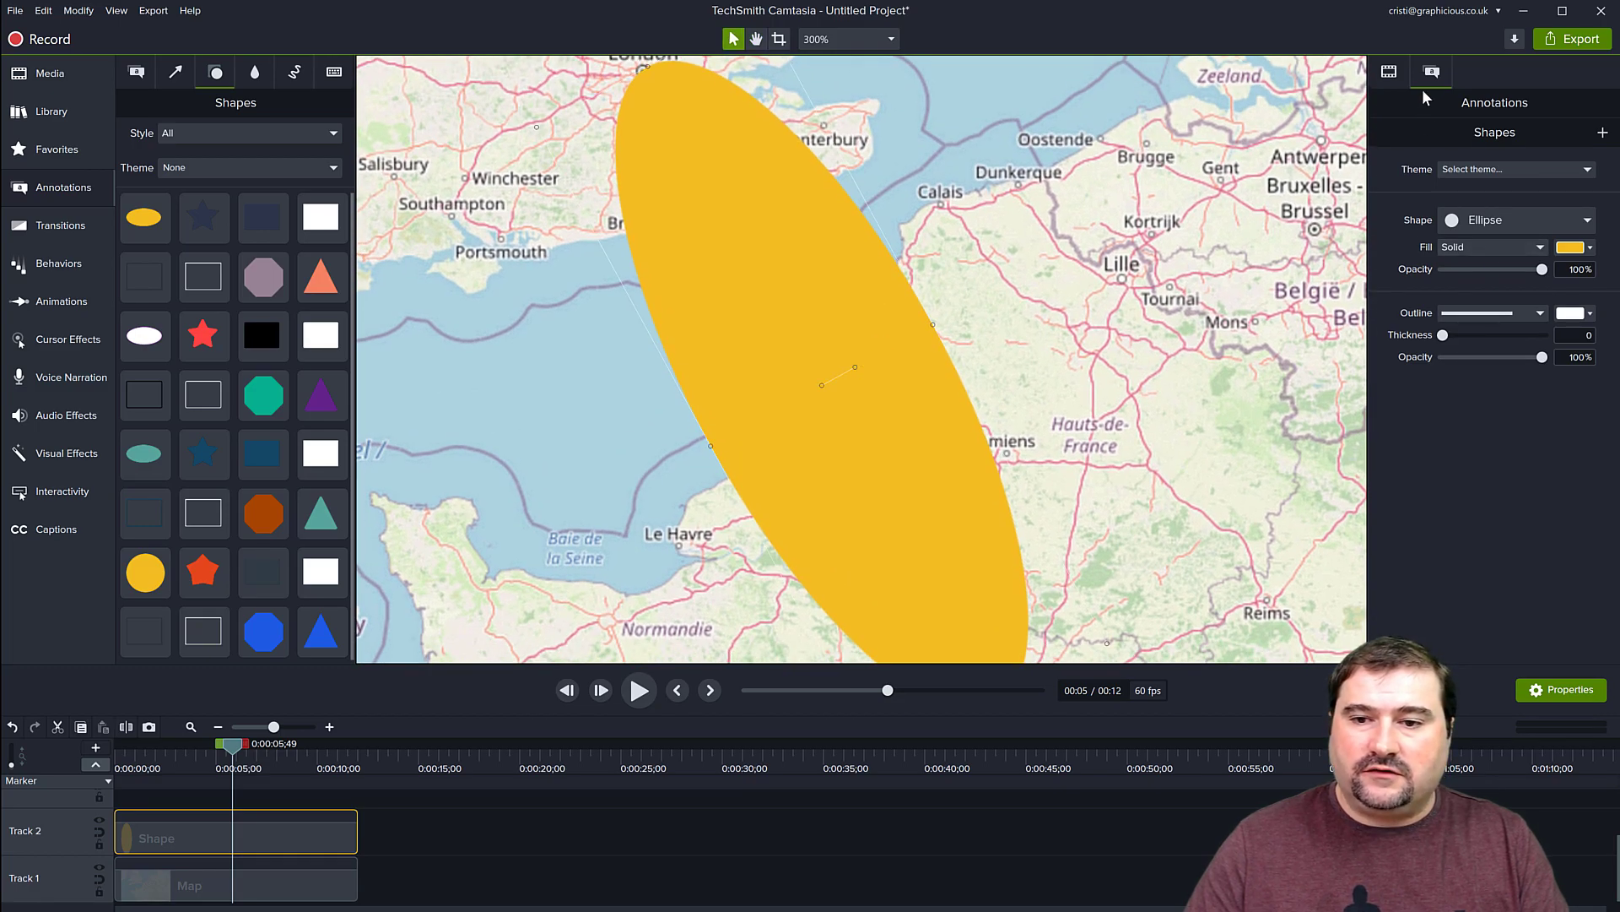
# Set the yellow ellipse's Z rotation to 30.7° and nudge it to about X -240, Y -31.
pyautogui.click(1390, 73)
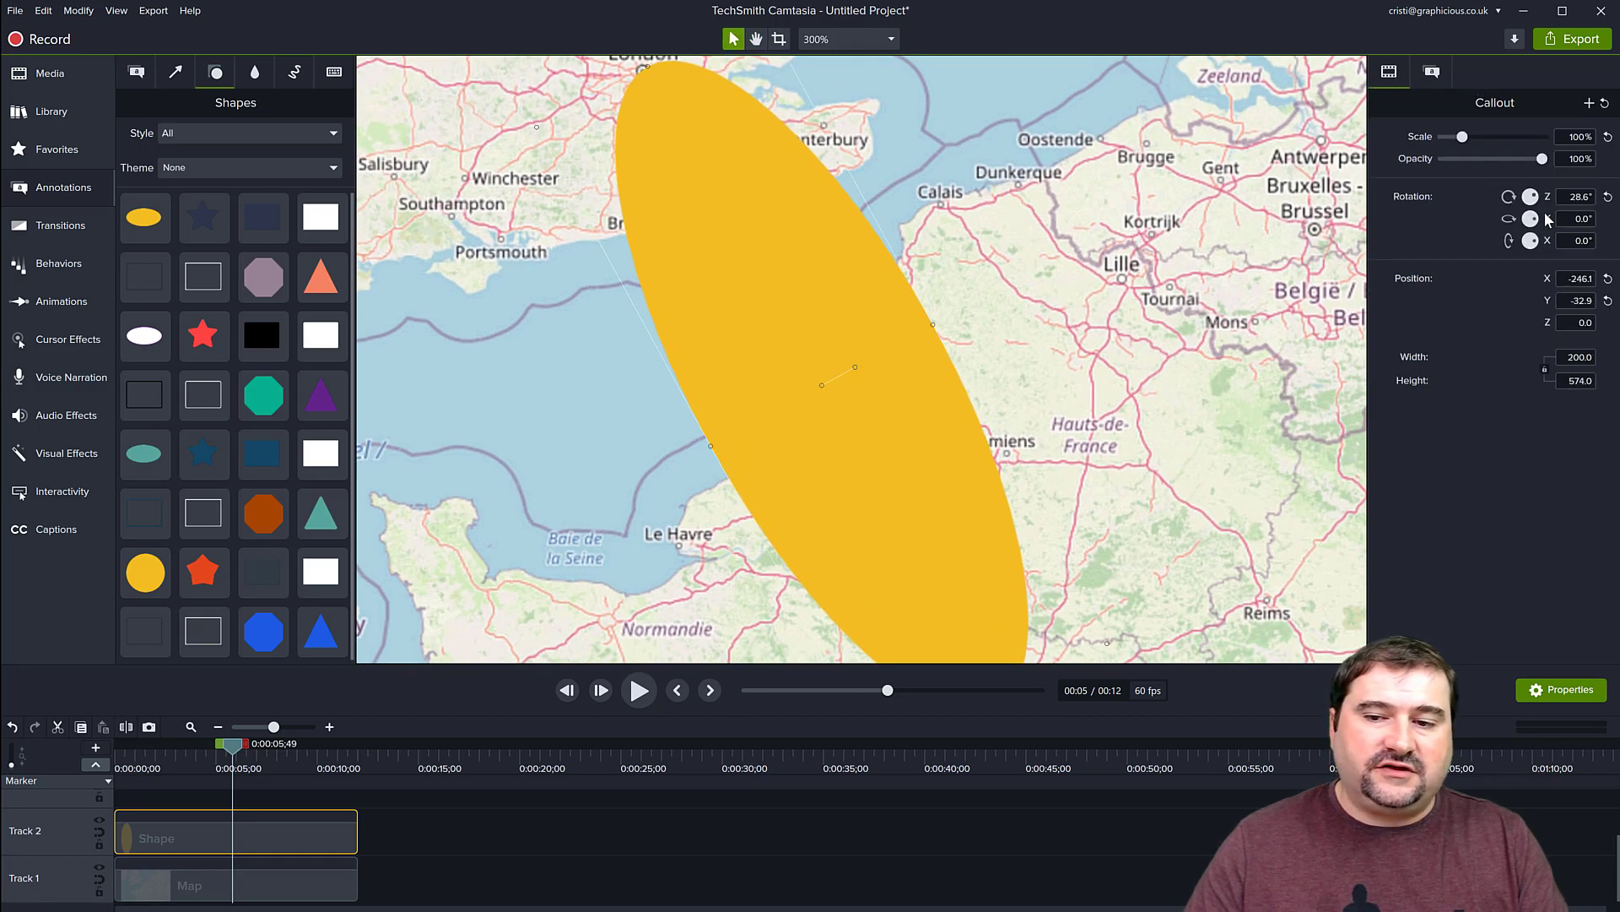
pyautogui.click(1575, 197)
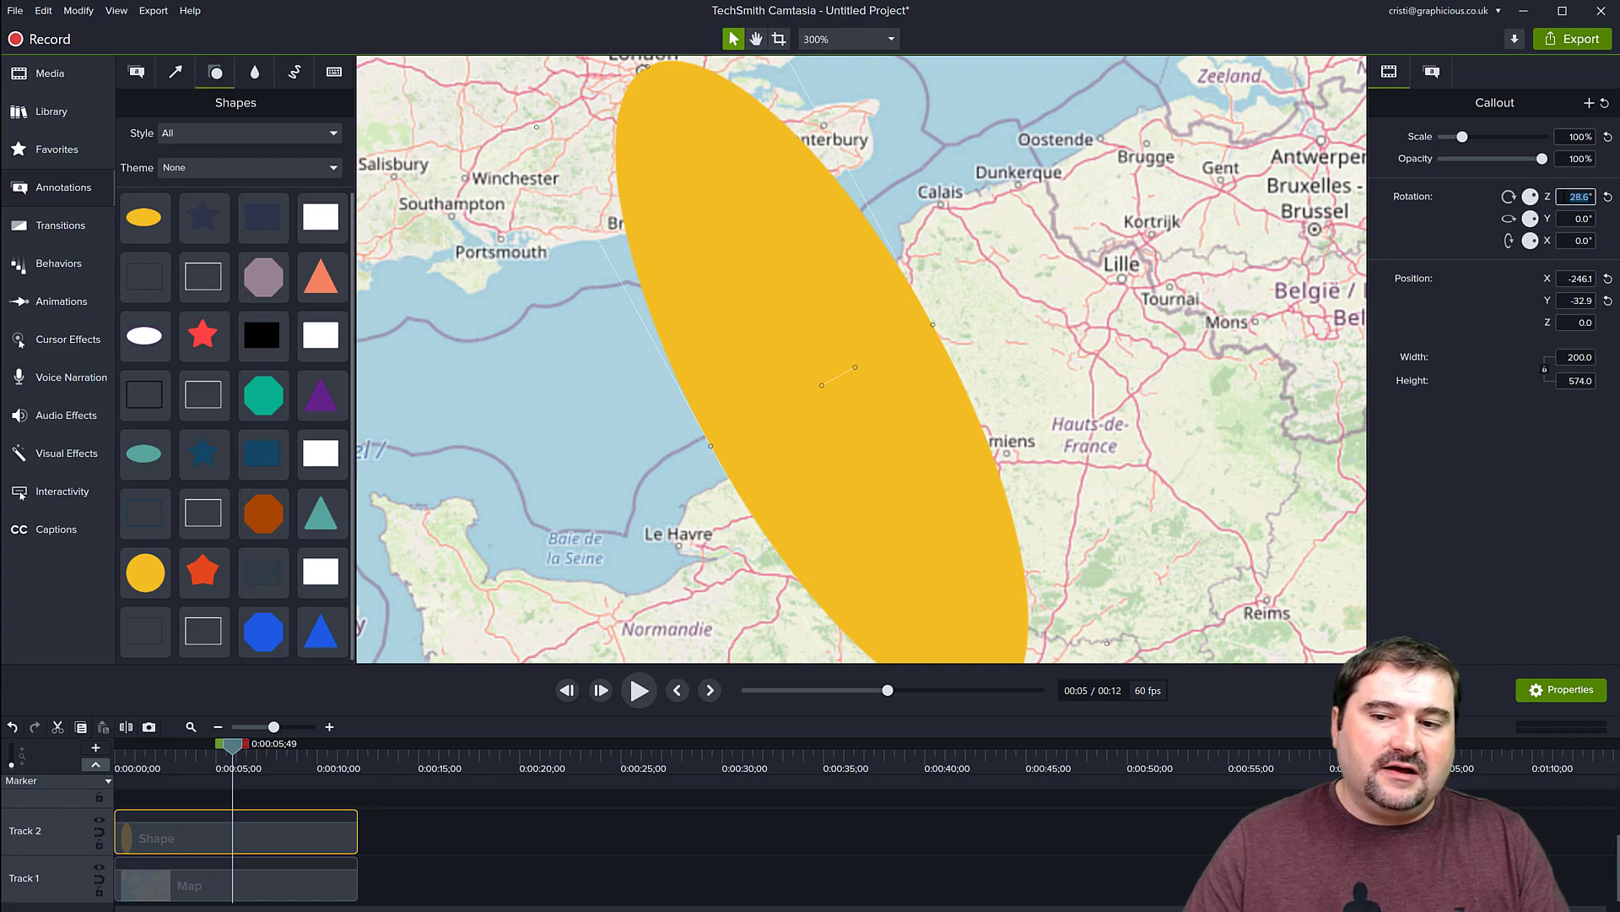
pyautogui.press('Up')
pyautogui.press('Up')
pyautogui.press('Up')
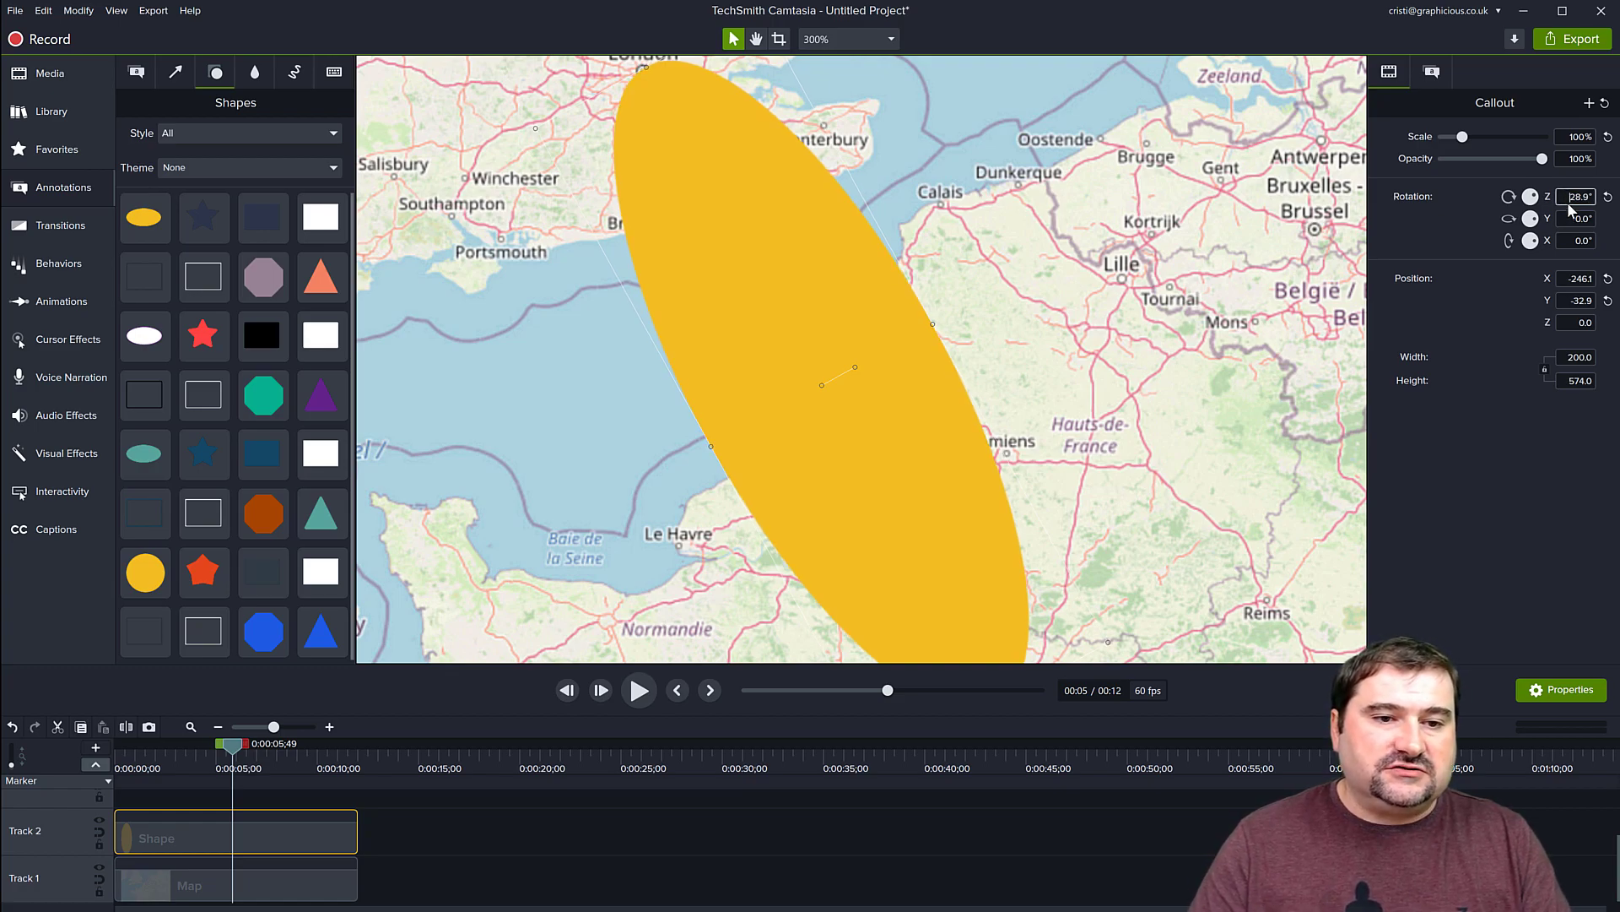
pyautogui.press('Up')
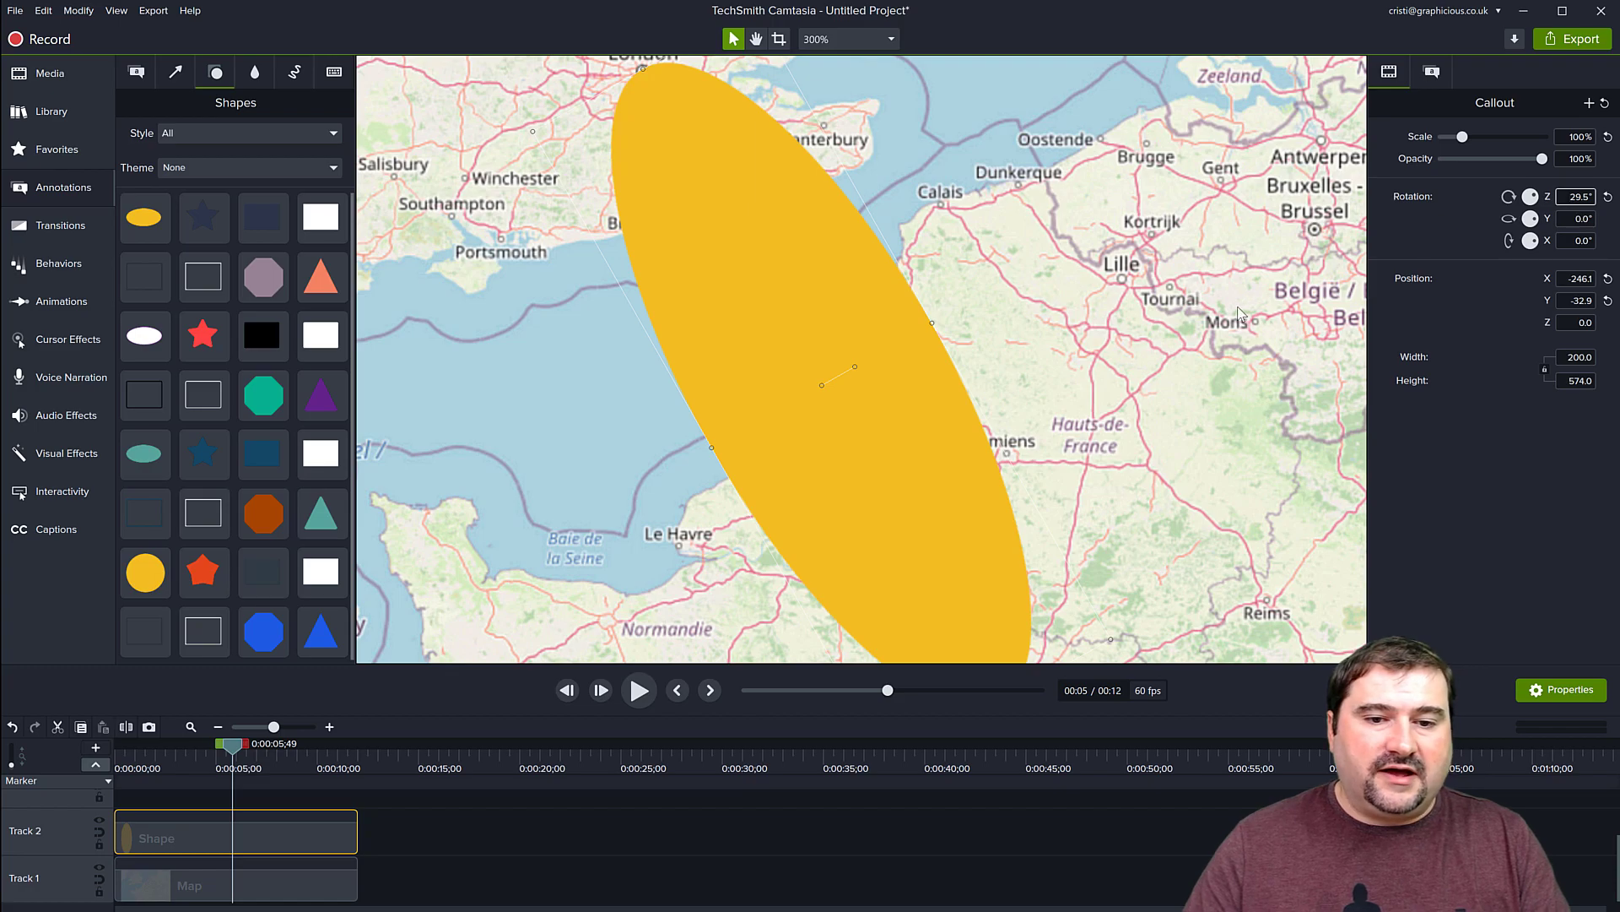
pyautogui.scroll(-1, 1238, 311)
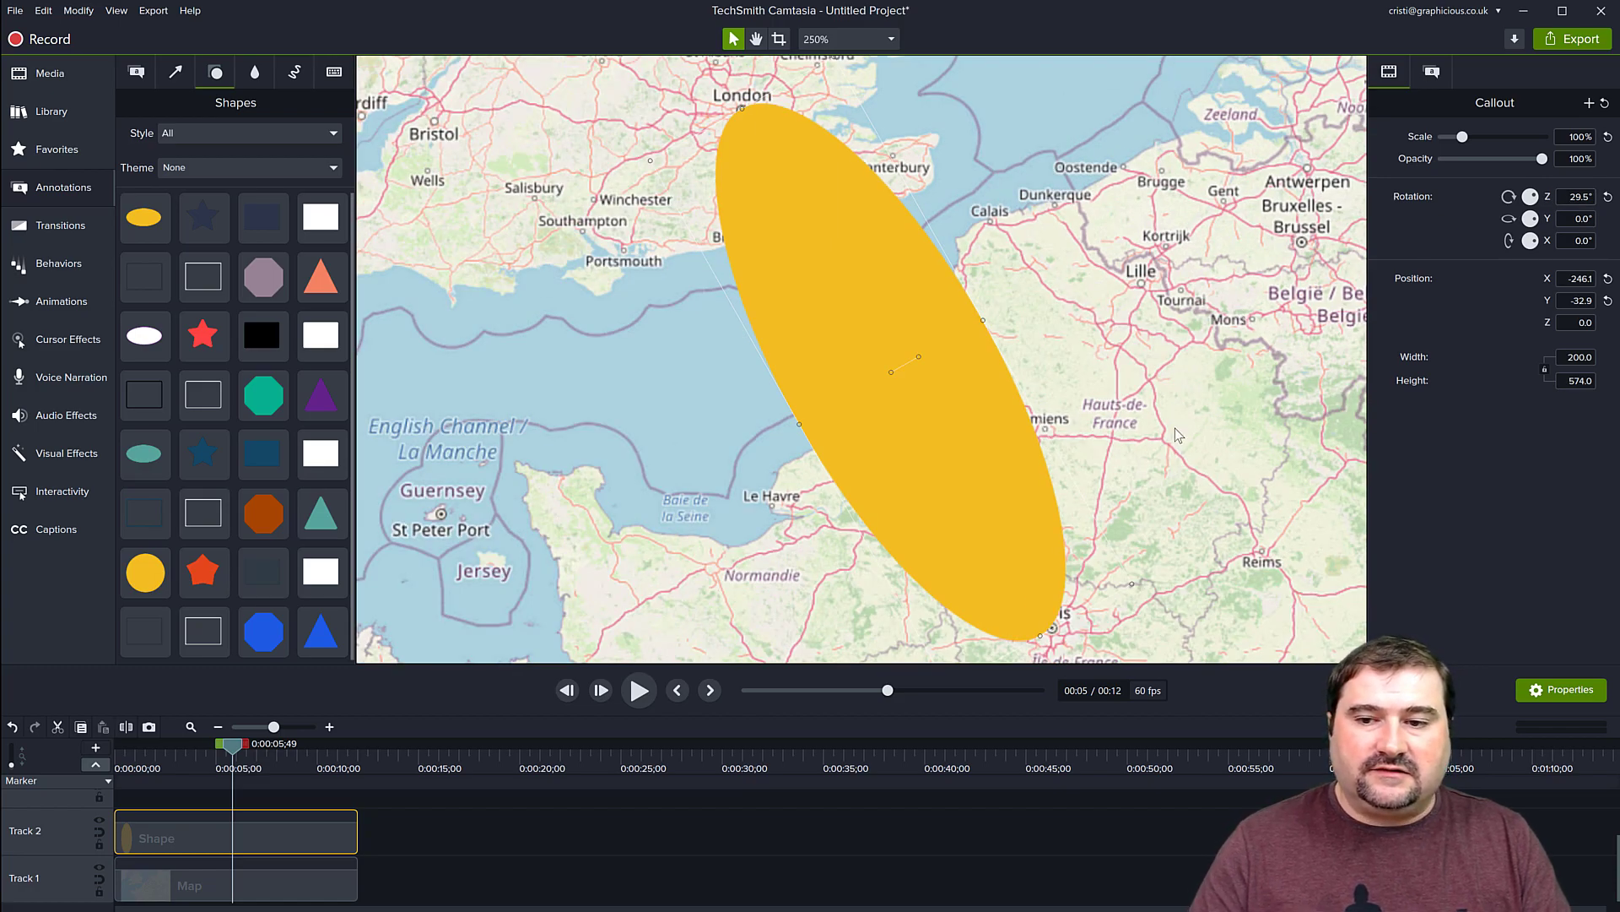
pyautogui.click(1589, 199)
pyautogui.press('Up')
pyautogui.press('Up')
pyautogui.press('Up')
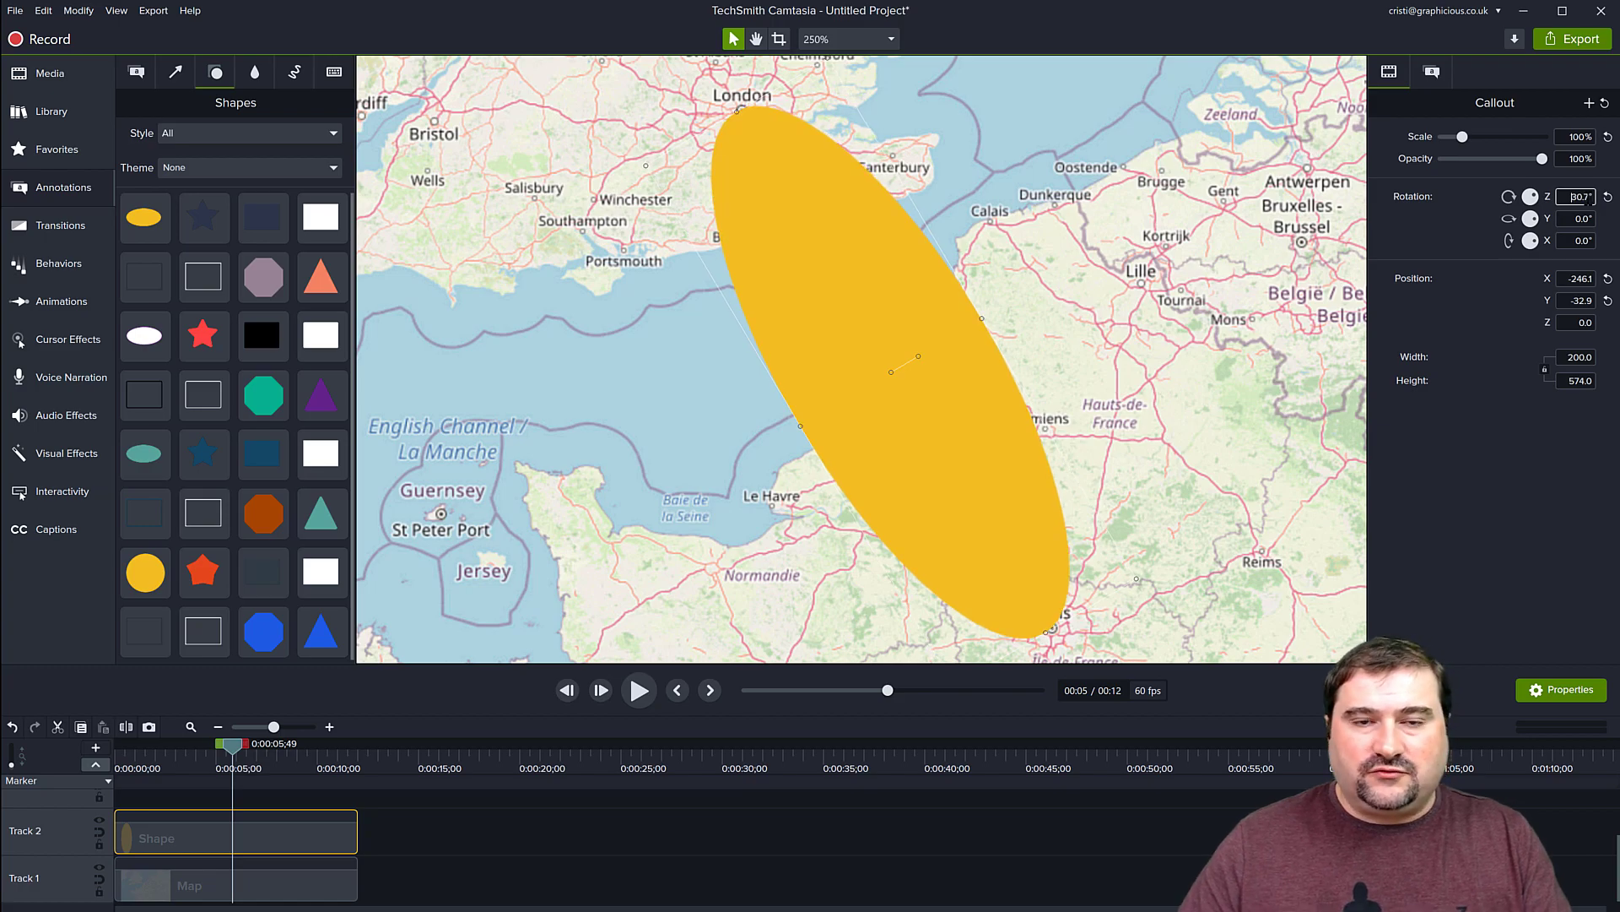
pyautogui.moveTo(918, 409); pyautogui.dragTo(925, 406)
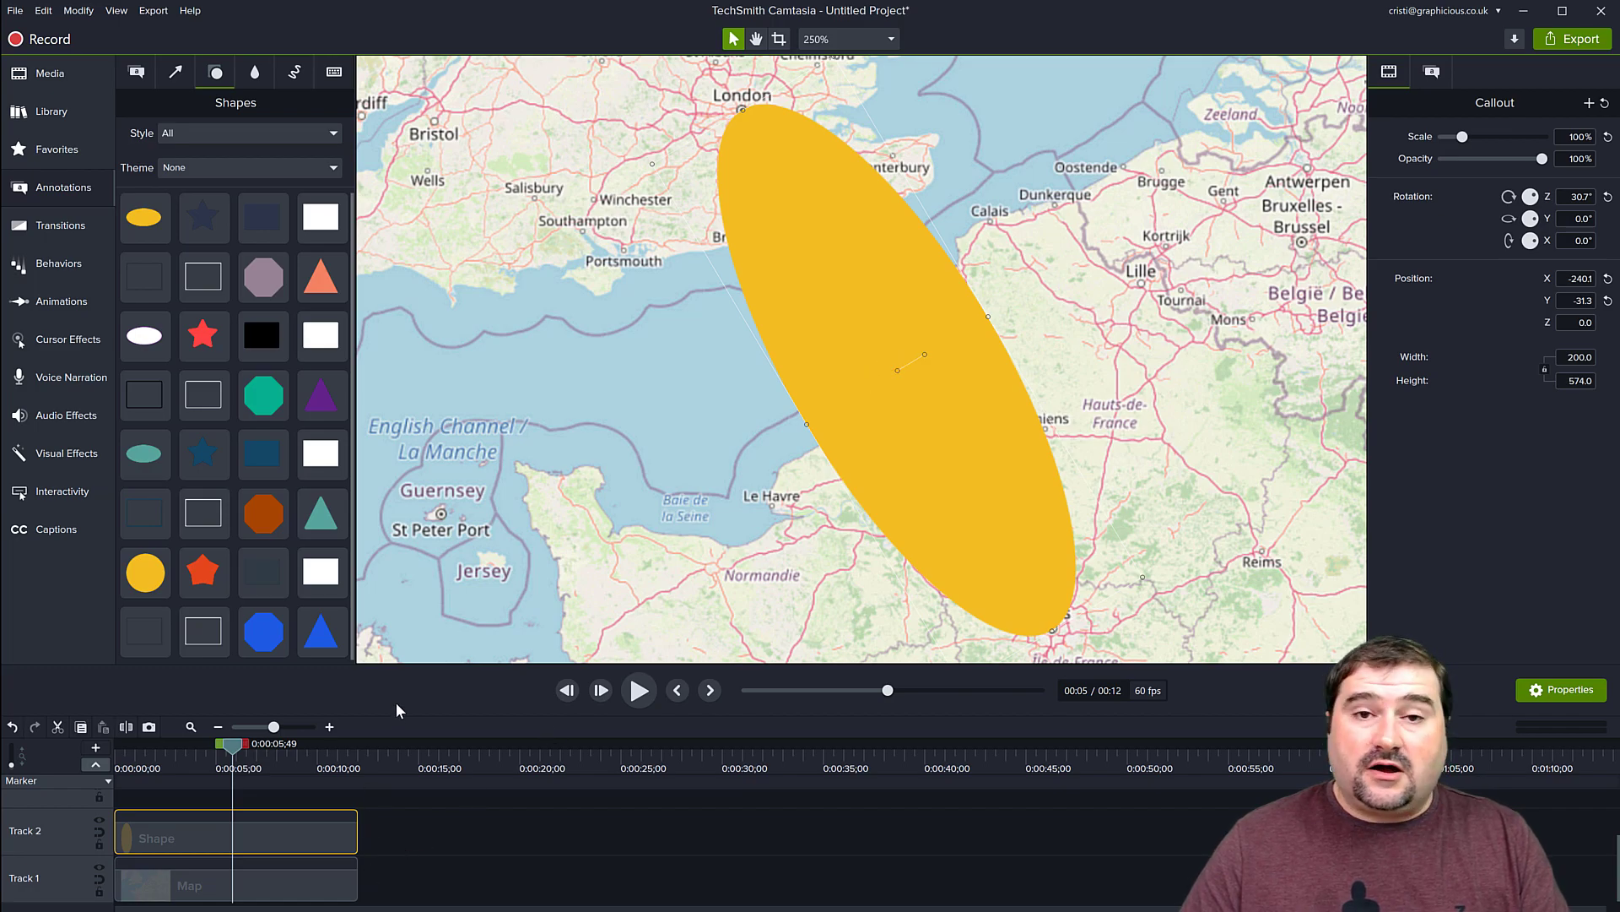
# Duplicate the yellow ellipse clip onto Track 3 and align the copy with the start of the timeline.
pyautogui.hotkey('ctrl', 'c')
pyautogui.hotkey('ctrl', 'v')
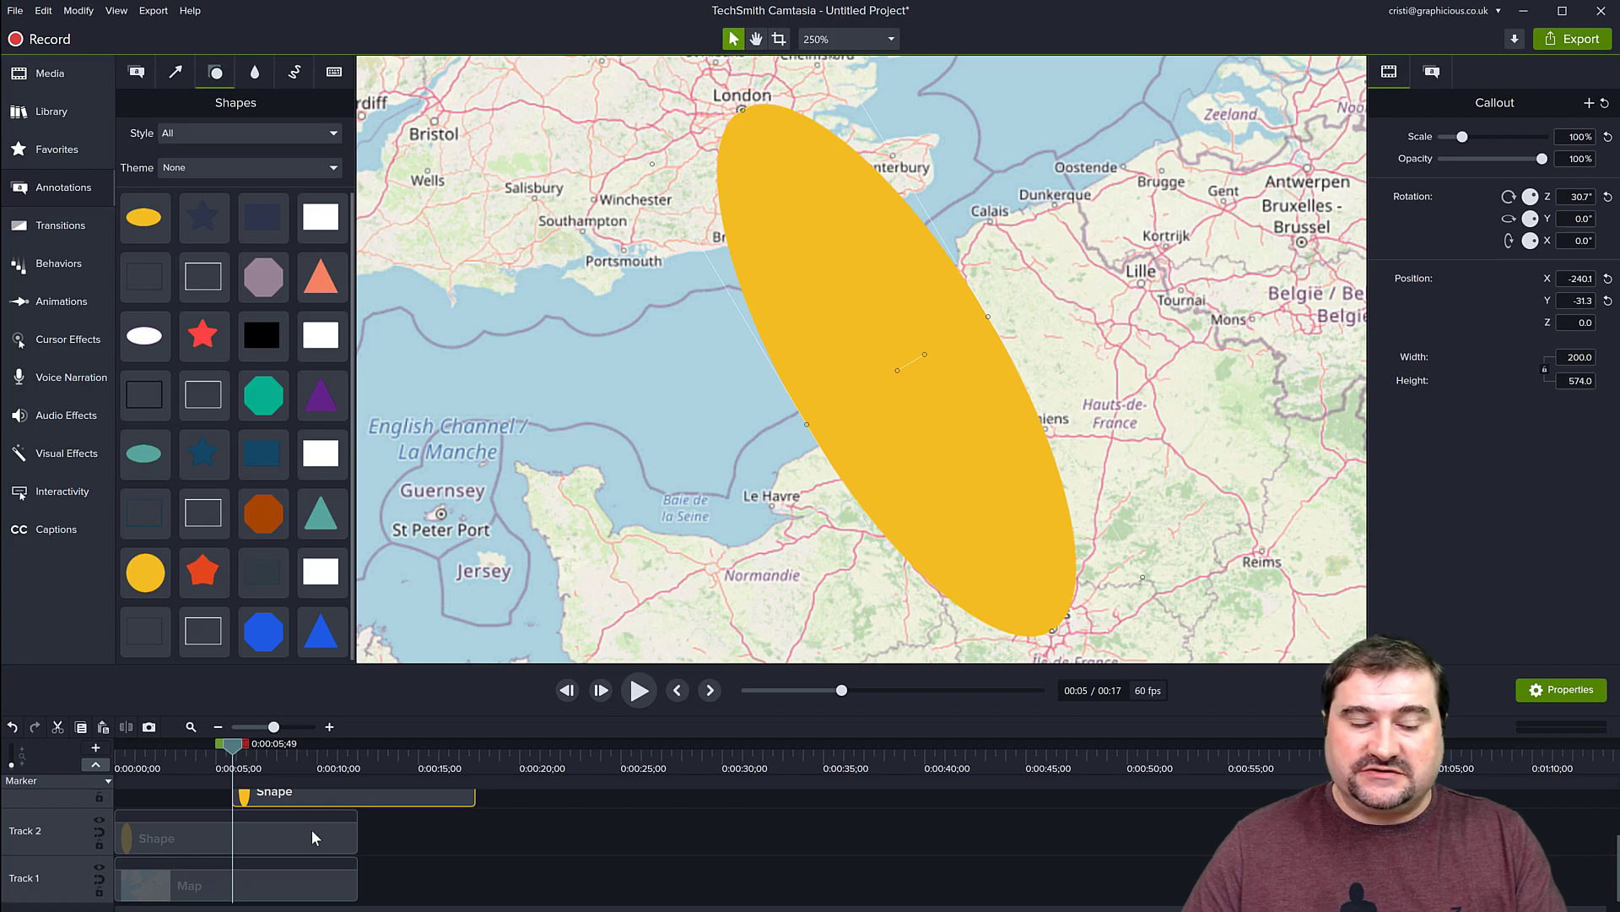
pyautogui.moveTo(426, 666); pyautogui.dragTo(427, 639)
pyautogui.moveTo(346, 784); pyautogui.dragTo(214, 791)
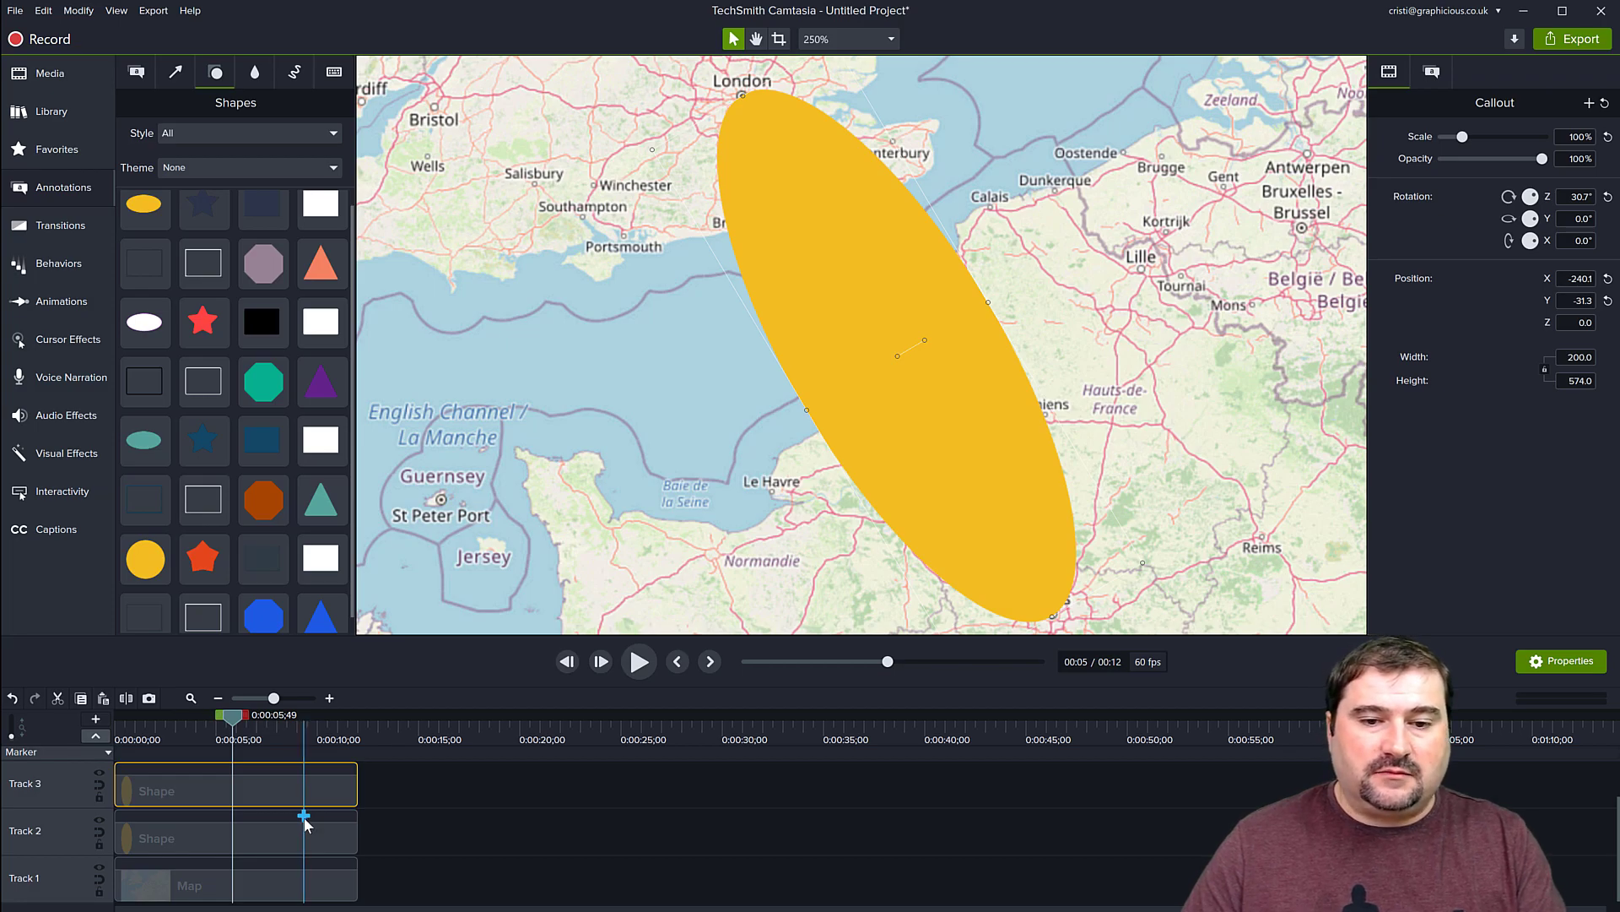
# Change the duplicated ellipse's solid fill to the near-black default swatch.
pyautogui.click(1431, 74)
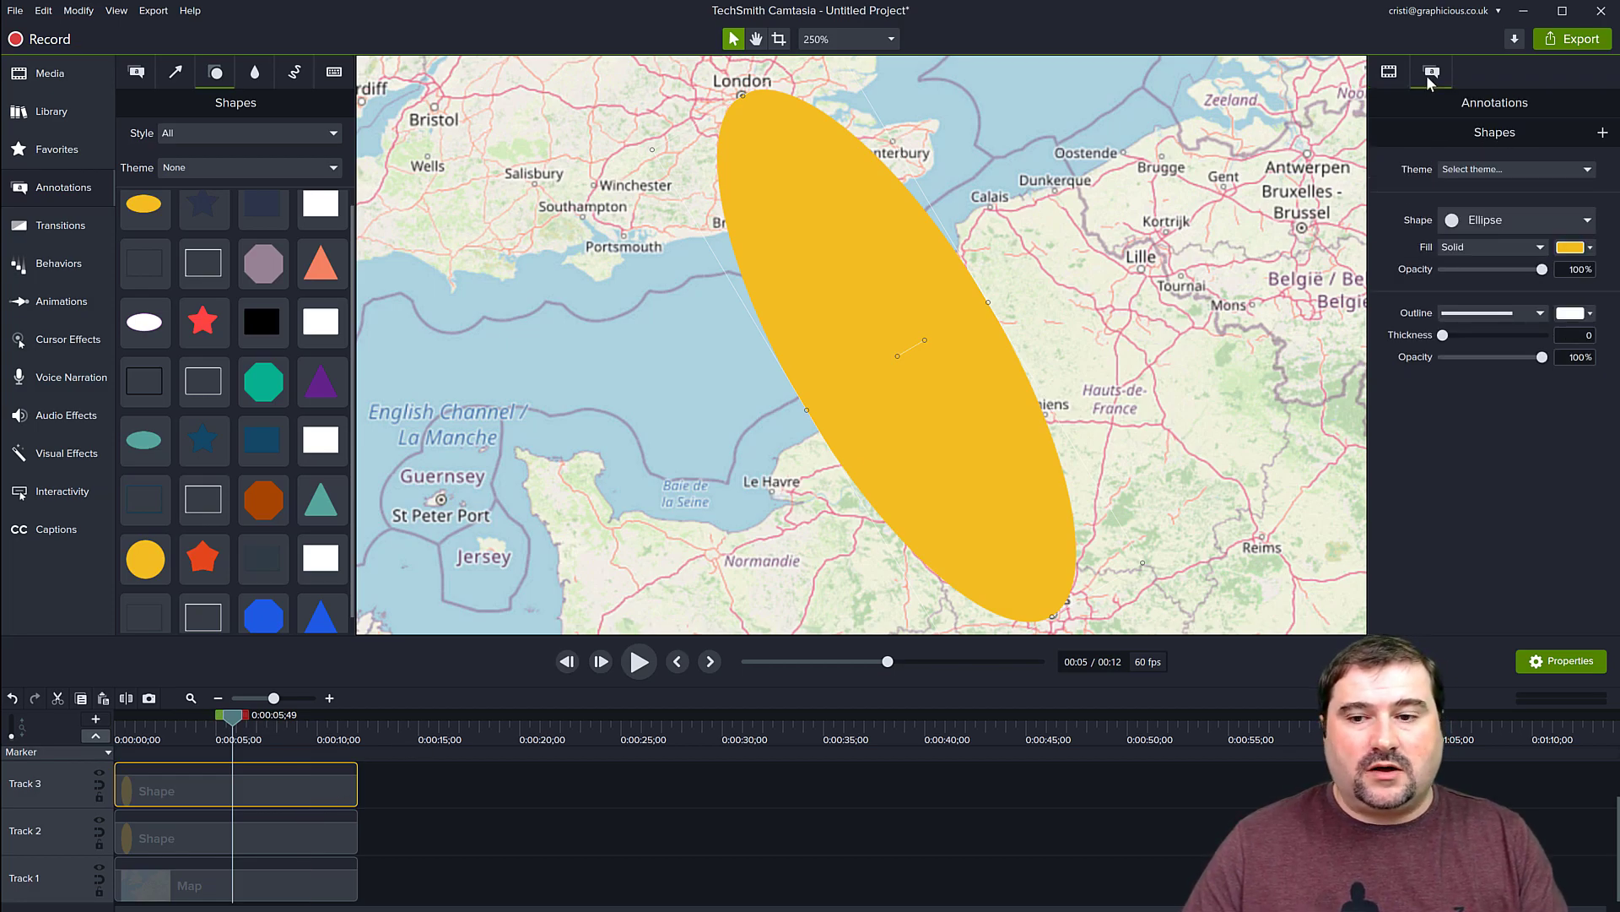
pyautogui.click(1573, 248)
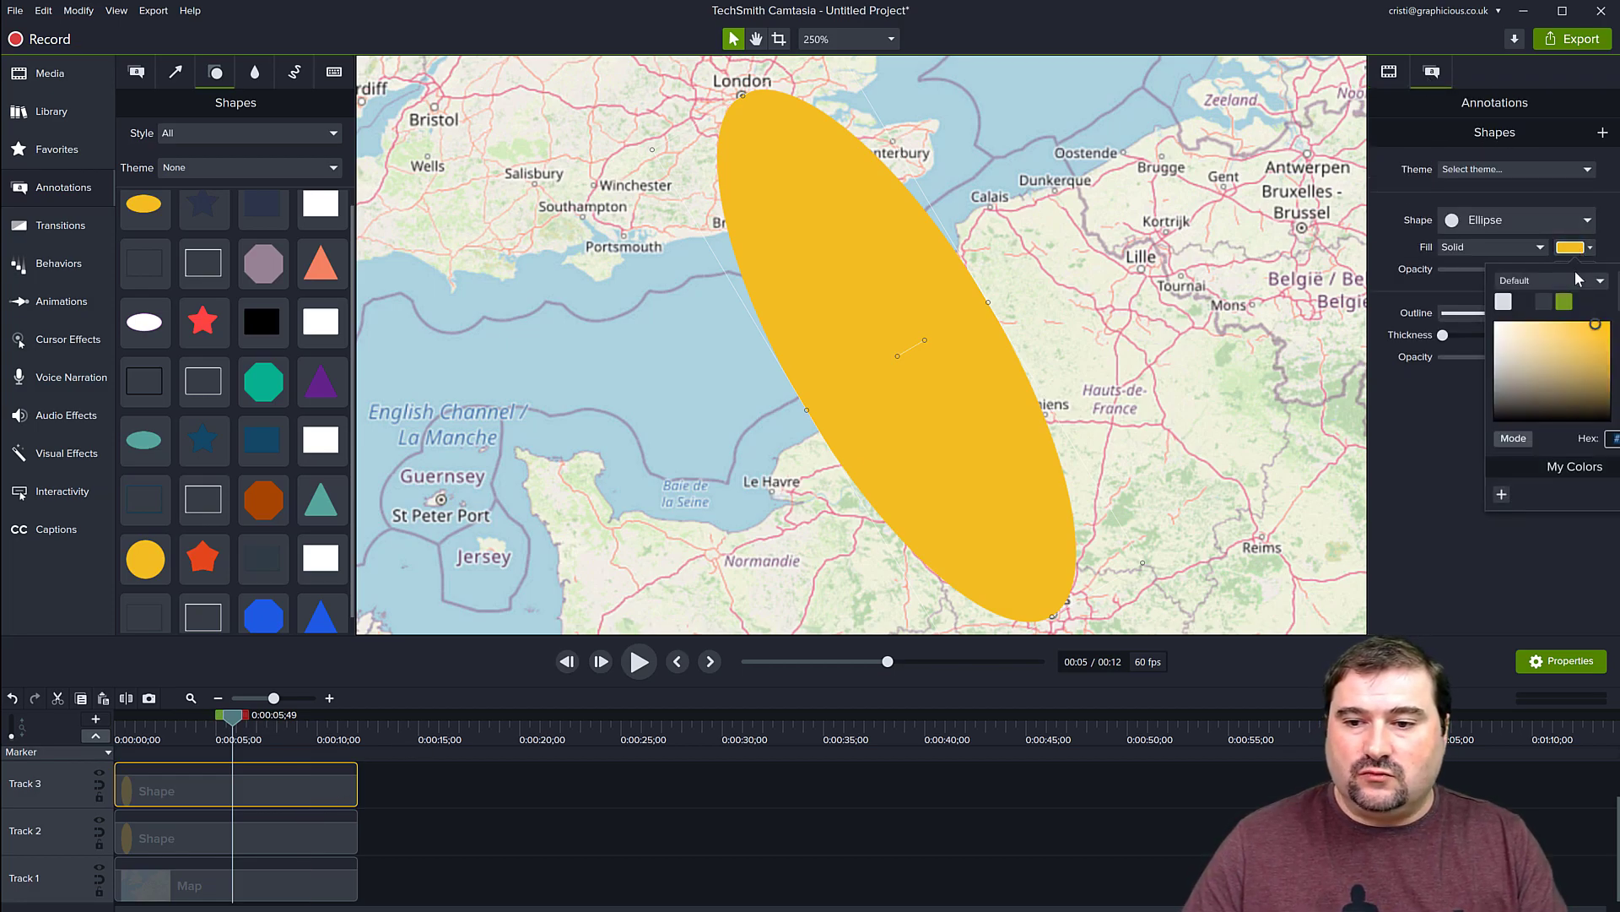
pyautogui.click(1523, 304)
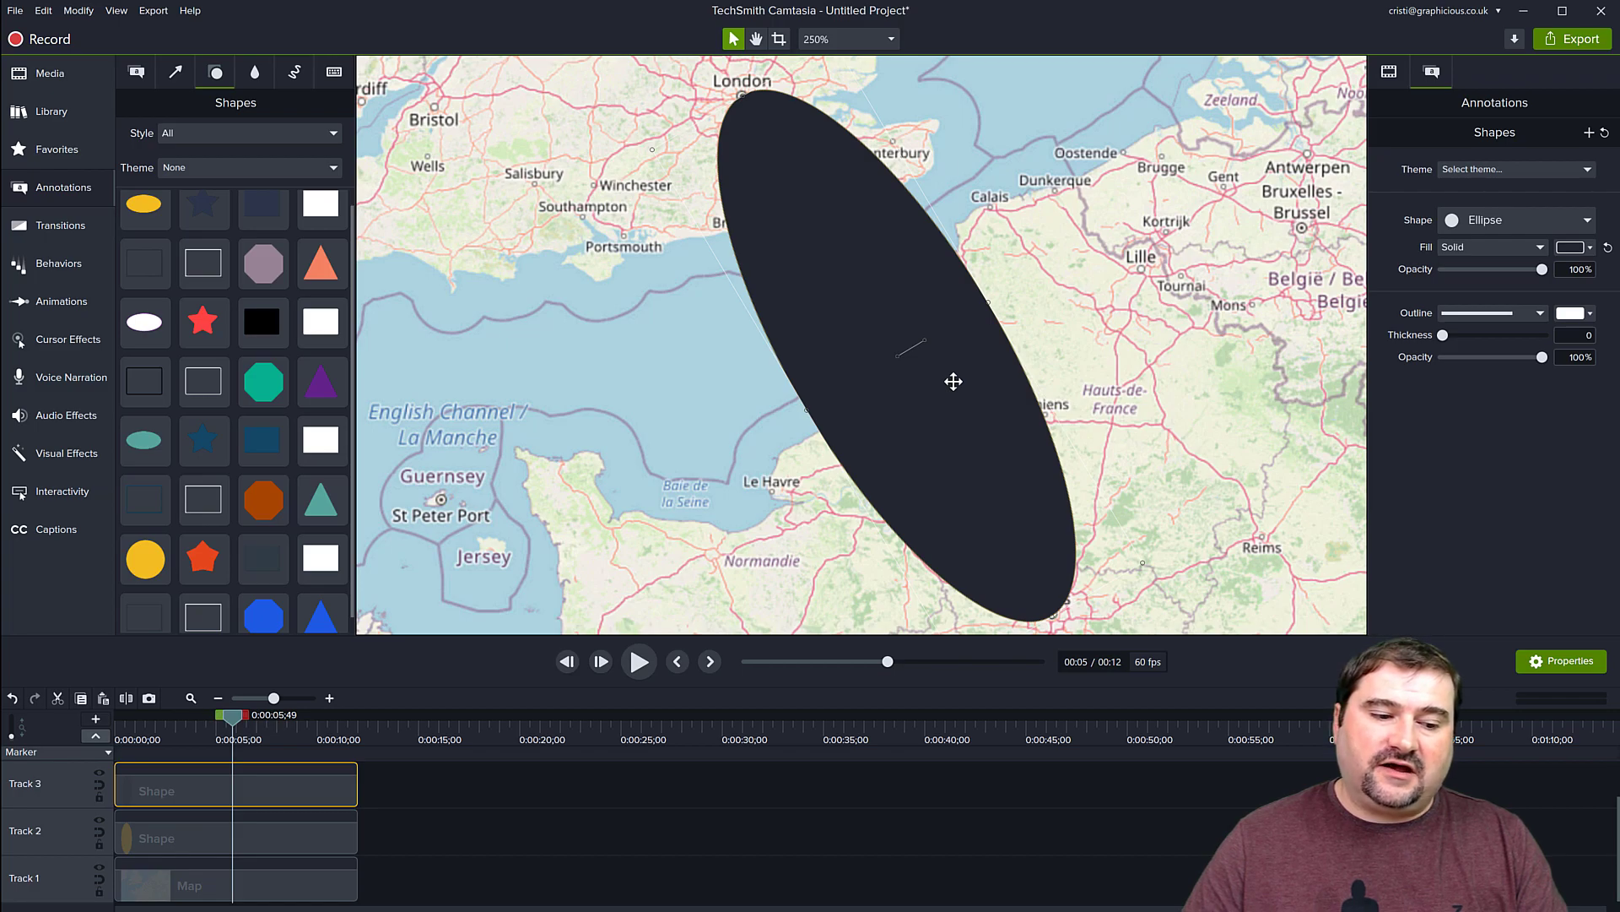
# Offset the dark ellipse down and to the left, then lengthen it, leaving a thin yellow arc exposed between London and Paris.
pyautogui.moveTo(953, 381); pyautogui.dragTo(938, 392)
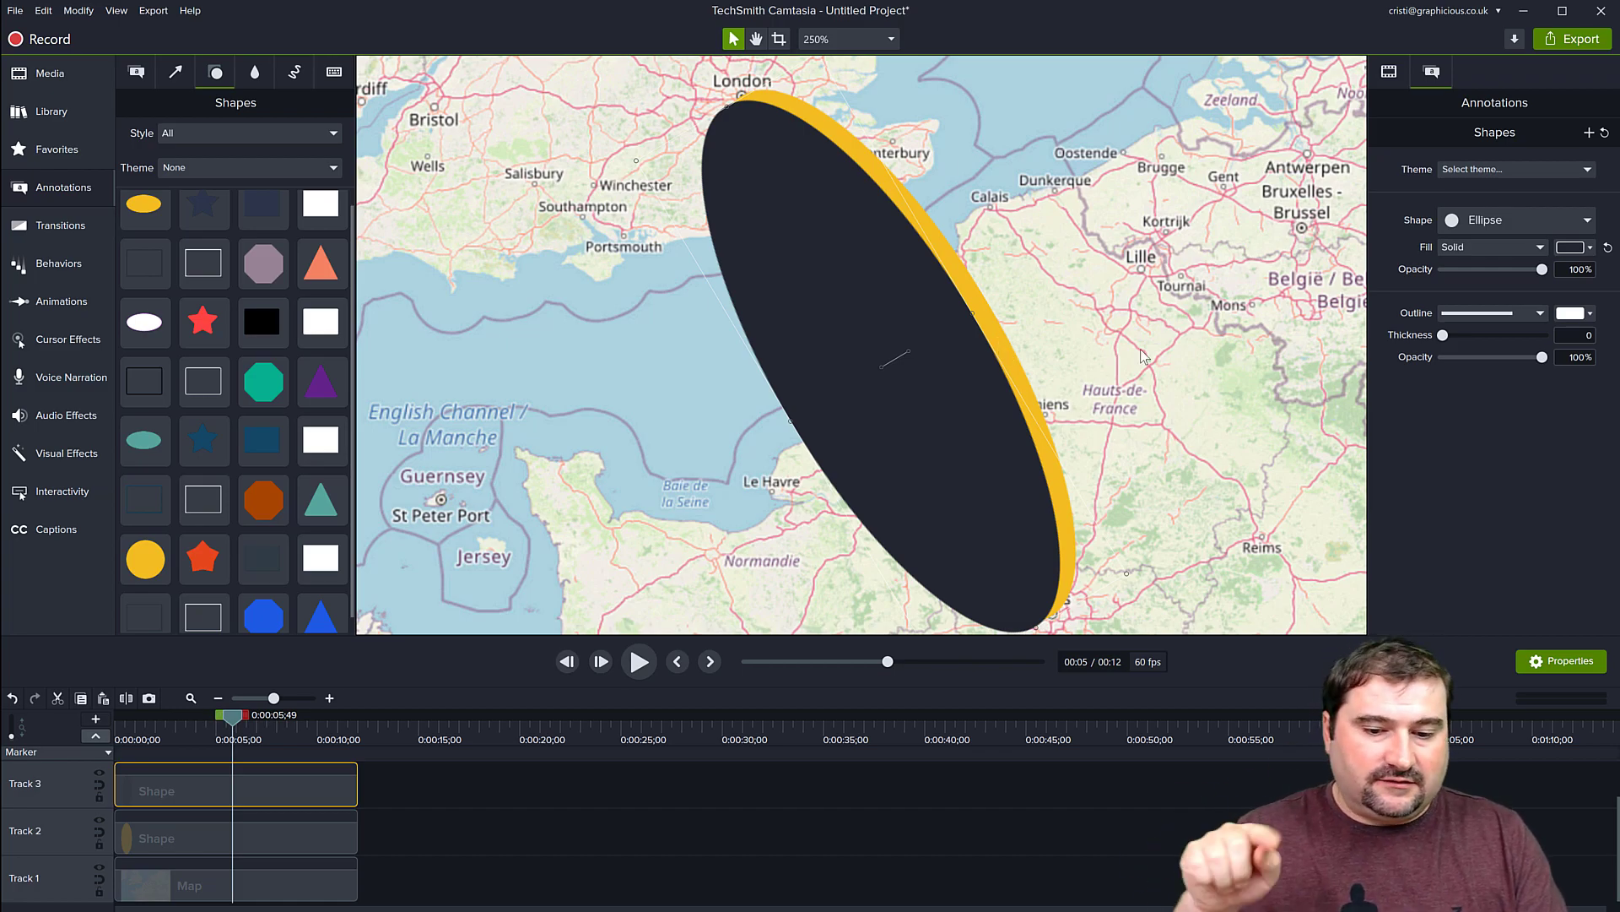
pyautogui.scroll(-1, 1144, 355)
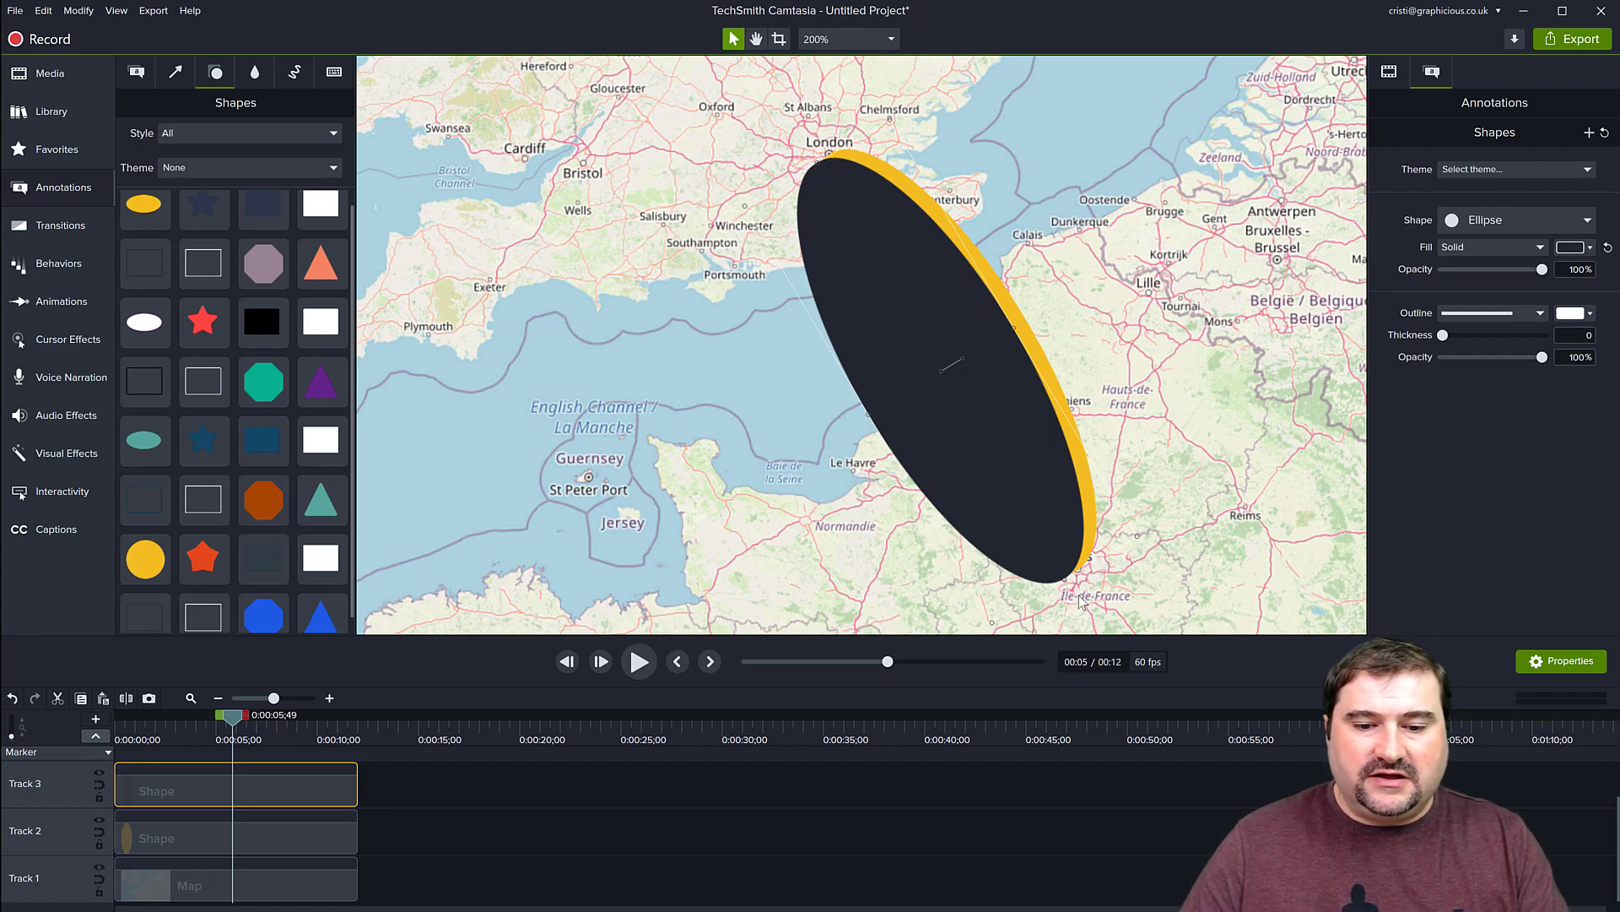
pyautogui.moveTo(1065, 580); pyautogui.dragTo(1073, 598)
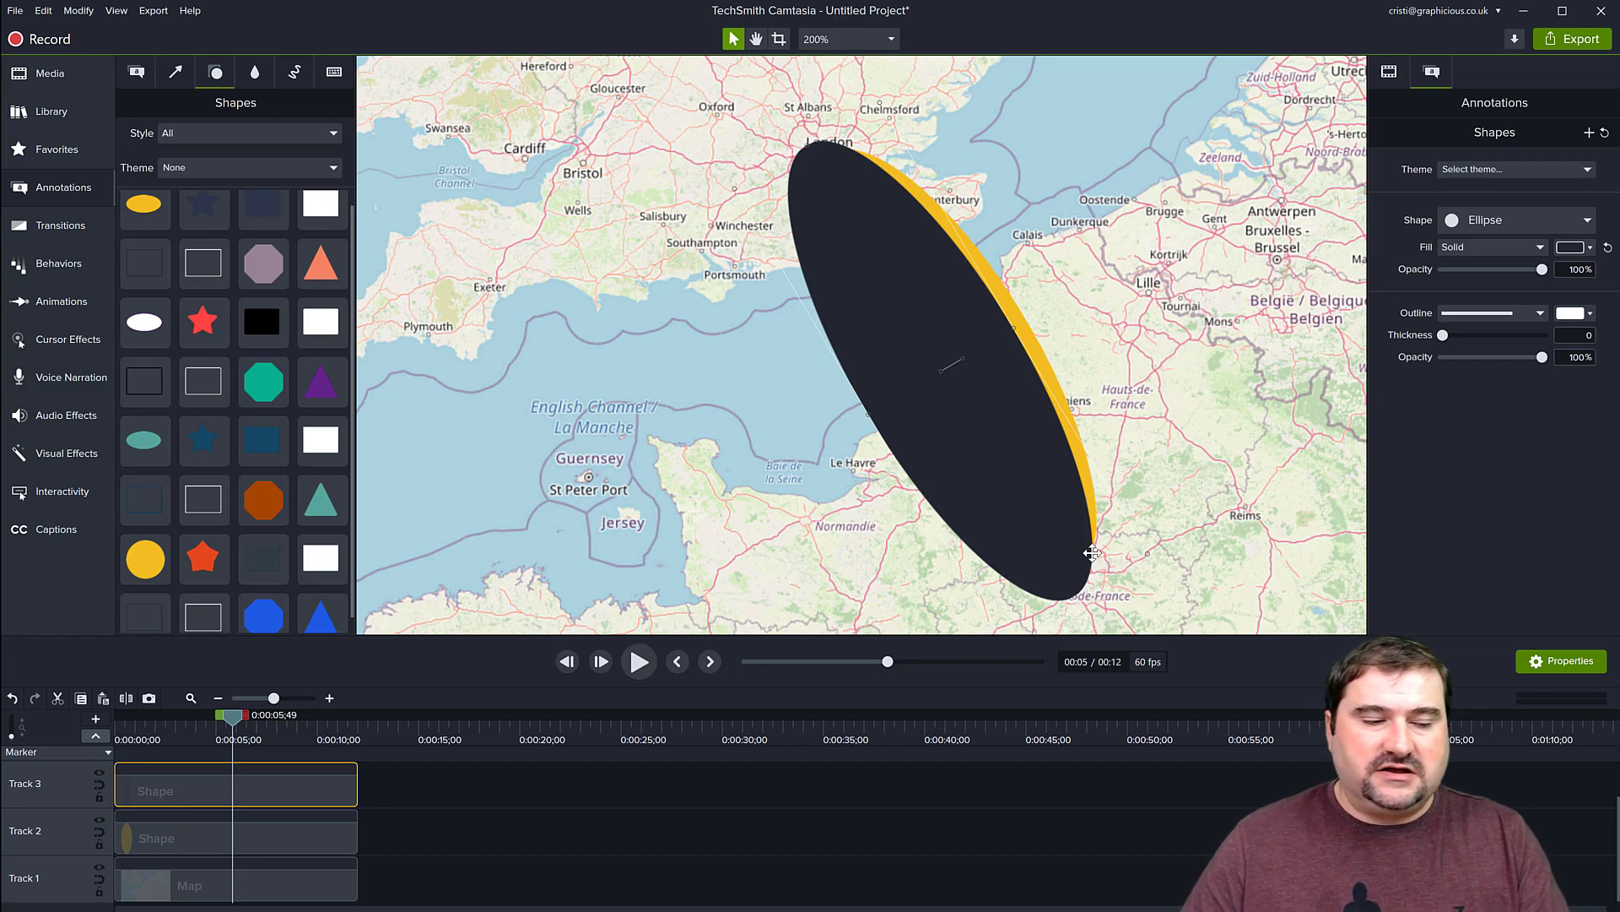
# Apply the Media Matte effect to the dark ellipse on Track 3 and set its mode to Alpha Invert.
pyautogui.click(79, 450)
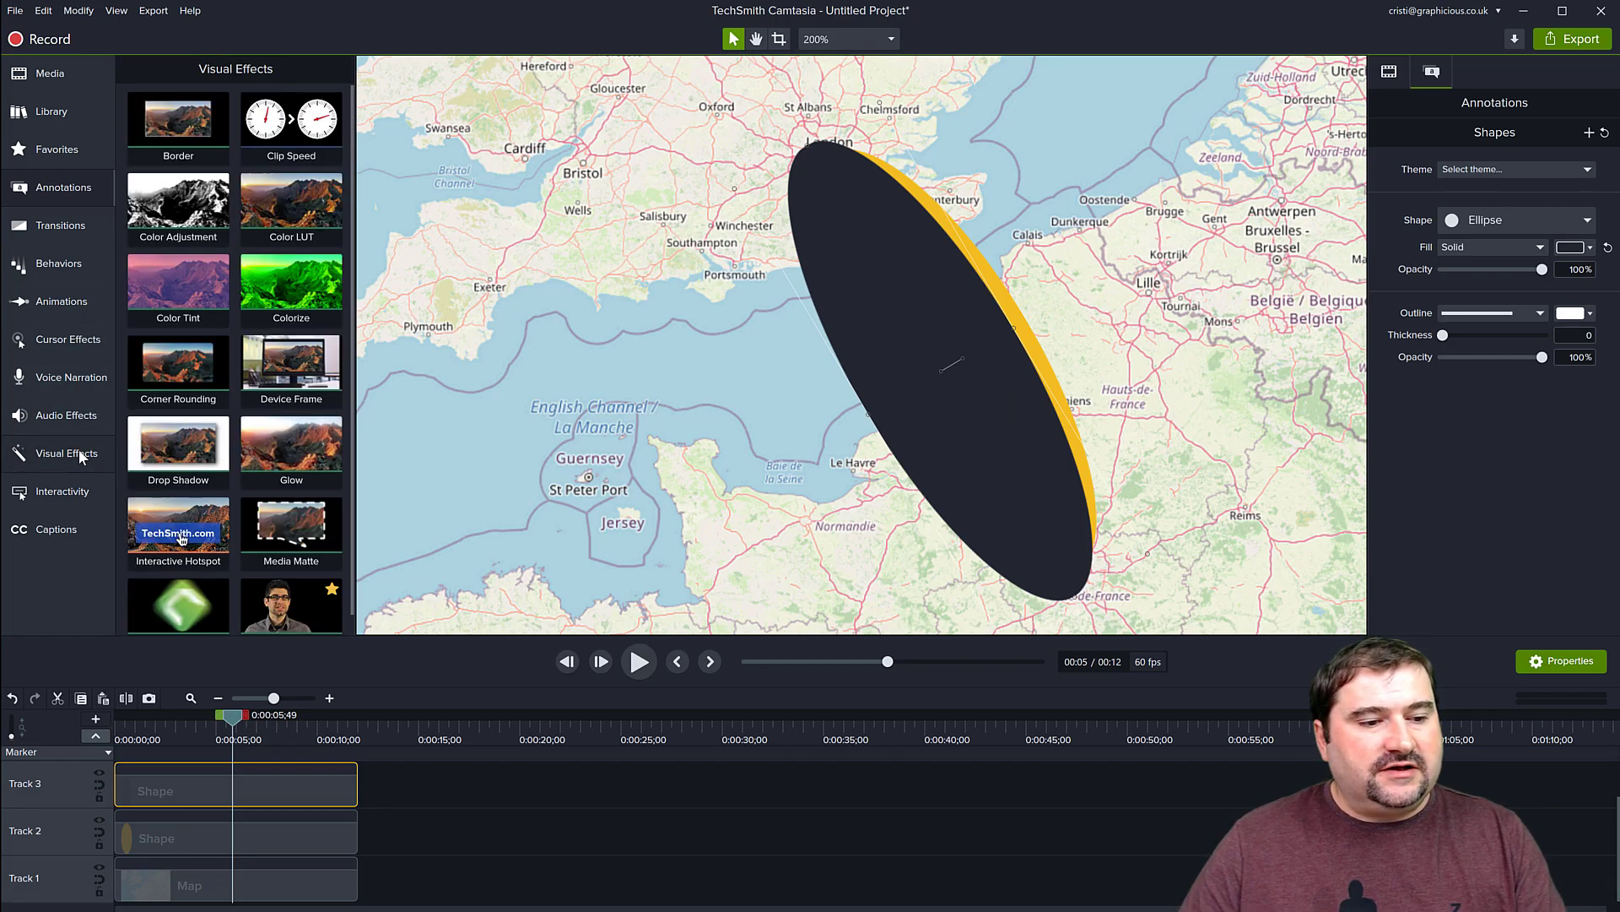
pyautogui.scroll(-1, 253, 490)
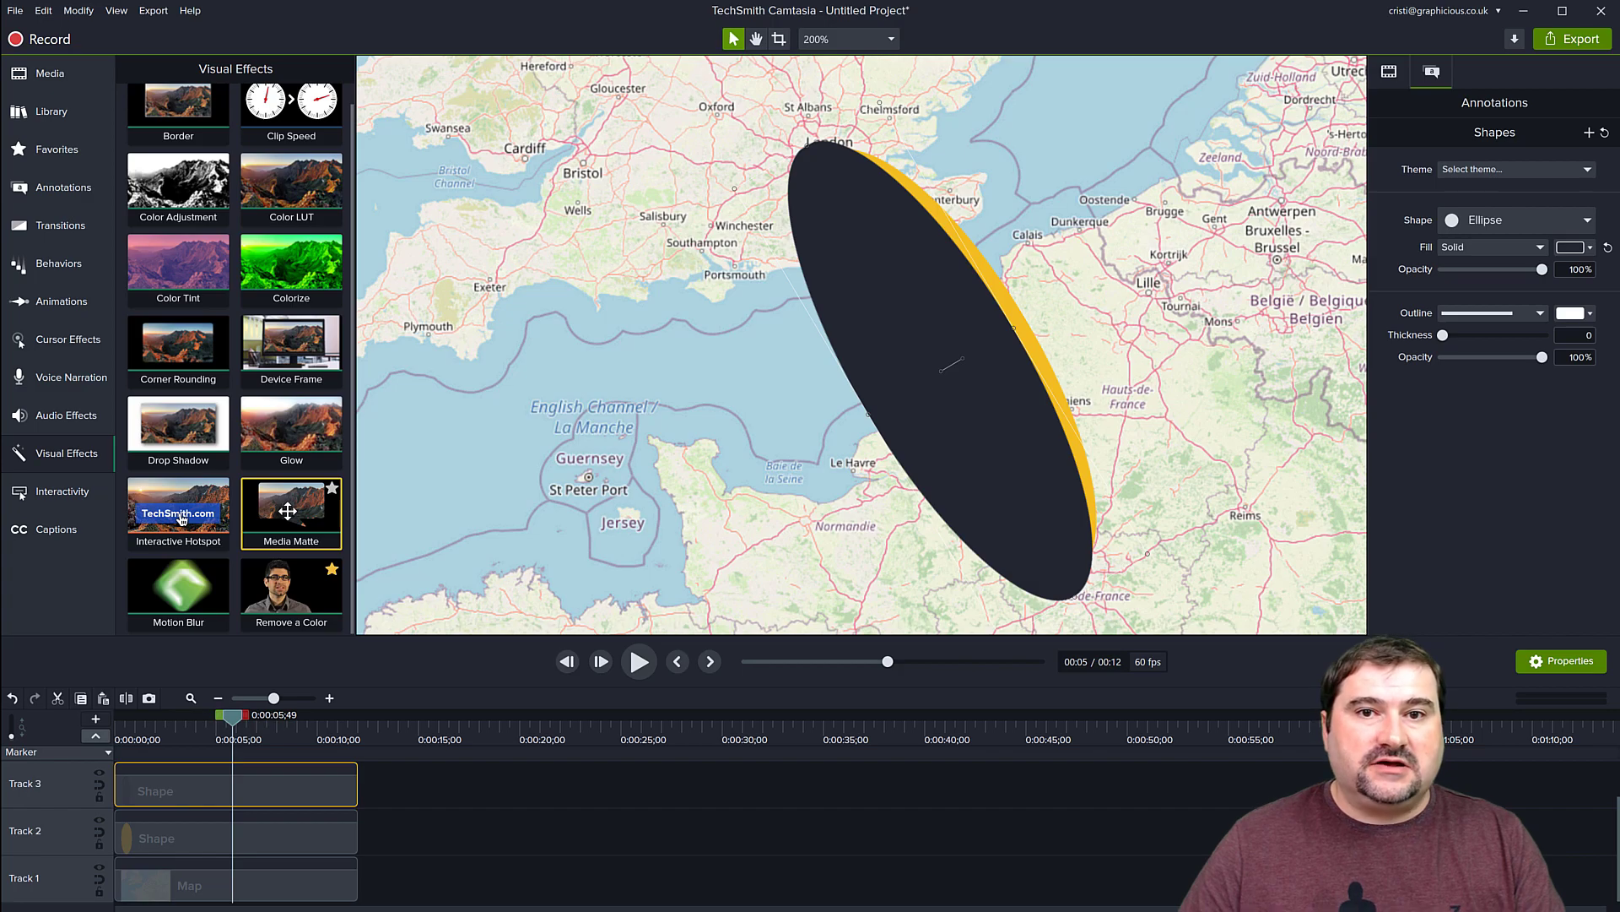
pyautogui.moveTo(287, 510); pyautogui.dragTo(233, 786)
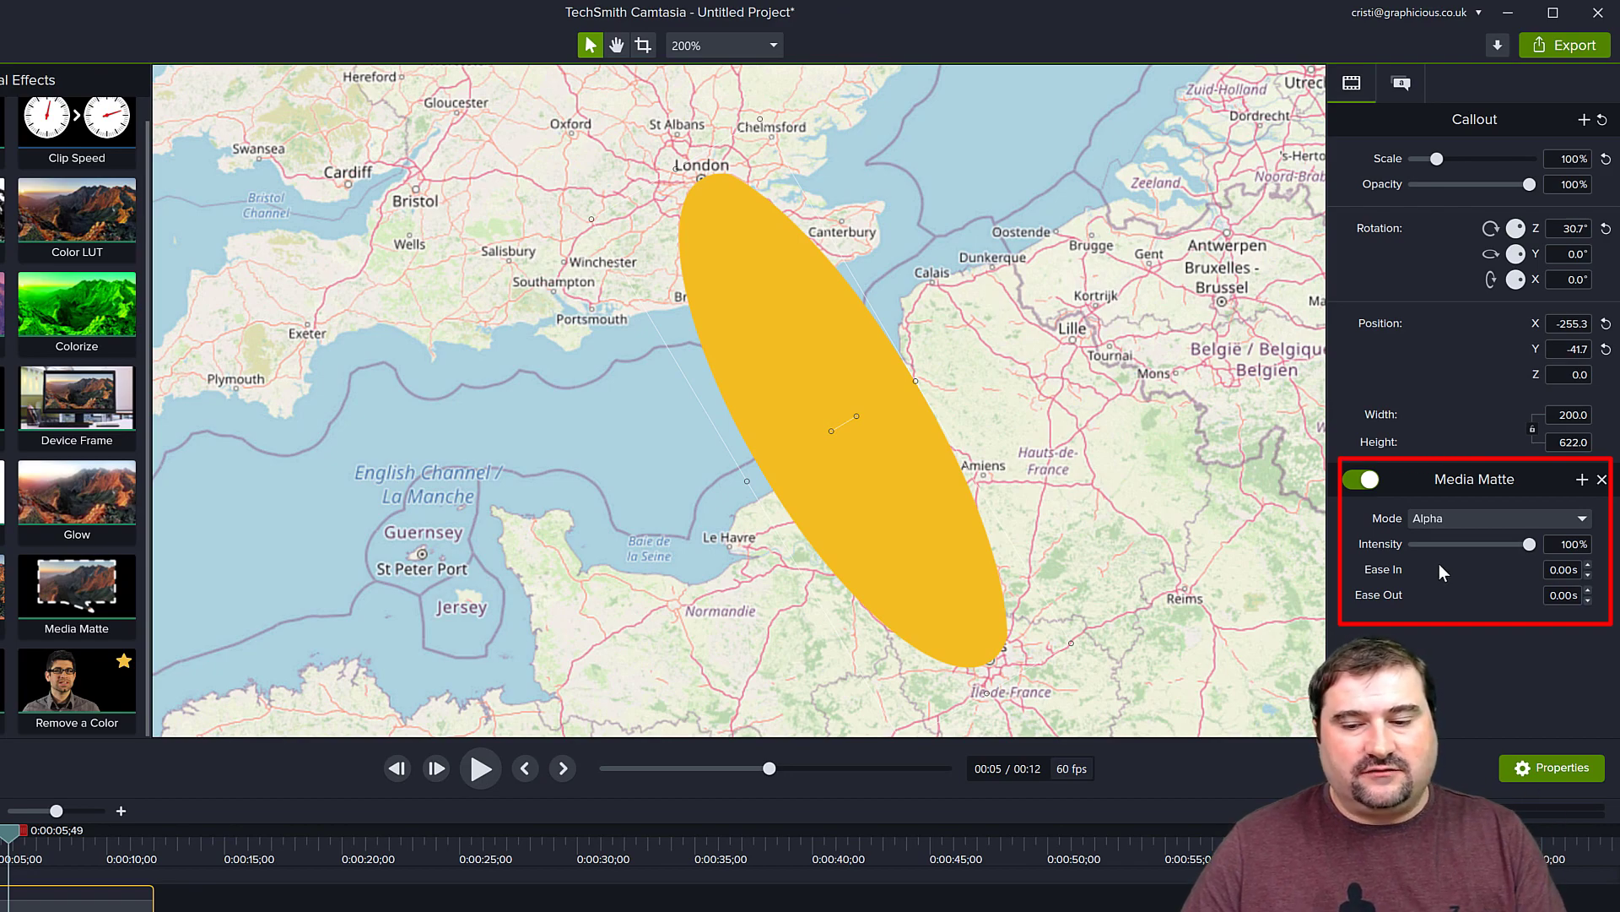
pyautogui.click(1457, 523)
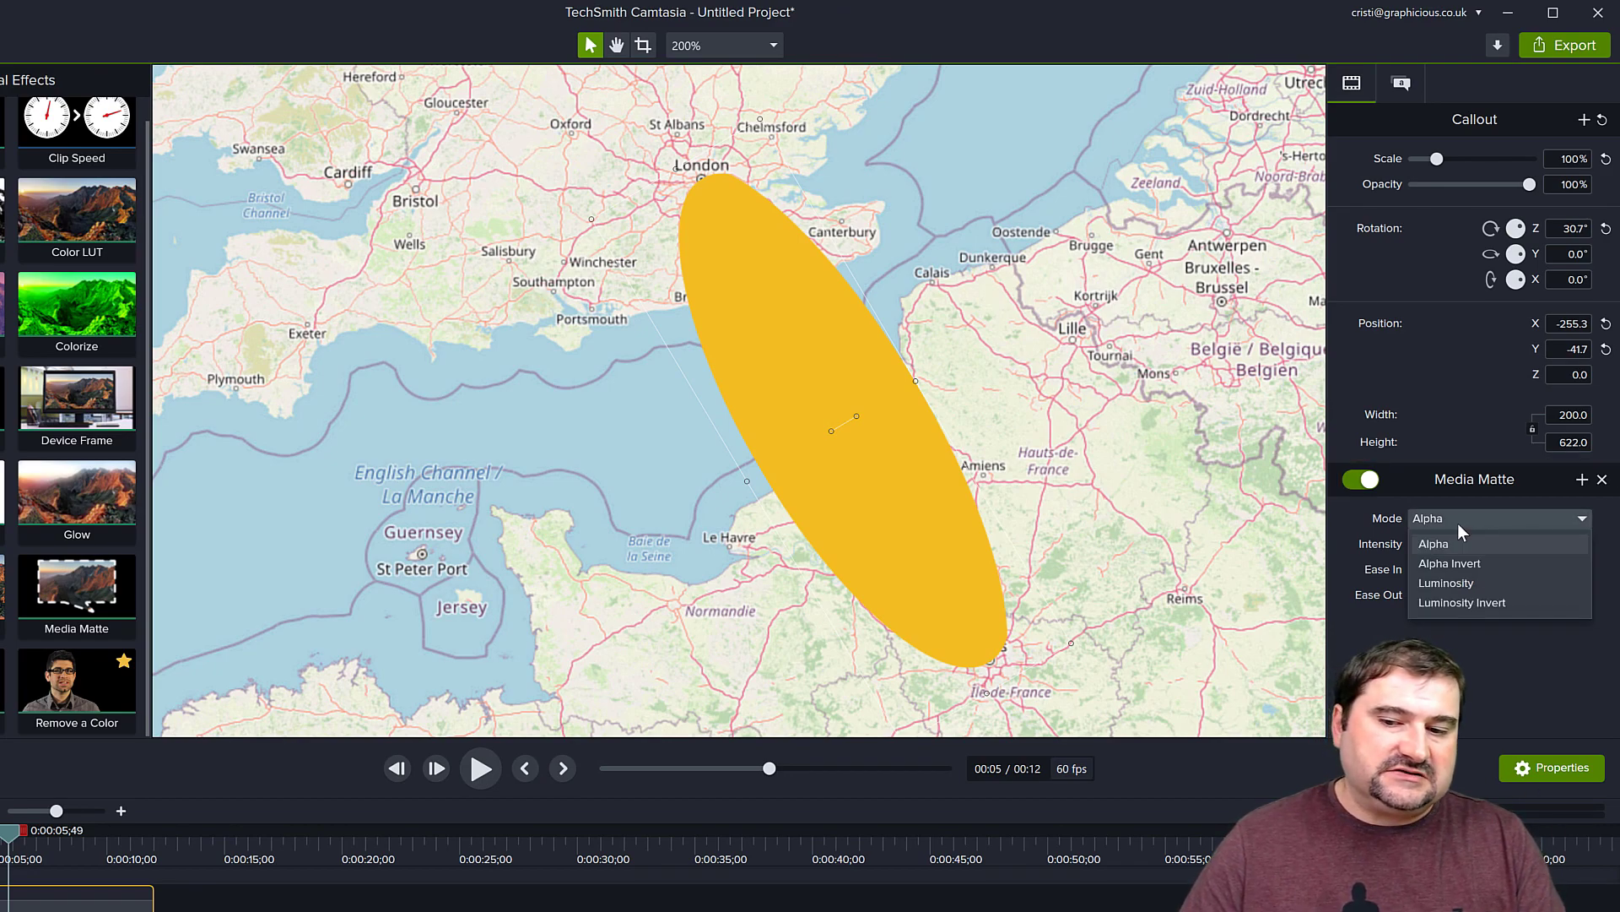
pyautogui.click(1451, 562)
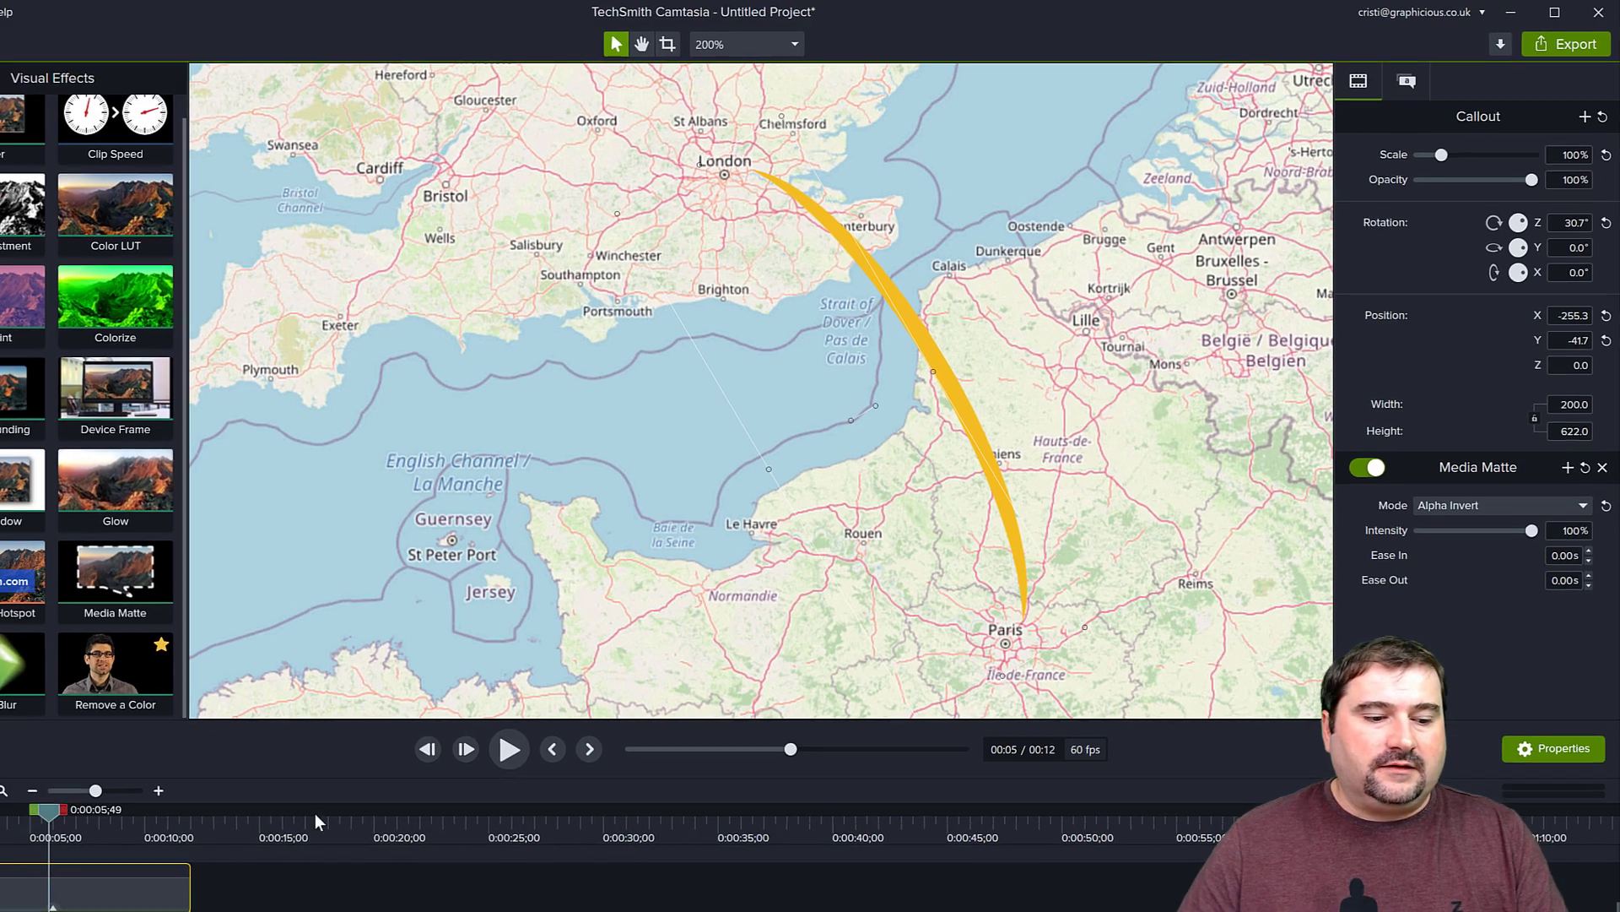
# Change the solid fill of the yellow ellipse on Track 2 to bright red.
pyautogui.click(285, 841)
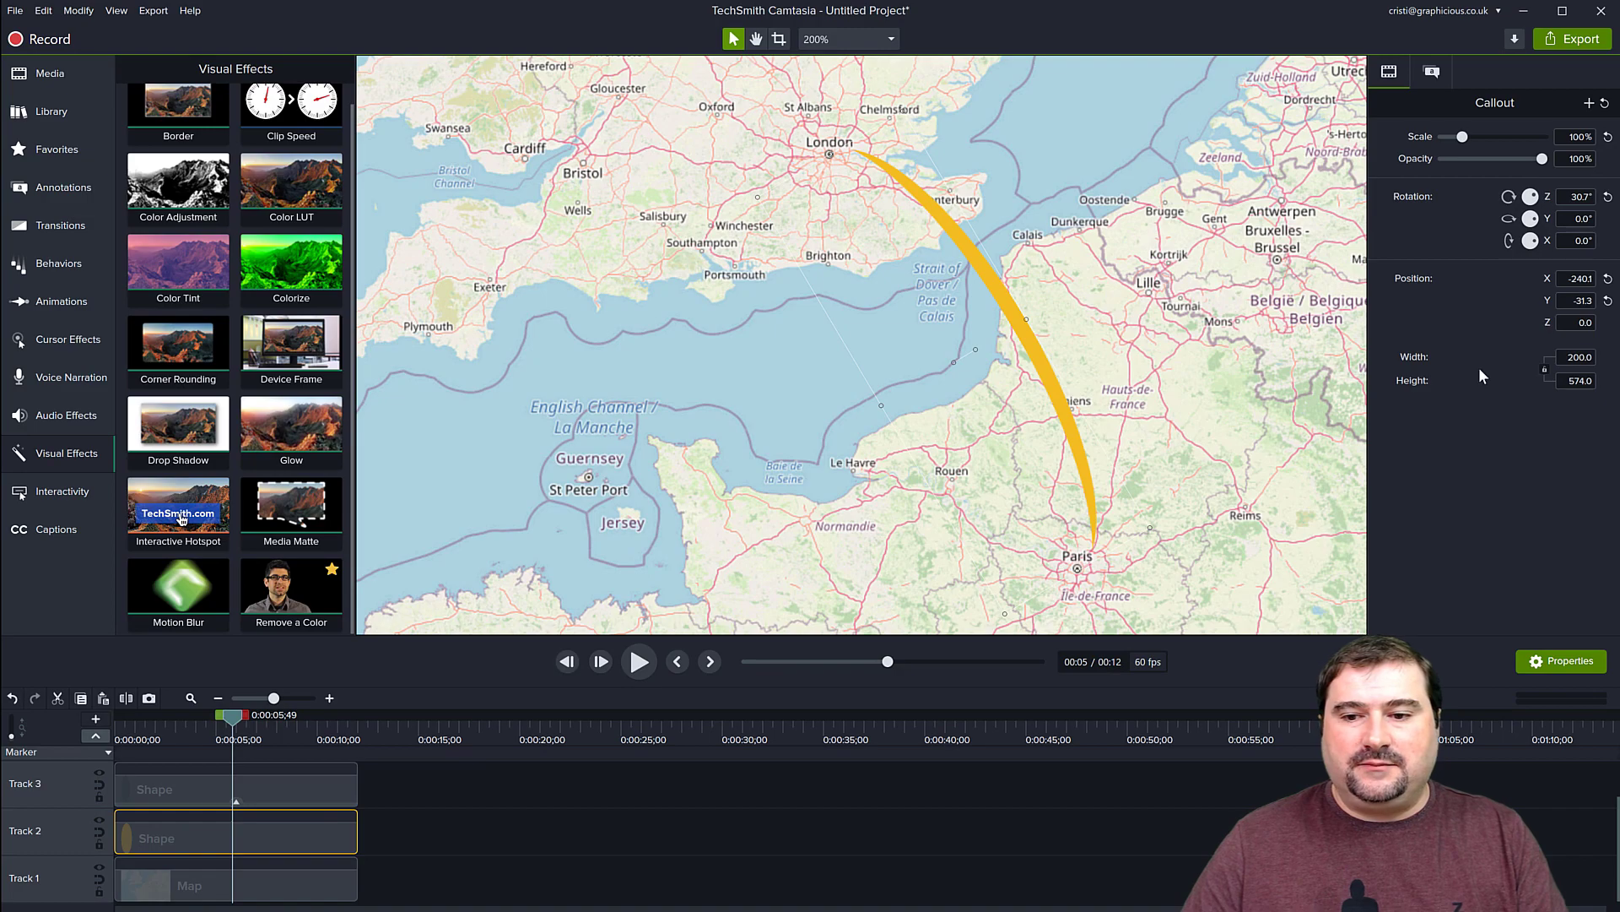
pyautogui.click(1432, 74)
pyautogui.click(1571, 247)
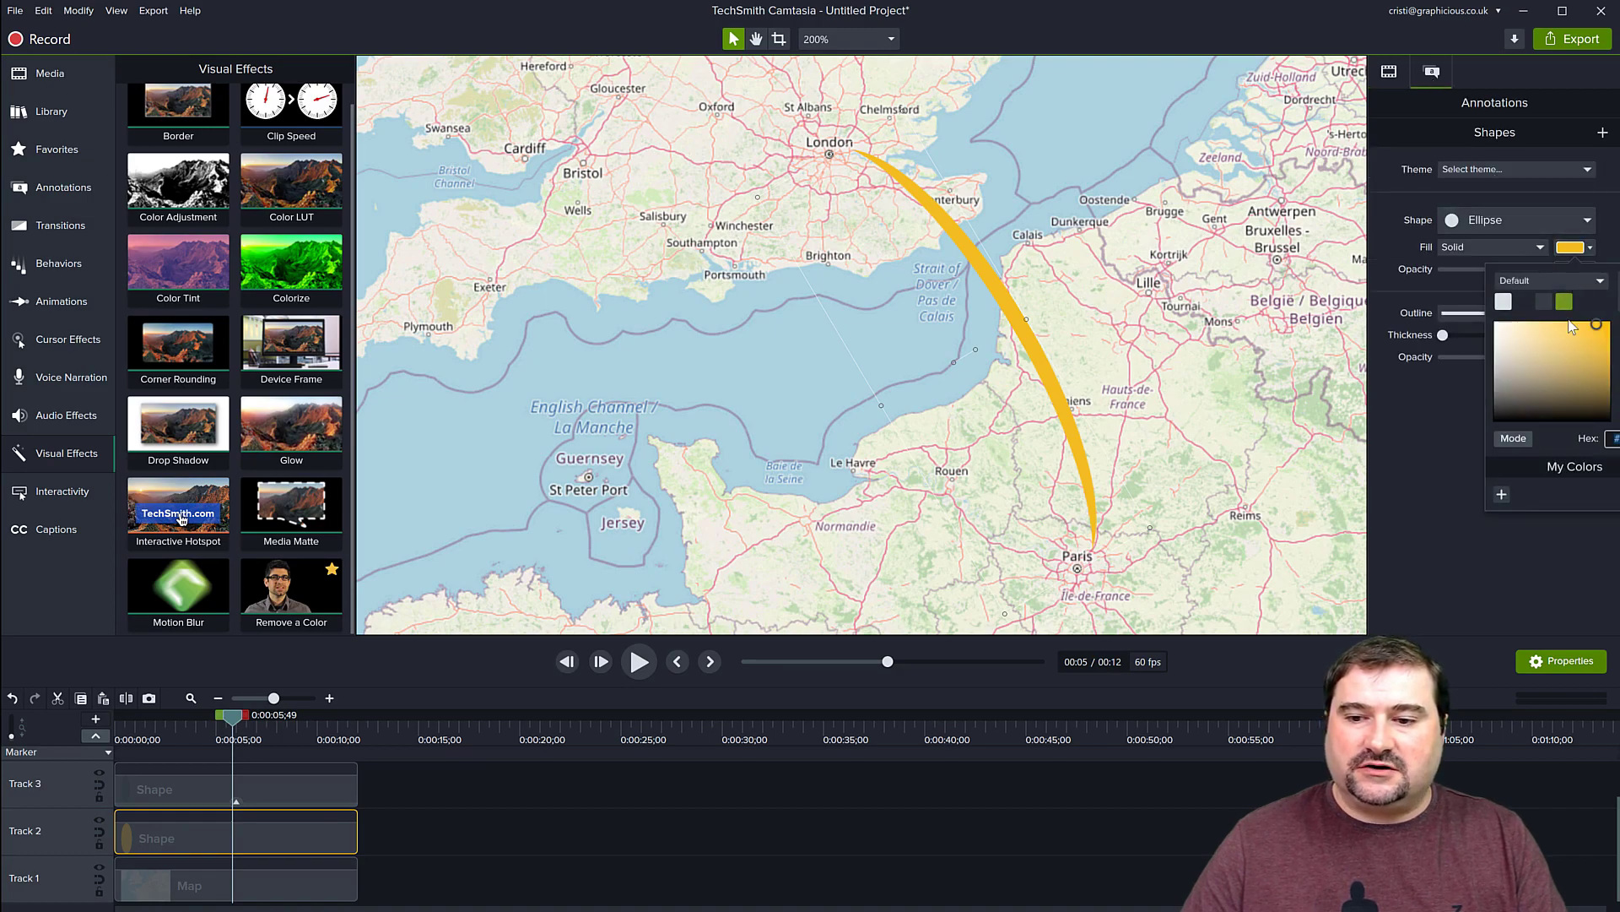
pyautogui.click(1619, 330)
pyautogui.click(1619, 407)
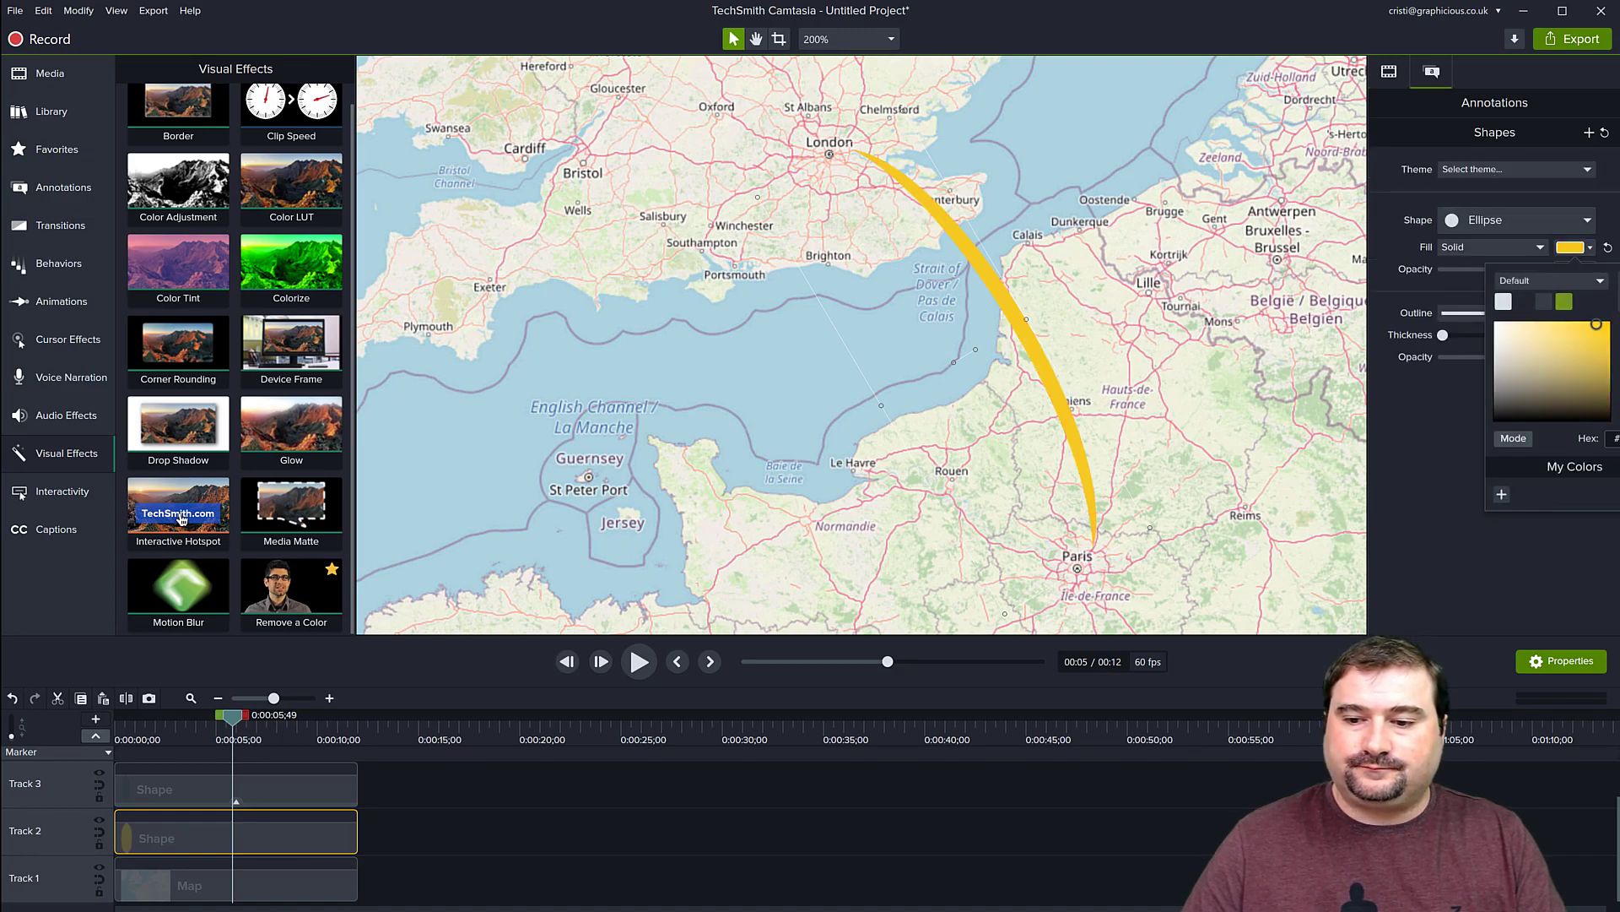
pyautogui.moveTo(1619, 408); pyautogui.dragTo(1619, 419)
pyautogui.moveTo(1607, 328); pyautogui.dragTo(1619, 325)
# Widen the matte ellipse on its inner side, then widen the red ellipse outward to thicken the arc.
pyautogui.scroll(1, 1005, 373)
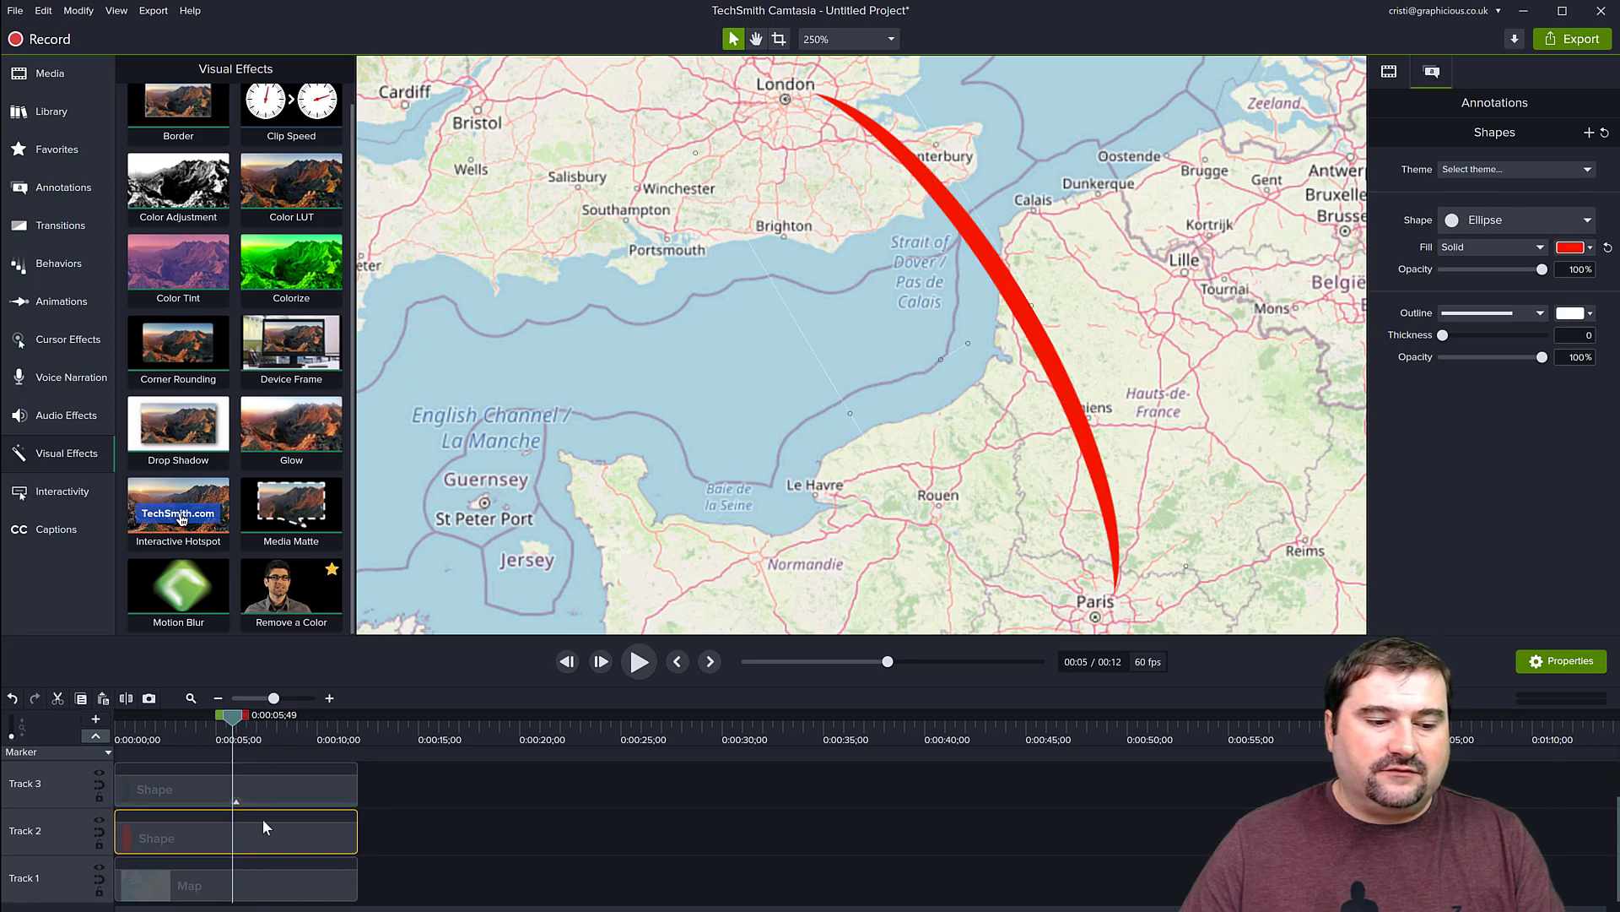
pyautogui.click(261, 787)
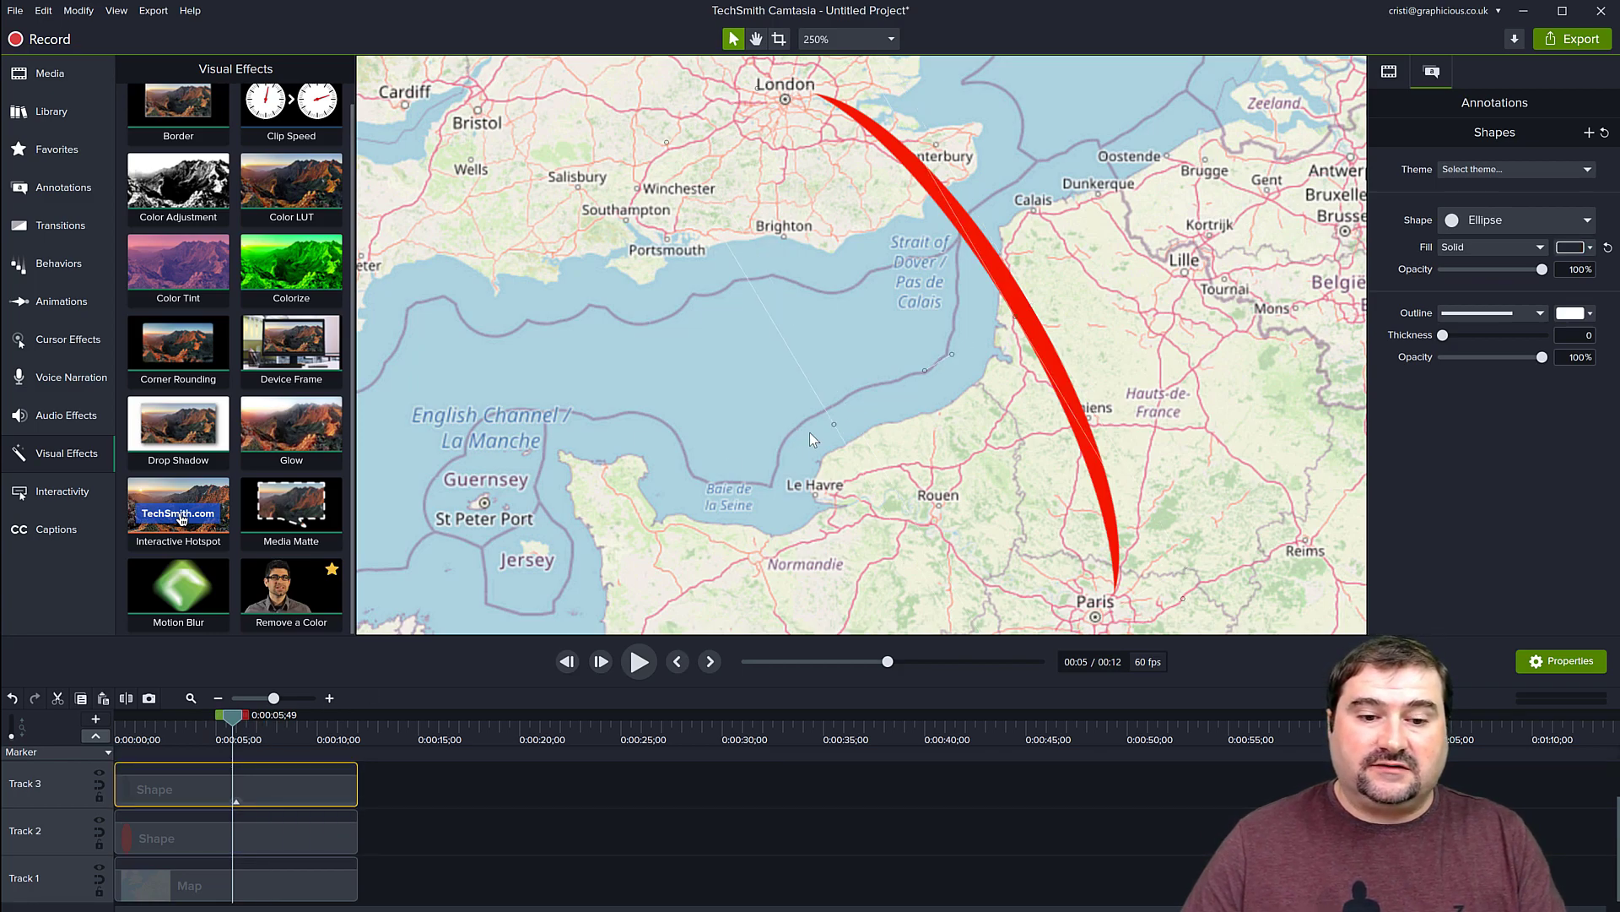
pyautogui.moveTo(832, 425); pyautogui.dragTo(799, 451)
pyautogui.click(280, 848)
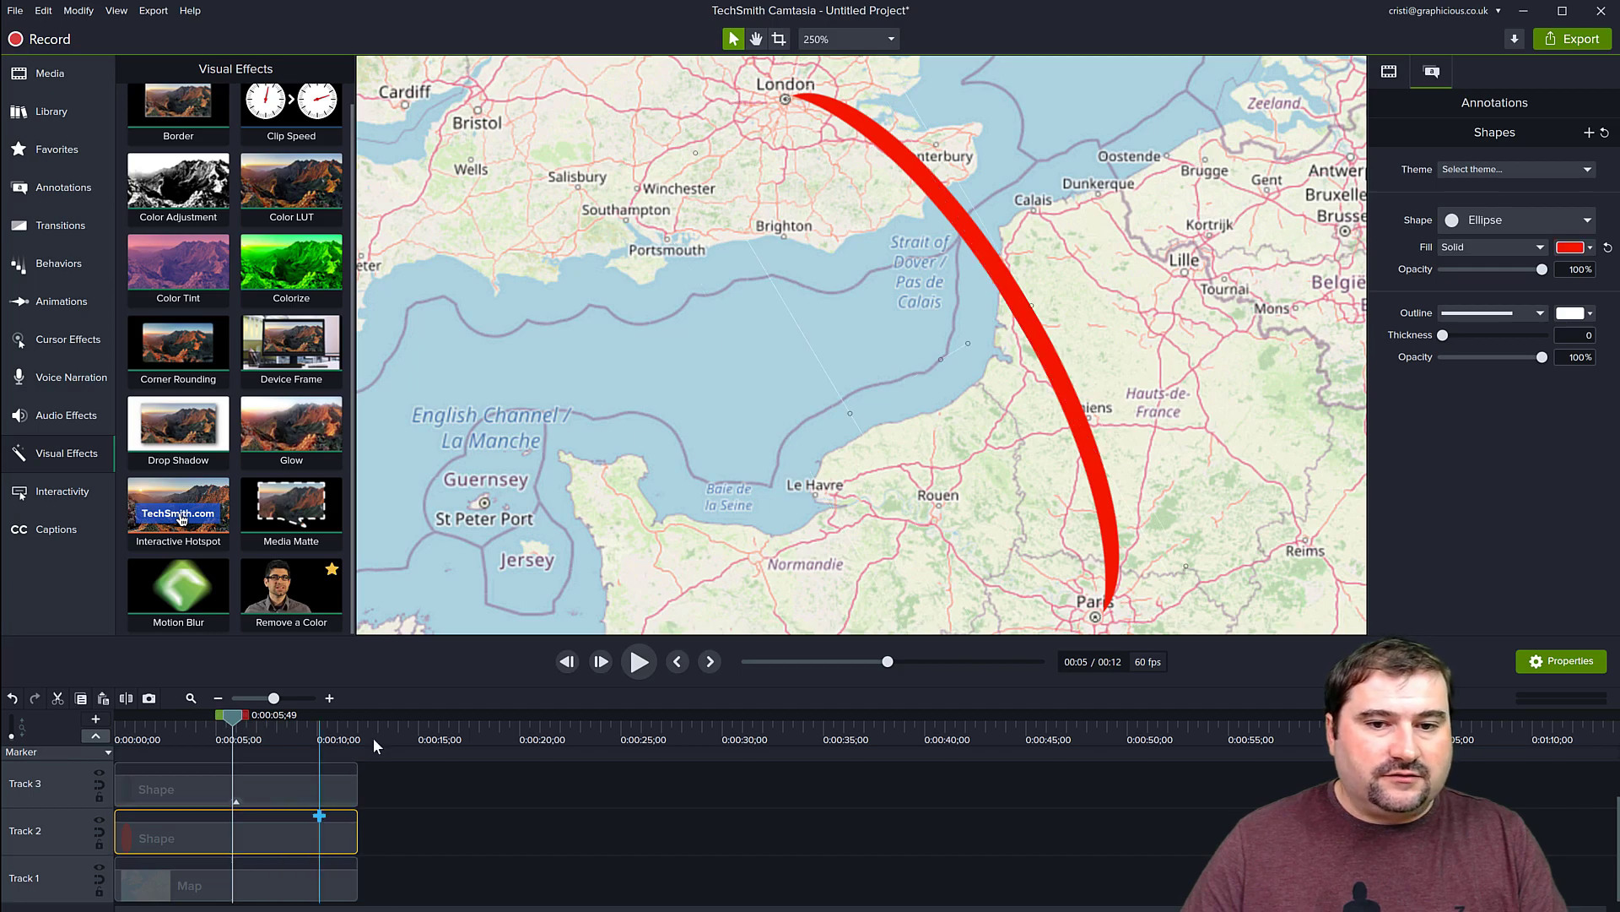
pyautogui.moveTo(1029, 306)
pyautogui.mouseDown()
pyautogui.moveTo(1045, 300)
pyautogui.moveTo(1022, 312)
pyautogui.moveTo(1036, 309)
pyautogui.mouseUp()
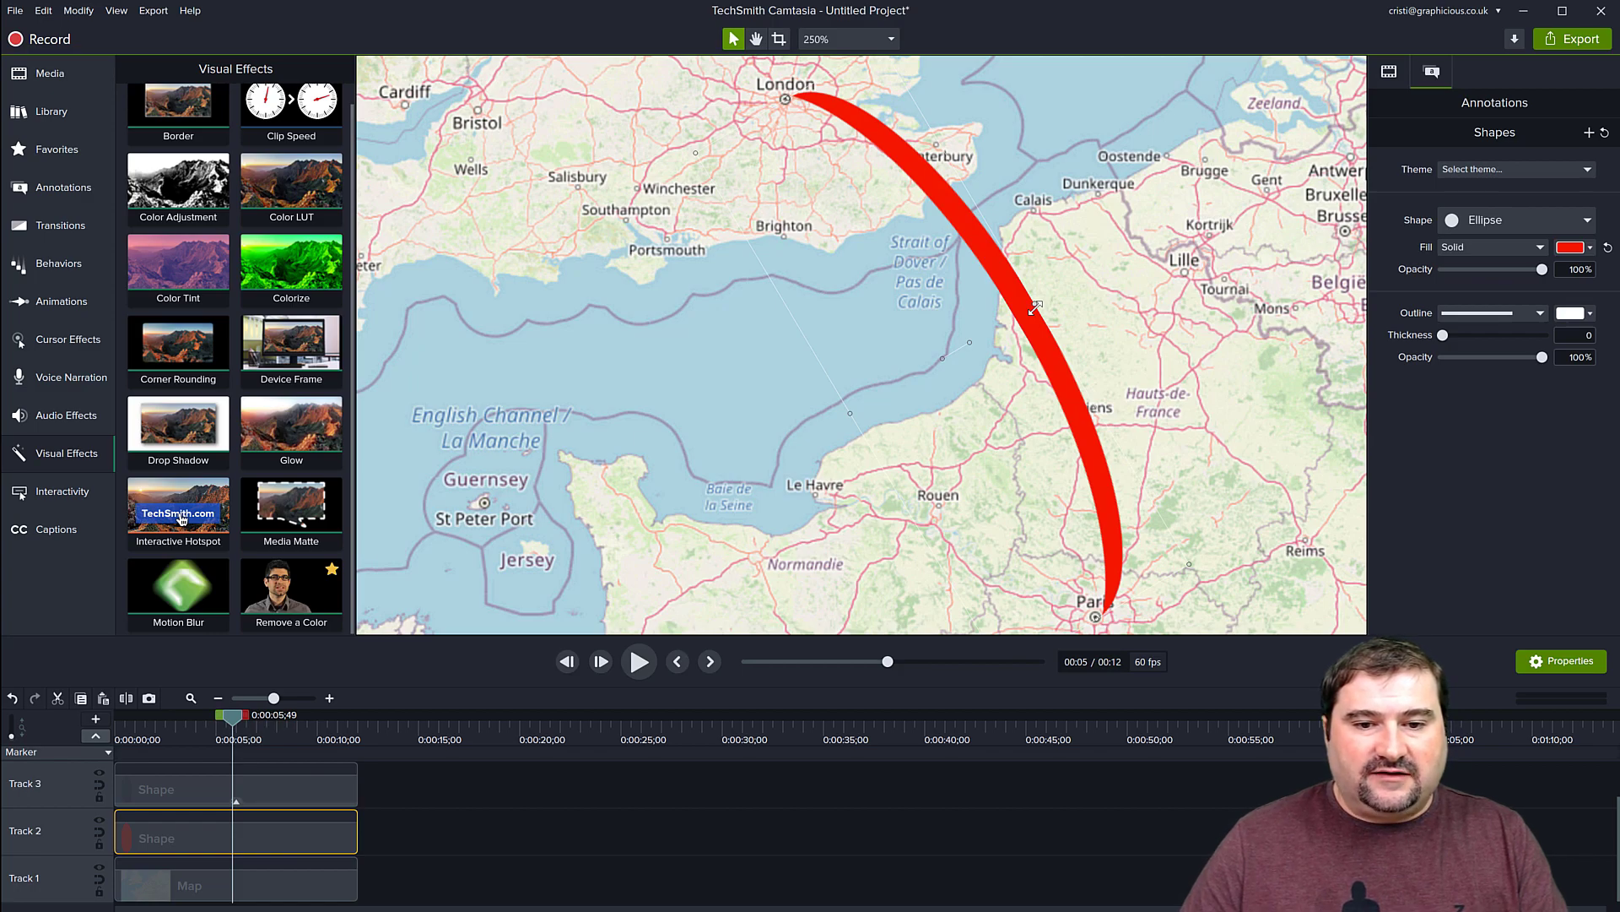
pyautogui.moveTo(1041, 309); pyautogui.dragTo(1066, 302)
# Widen the Track 3 matte ellipse on both sides to slim the arc and draw its ends toward the two cities.
pyautogui.click(996, 325)
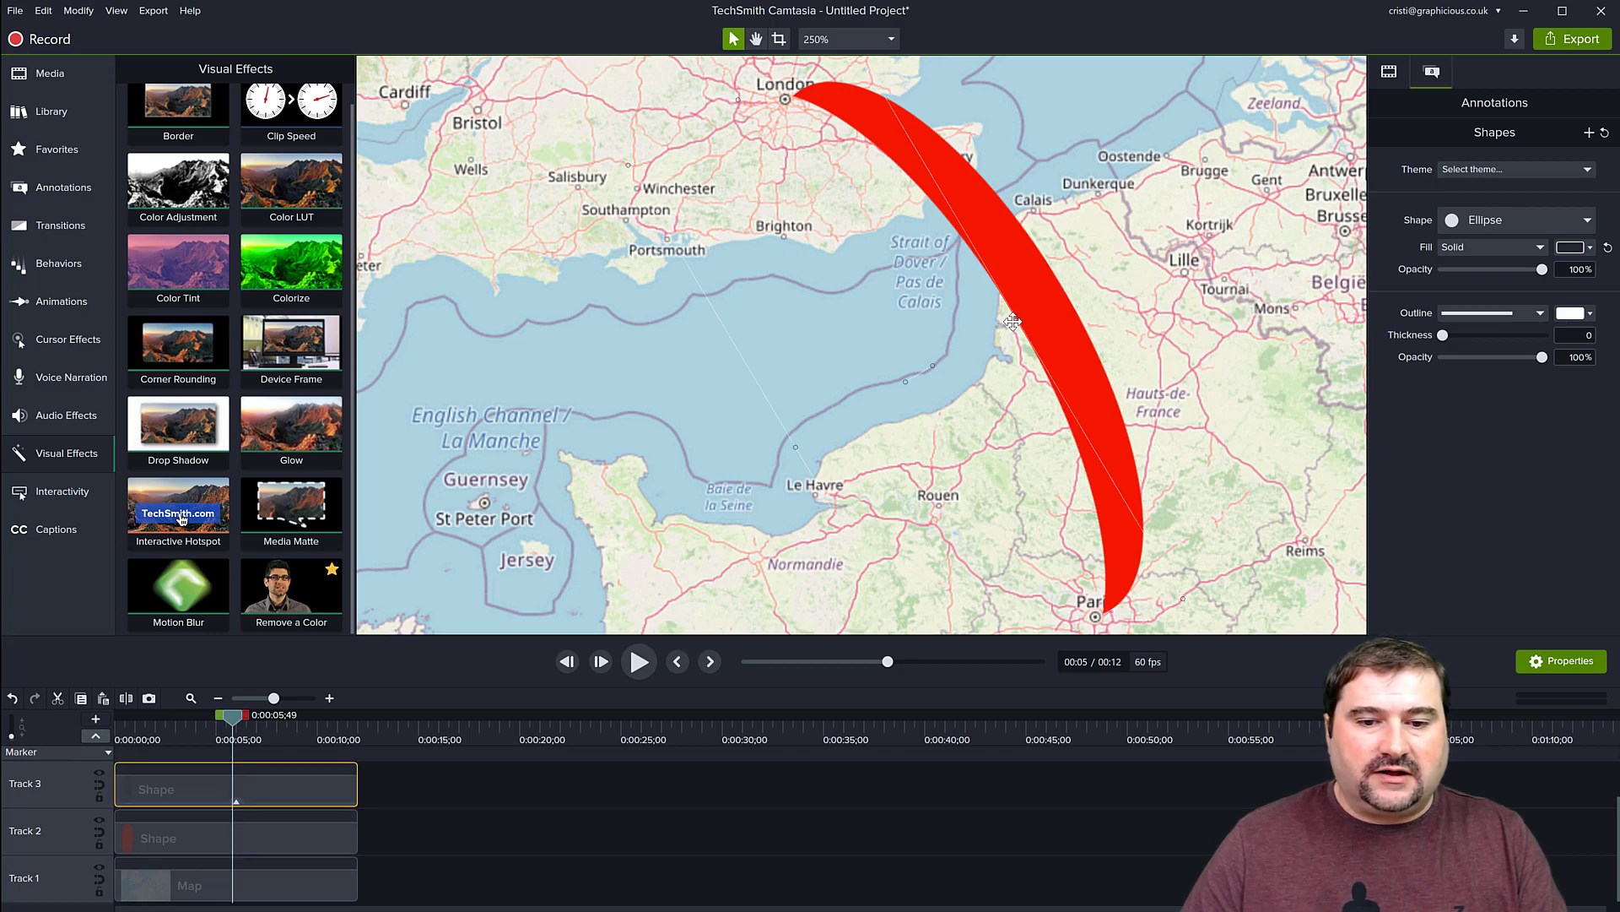
pyautogui.moveTo(1014, 317); pyautogui.dragTo(1035, 310)
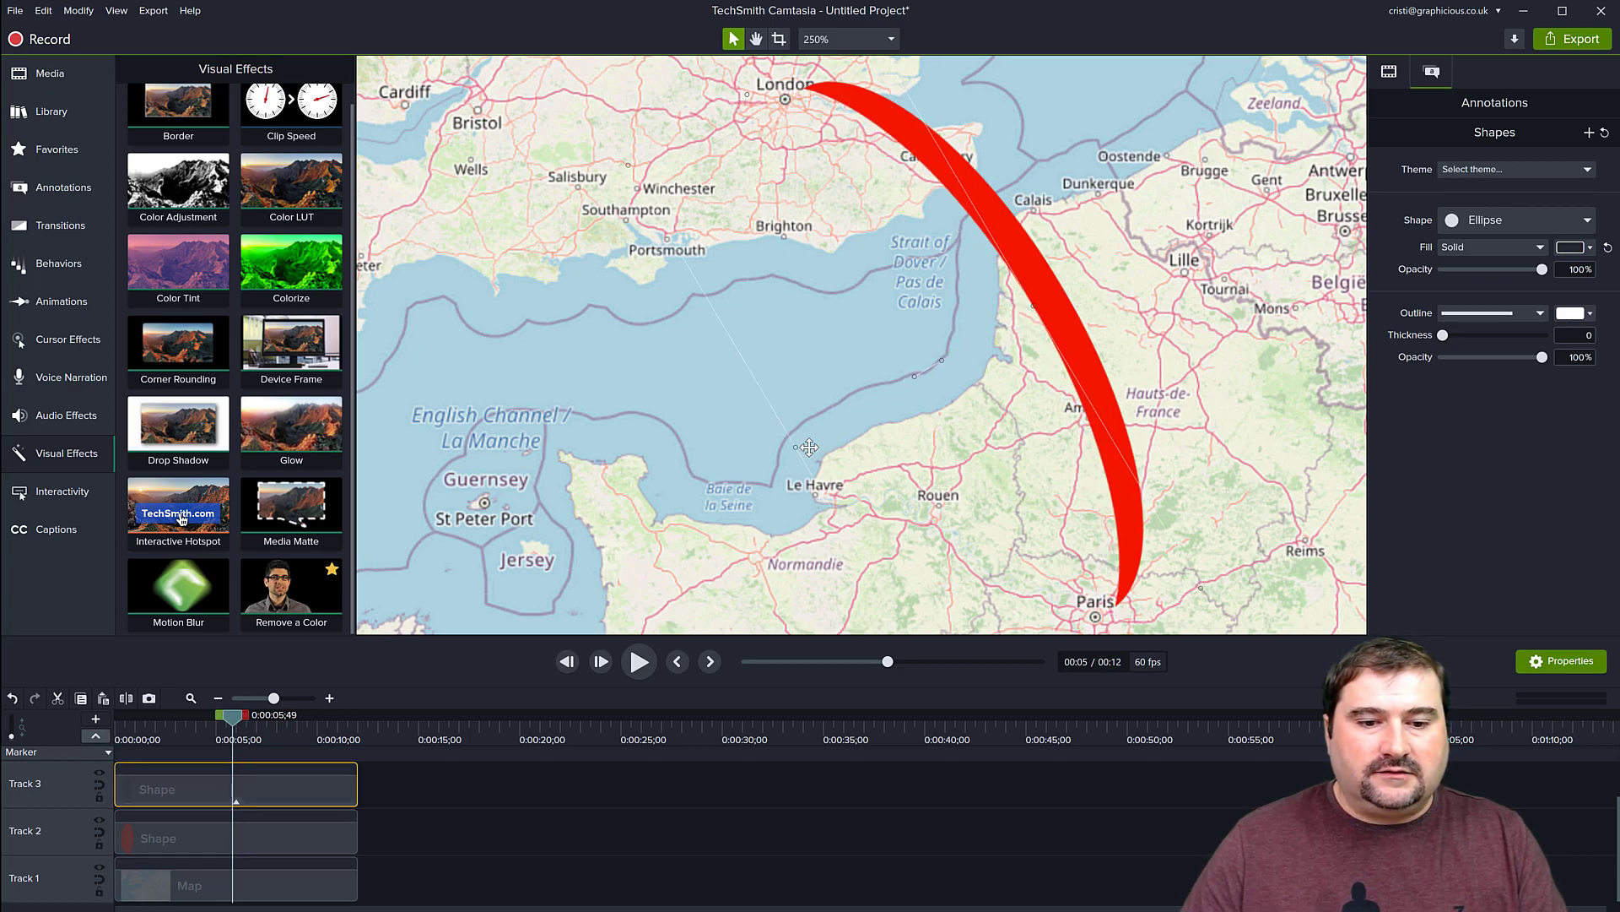
pyautogui.moveTo(796, 447); pyautogui.dragTo(728, 488)
# Shorten the red ellipse on Track 2 so the arc's tips pull back from London and Paris.
pyautogui.click(1059, 310)
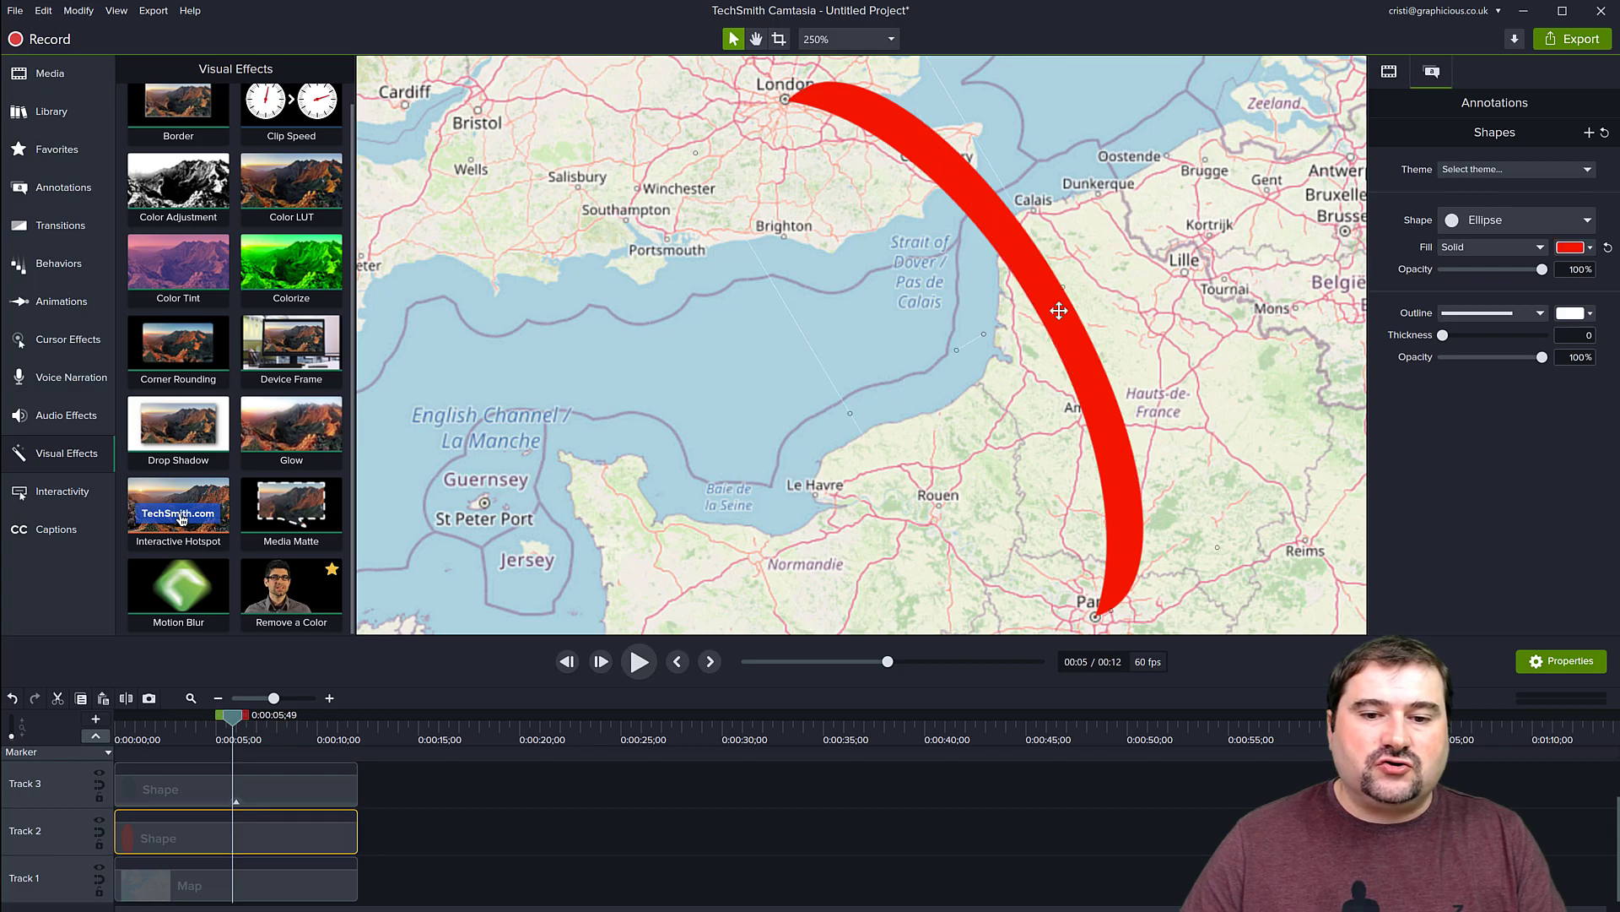
pyautogui.scroll(-1, 1033, 416)
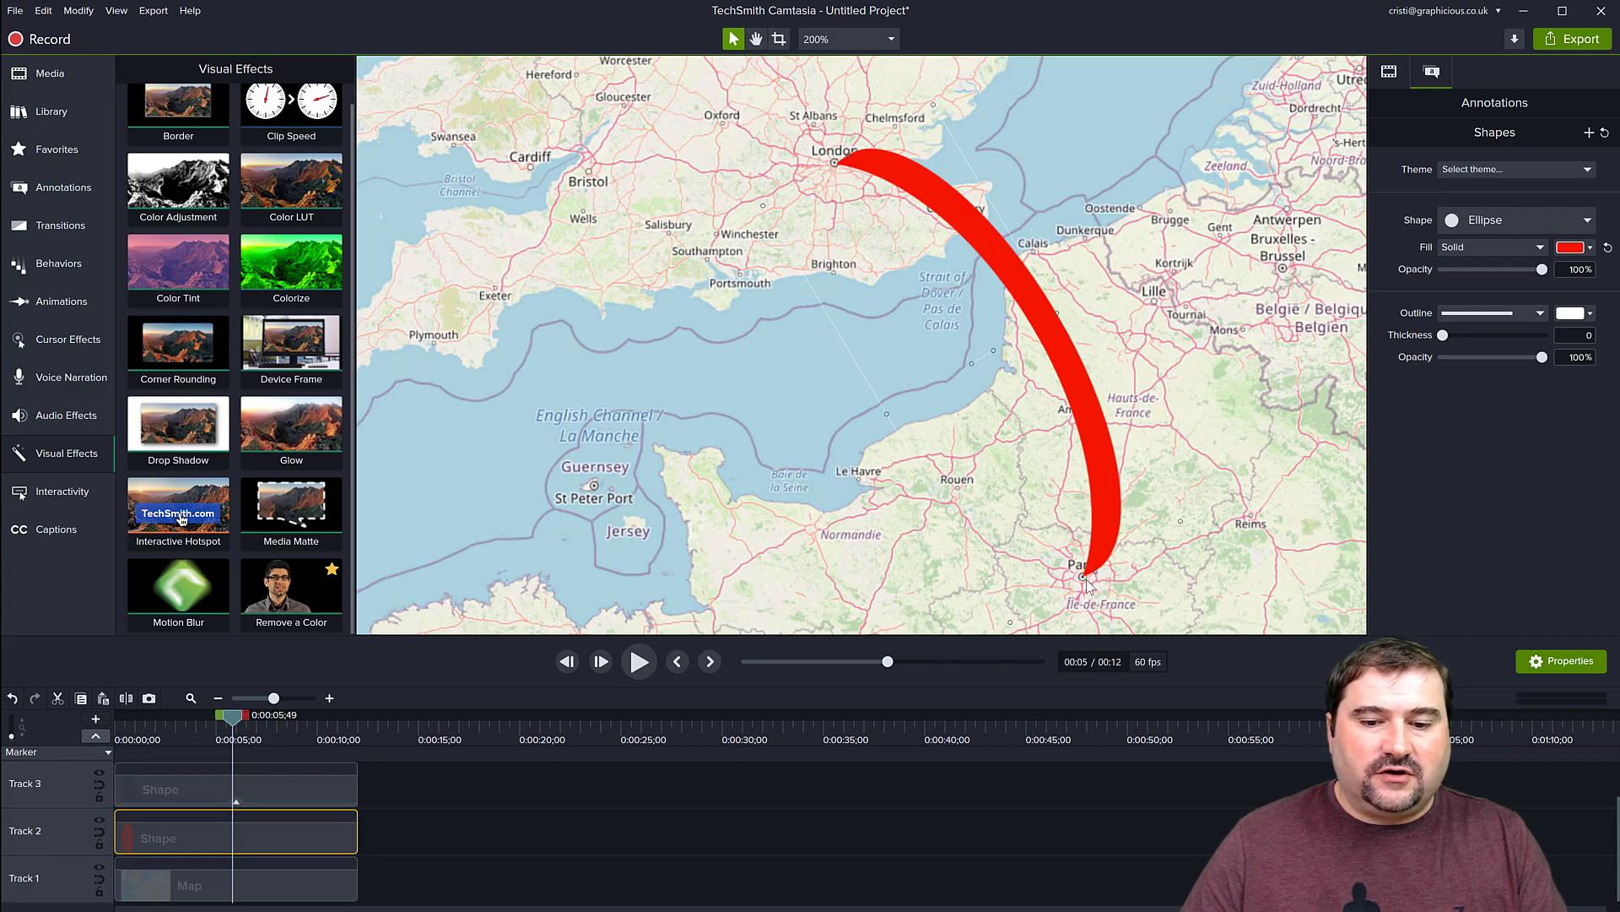
pyautogui.moveTo(1092, 570)
pyautogui.mouseDown()
pyautogui.moveTo(1091, 595)
pyautogui.moveTo(1083, 549)
pyautogui.mouseUp()
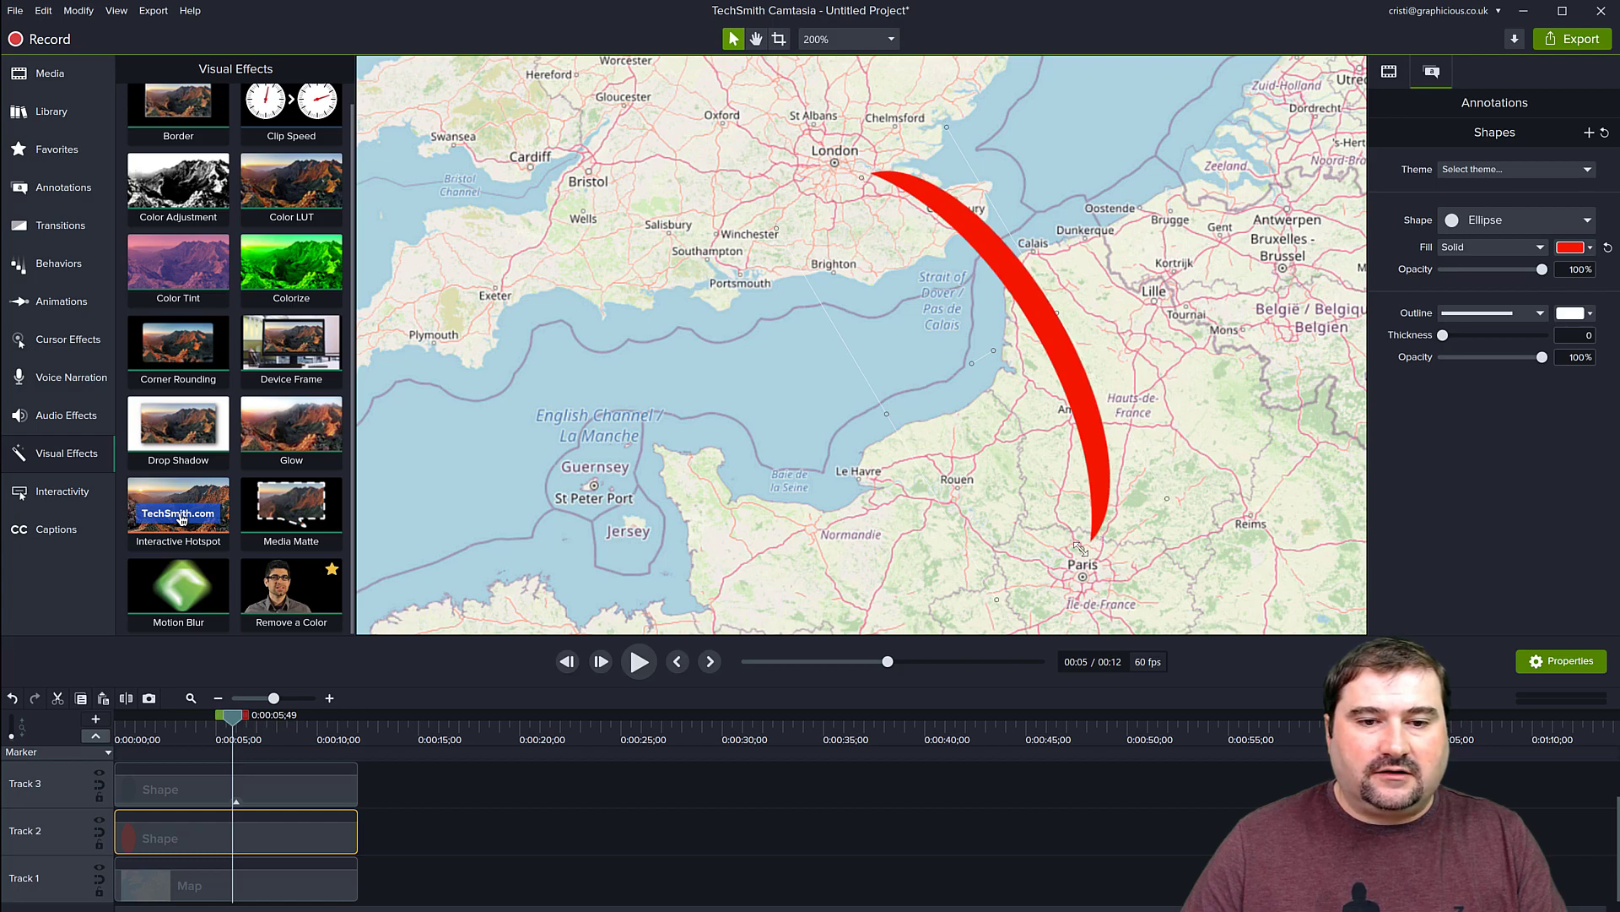
pyautogui.moveTo(1081, 550); pyautogui.dragTo(1080, 548)
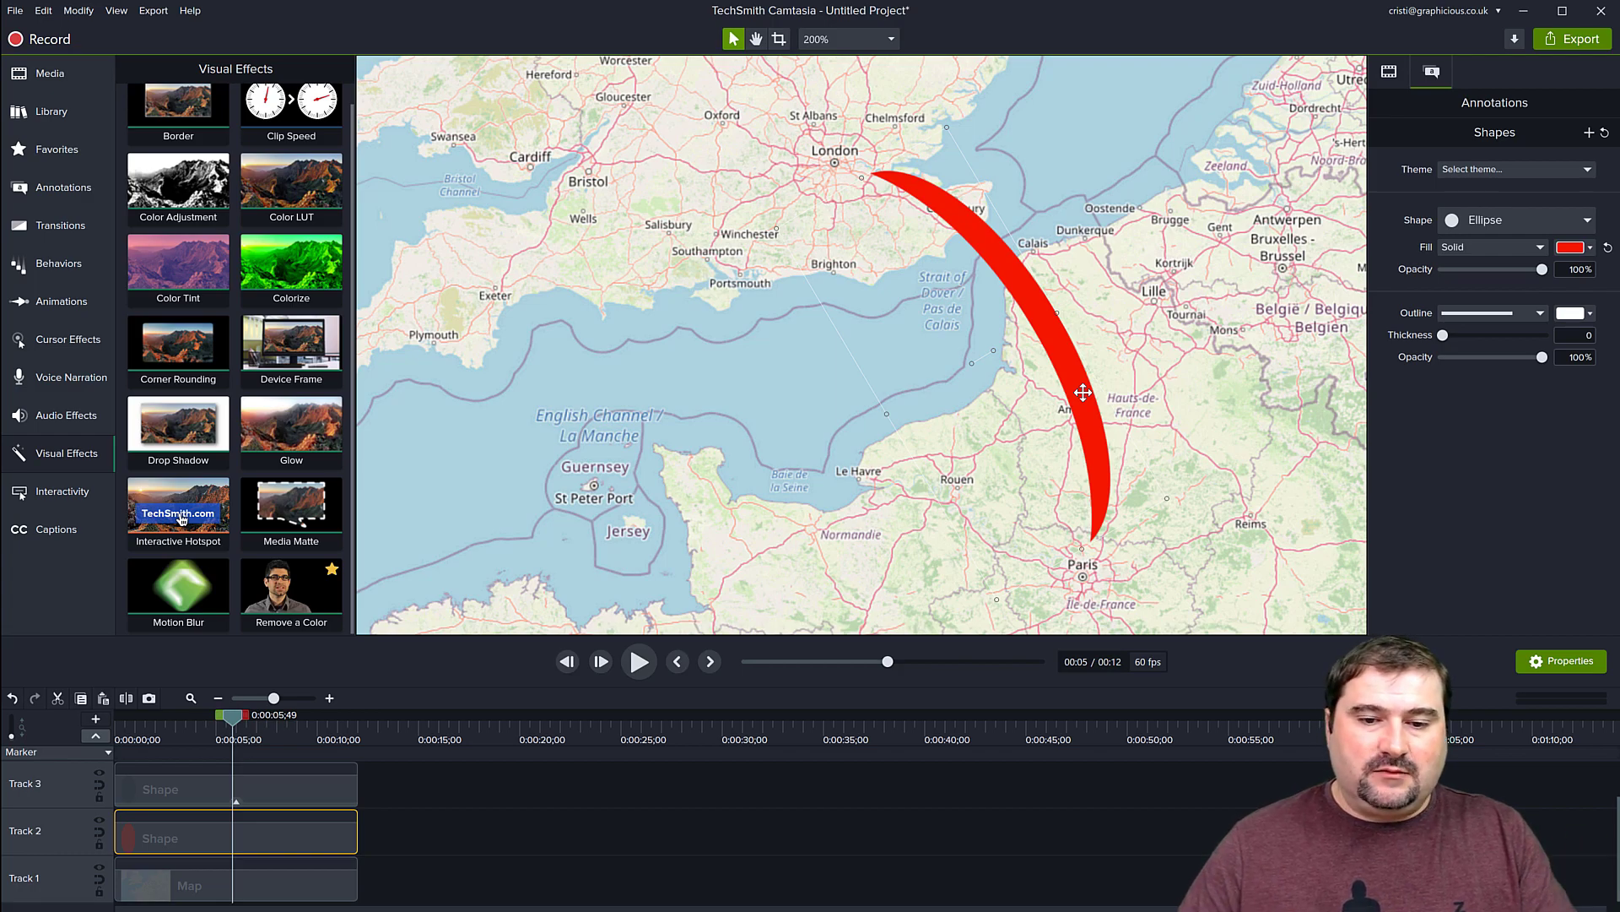
# Select both ellipse clips, then stretch and shift them together so the red arc spans from London to Paris.
pyautogui.moveTo(432, 778); pyautogui.dragTo(353, 831)
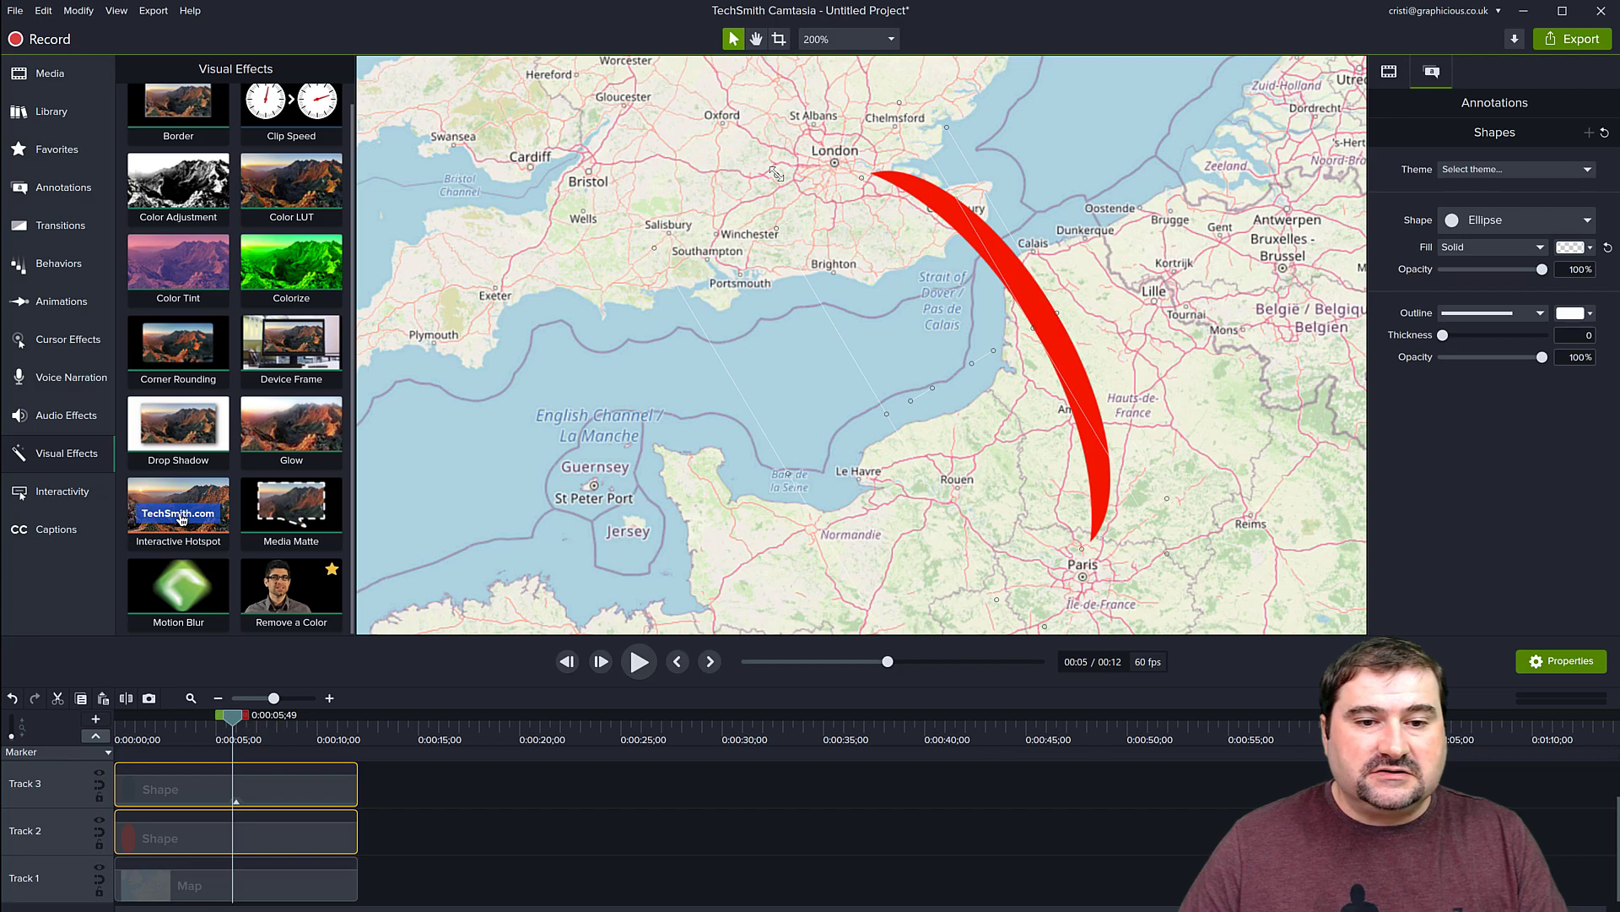
pyautogui.moveTo(776, 173); pyautogui.dragTo(754, 158)
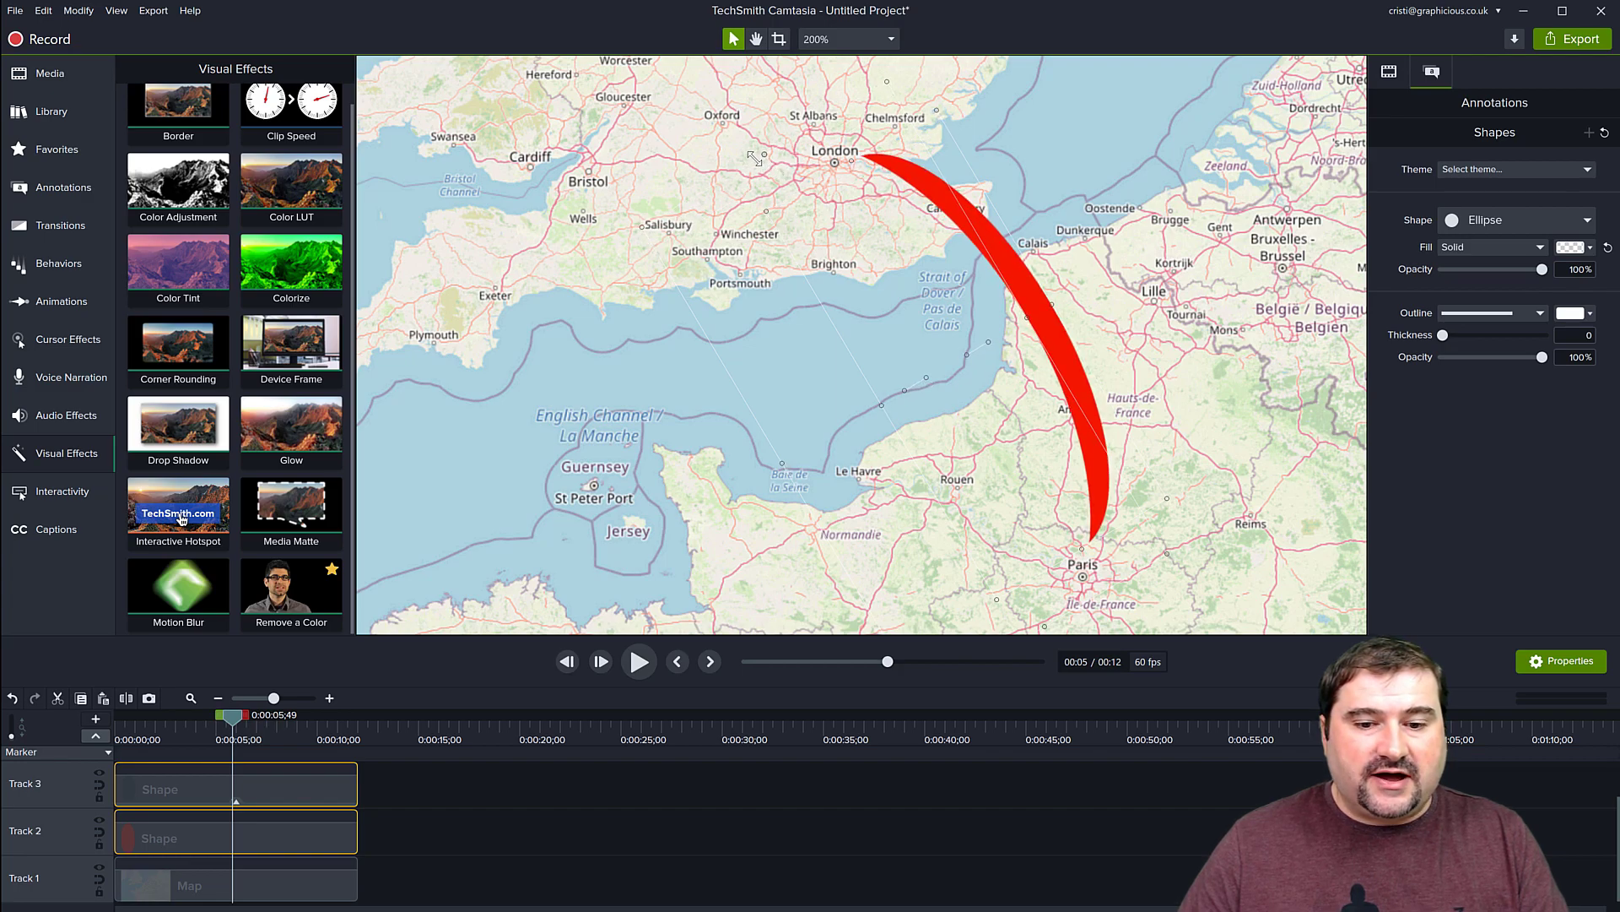
pyautogui.moveTo(1082, 550); pyautogui.dragTo(1090, 571)
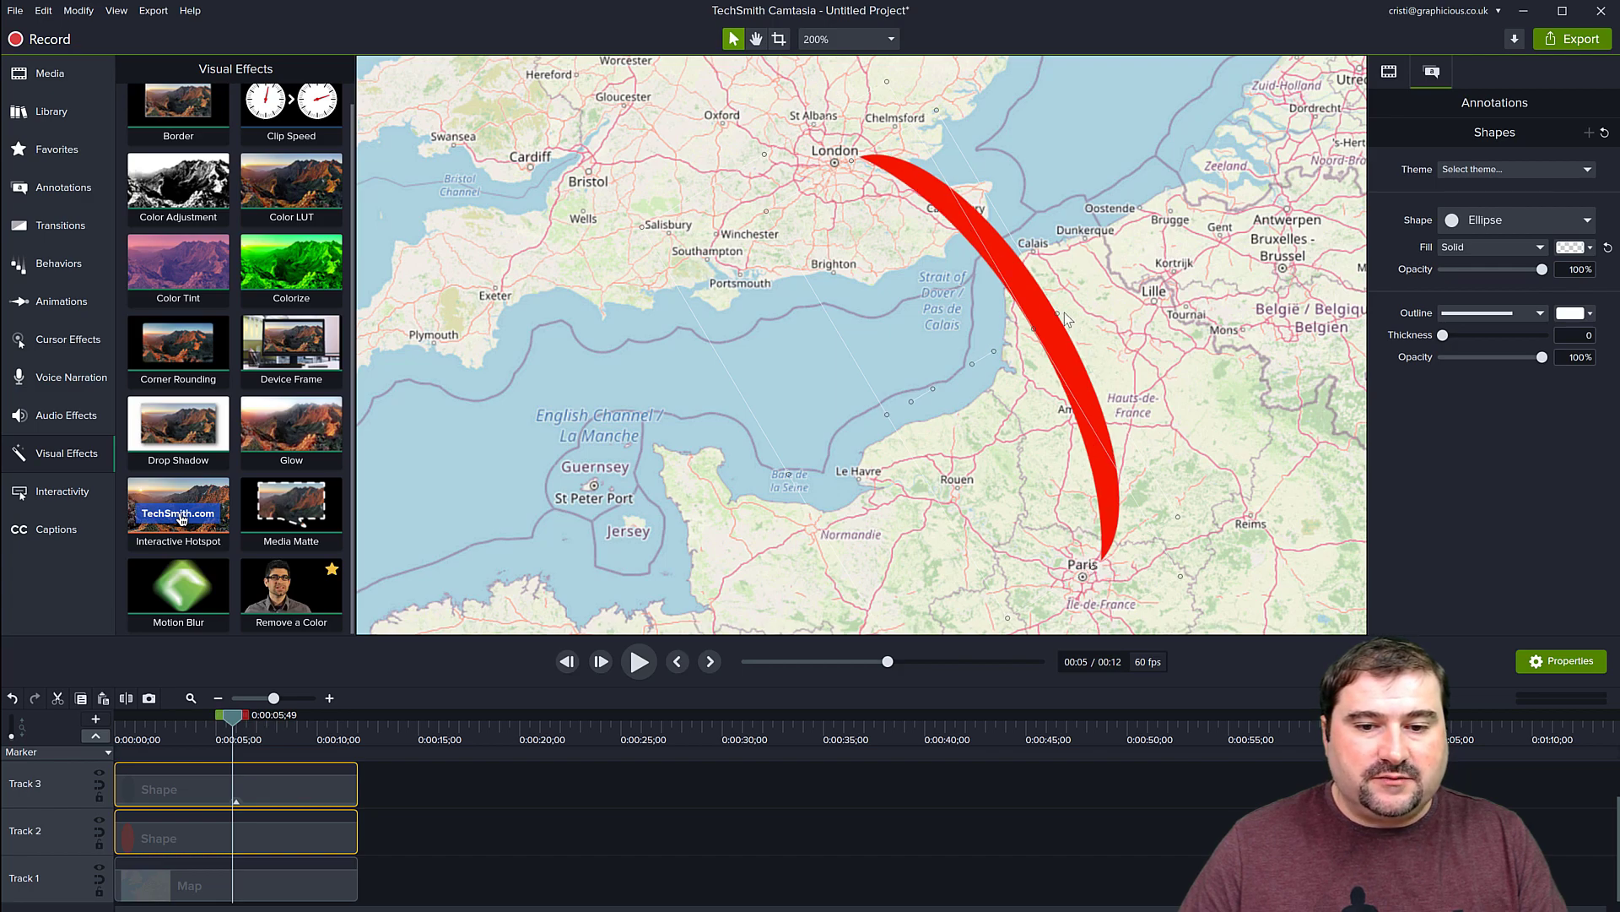
pyautogui.moveTo(1055, 312); pyautogui.dragTo(1032, 316)
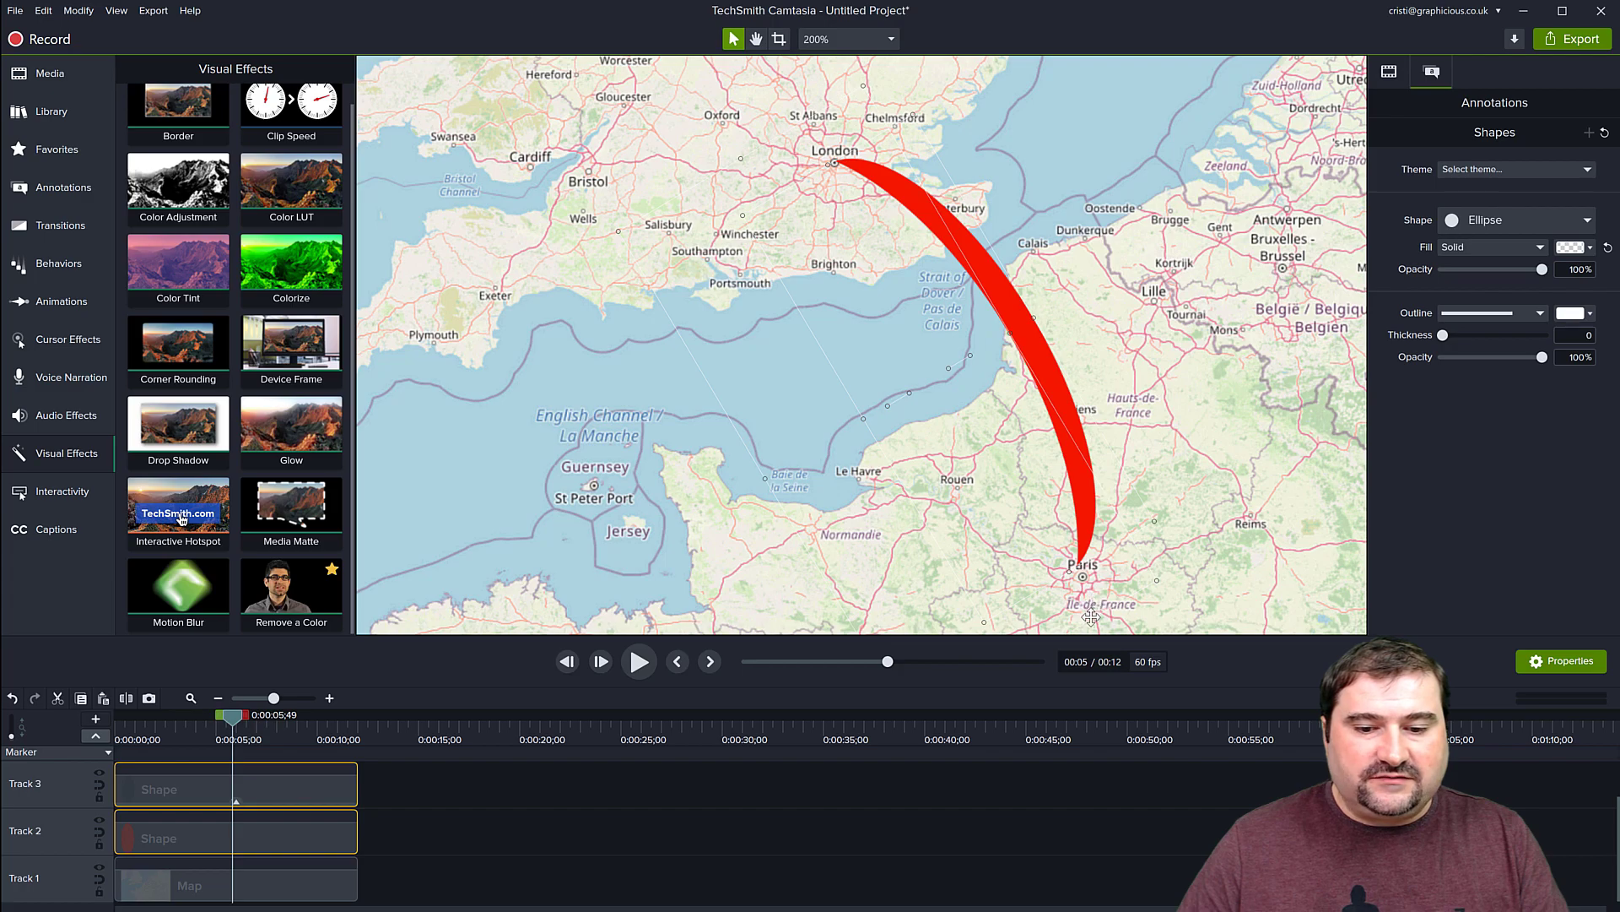
pyautogui.moveTo(1072, 573); pyautogui.dragTo(1078, 579)
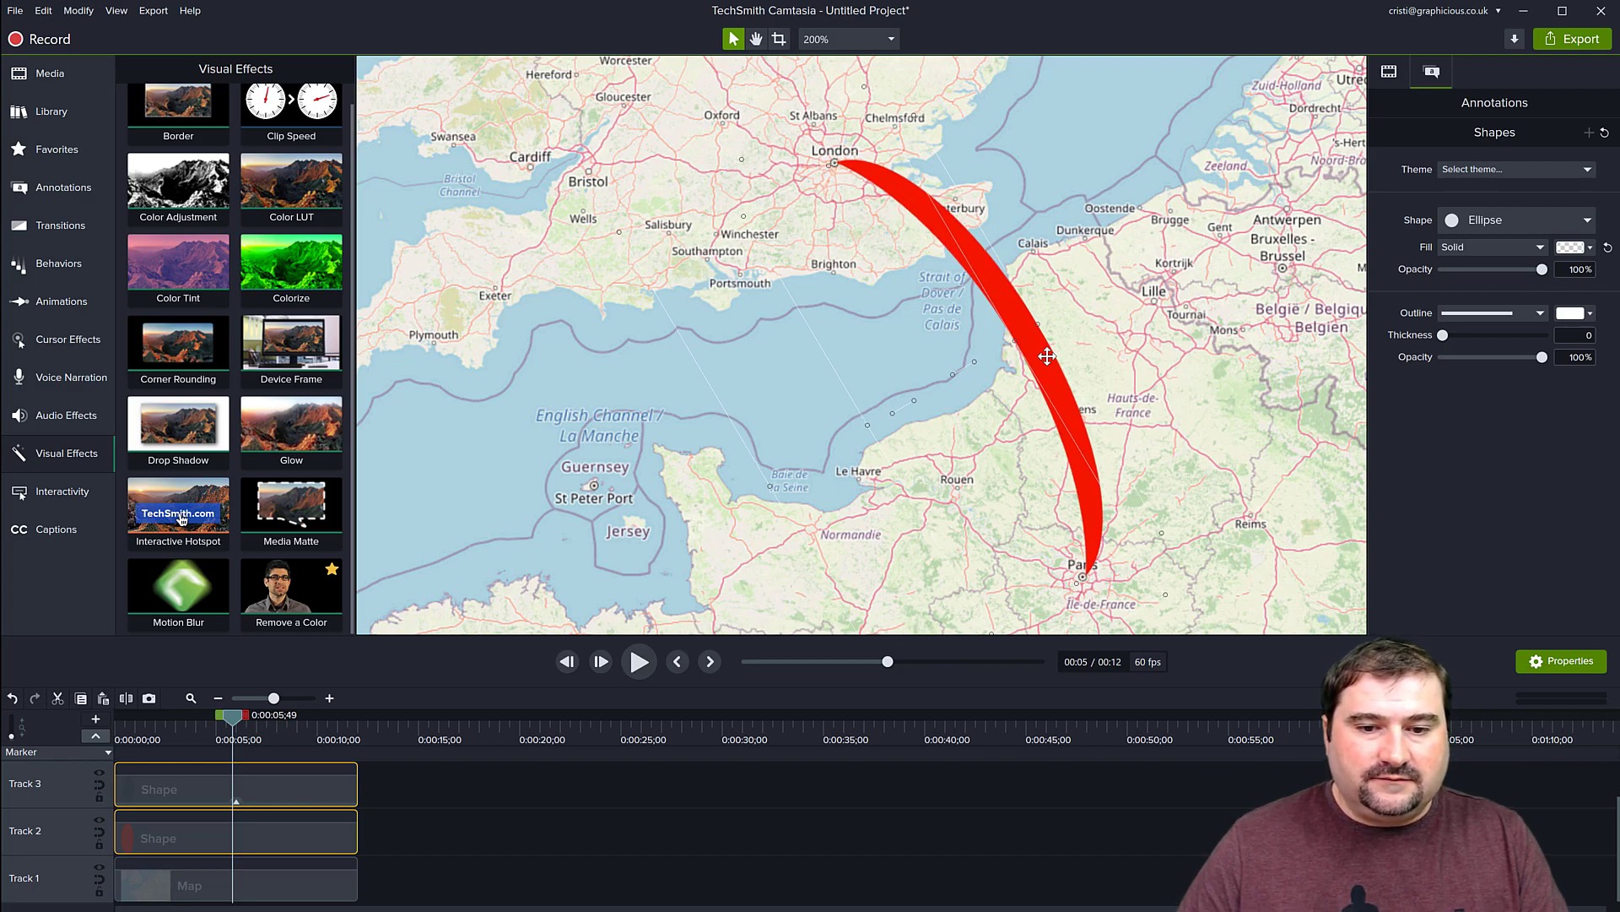
# Extend the Track 3 matte ellipse slightly toward the arc's outer edge to thin the red line.
pyautogui.click(304, 795)
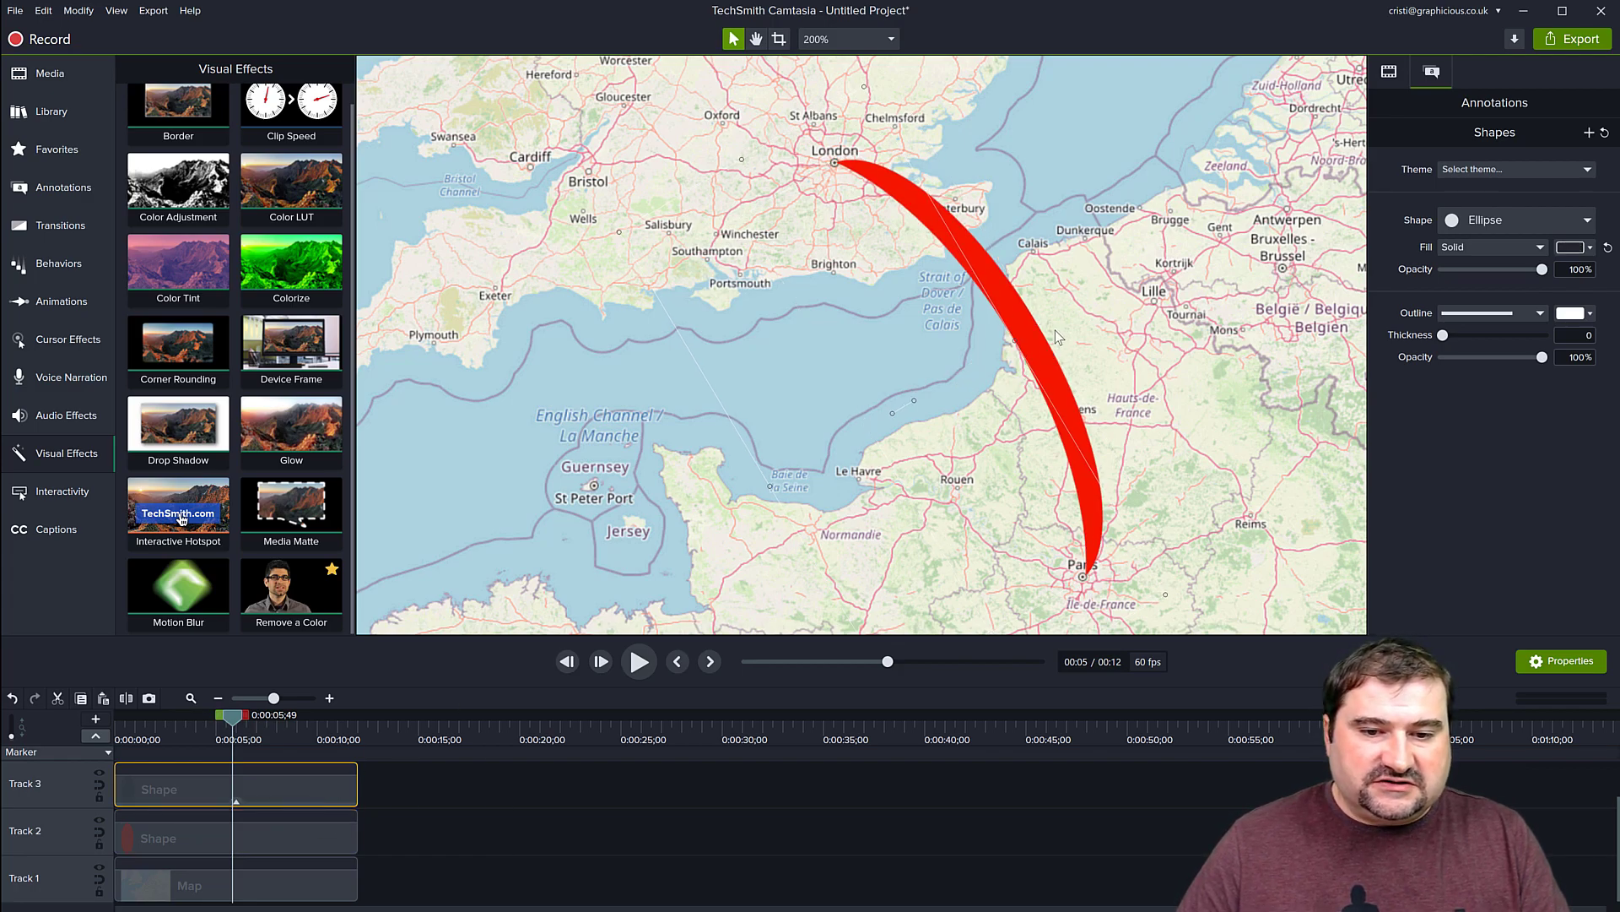
pyautogui.moveTo(1015, 341); pyautogui.dragTo(1018, 339)
pyautogui.click(1116, 326)
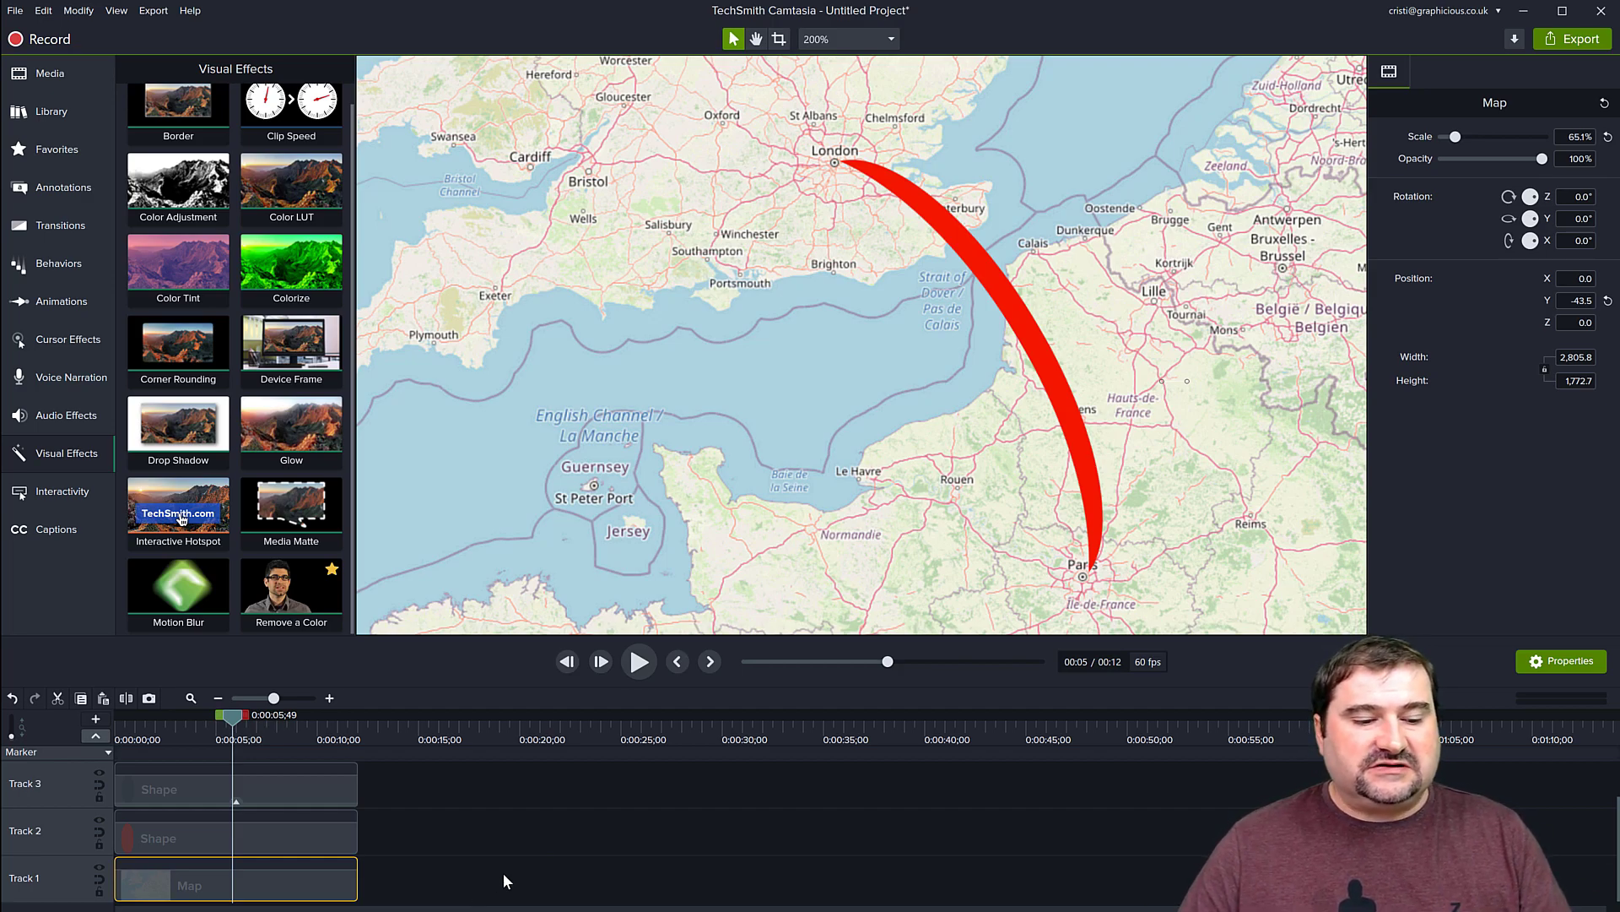
# Group the two ellipse clips on Tracks 2 and 3 and rename the group "Red arrow".
pyautogui.moveTo(447, 790); pyautogui.dragTo(346, 827)
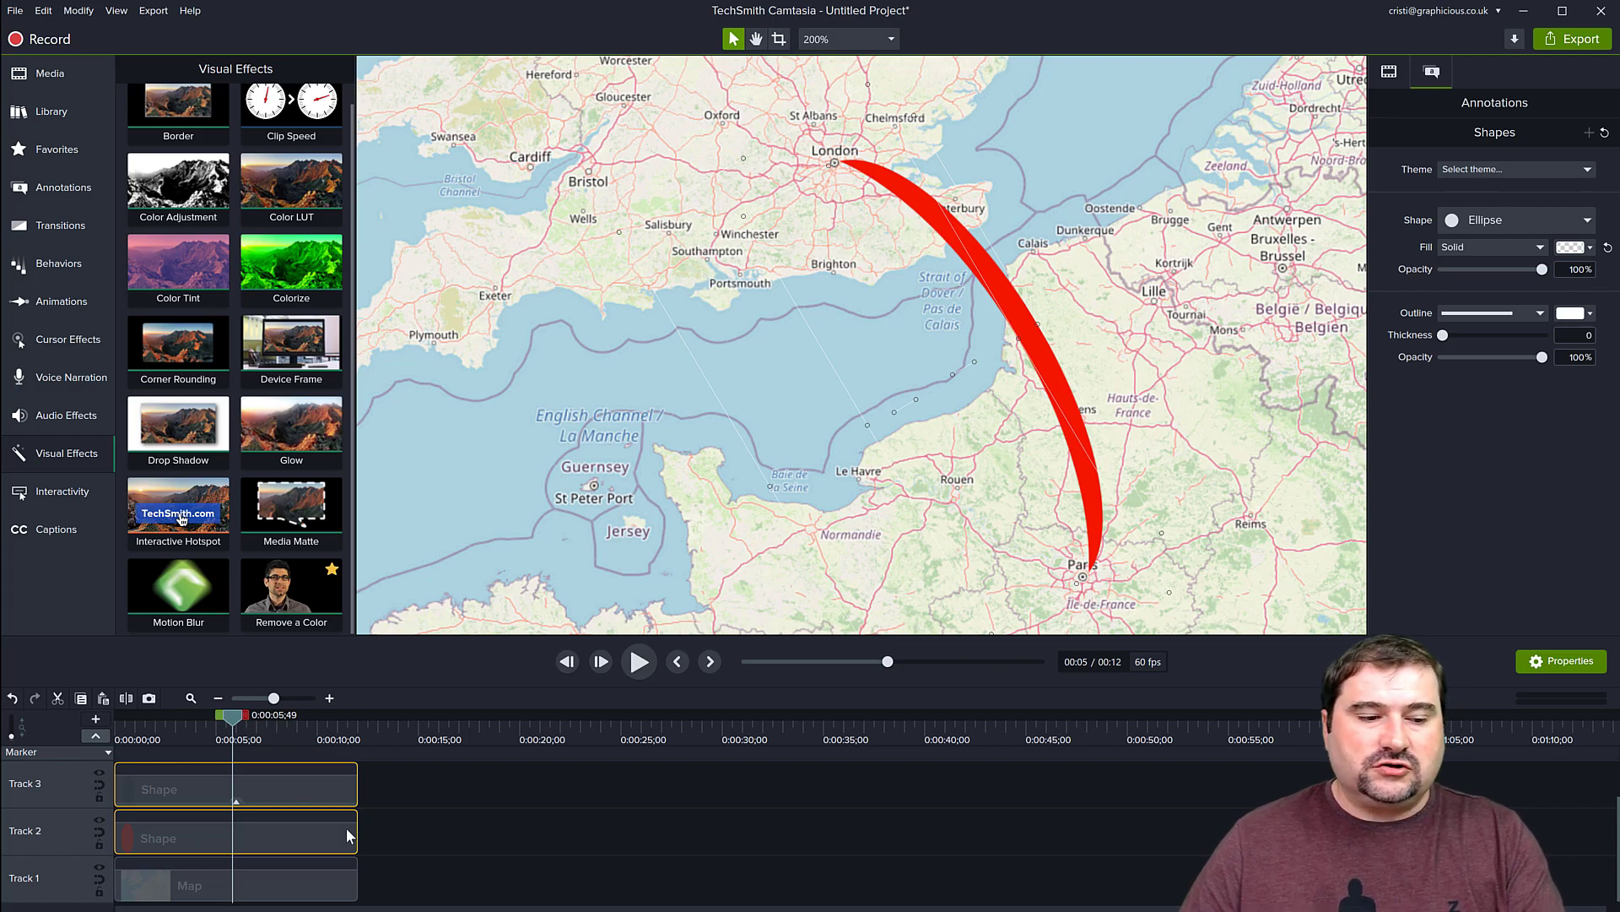
pyautogui.hotkey('ctrl', 'g')
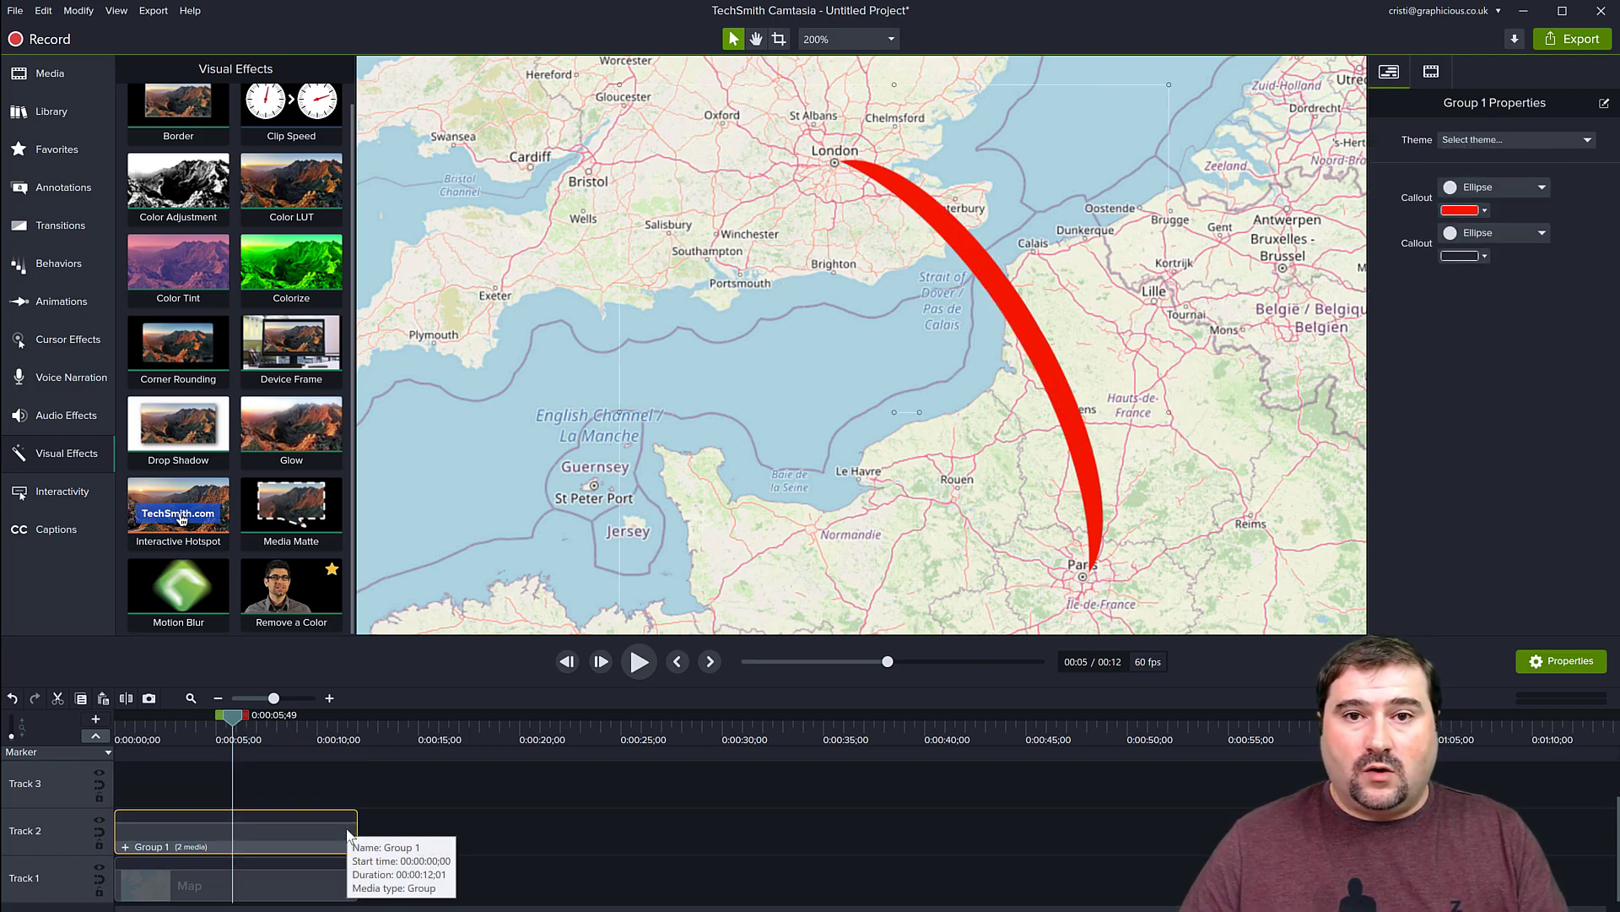
pyautogui.rightClick(155, 851)
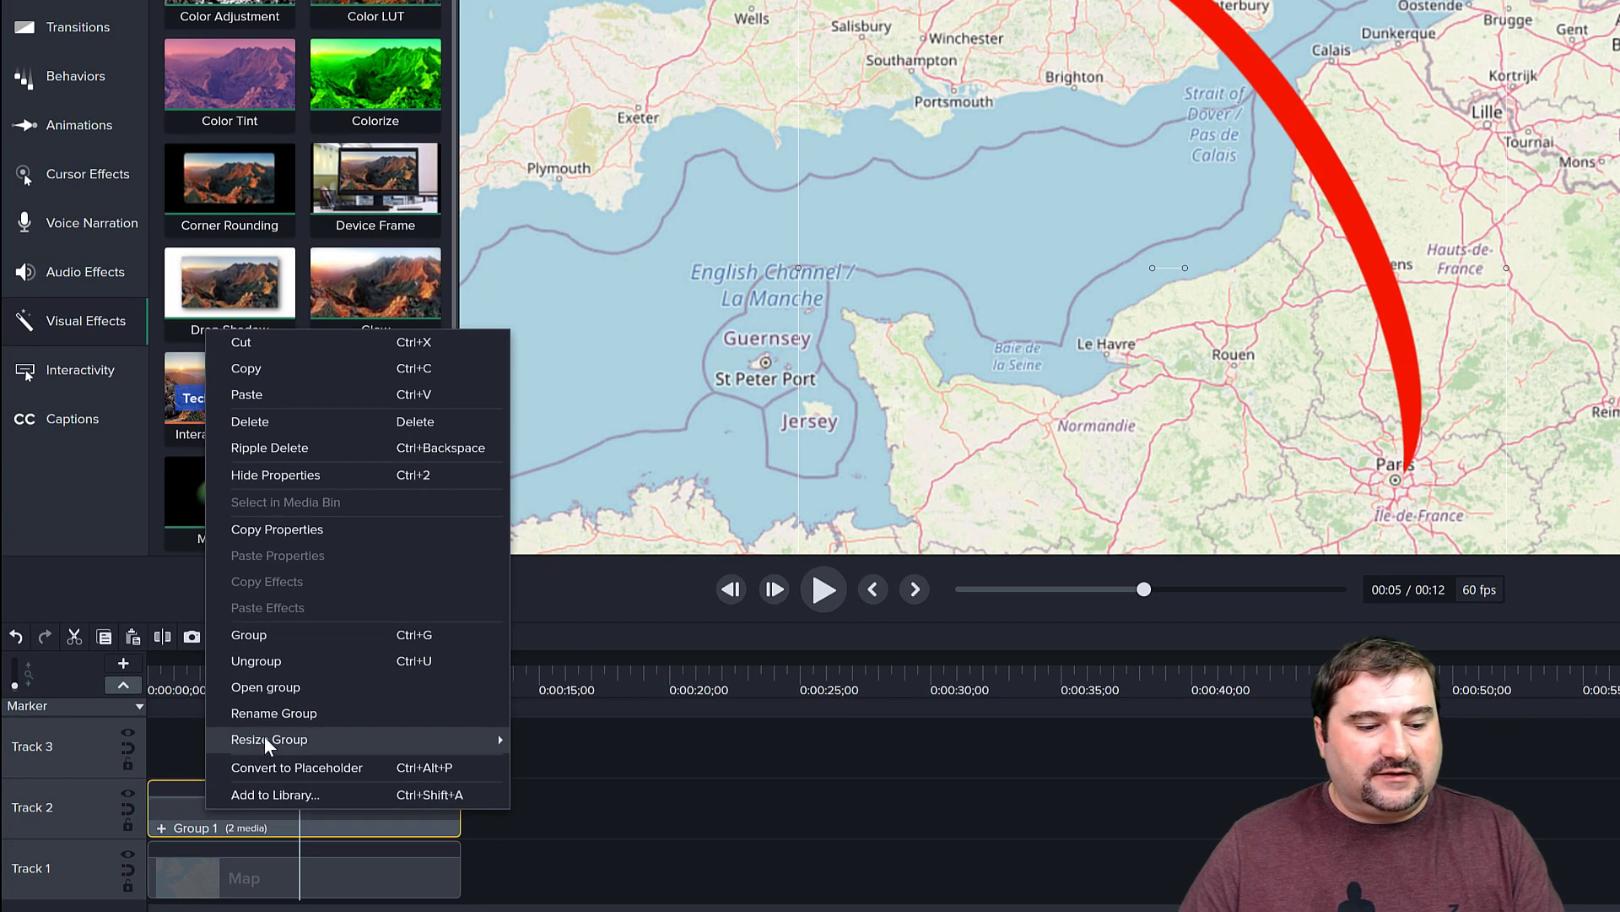
pyautogui.click(265, 714)
pyautogui.write('Red')
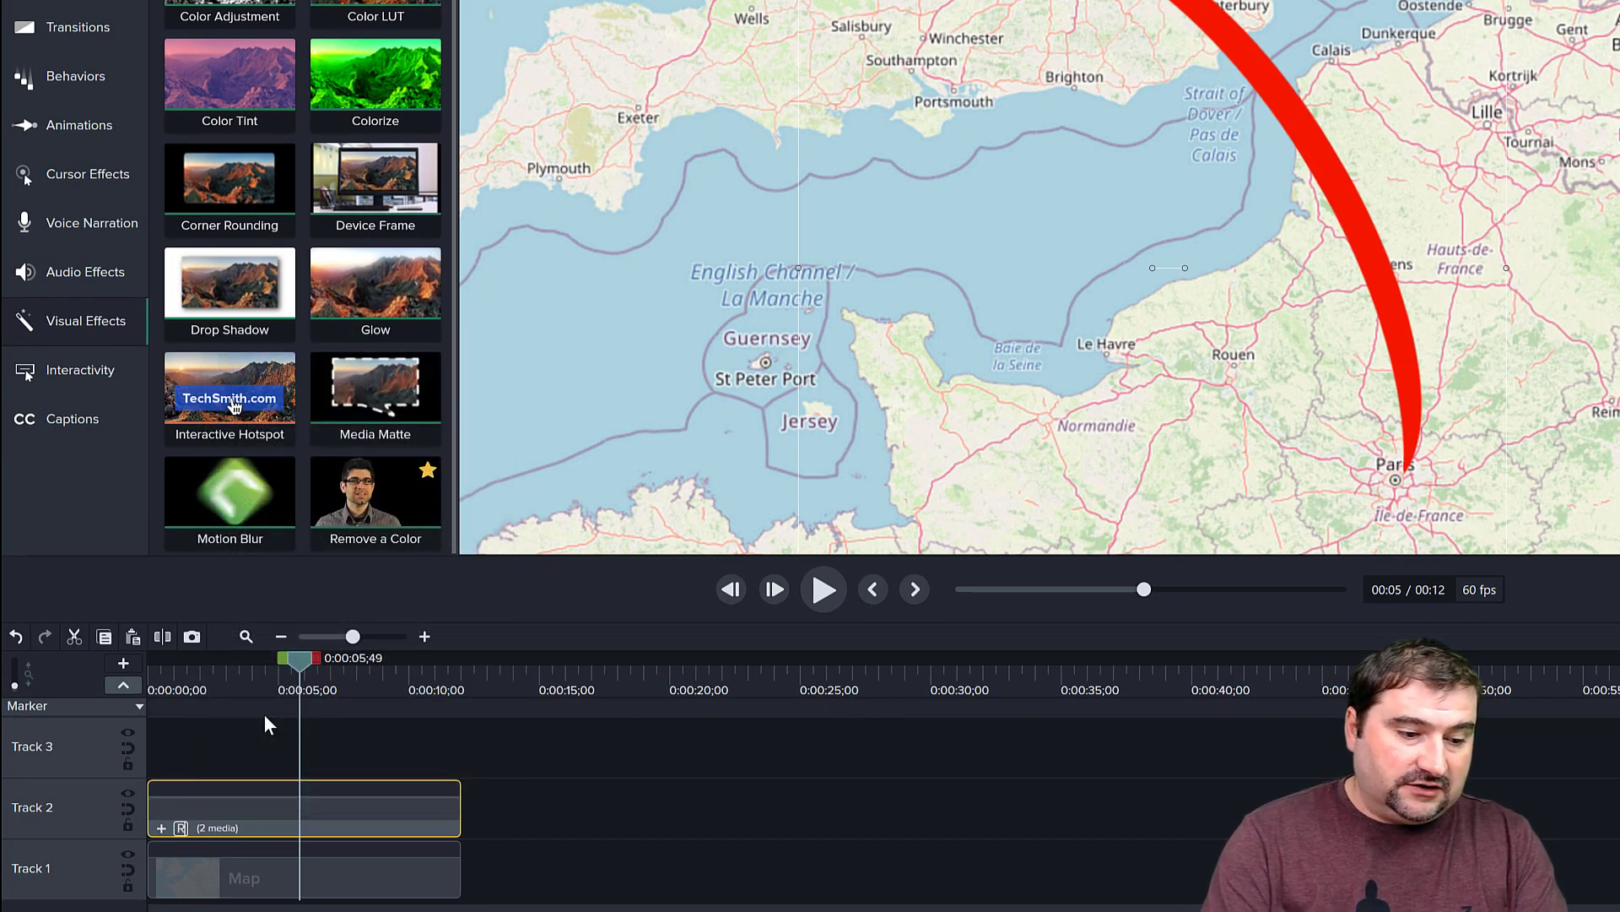
pyautogui.write(' arrow')
pyautogui.press('Return')
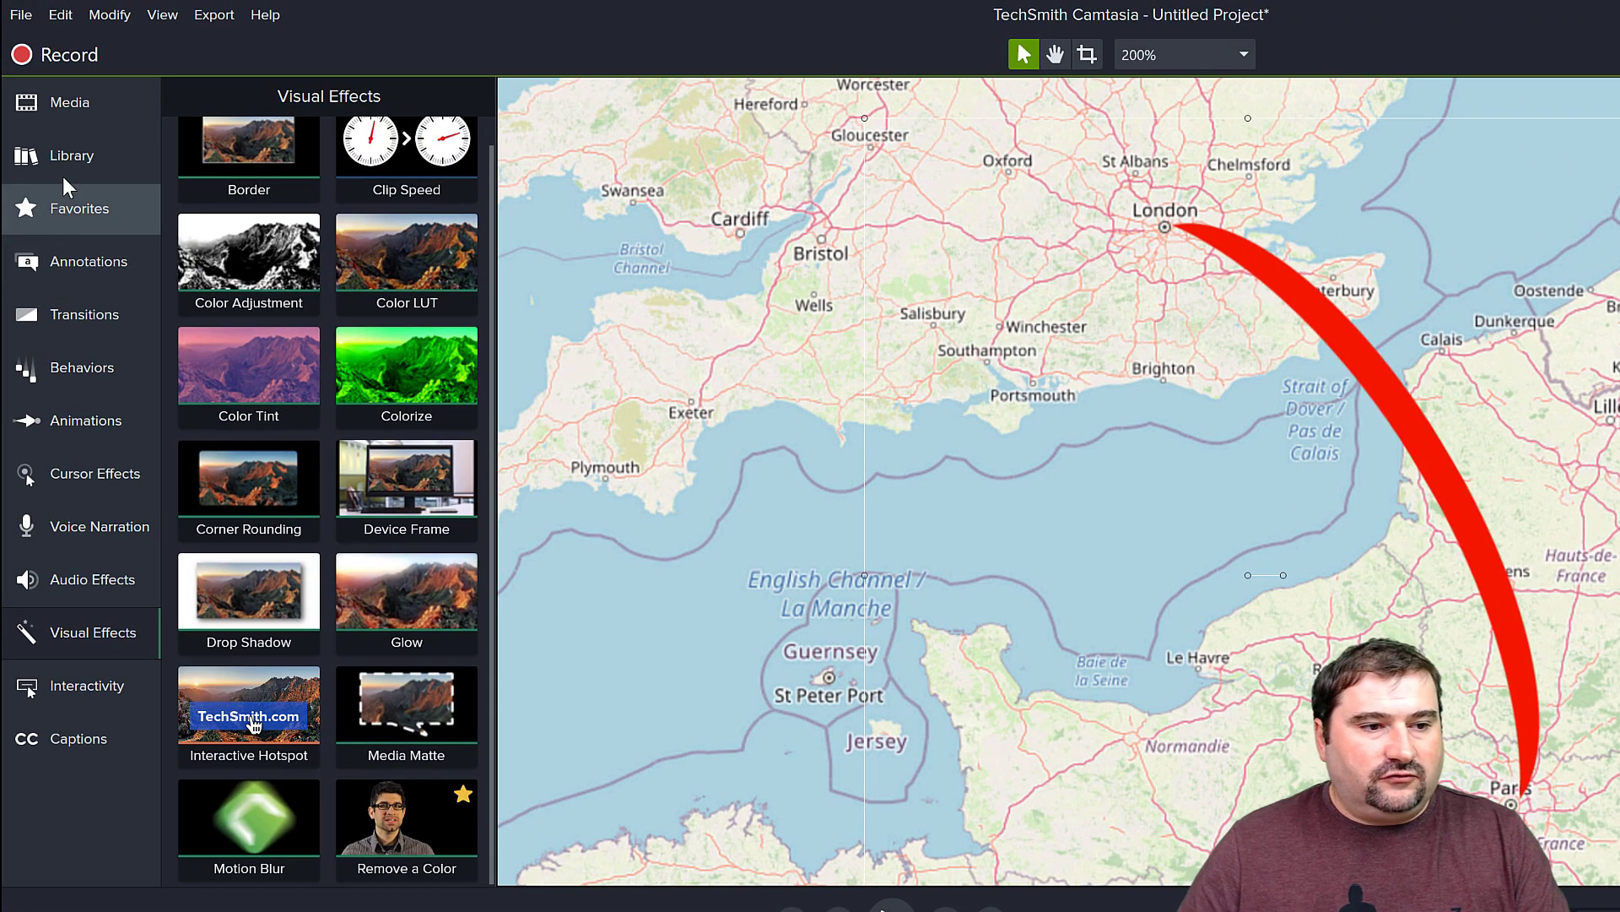
# Add a coral triangle over Paris as the arrowhead, rotated to point downward and scaled down to suit the red line.
pyautogui.click(53, 268)
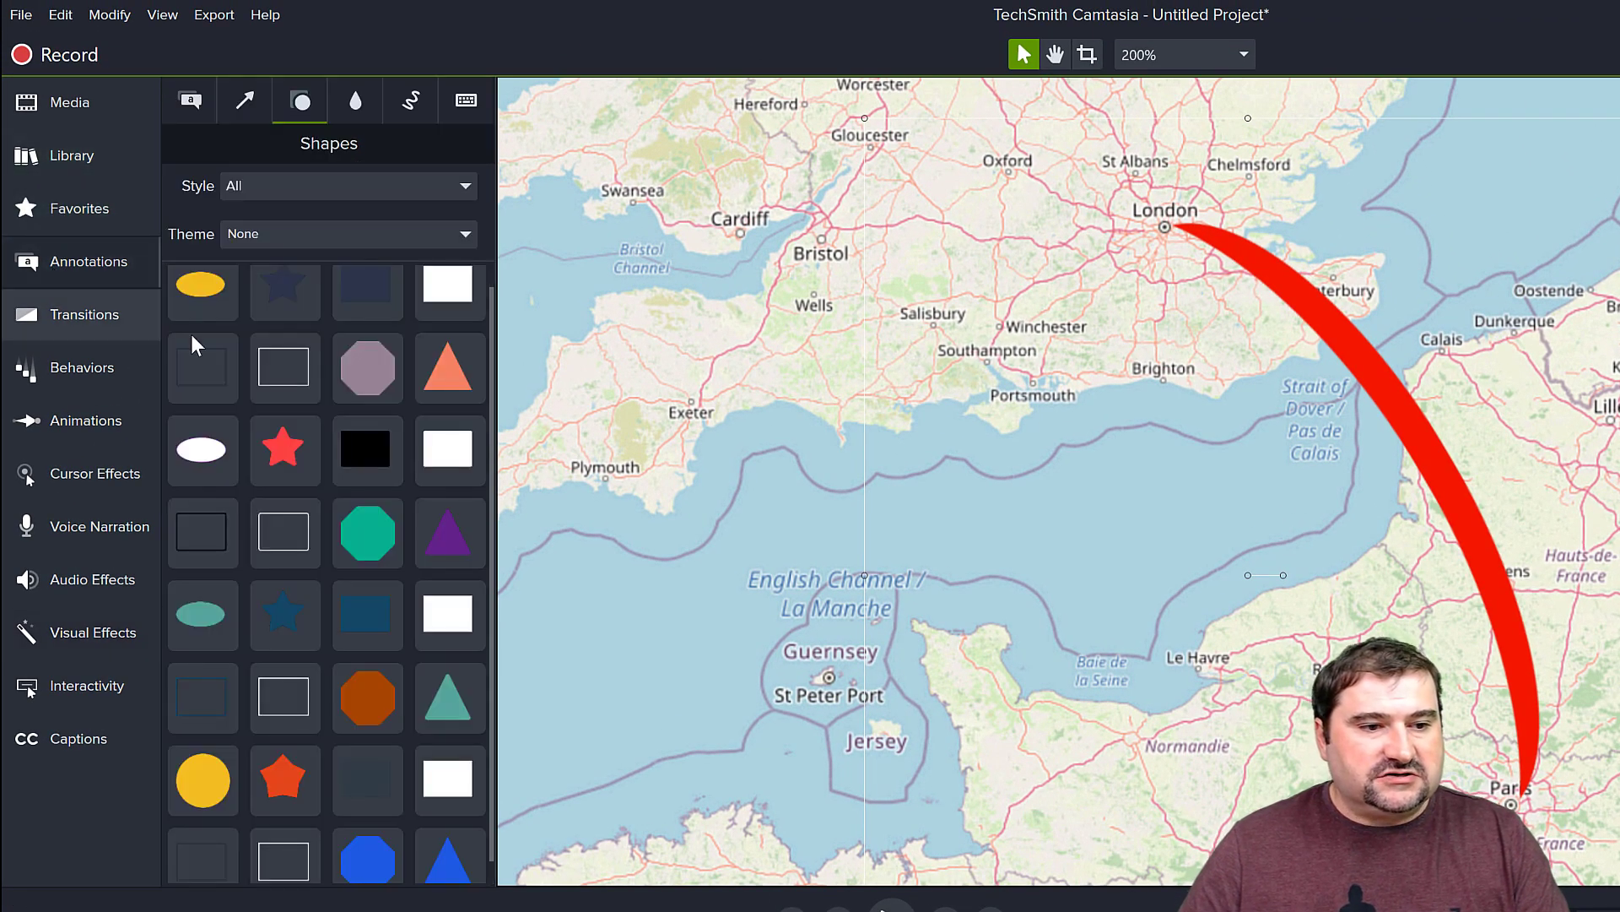
pyautogui.moveTo(443, 372); pyautogui.dragTo(1540, 737)
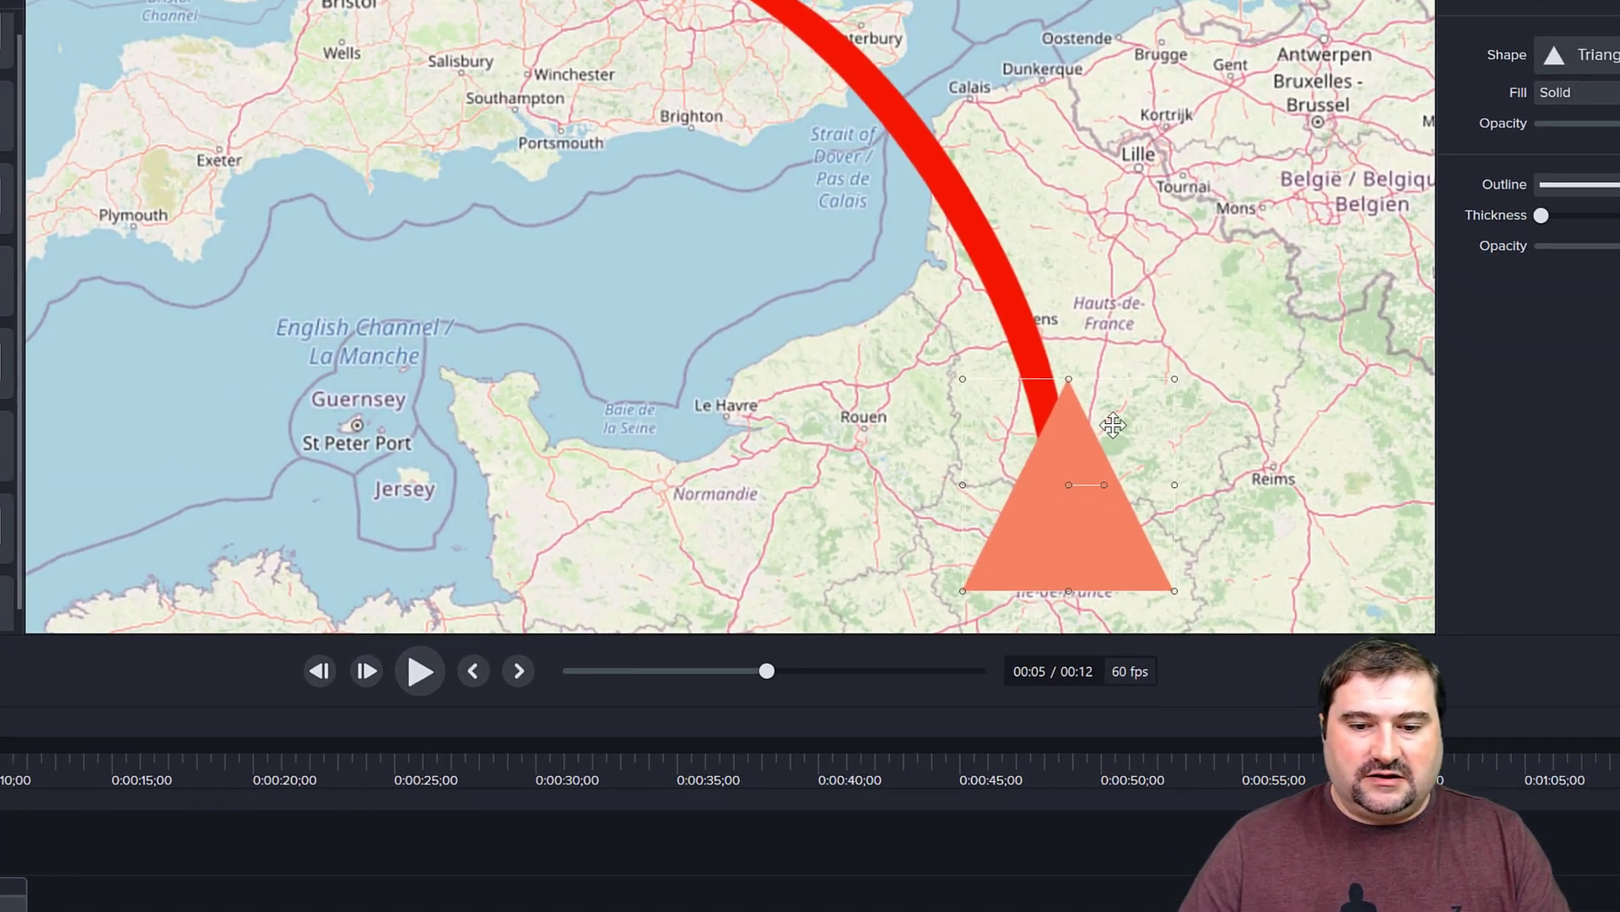
pyautogui.moveTo(1105, 484); pyautogui.dragTo(872, 444)
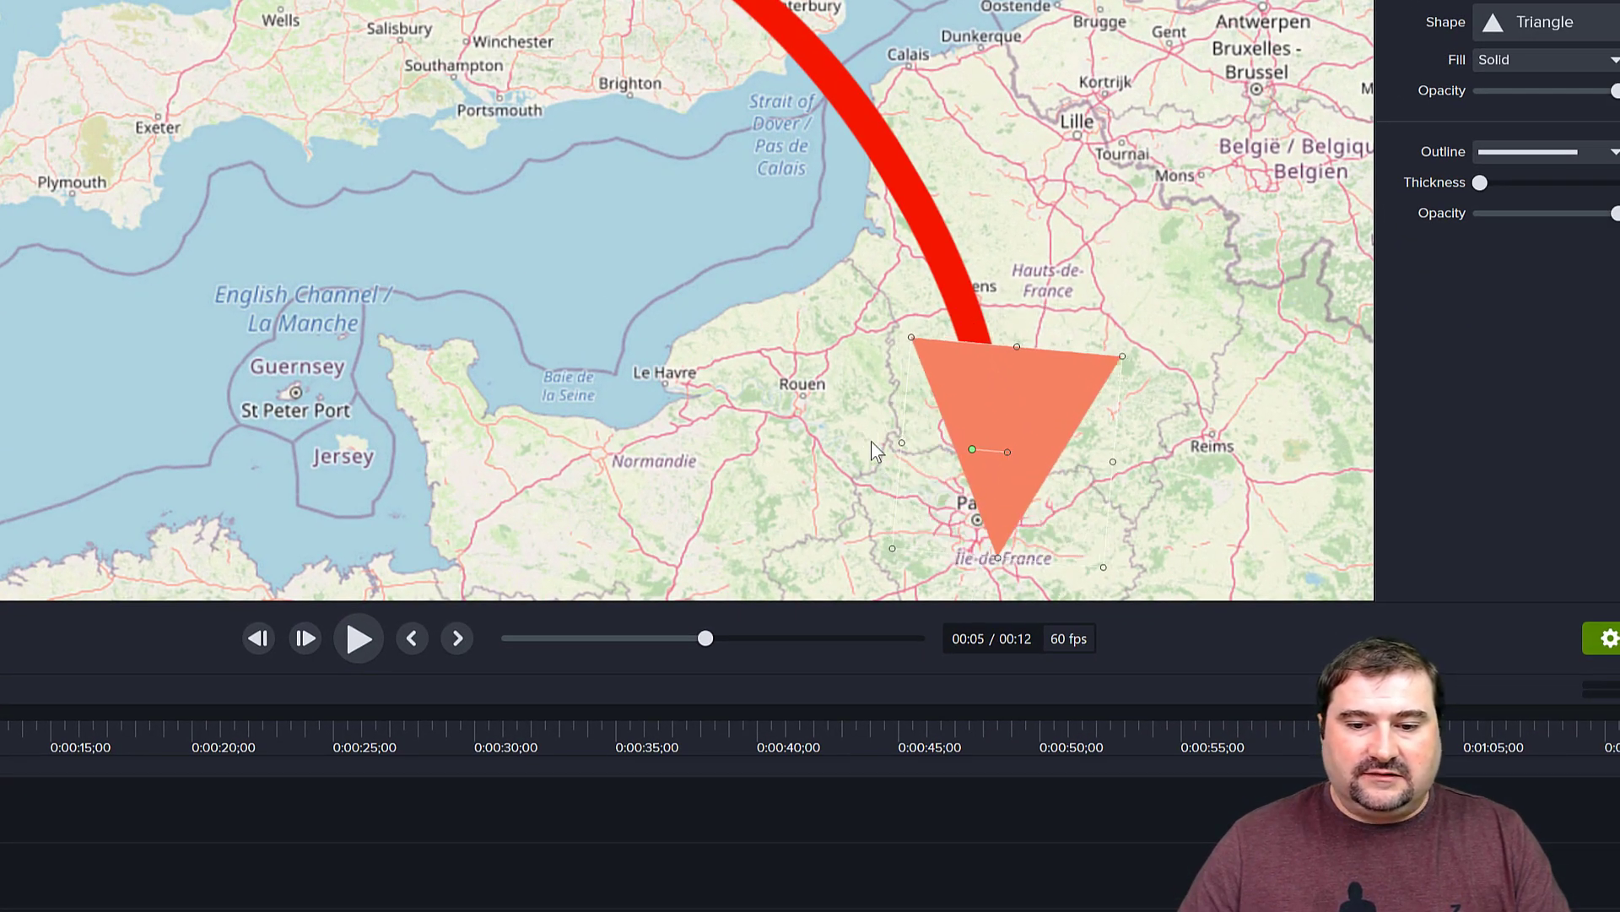
pyautogui.moveTo(1126, 356); pyautogui.dragTo(1052, 471)
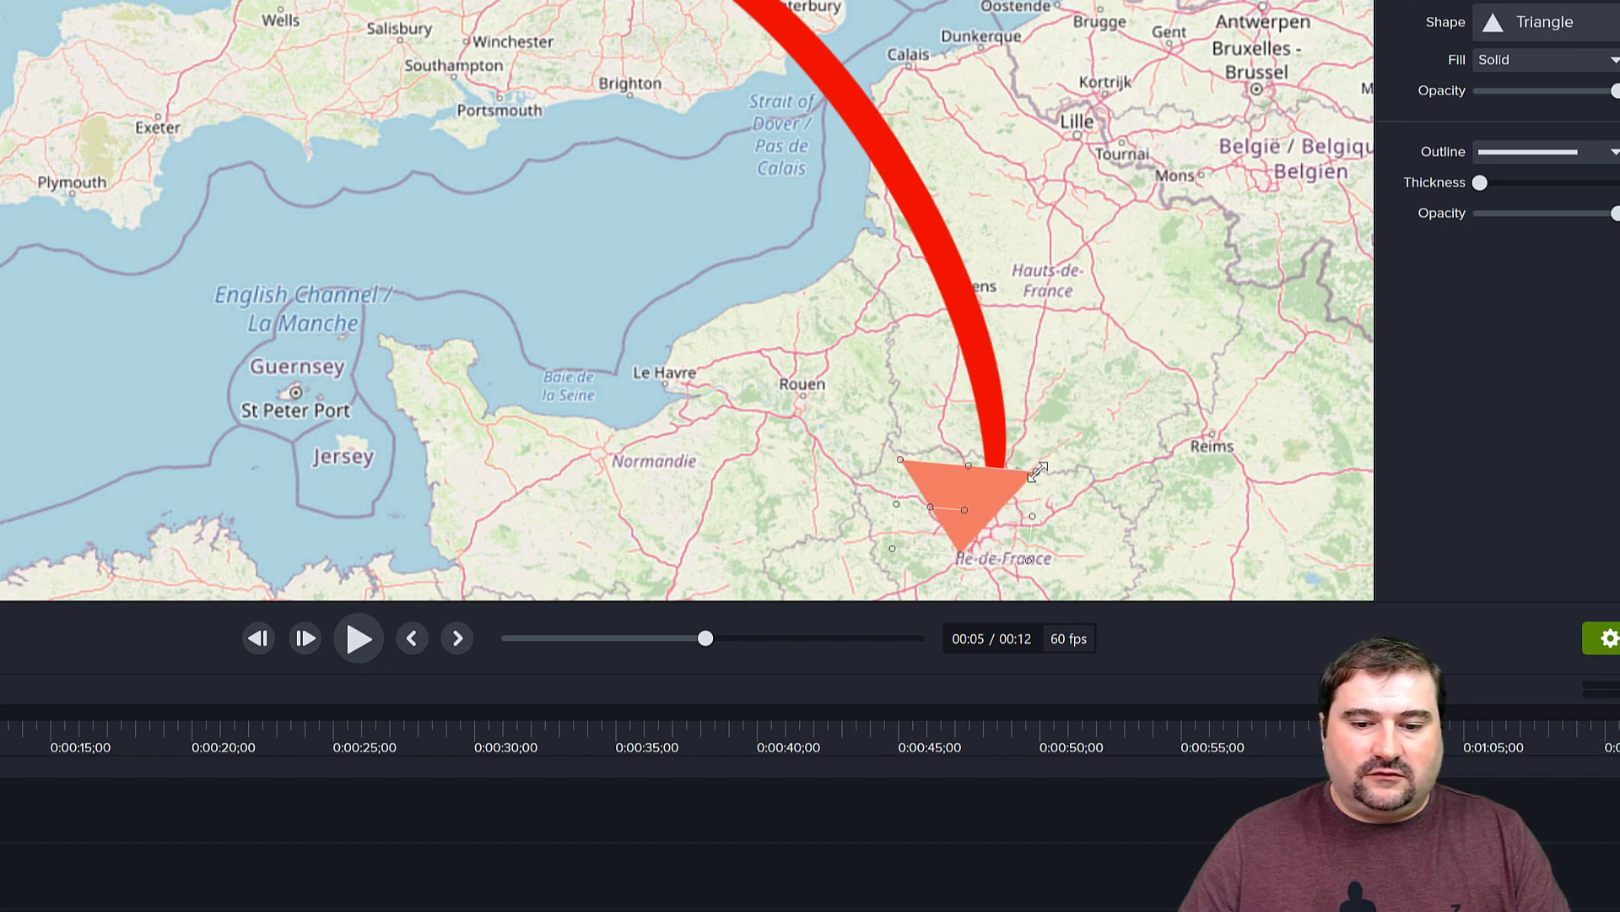
pyautogui.scroll(1, 1006, 501)
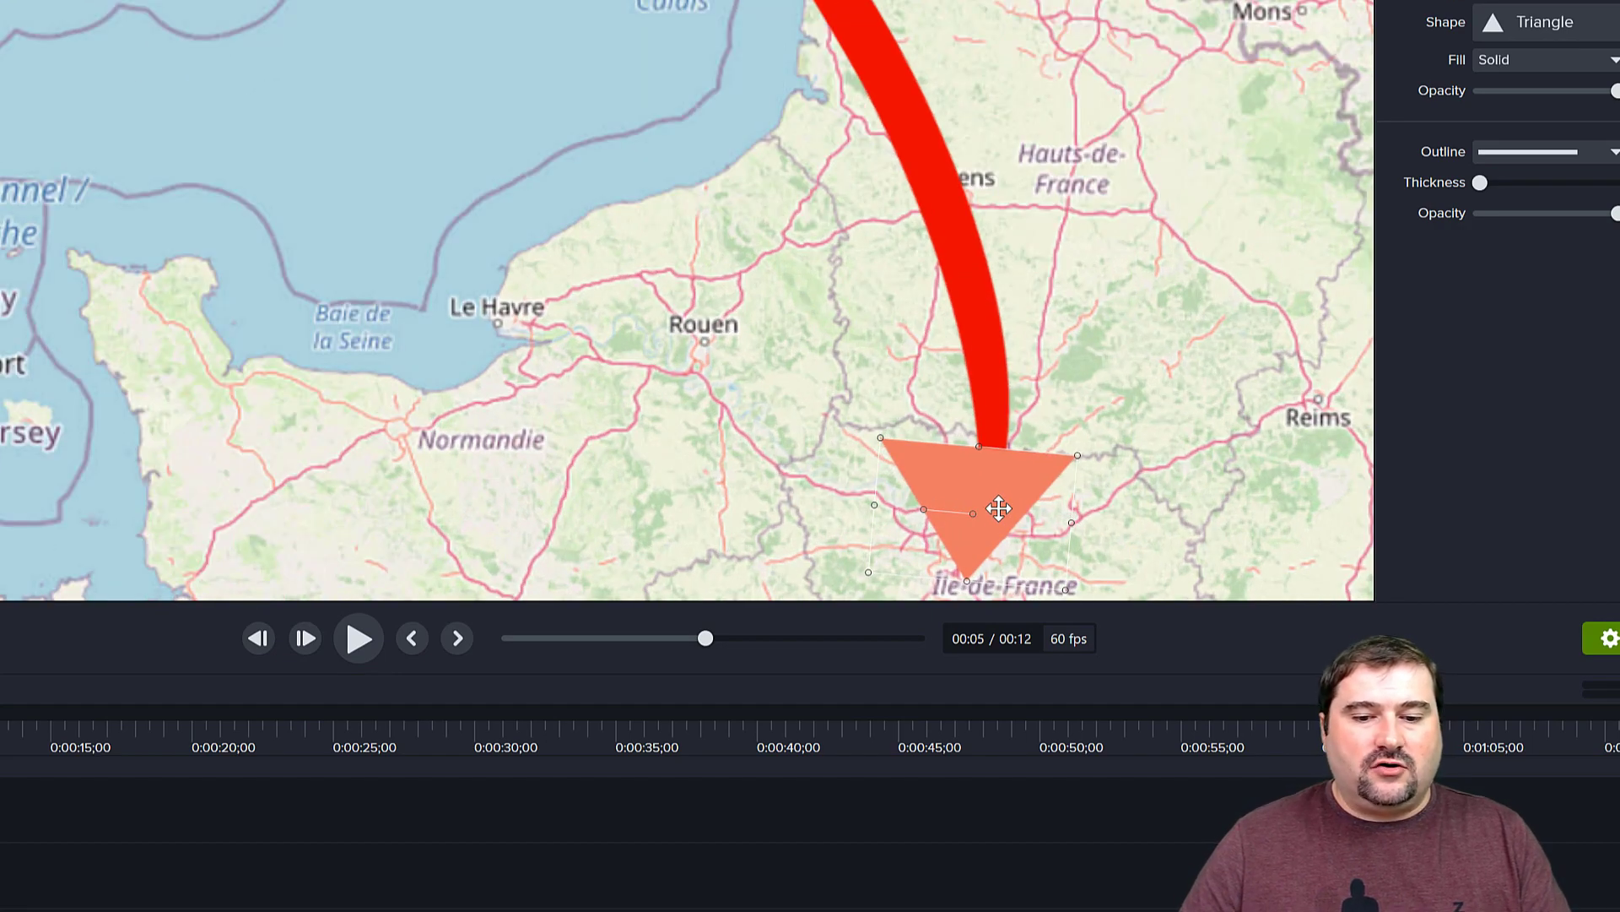
# Scale down the triangle arrowhead over Paris to suit the width of the red arc.
pyautogui.moveTo(988, 460); pyautogui.dragTo(946, 225)
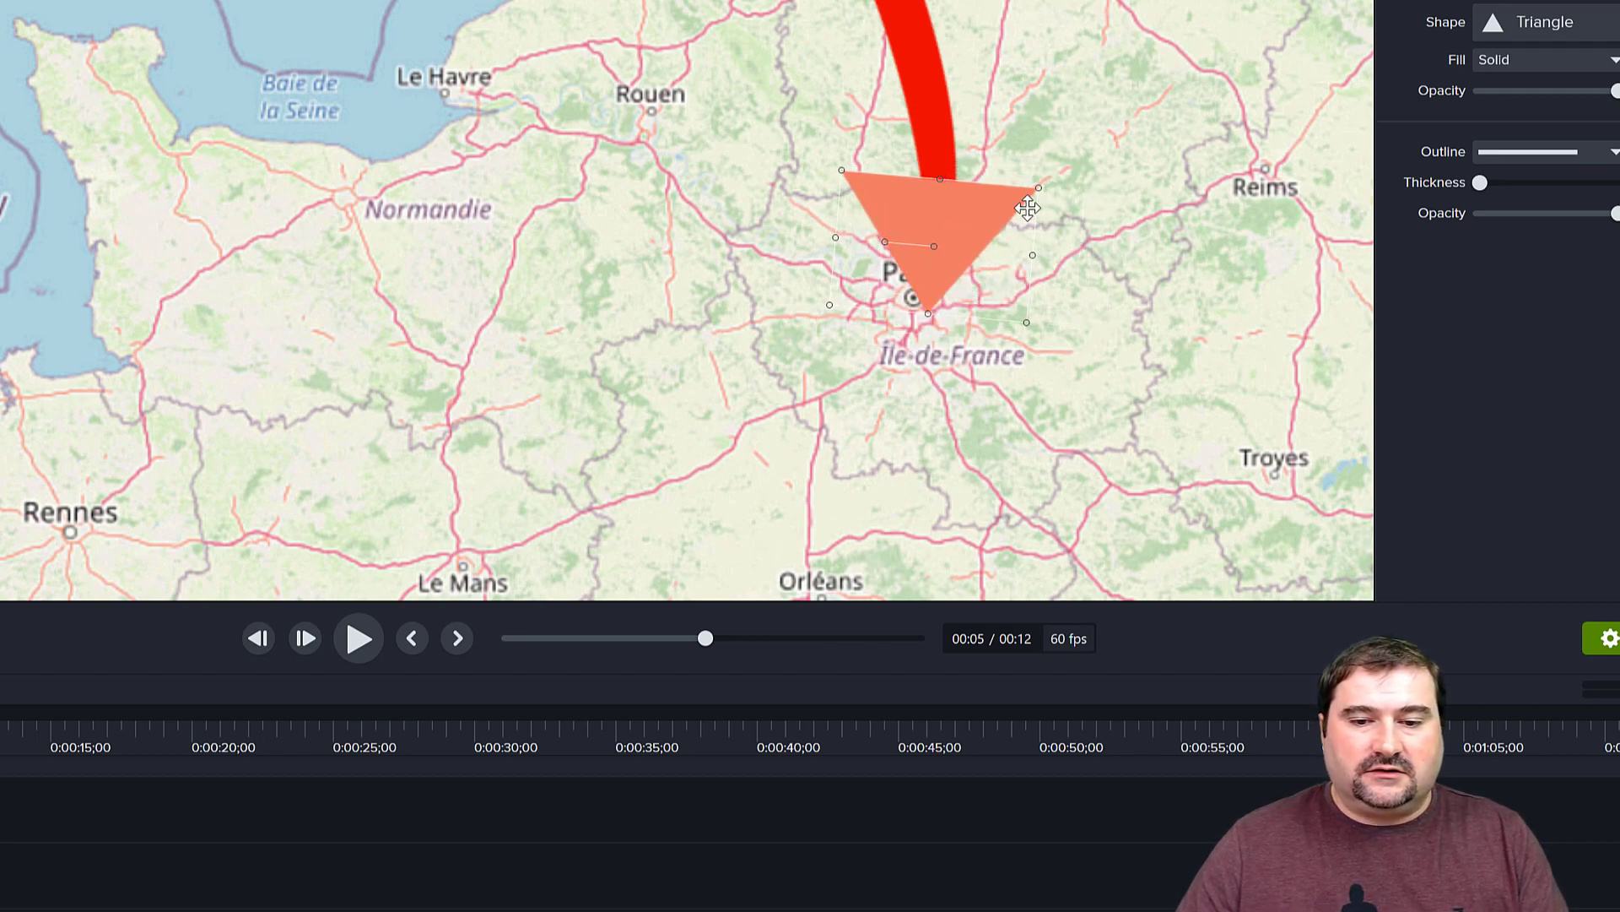
pyautogui.moveTo(1037, 183)
pyautogui.mouseDown()
pyautogui.moveTo(973, 247)
pyautogui.moveTo(975, 225)
pyautogui.mouseUp()
# Fill the triangle with the red sampled from the arc and narrow it to a width of 47.
pyautogui.click(1606, 169)
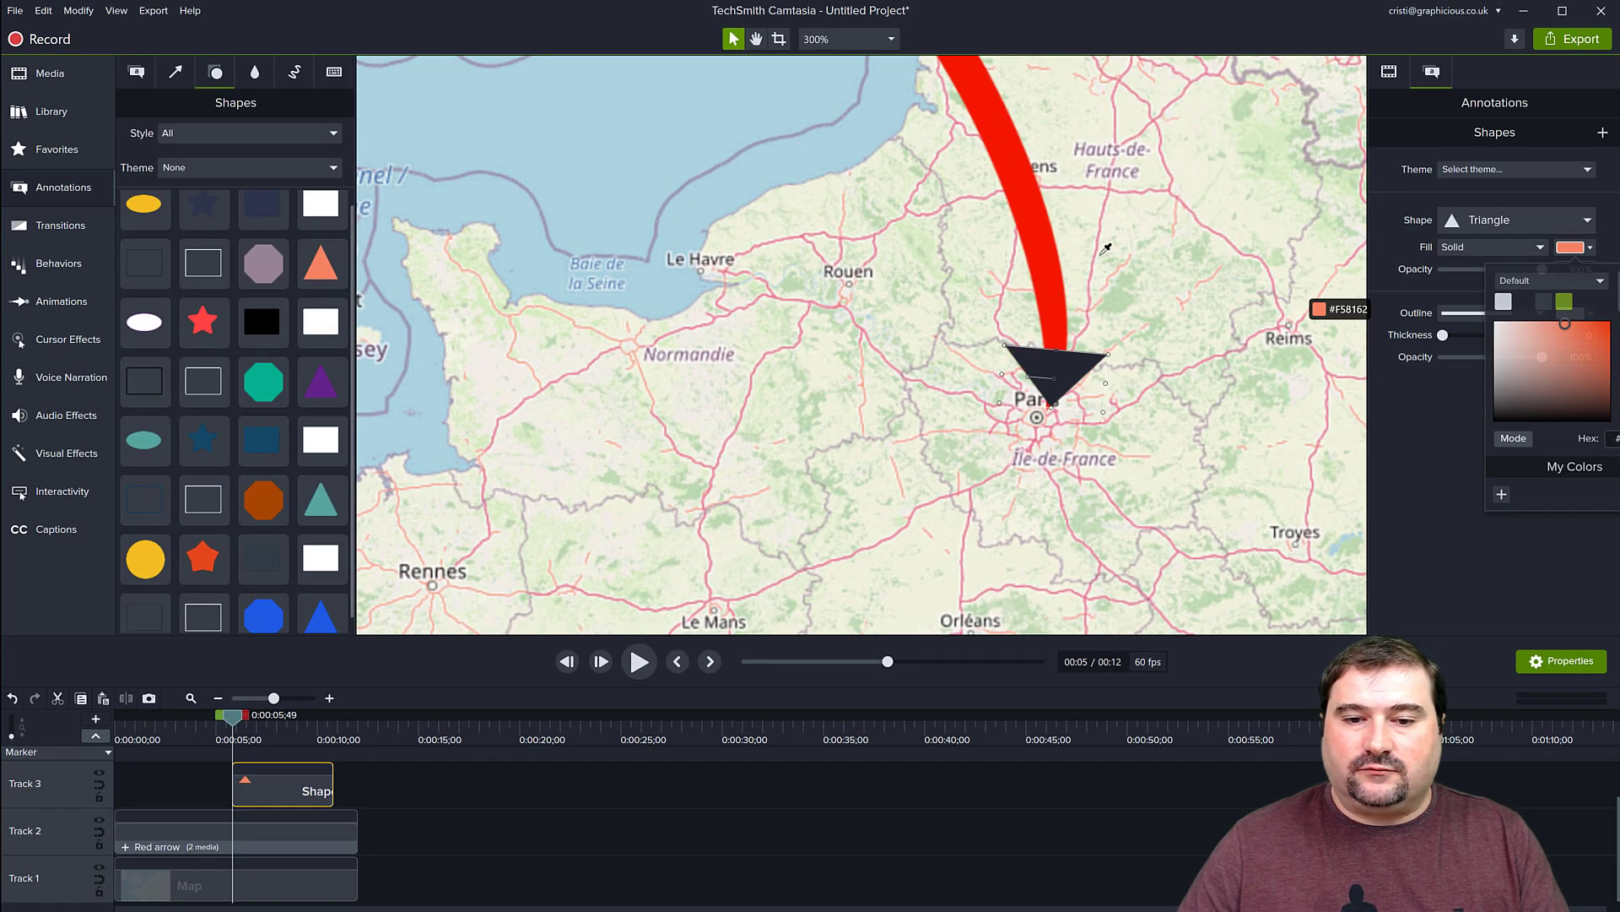
pyautogui.click(1055, 294)
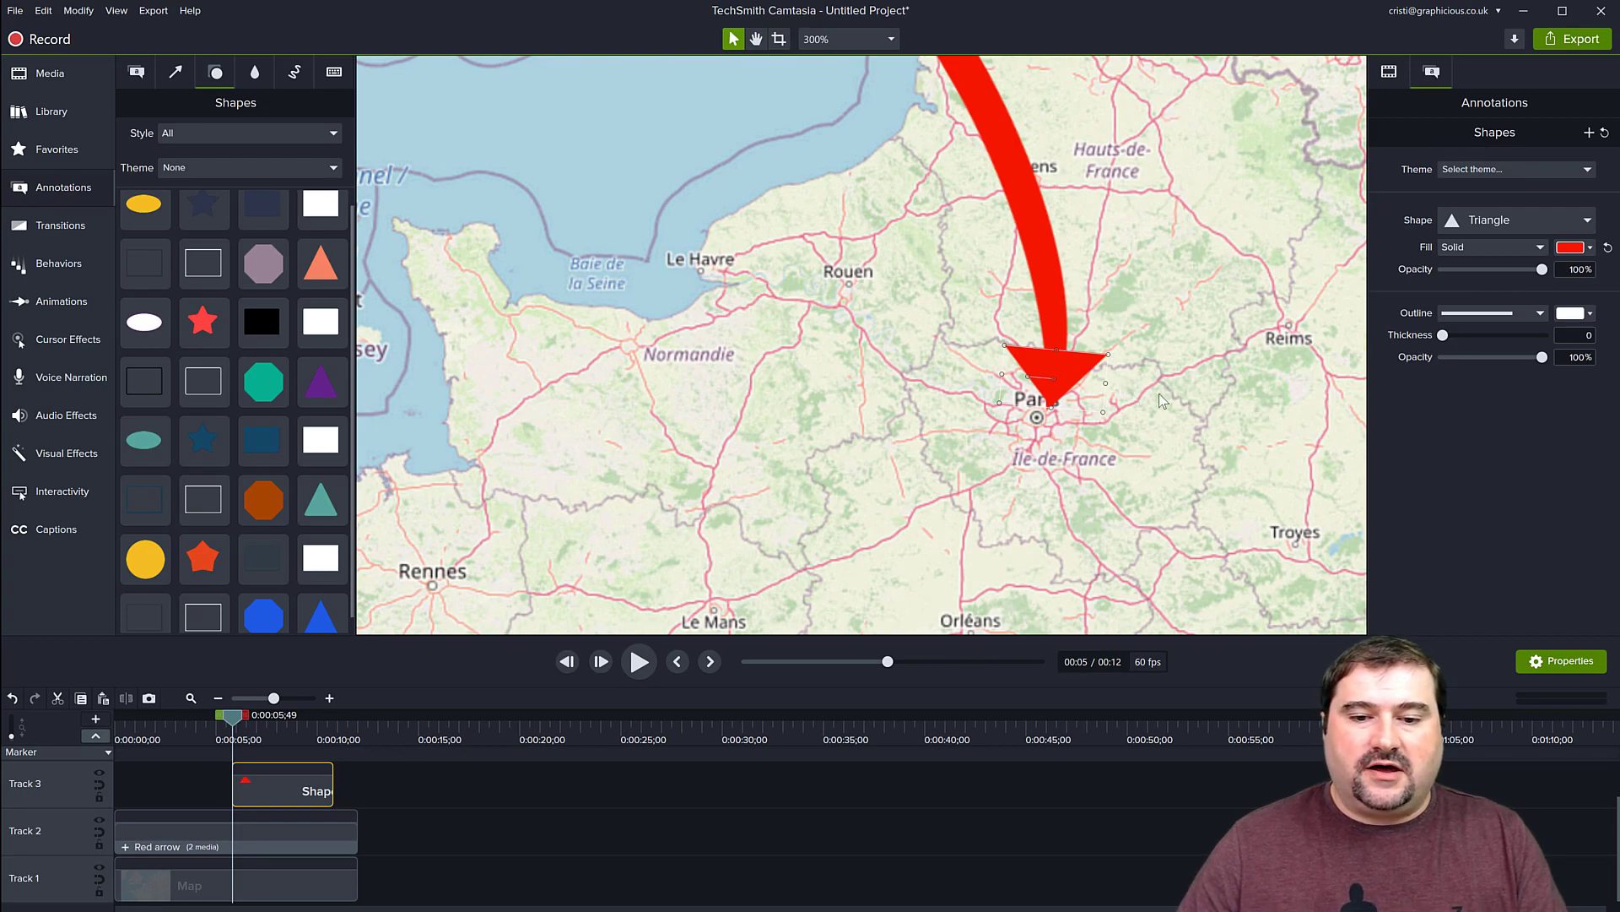
pyautogui.moveTo(1106, 384); pyautogui.dragTo(1063, 370)
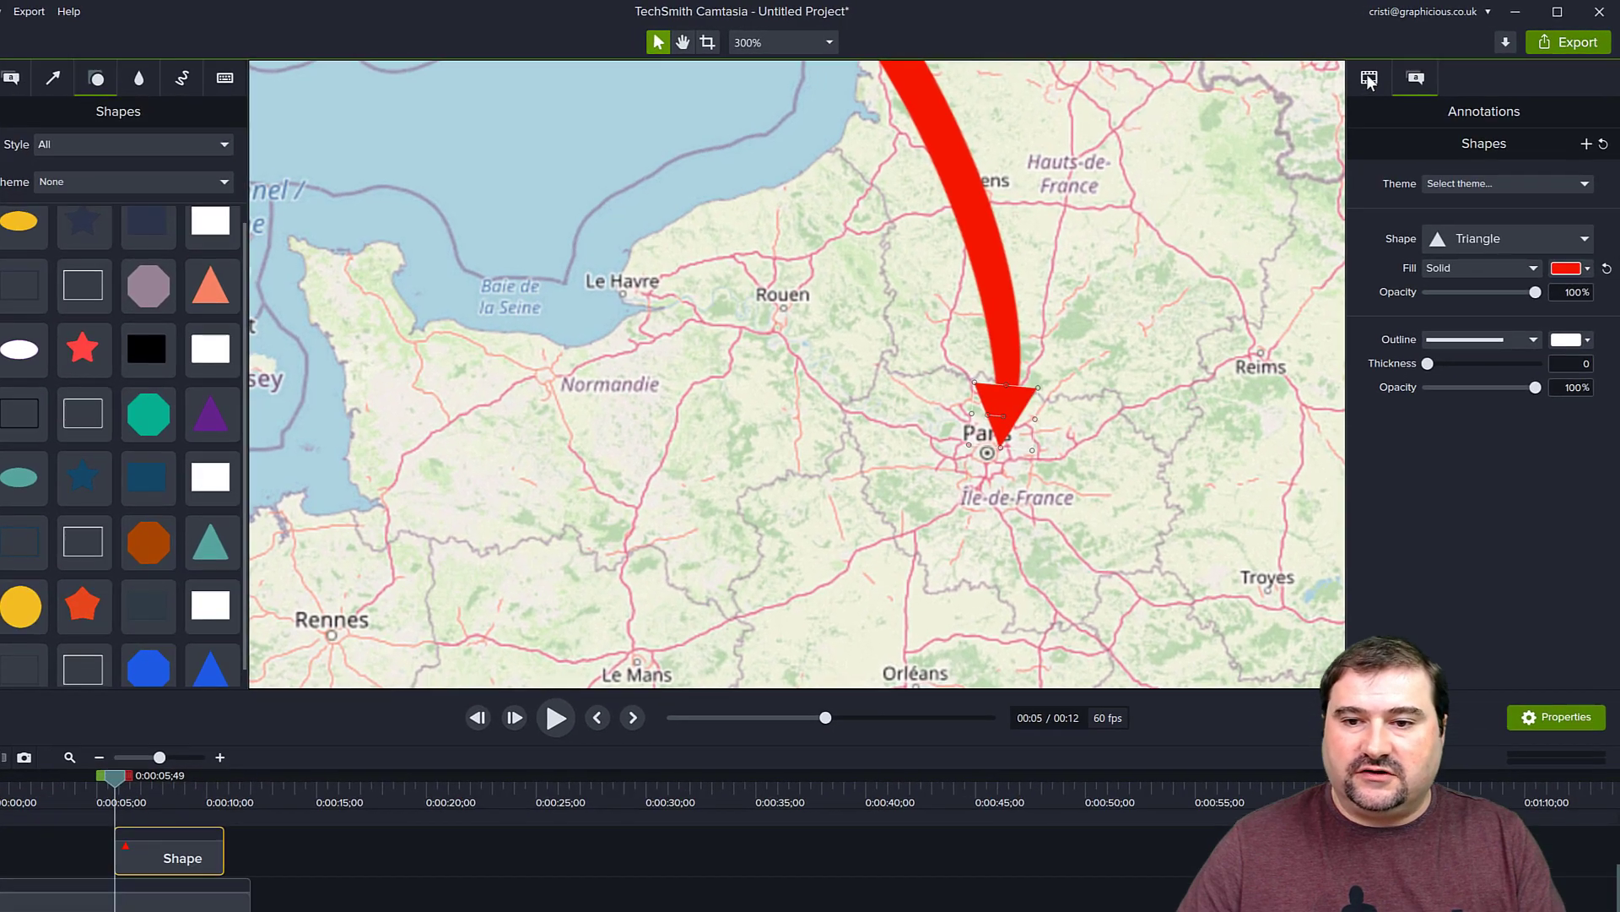
# Set the triangle's Z rotation to -187.1° so the arrowhead follows the end of the arc.
pyautogui.click(1389, 72)
pyautogui.click(1553, 301)
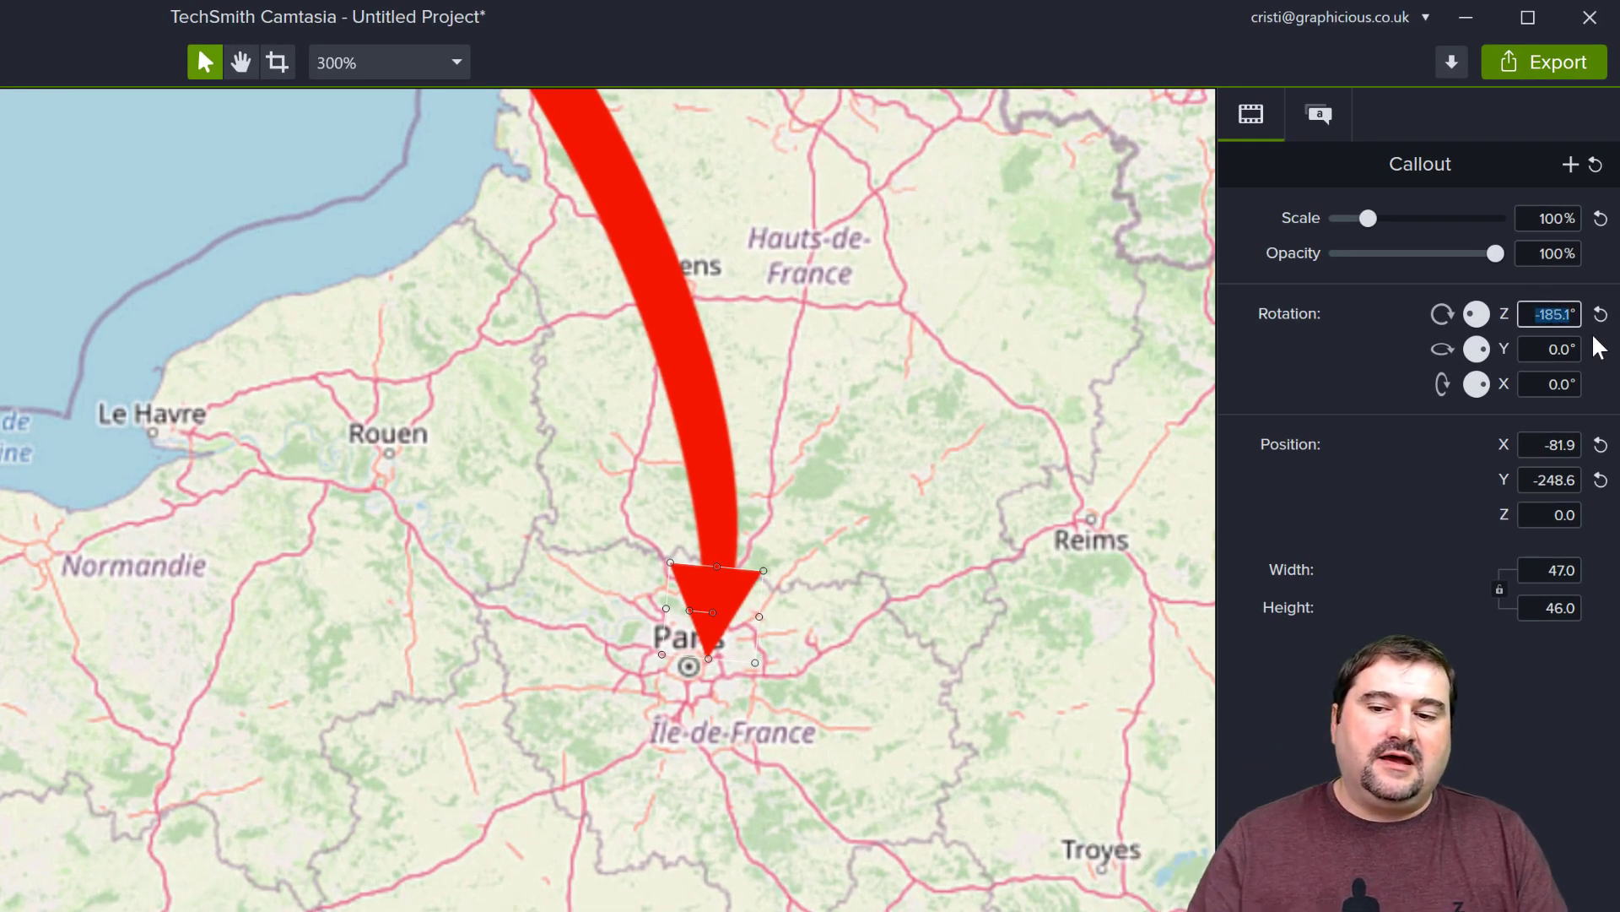
pyautogui.press('Up')
pyautogui.press('Up')
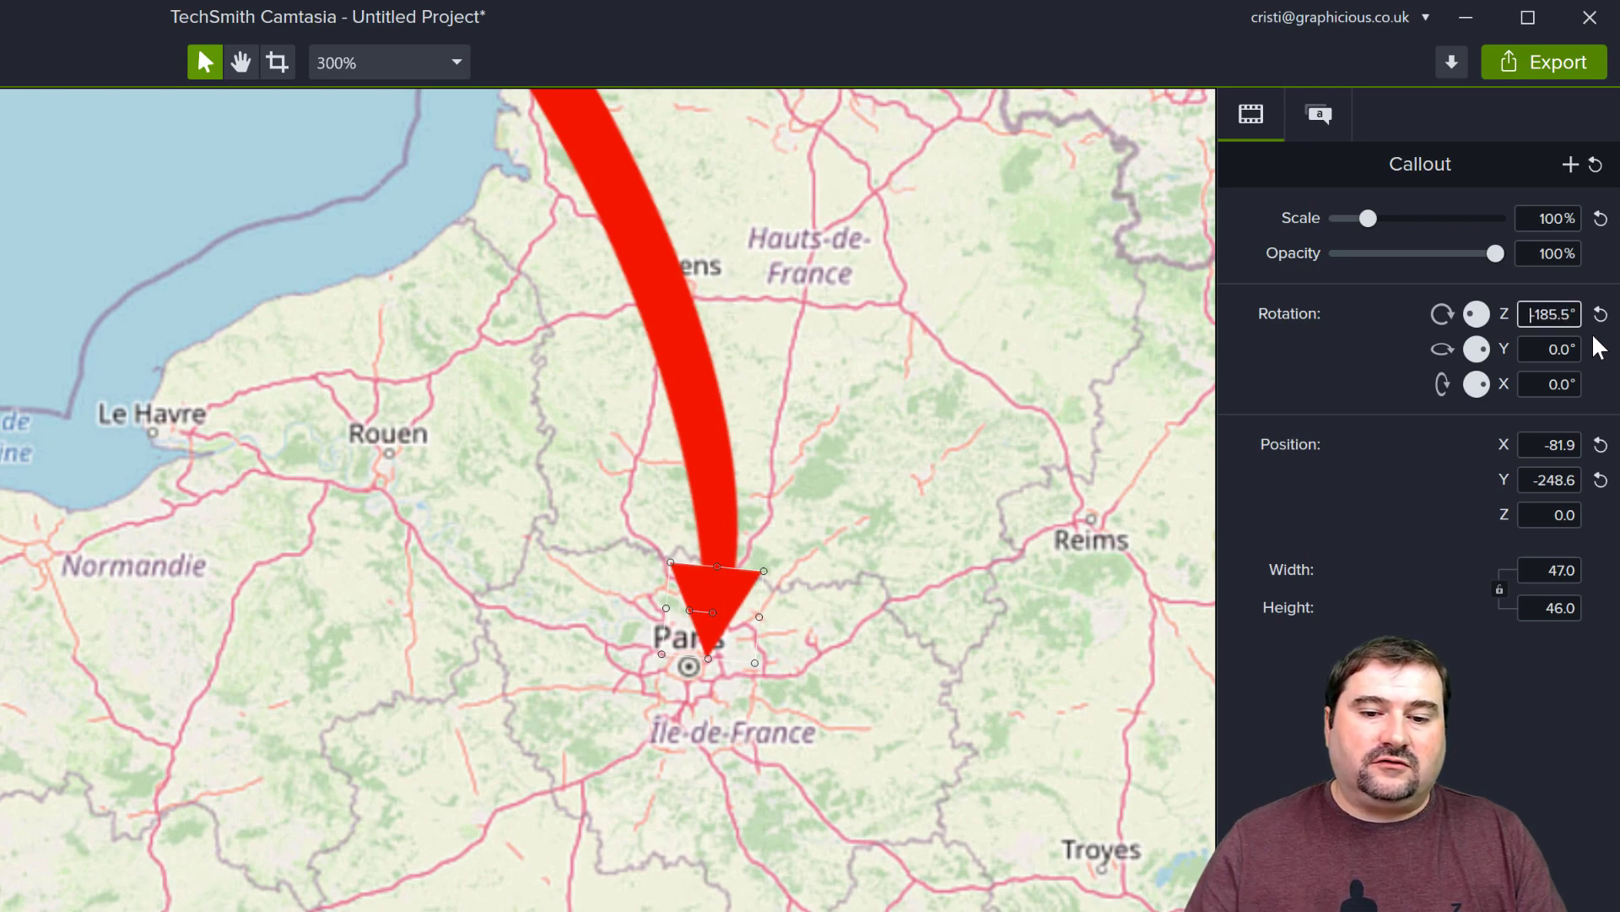
pyautogui.press('Down')
pyautogui.press('Down')
pyautogui.press('Down')
pyautogui.press('Down')
pyautogui.press('Down')
pyautogui.press('Down')
pyautogui.press('Down')
pyautogui.press('Down')
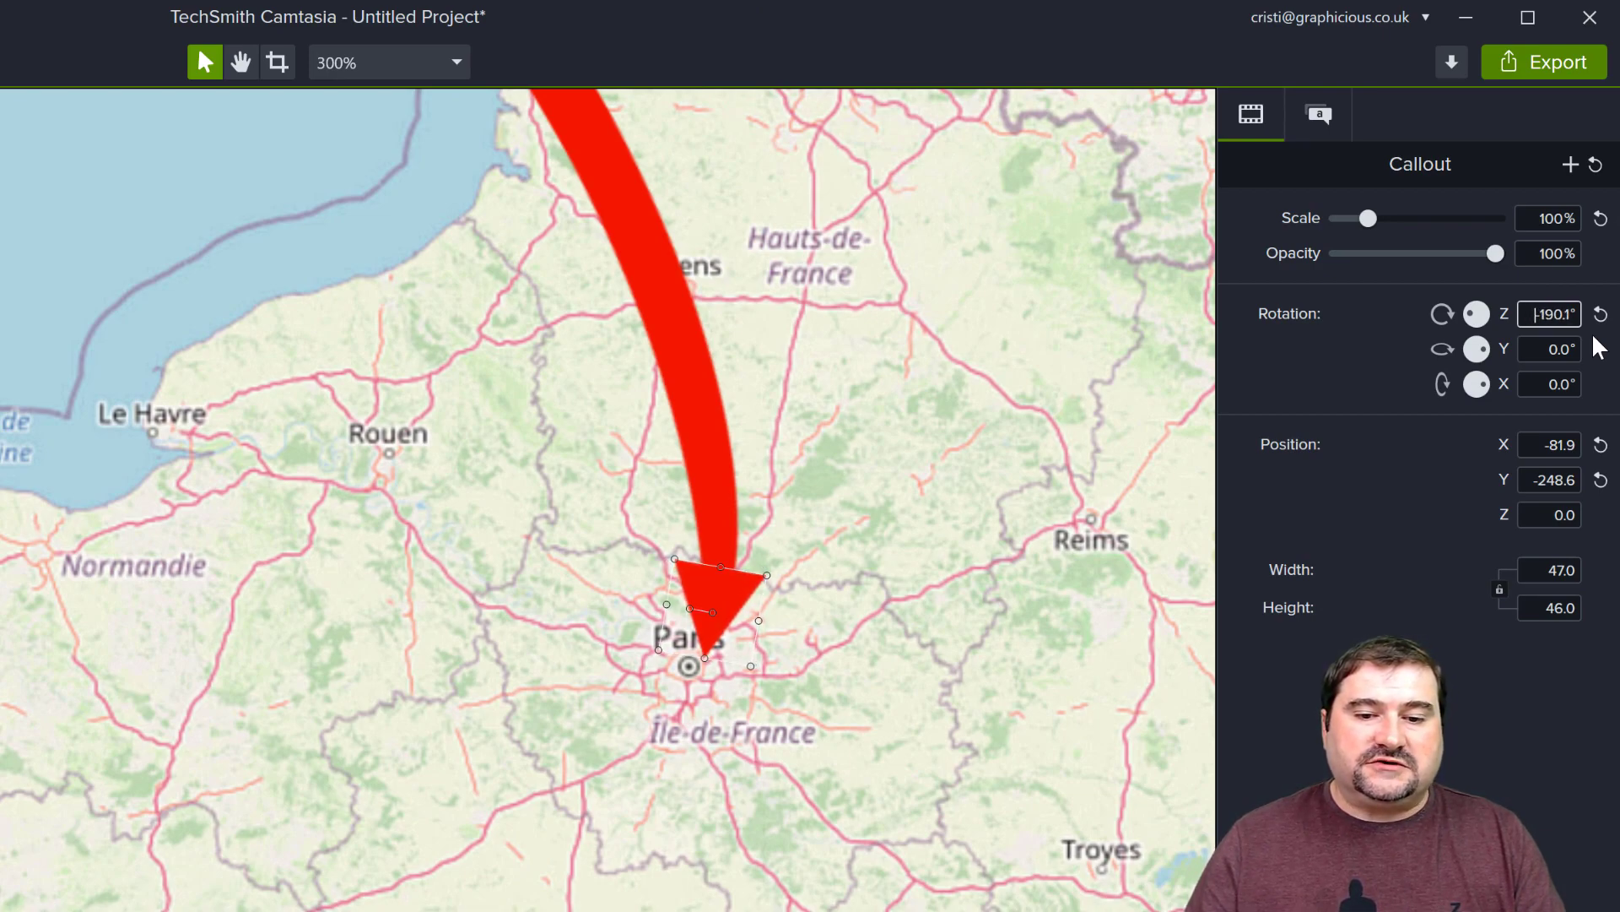
pyautogui.press('Down')
pyautogui.press('Down')
pyautogui.press('Down')
pyautogui.press('Down')
pyautogui.press('Down')
pyautogui.press('Down')
pyautogui.press('Down')
pyautogui.press('Down')
pyautogui.press('Down')
pyautogui.press('Down')
pyautogui.press('Down')
pyautogui.press('Down')
pyautogui.press('Down')
pyautogui.press('Down')
pyautogui.press('Down')
pyautogui.press('Up')
pyautogui.press('Up')
pyautogui.press('Up')
pyautogui.press('Up')
pyautogui.press('Up')
pyautogui.press('Up')
pyautogui.press('Up')
pyautogui.press('Up')
pyautogui.press('Up')
pyautogui.press('Up')
pyautogui.press('Up')
pyautogui.press('Up')
pyautogui.press('Up')
pyautogui.press('Up')
pyautogui.press('Up')
pyautogui.press('Up')
pyautogui.press('Up')
pyautogui.press('Up')
pyautogui.press('Up')
pyautogui.press('Up')
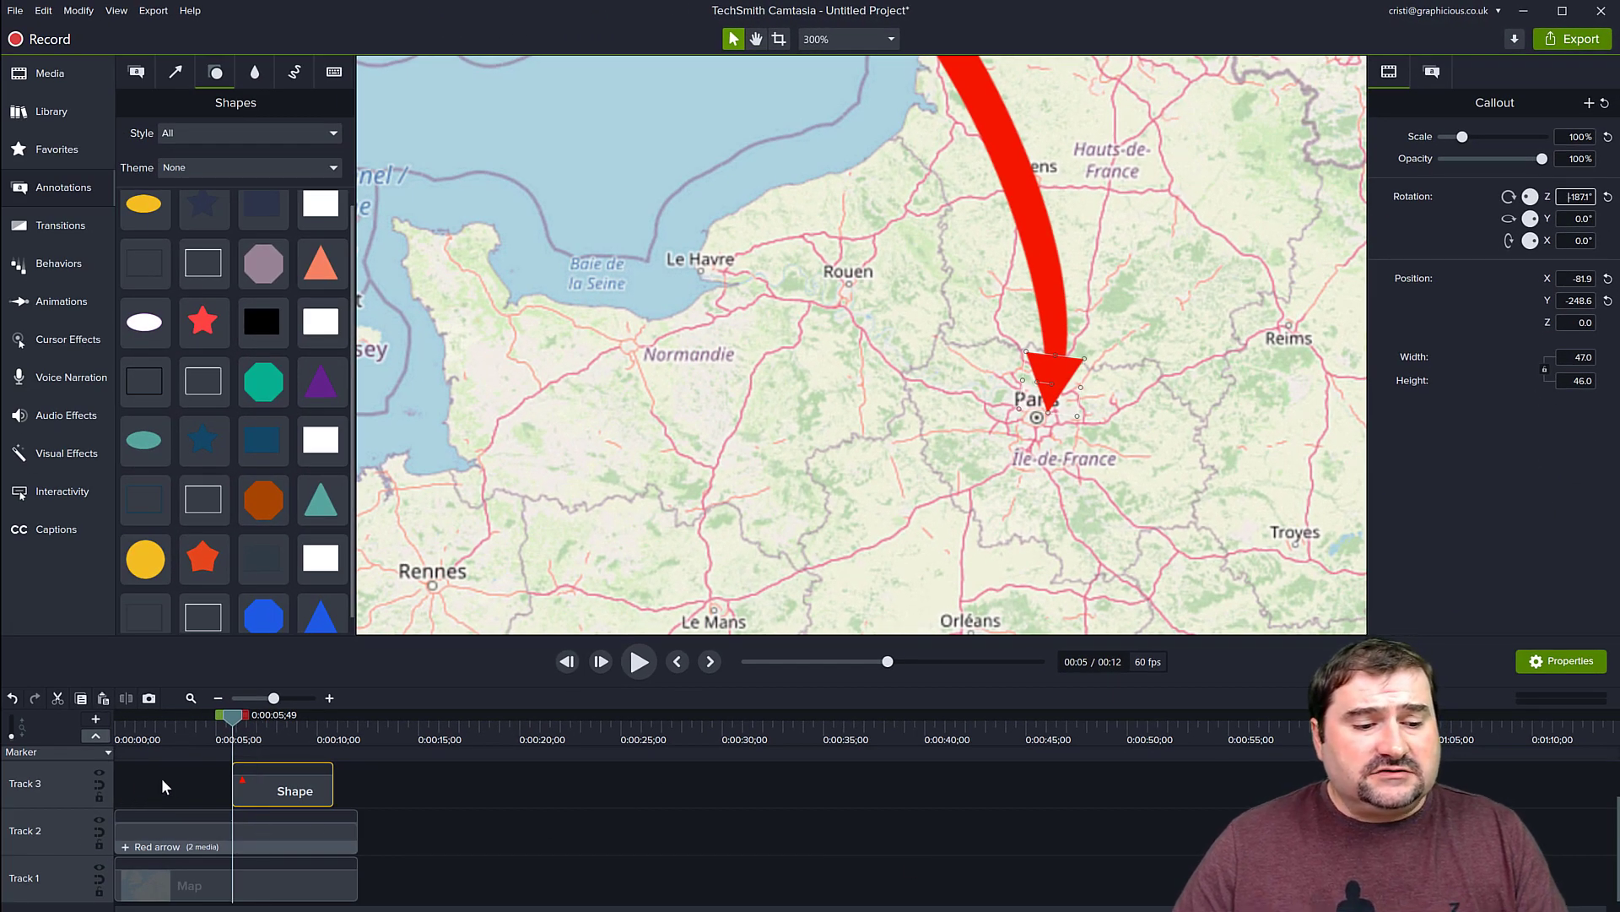
# Stretch the Track 3 triangle clip to the full length of the Red arrow clip and group the two clips.
pyautogui.moveTo(232, 786); pyautogui.dragTo(301, 832)
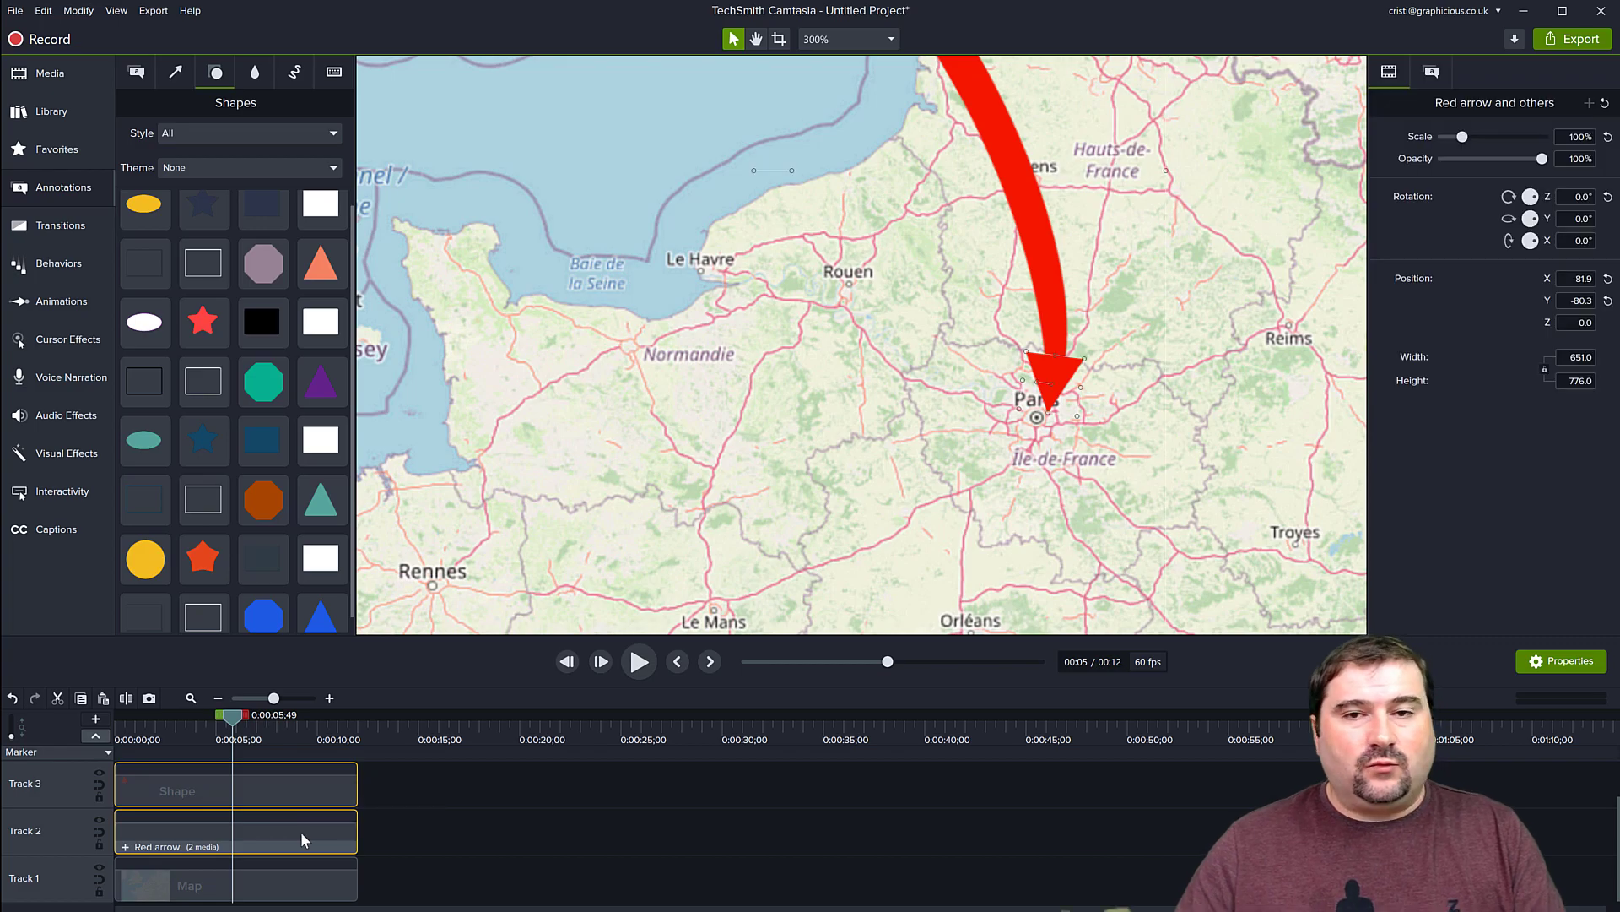
pyautogui.hotkey('ctrl', 'g')
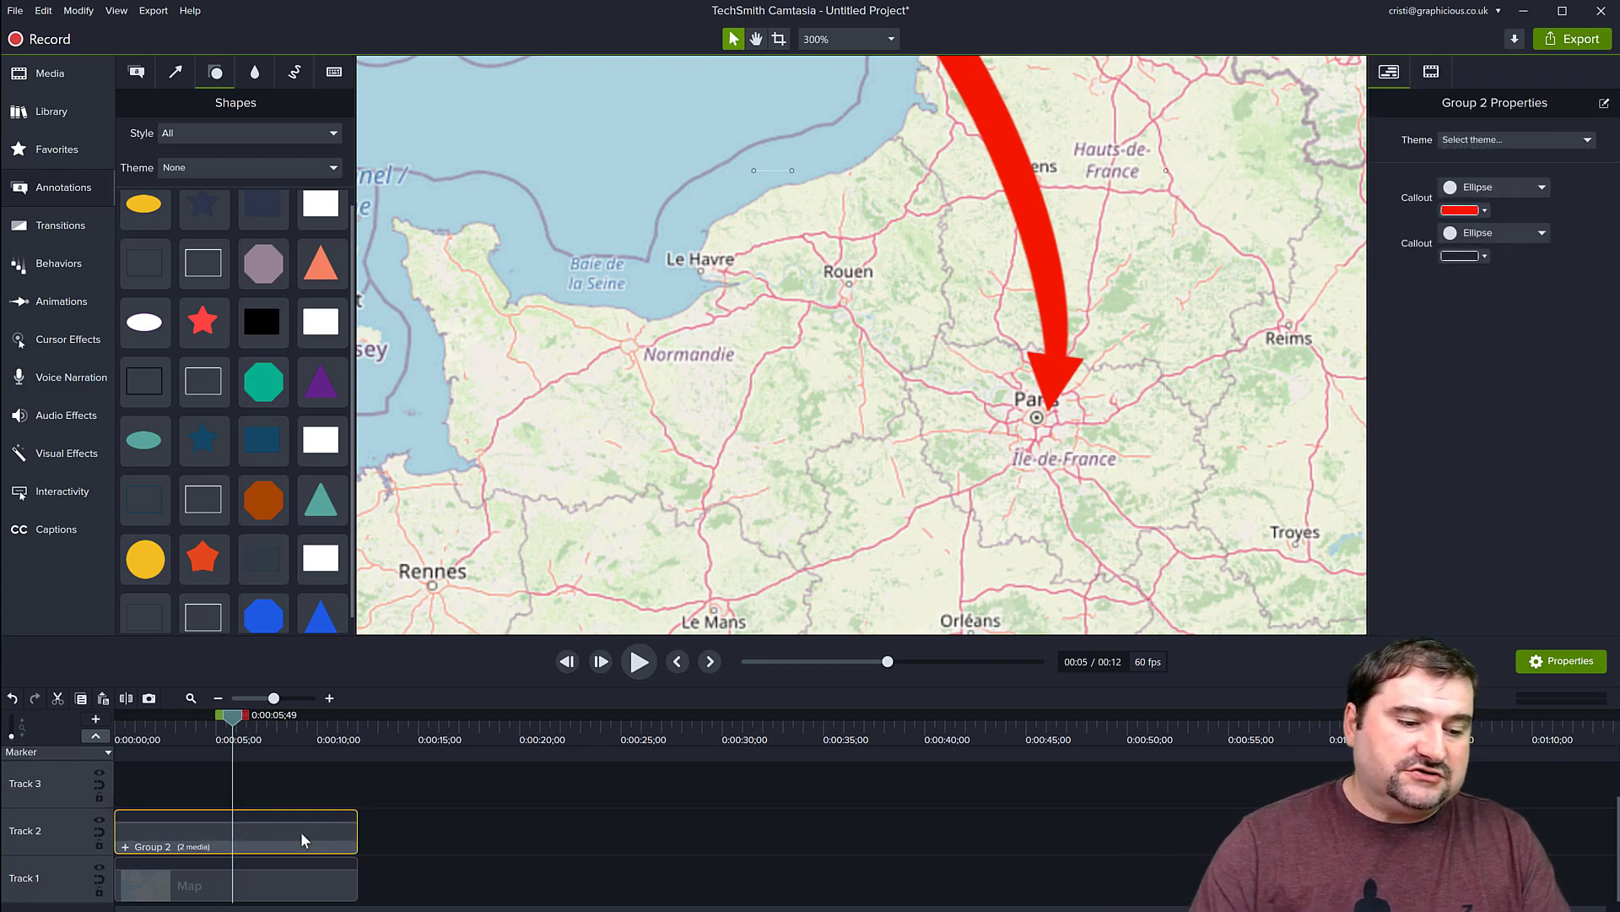
# Rename the new group on Track 2 "Red arrow".
pyautogui.rightClick(148, 844)
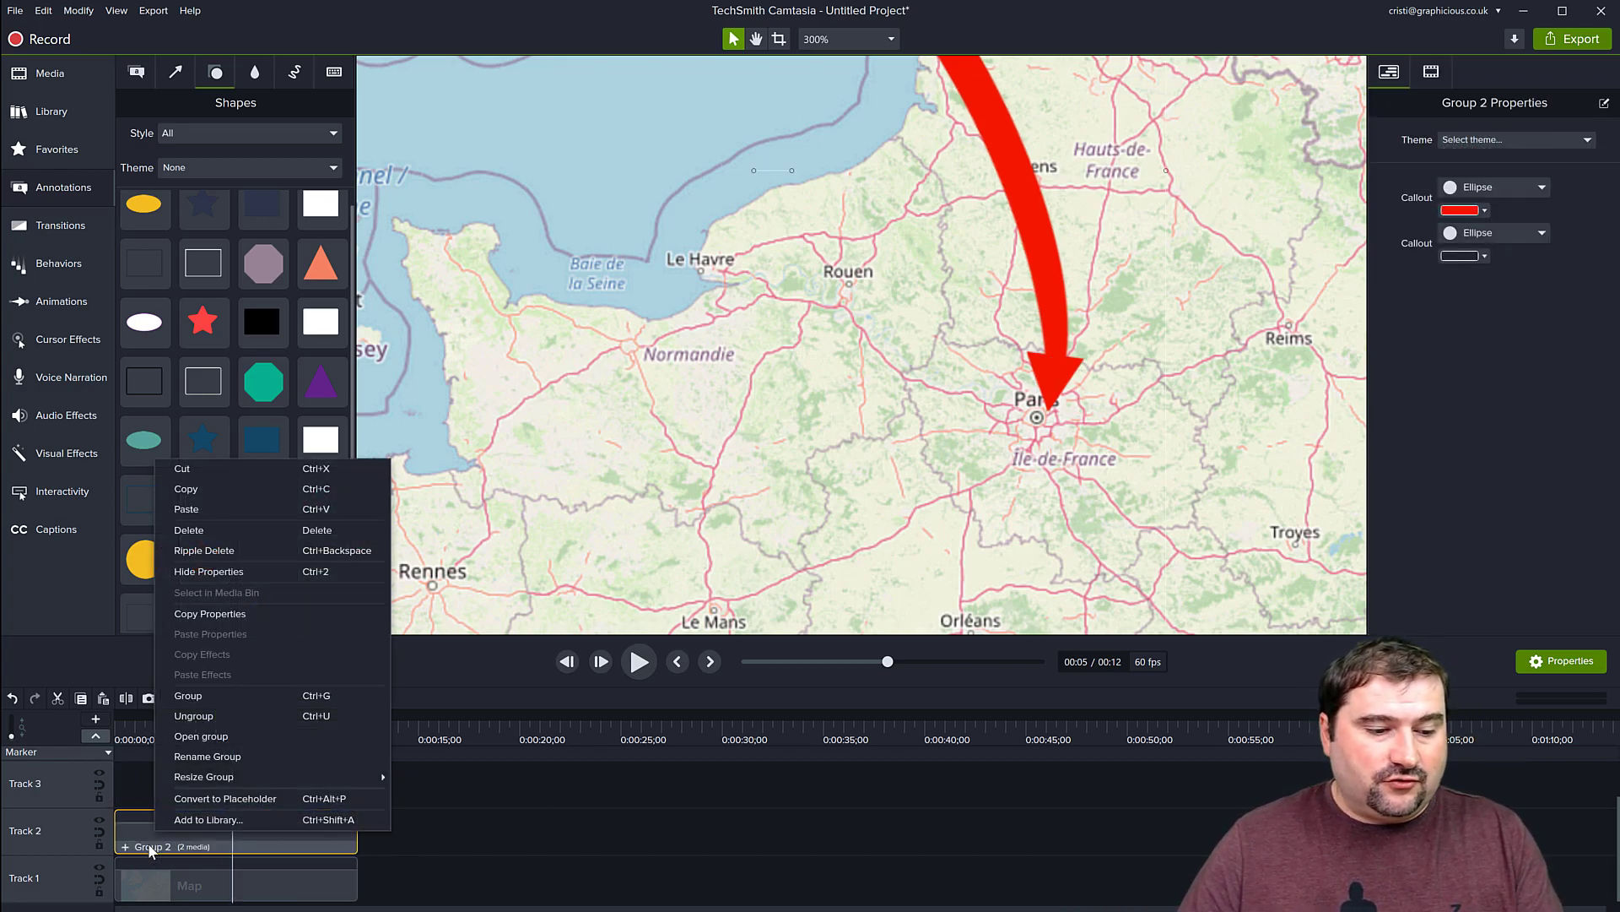
pyautogui.click(195, 755)
pyautogui.write('Red arrow')
pyautogui.press('Return')
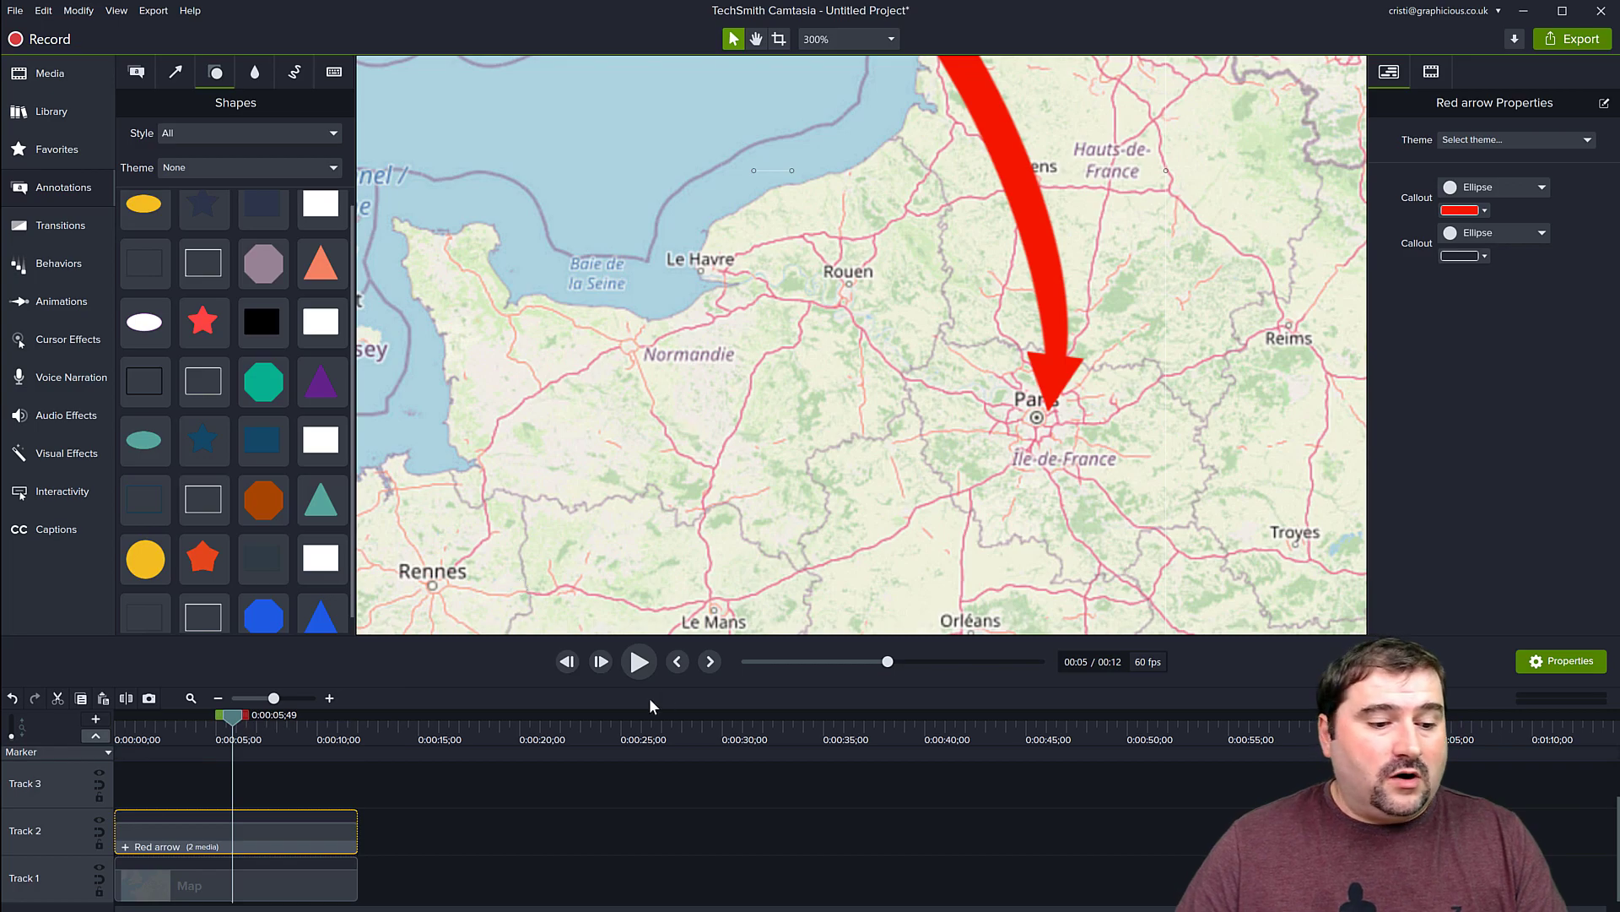
# Try moving the grouped red arrow across the map and undo the changes.
pyautogui.scroll(-3, 683, 524)
pyautogui.moveTo(784, 343); pyautogui.dragTo(988, 198)
pyautogui.hotkey('ctrl', 'z')
pyautogui.hotkey('ctrl', 'z')
pyautogui.hotkey('ctrl', 'z')
pyautogui.hotkey('ctrl', 'z')
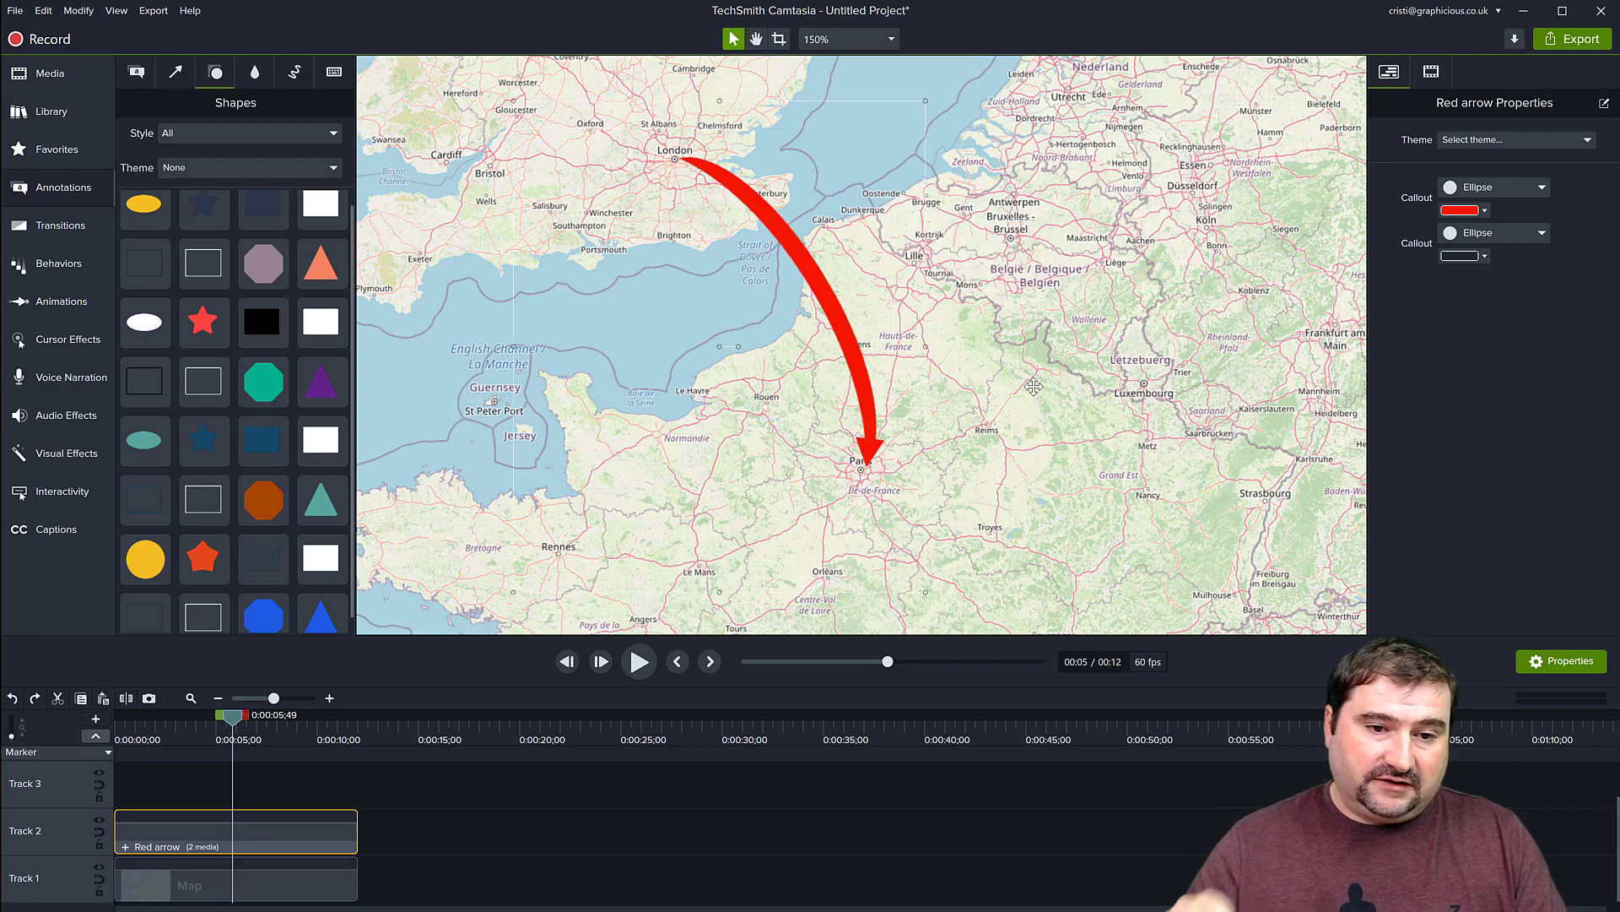
# Nudge the grouped red arrow so it starts at London and its tip meets Paris.
pyautogui.moveTo(834, 310); pyautogui.dragTo(833, 309)
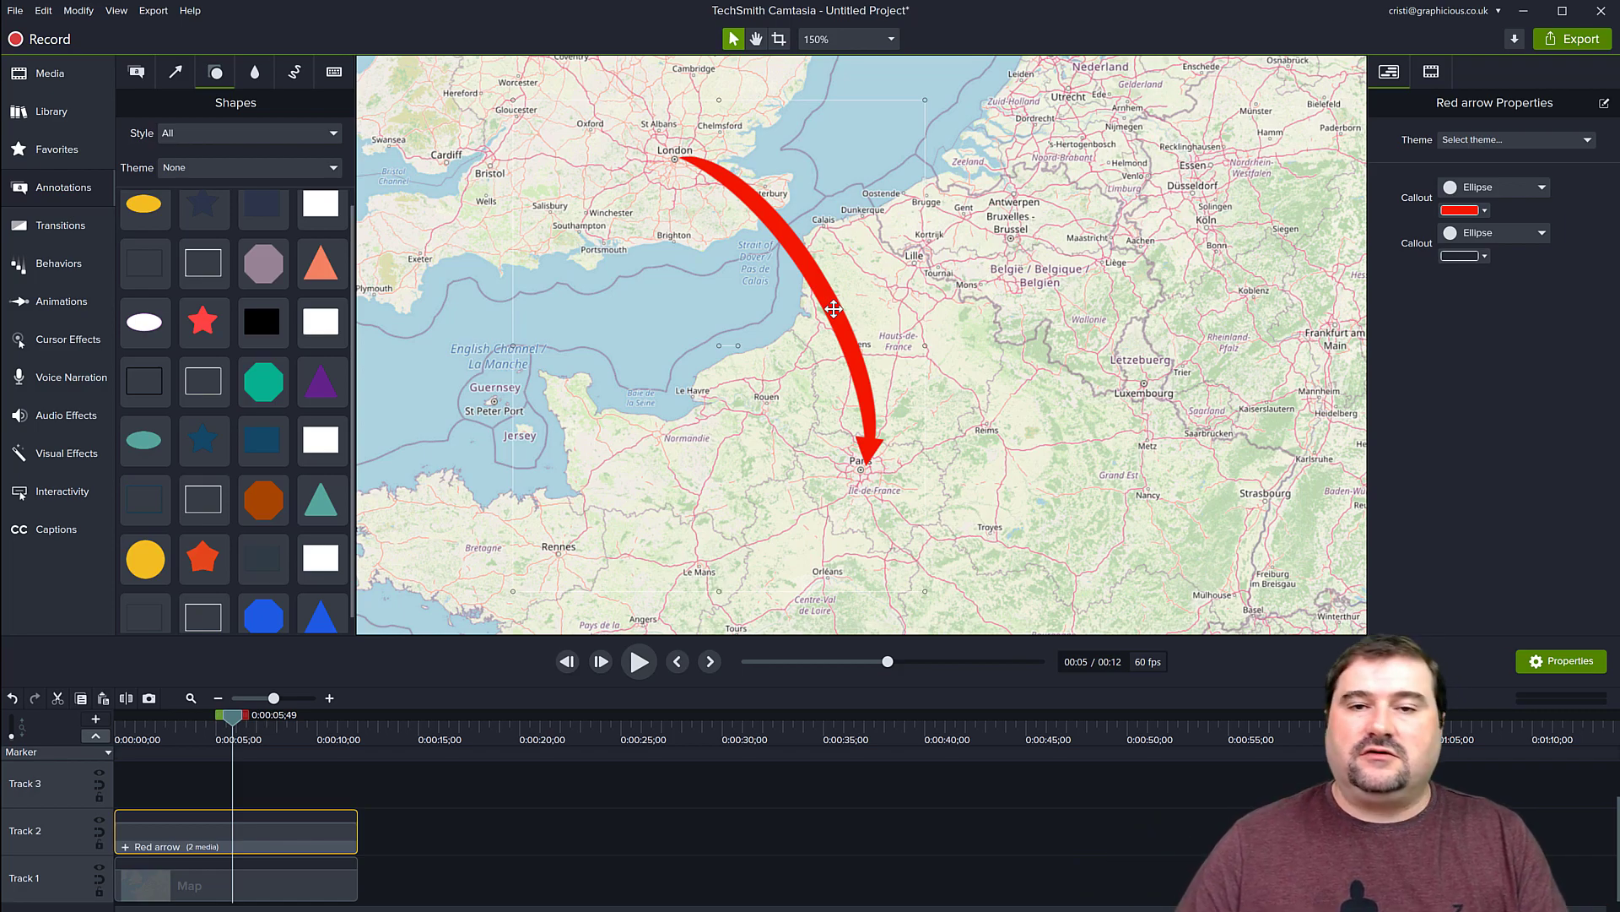
pyautogui.scroll(2, 787, 328)
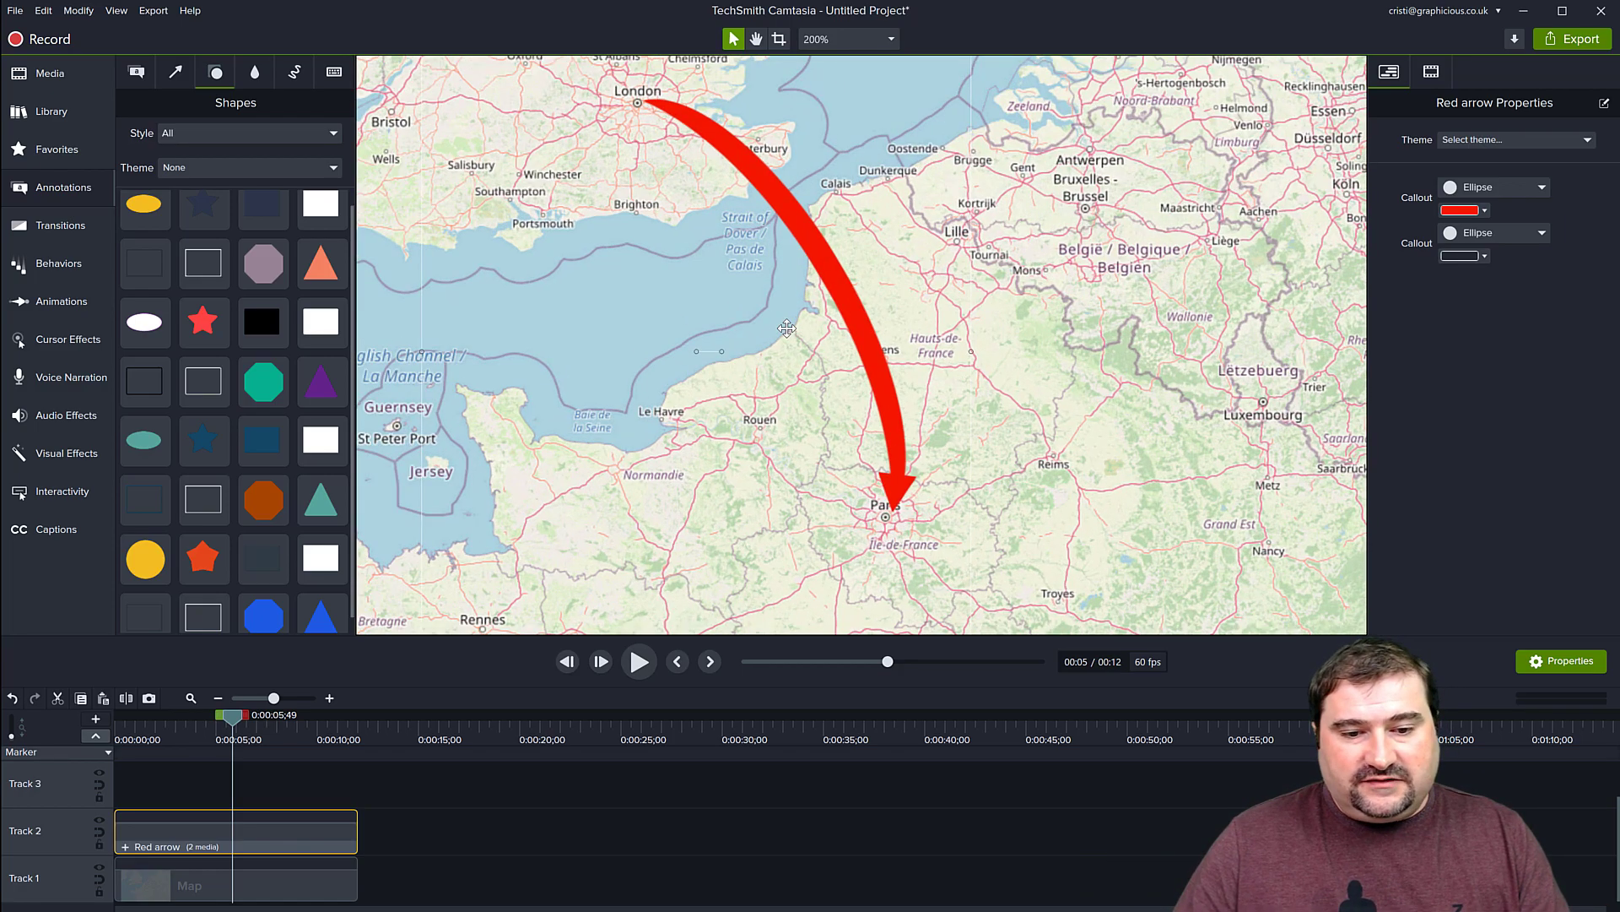
pyautogui.moveTo(861, 340); pyautogui.dragTo(857, 341)
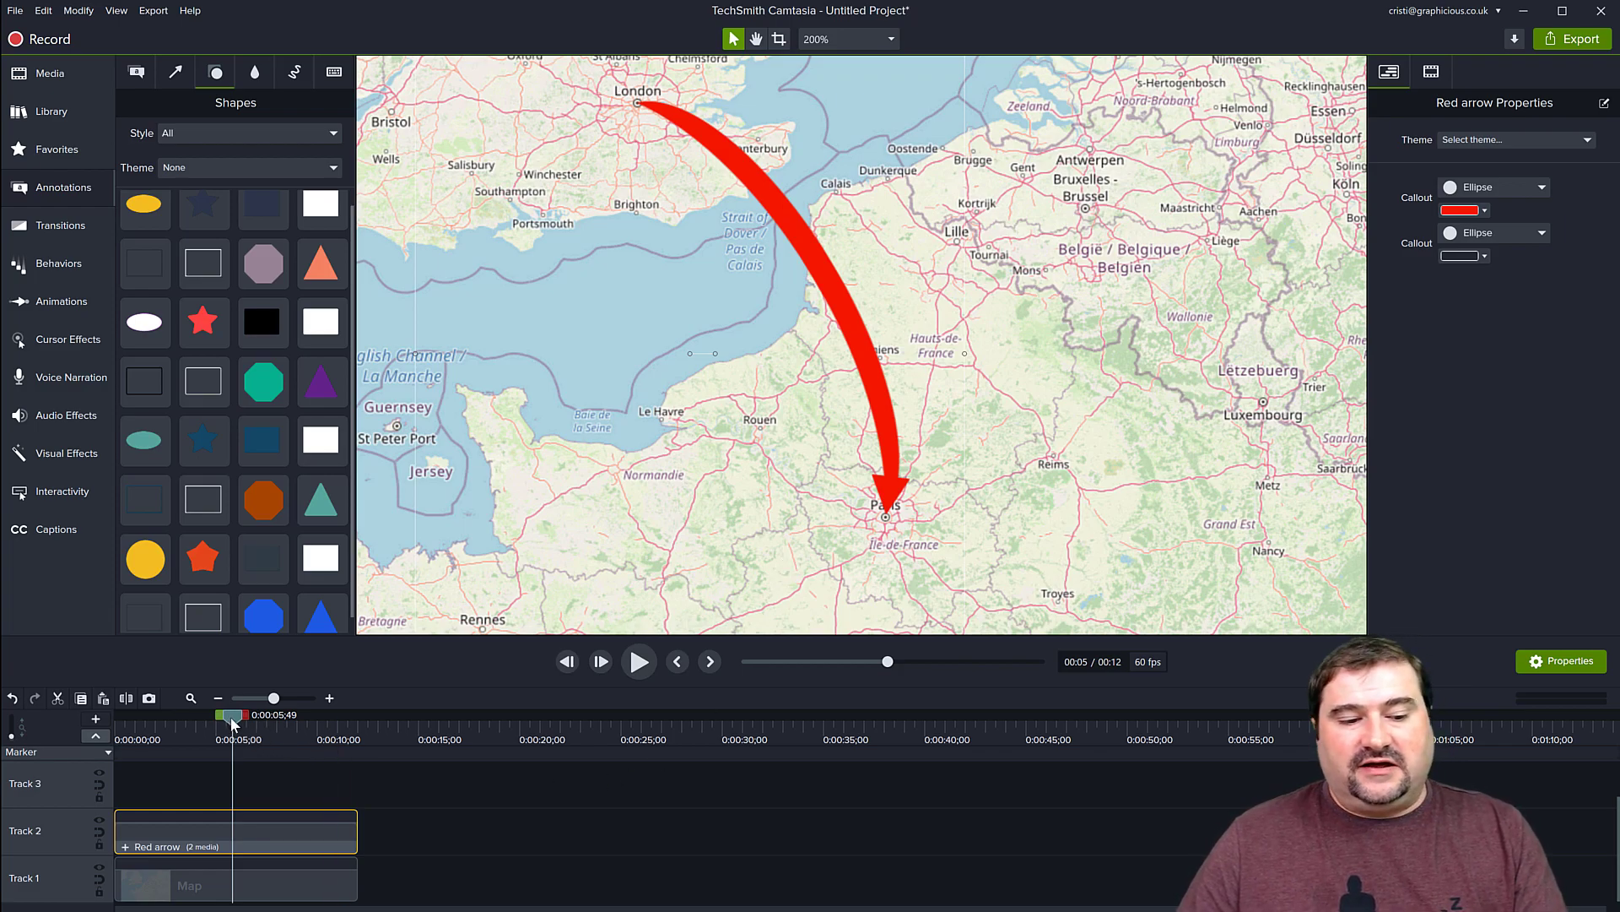
# Add a yellow circle shape to the map and stretch its Track 3 clip to match the Red arrow clip's length.
pyautogui.moveTo(234, 723); pyautogui.dragTo(297, 730)
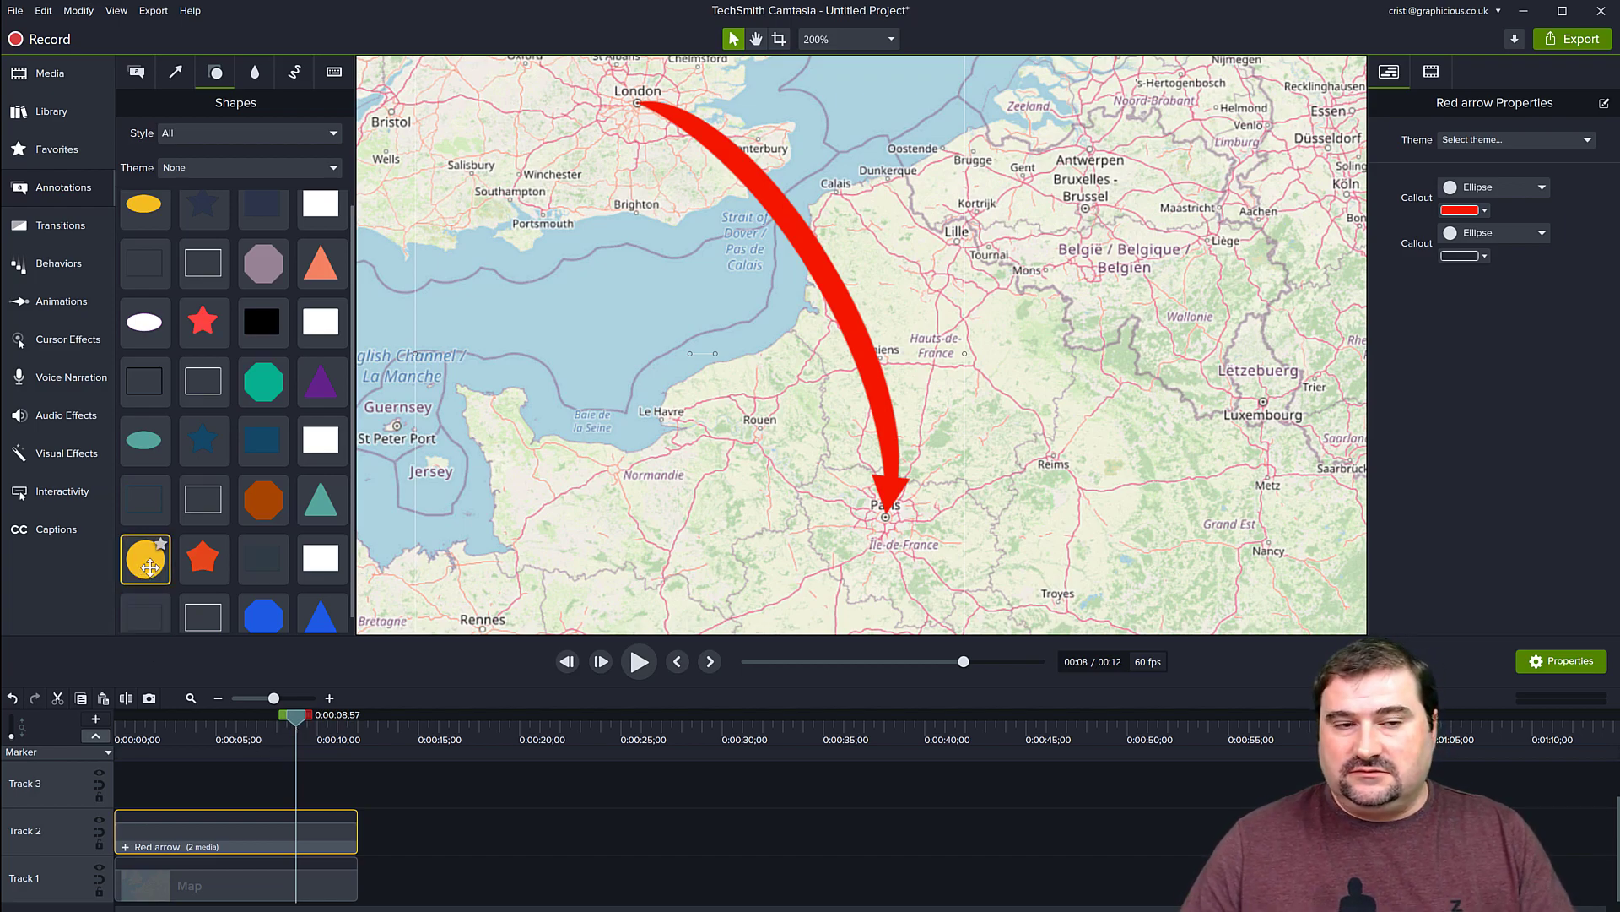
pyautogui.moveTo(149, 567); pyautogui.dragTo(707, 340)
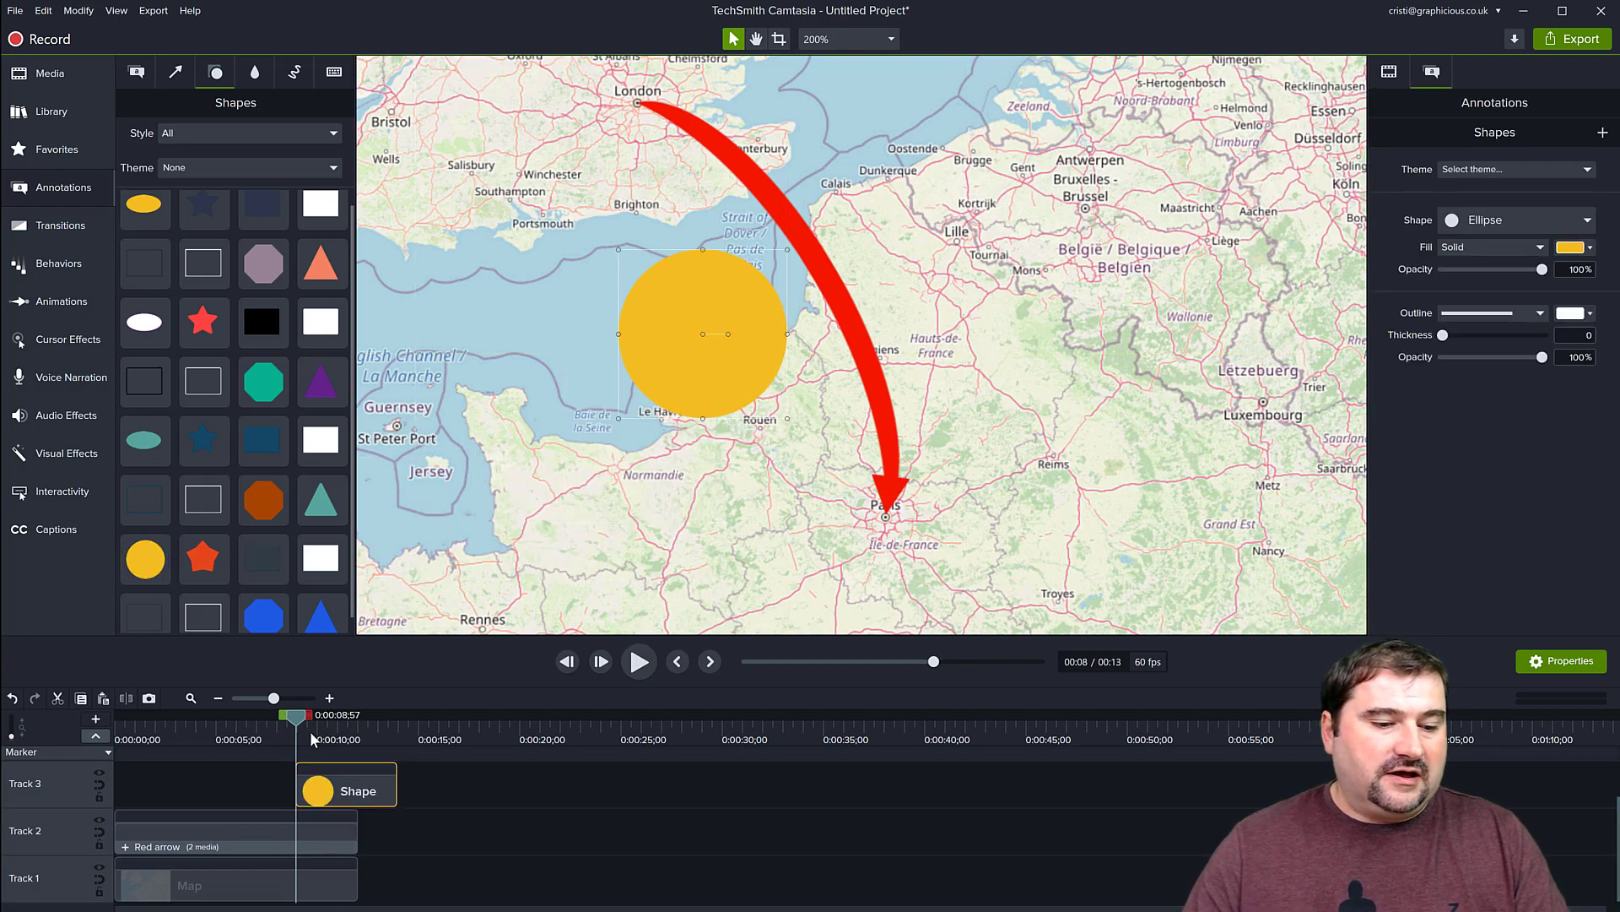
pyautogui.moveTo(295, 715); pyautogui.dragTo(68, 726)
pyautogui.moveTo(361, 788)
pyautogui.mouseDown()
pyautogui.moveTo(180, 792)
pyautogui.moveTo(356, 790)
pyautogui.mouseUp()
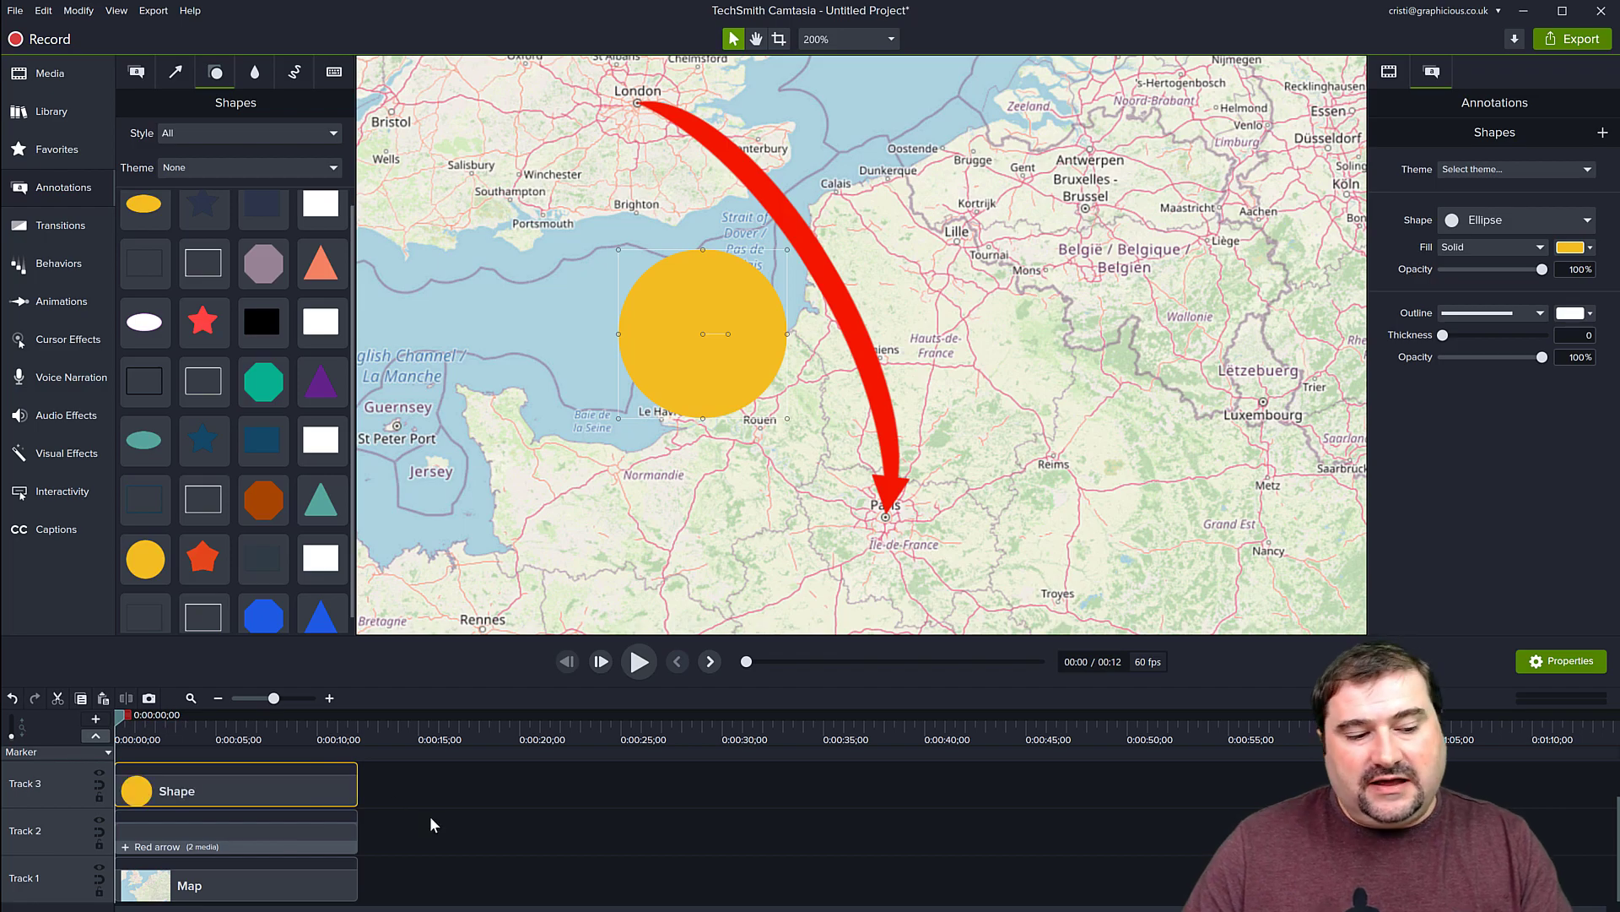
# Shrink the yellow circle to a small dot and place it over London at the arrow's start.
pyautogui.scroll(1, 698, 386)
pyautogui.scroll(-1, 698, 386)
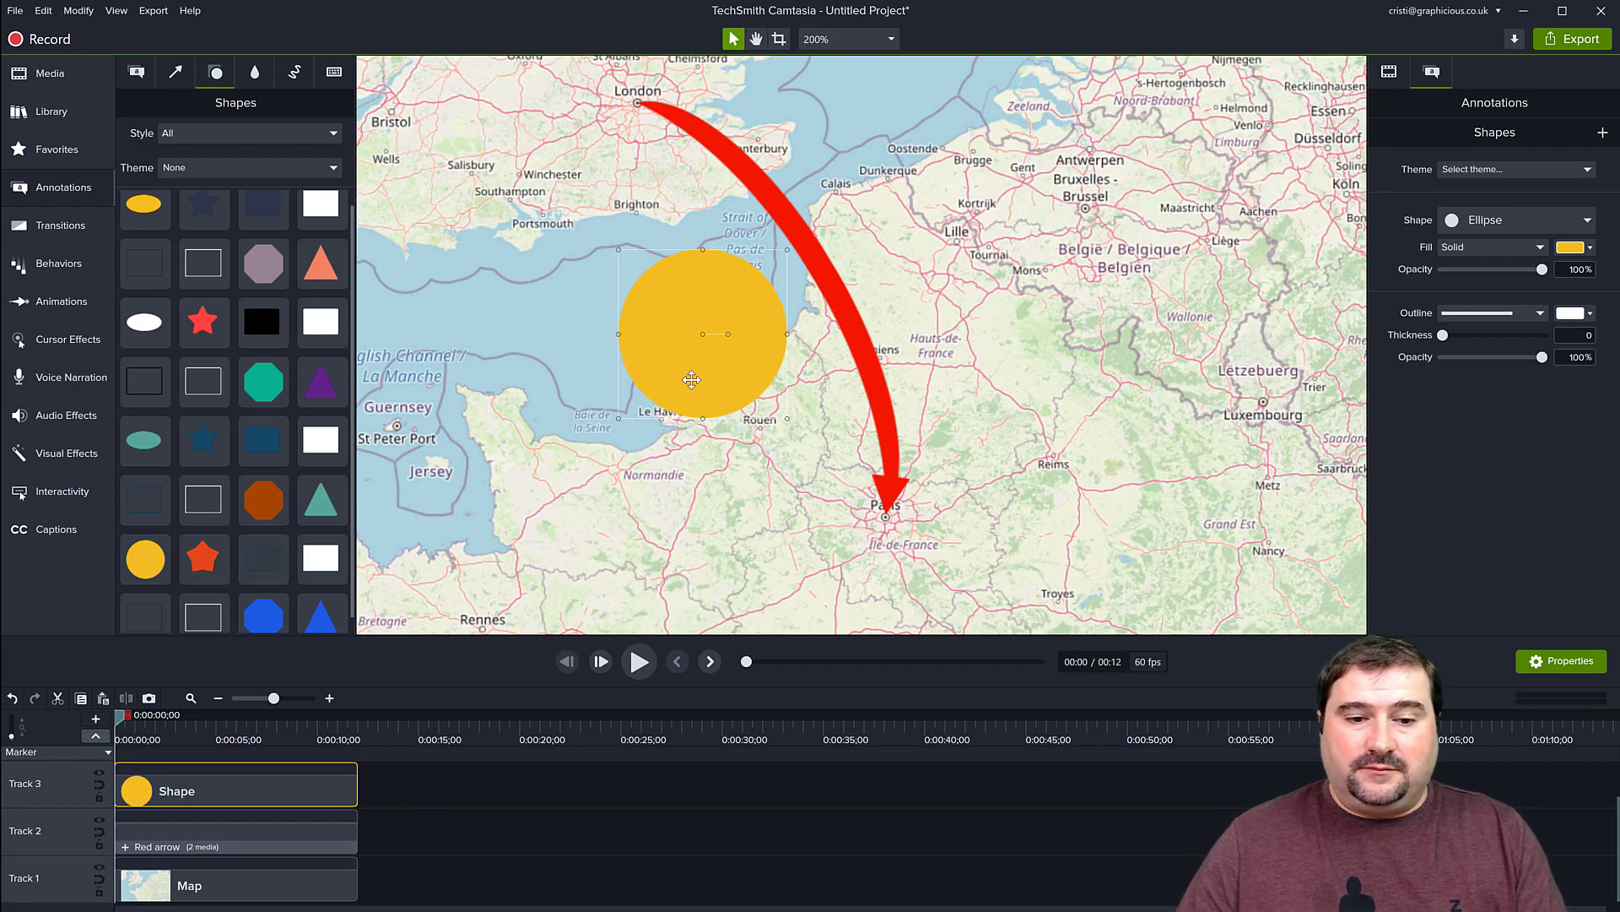
pyautogui.moveTo(787, 417); pyautogui.dragTo(662, 127)
pyautogui.scroll(1, 614, 85)
pyautogui.scroll(1, 614, 83)
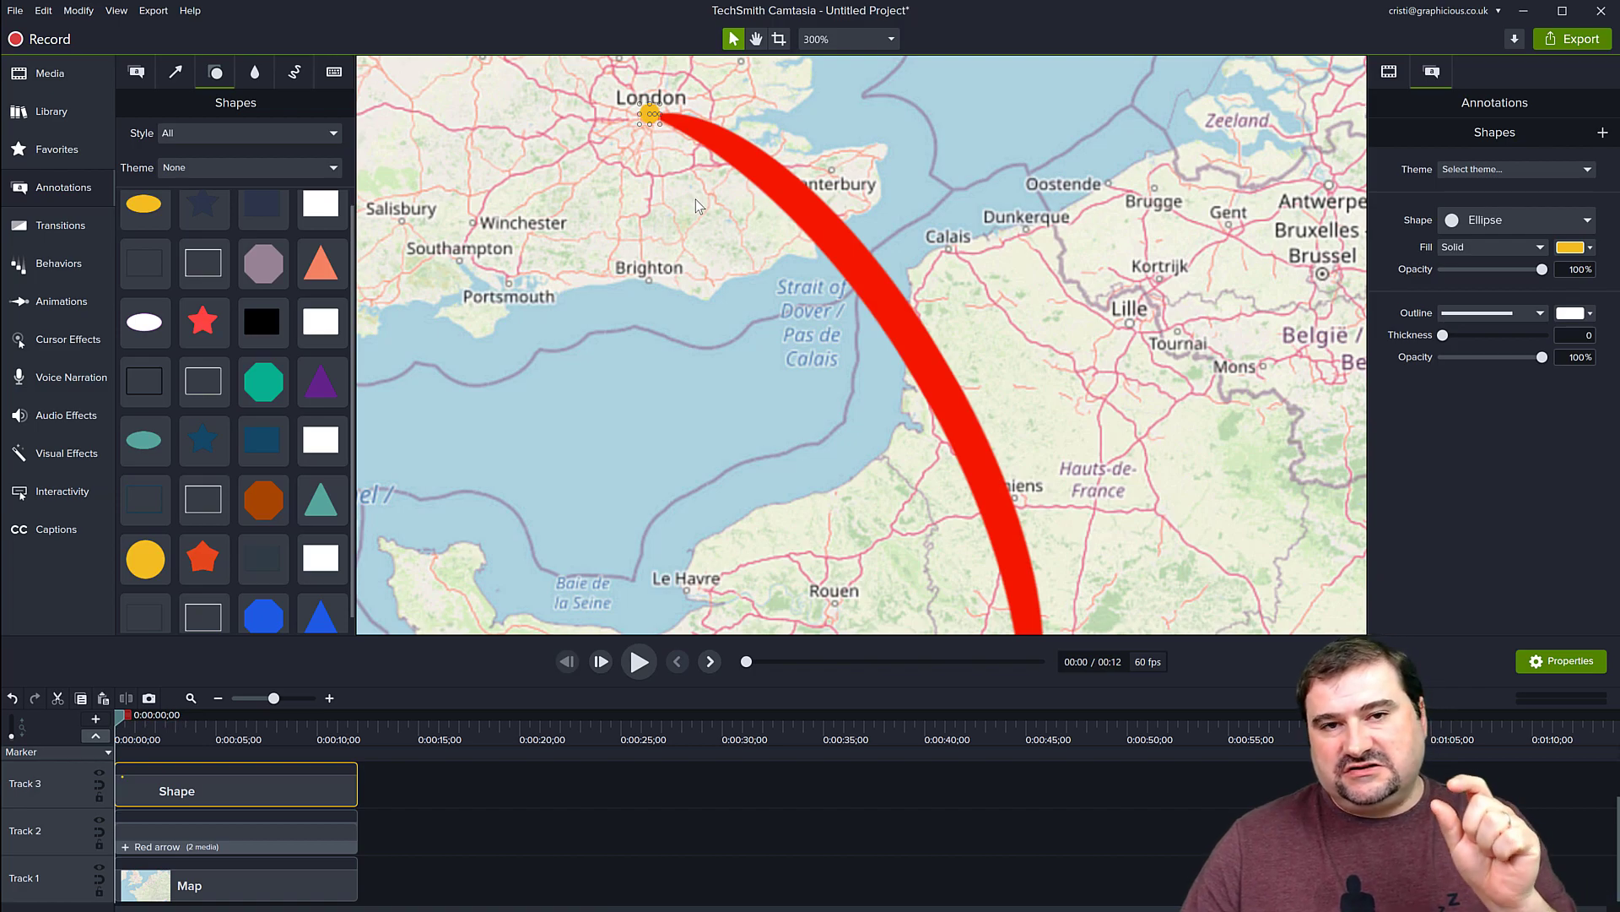
# Add an animation to the yellow circle's clip, stretched from near the clip's start to 0:00:09;20.
pyautogui.scroll(-3, 743, 287)
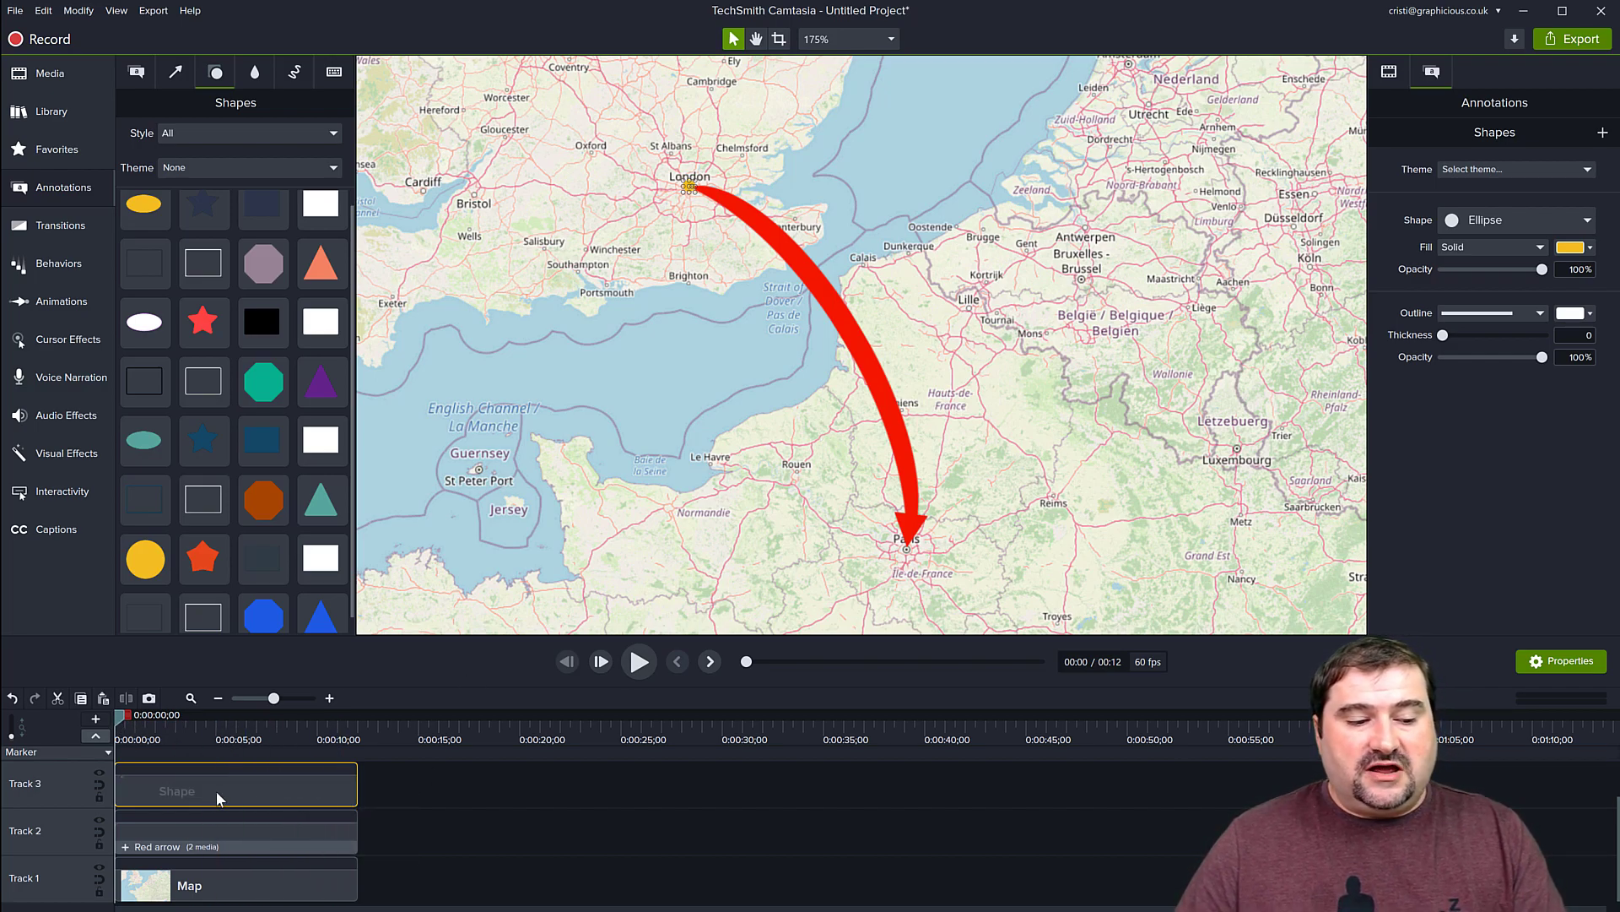
pyautogui.moveTo(122, 725); pyautogui.dragTo(301, 724)
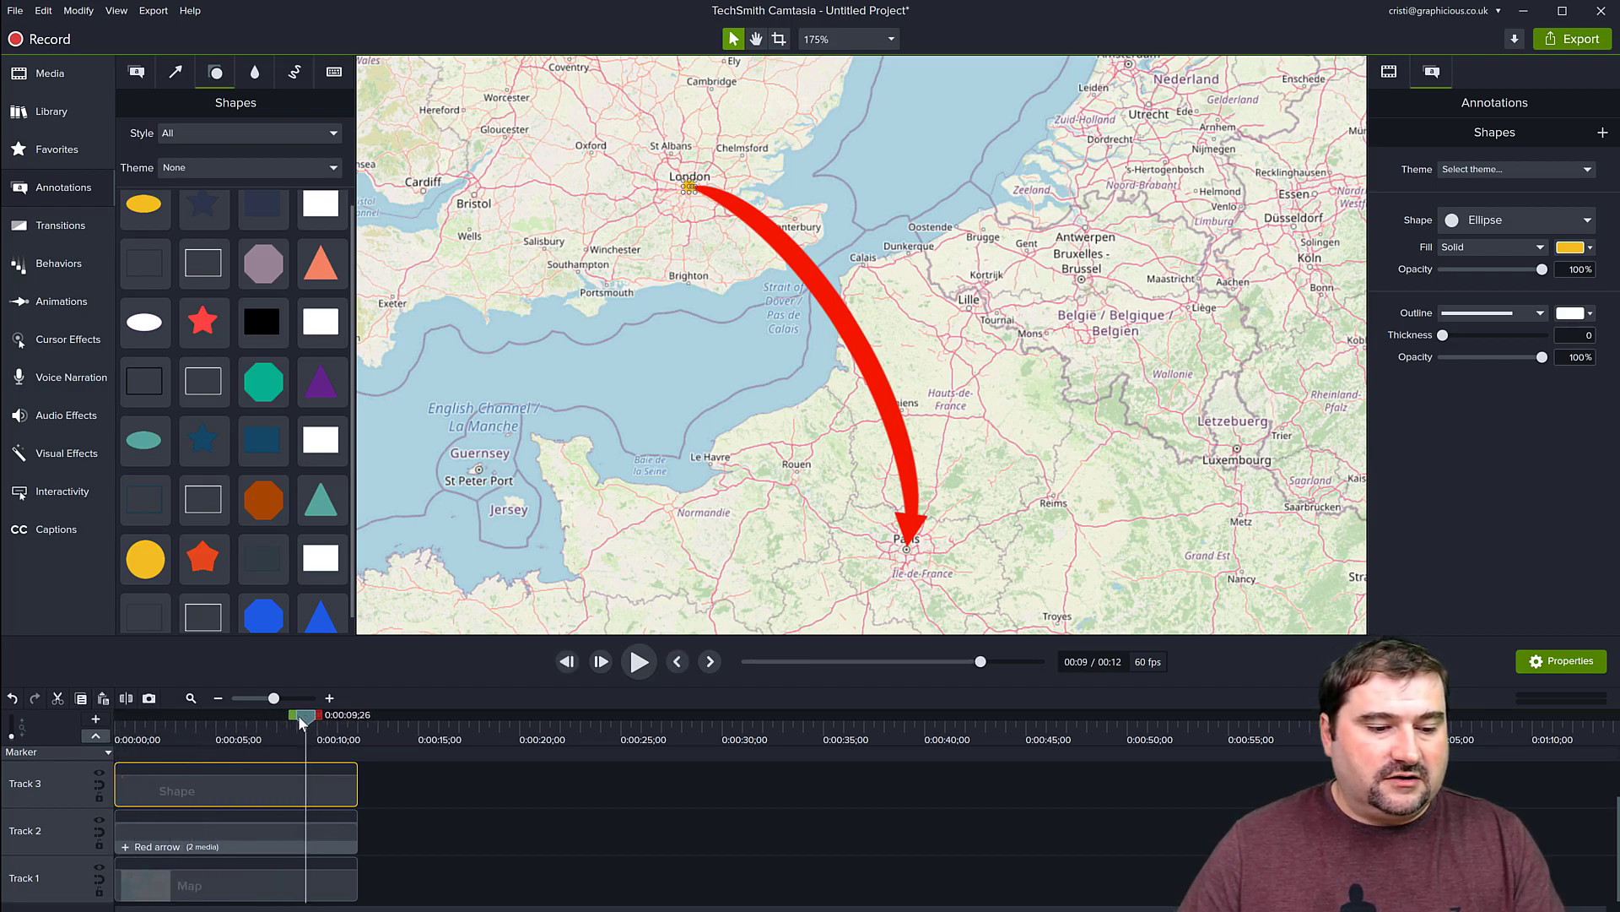
pyautogui.click(287, 770)
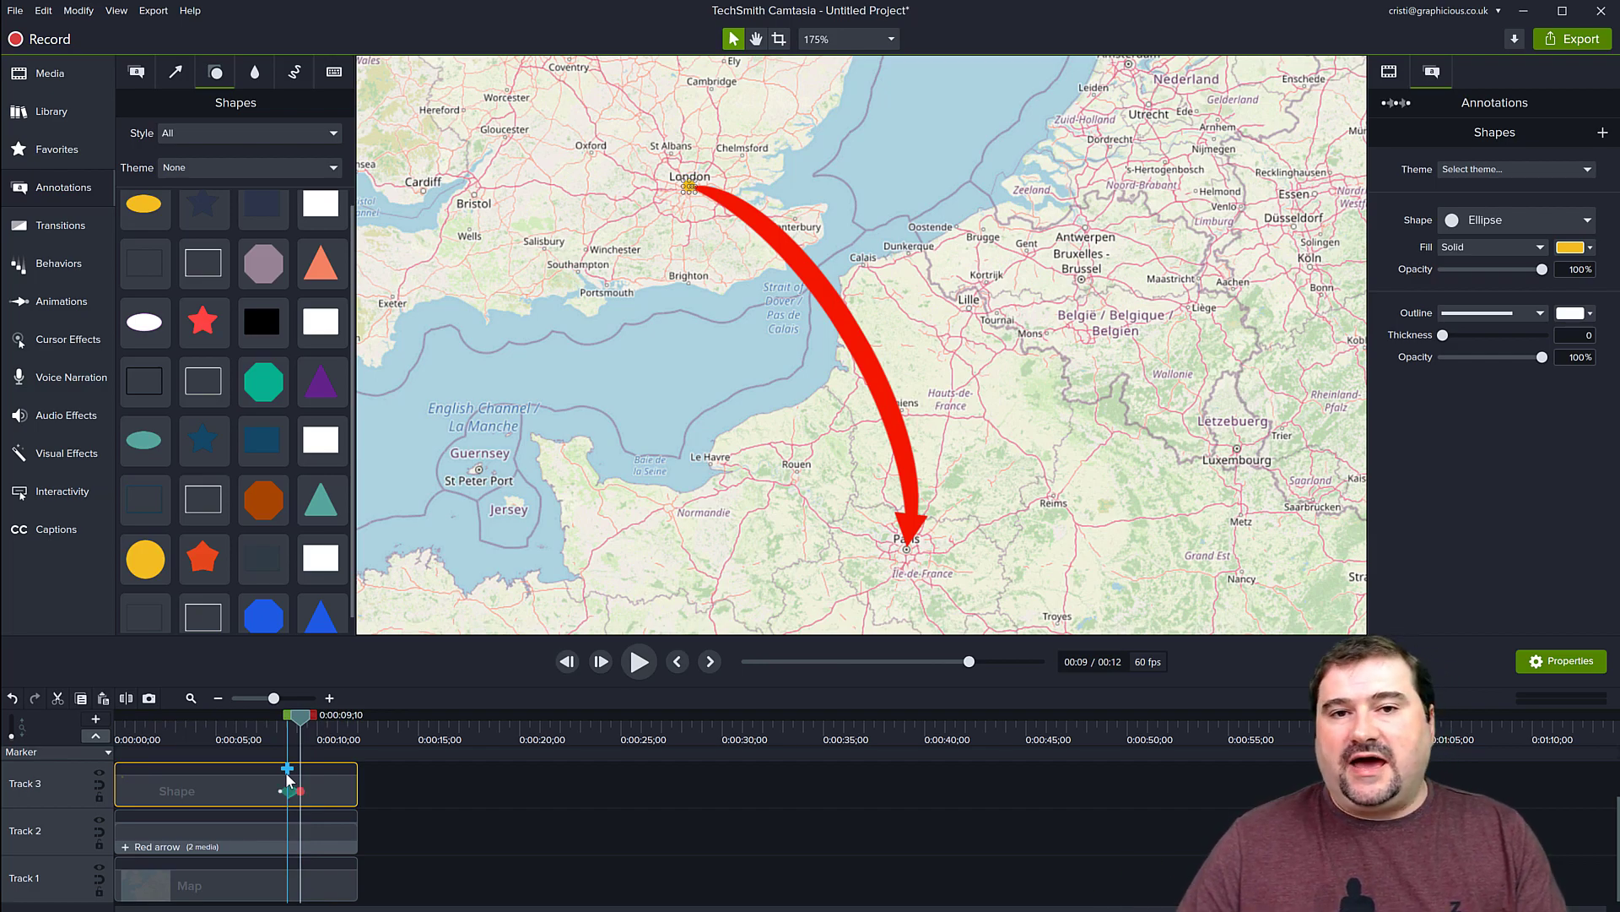
pyautogui.moveTo(281, 791); pyautogui.dragTo(143, 793)
pyautogui.click(302, 792)
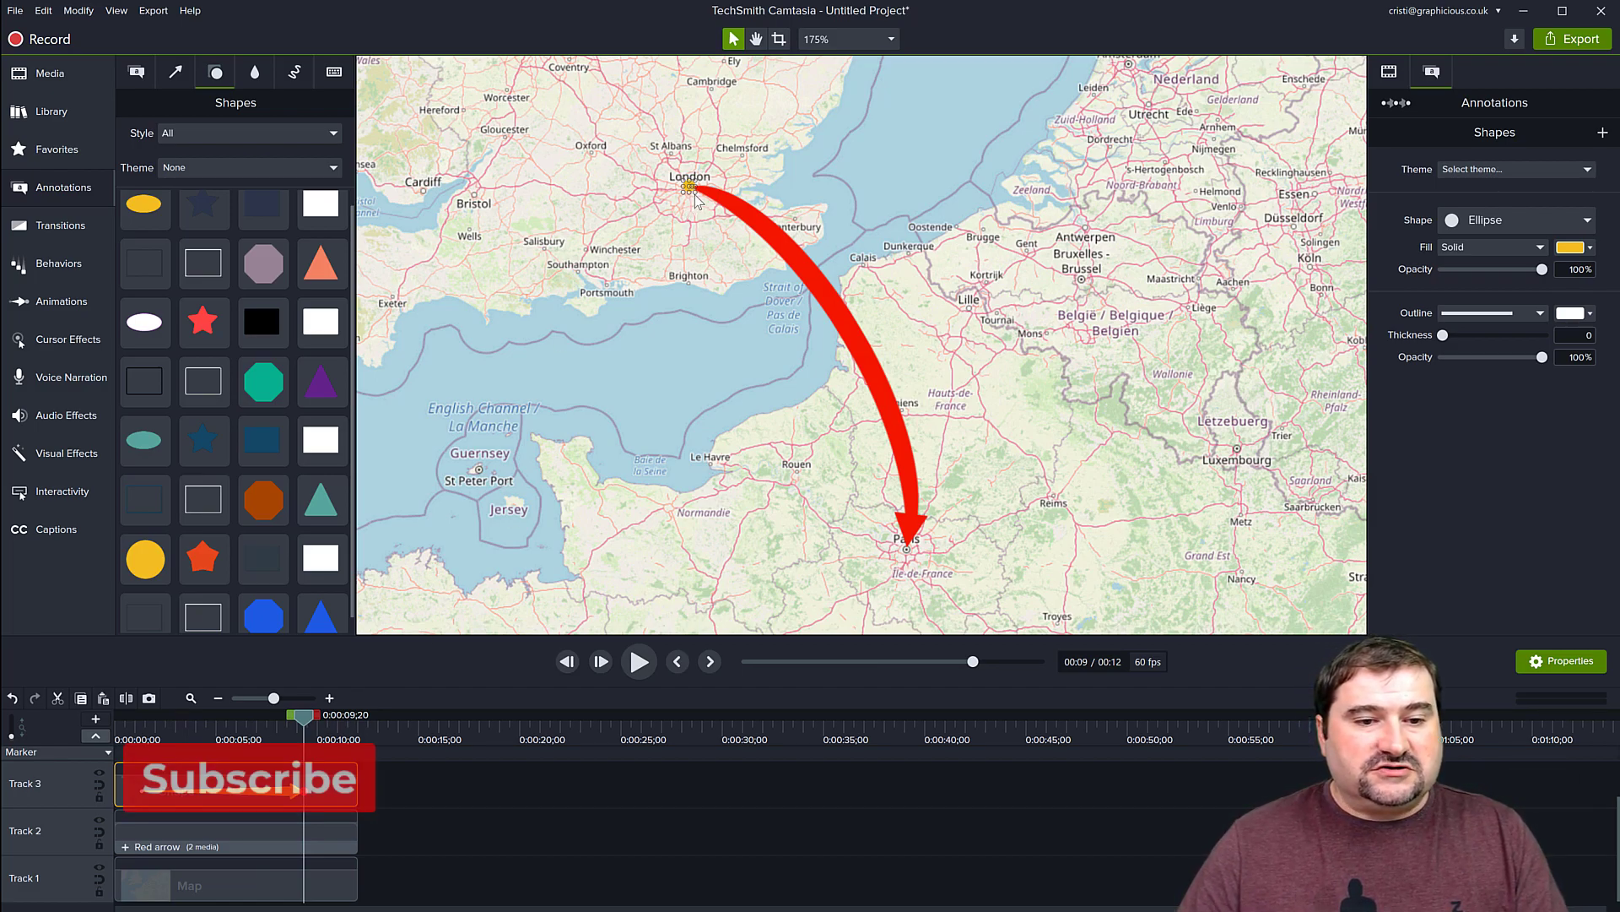
# Enlarge and reposition the yellow circle at the animation's end so it covers the red arrow.
pyautogui.moveTo(694, 197); pyautogui.dragTo(929, 463)
pyautogui.moveTo(777, 210); pyautogui.dragTo(940, 354)
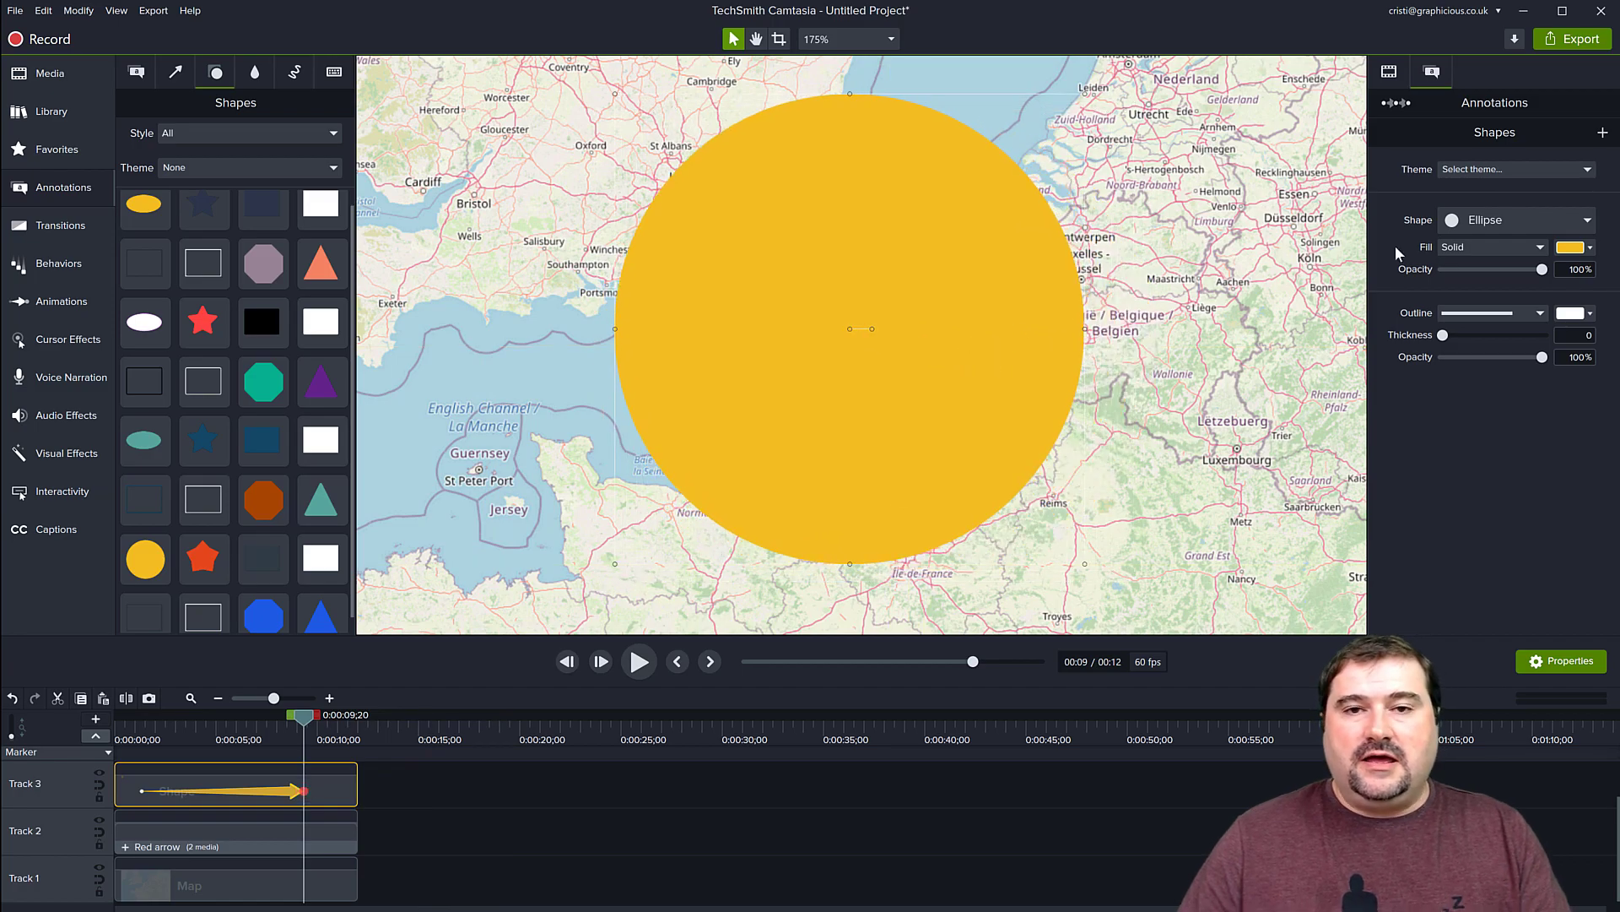
# Lower the circle's fill opacity to 69% and adjust its position so it covers the whole arrow from London to Paris.
pyautogui.moveTo(1545, 270); pyautogui.dragTo(1507, 273)
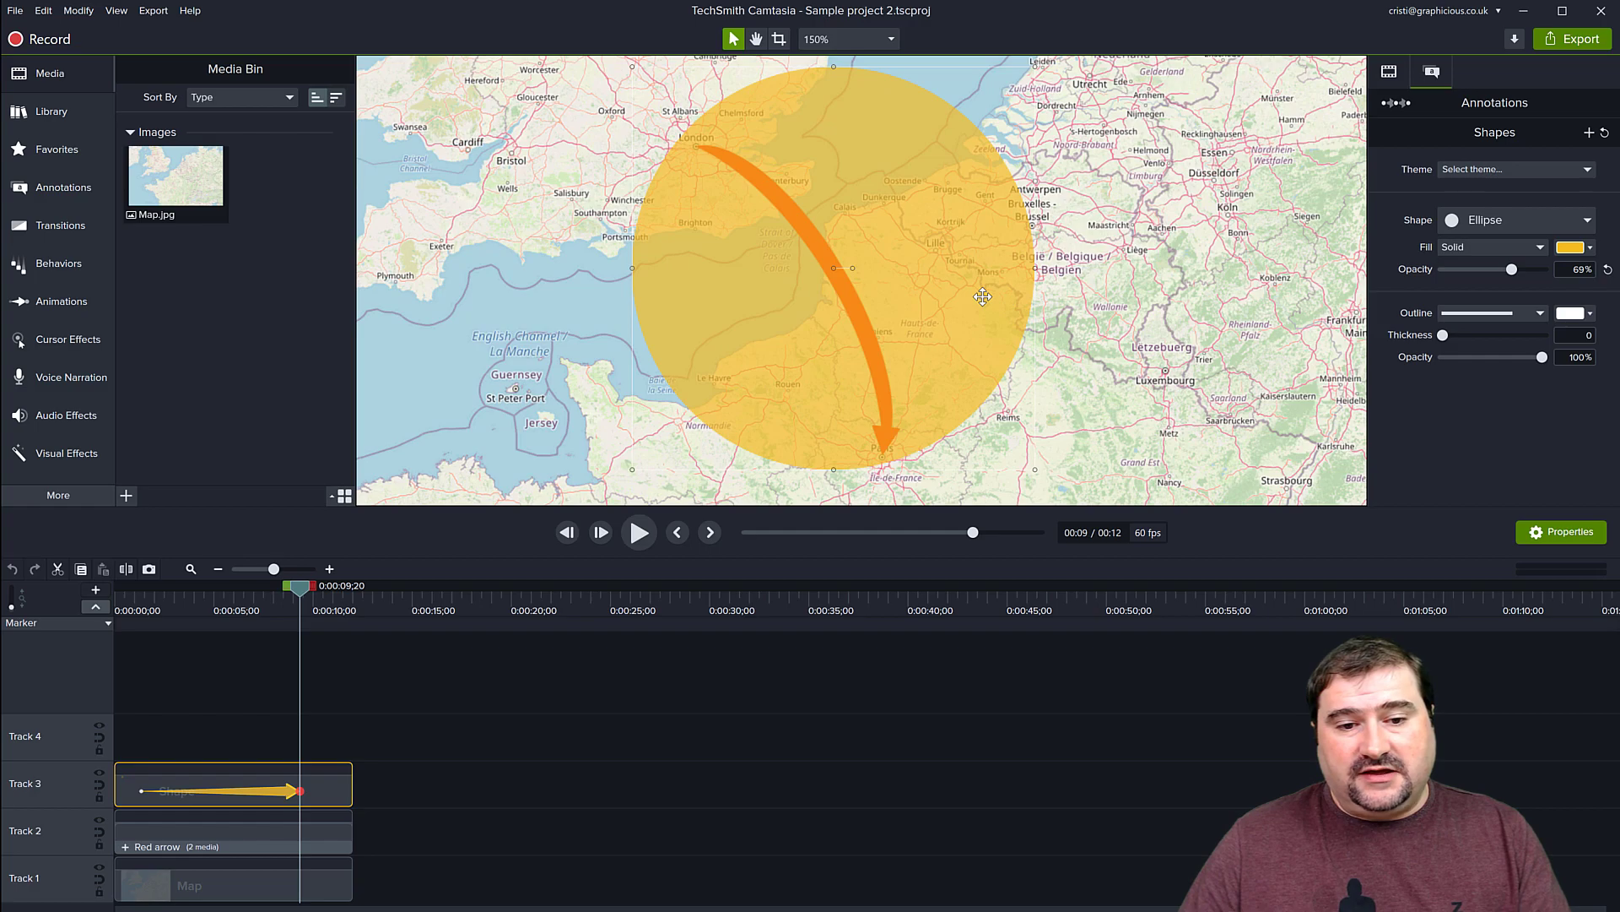
pyautogui.moveTo(982, 296); pyautogui.dragTo(977, 304)
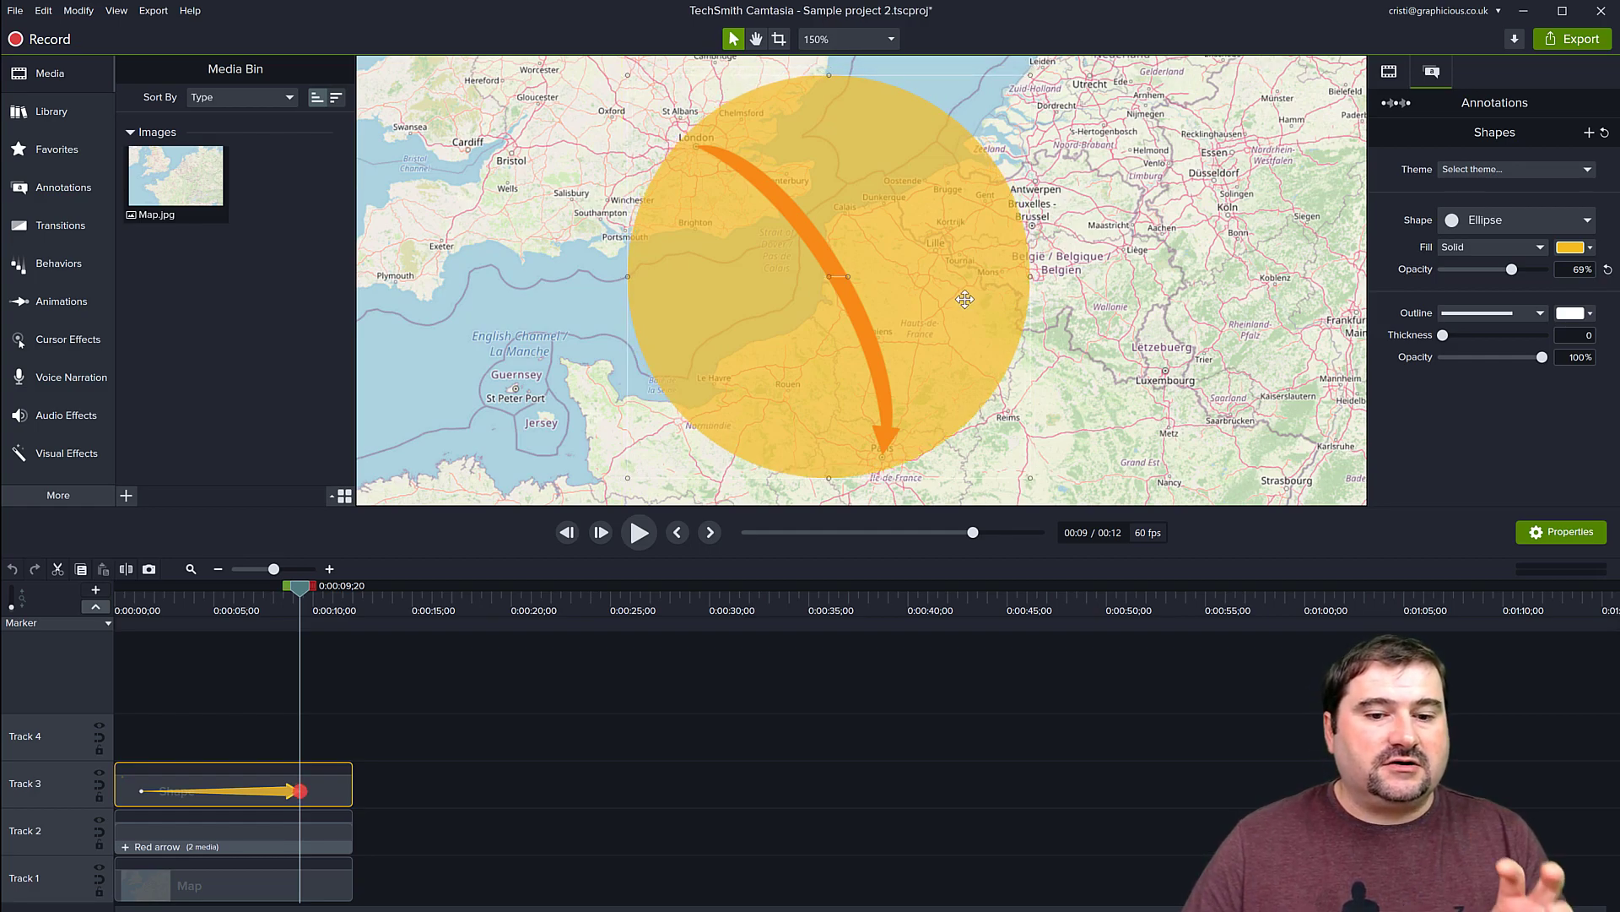
pyautogui.moveTo(965, 299); pyautogui.dragTo(964, 299)
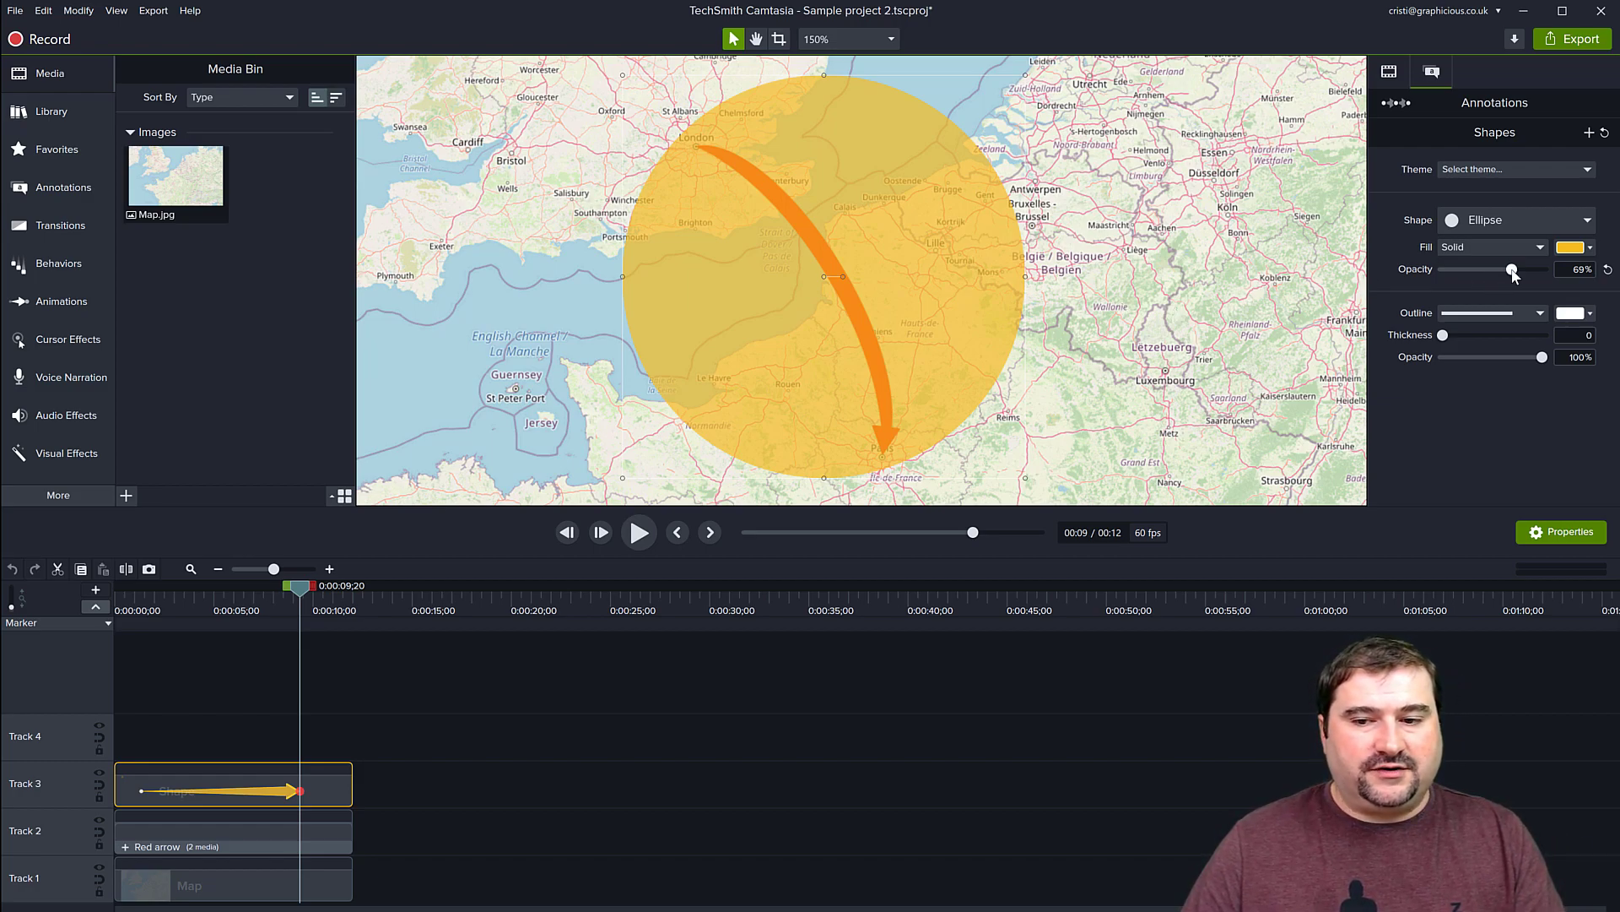
# Restore the circle's fill opacity to 100% and play back the growing-circle animation.
pyautogui.moveTo(1512, 270); pyautogui.dragTo(1553, 272)
pyautogui.moveTo(285, 592); pyautogui.dragTo(141, 606)
pyautogui.press('space')
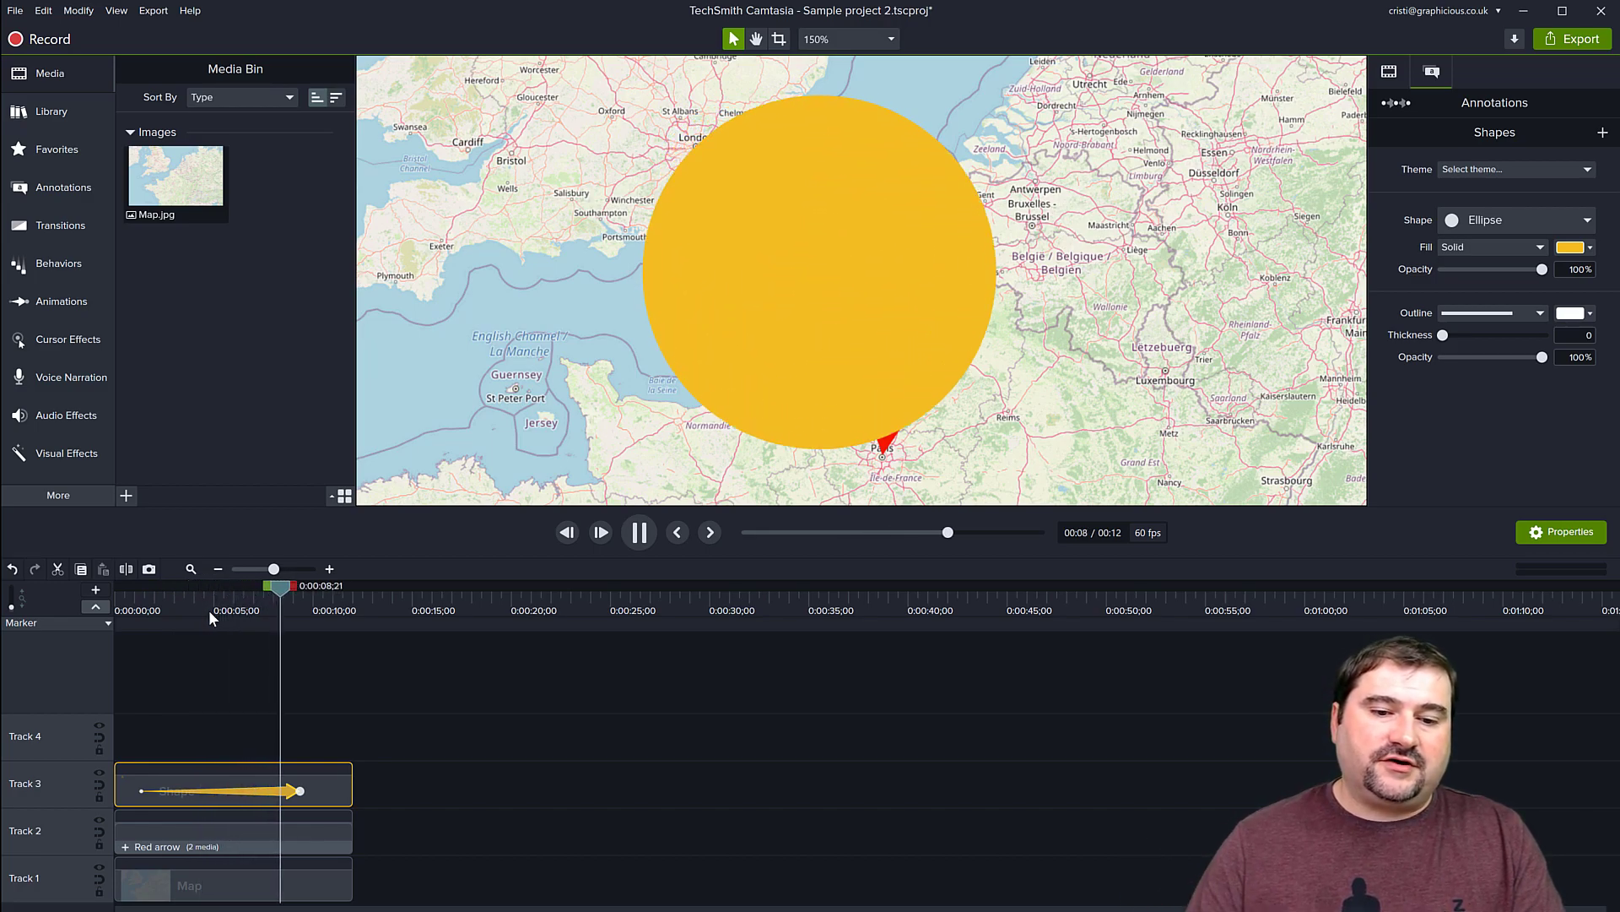
pyautogui.press('space')
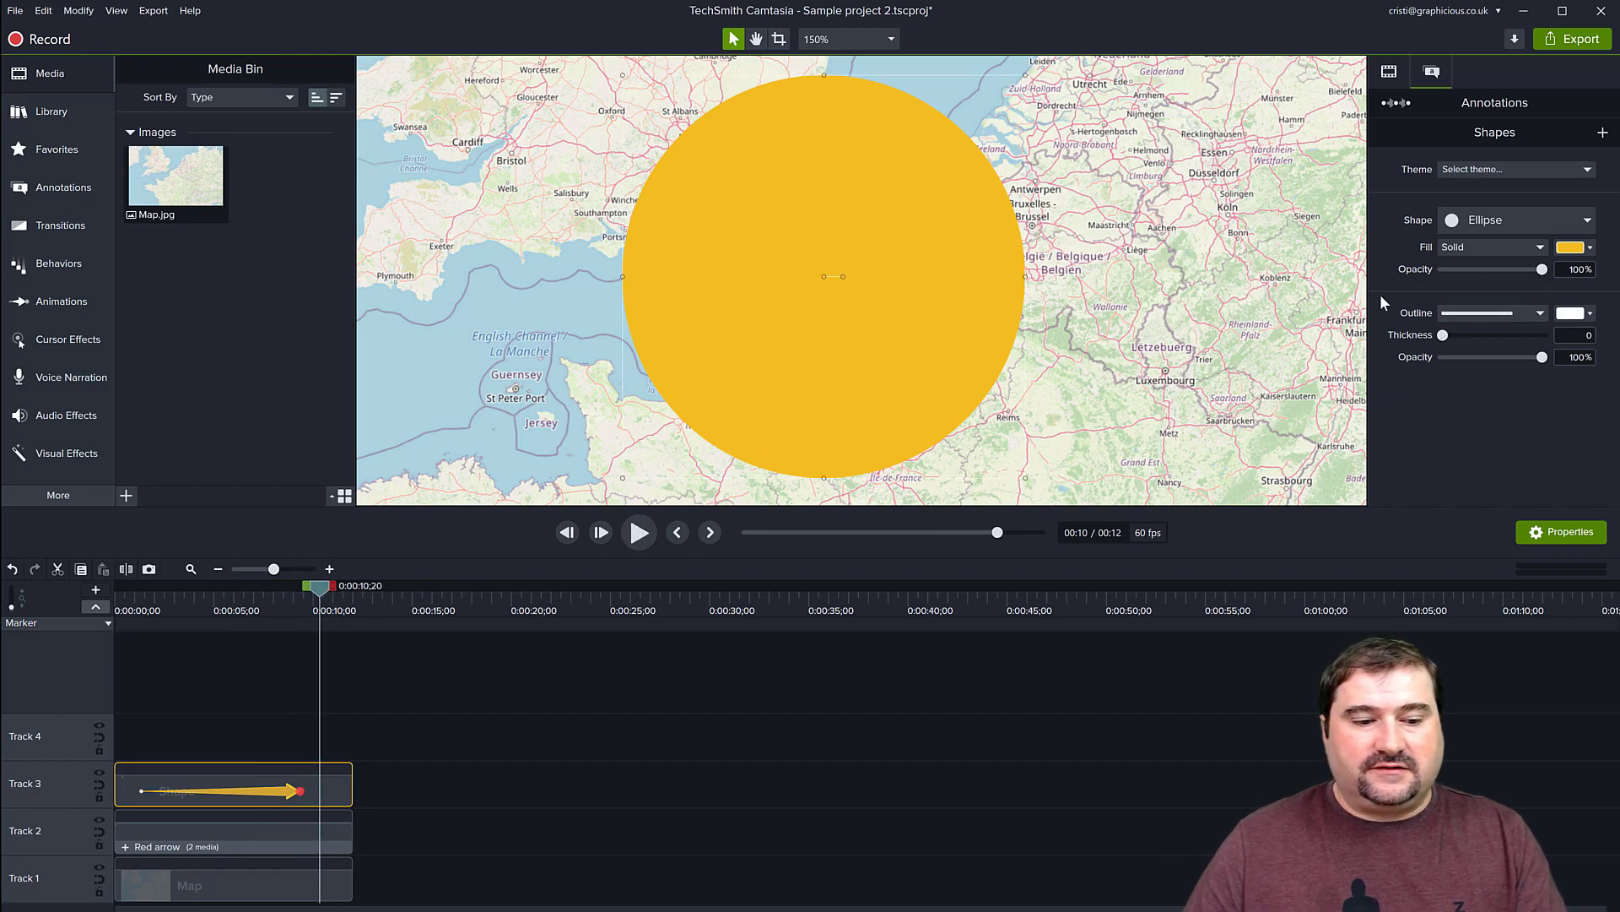
# Shorten the circle's animation so it ends at 0:00:06;51, and play it back.
pyautogui.moveTo(321, 589); pyautogui.dragTo(300, 589)
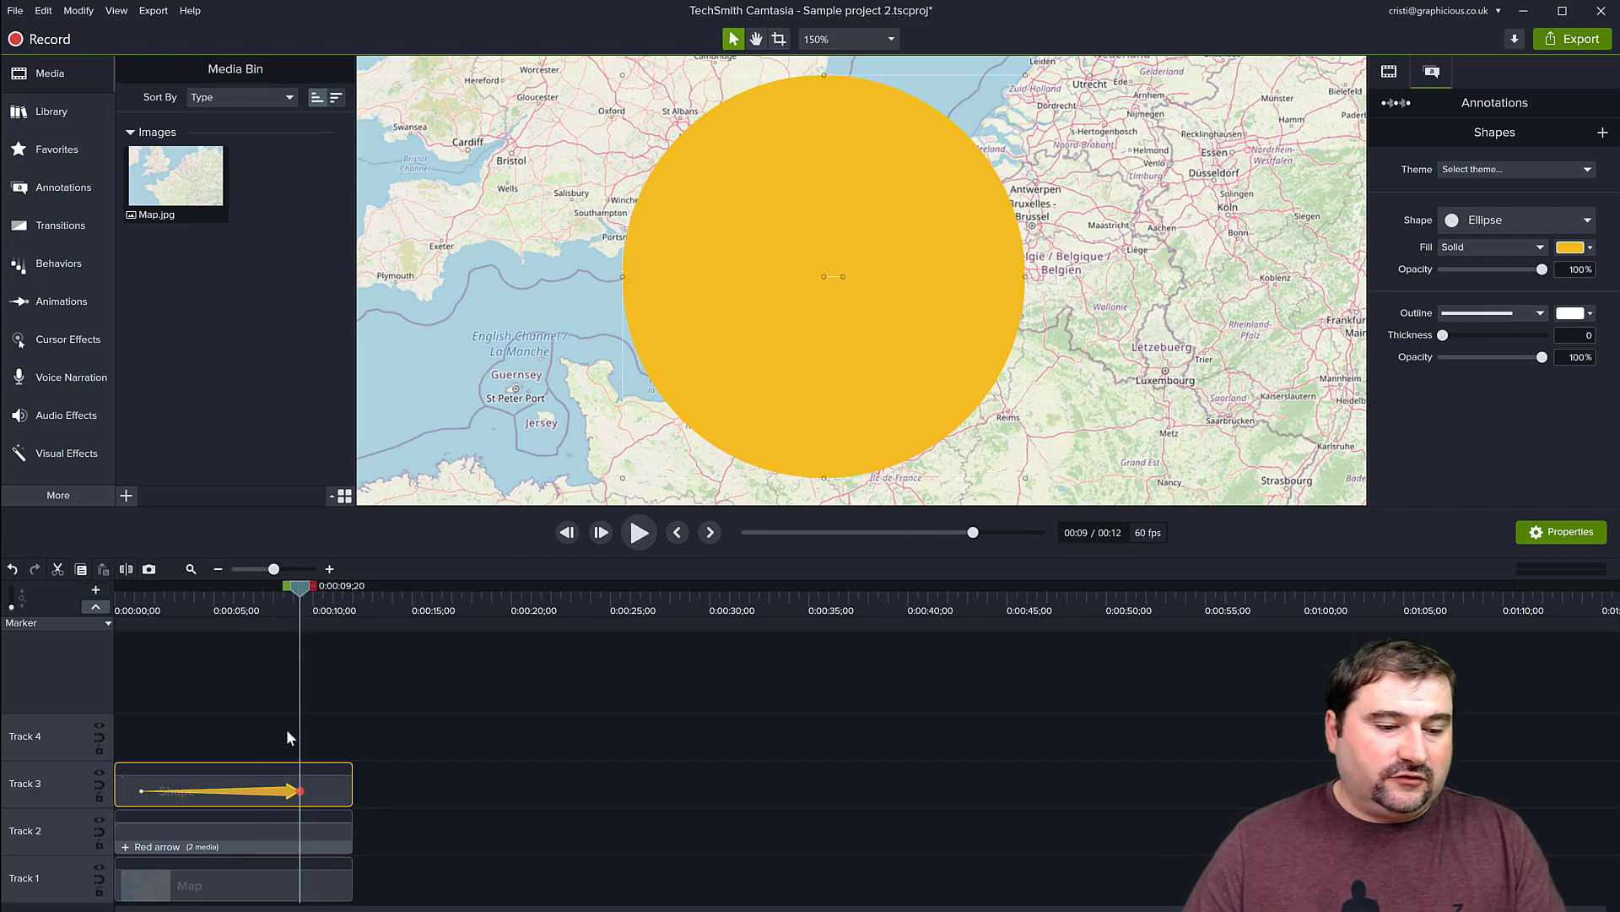
pyautogui.scroll(2, 245, 771)
pyautogui.scroll(1, 245, 775)
pyautogui.moveTo(773, 791); pyautogui.dragTo(597, 791)
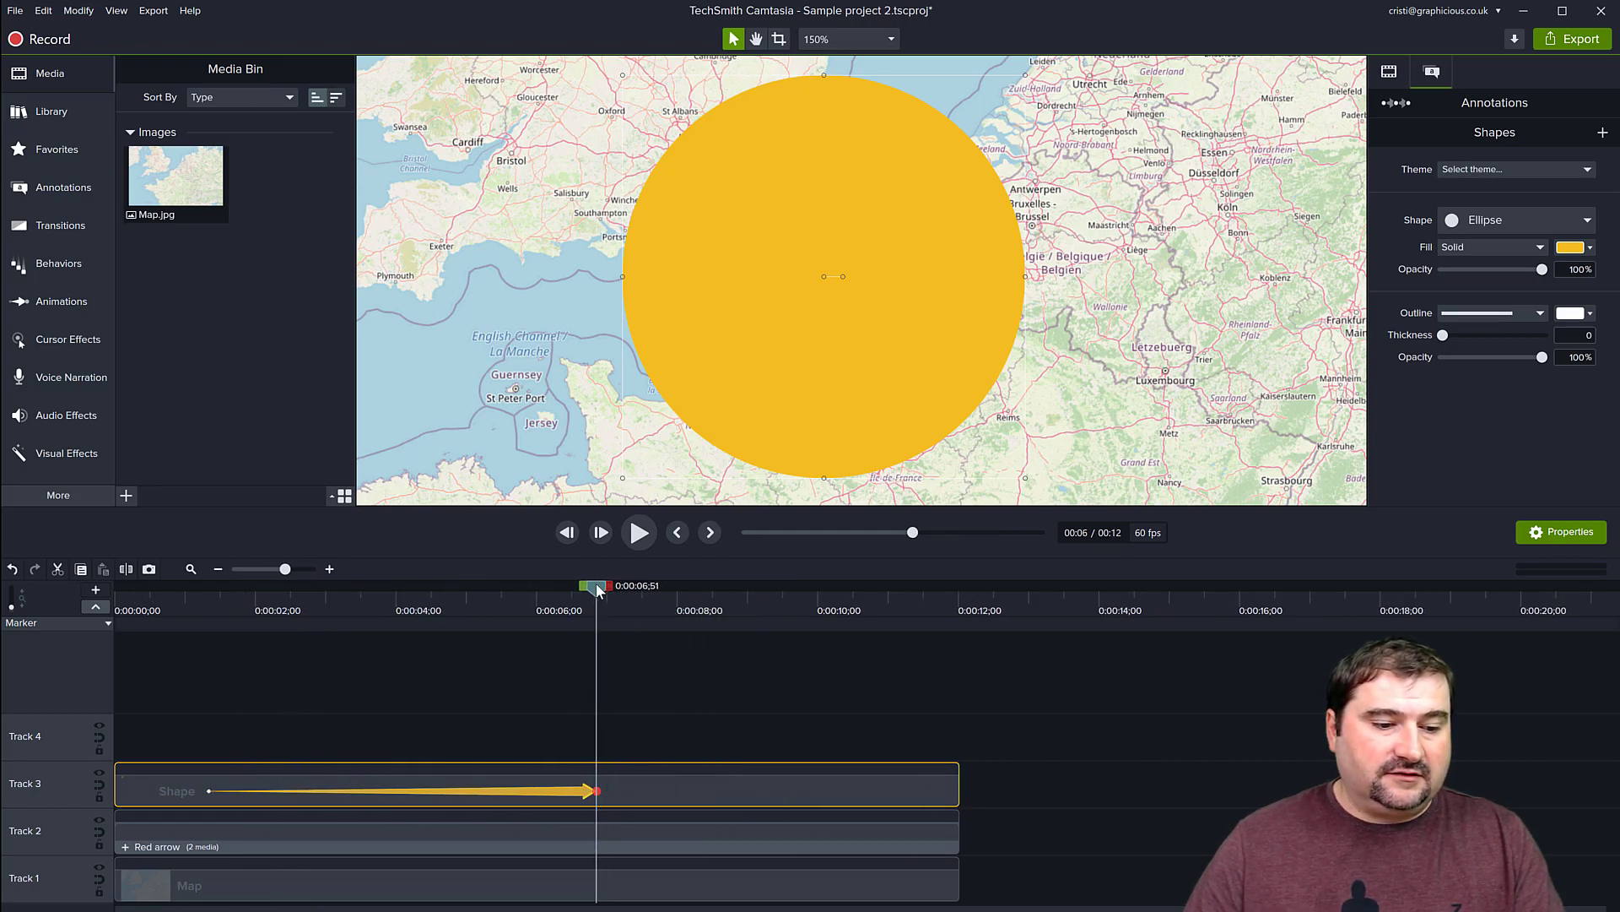
pyautogui.moveTo(602, 588); pyautogui.dragTo(216, 601)
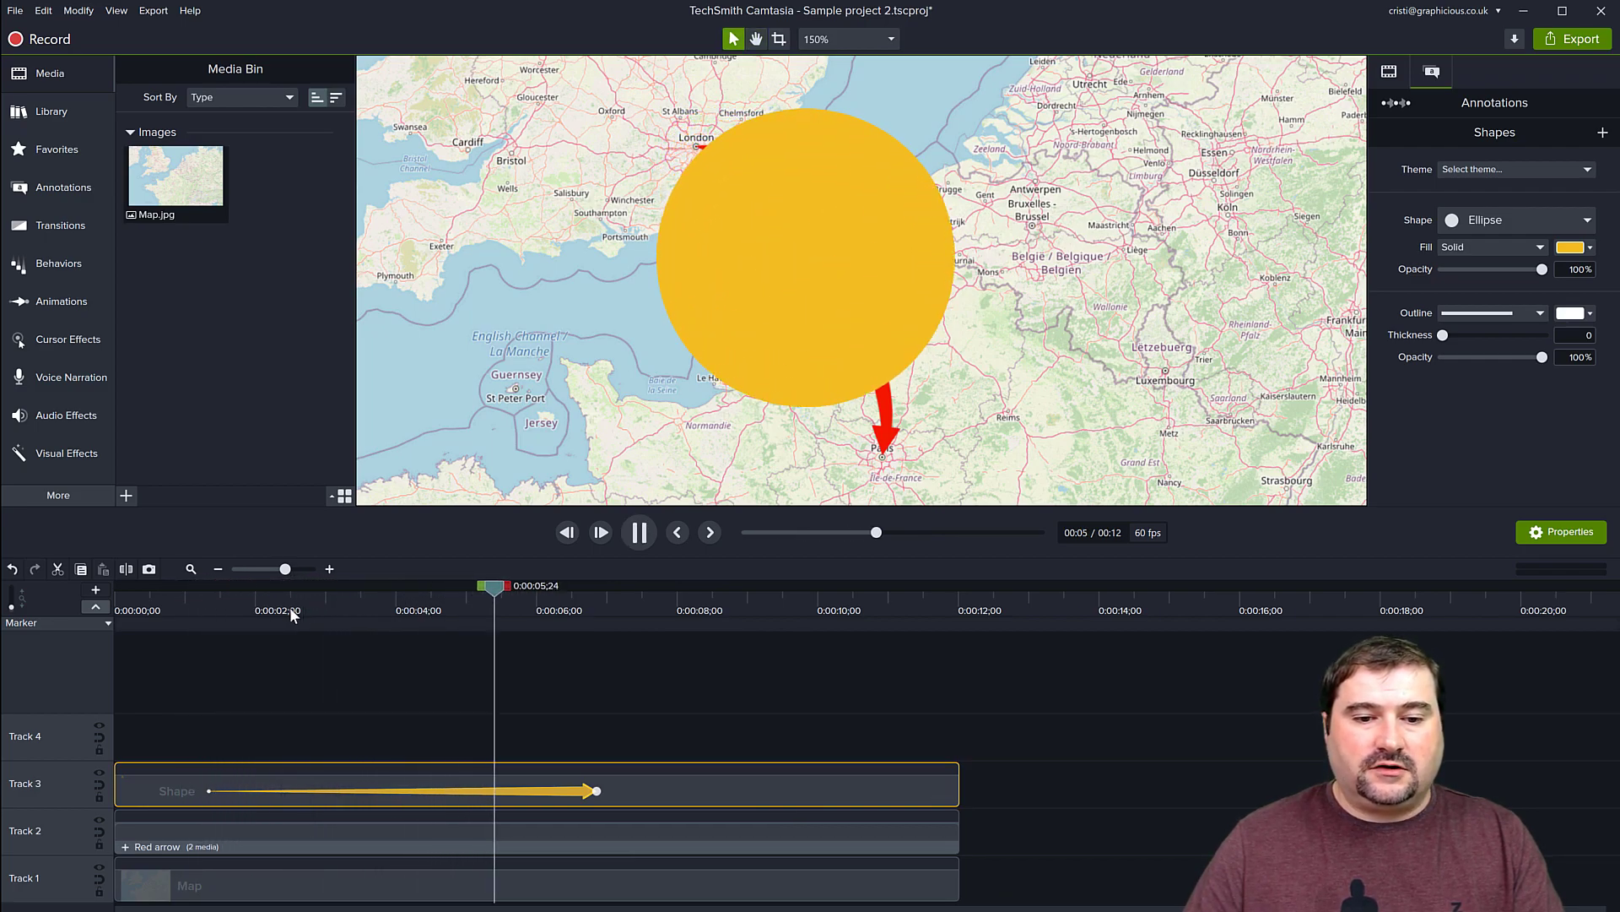
pyautogui.press('space')
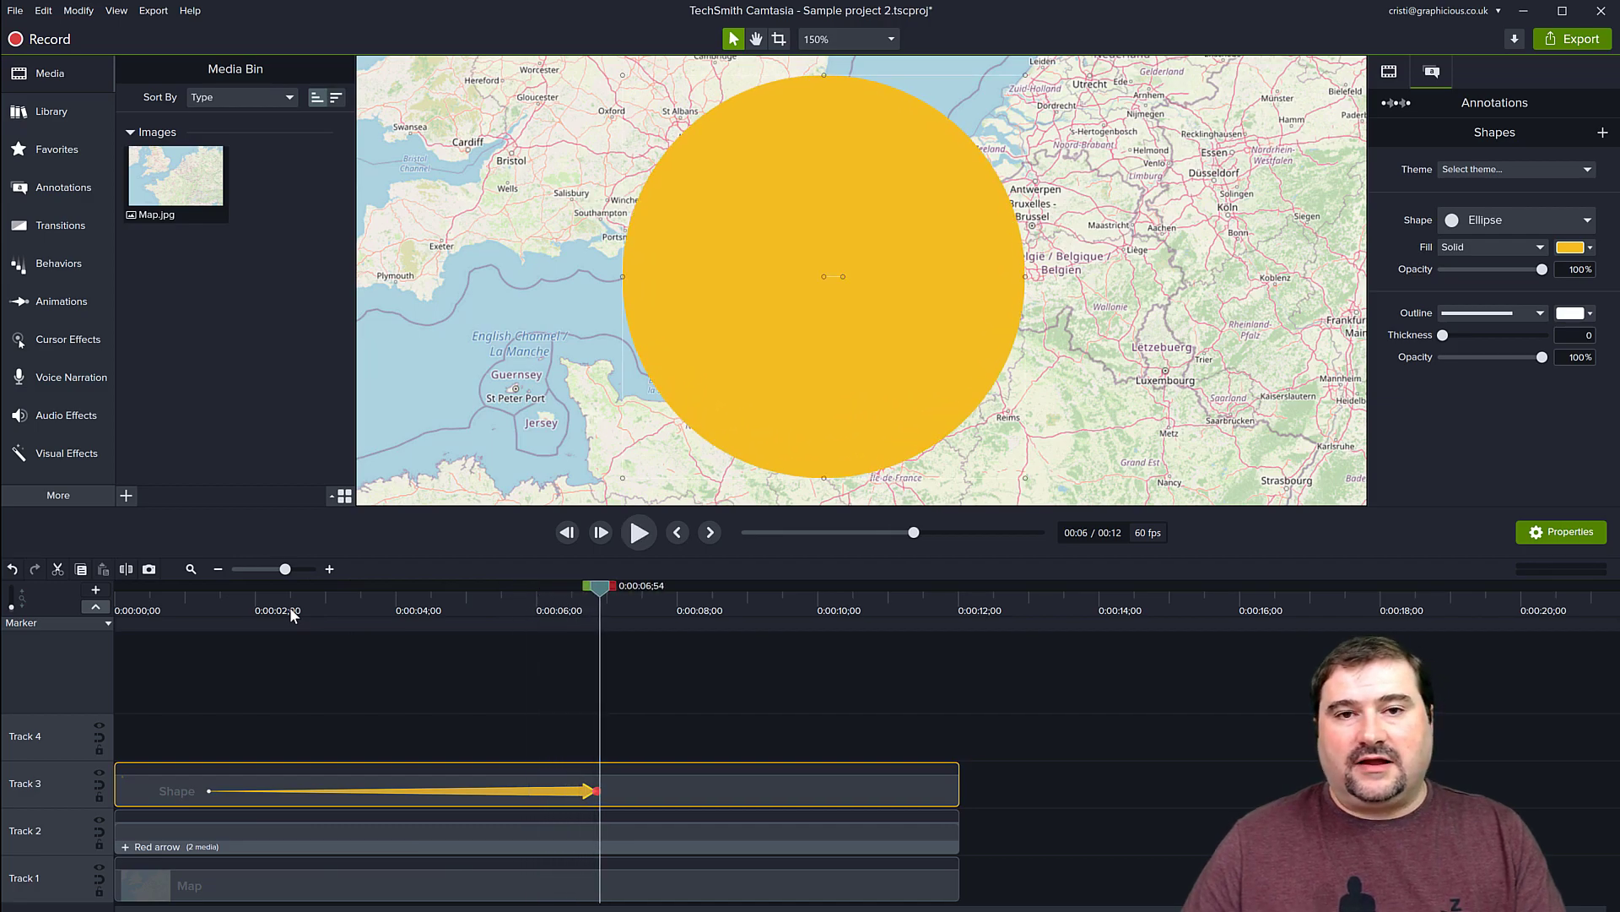
# Apply the Media Matte visual effect to the growing circle shape on Track 3.
pyautogui.click(83, 459)
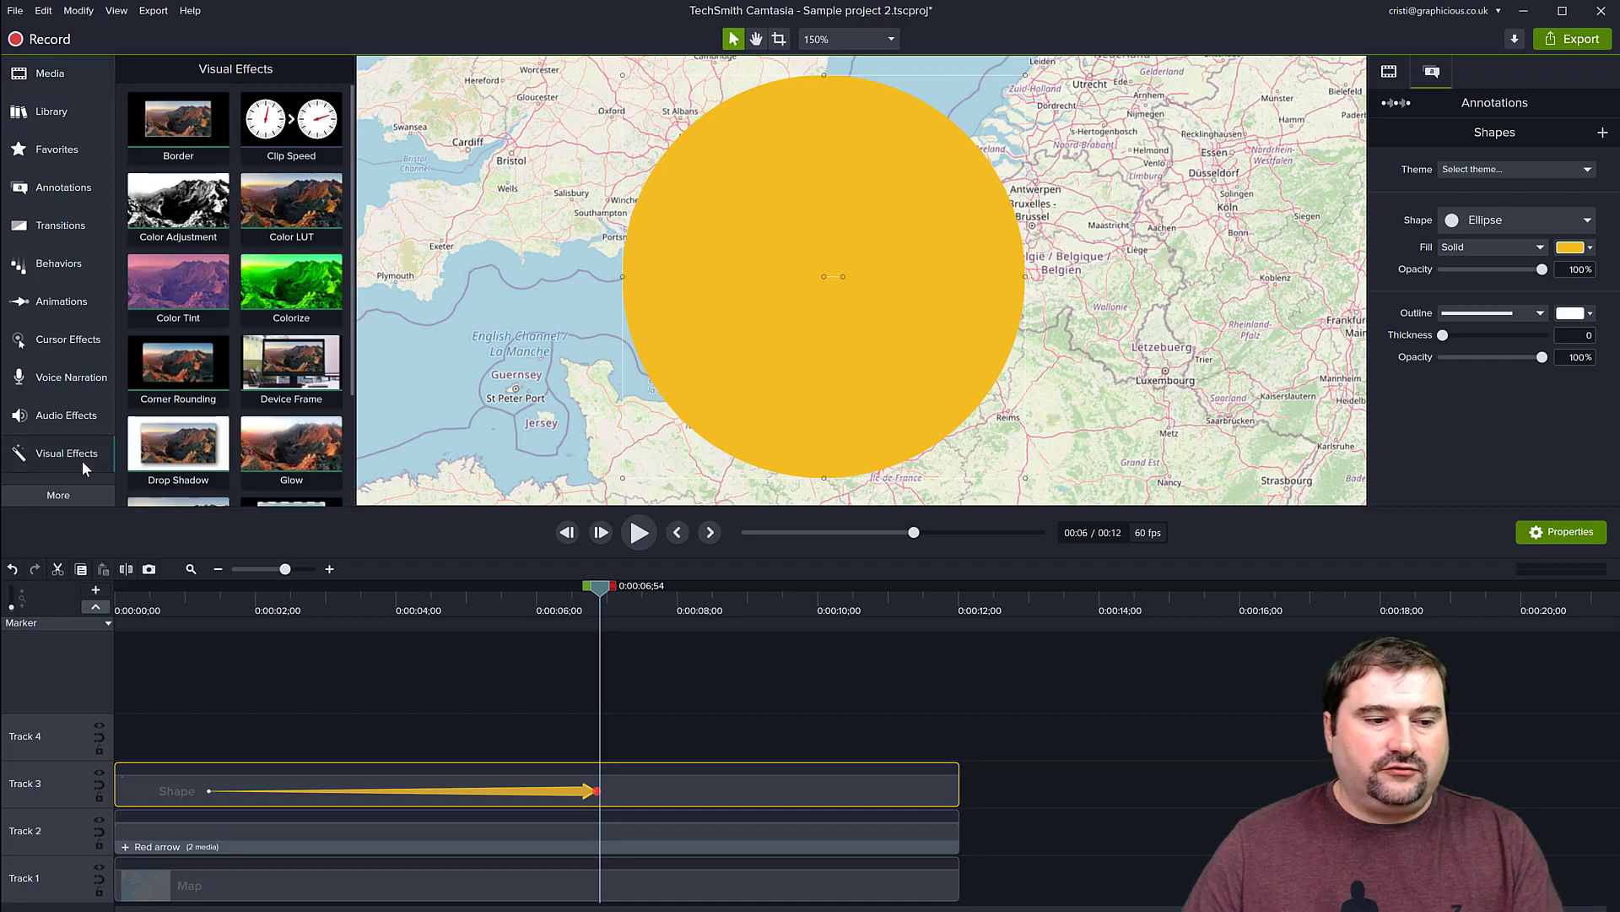
pyautogui.scroll(-2, 181, 390)
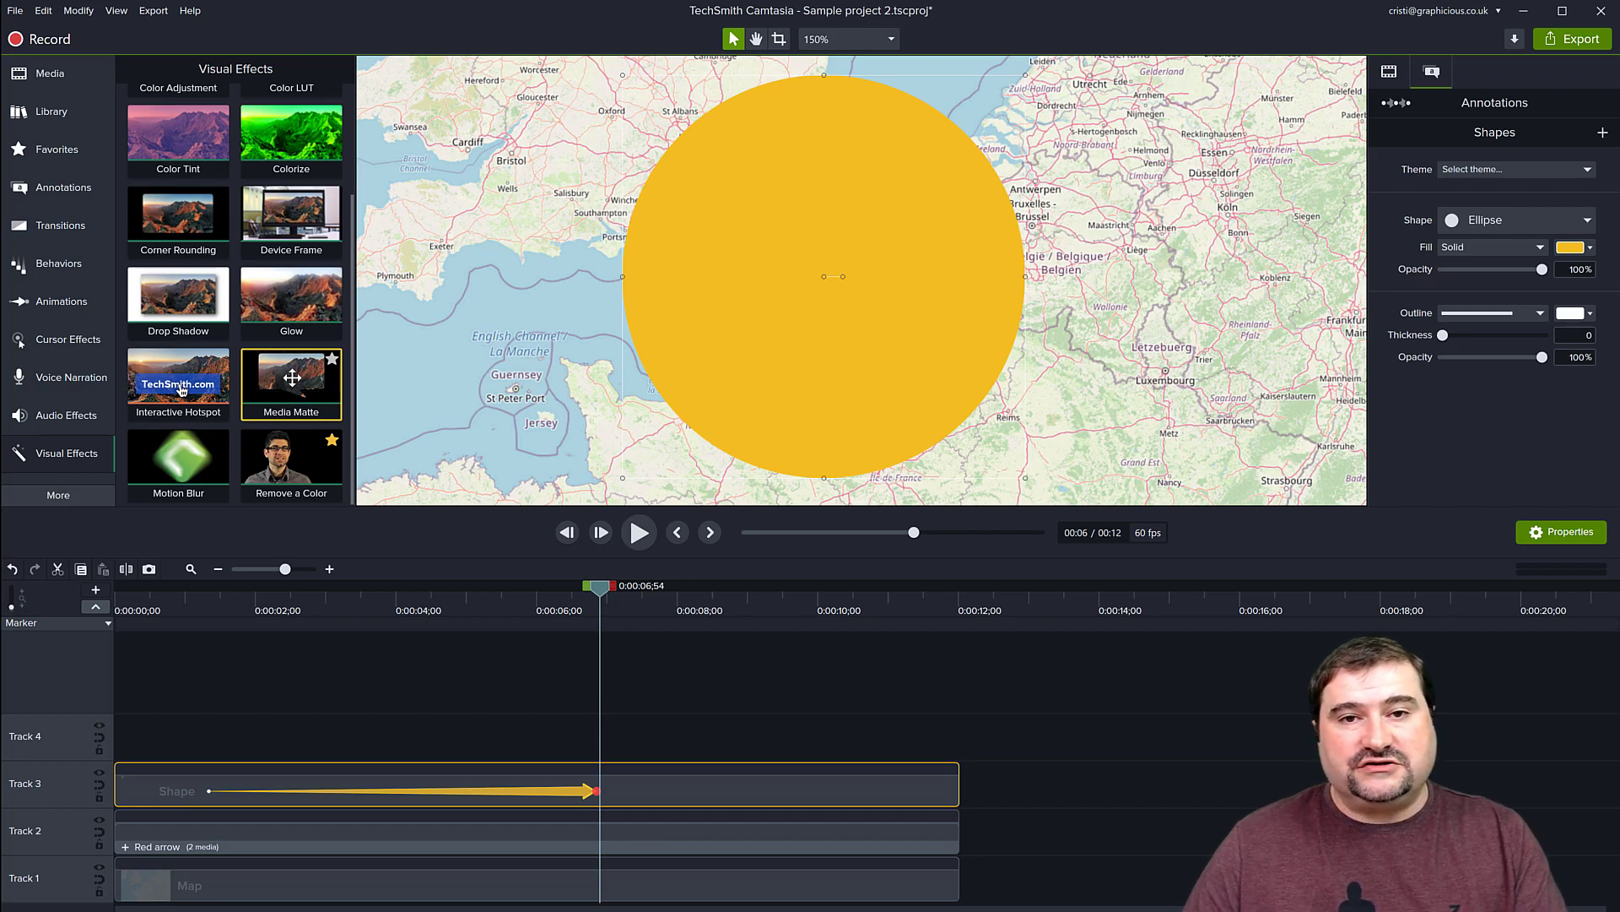
pyautogui.moveTo(292, 377); pyautogui.dragTo(692, 782)
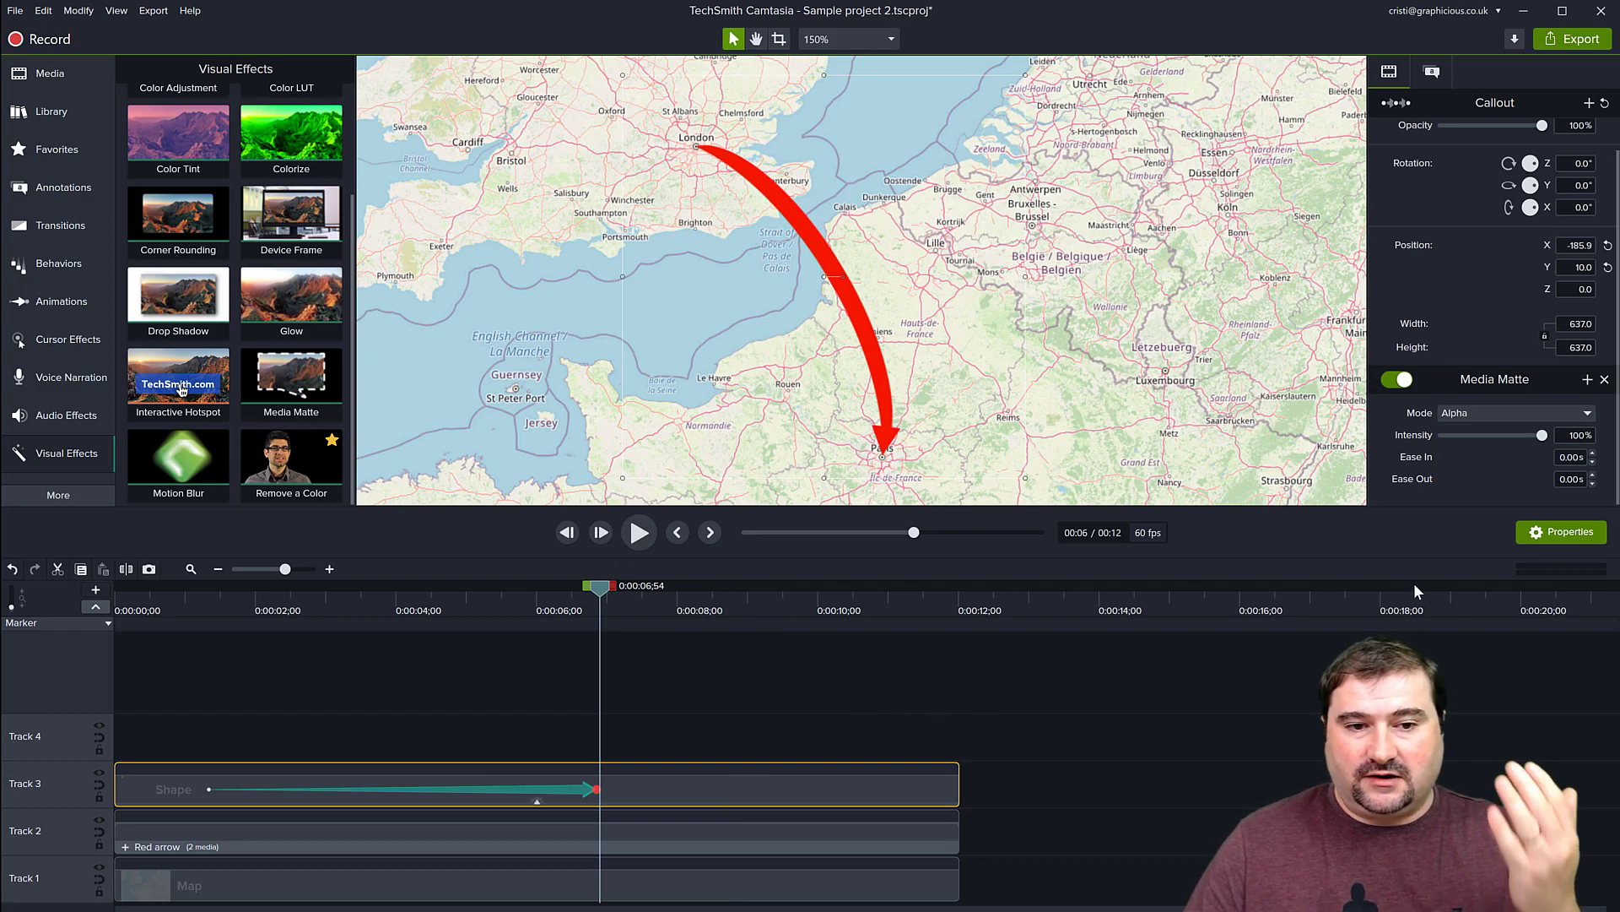
# Play back the matte animation from the start to check how the red arrow is revealed.
pyautogui.click(132, 611)
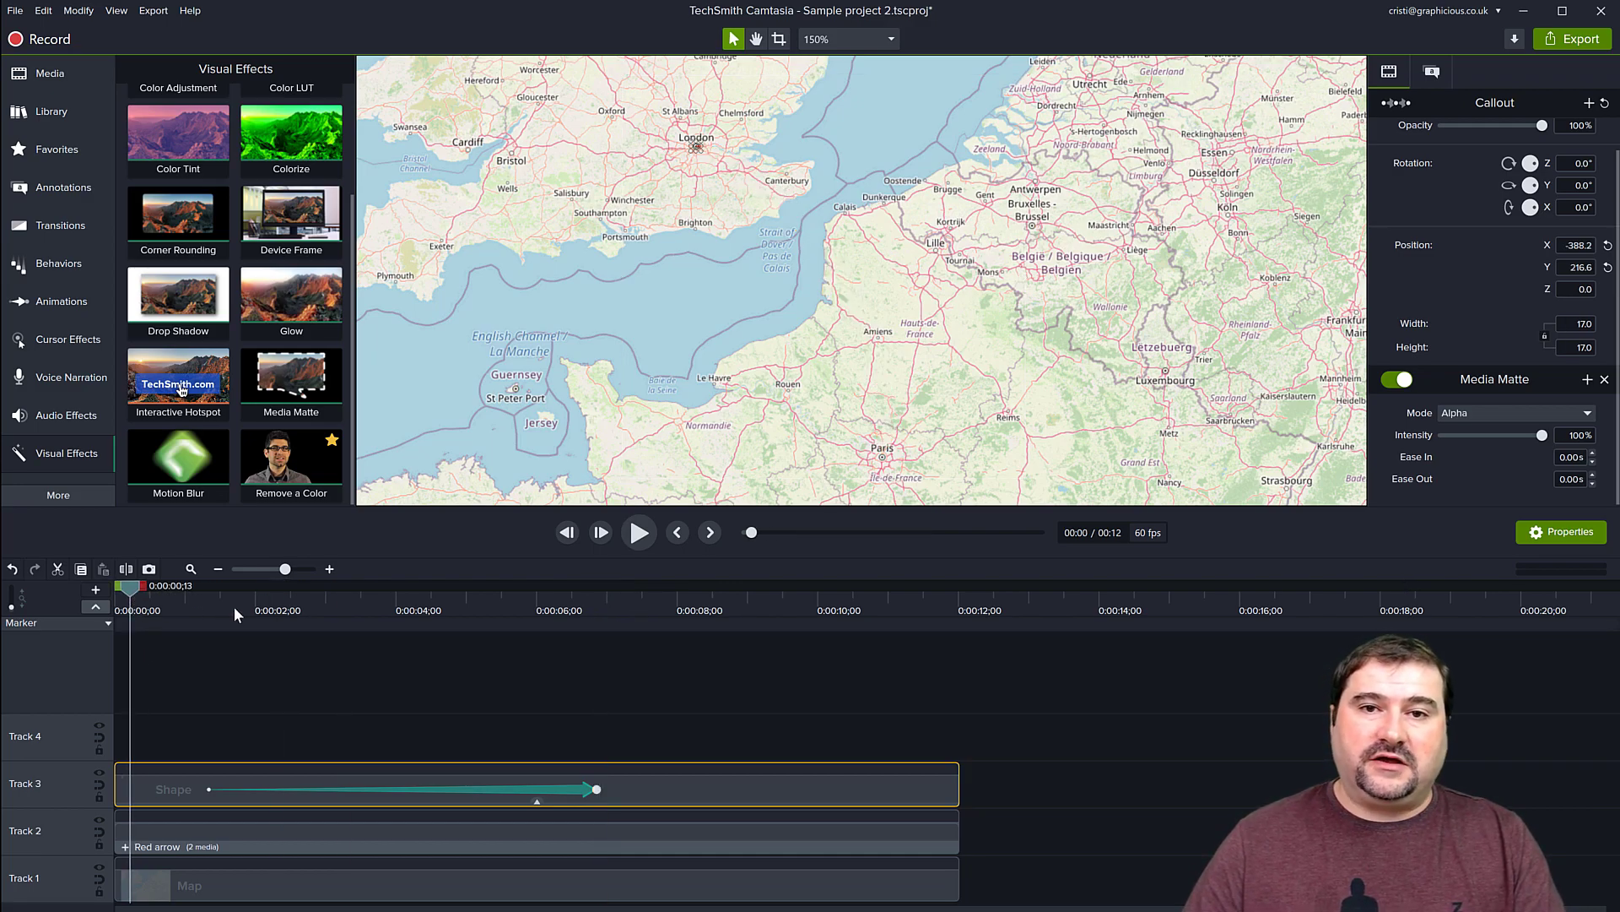
pyautogui.press('space')
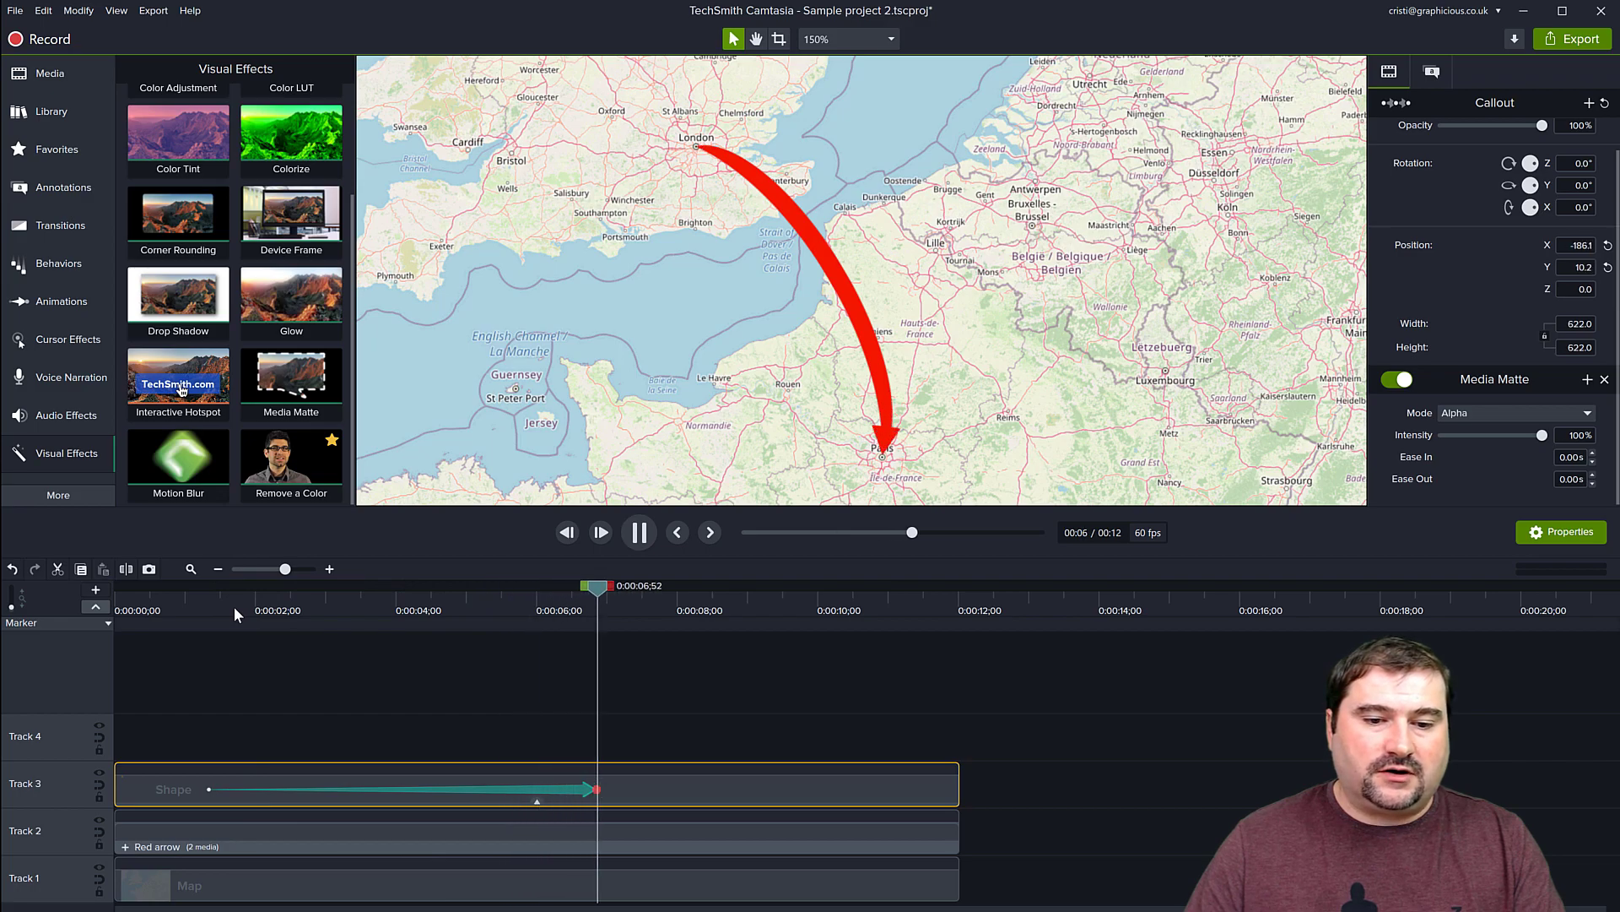
pyautogui.press('space')
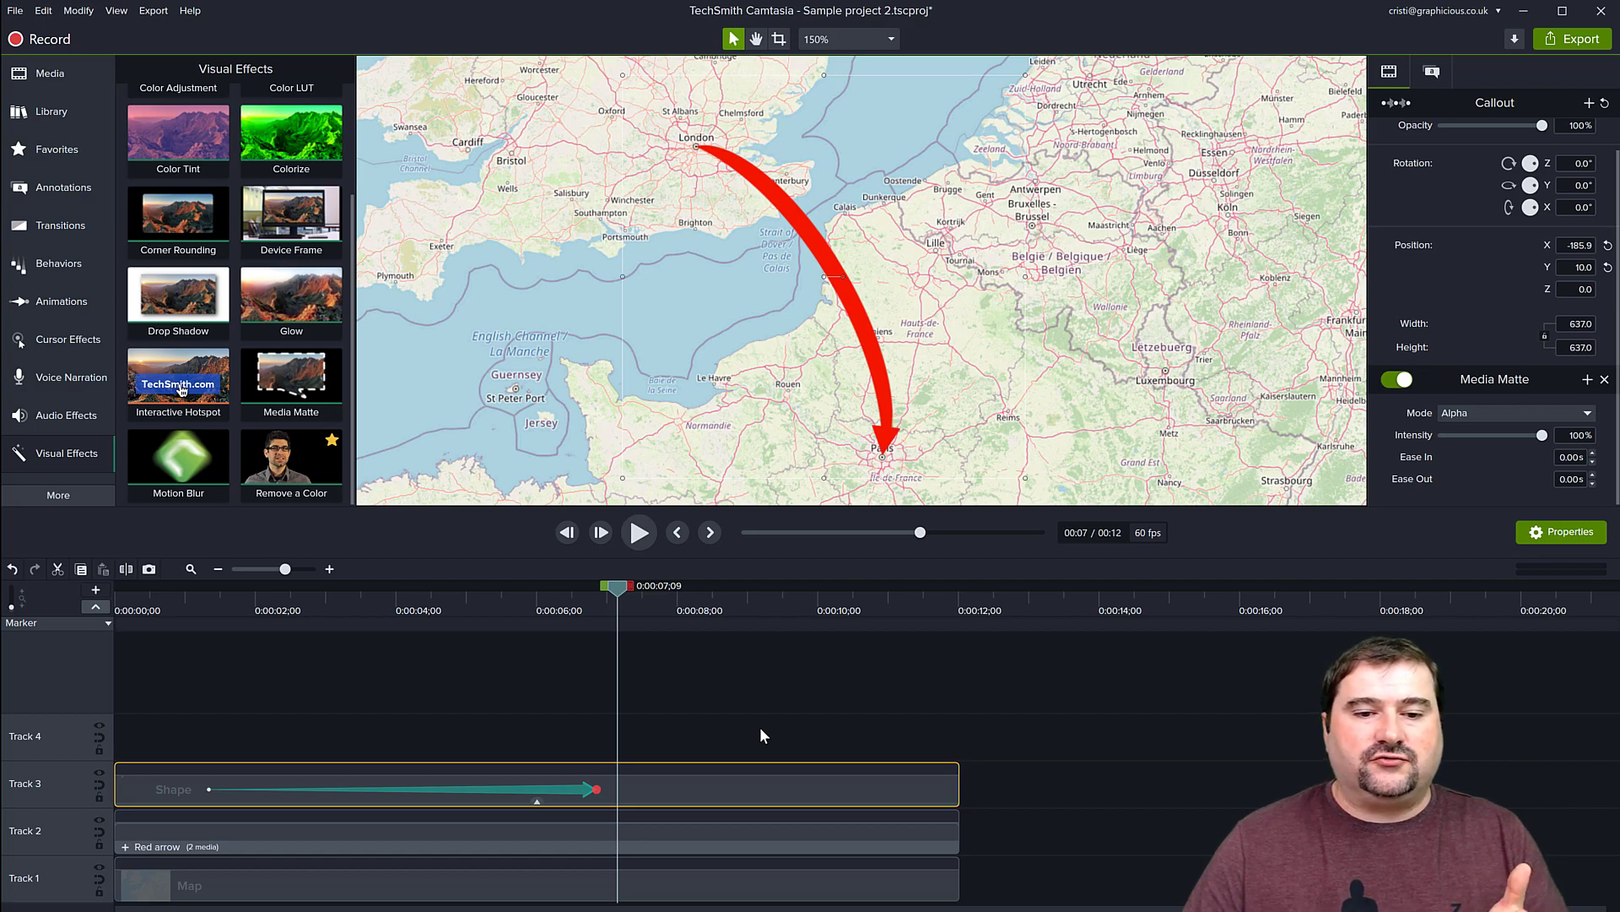
pyautogui.moveTo(619, 588); pyautogui.dragTo(200, 596)
pyautogui.press('space')
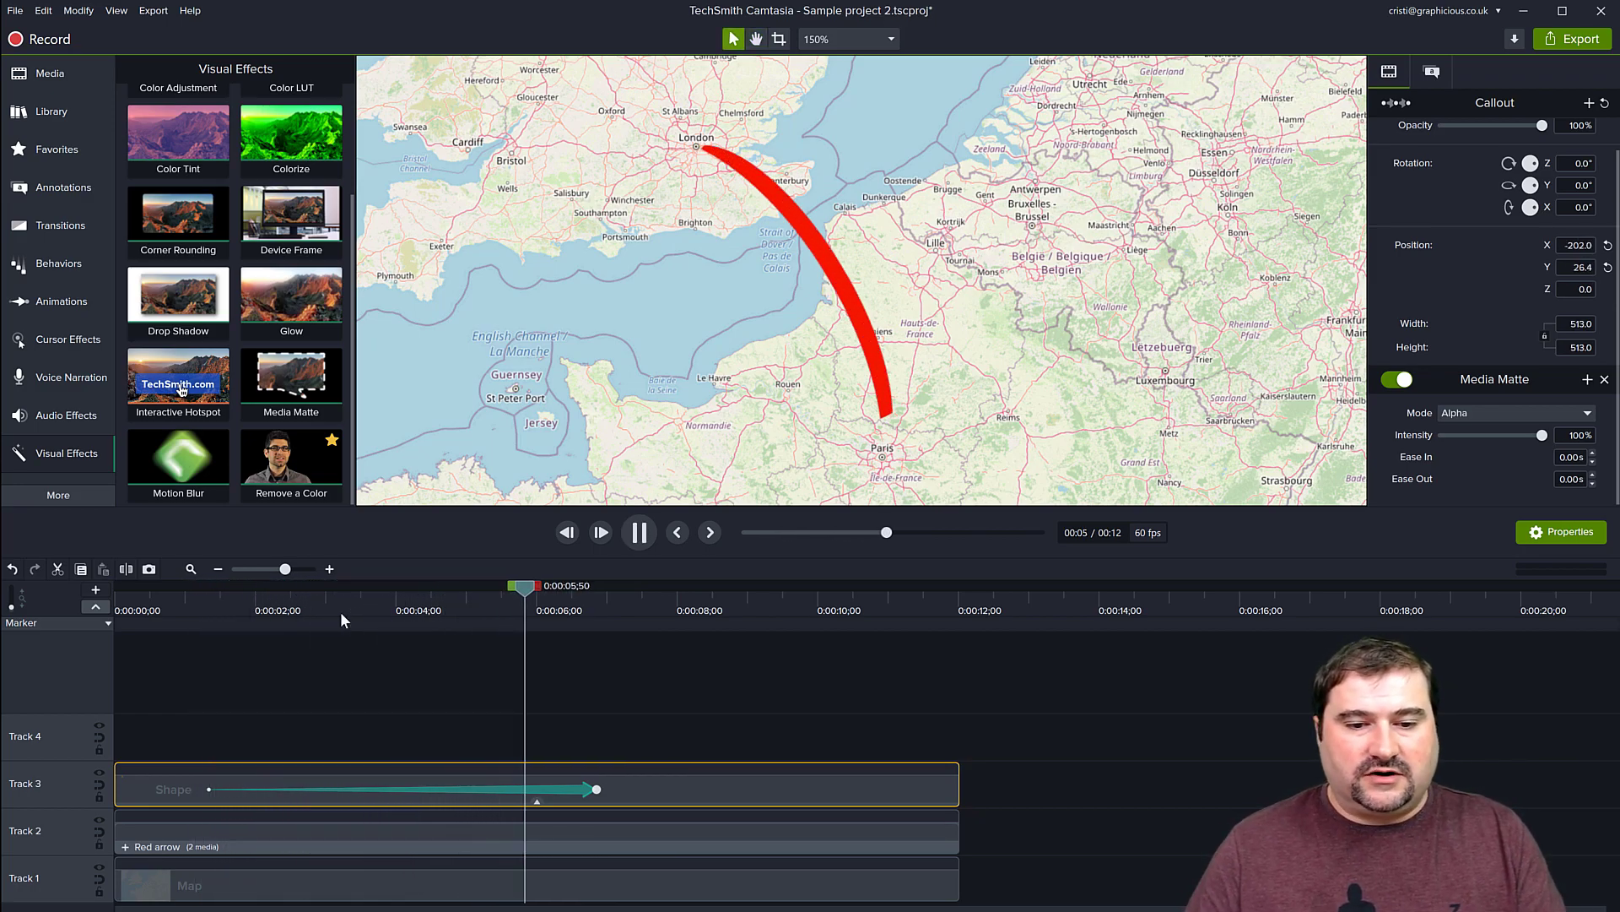
pyautogui.press('space')
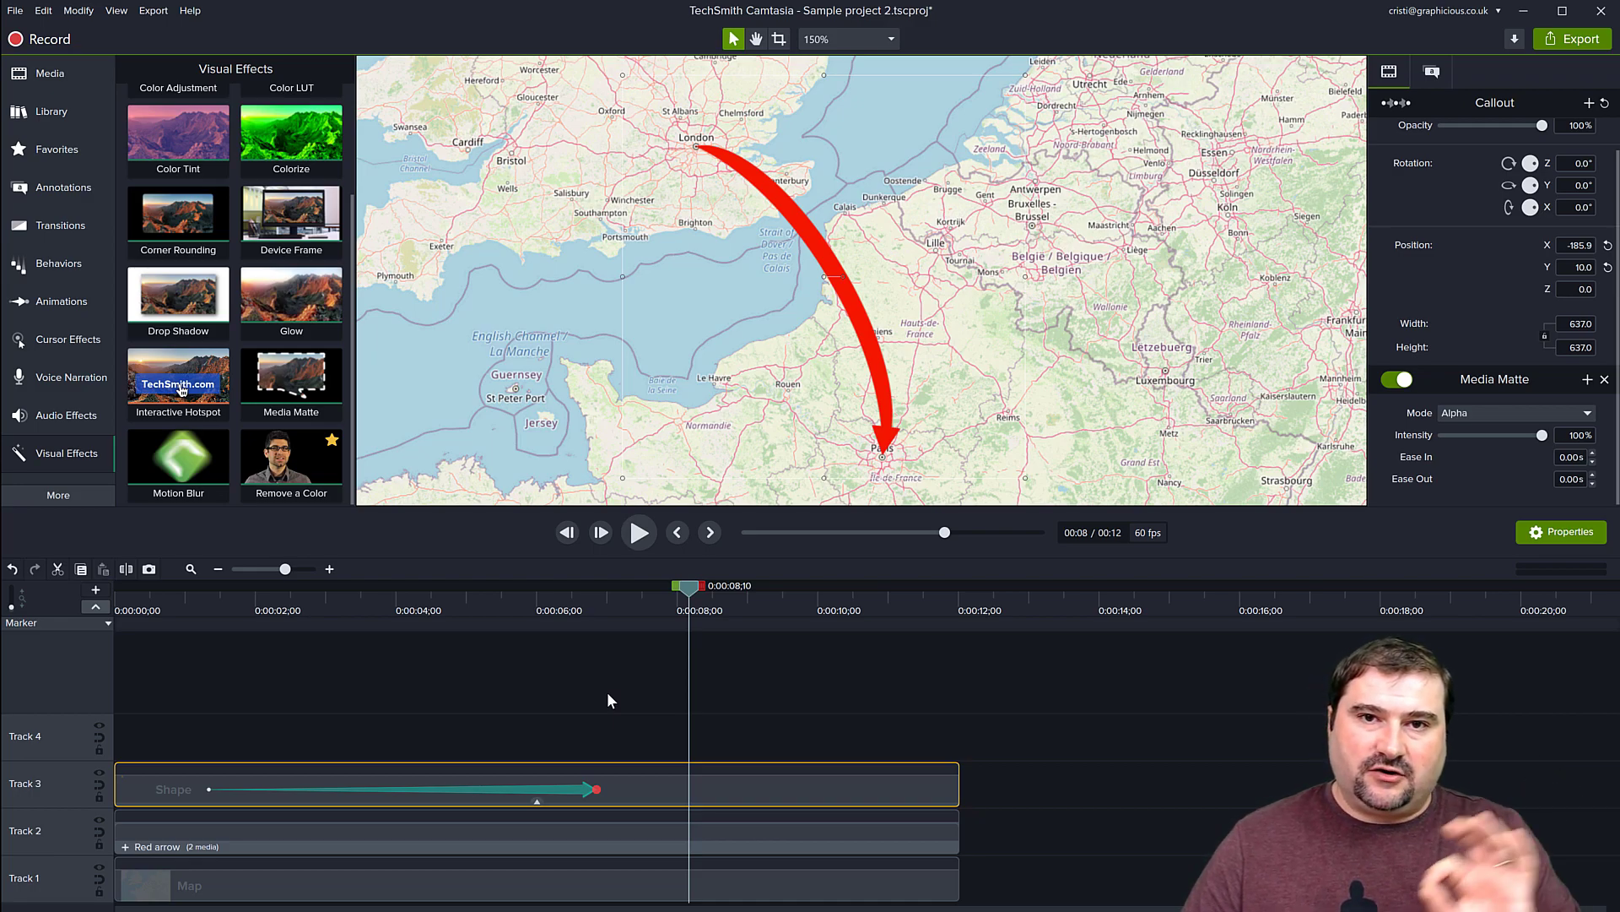
# Group the circle shape on Track 3 with the Red arrow group on Track 2.
pyautogui.moveTo(502, 678); pyautogui.dragTo(660, 831)
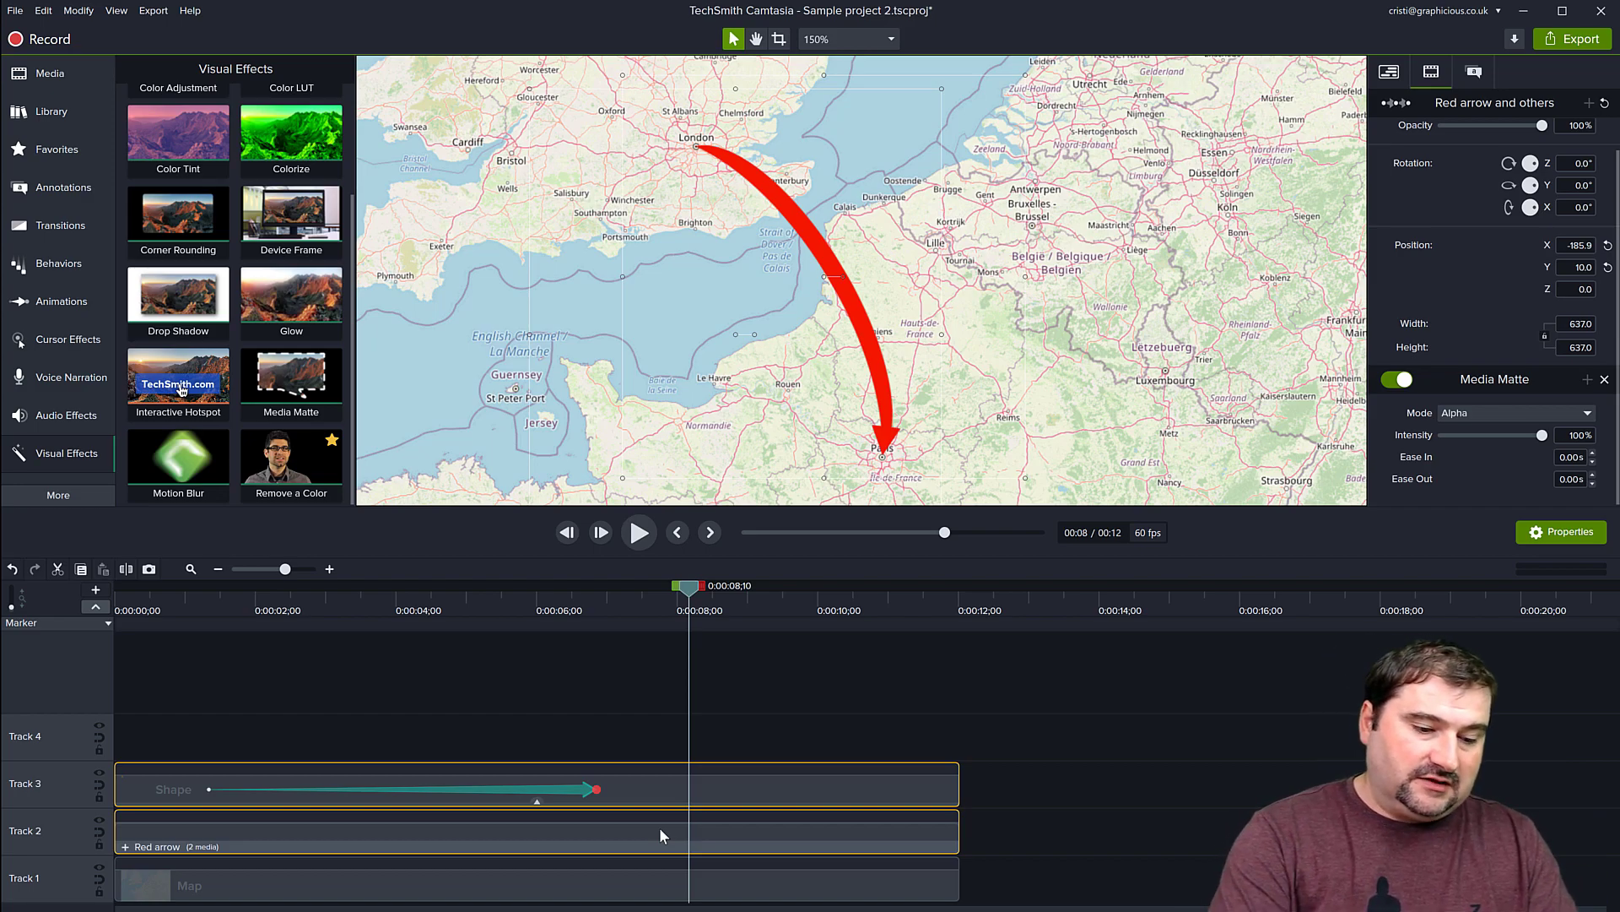
pyautogui.hotkey('ctrl', 'g')
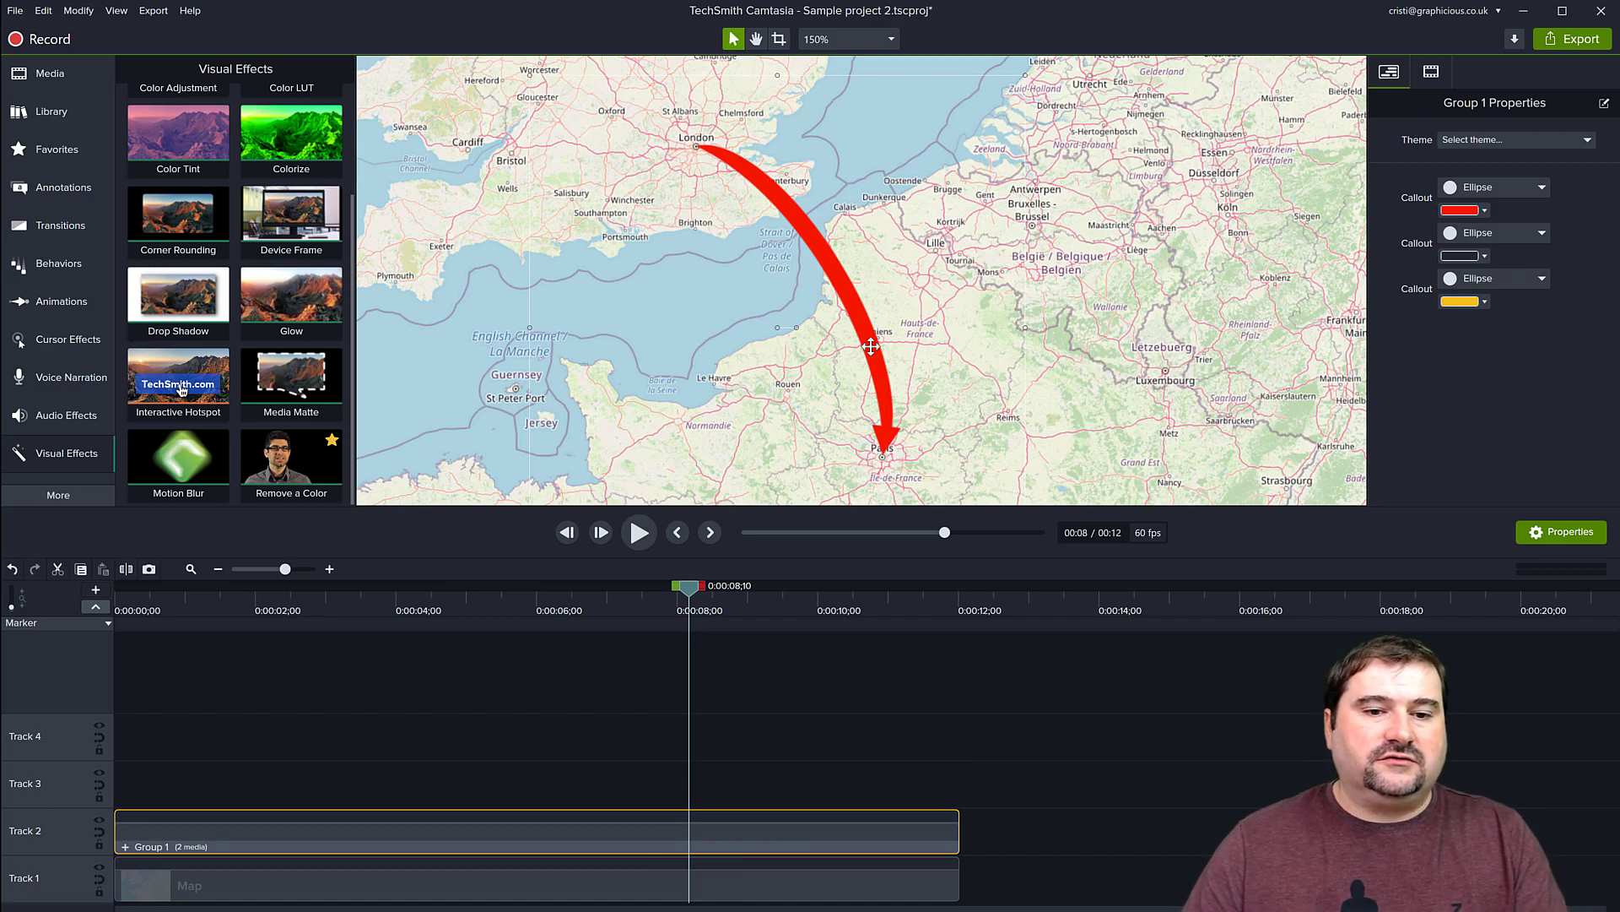
# Add a drop shadow to the new group with angle 225°, offset 25, opacity 60% and blur 5.
pyautogui.moveTo(902, 524); pyautogui.dragTo(901, 672)
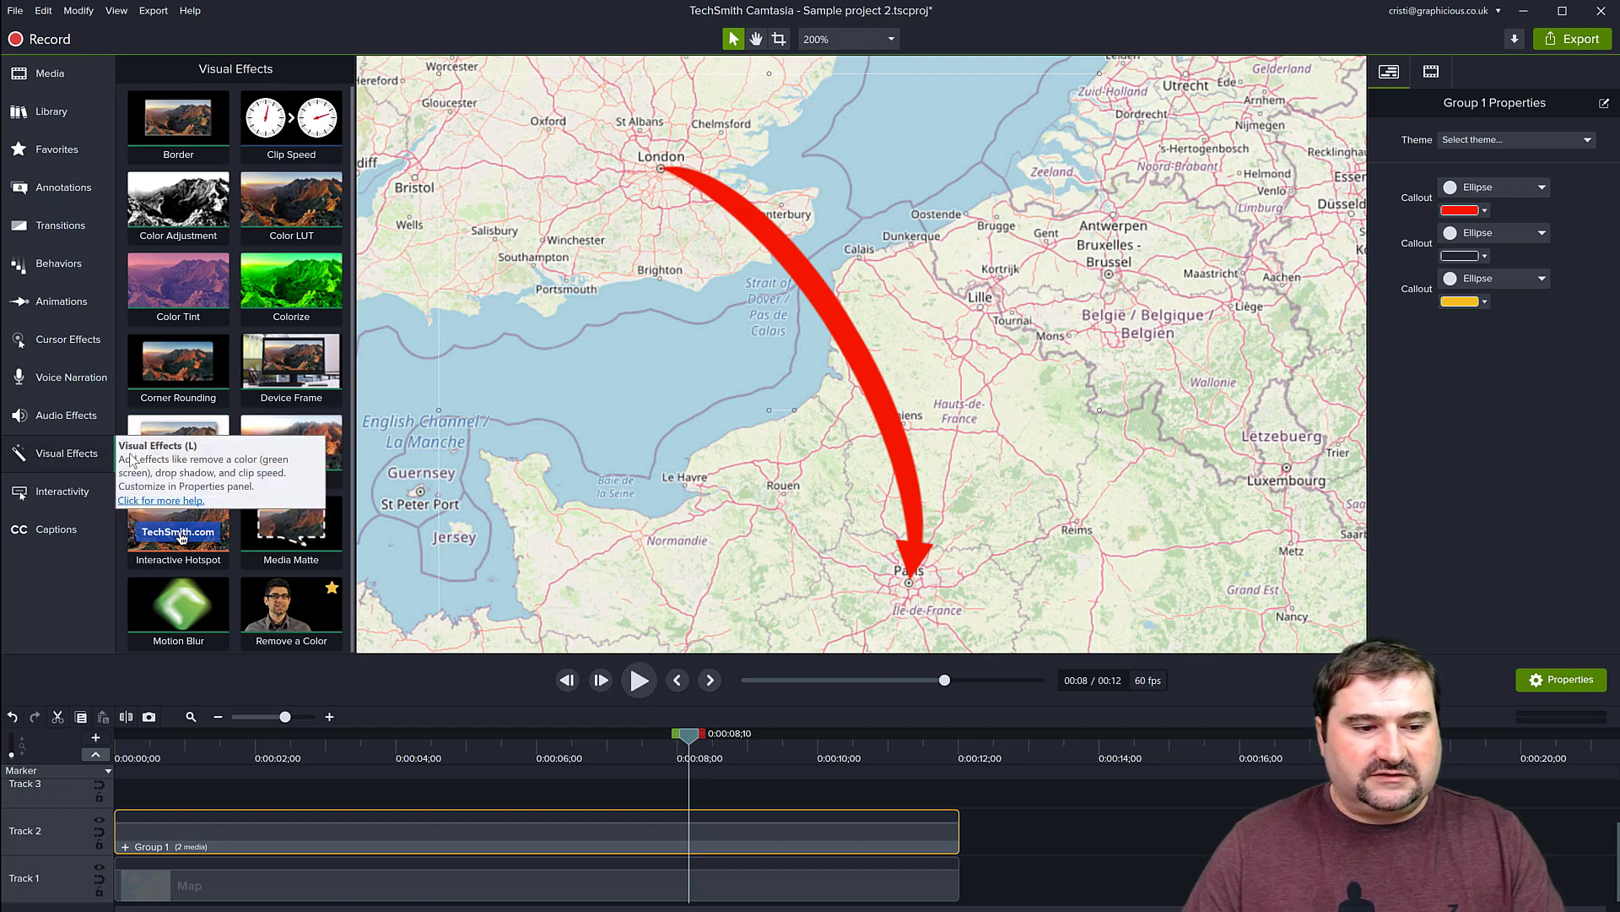
pyautogui.moveTo(180, 435); pyautogui.dragTo(463, 838)
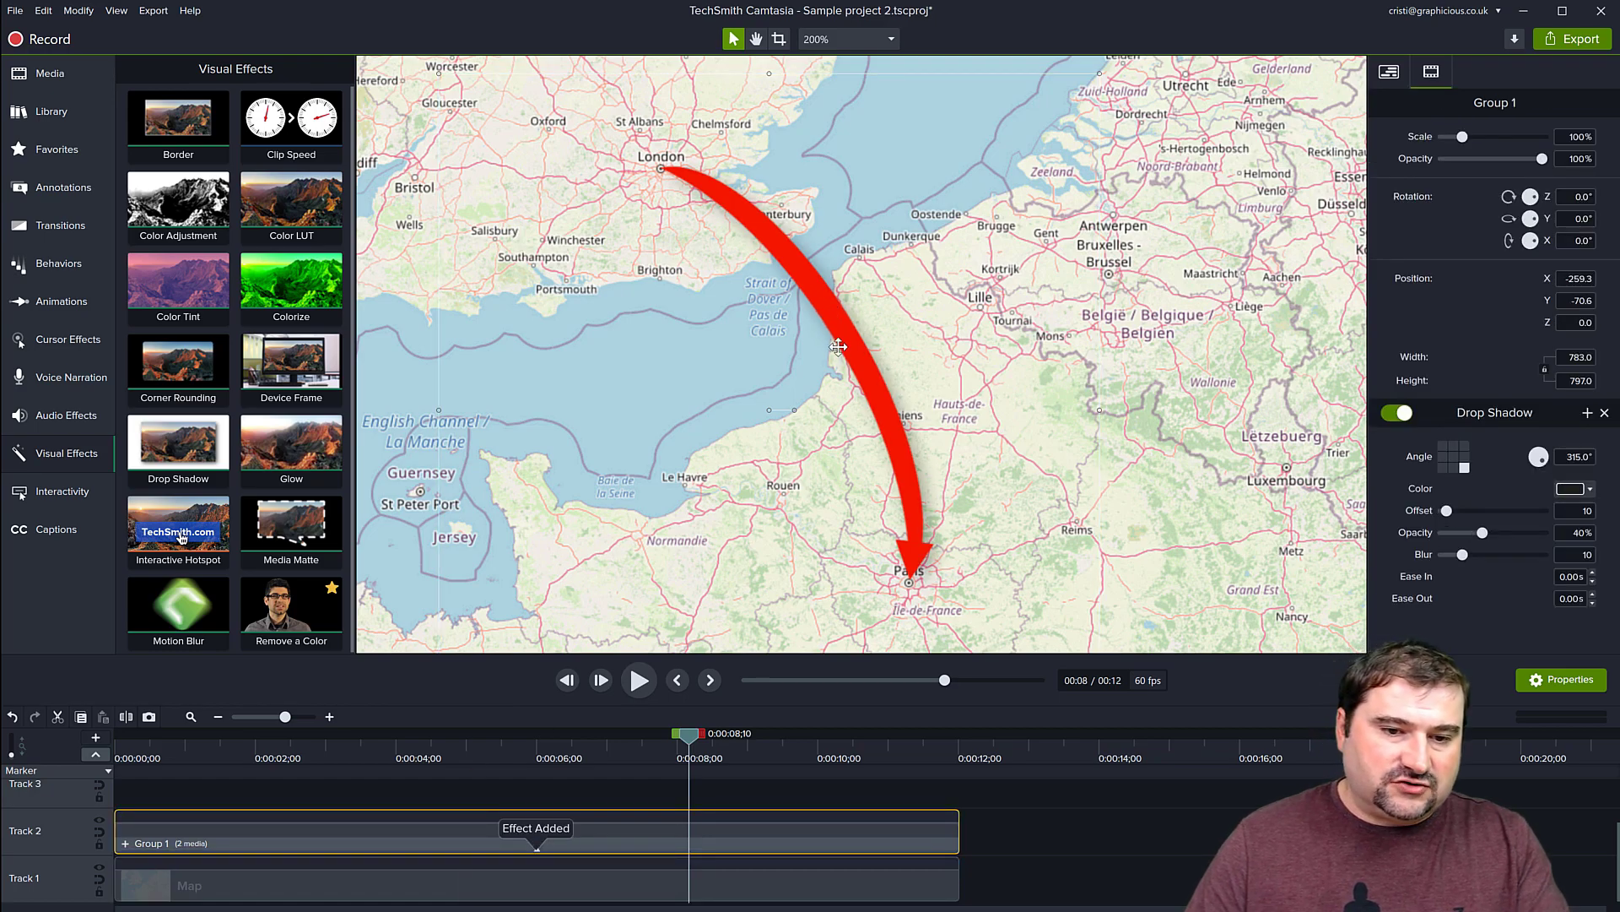
pyautogui.click(1444, 468)
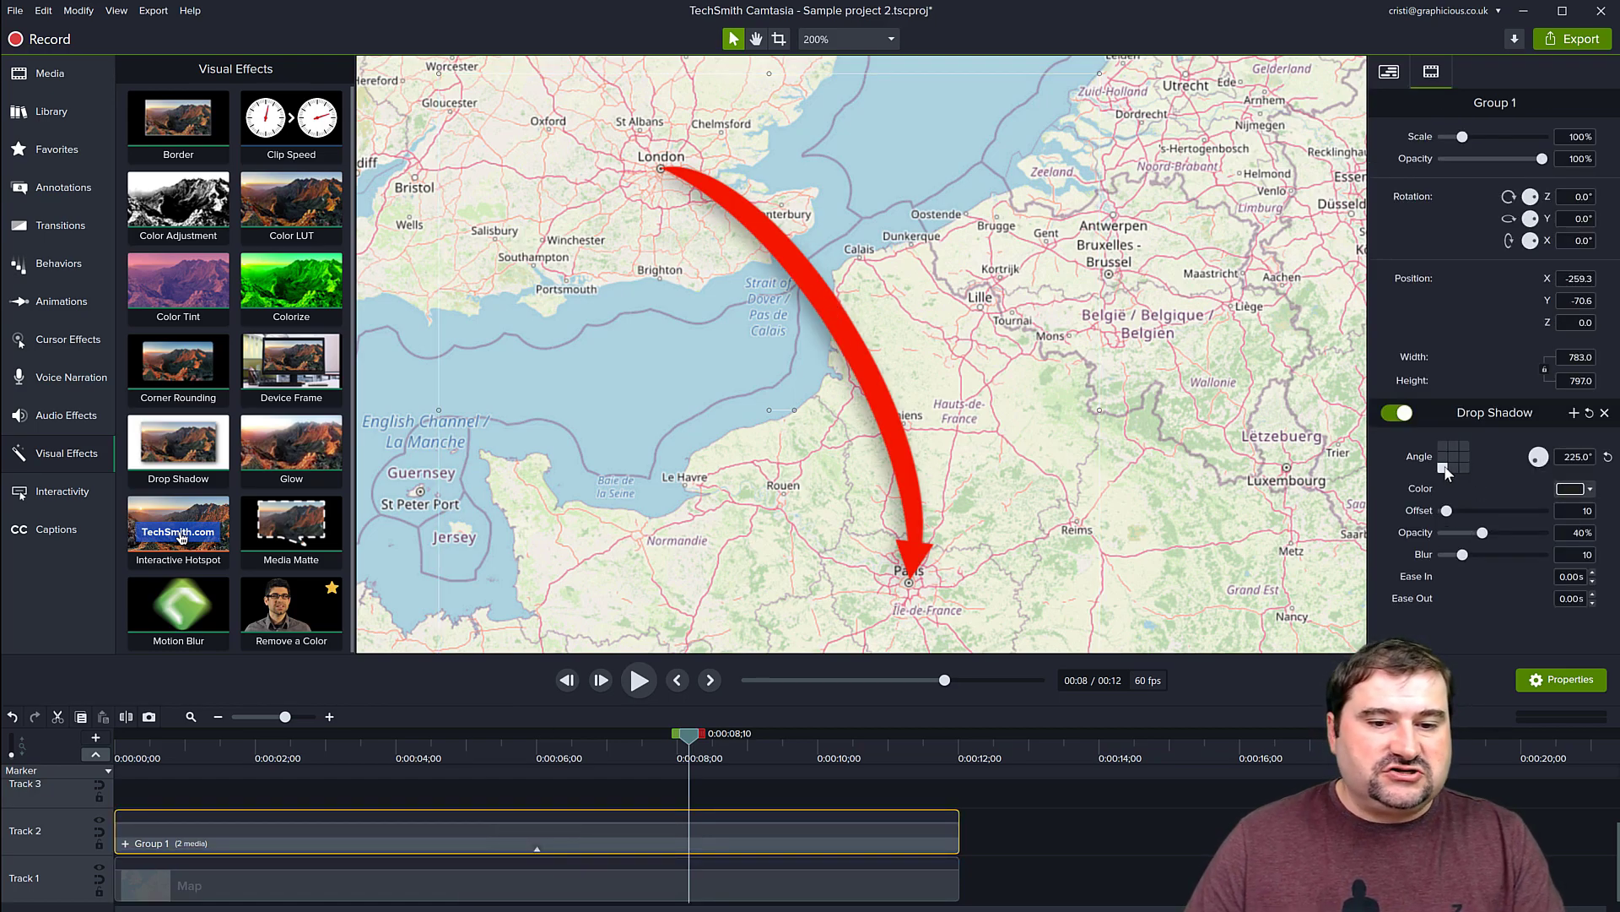
pyautogui.moveTo(1446, 511); pyautogui.dragTo(1453, 555)
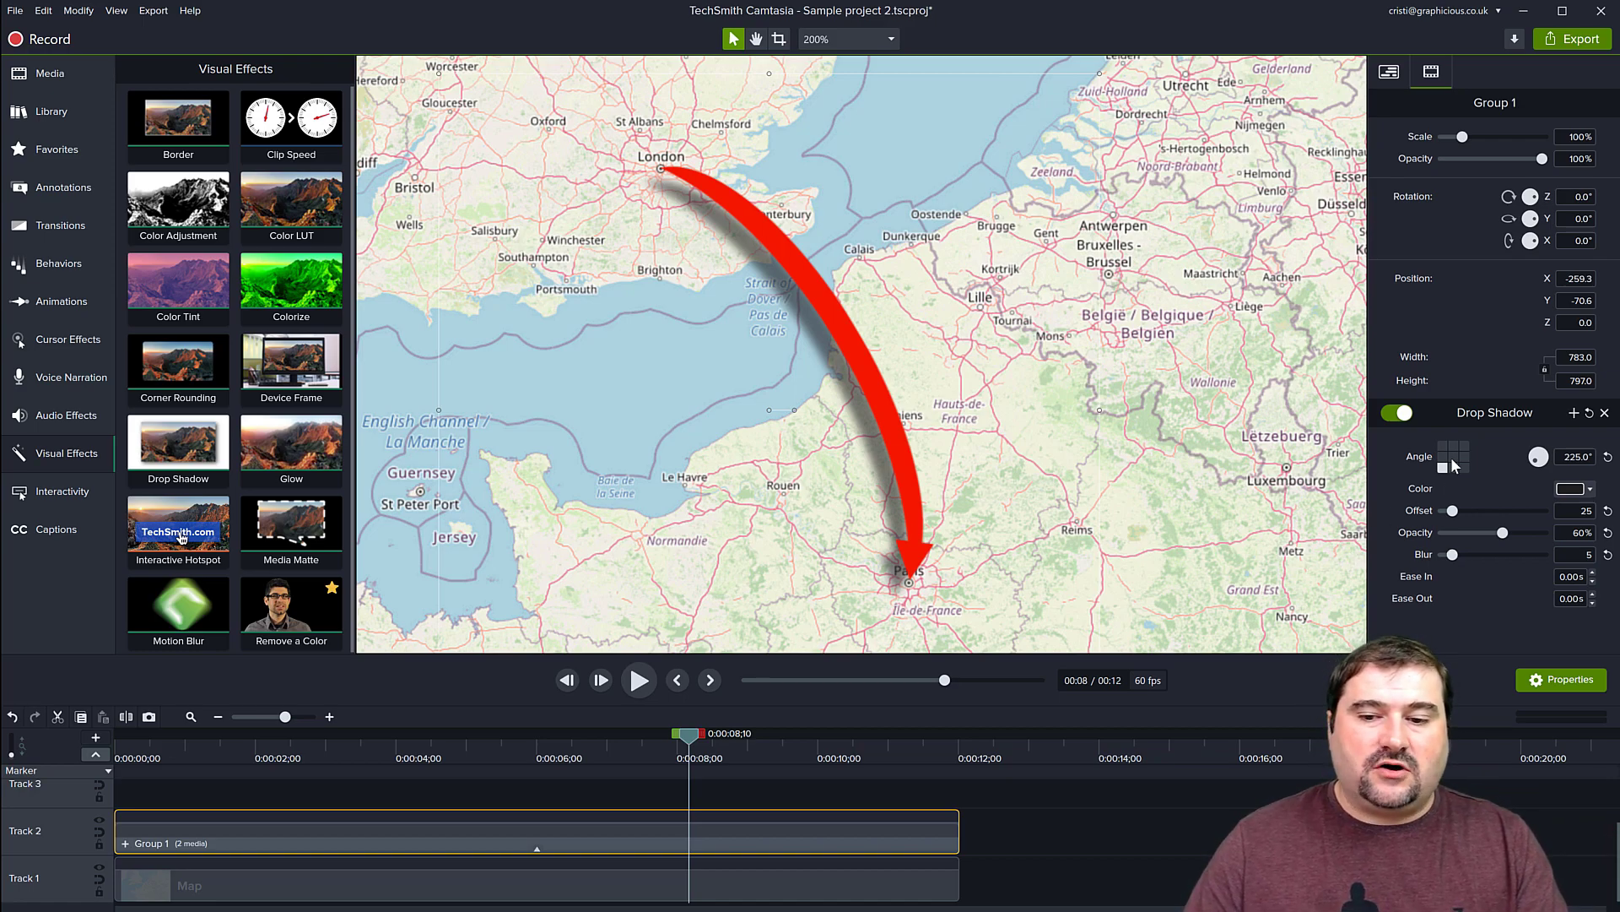
# Disable the group's drop shadow and paste a copy of the group onto Track 3 at the start of the timeline.
pyautogui.click(1396, 413)
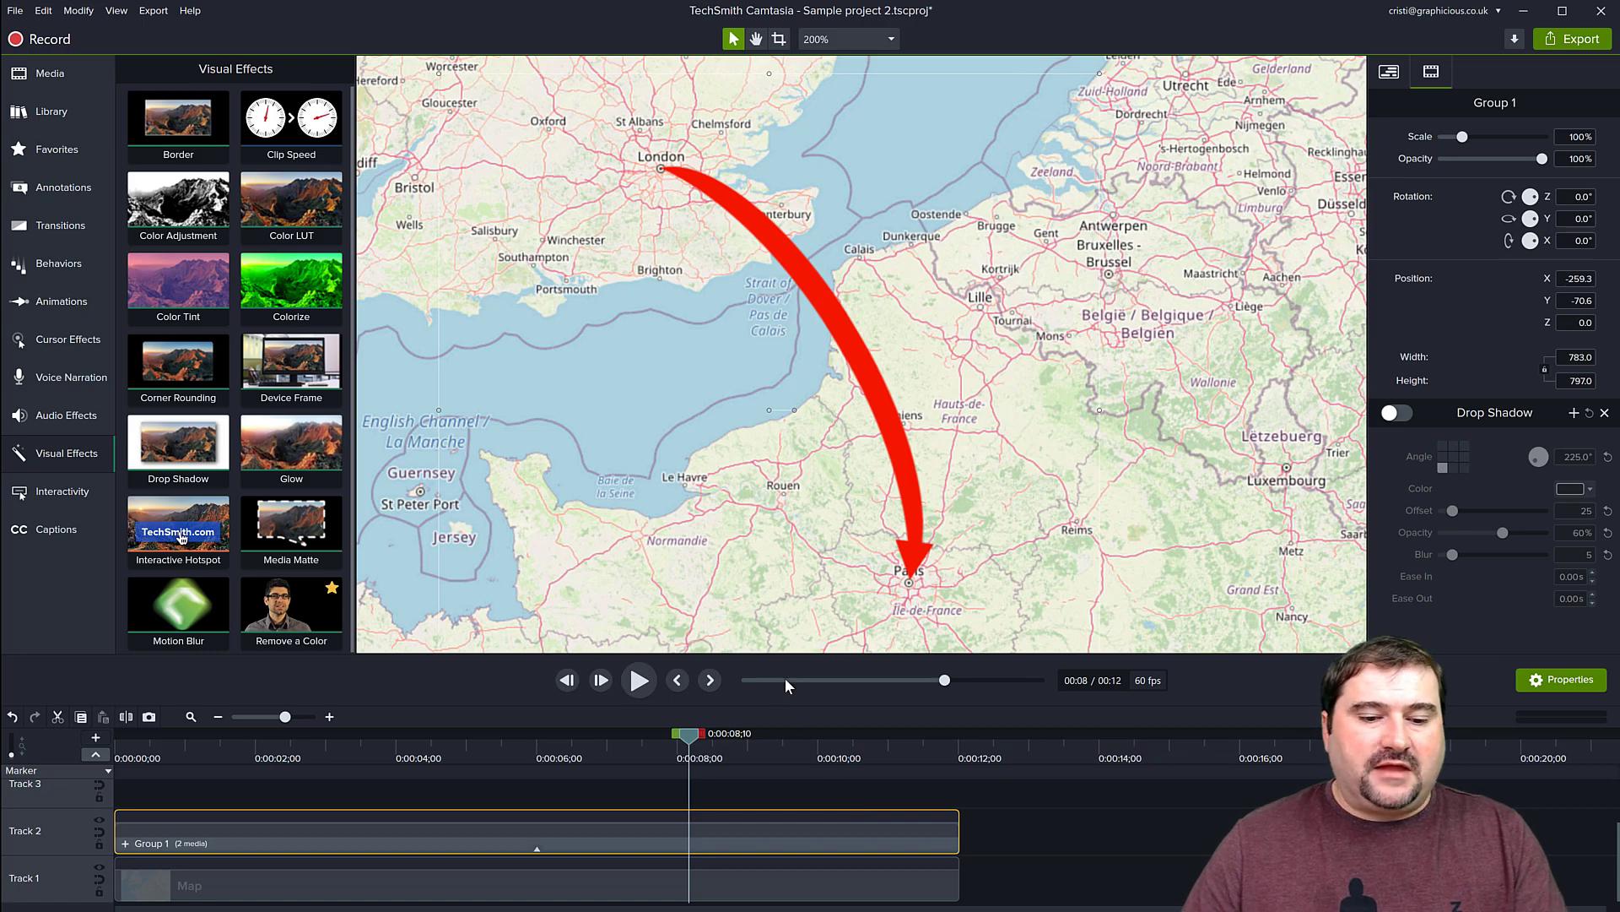
pyautogui.scroll(-1, 784, 613)
pyautogui.moveTo(784, 655); pyautogui.dragTo(784, 614)
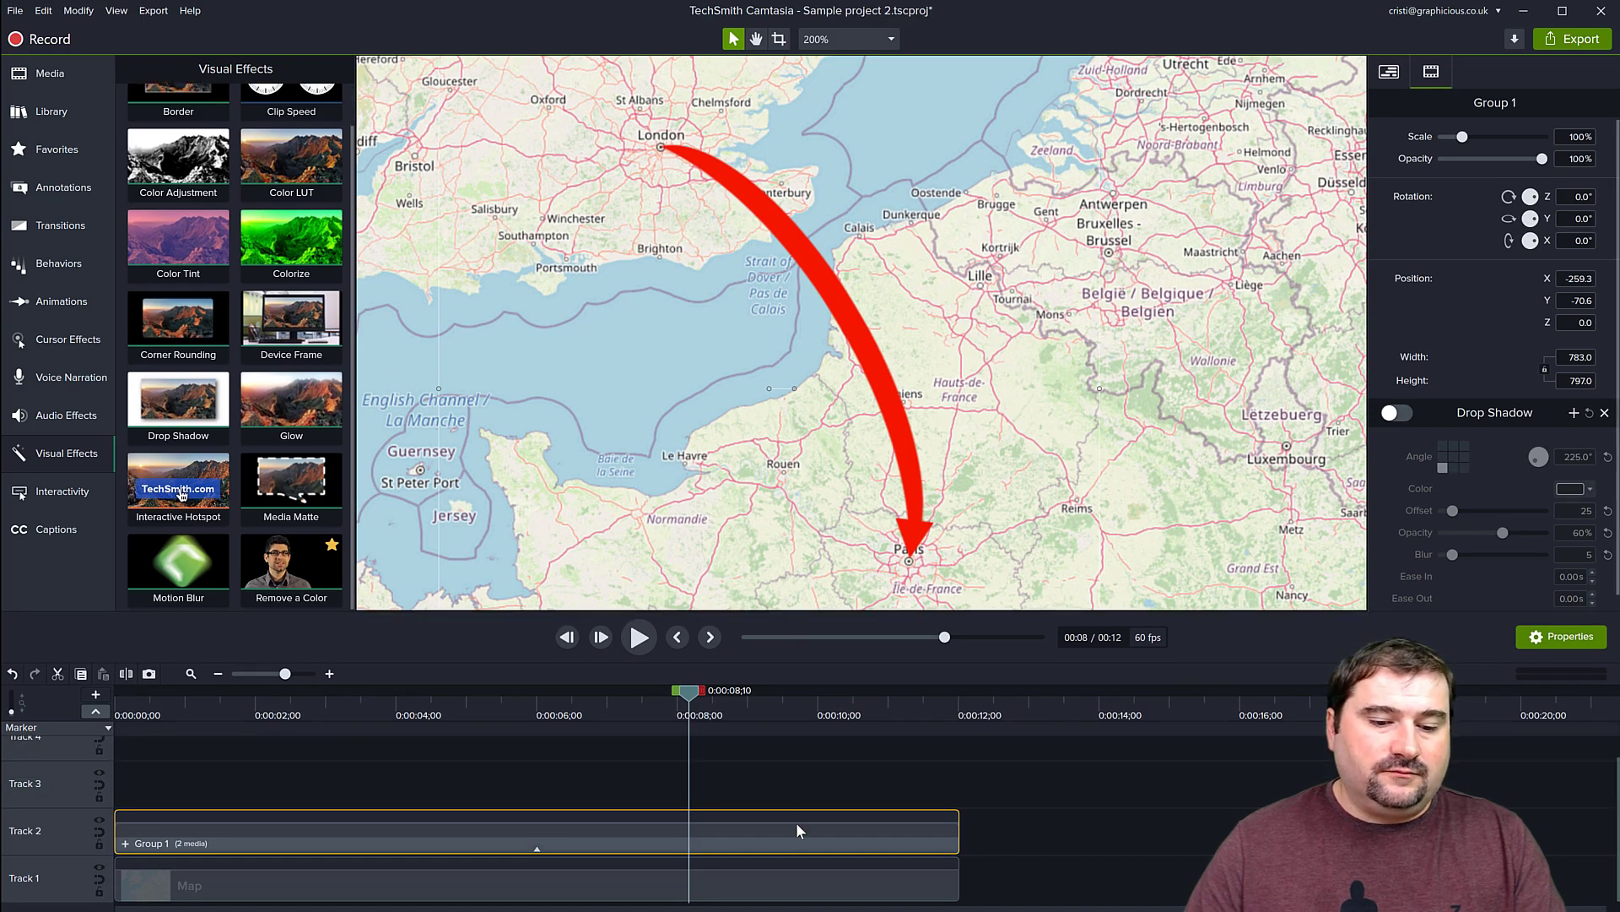
pyautogui.moveTo(688, 691); pyautogui.dragTo(74, 695)
pyautogui.hotkey('ctrl', 'v')
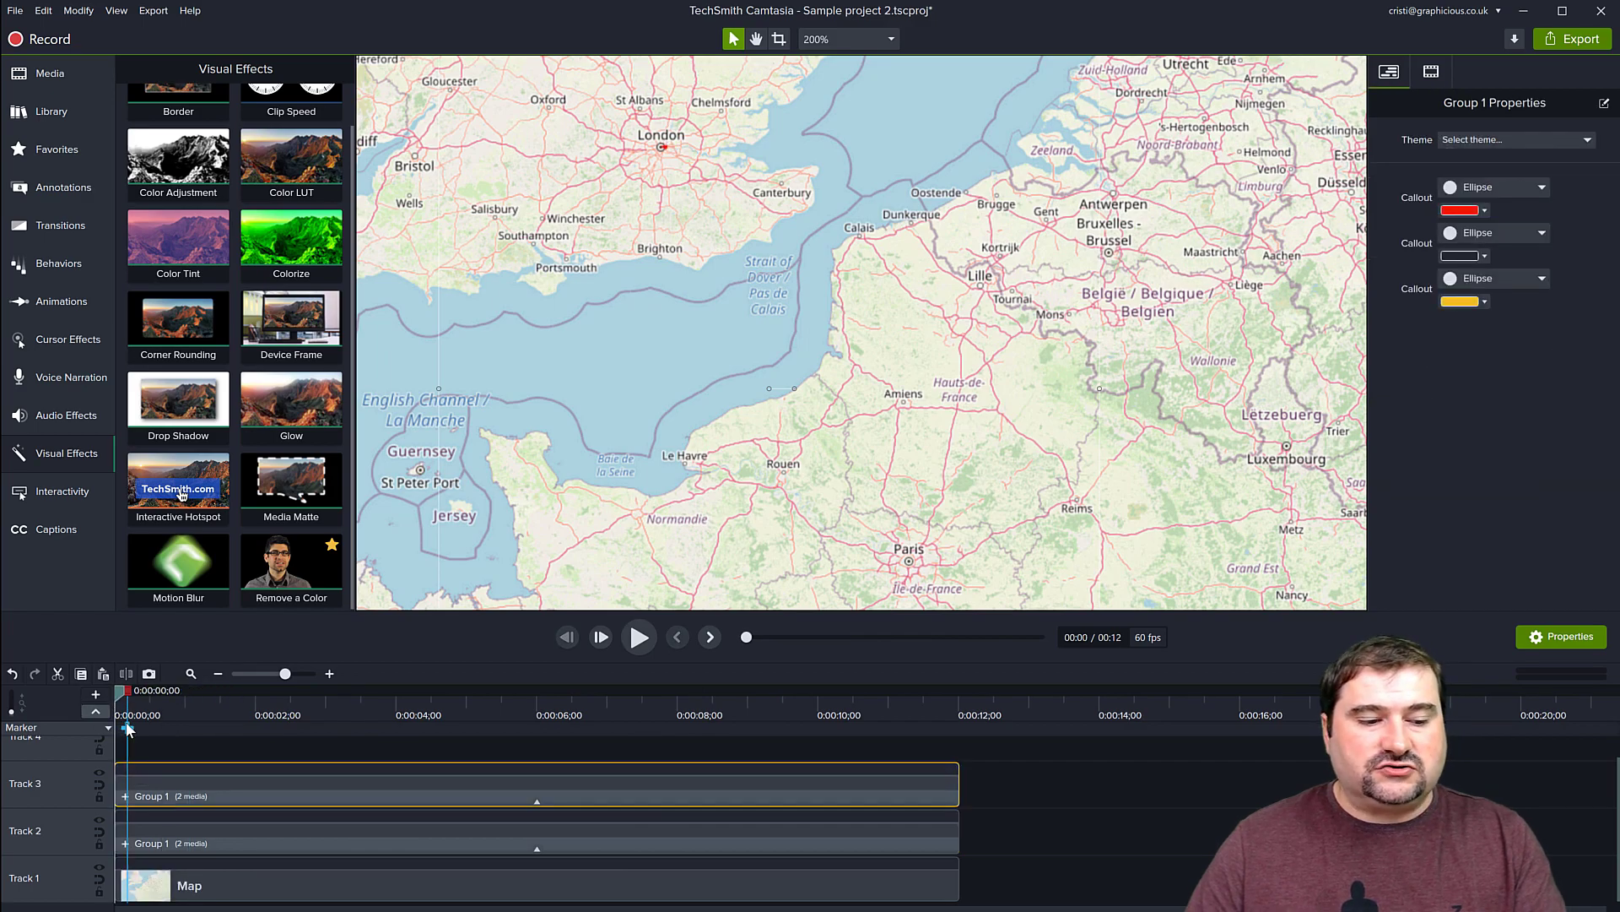
# Rename the group copy on Track 3 as "Red arrow" and lock that track.
pyautogui.rightClick(147, 847)
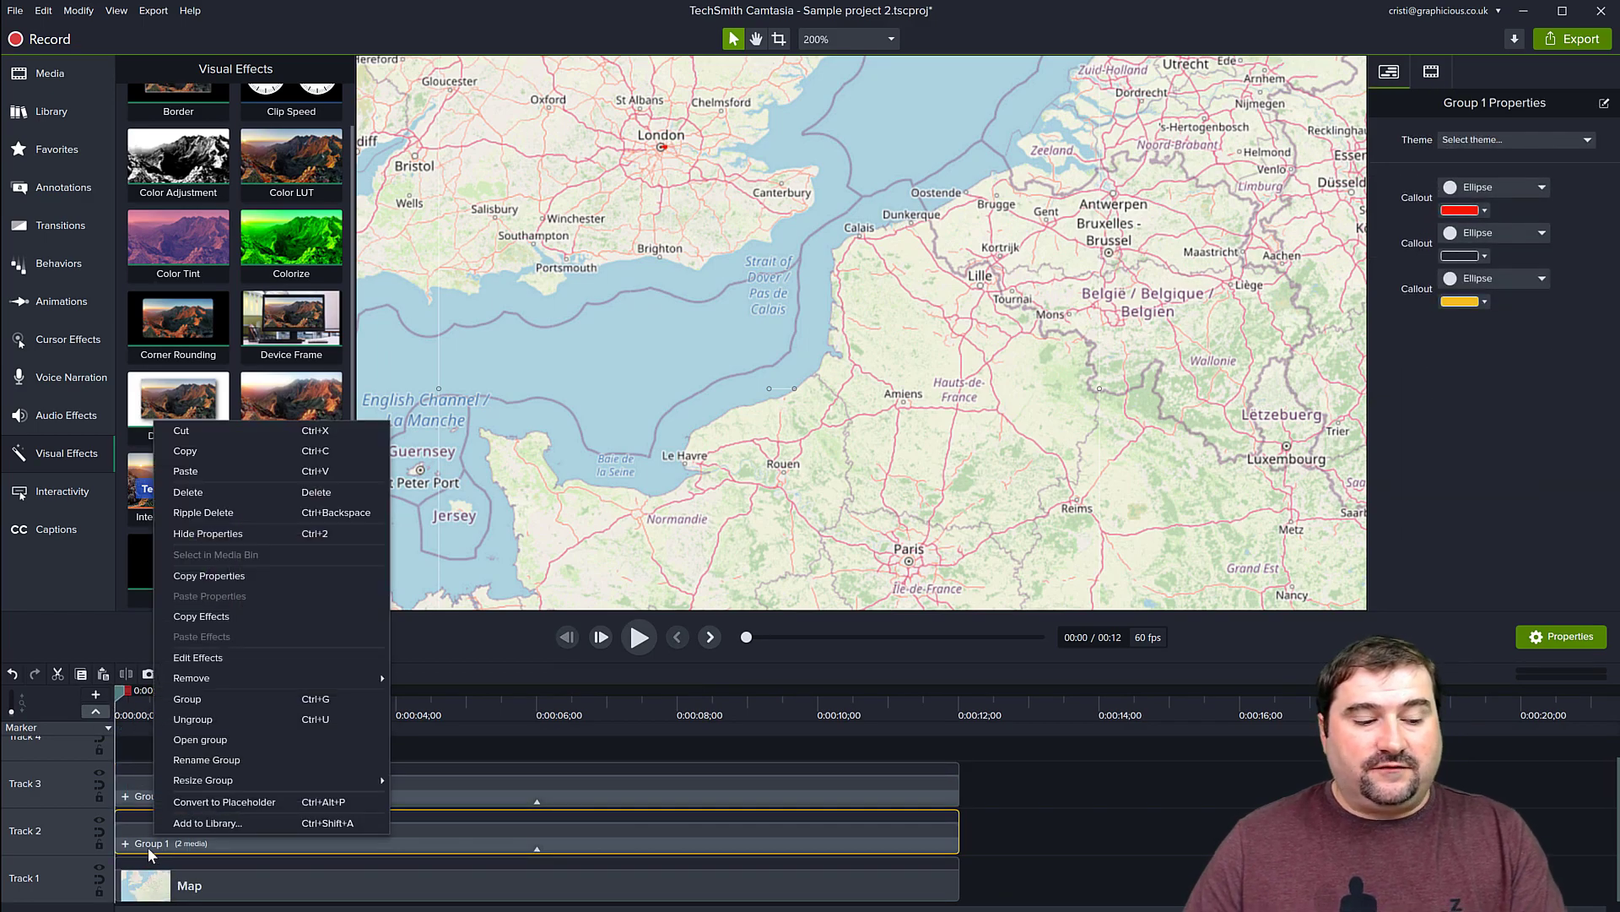
pyautogui.rightClick(143, 802)
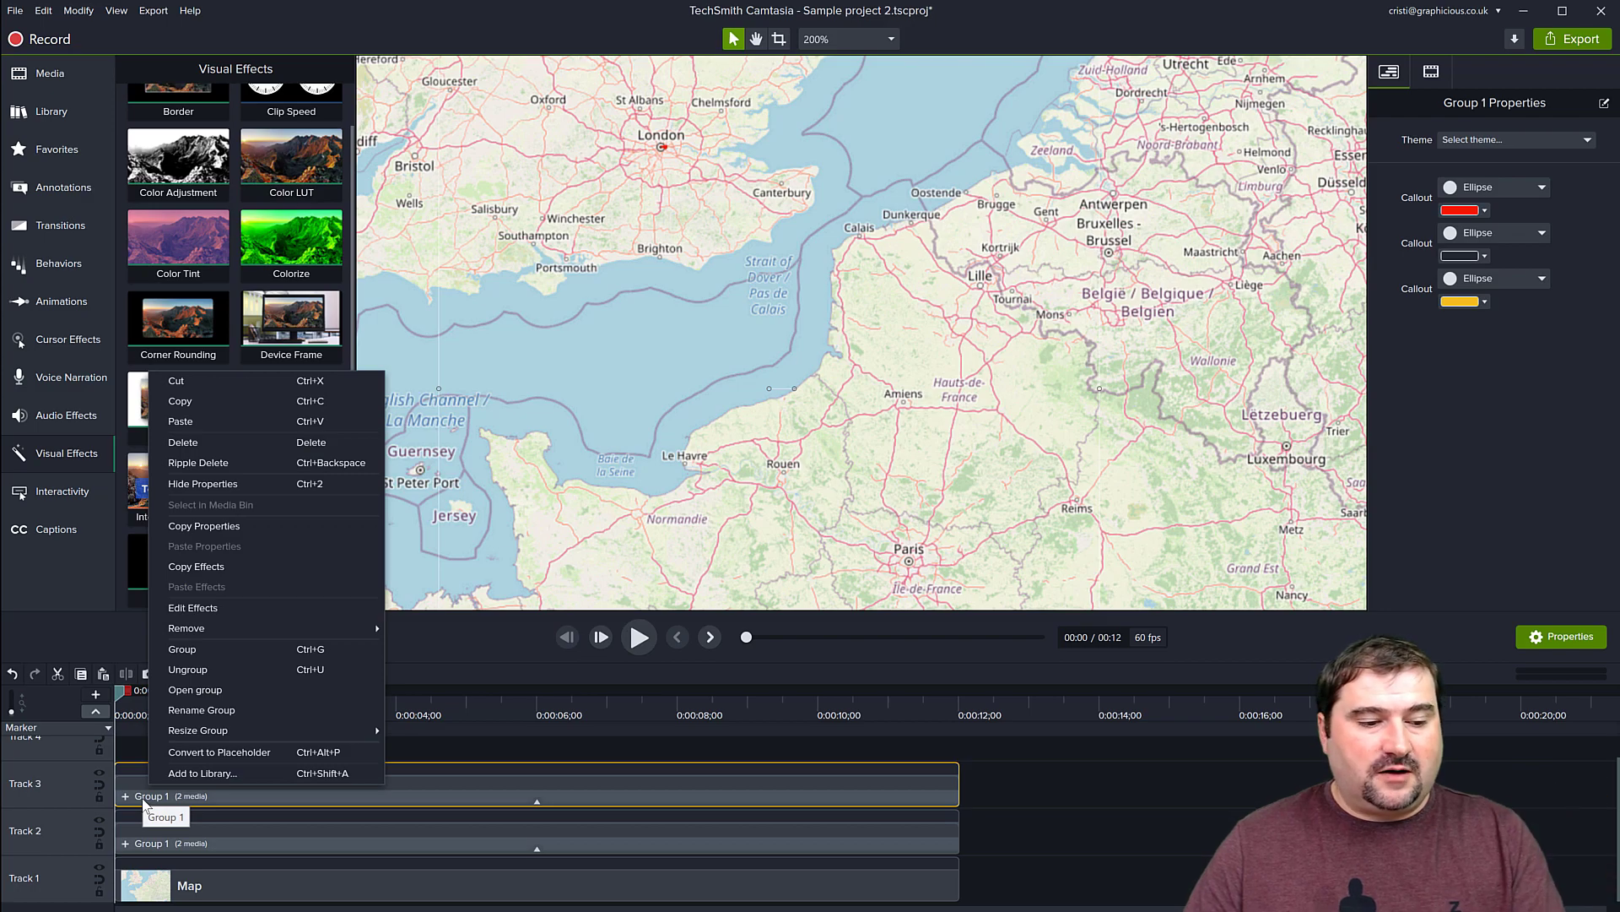
pyautogui.click(189, 710)
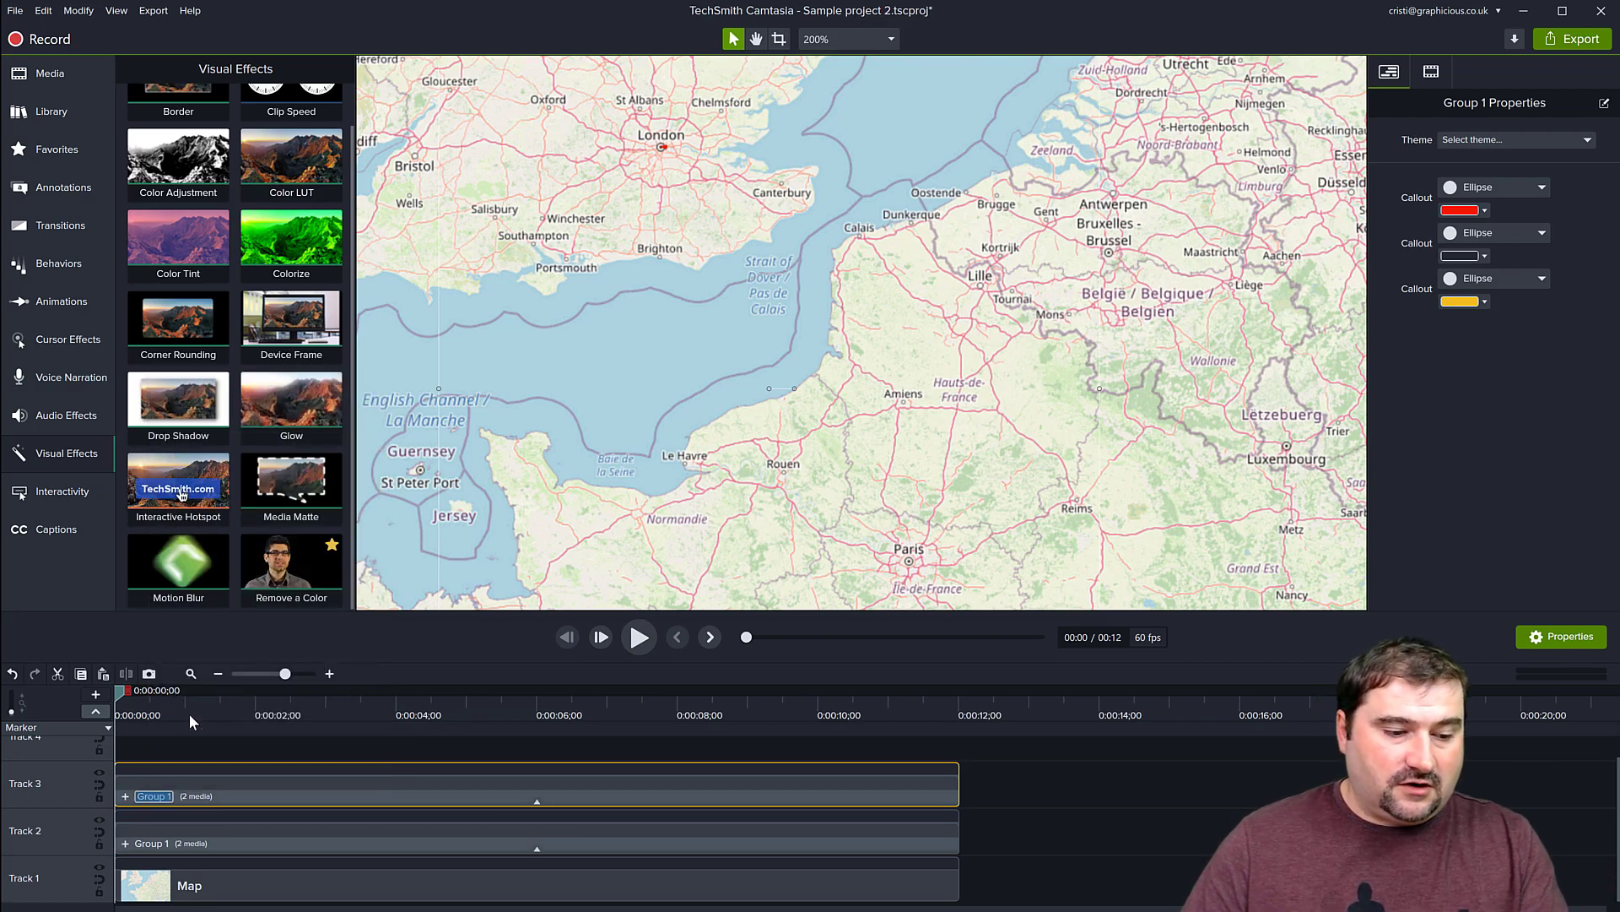
pyautogui.write('Red arrow')
pyautogui.press('Return')
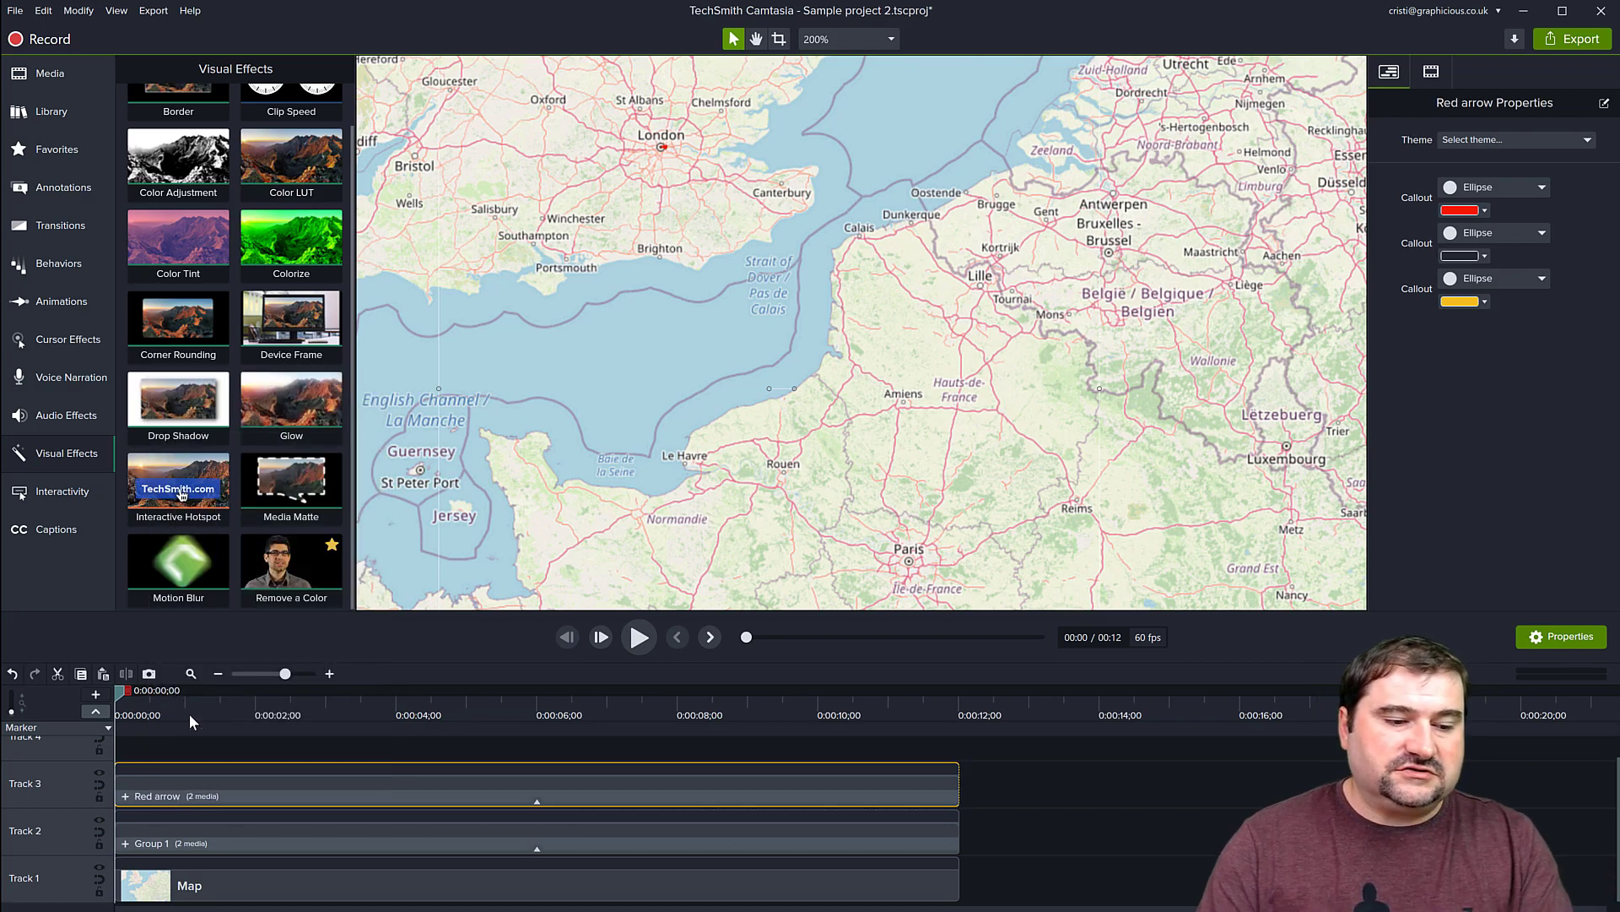
pyautogui.click(99, 797)
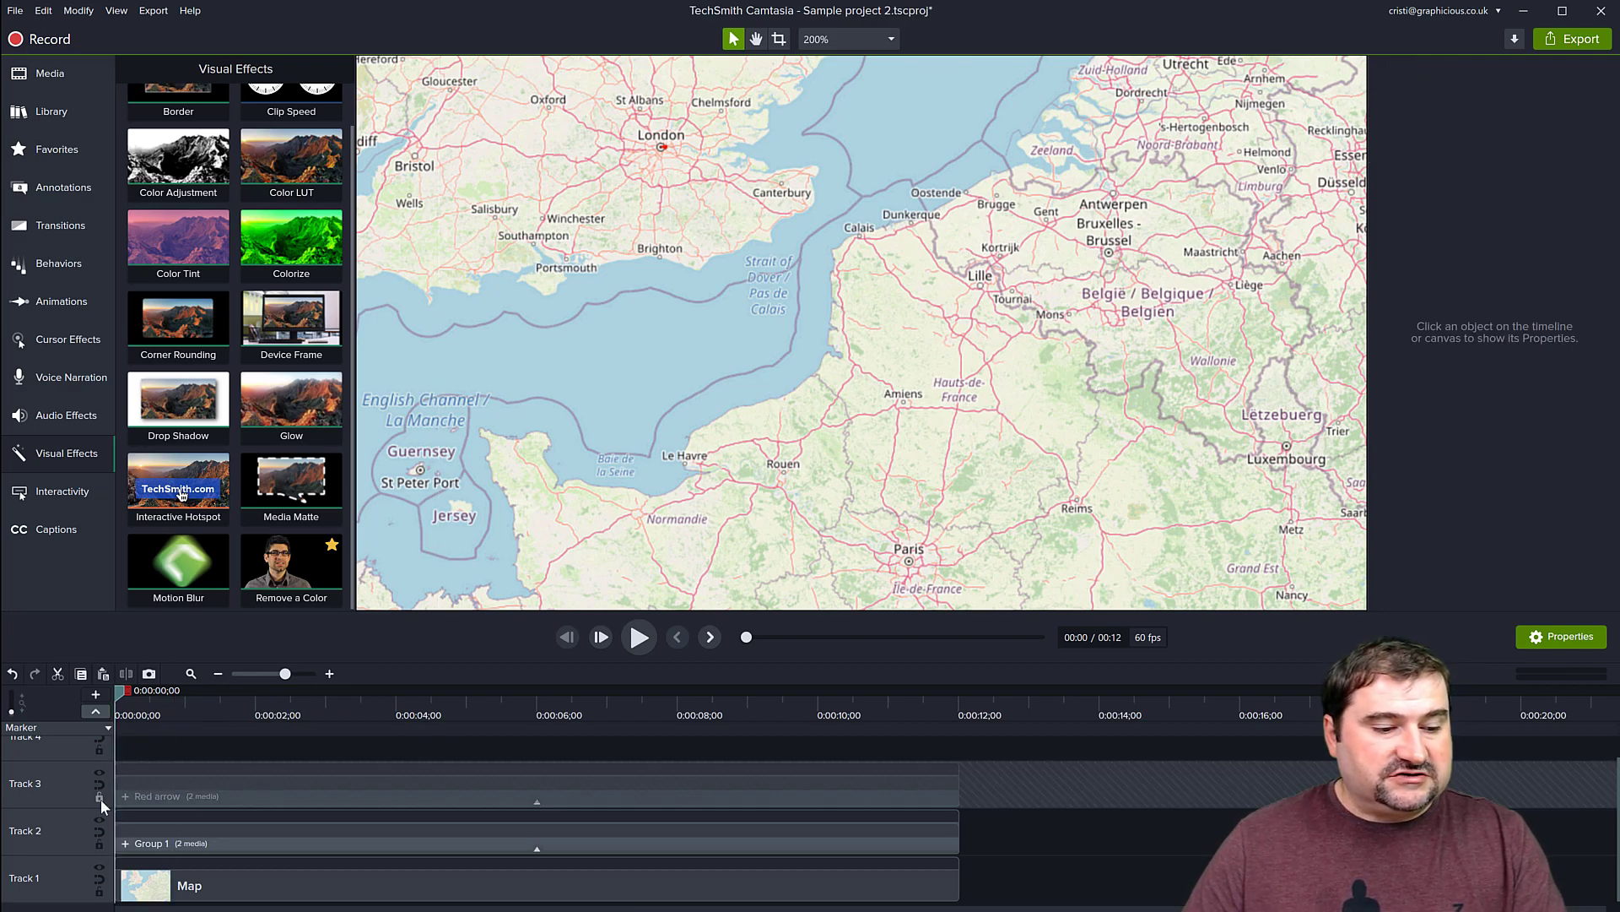
# Rename the group on Track 2 as "Arrow shadow" and move the playhead to about 0:00:10;20.
pyautogui.rightClick(173, 844)
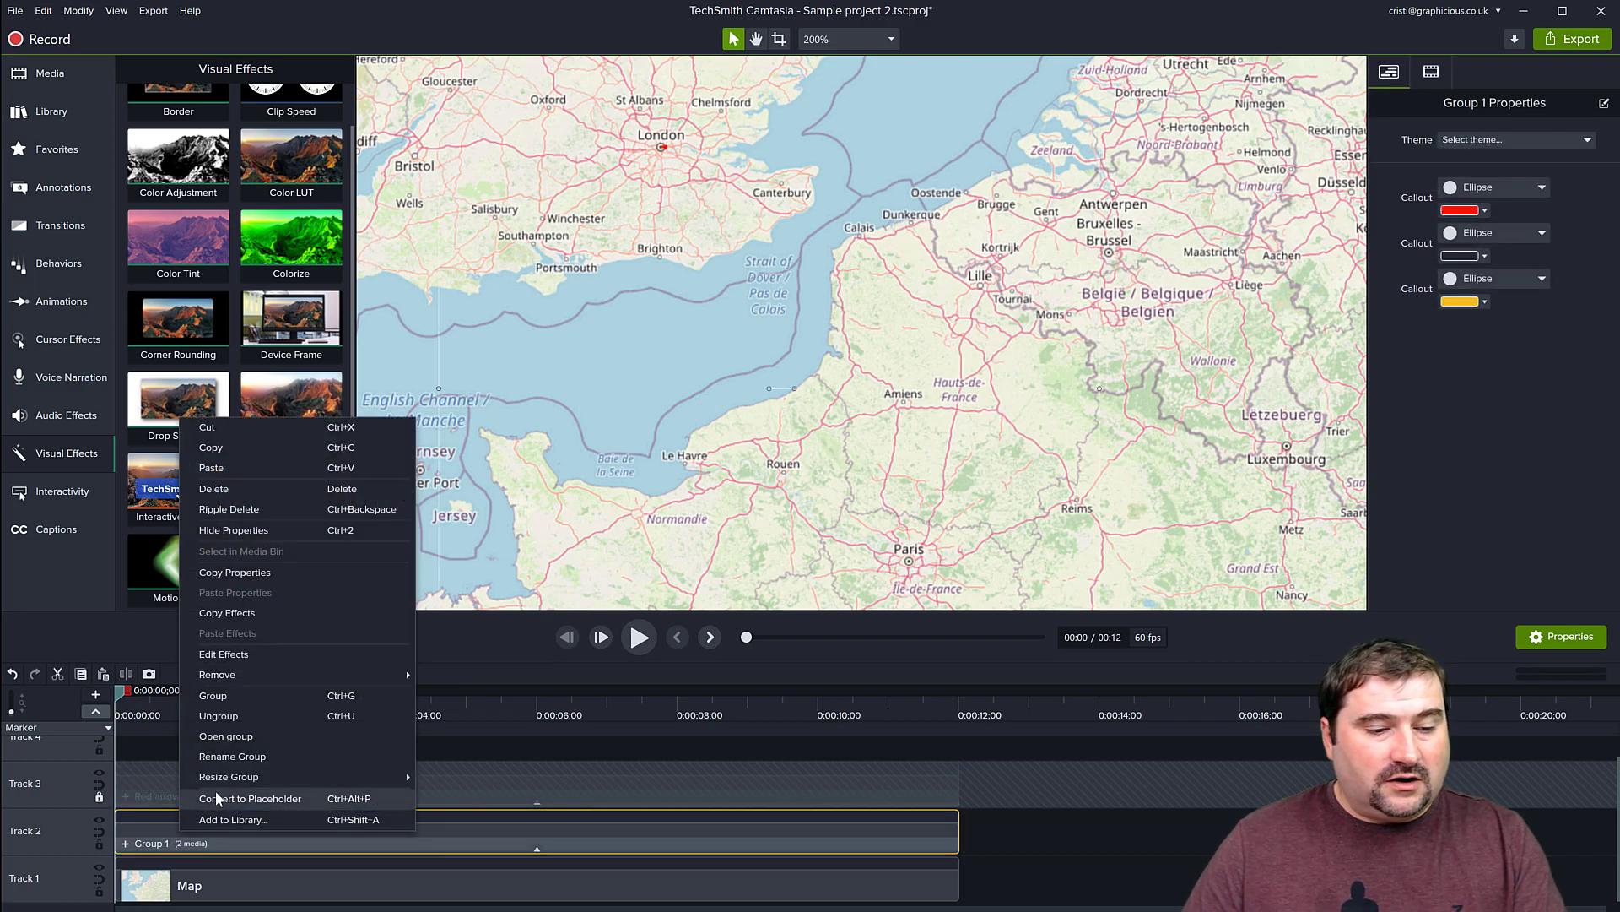
pyautogui.moveTo(216, 785)
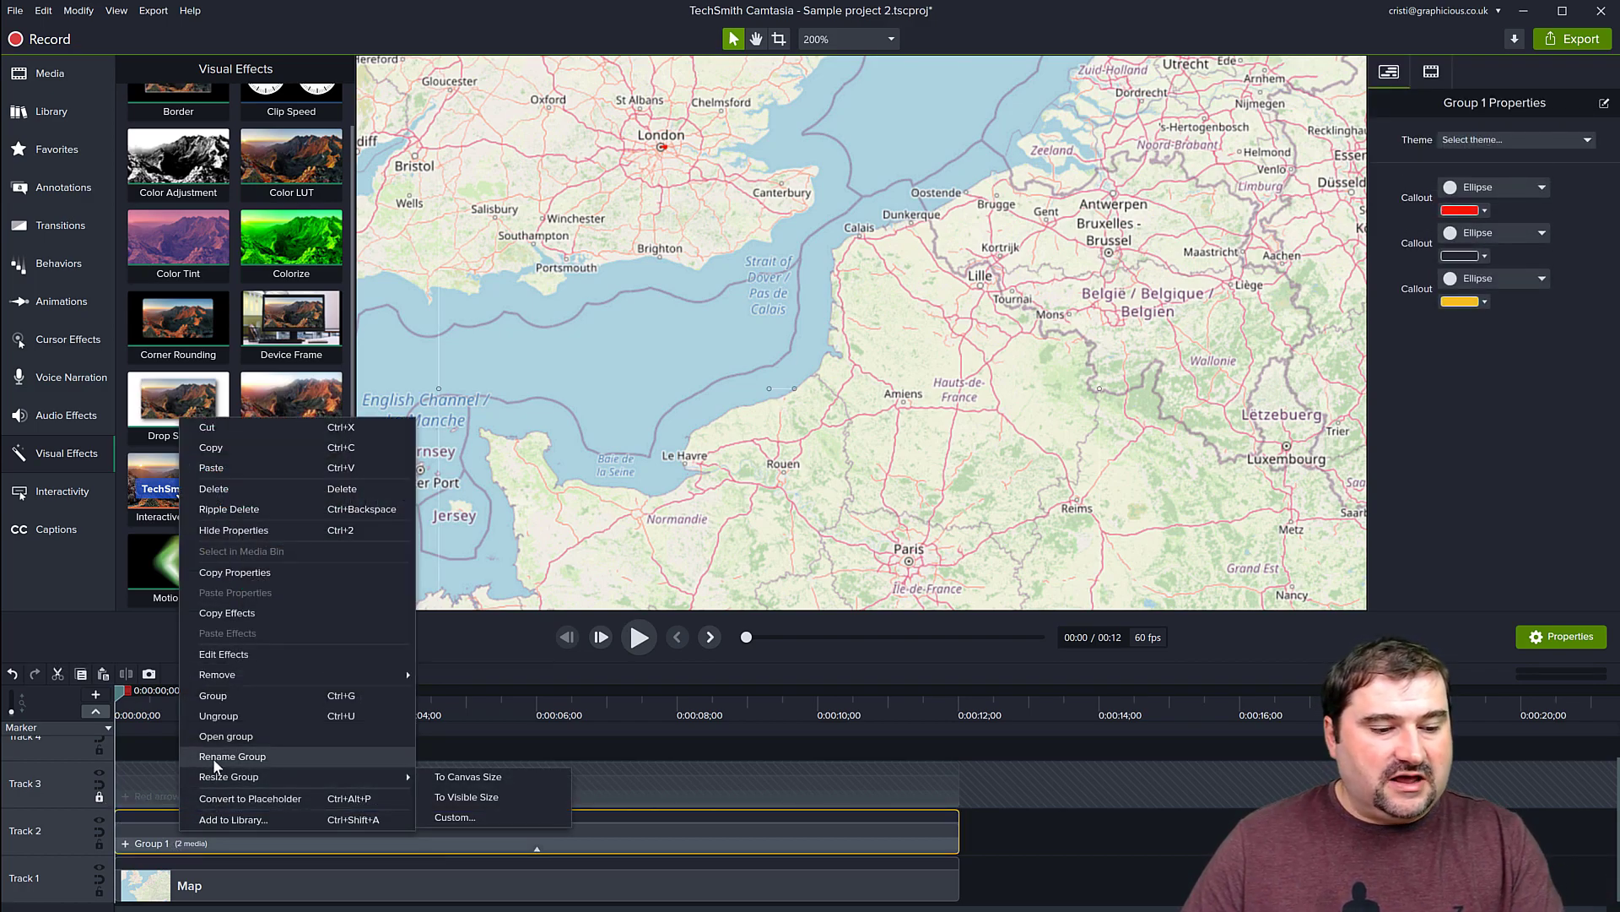
pyautogui.click(213, 757)
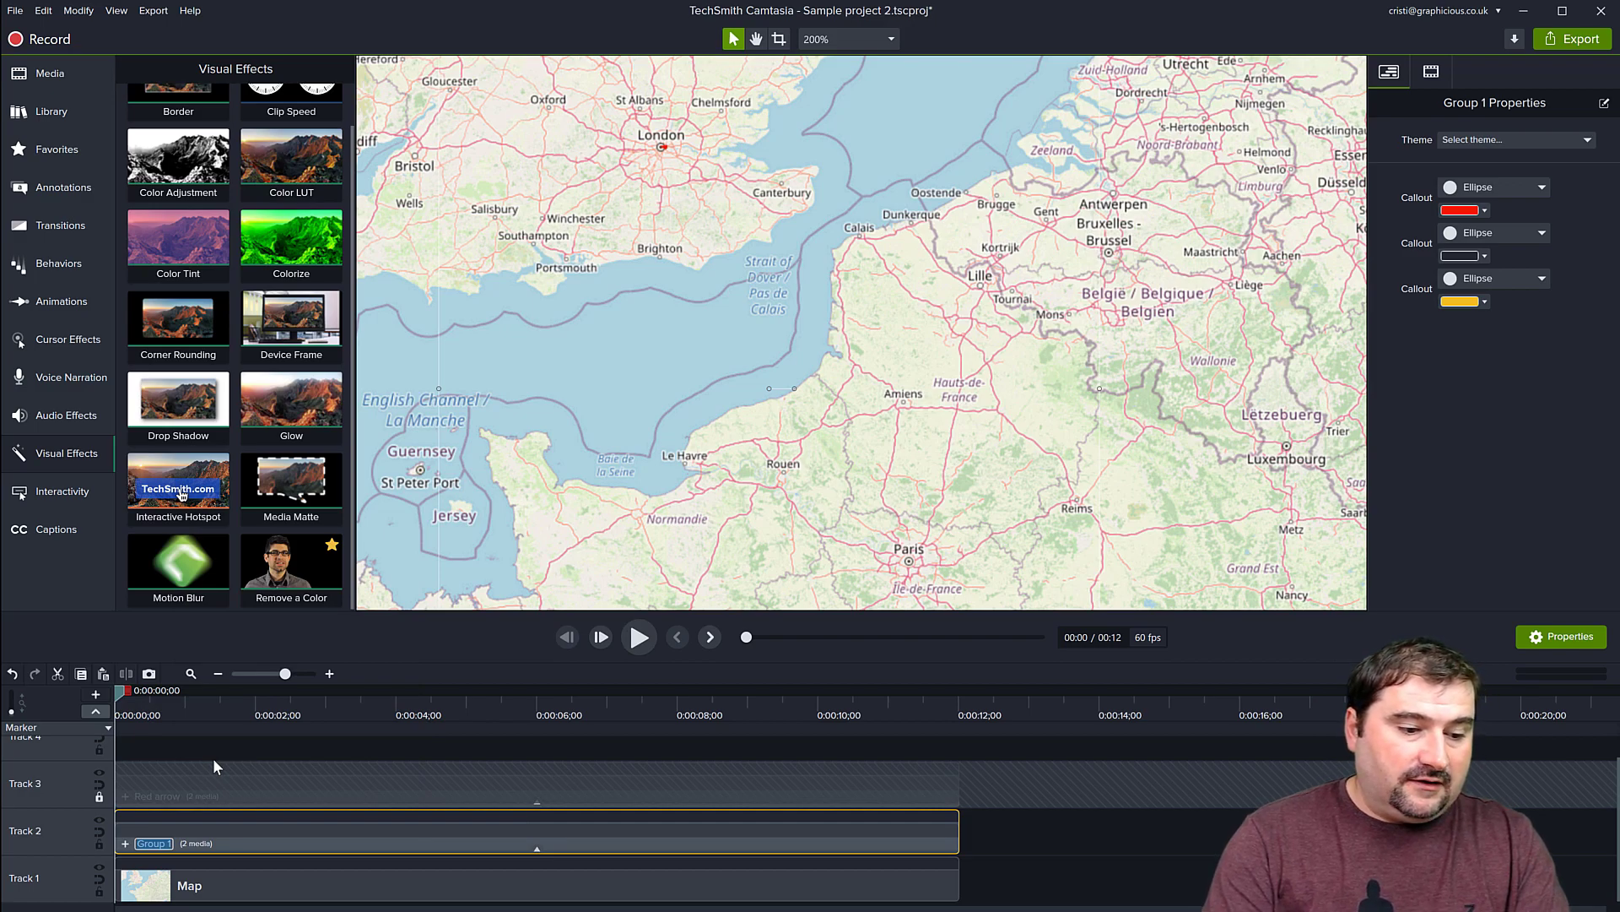
pyautogui.write('Arrow shadow')
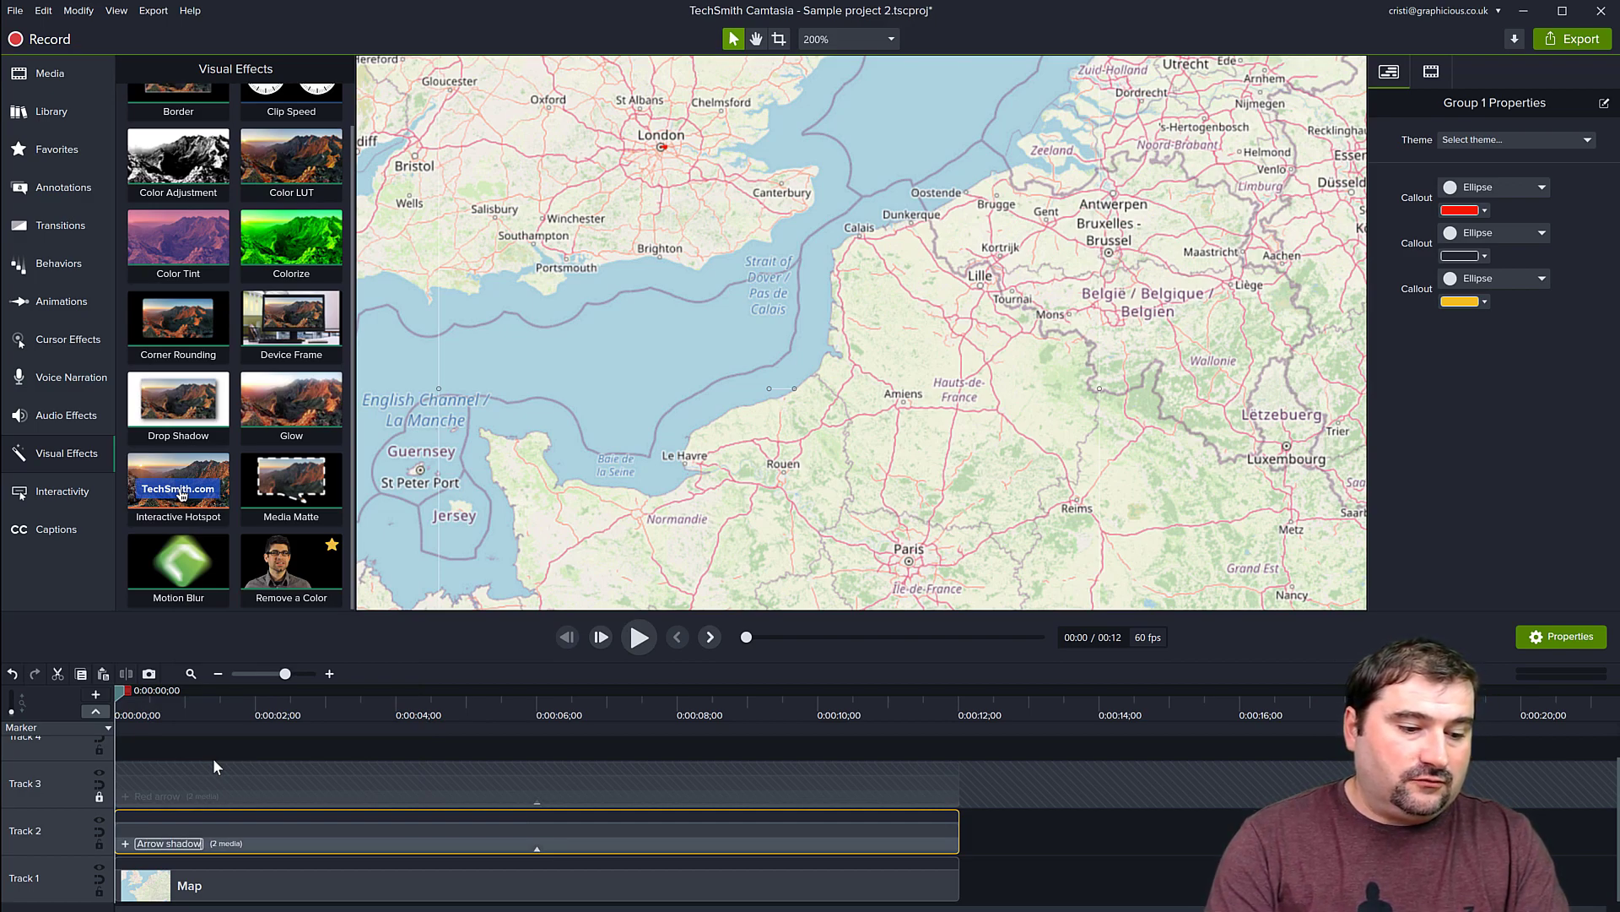
pyautogui.press('Return')
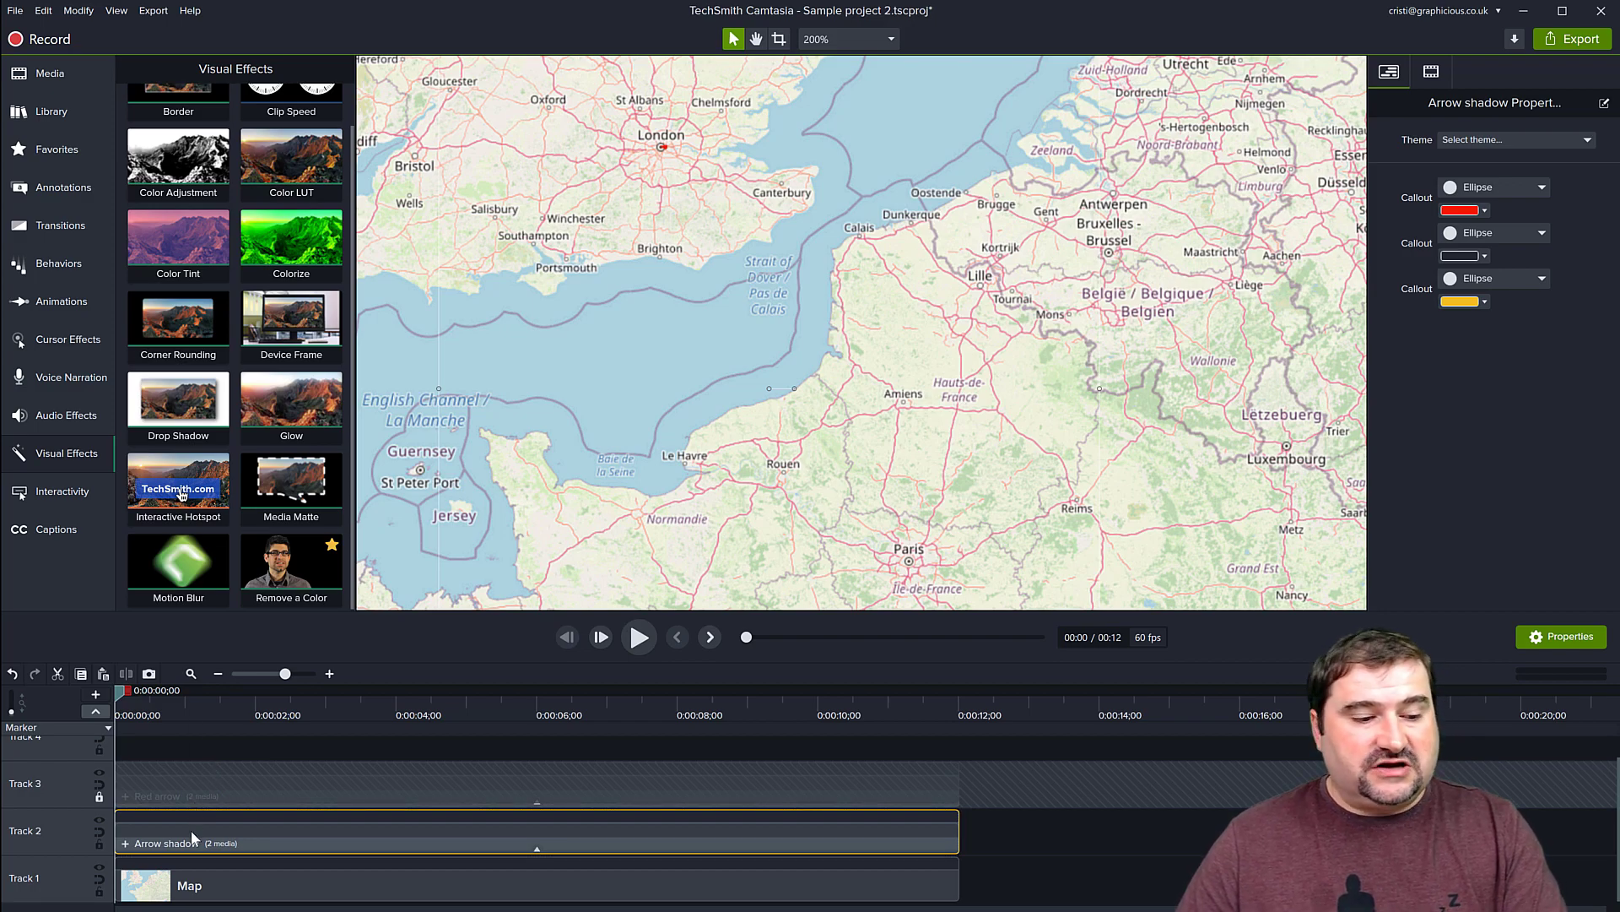
pyautogui.click(99, 798)
pyautogui.click(98, 798)
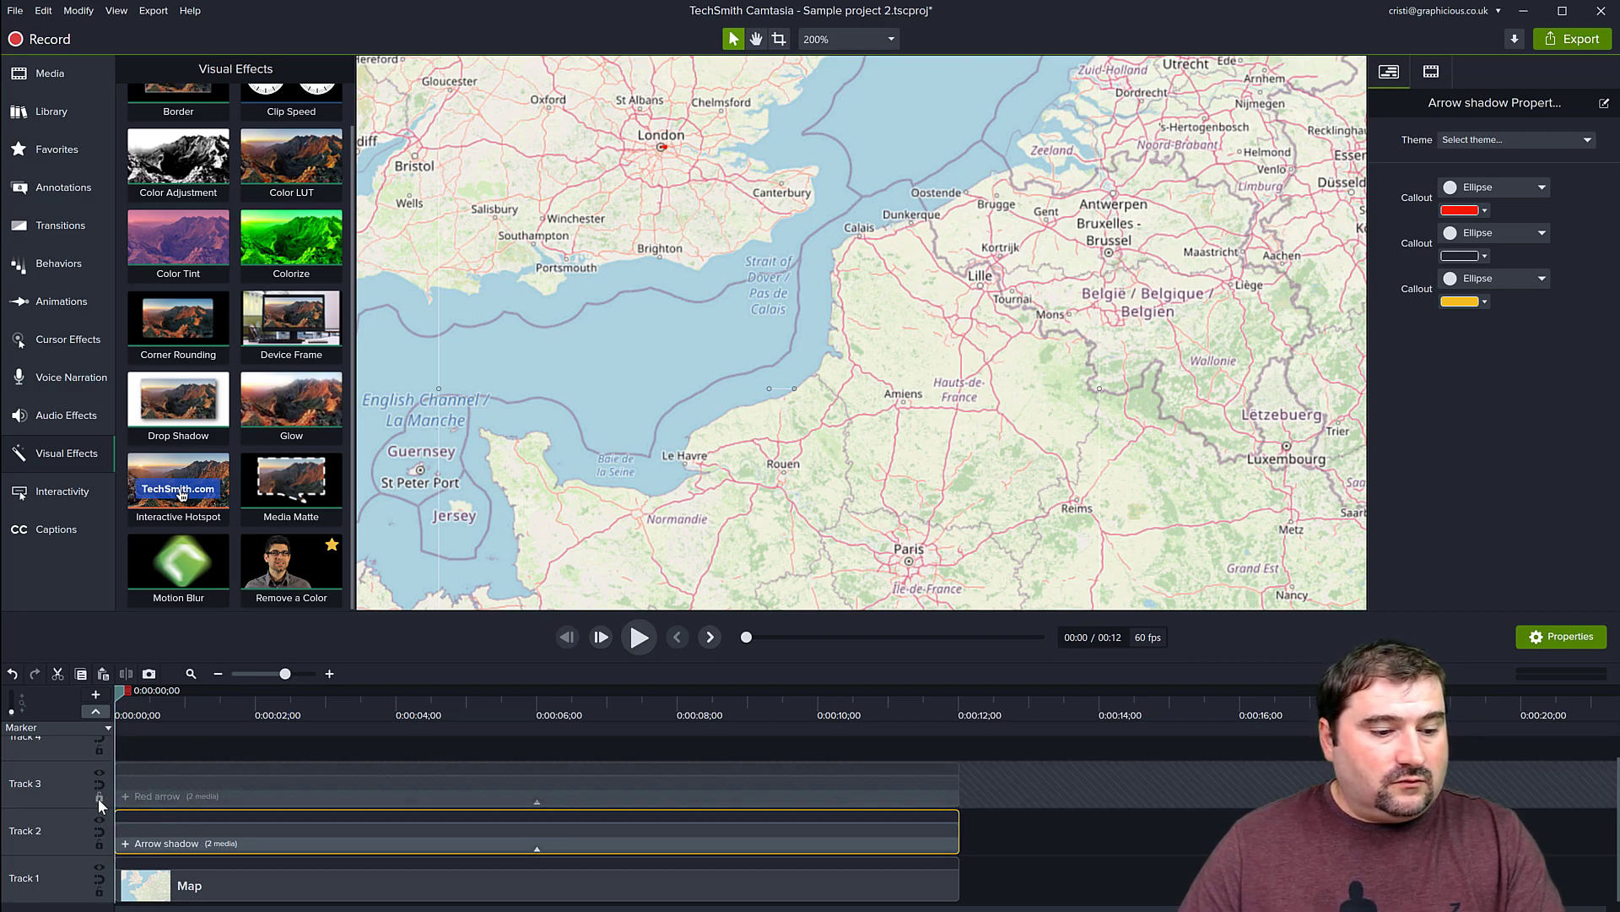
pyautogui.moveTo(123, 702); pyautogui.dragTo(845, 772)
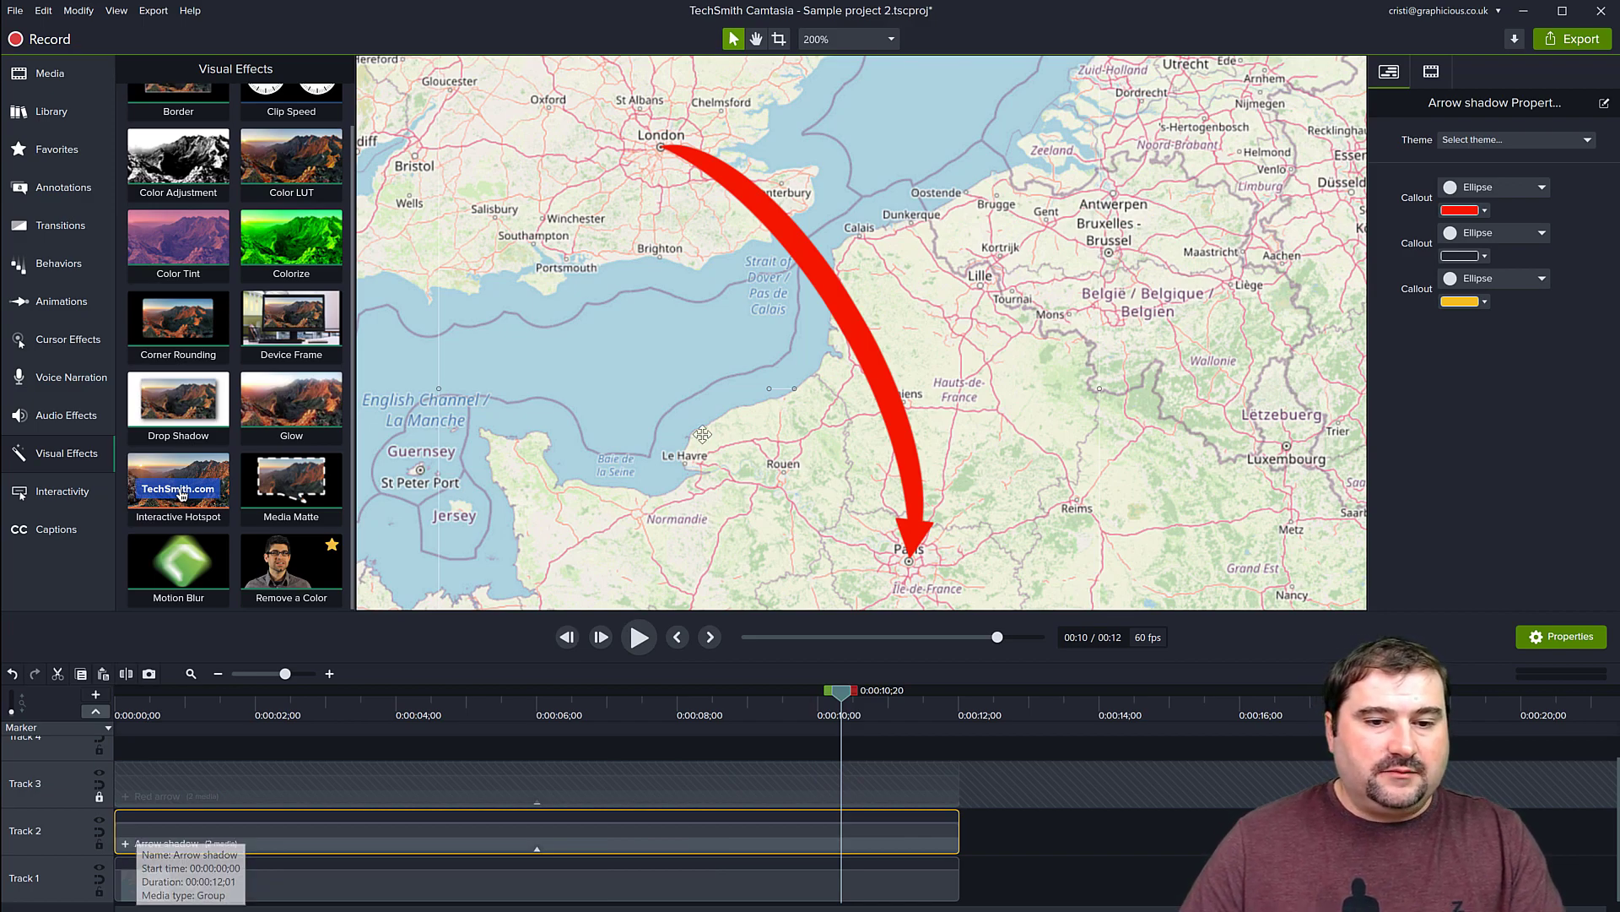
pyautogui.moveTo(849, 347); pyautogui.dragTo(810, 367)
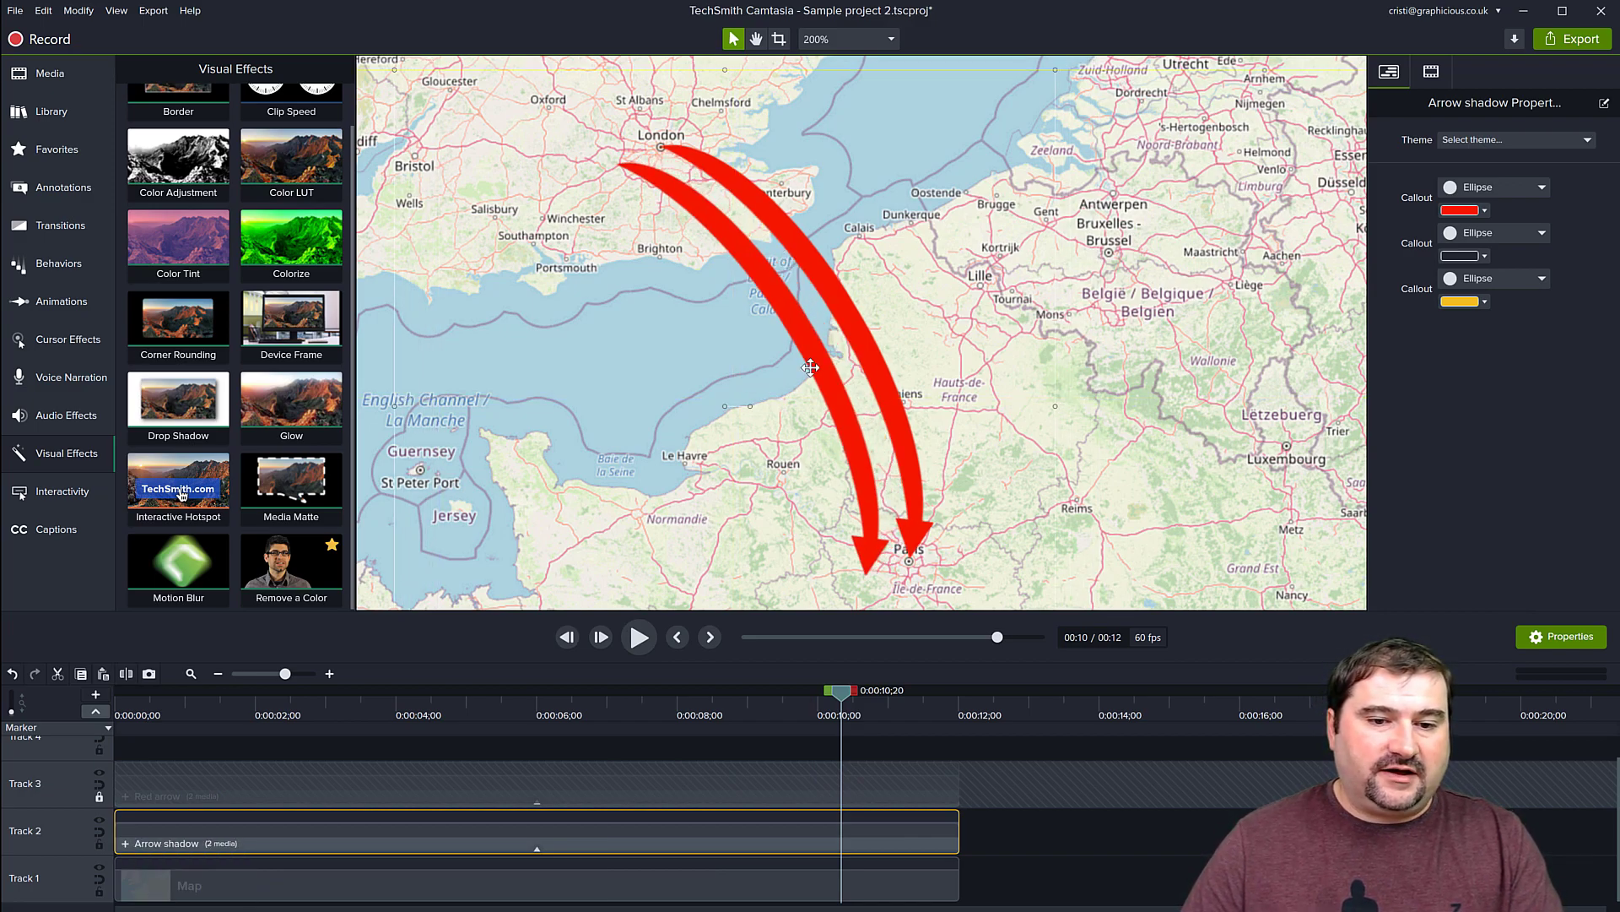
pyautogui.hotkey('ctrl', 'z')
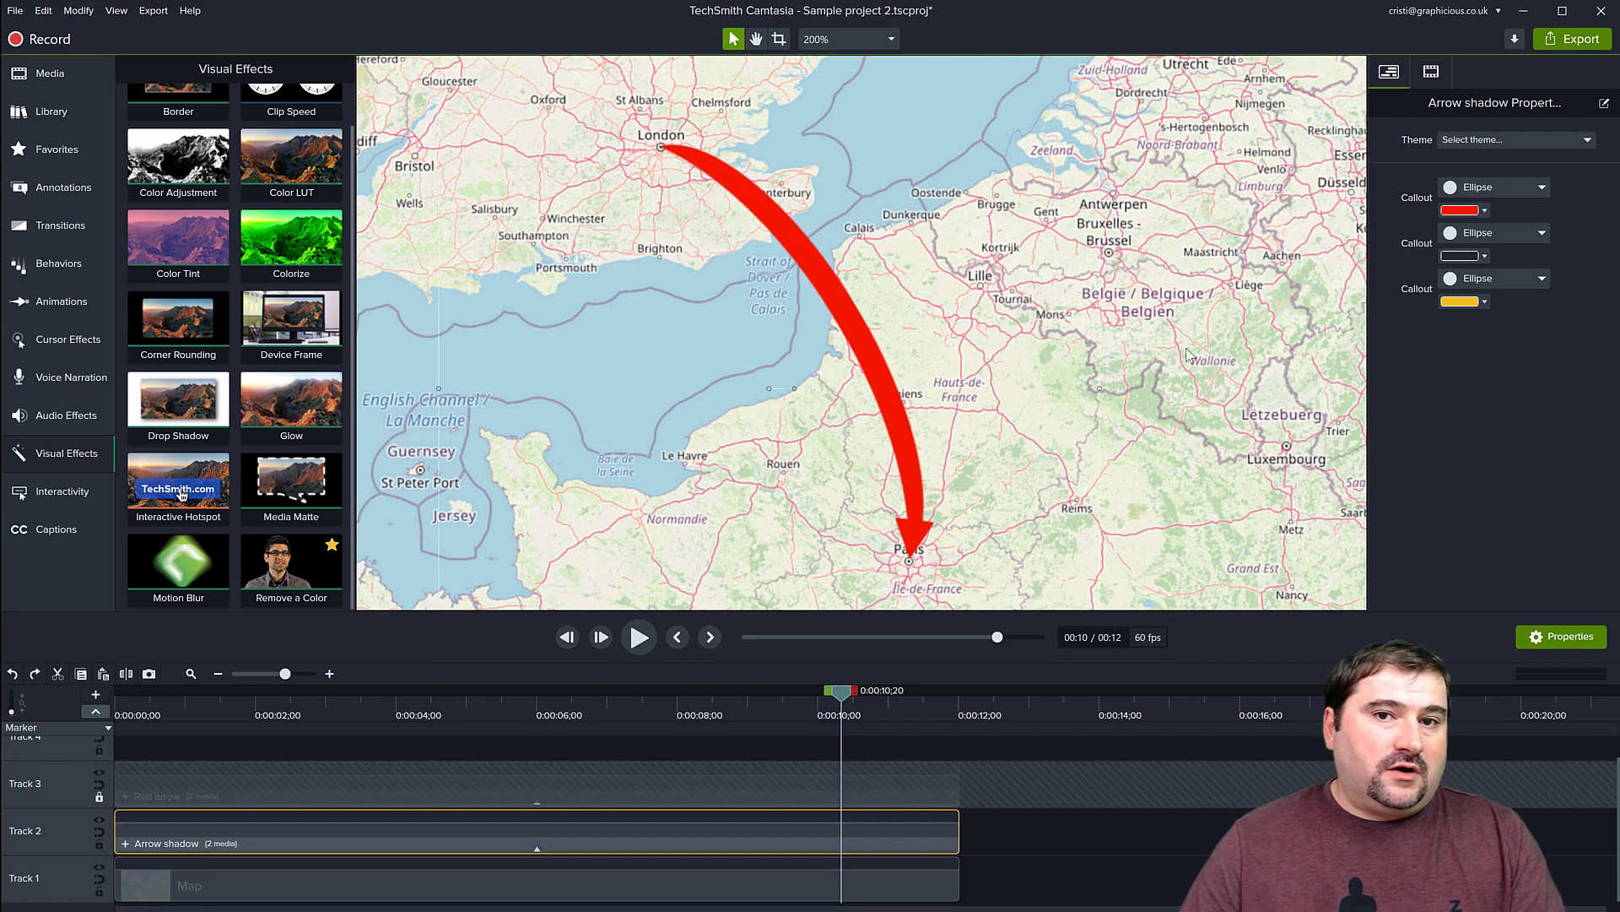
pyautogui.click(1485, 210)
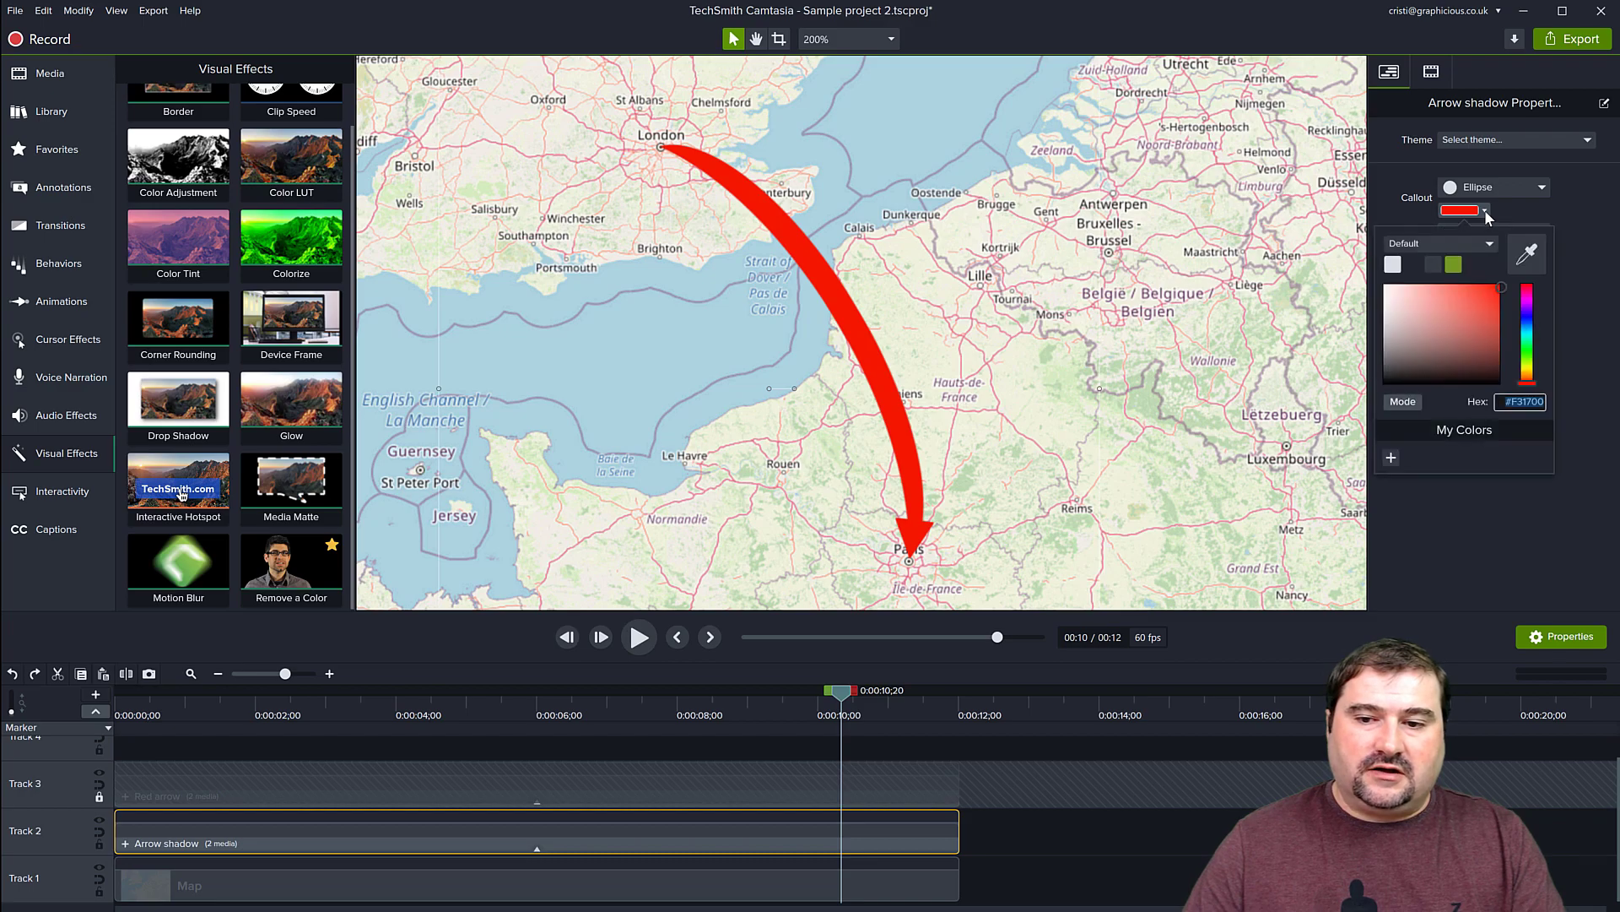
pyautogui.click(1486, 210)
# Recolor the Arrow shadow group's red callout to near-black and place it slightly to the left behind the red arrow.
pyautogui.moveTo(866, 341); pyautogui.dragTo(815, 366)
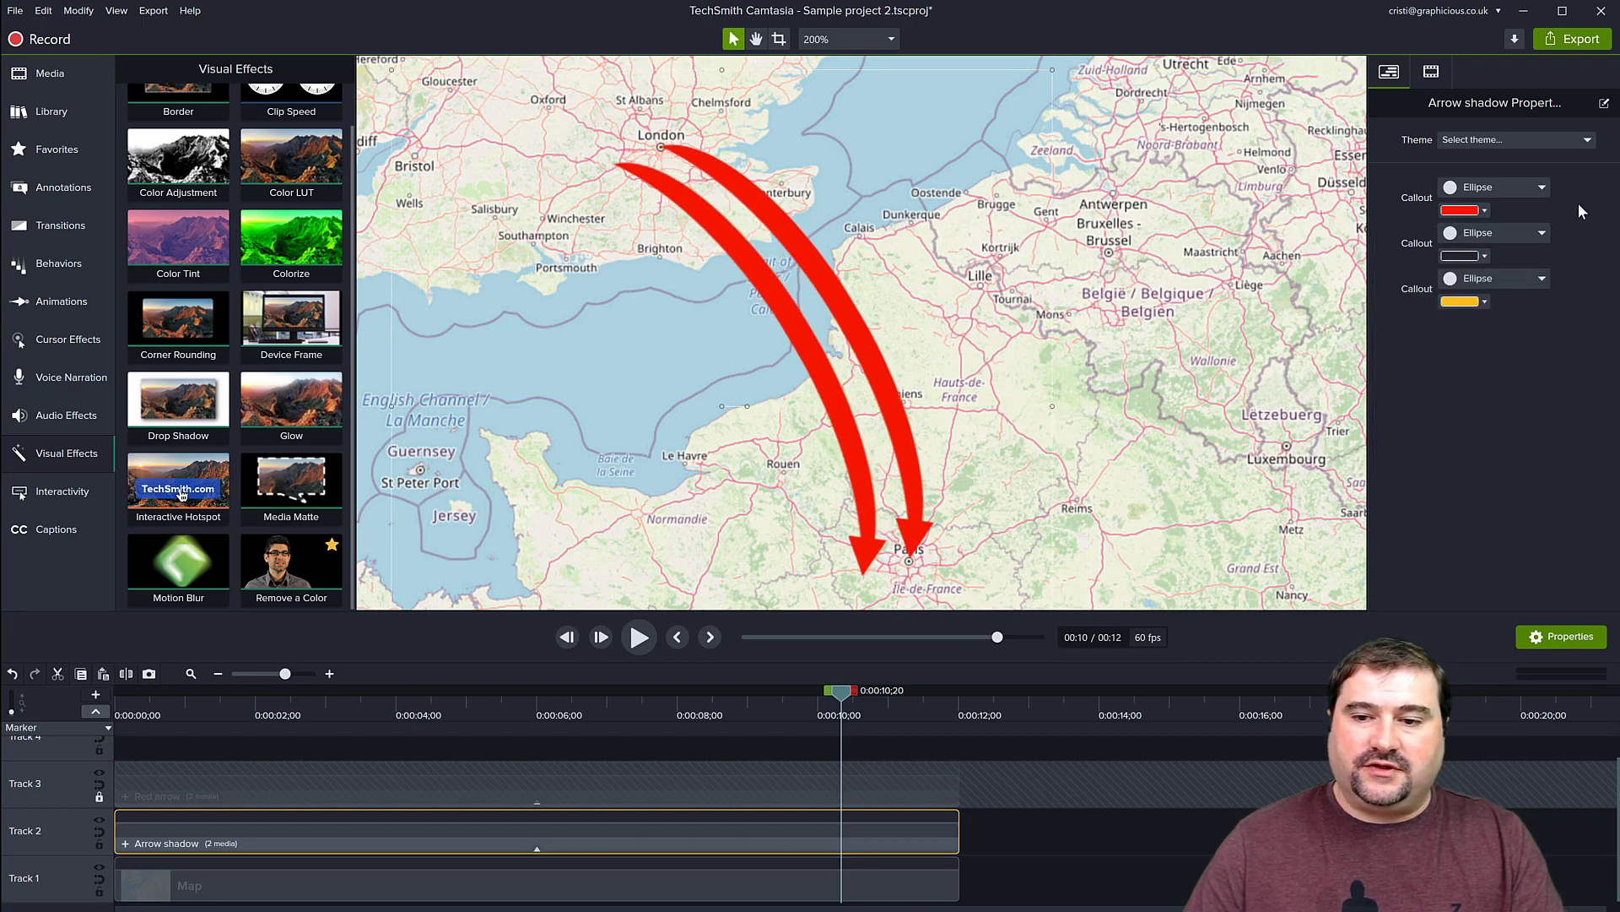
pyautogui.click(1476, 209)
pyautogui.click(1413, 261)
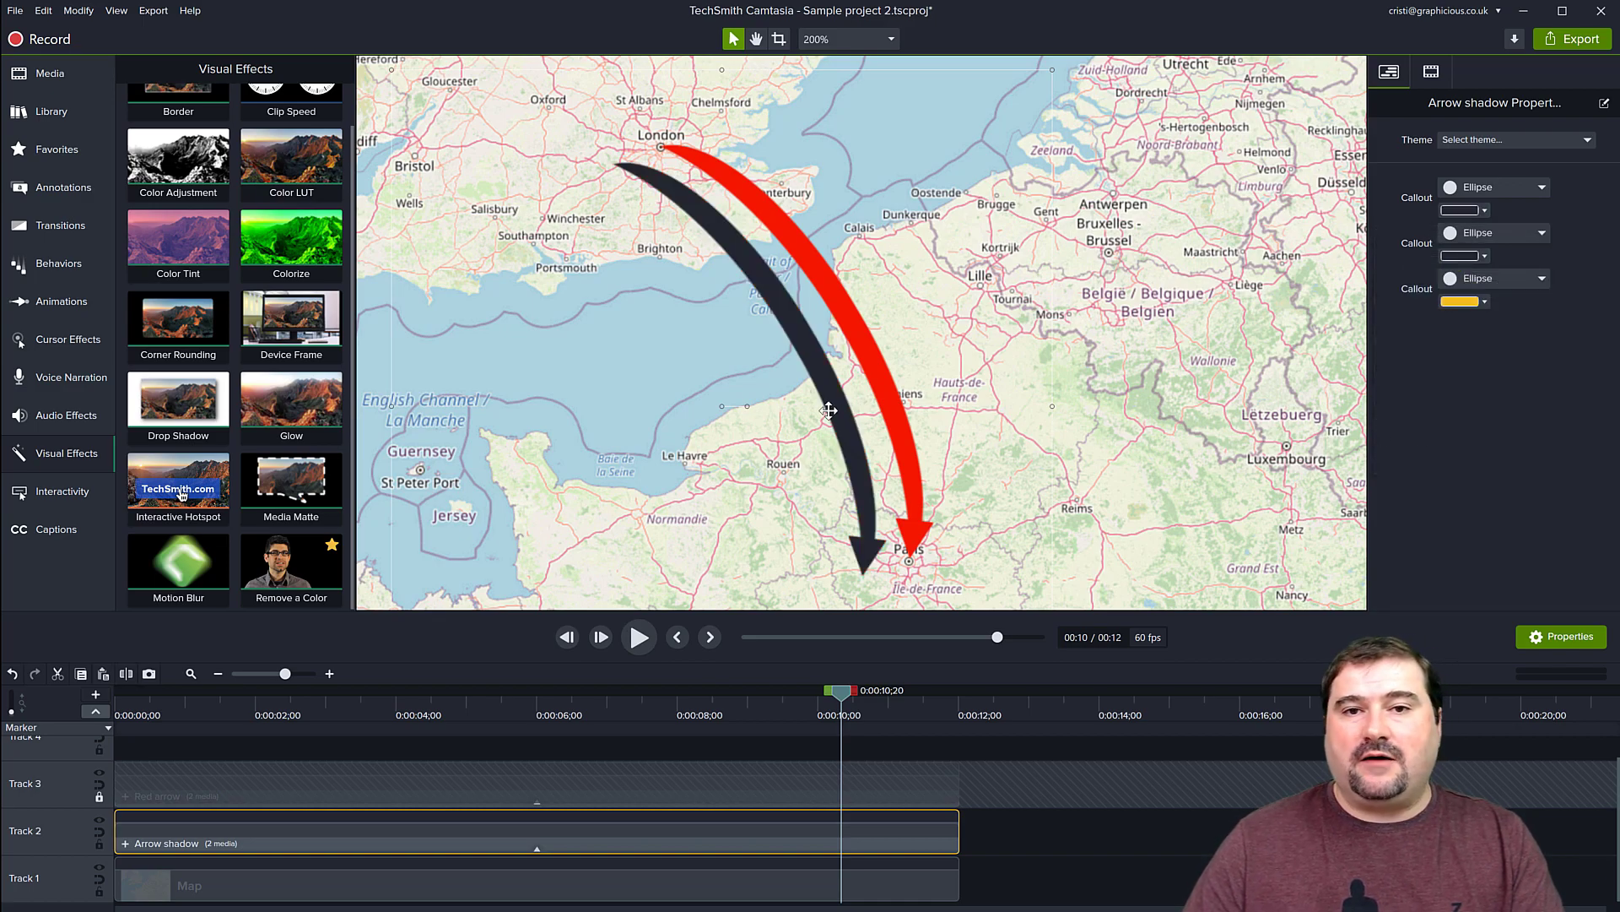
pyautogui.moveTo(828, 410); pyautogui.dragTo(873, 395)
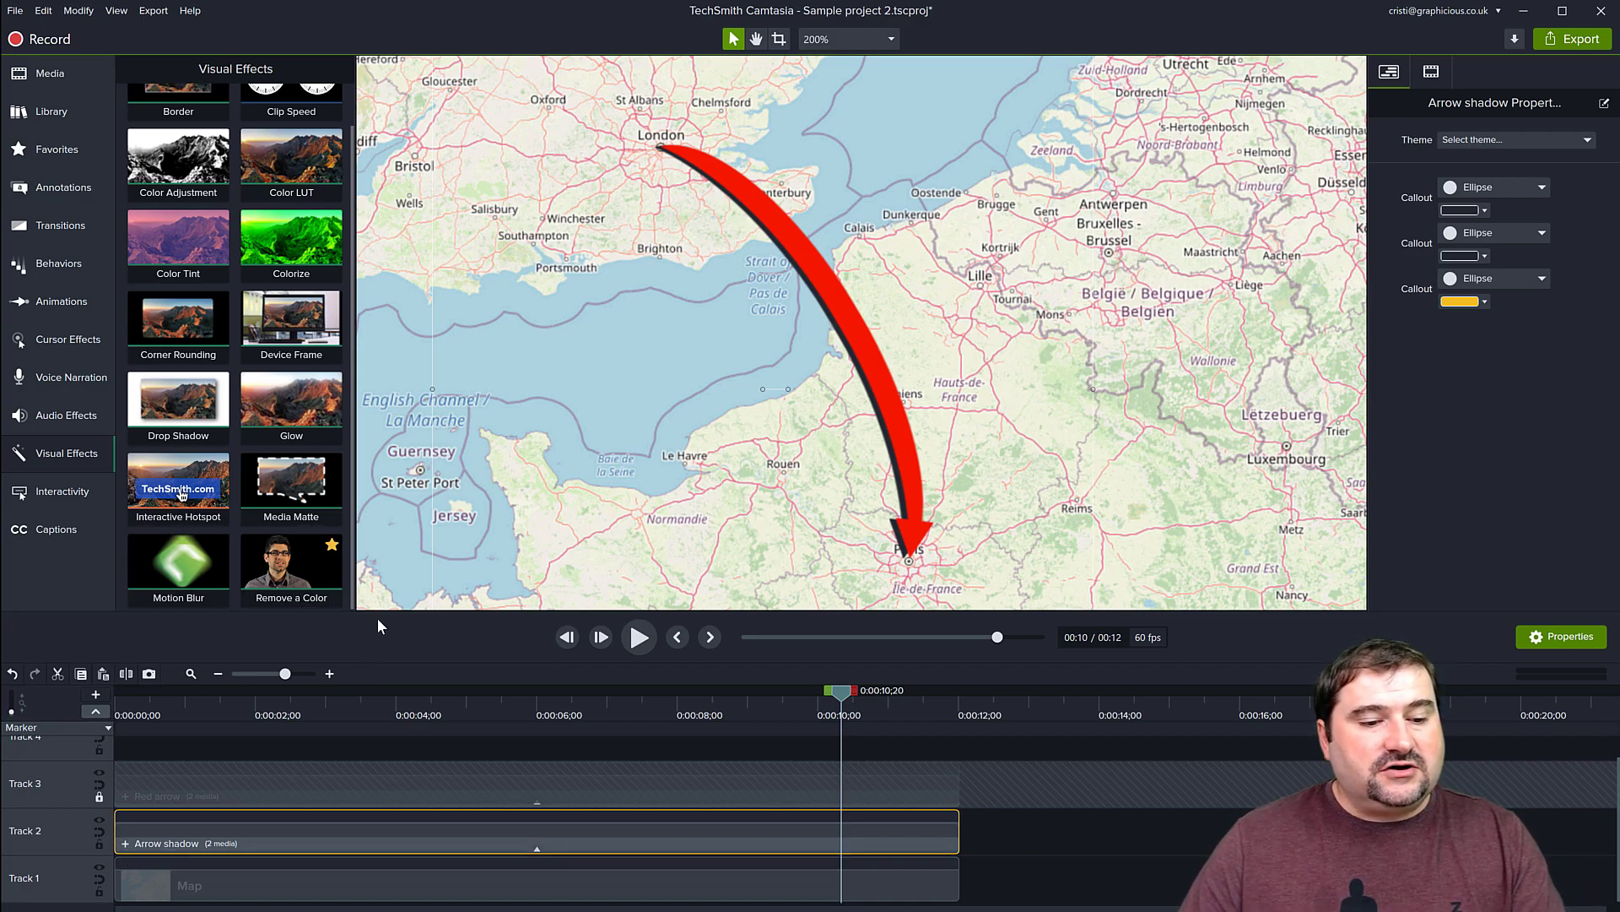
# Open the Arrow shadow group and play its animation from about 0:00:01 to 0:00:07;18.
pyautogui.click(125, 843)
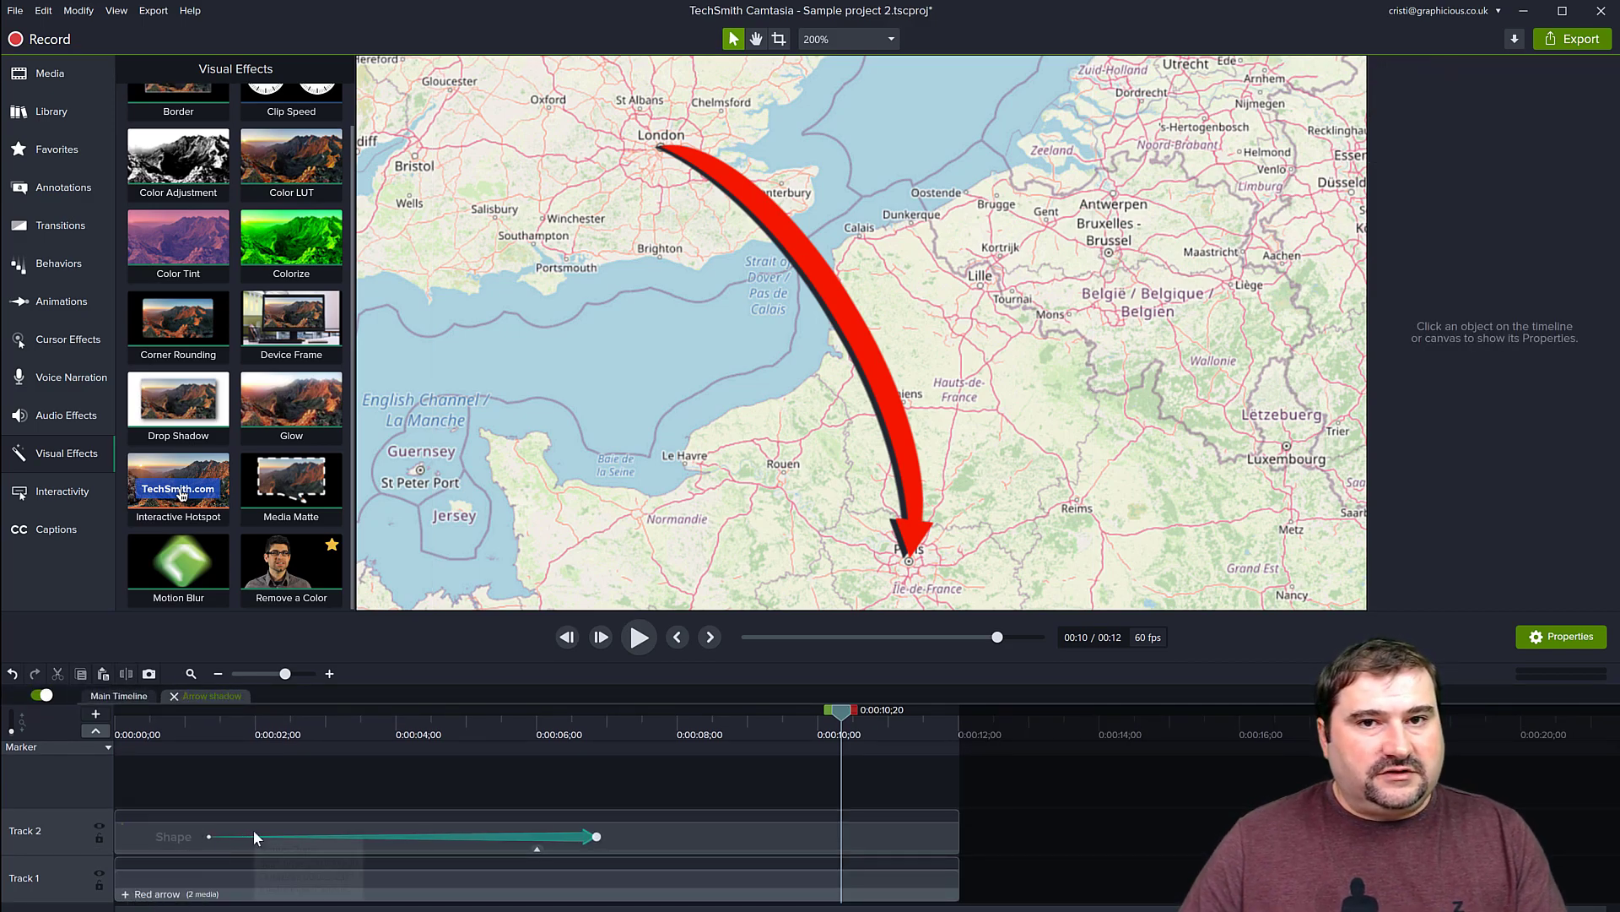
pyautogui.click(190, 718)
pyautogui.press('space')
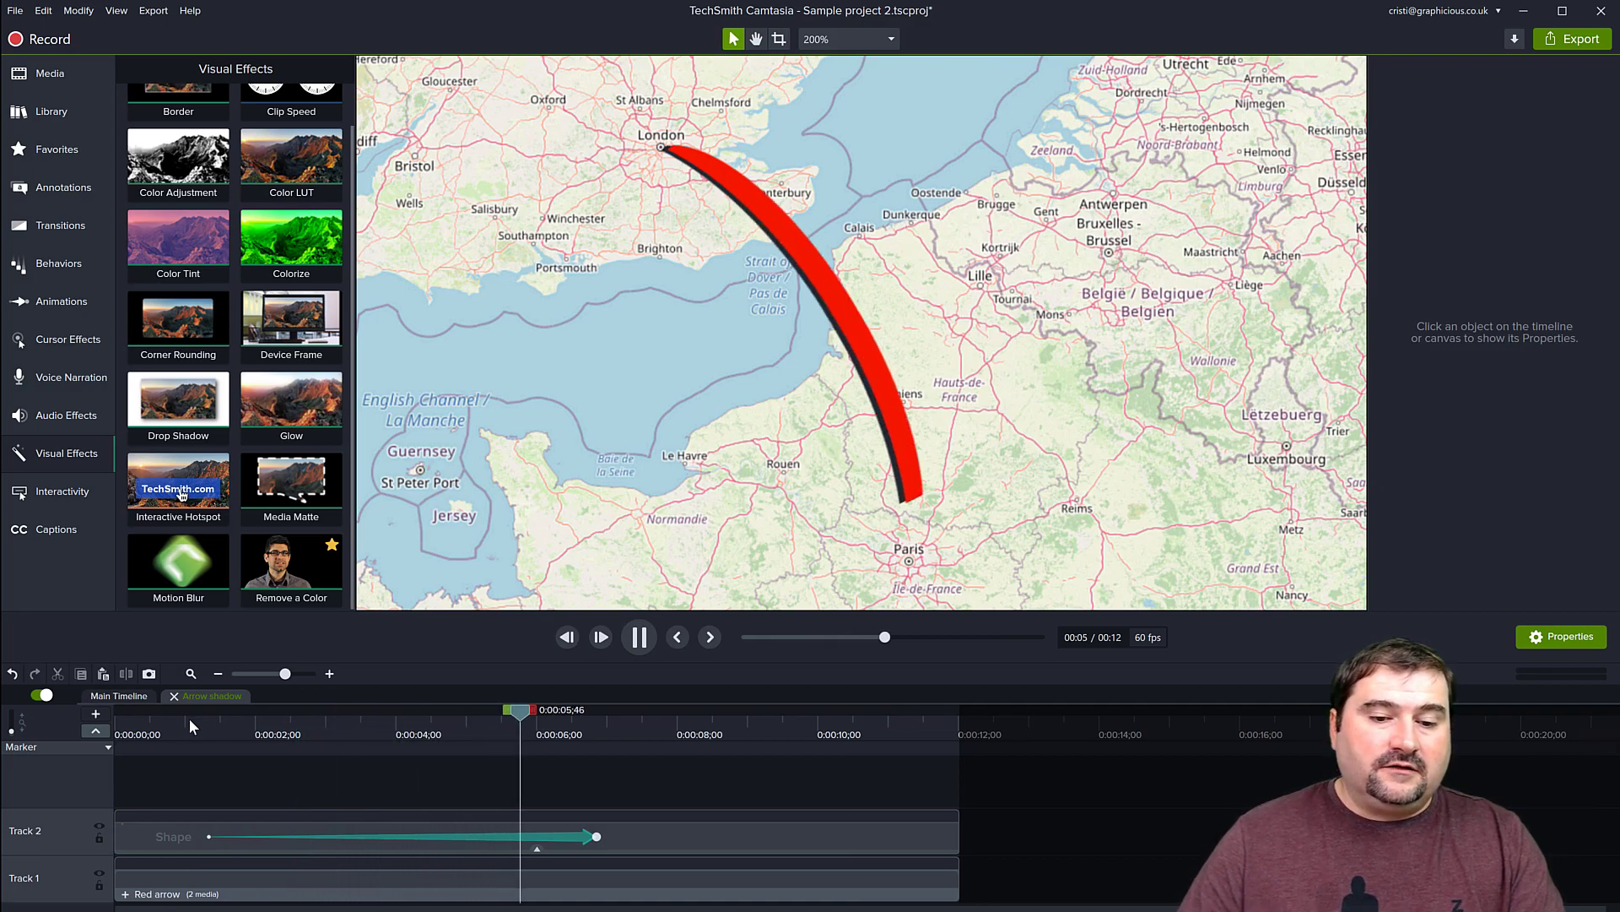
pyautogui.press('space')
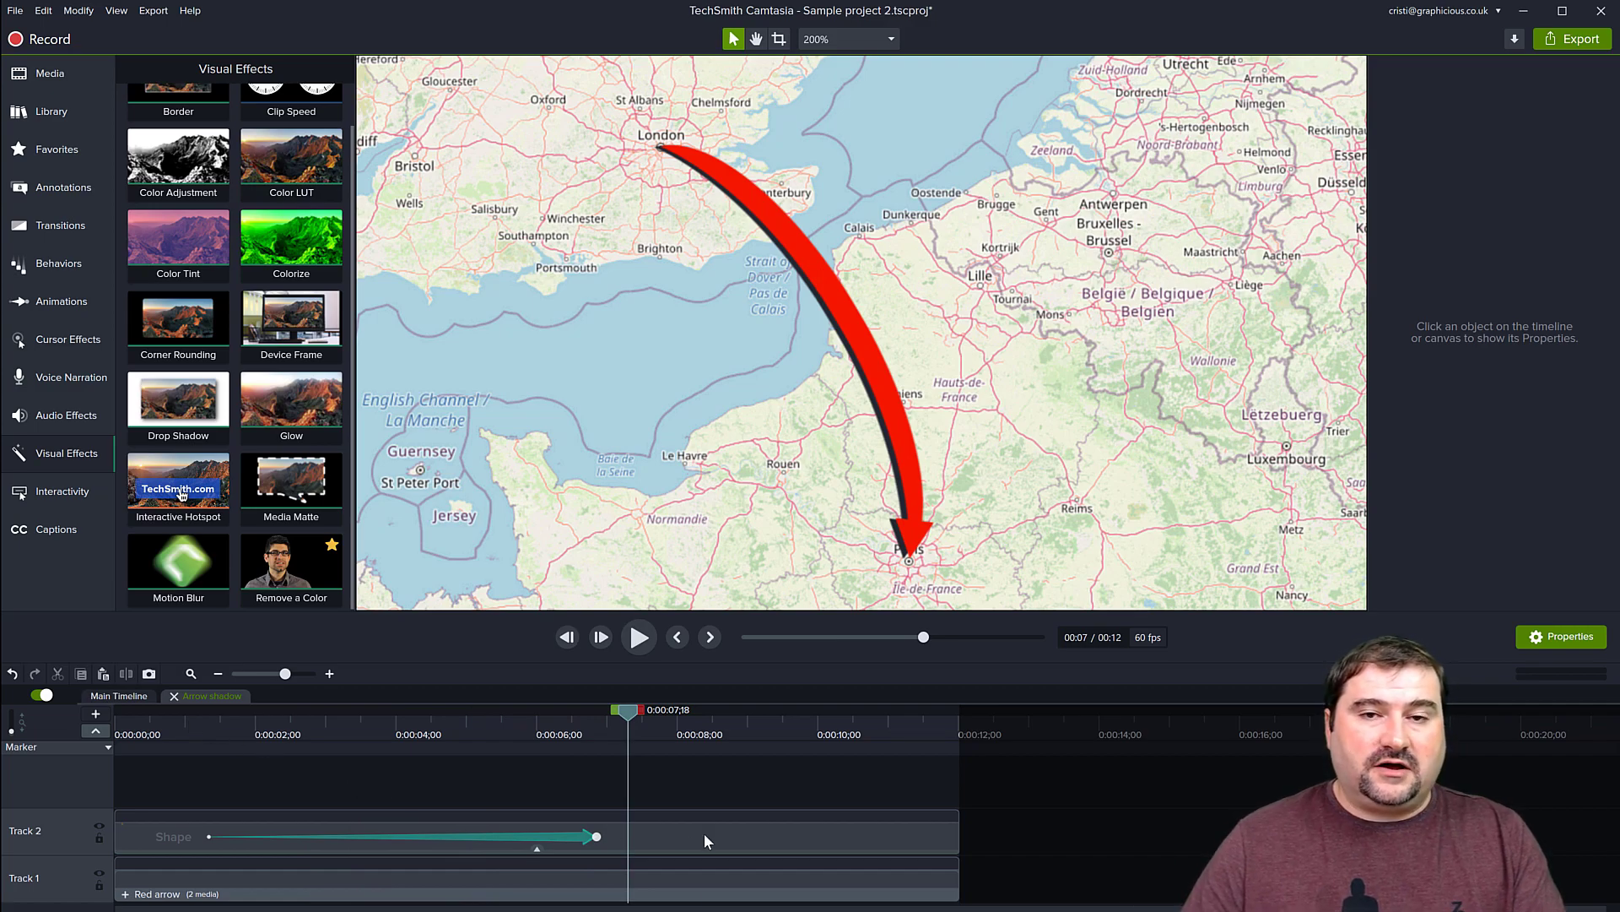
# Rename the Red arrow group nested inside the Arrow shadow group as Arrow.
pyautogui.rightClick(148, 899)
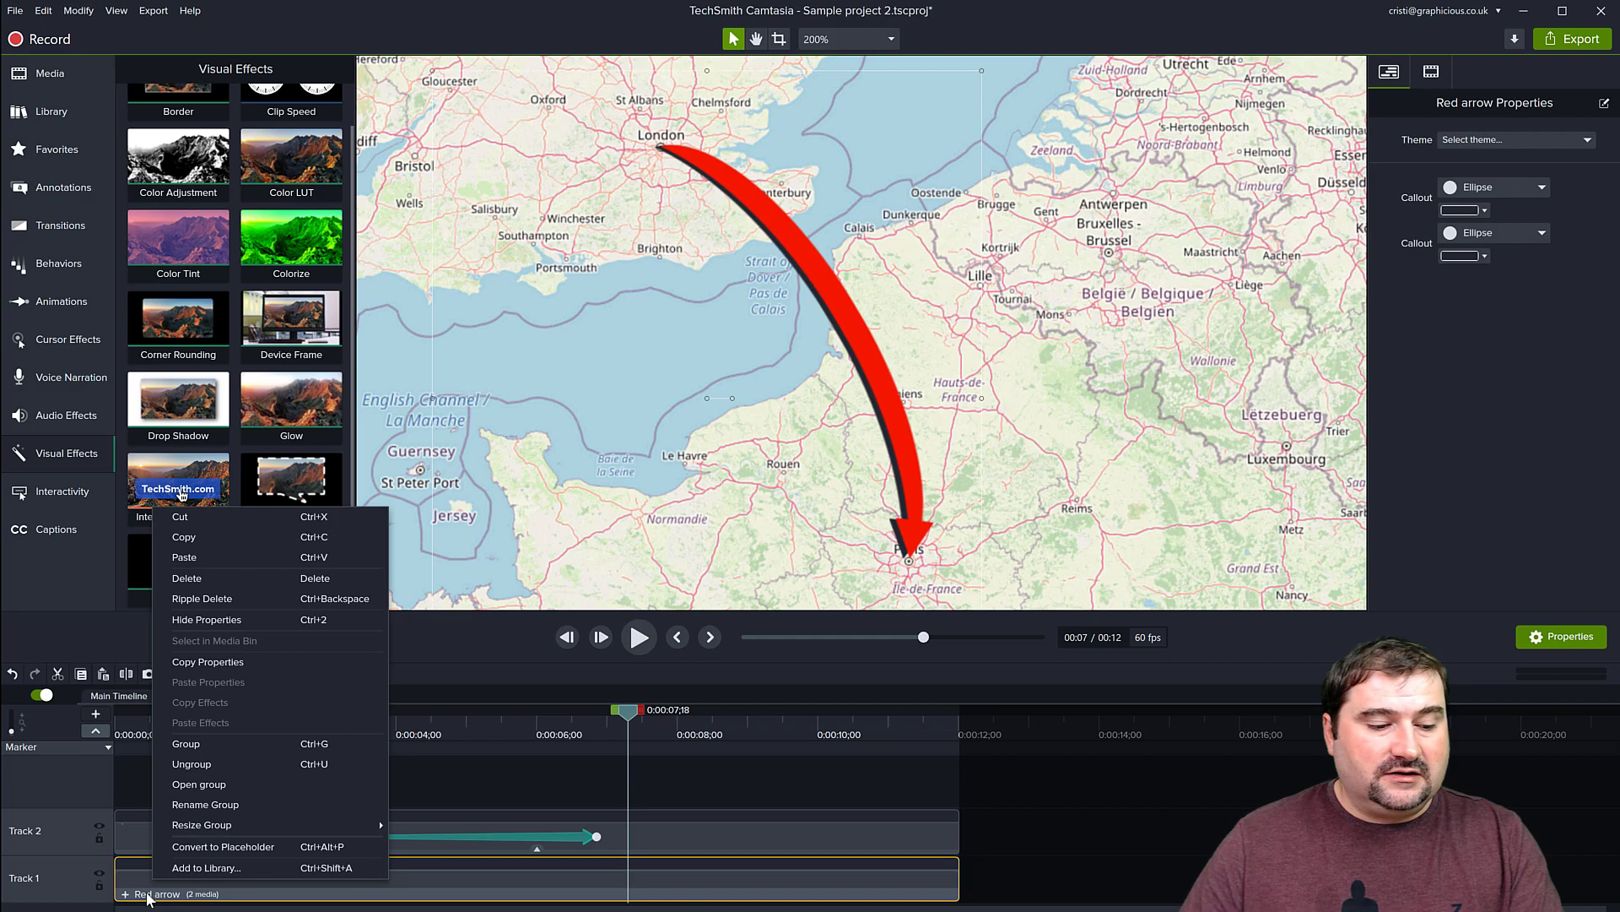
pyautogui.click(194, 808)
pyautogui.write('Arrow')
pyautogui.press('Return')
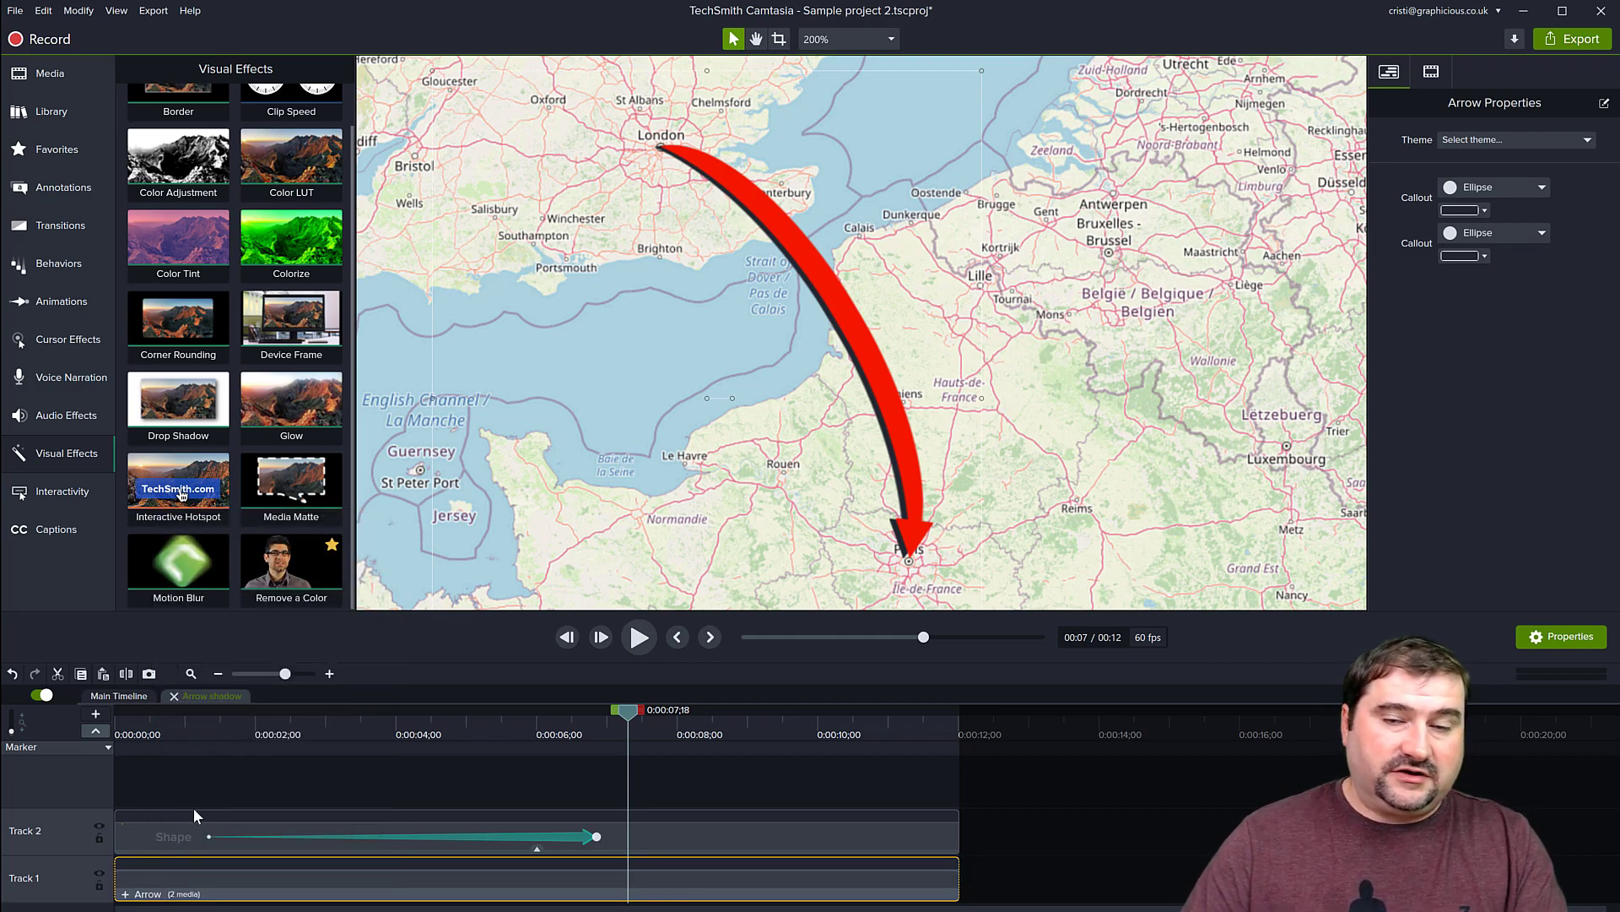
# Open the nested Arrow group and rename the Red arrow group inside it as Arrow too.
pyautogui.click(125, 894)
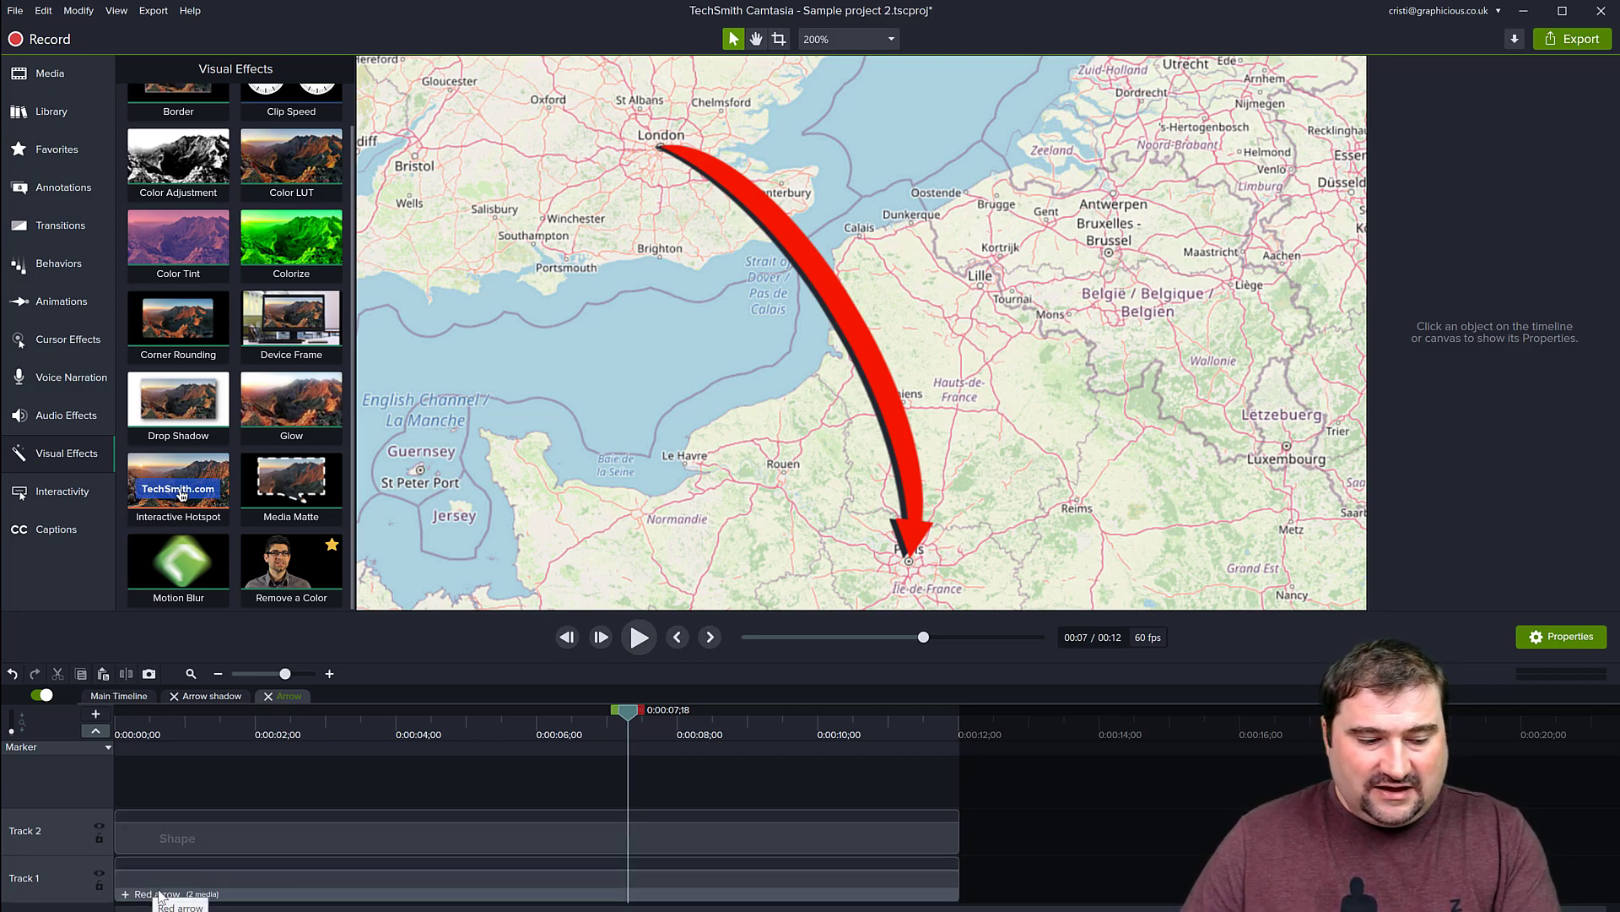
pyautogui.click(159, 894)
pyautogui.rightClick(164, 893)
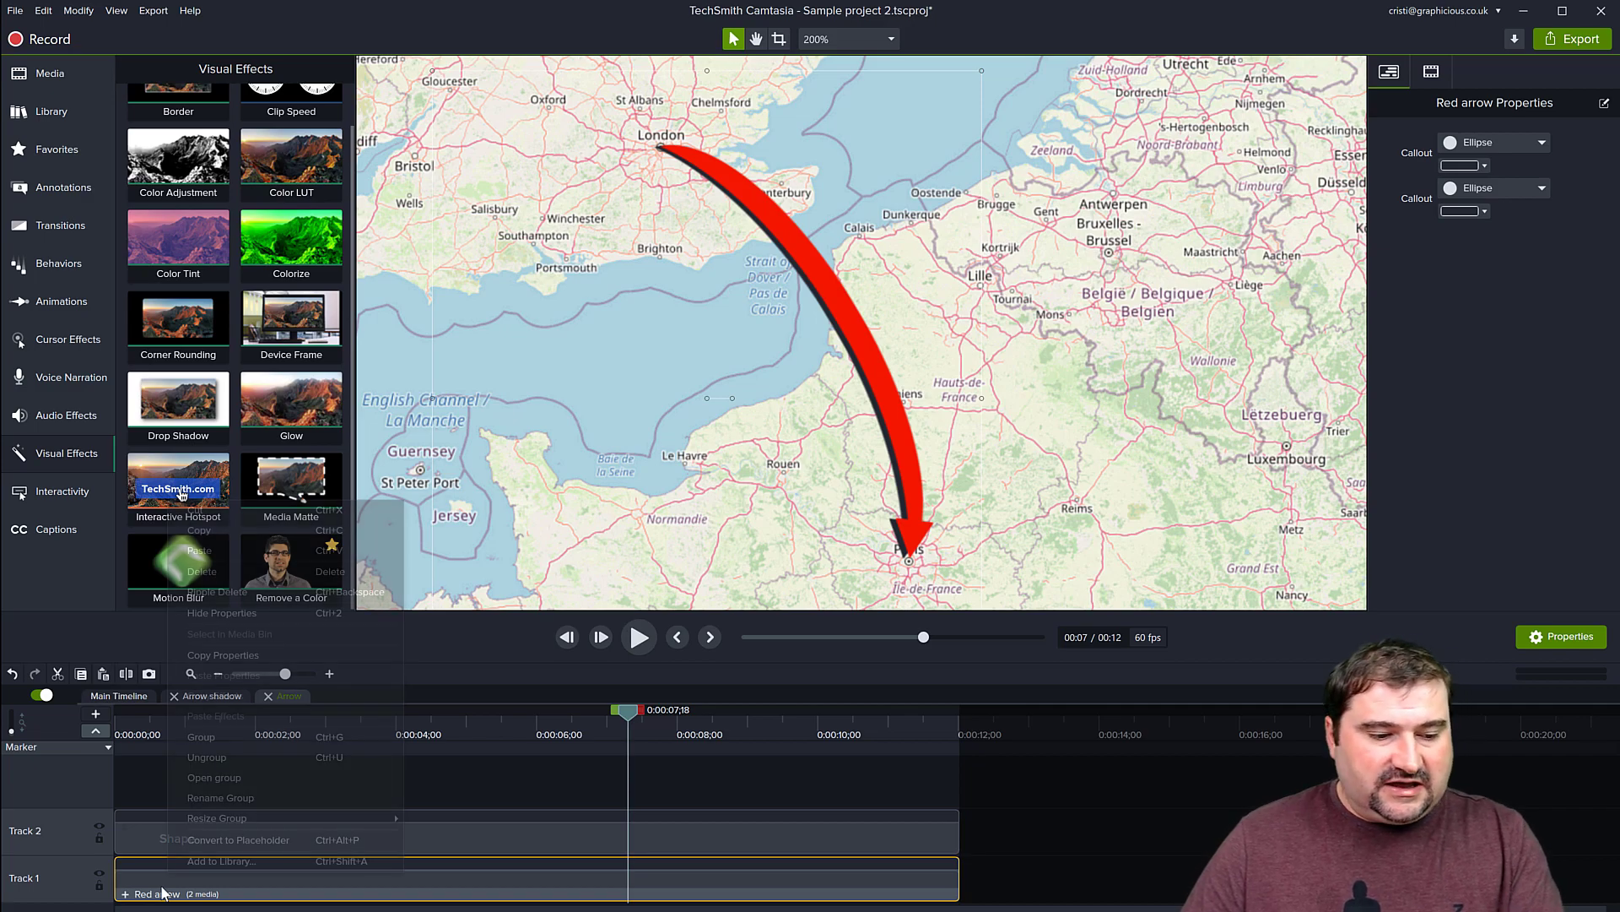
pyautogui.click(203, 802)
pyautogui.write('Arrow')
pyautogui.press('Return')
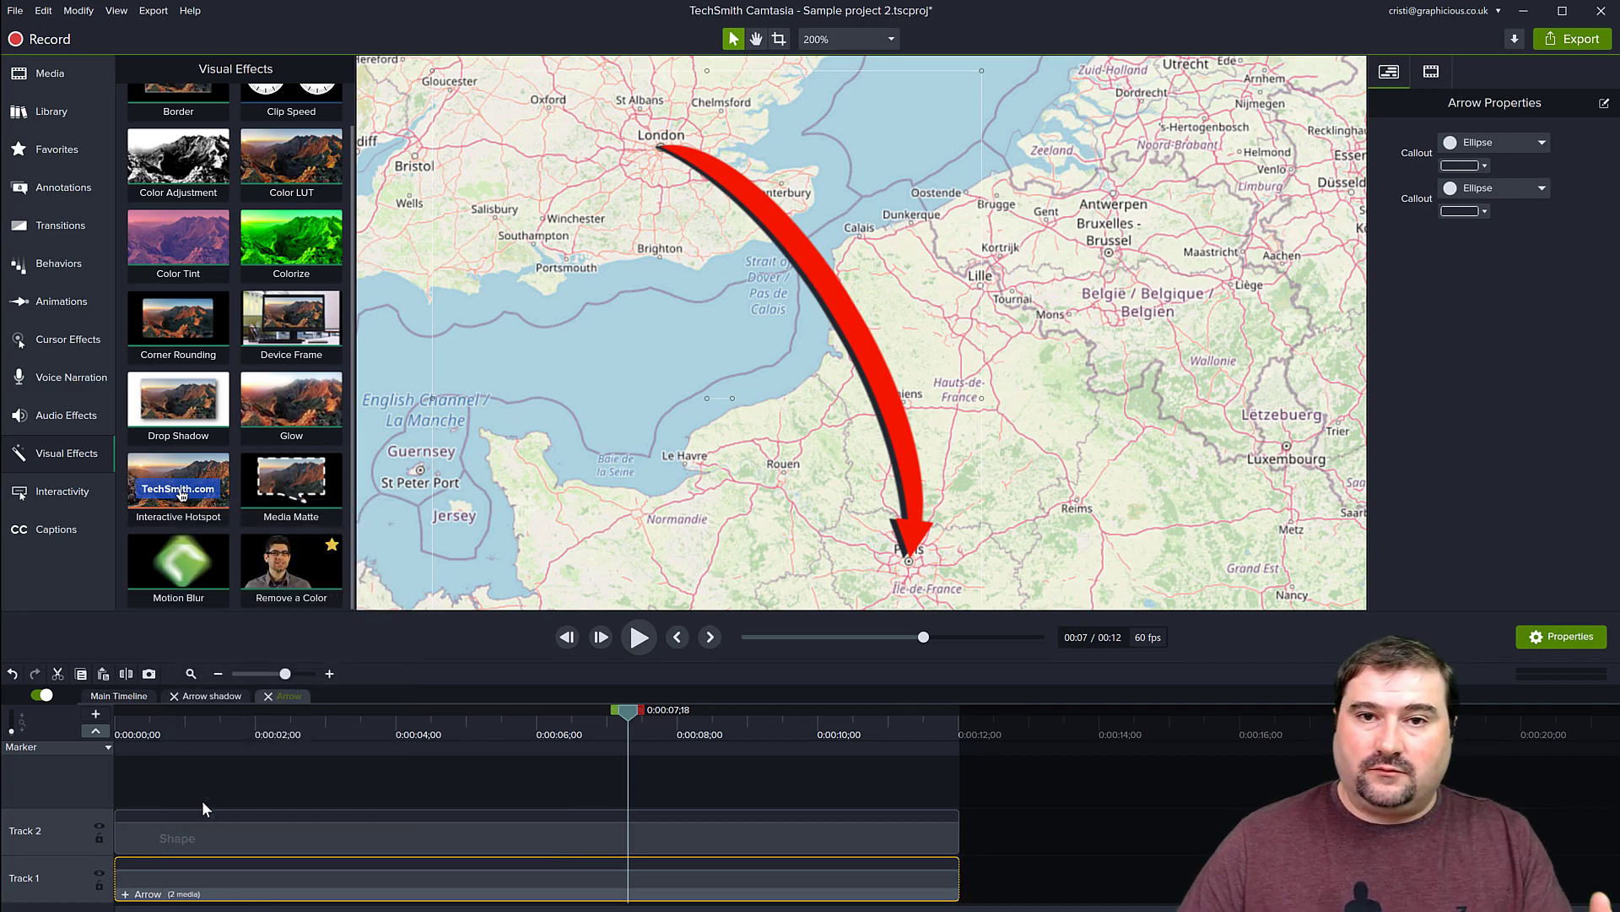
# Open the innermost Arrow group and narrow the shadow ellipse on Track 1 from its lower-left side.
pyautogui.click(126, 894)
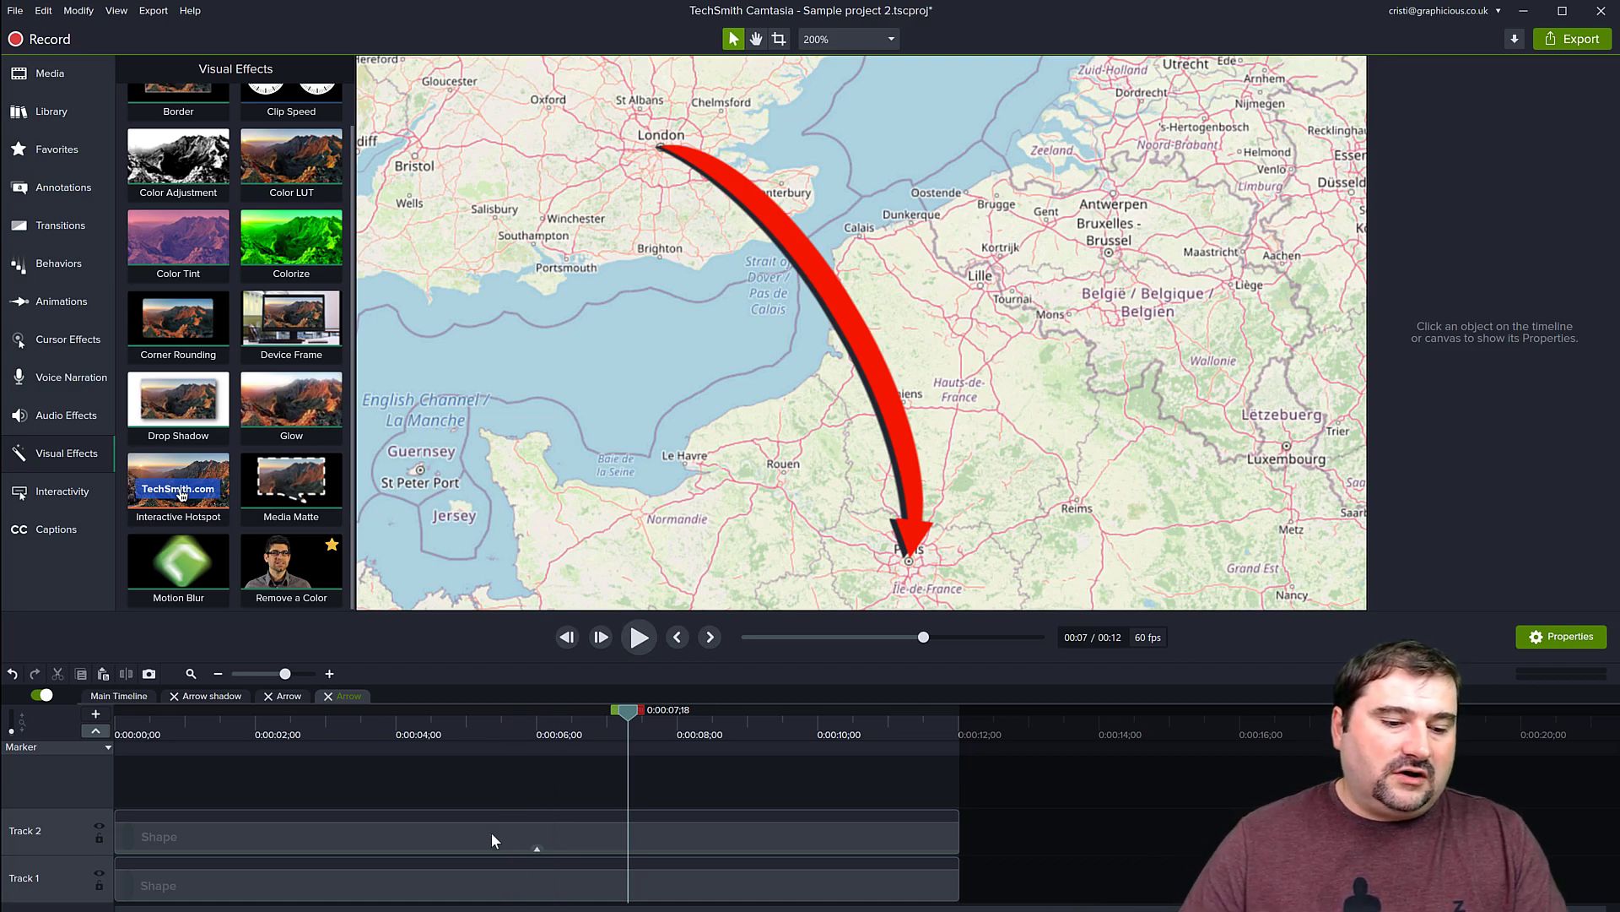
pyautogui.click(448, 841)
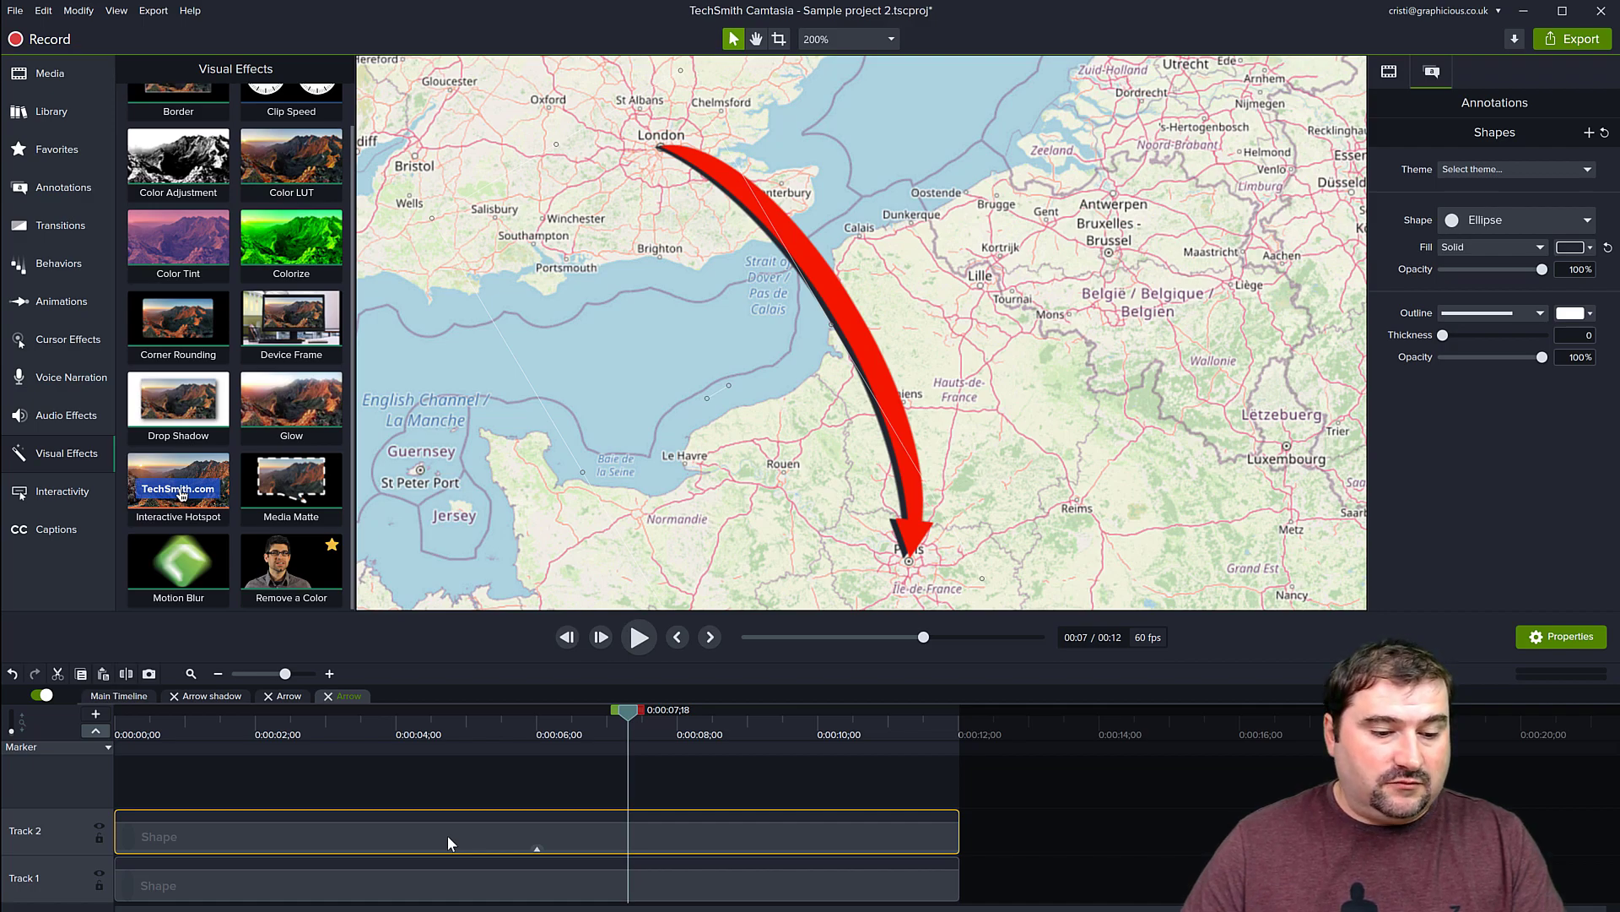
pyautogui.rightClick(431, 893)
pyautogui.click(430, 893)
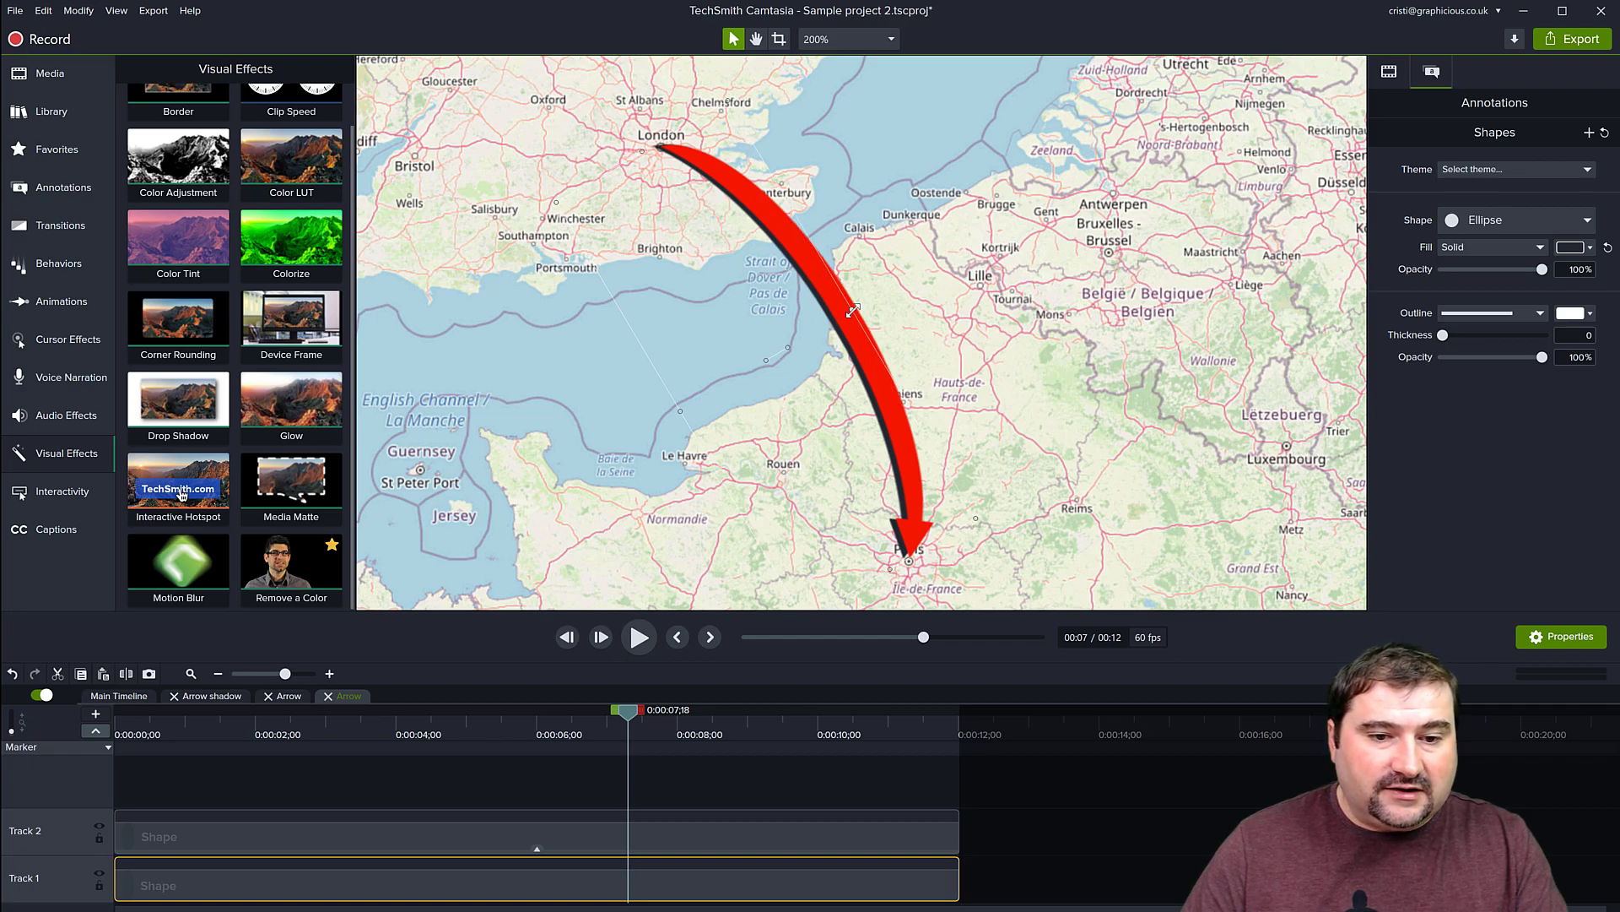
pyautogui.moveTo(680, 411); pyautogui.dragTo(711, 393)
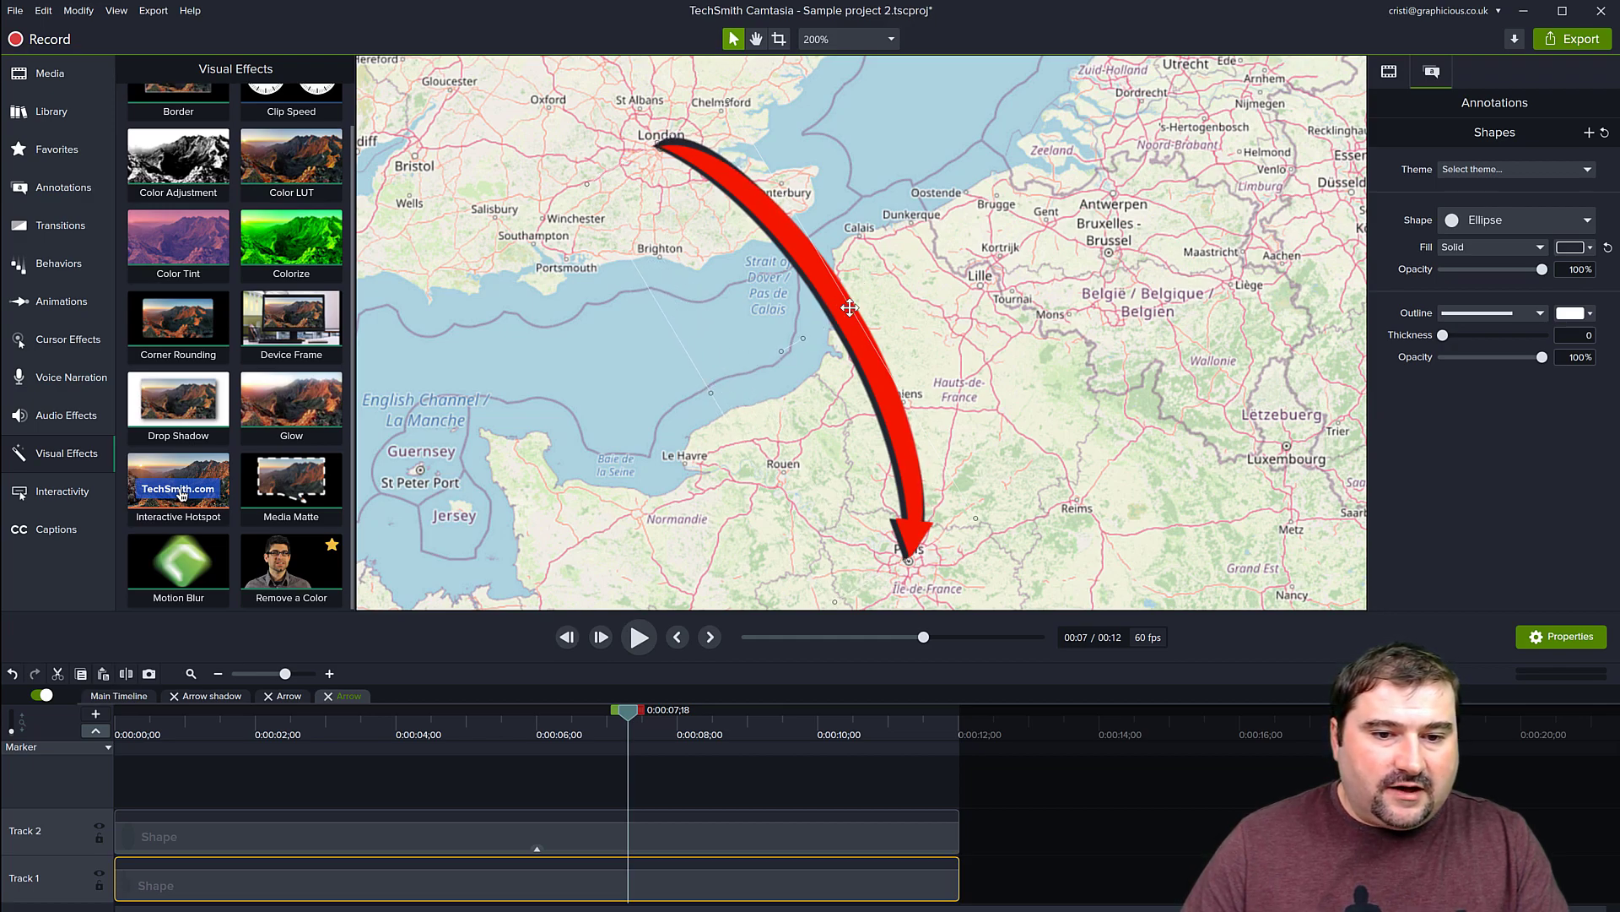
pyautogui.moveTo(853, 311); pyautogui.dragTo(830, 341)
pyautogui.hotkey('ctrl', 'z')
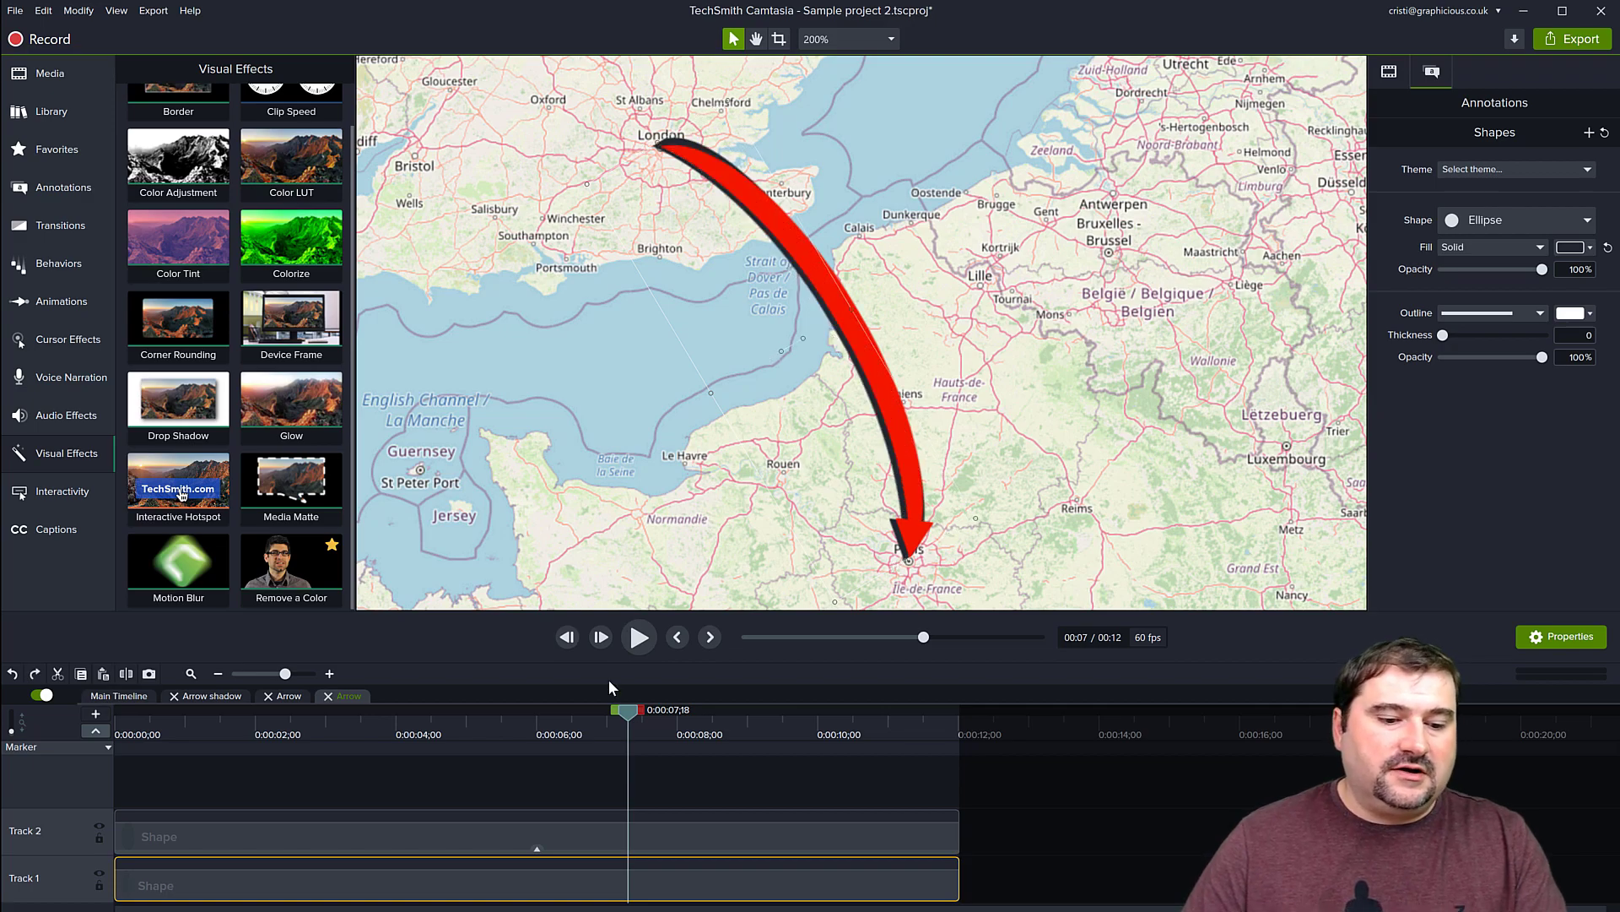
# Move the matte ellipse on Track 2 toward the upper right so the dark crescent bows toward the lower left.
pyautogui.click(544, 846)
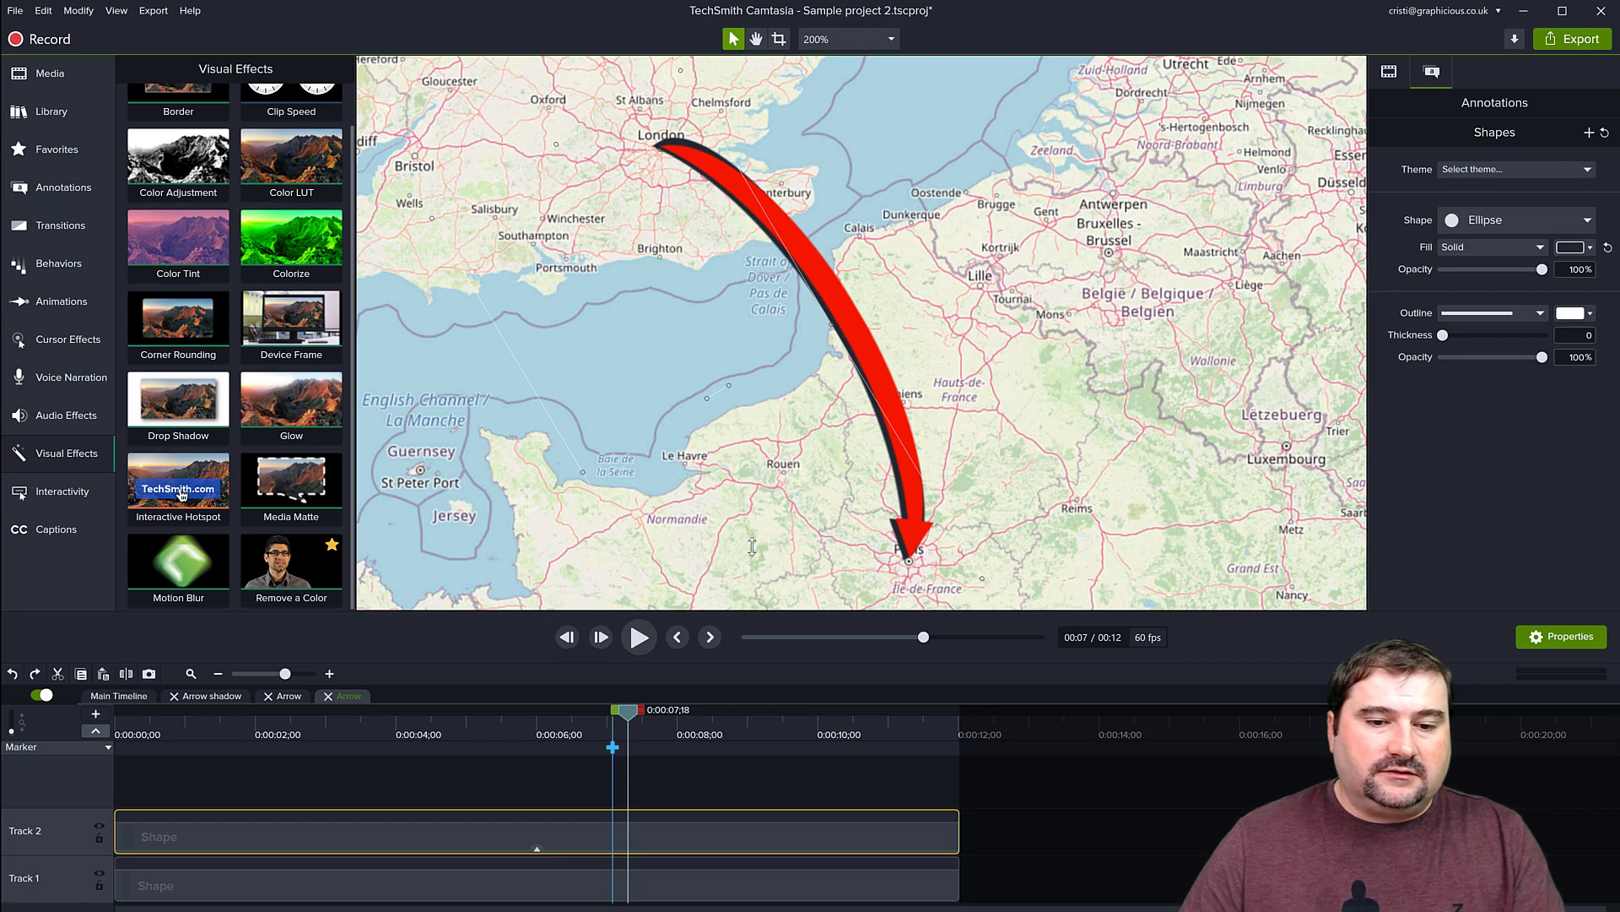
pyautogui.moveTo(831, 324)
pyautogui.mouseDown()
pyautogui.moveTo(789, 362)
pyautogui.moveTo(839, 336)
pyautogui.mouseUp()
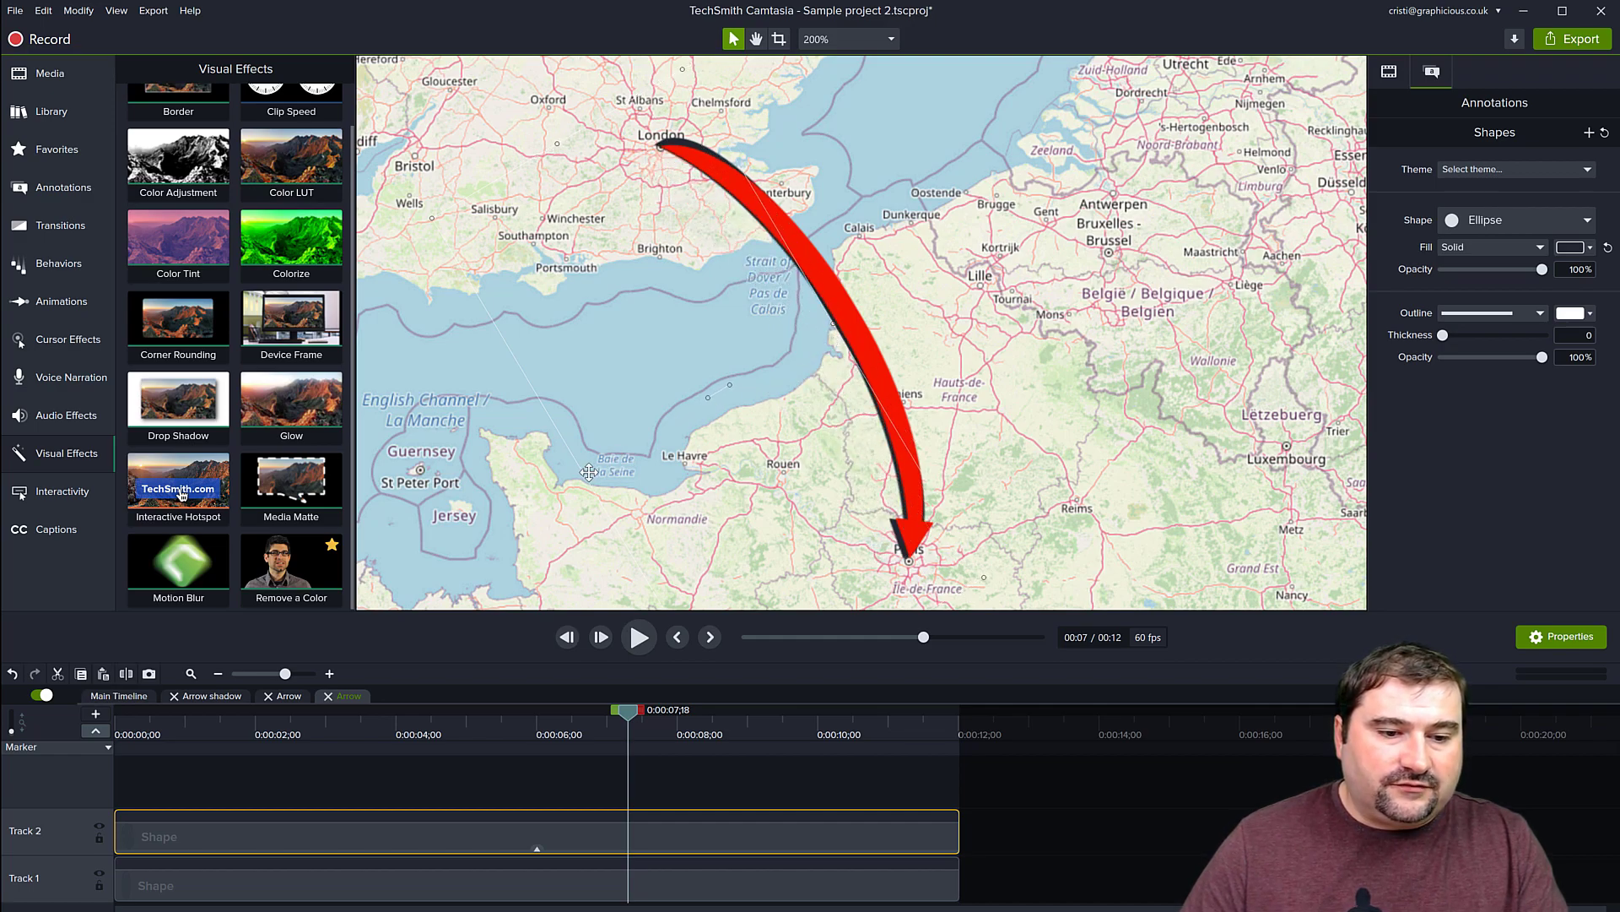
pyautogui.moveTo(583, 474); pyautogui.dragTo(663, 433)
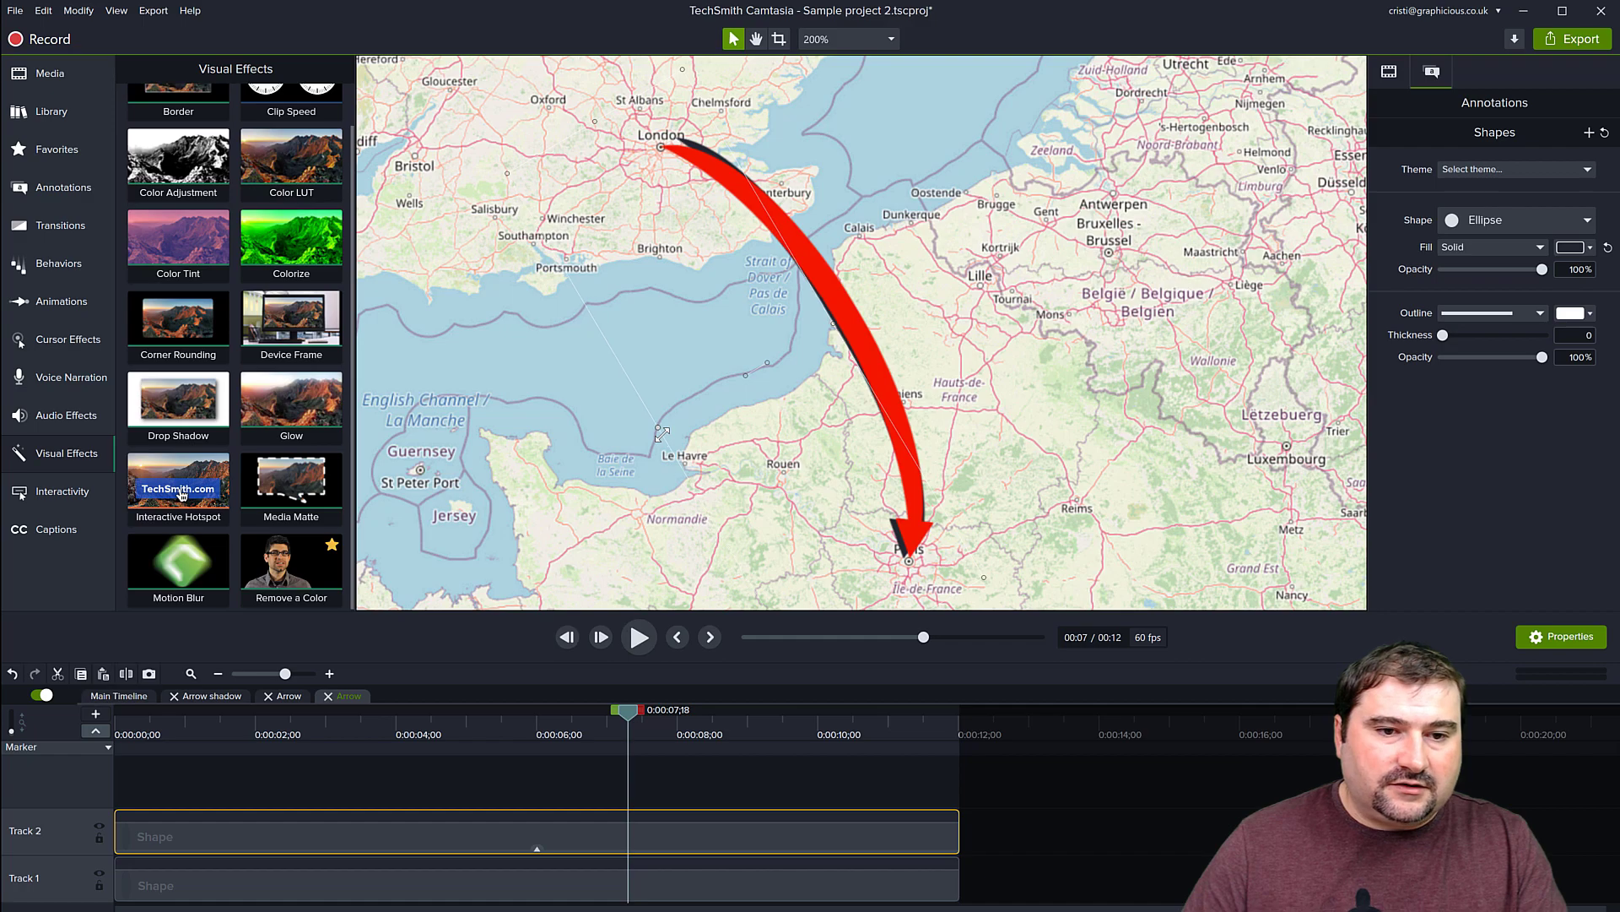
pyautogui.hotkey('ctrl', 'z')
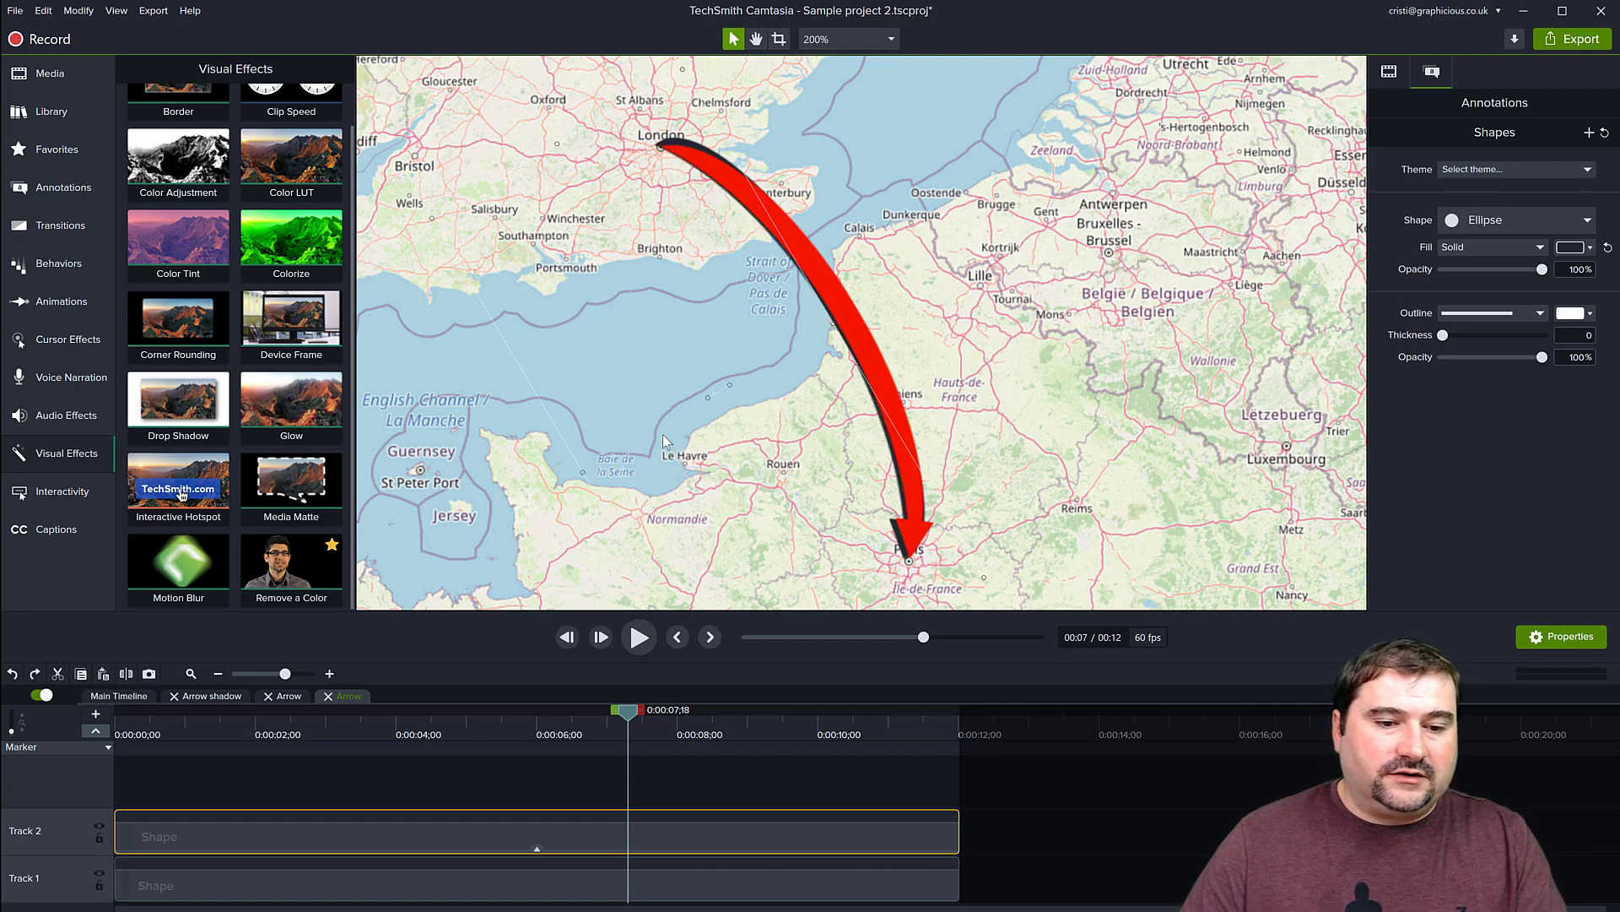
pyautogui.moveTo(668, 422); pyautogui.dragTo(812, 341)
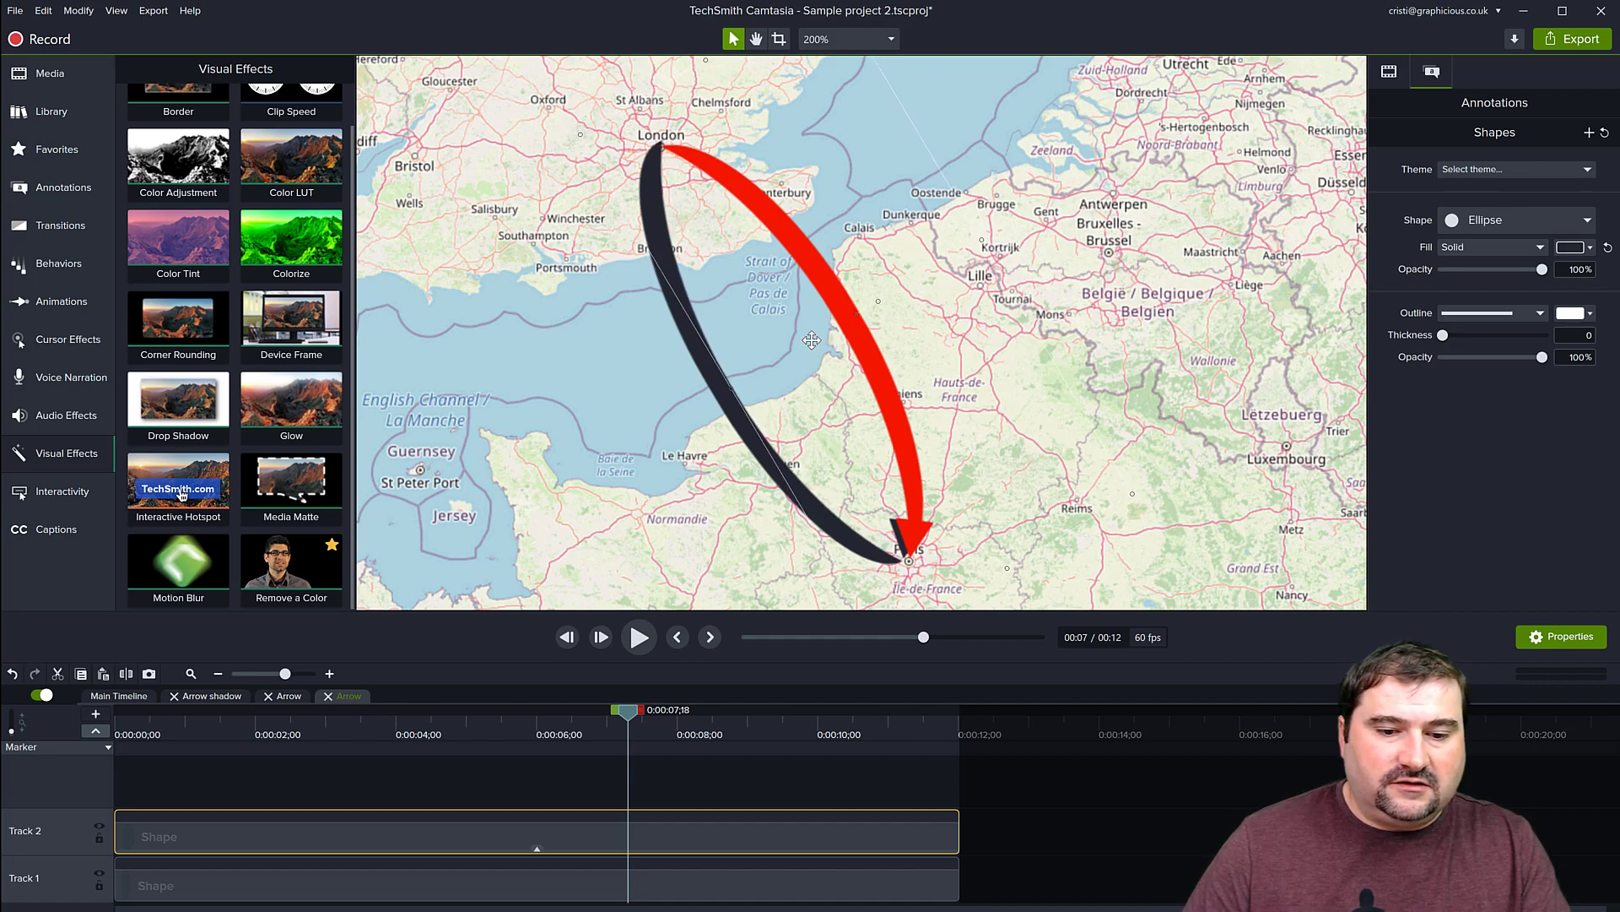
# Resize the Track 1 ellipse slightly and adjust the Track 2 matte so the dark crescent gets thinner.
pyautogui.click(563, 873)
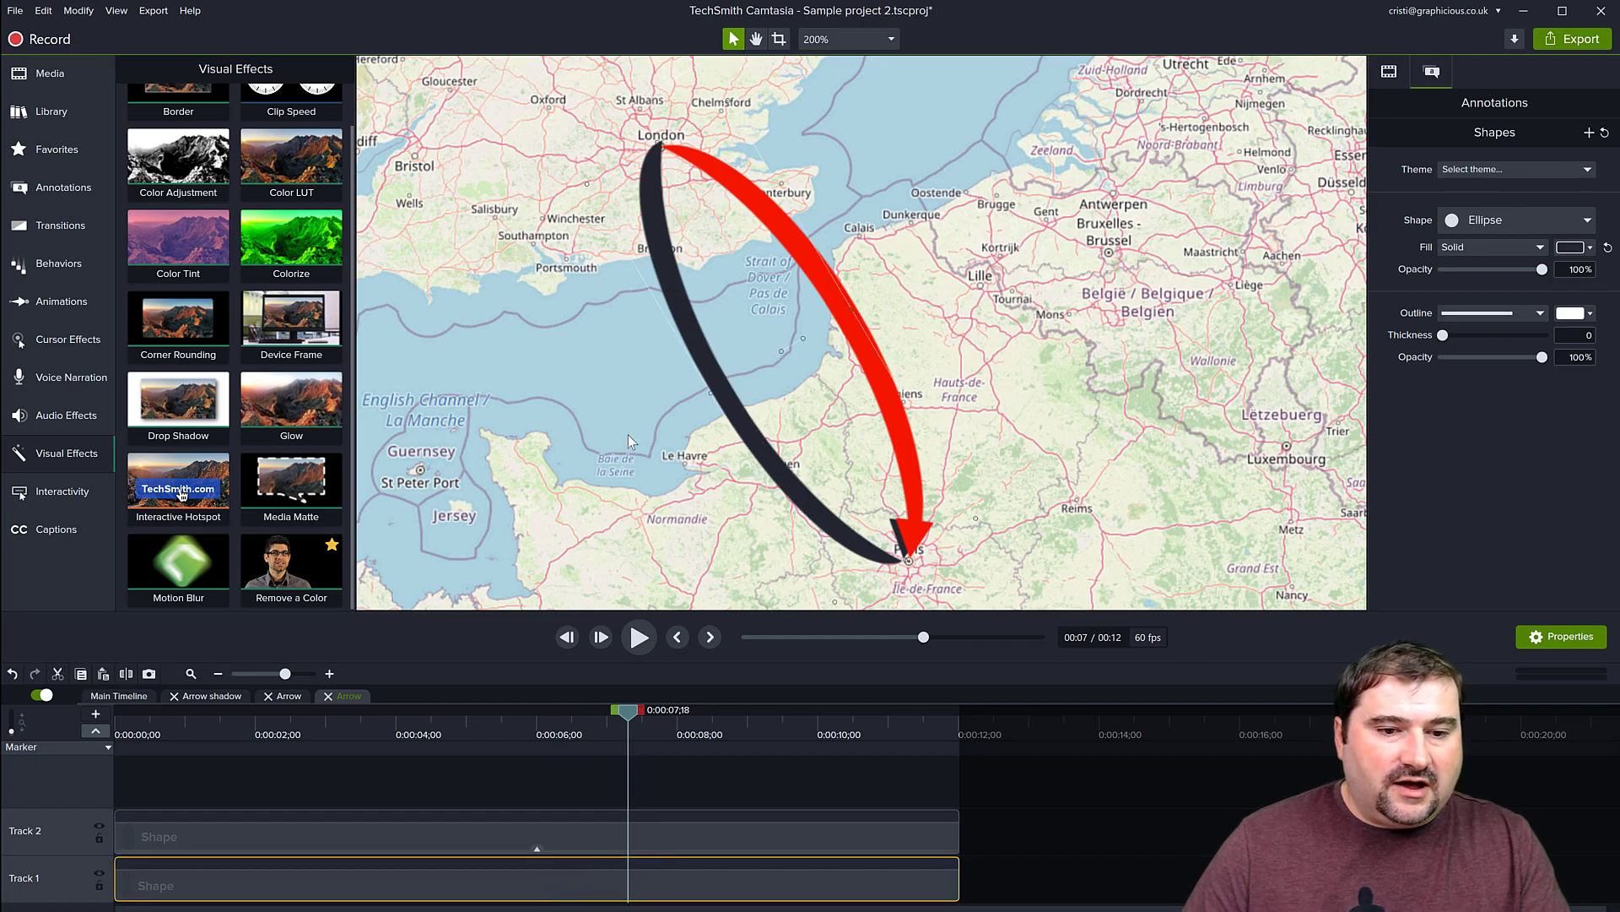
pyautogui.moveTo(710, 393)
pyautogui.mouseDown()
pyautogui.moveTo(728, 377)
pyautogui.moveTo(715, 390)
pyautogui.mouseUp()
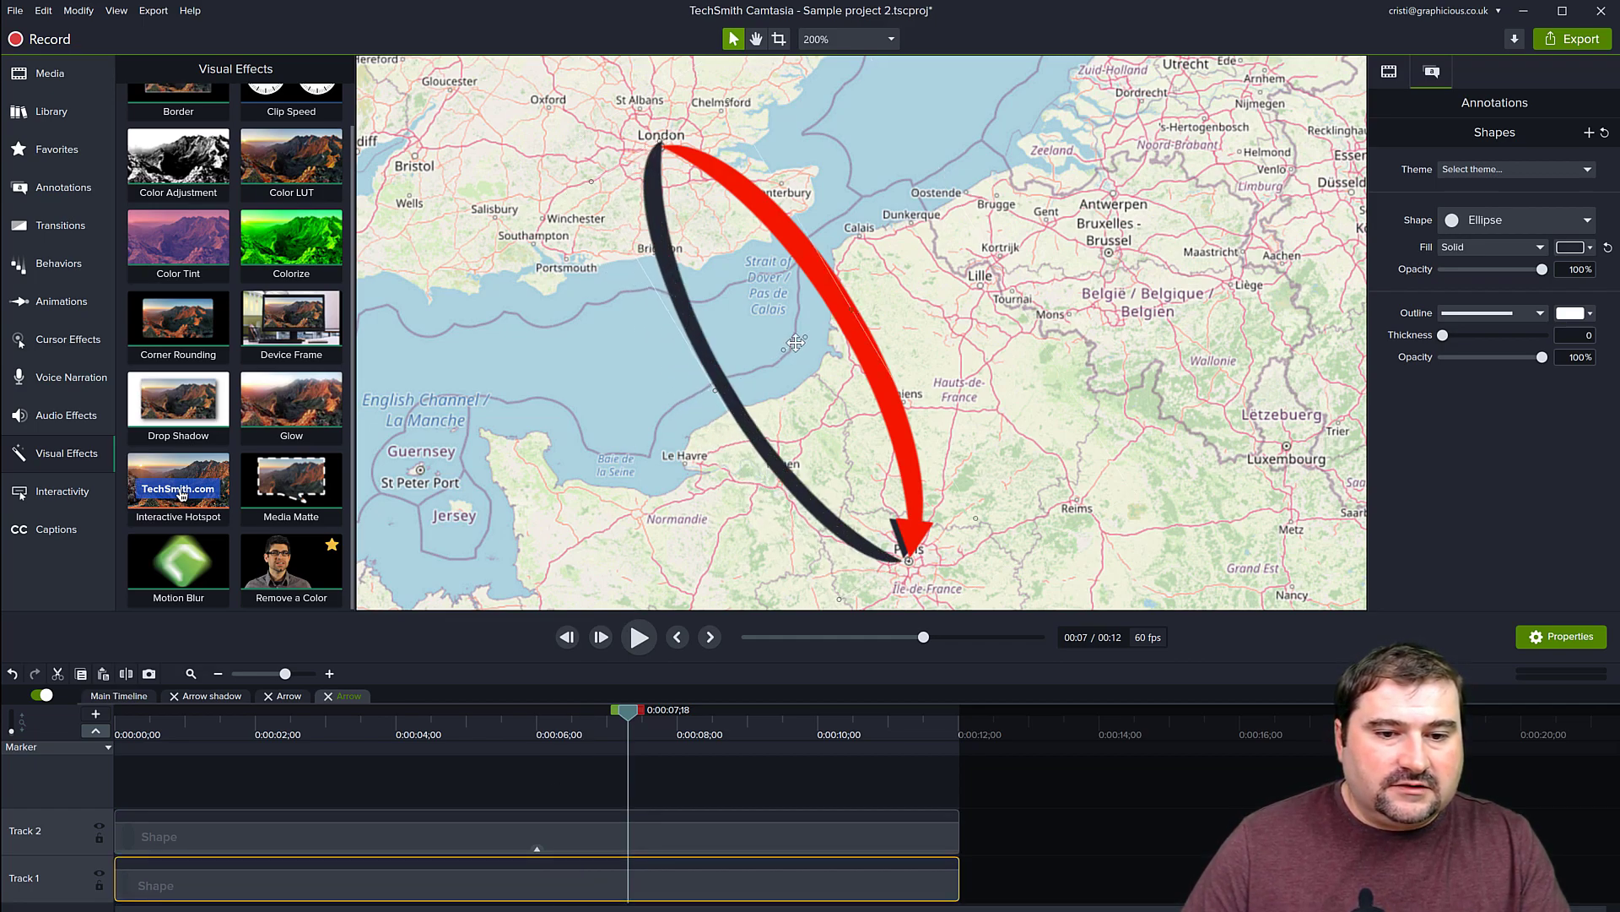
pyautogui.moveTo(853, 309)
pyautogui.mouseDown()
pyautogui.moveTo(830, 332)
pyautogui.moveTo(882, 302)
pyautogui.mouseUp()
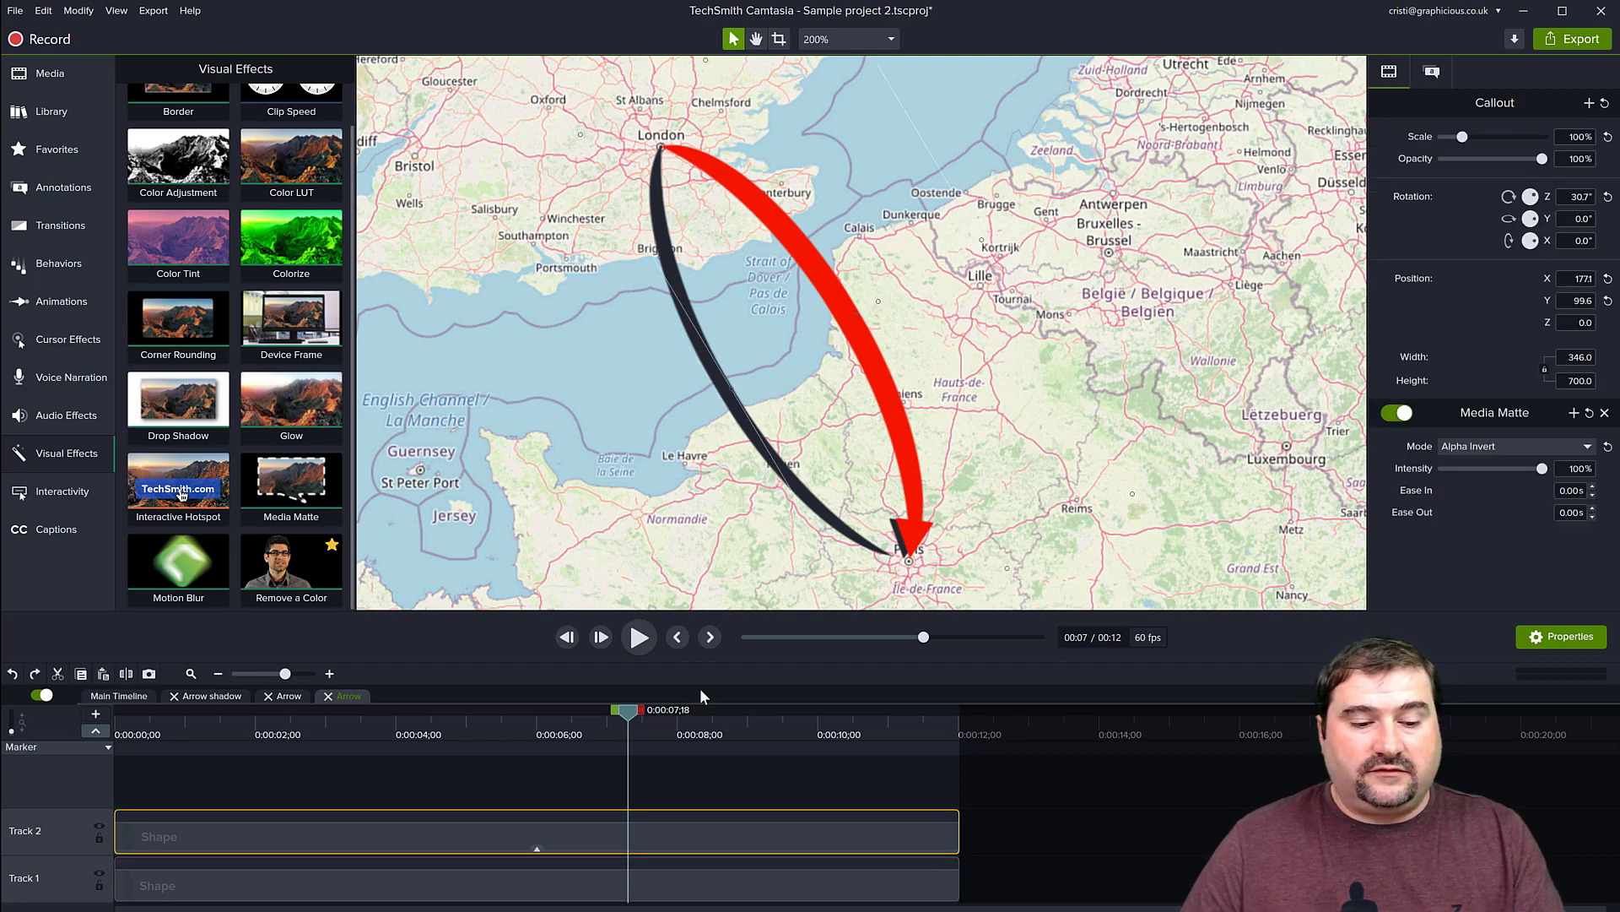
# Rotate both shadow ellipses together to about -148.2° and group them.
pyautogui.moveTo(1019, 804); pyautogui.dragTo(871, 881)
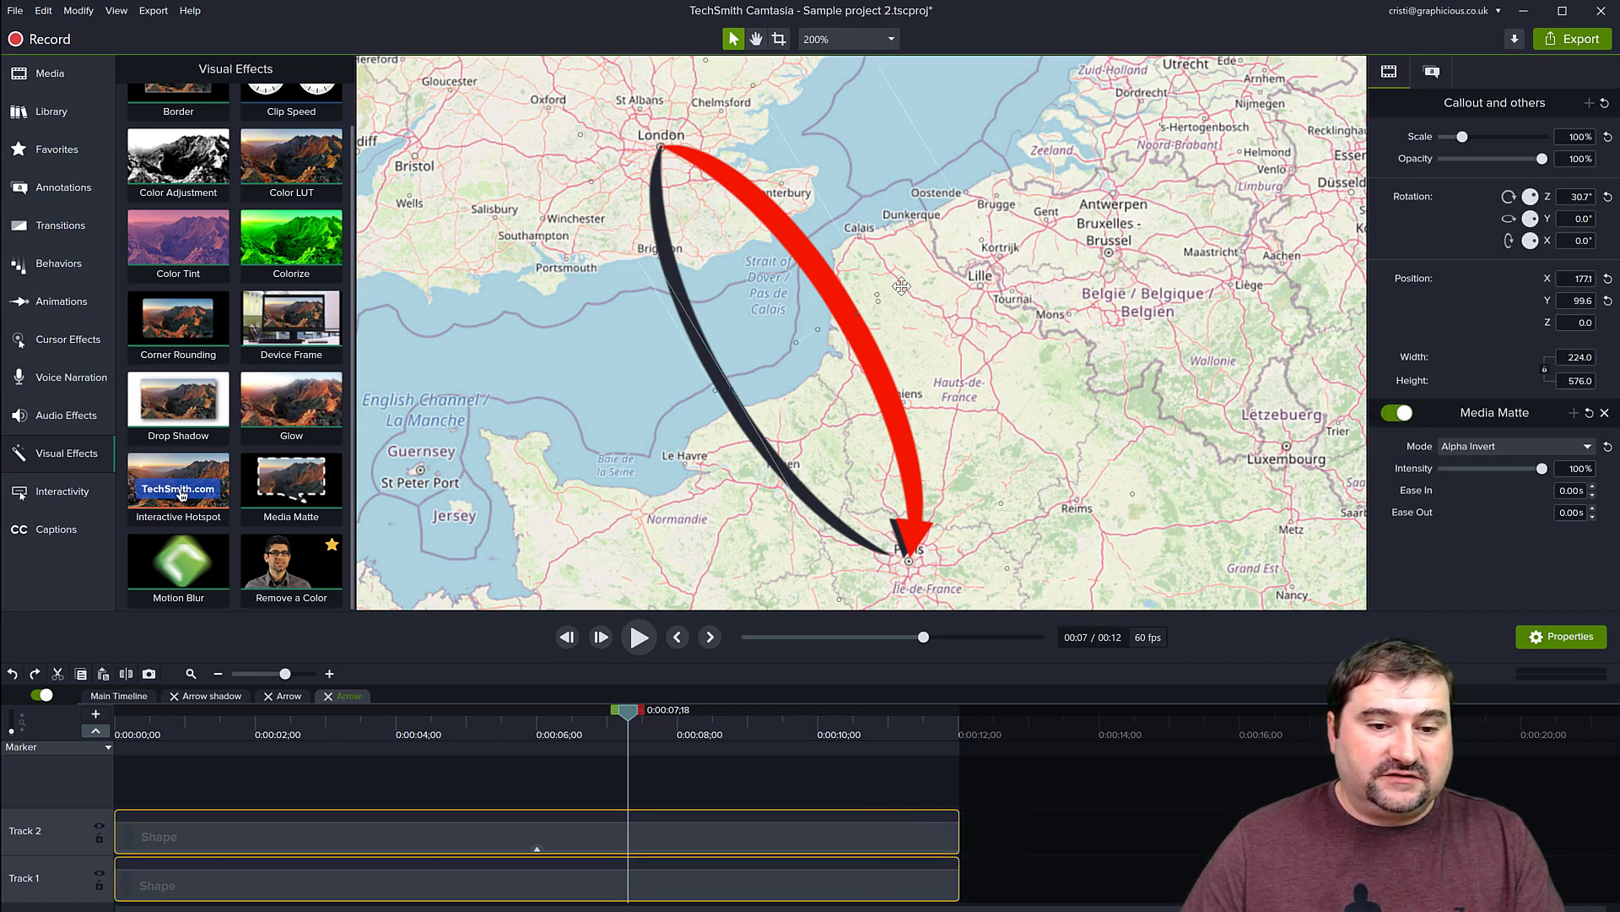
pyautogui.moveTo(817, 331); pyautogui.dragTo(760, 366)
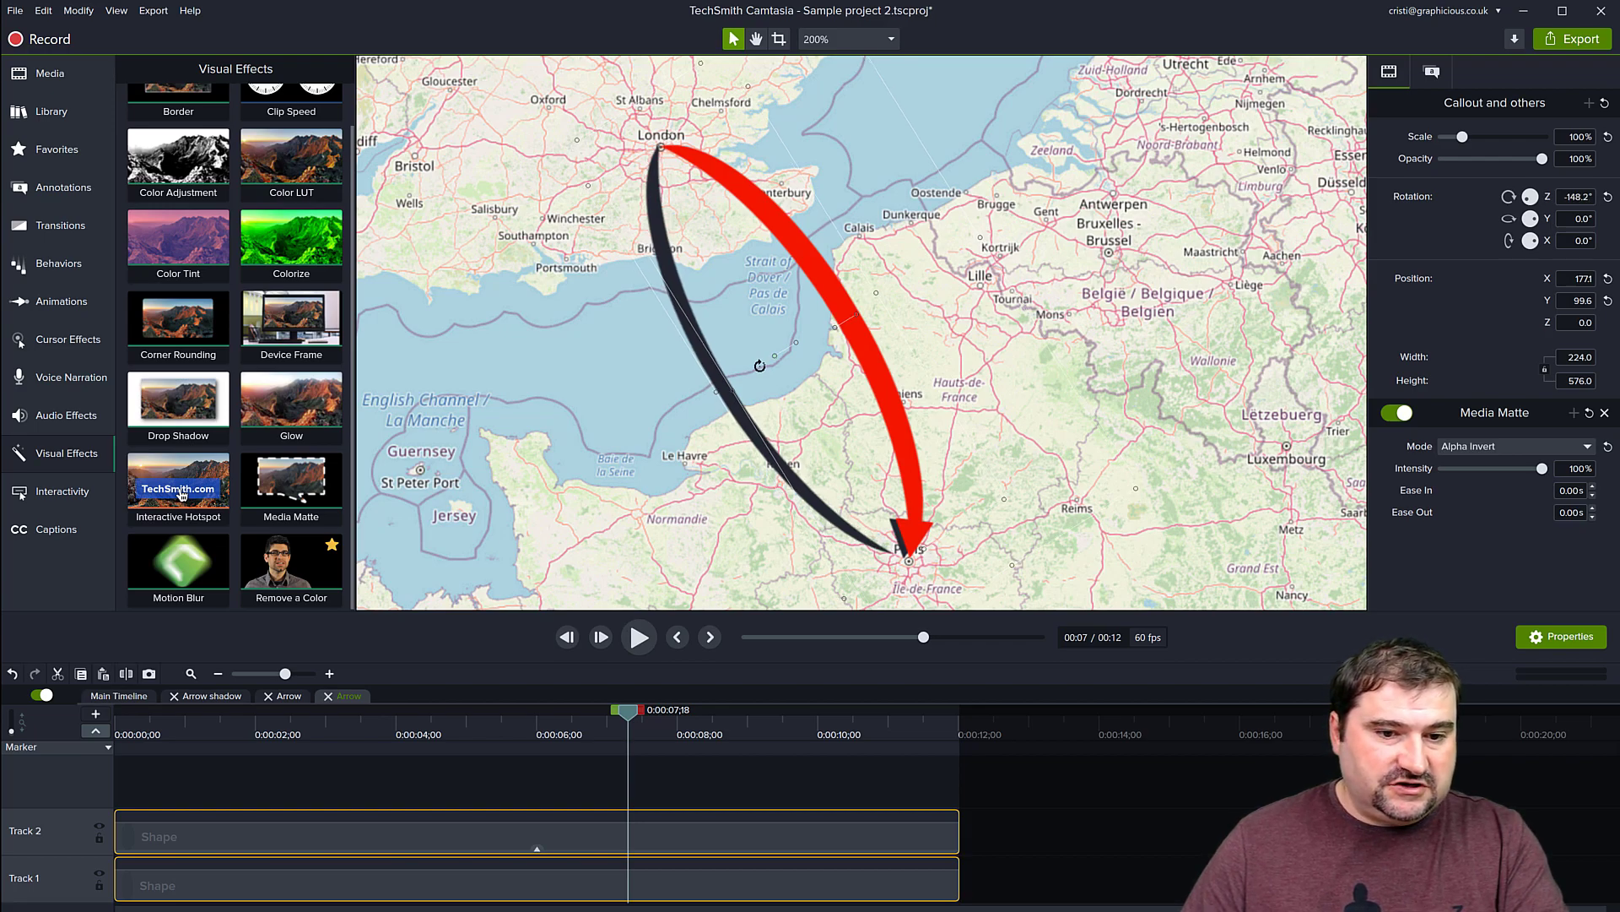
pyautogui.hotkey('ctrl', 'g')
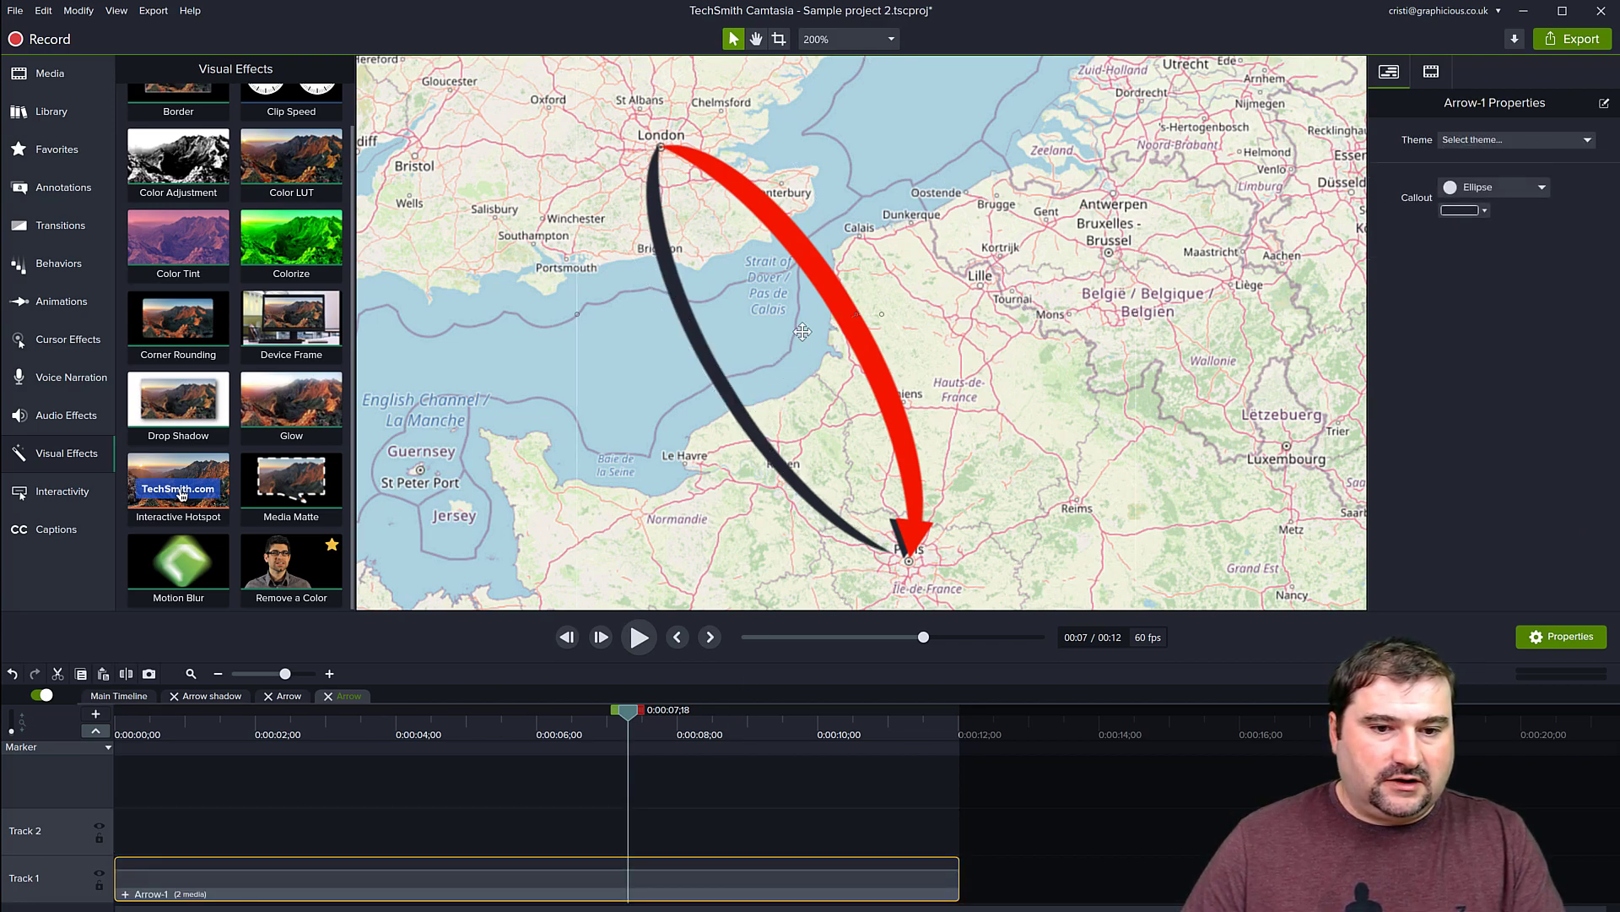
# Rotate the grouped crescent about half a turn and fit it behind the red arrow between London and Paris.
pyautogui.moveTo(881, 313); pyautogui.dragTo(687, 318)
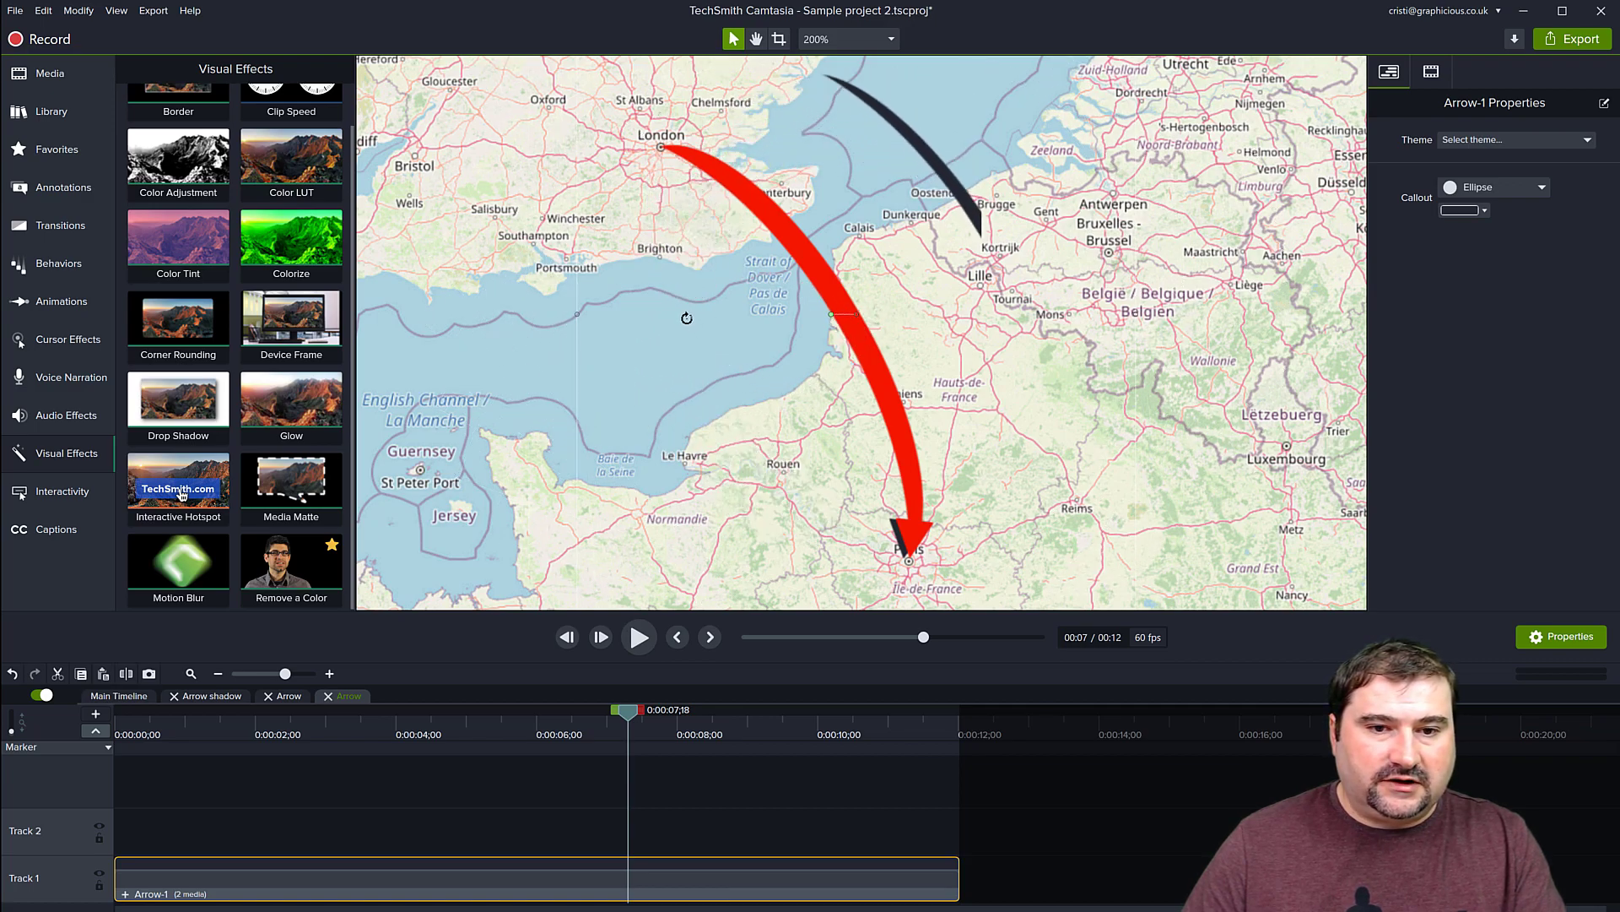
pyautogui.moveTo(937, 173); pyautogui.dragTo(789, 249)
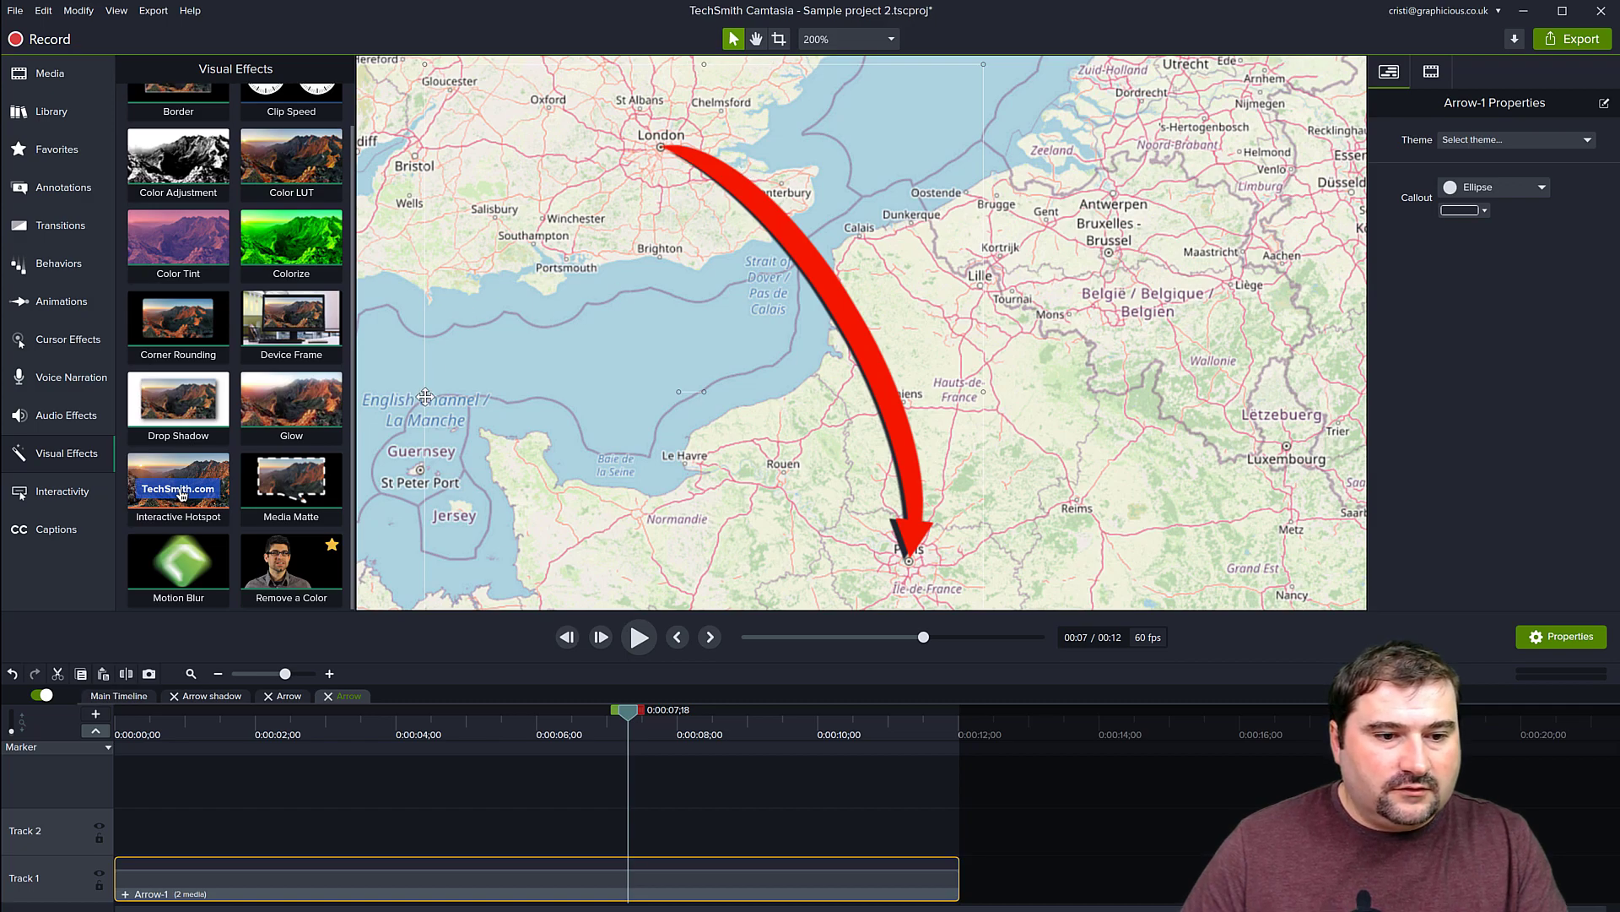
pyautogui.moveTo(422, 392)
pyautogui.mouseDown()
pyautogui.moveTo(387, 395)
pyautogui.moveTo(409, 395)
pyautogui.mouseUp()
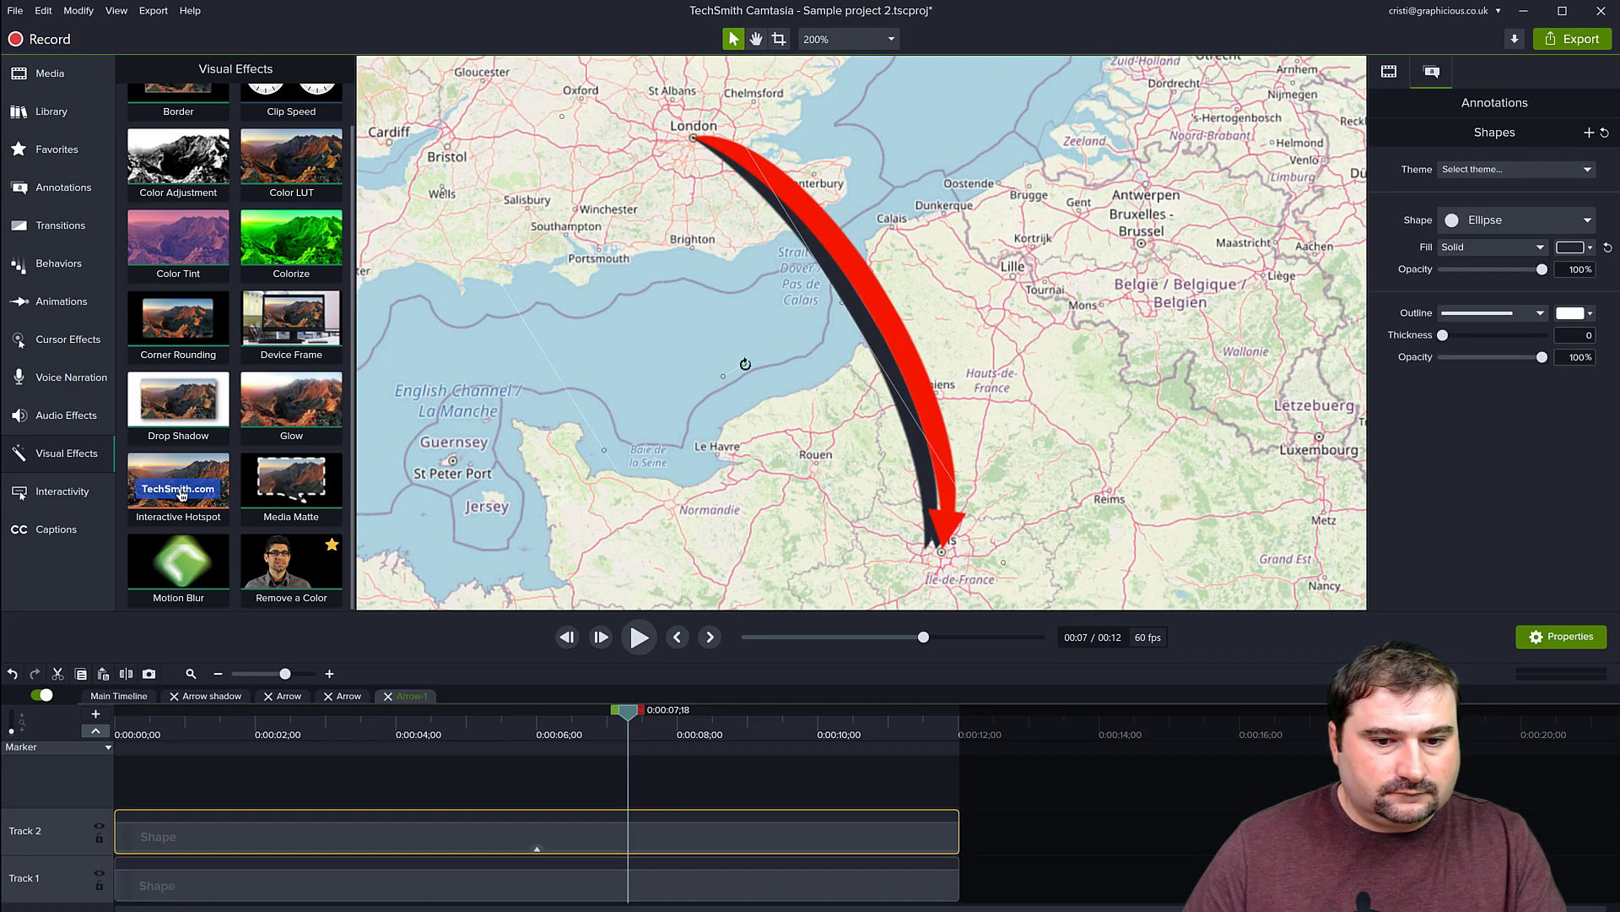
# Adjust the ellipses inside the crescent group, and set the group to 103.2% scale, -181.5° rotation and position X -11.6, Y -5.2.
pyautogui.moveTo(745, 363); pyautogui.dragTo(749, 364)
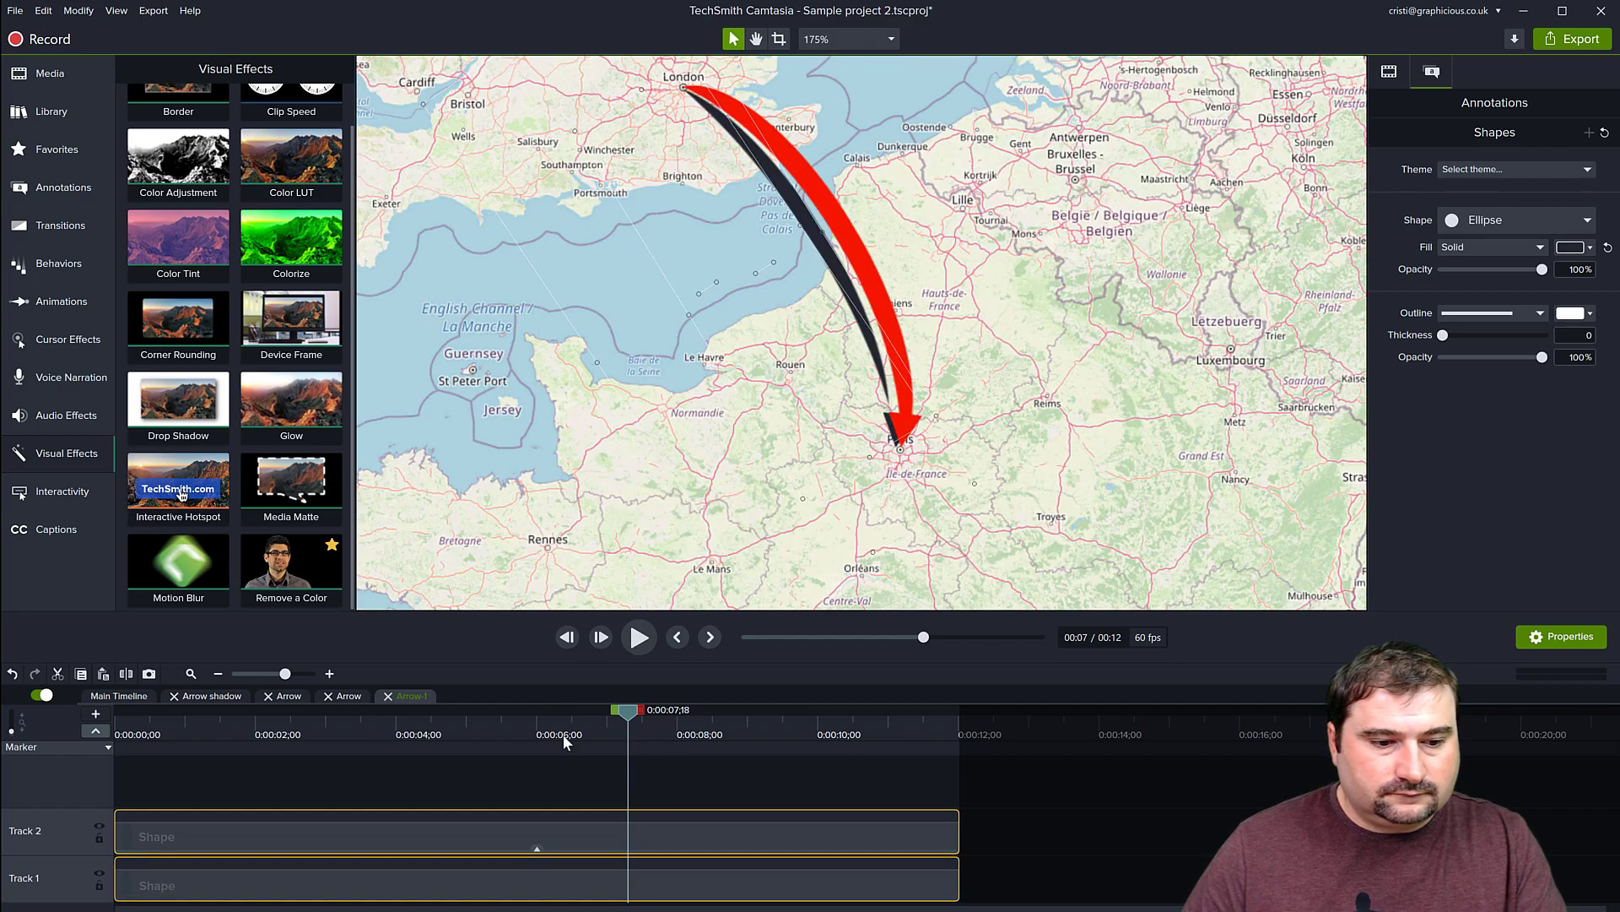
pyautogui.click(388, 696)
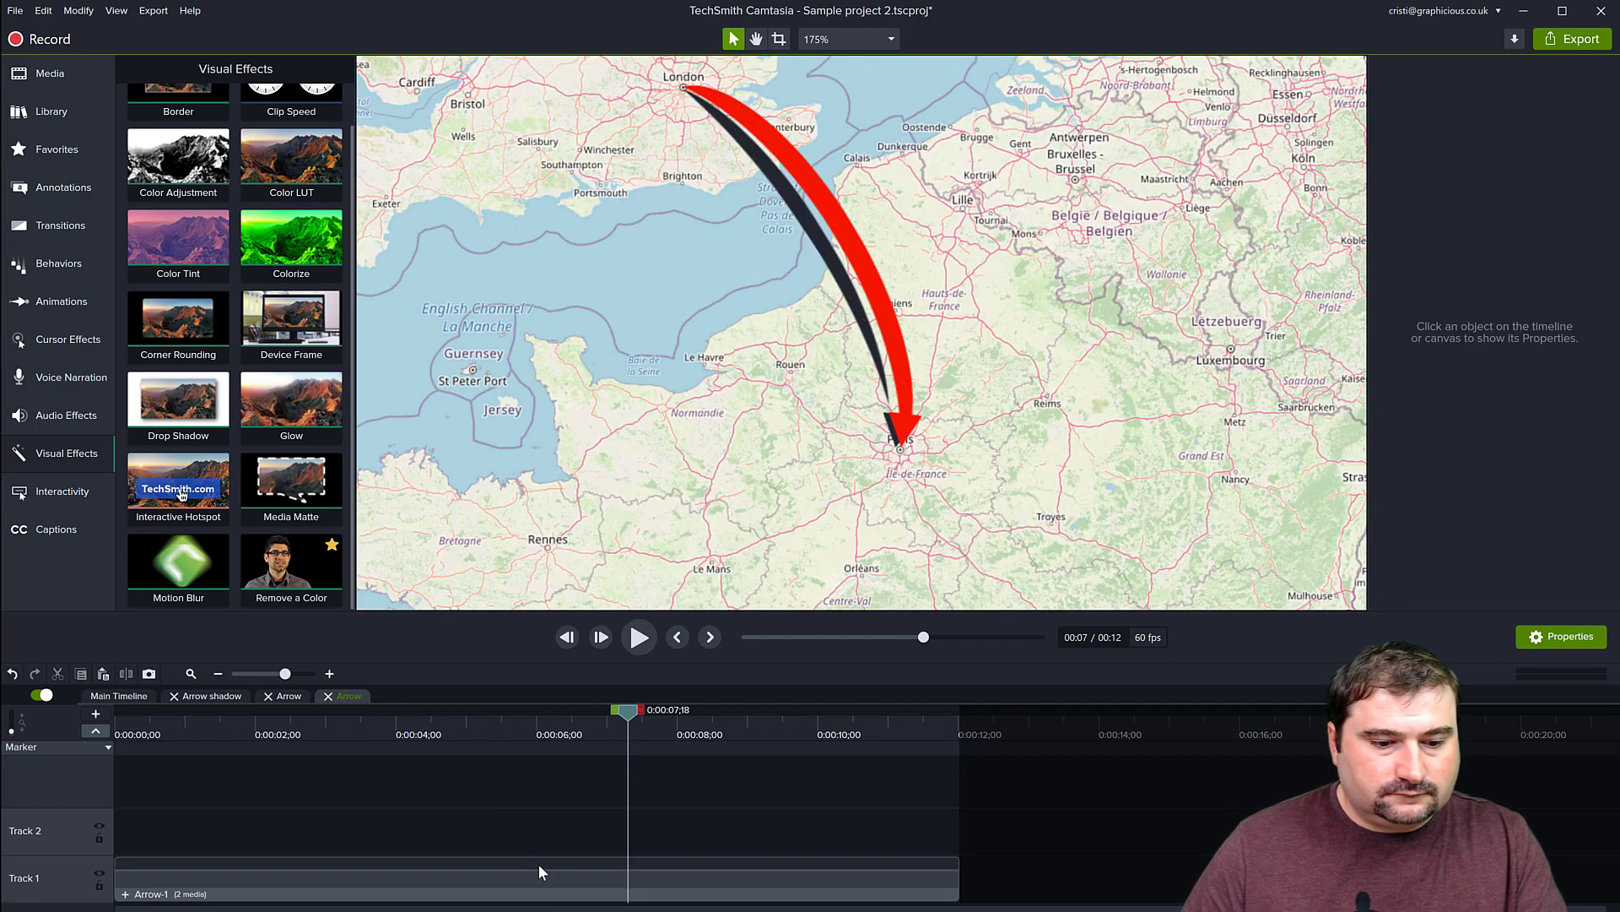
pyautogui.click(539, 893)
pyautogui.moveTo(921, 397); pyautogui.dragTo(919, 392)
pyautogui.moveTo(825, 206); pyautogui.dragTo(825, 207)
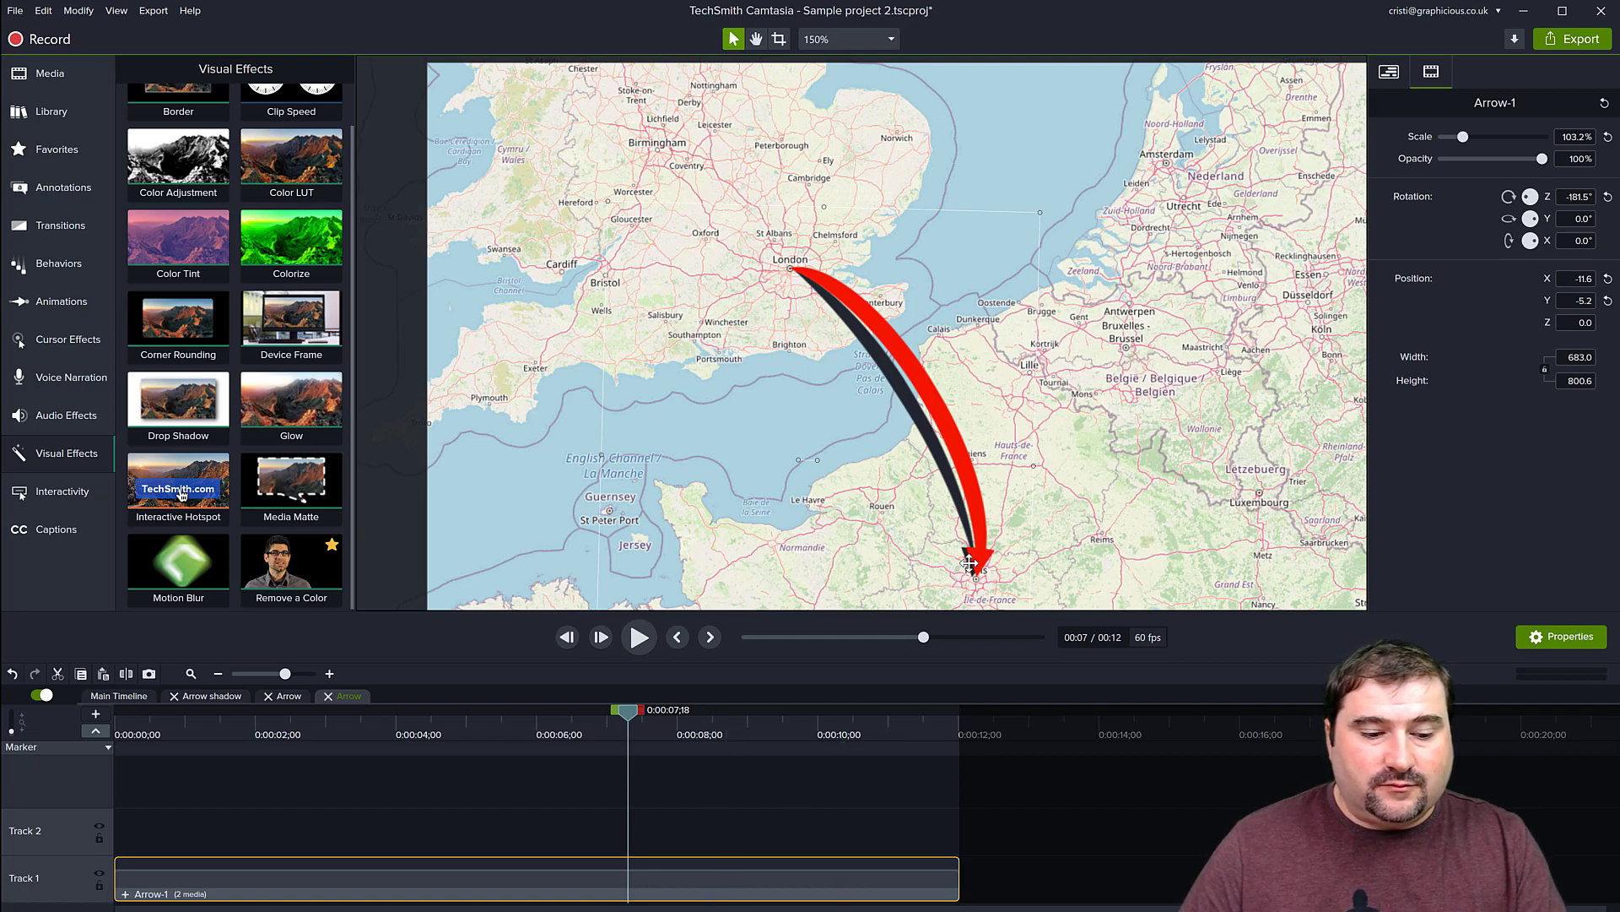
# Close the open Arrow and Arrow shadow groups to return to the main timeline.
pyautogui.click(289, 696)
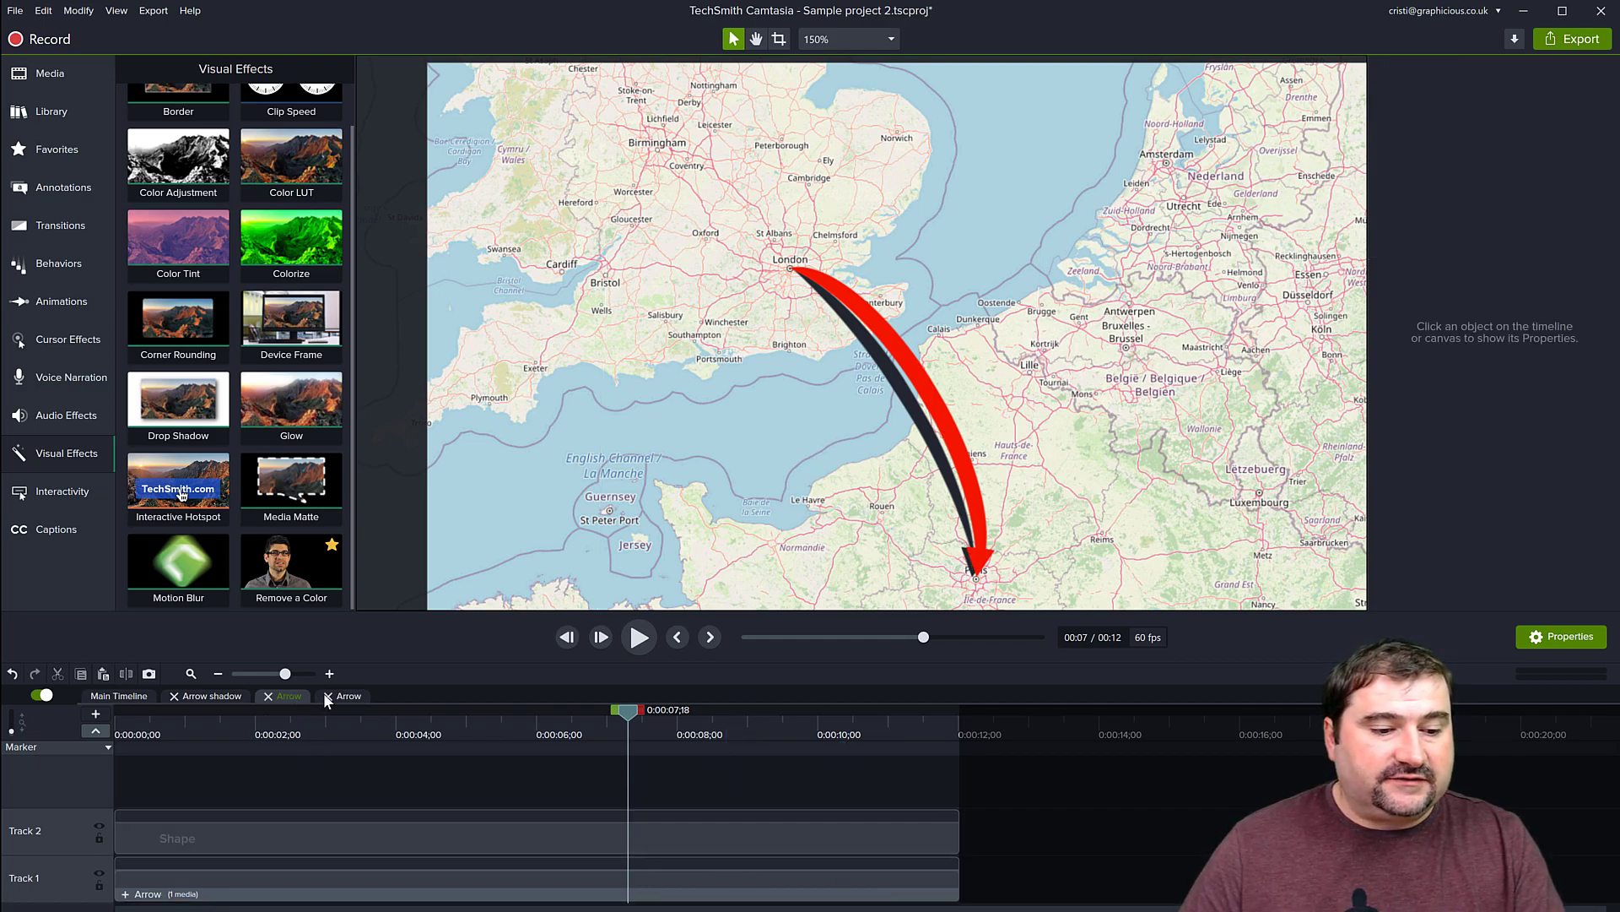
pyautogui.click(268, 696)
pyautogui.click(174, 696)
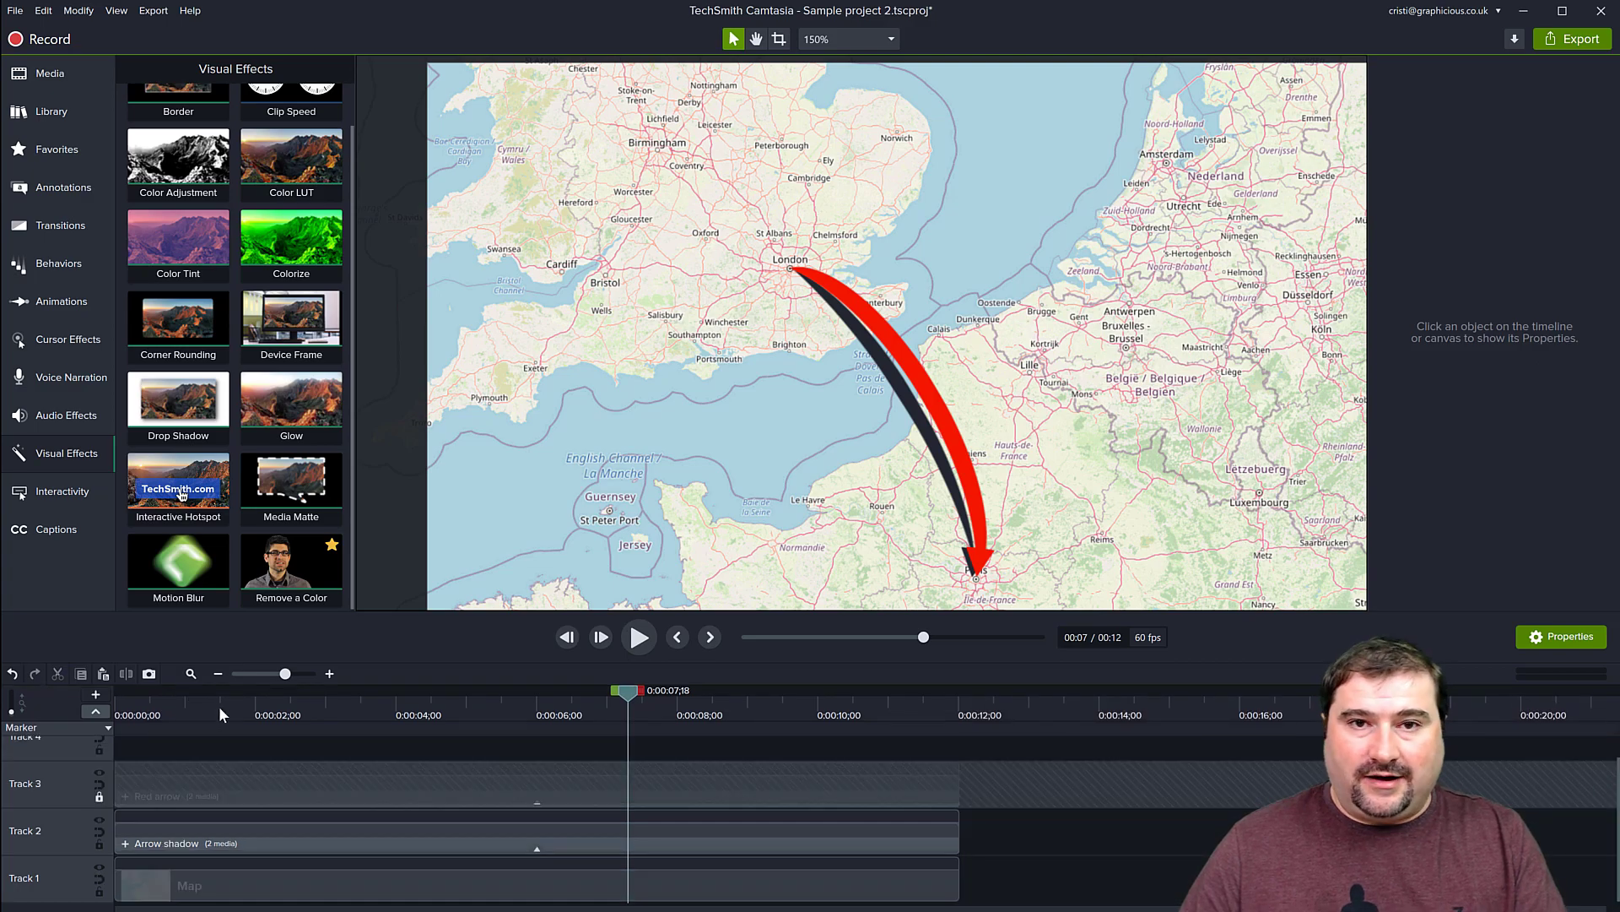
pyautogui.scroll(4, 989, 579)
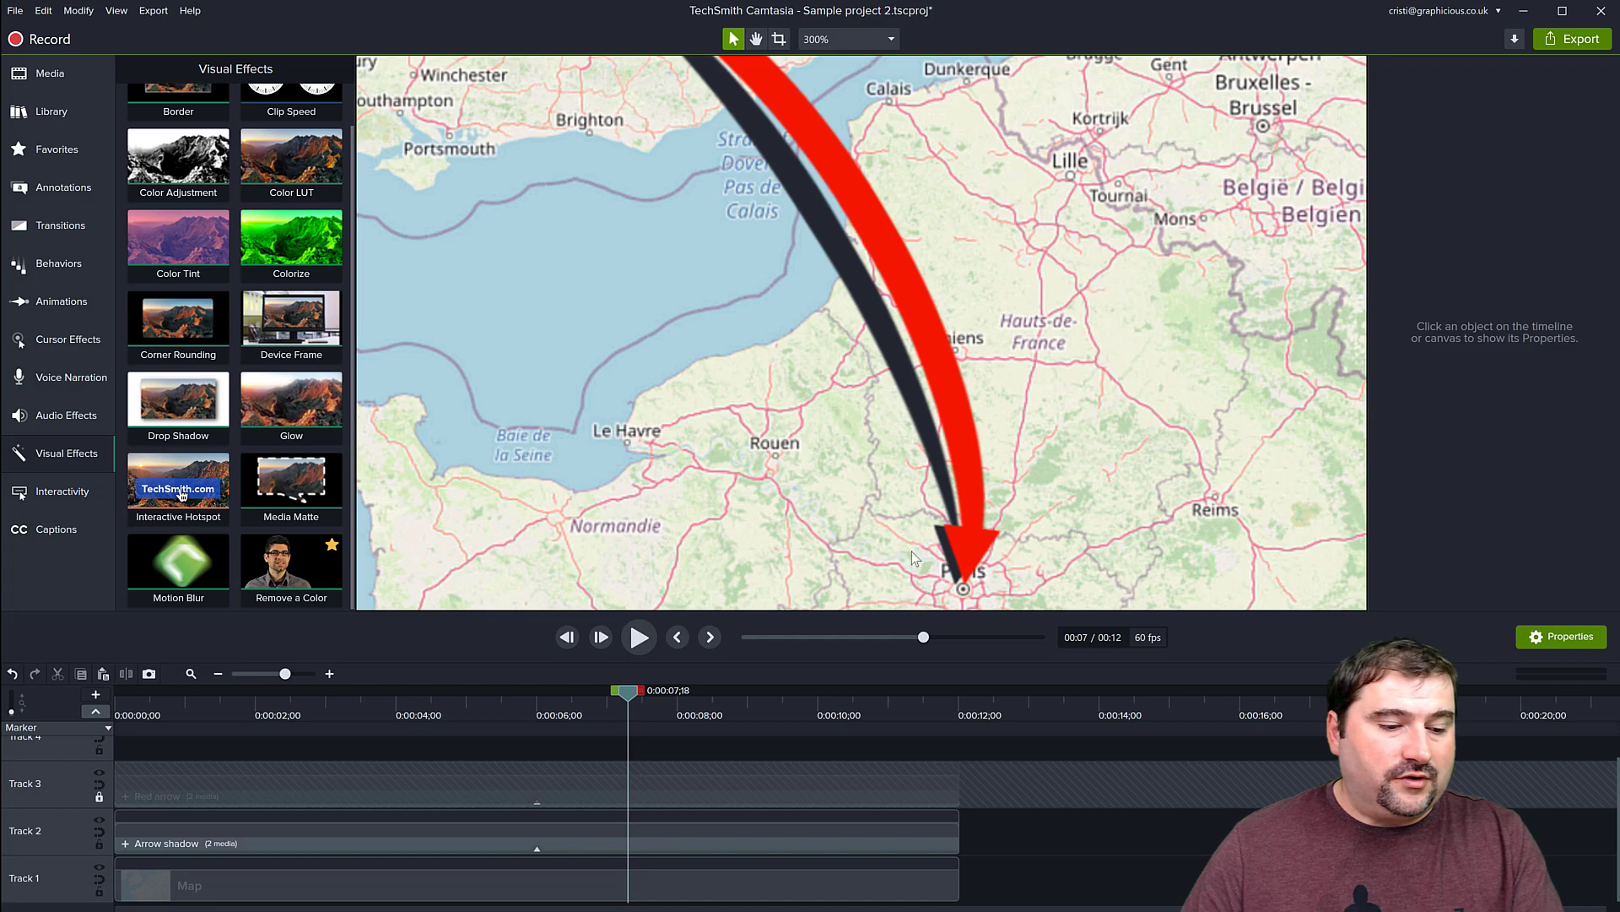
# Open the nested groups of Arrow shadow and nudge the dark triangle arrowhead slightly so it sits better behind the red arrowhead at Paris.
pyautogui.click(125, 843)
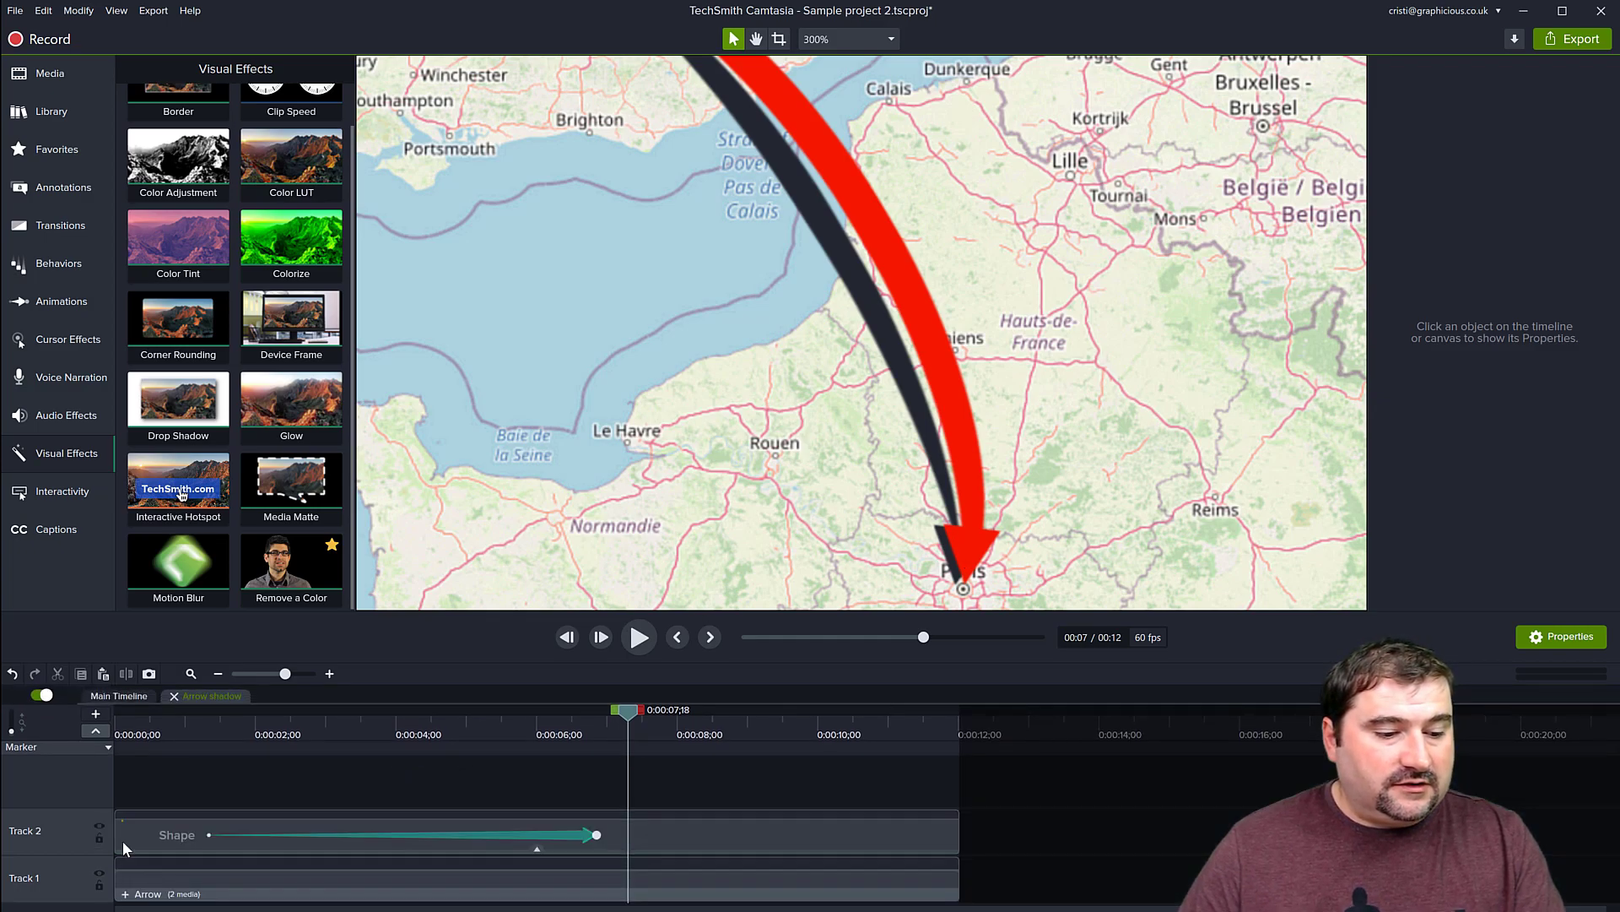
pyautogui.click(133, 895)
pyautogui.click(125, 894)
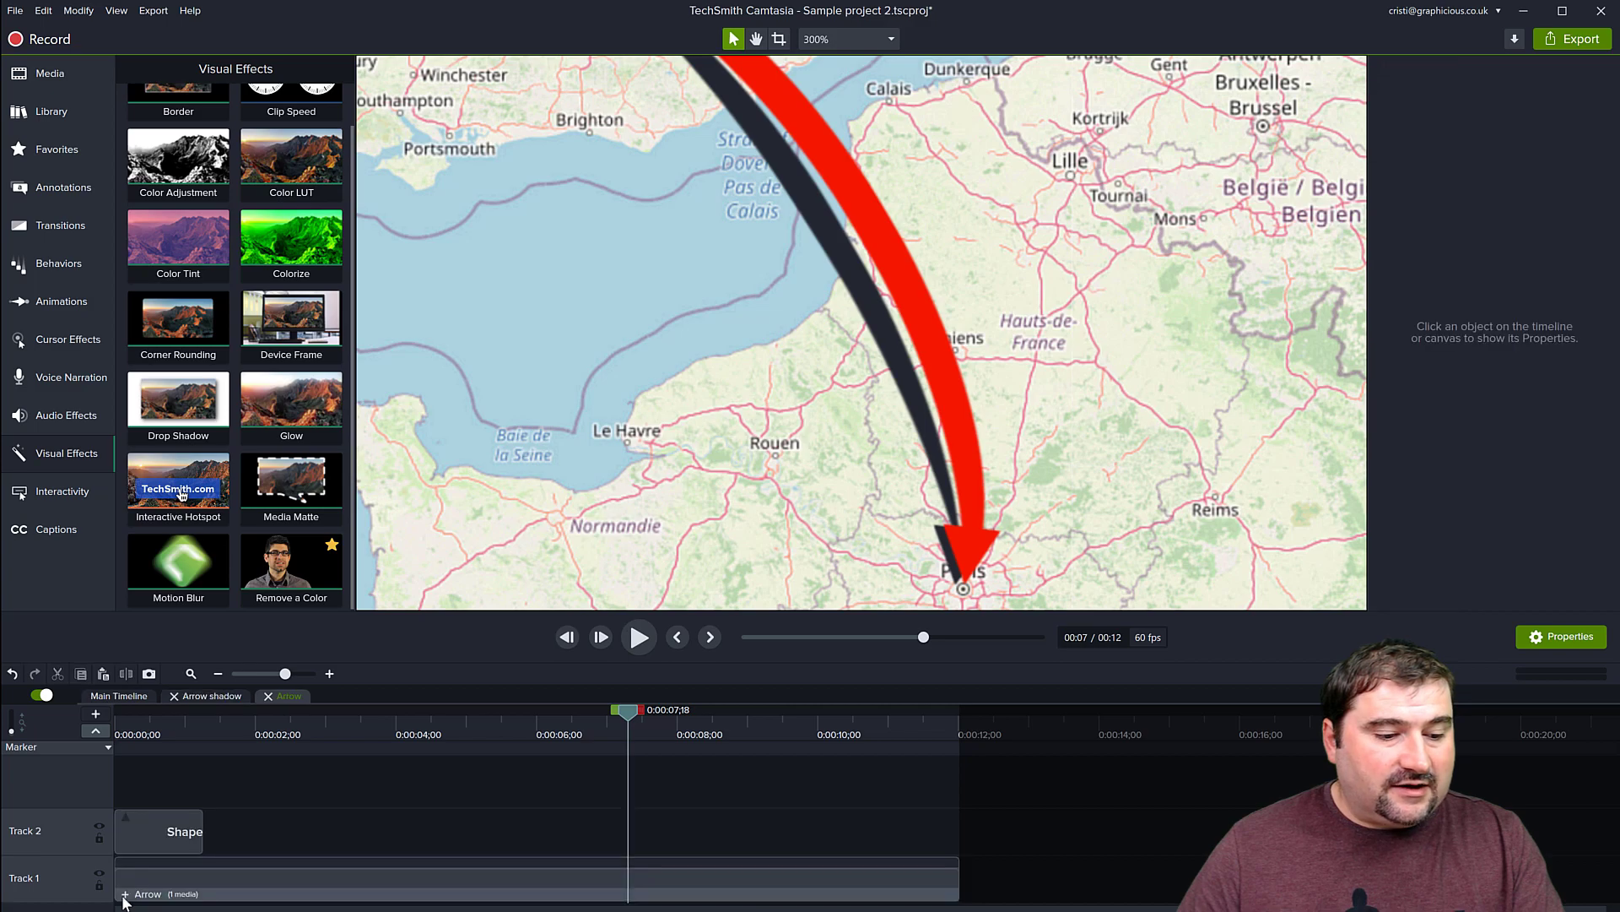
pyautogui.click(172, 841)
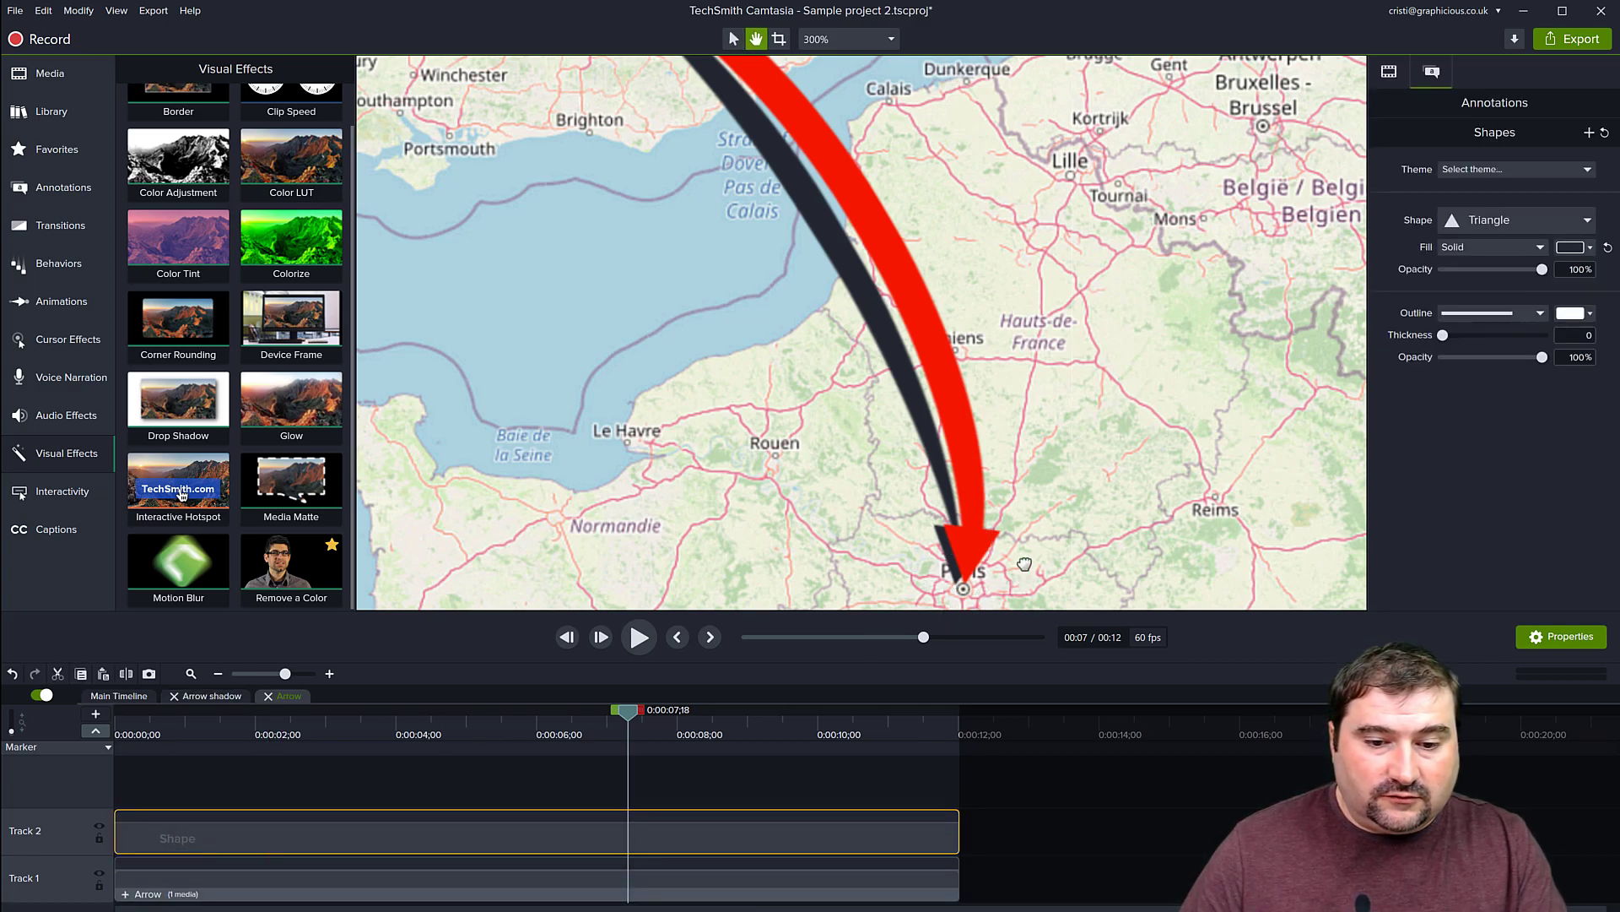
pyautogui.moveTo(984, 597); pyautogui.dragTo(932, 361)
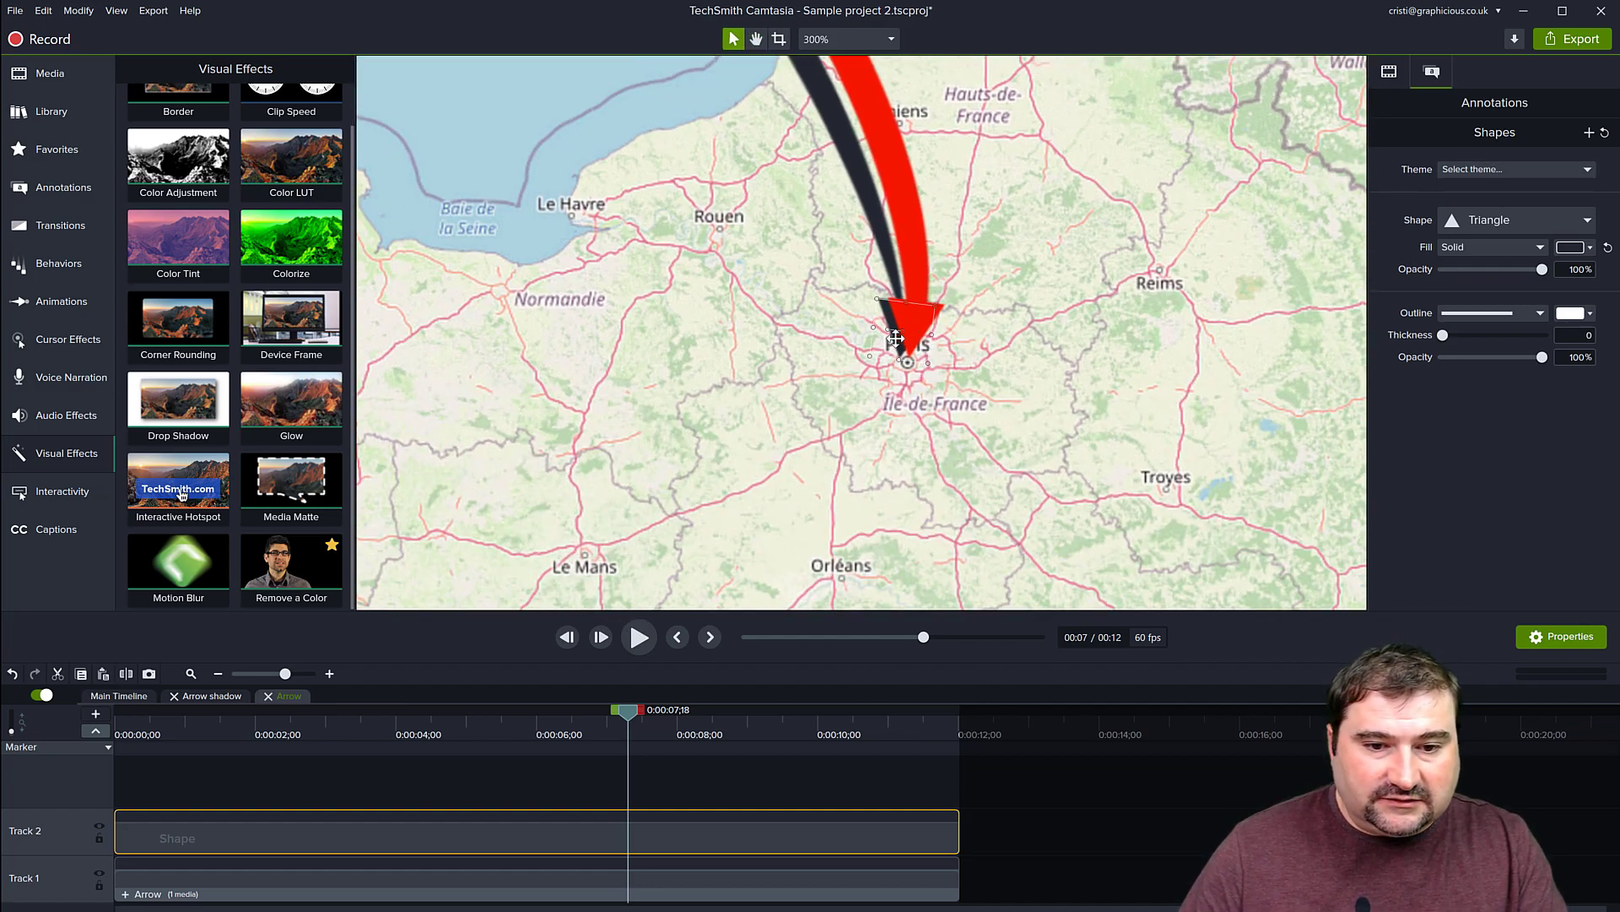
pyautogui.moveTo(887, 331); pyautogui.dragTo(892, 322)
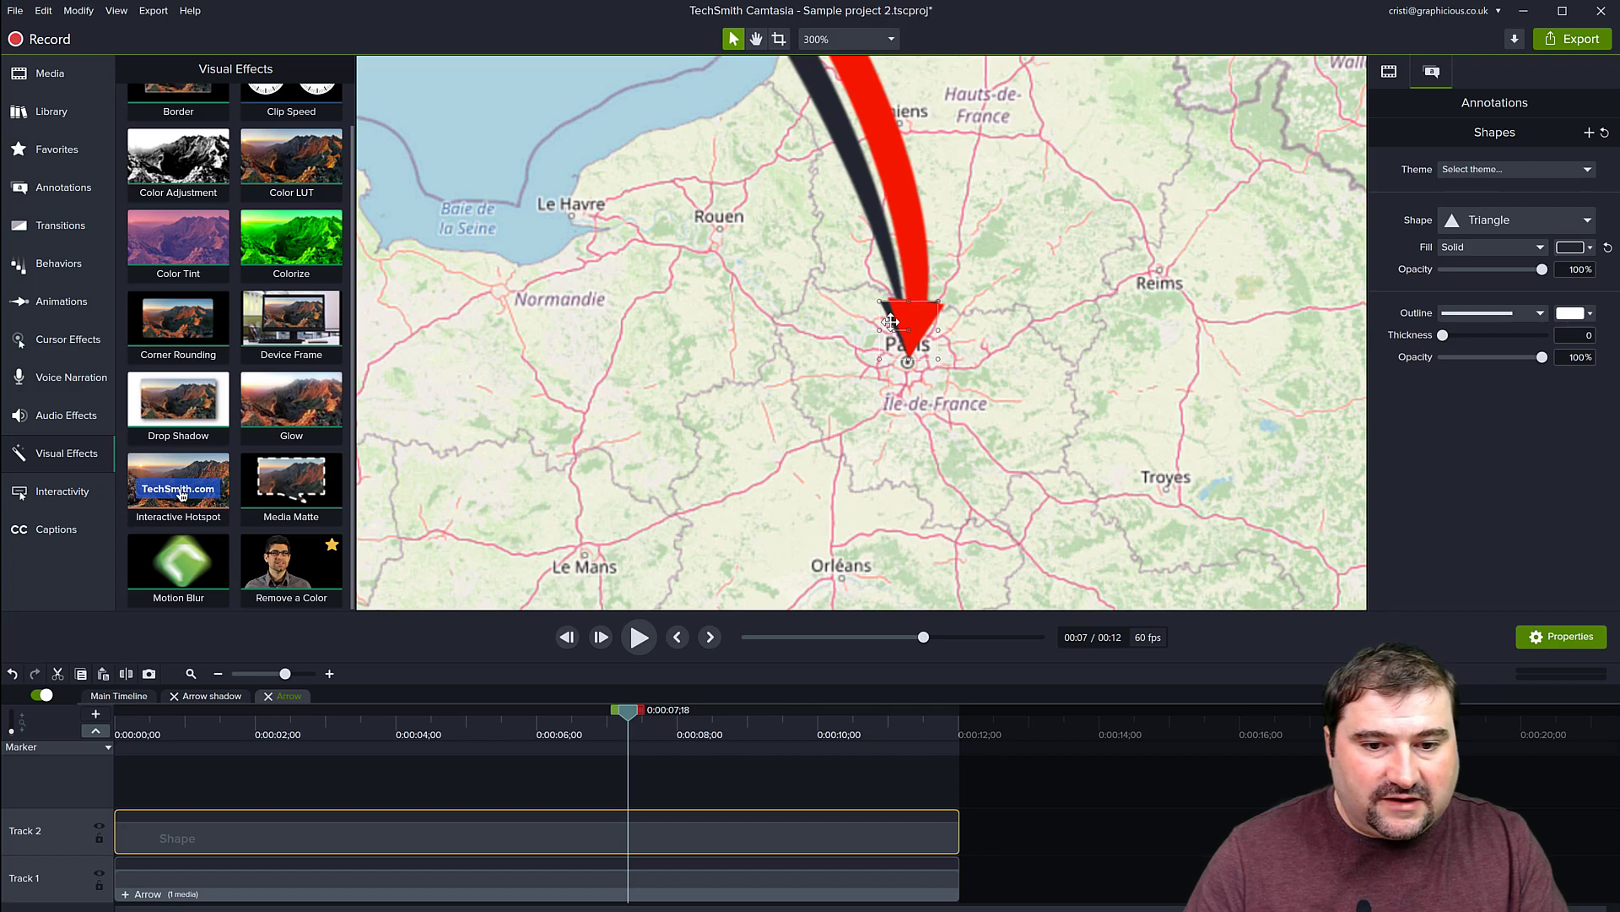
# Examine the shadow arrow's curve and open its nested groups down to the ellipse shapes that form it.
pyautogui.click(821, 128)
pyautogui.scroll(-4, 926, 387)
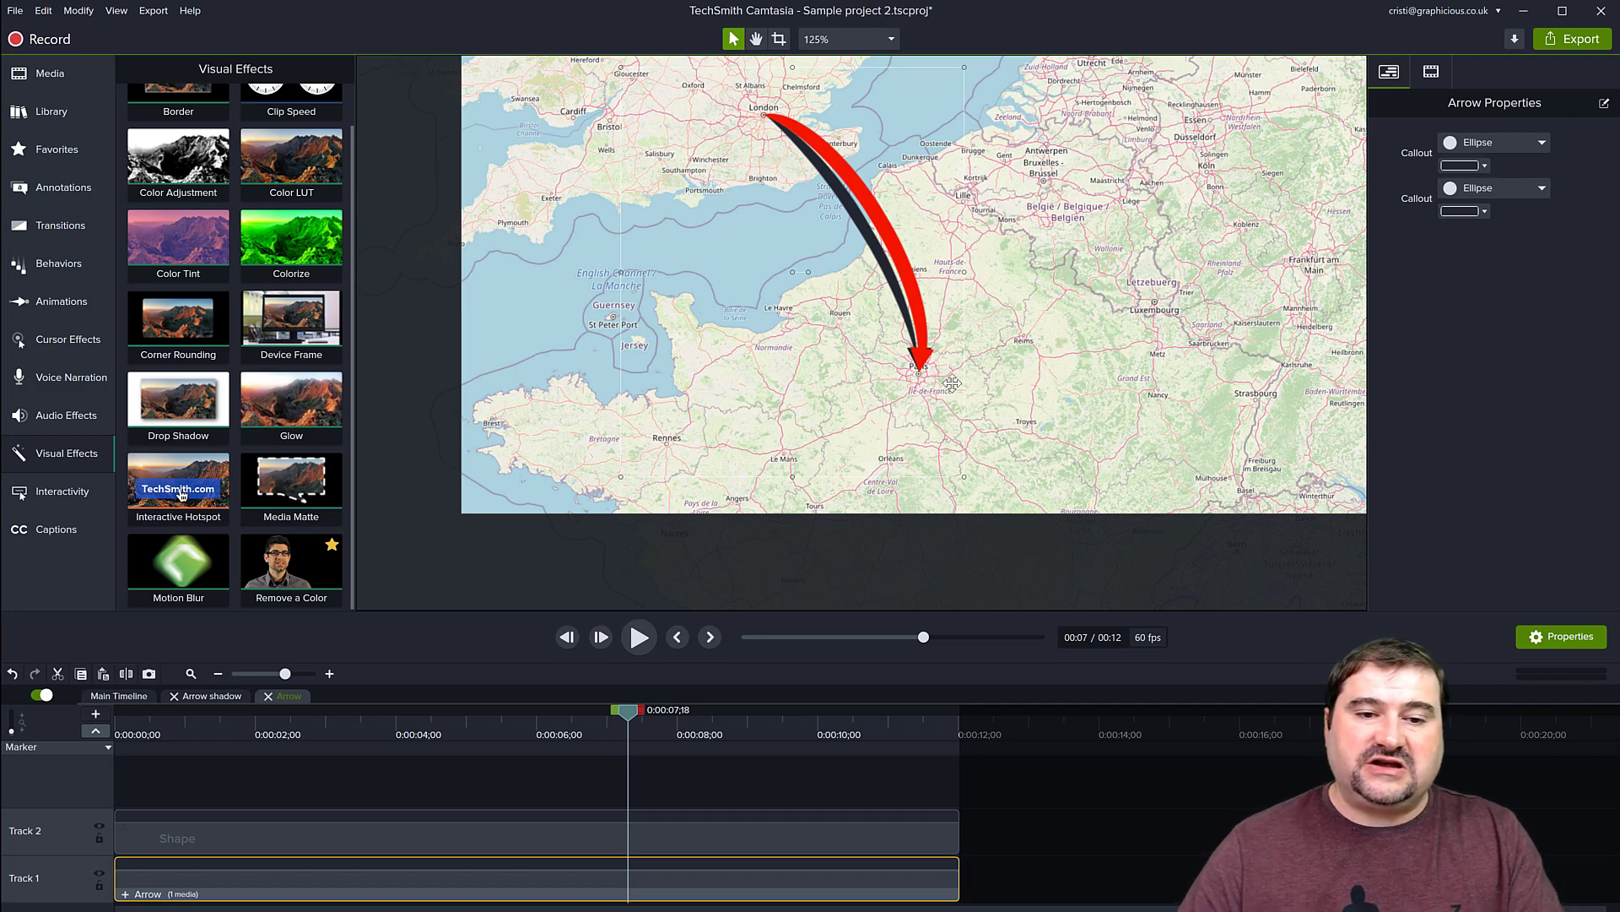
pyautogui.scroll(2, 841, 97)
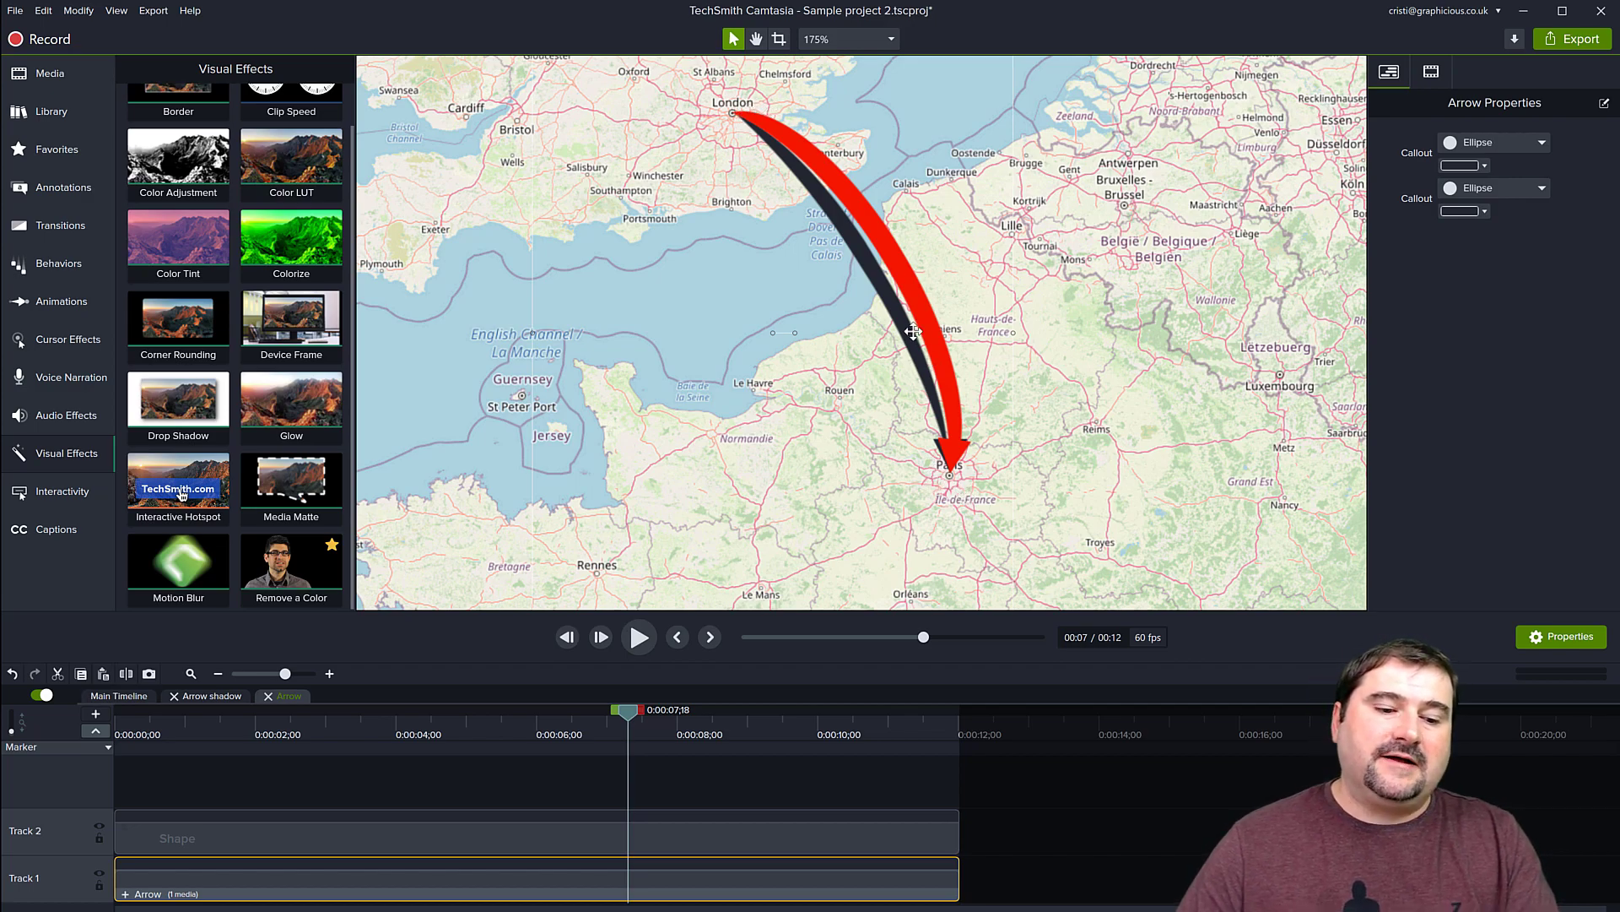
pyautogui.click(125, 894)
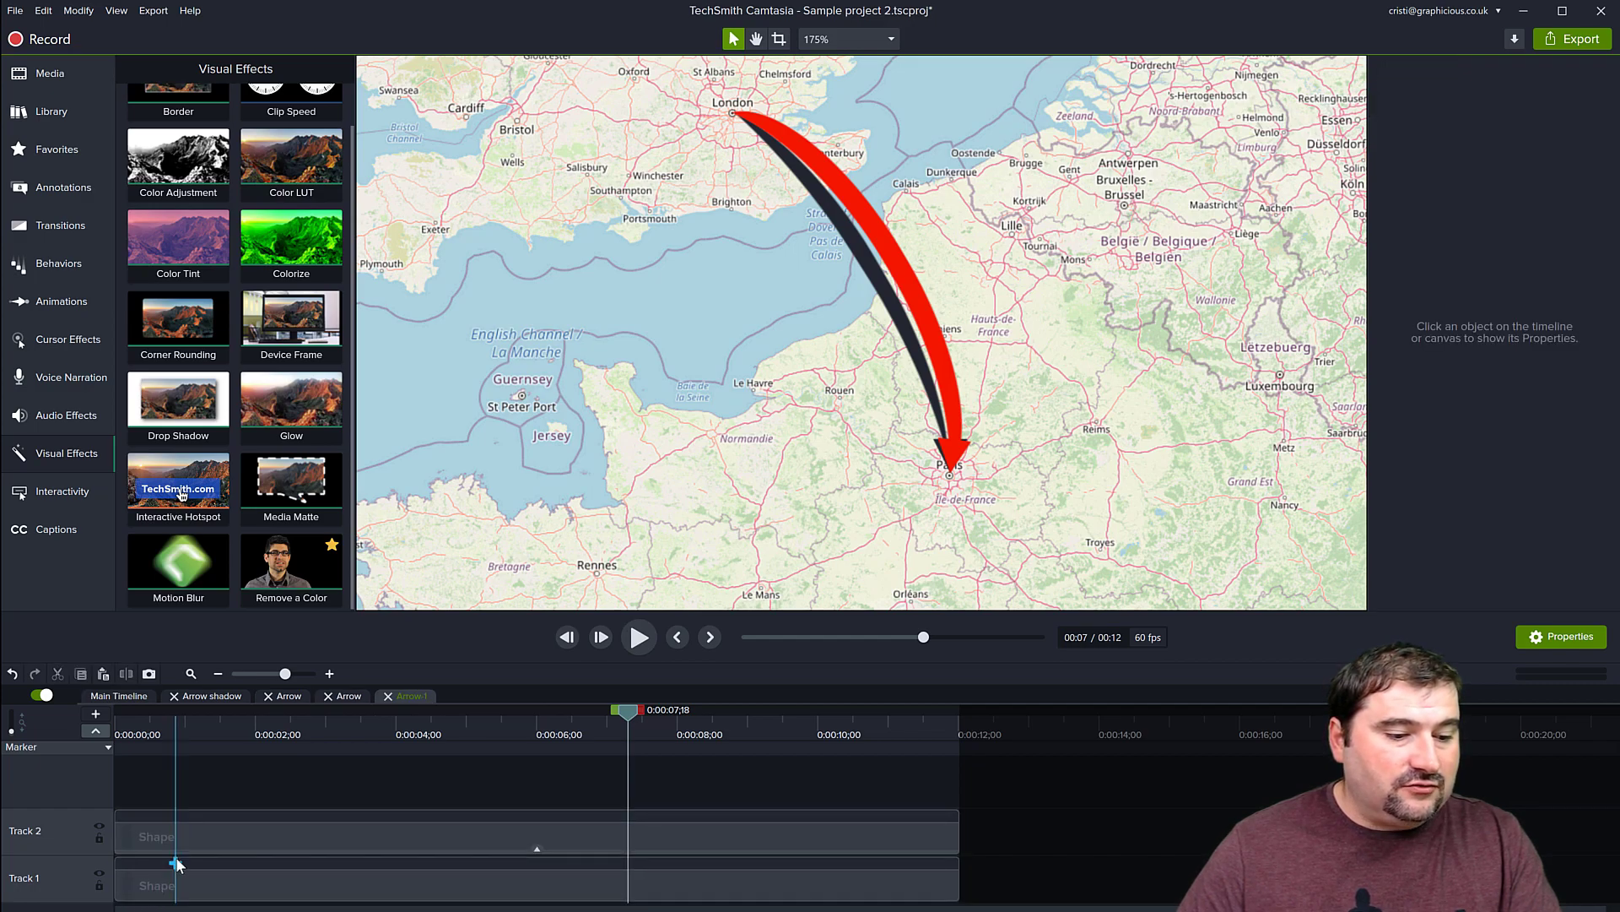
pyautogui.click(205, 833)
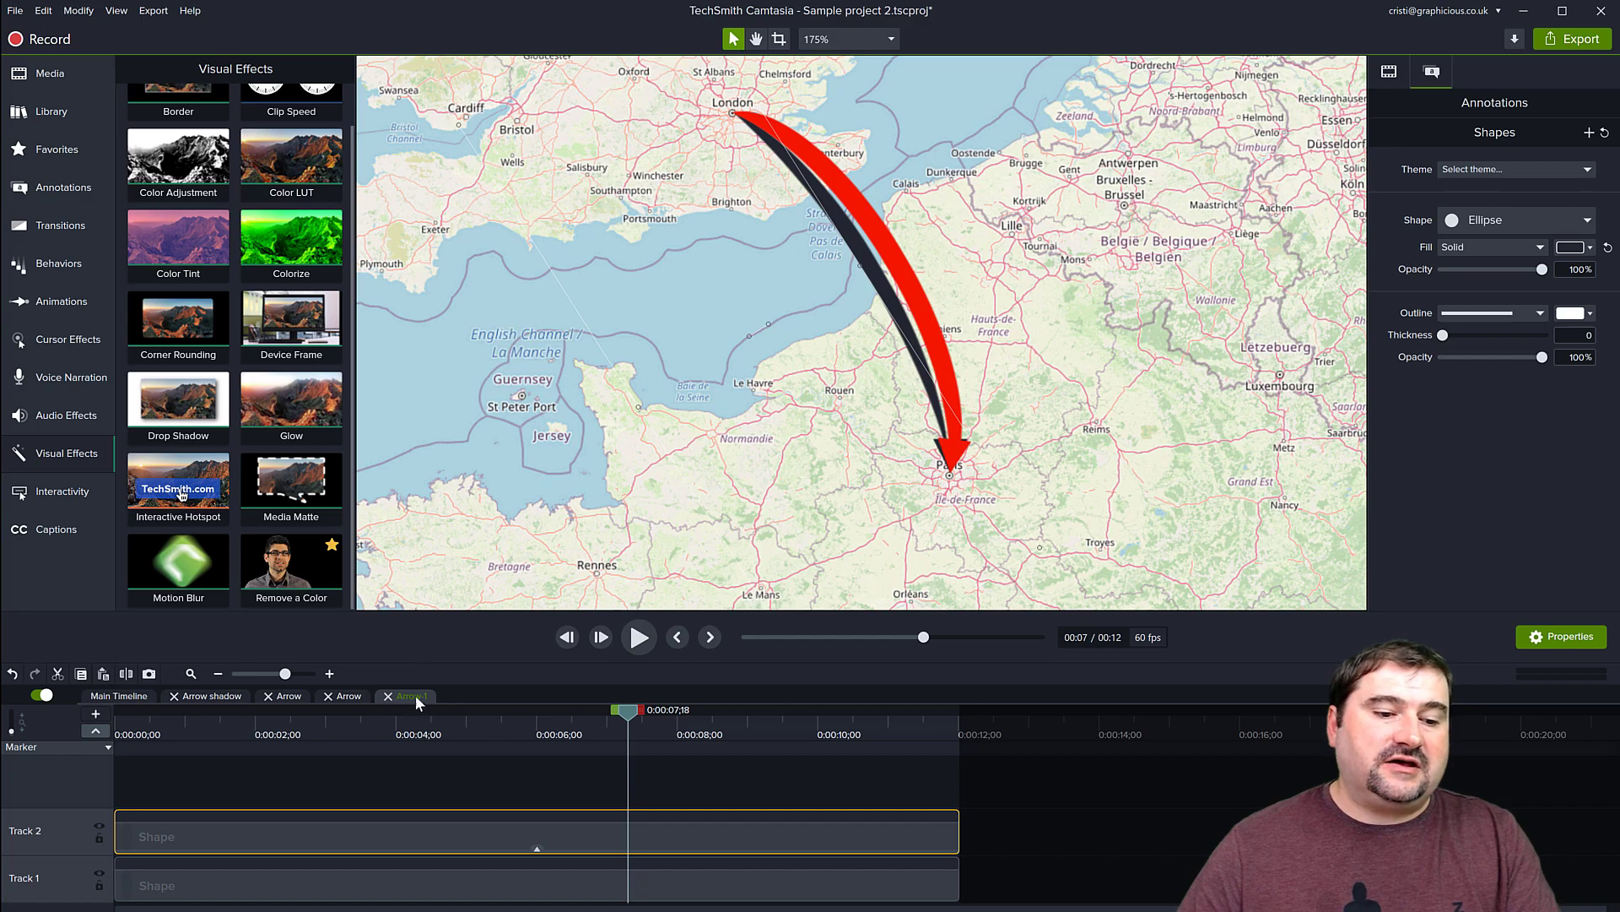
# Return to the main timeline and set the opacity of the whole Arrow shadow group to 43%.
pyautogui.click(114, 697)
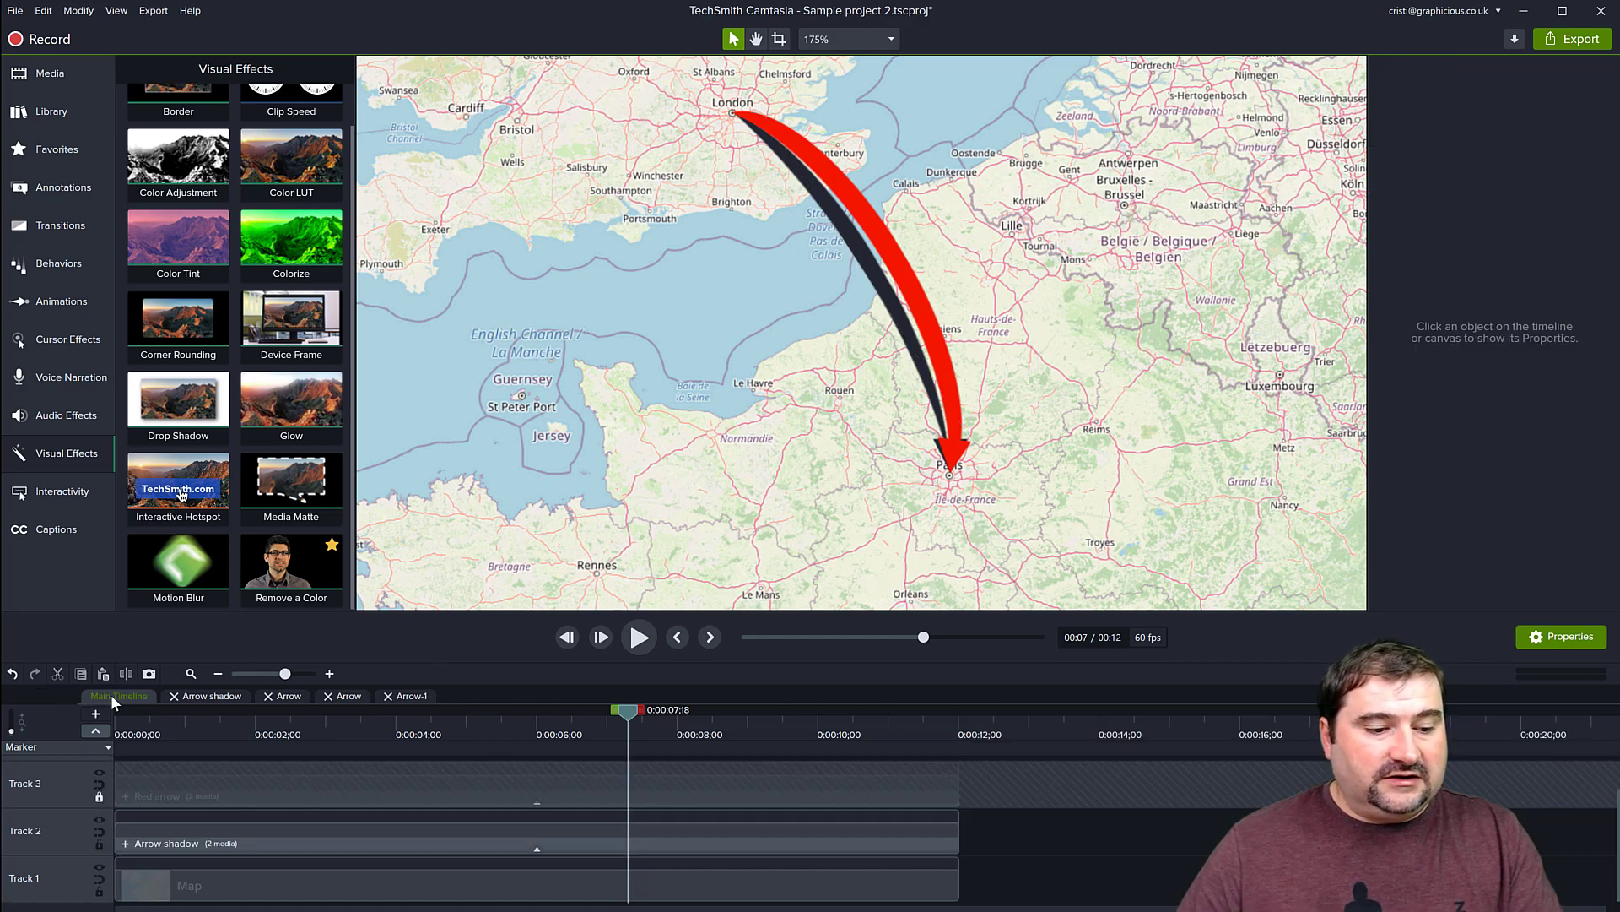
pyautogui.click(253, 842)
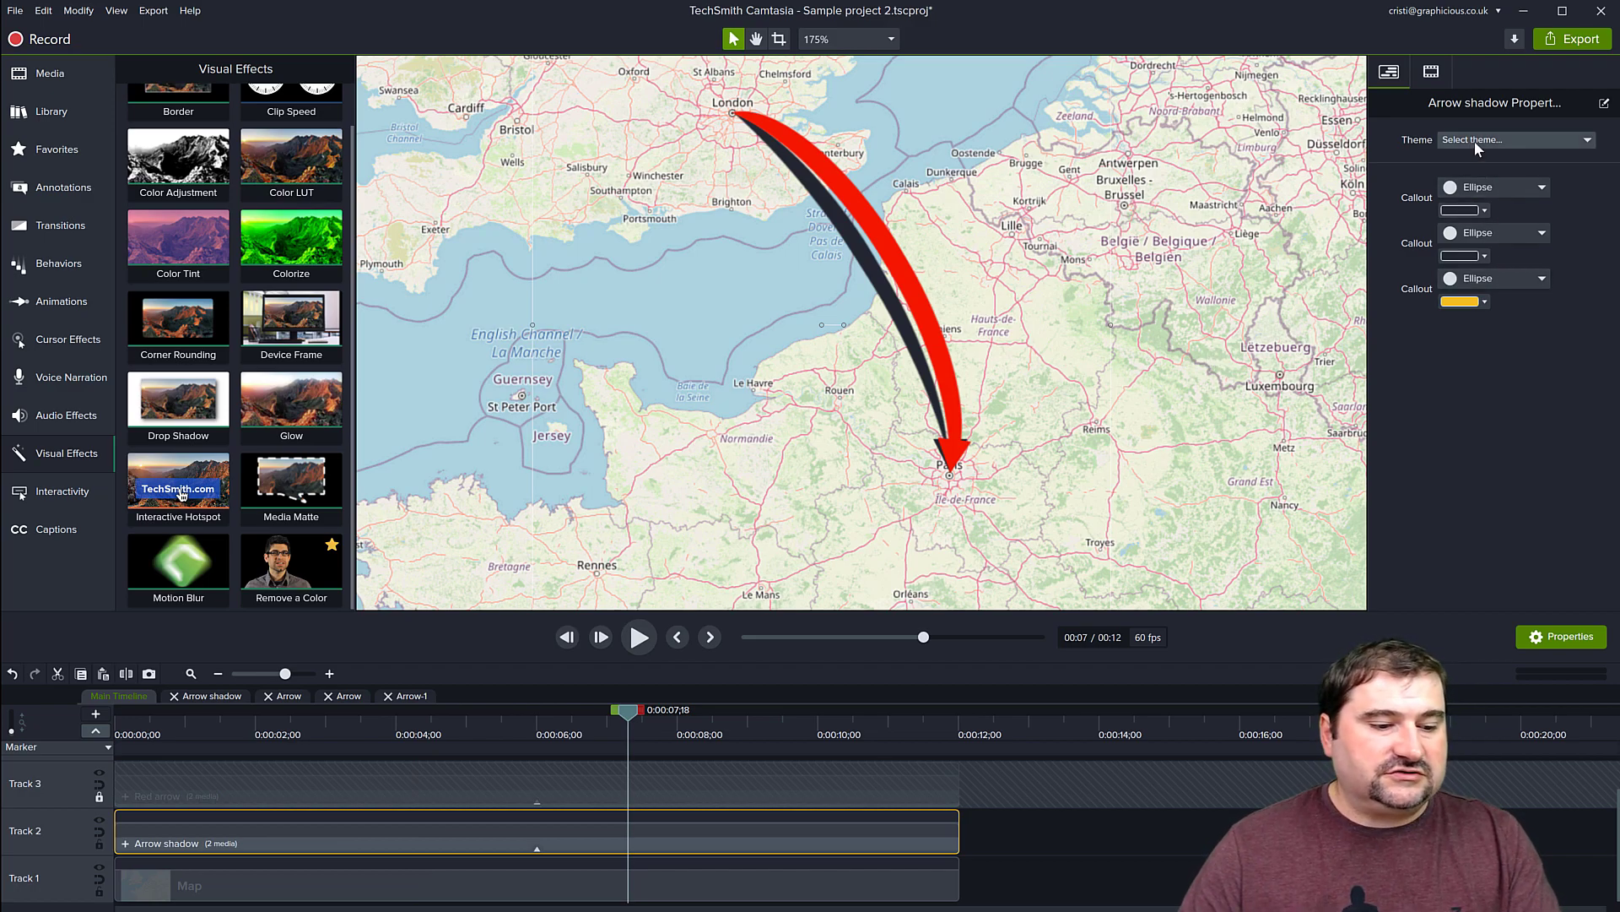
pyautogui.click(1438, 74)
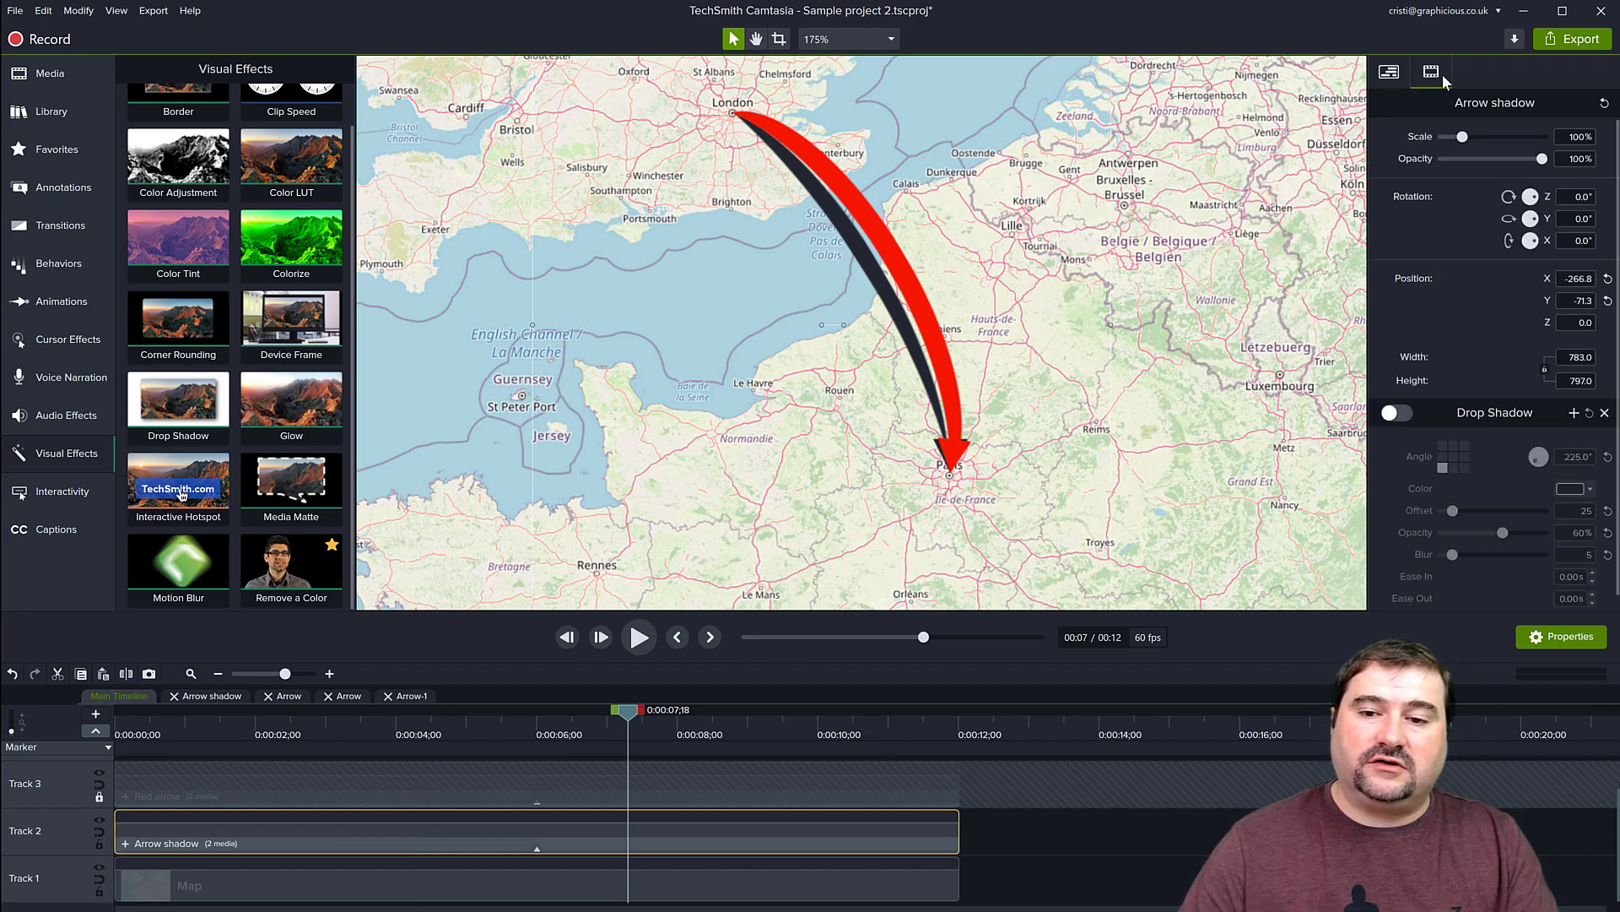
pyautogui.moveTo(1542, 160); pyautogui.dragTo(1489, 164)
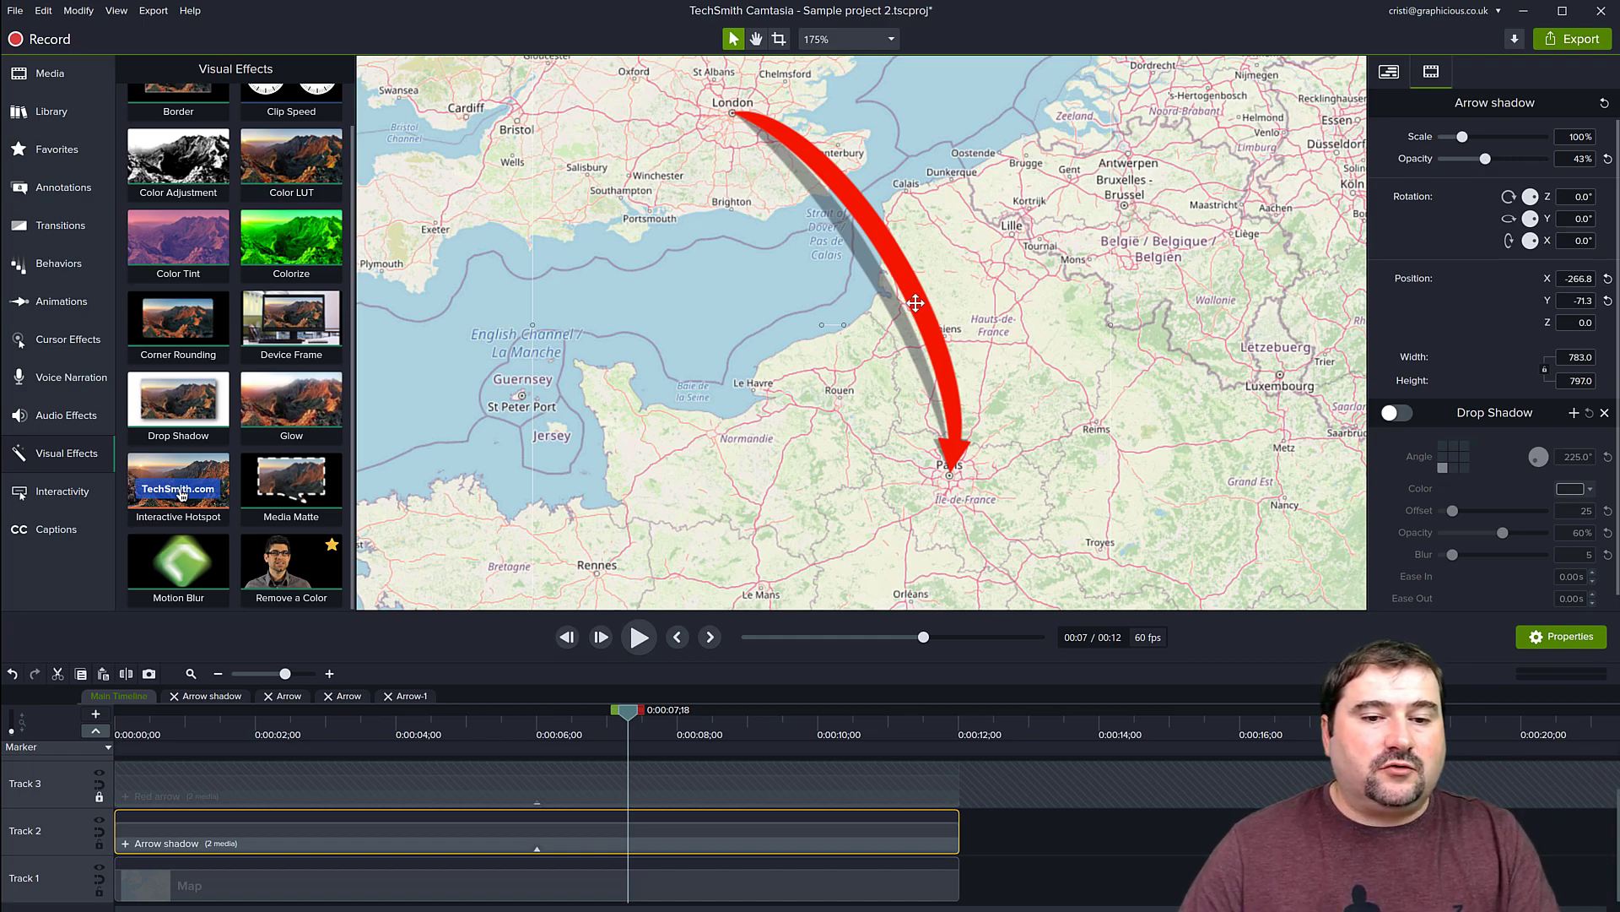
# Unlock Track 3 and check the Red arrow group's visual properties and its red callout colour.
pyautogui.click(100, 797)
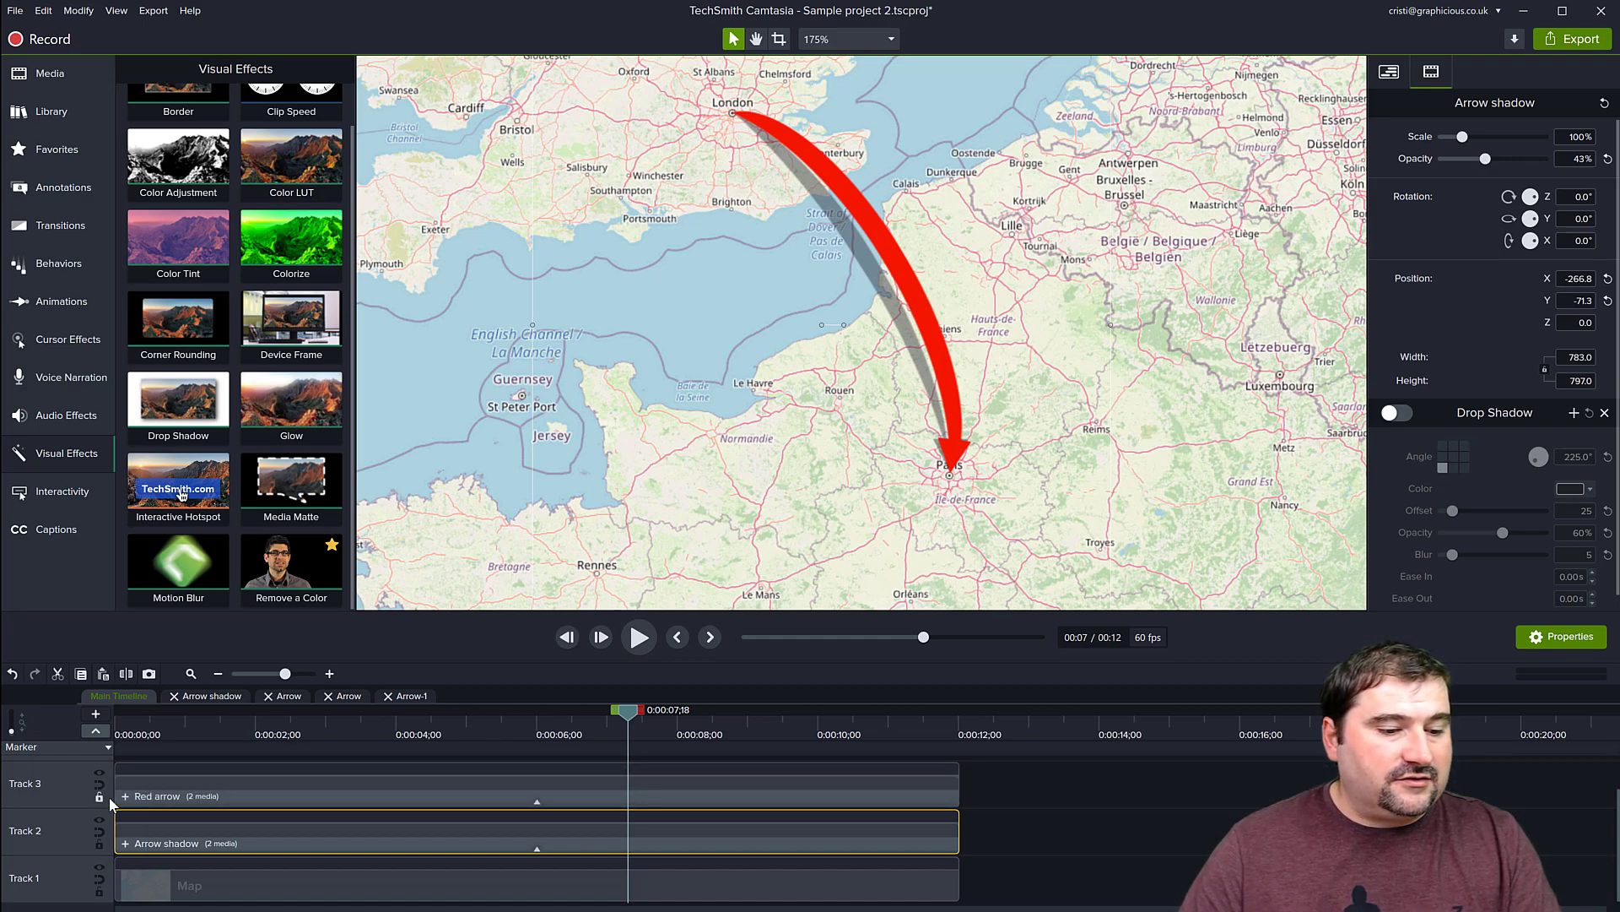
pyautogui.click(221, 791)
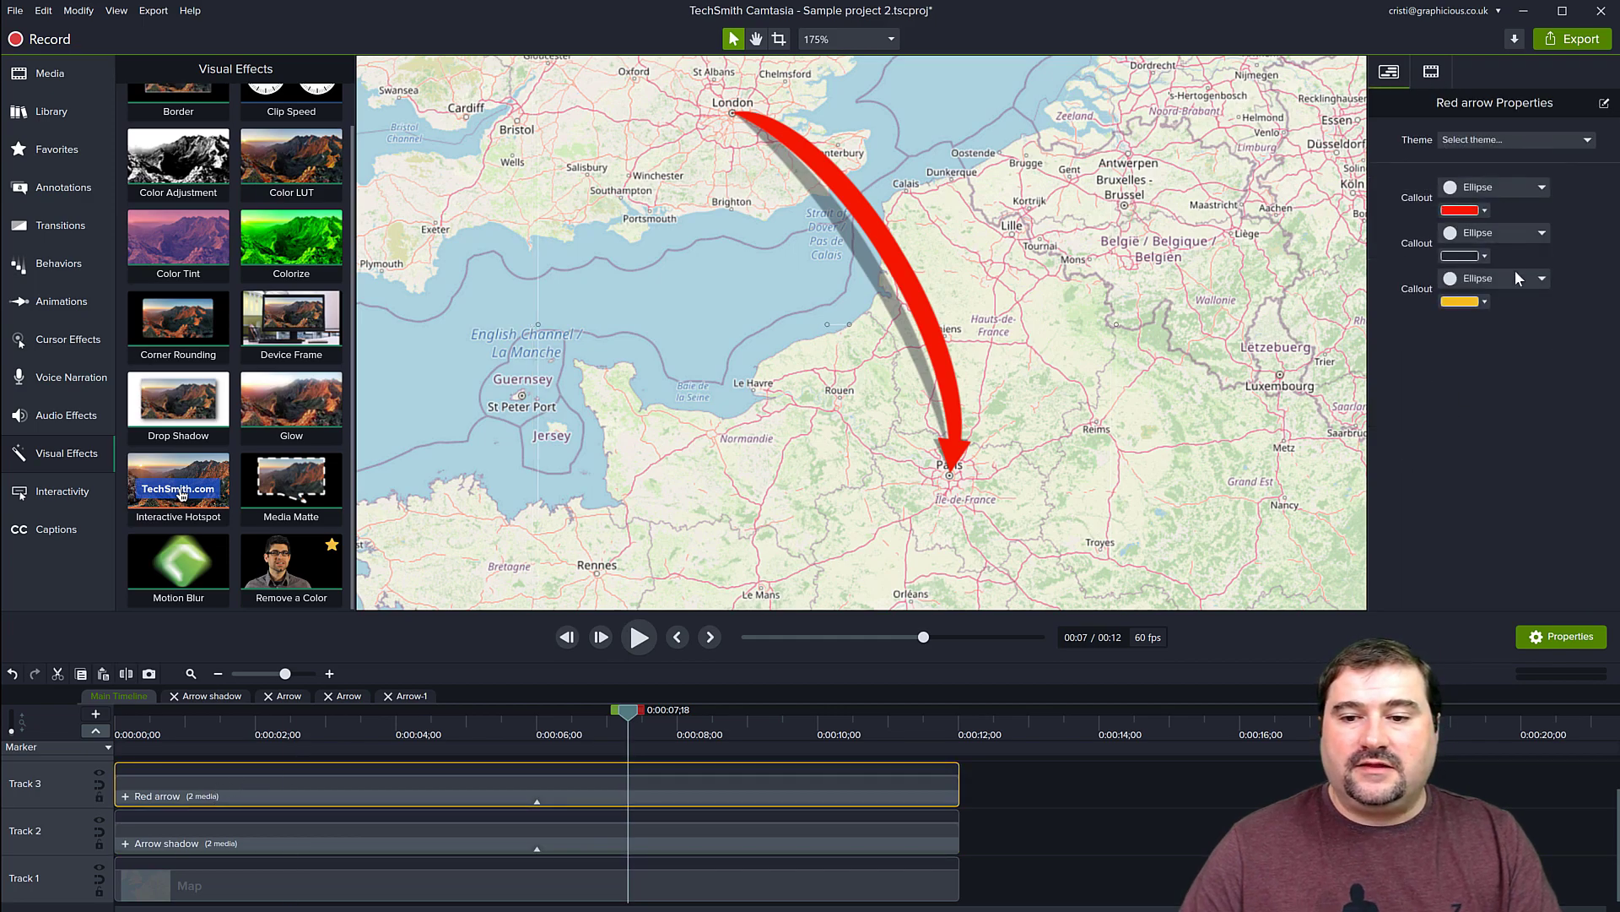
pyautogui.click(1431, 72)
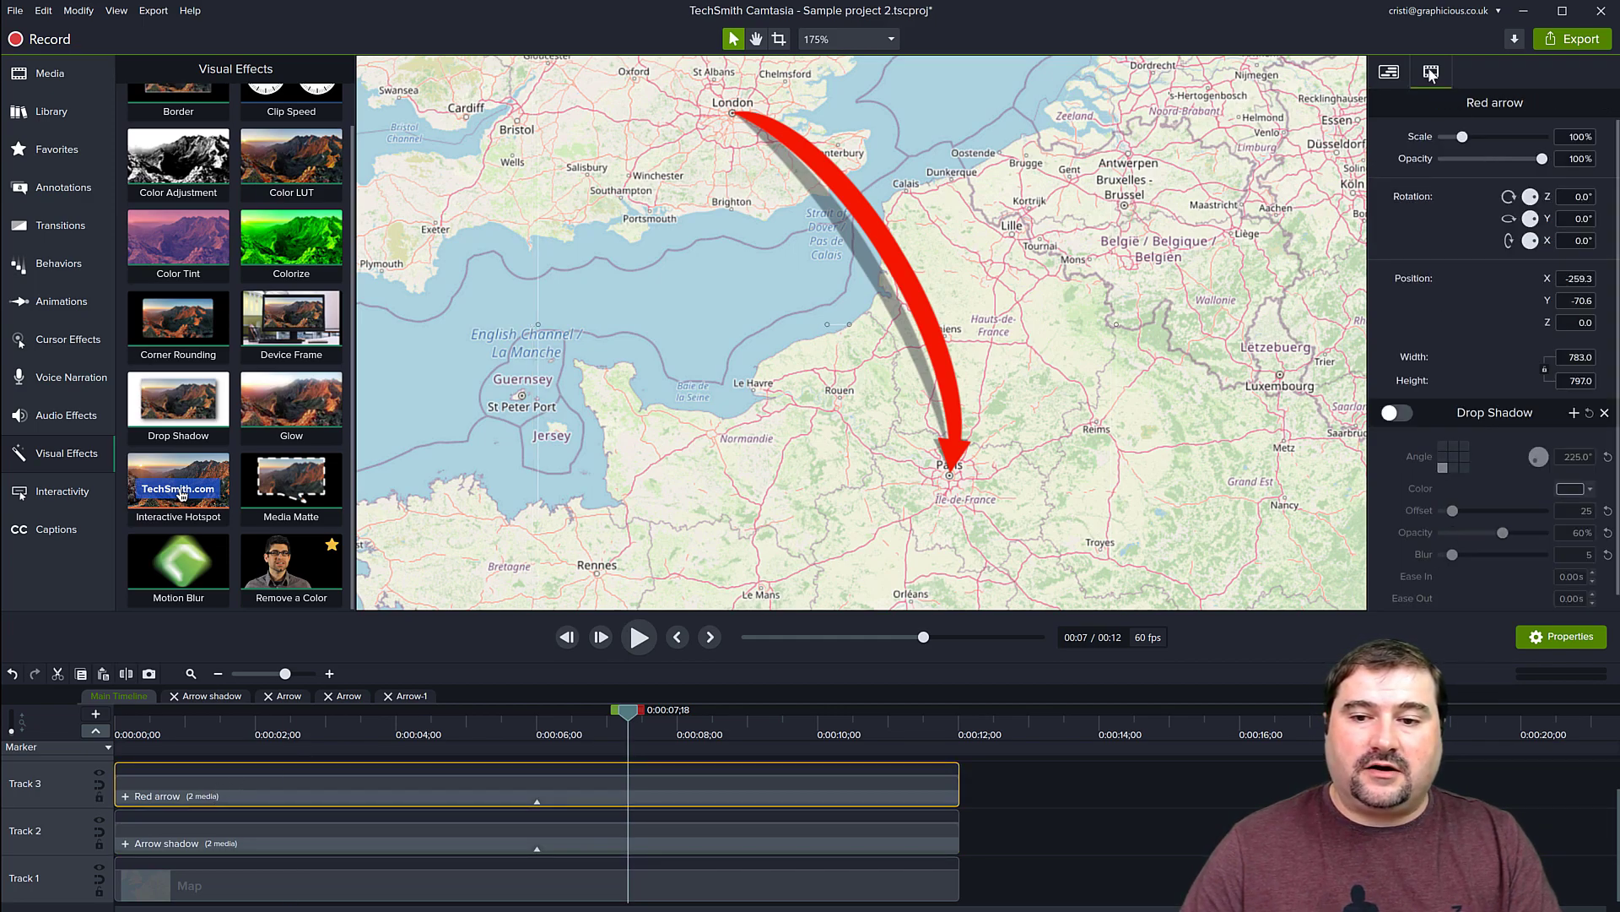
pyautogui.click(1389, 72)
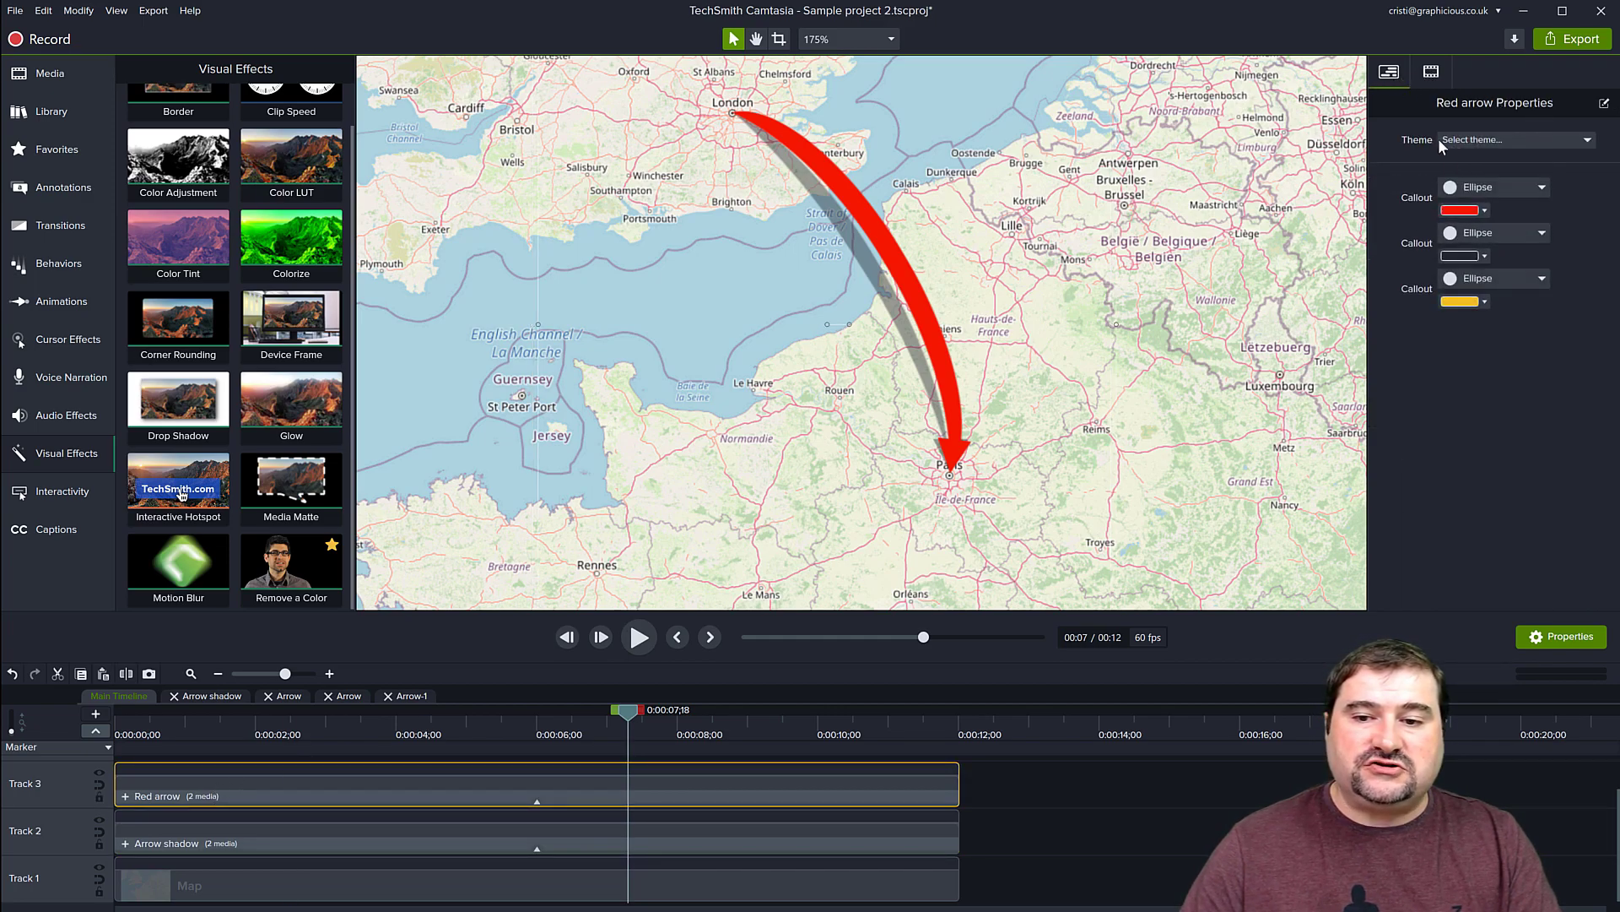
pyautogui.click(1485, 211)
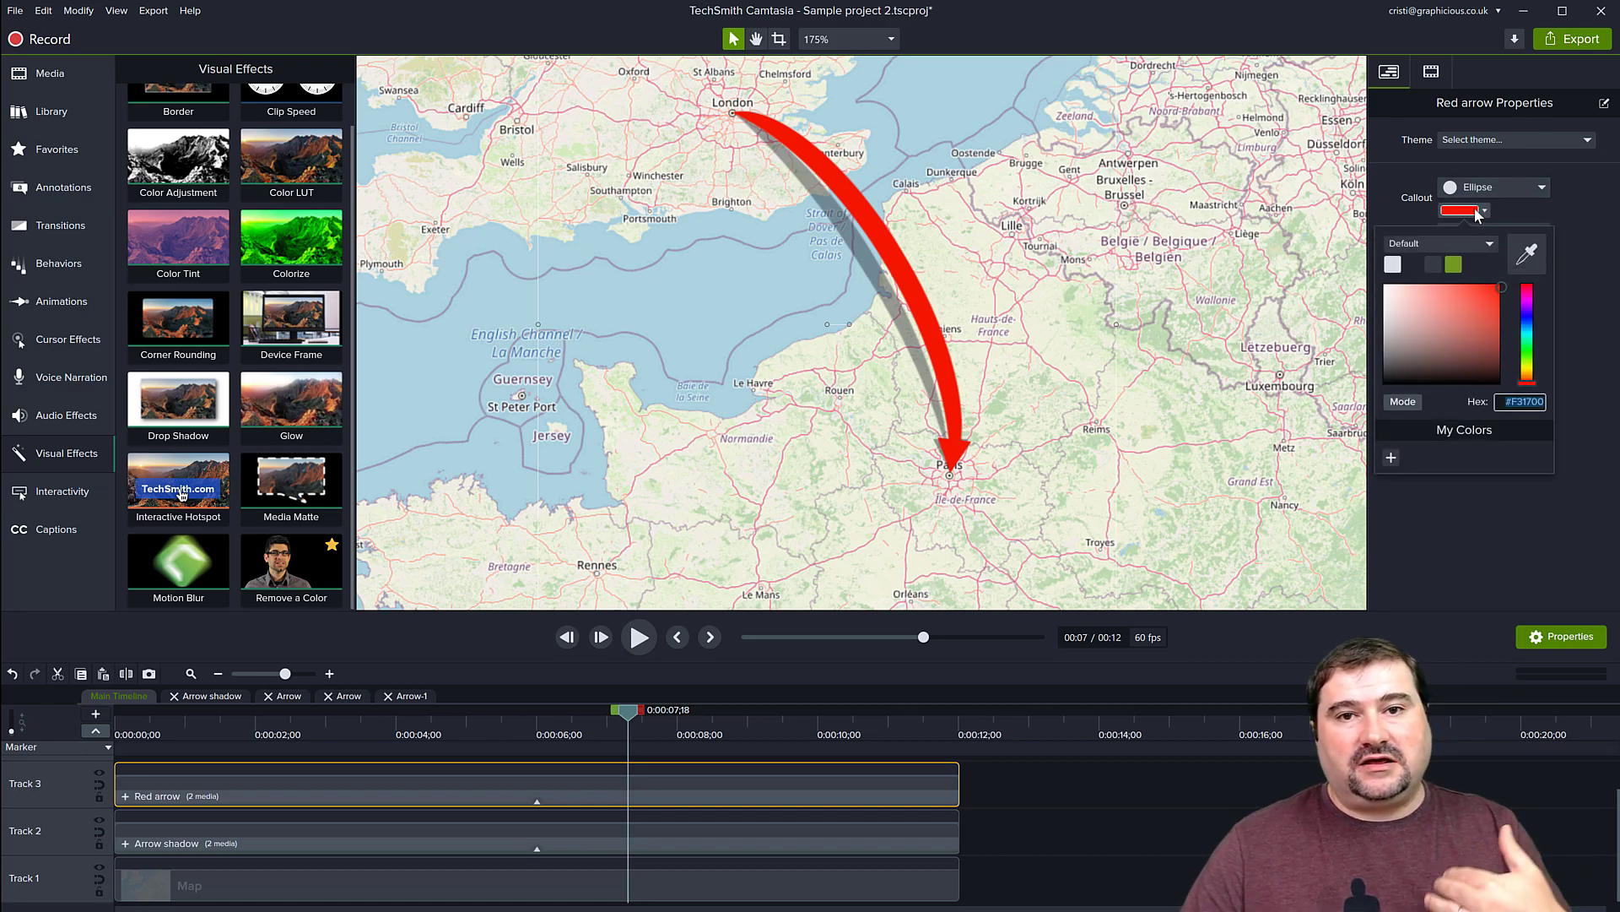
pyautogui.click(1499, 515)
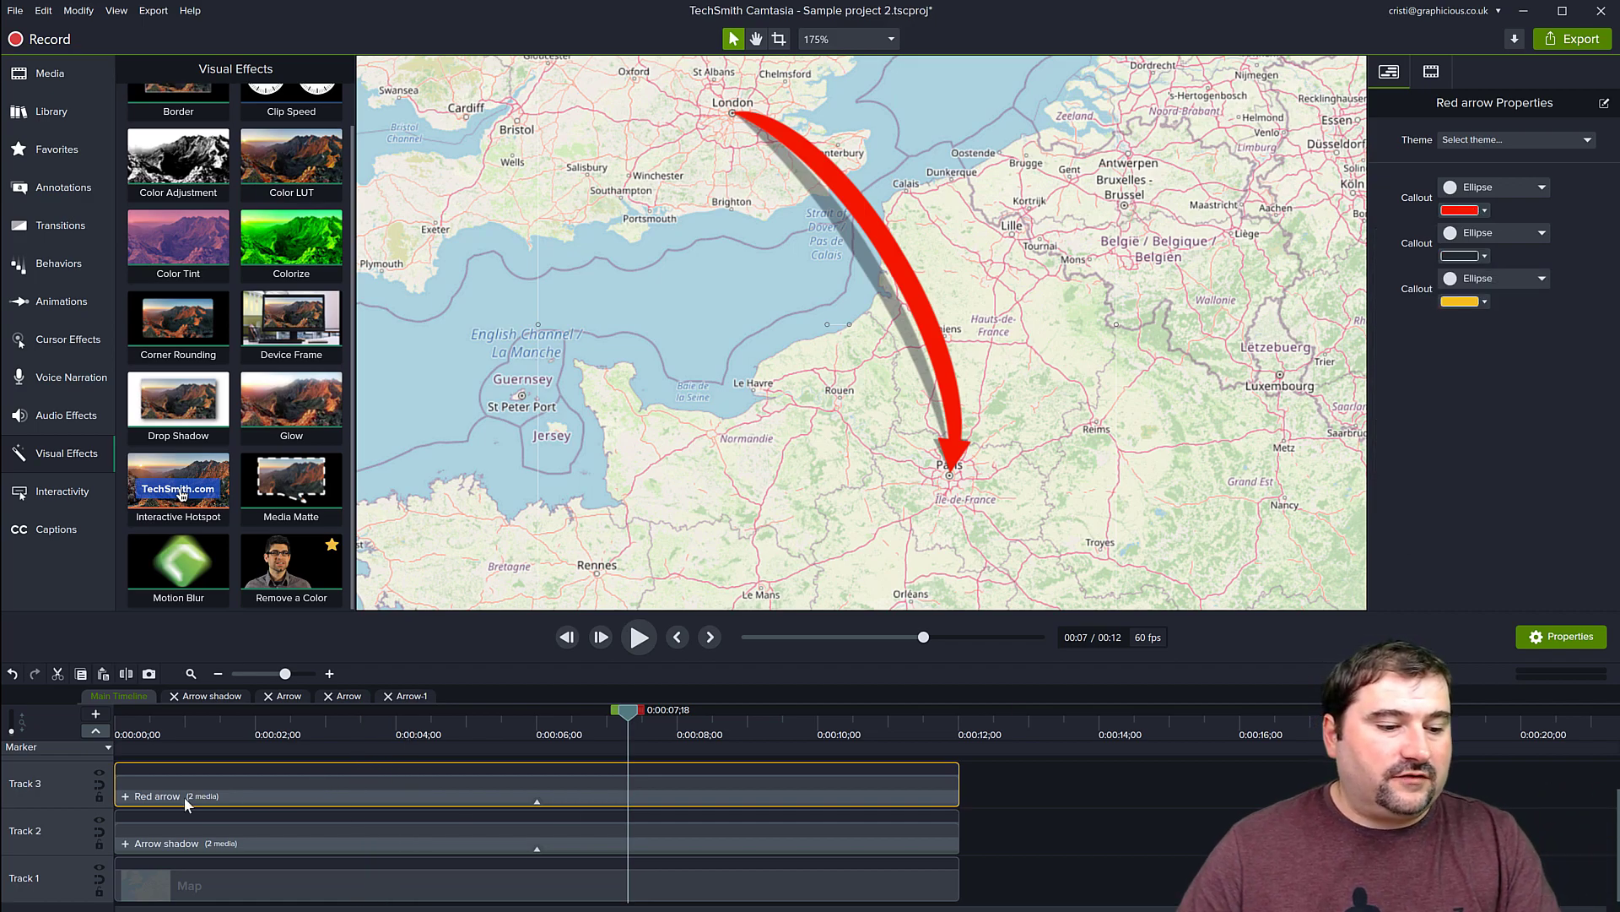
# Open the Red arrow group's nested groups down to the red ellipse and set its fill to Gradient.
pyautogui.click(125, 796)
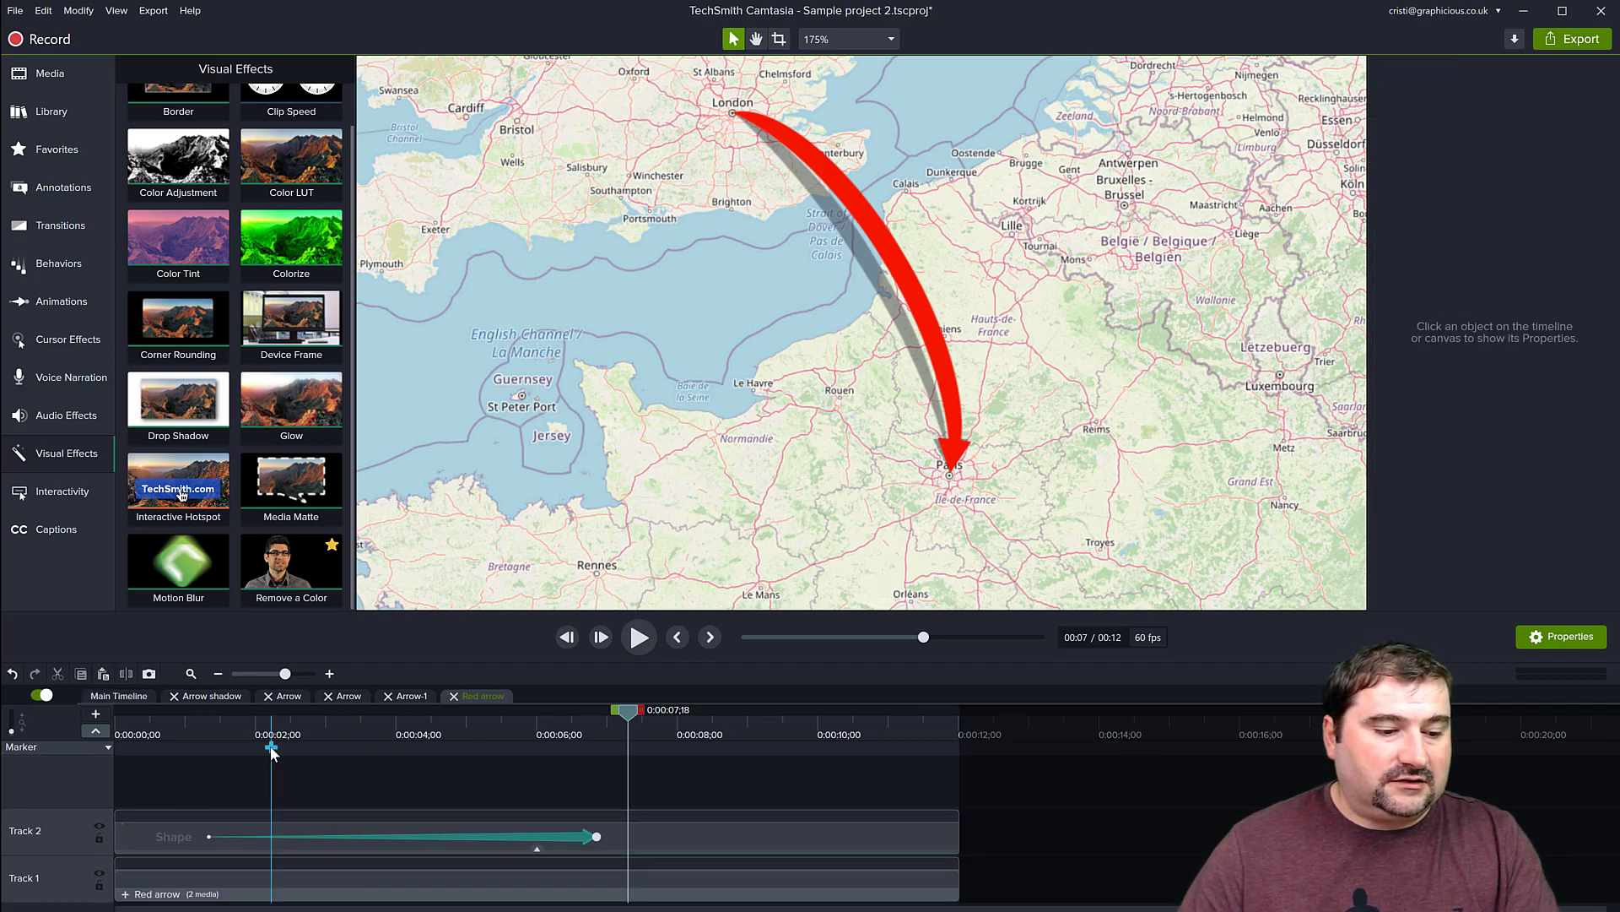
pyautogui.click(125, 894)
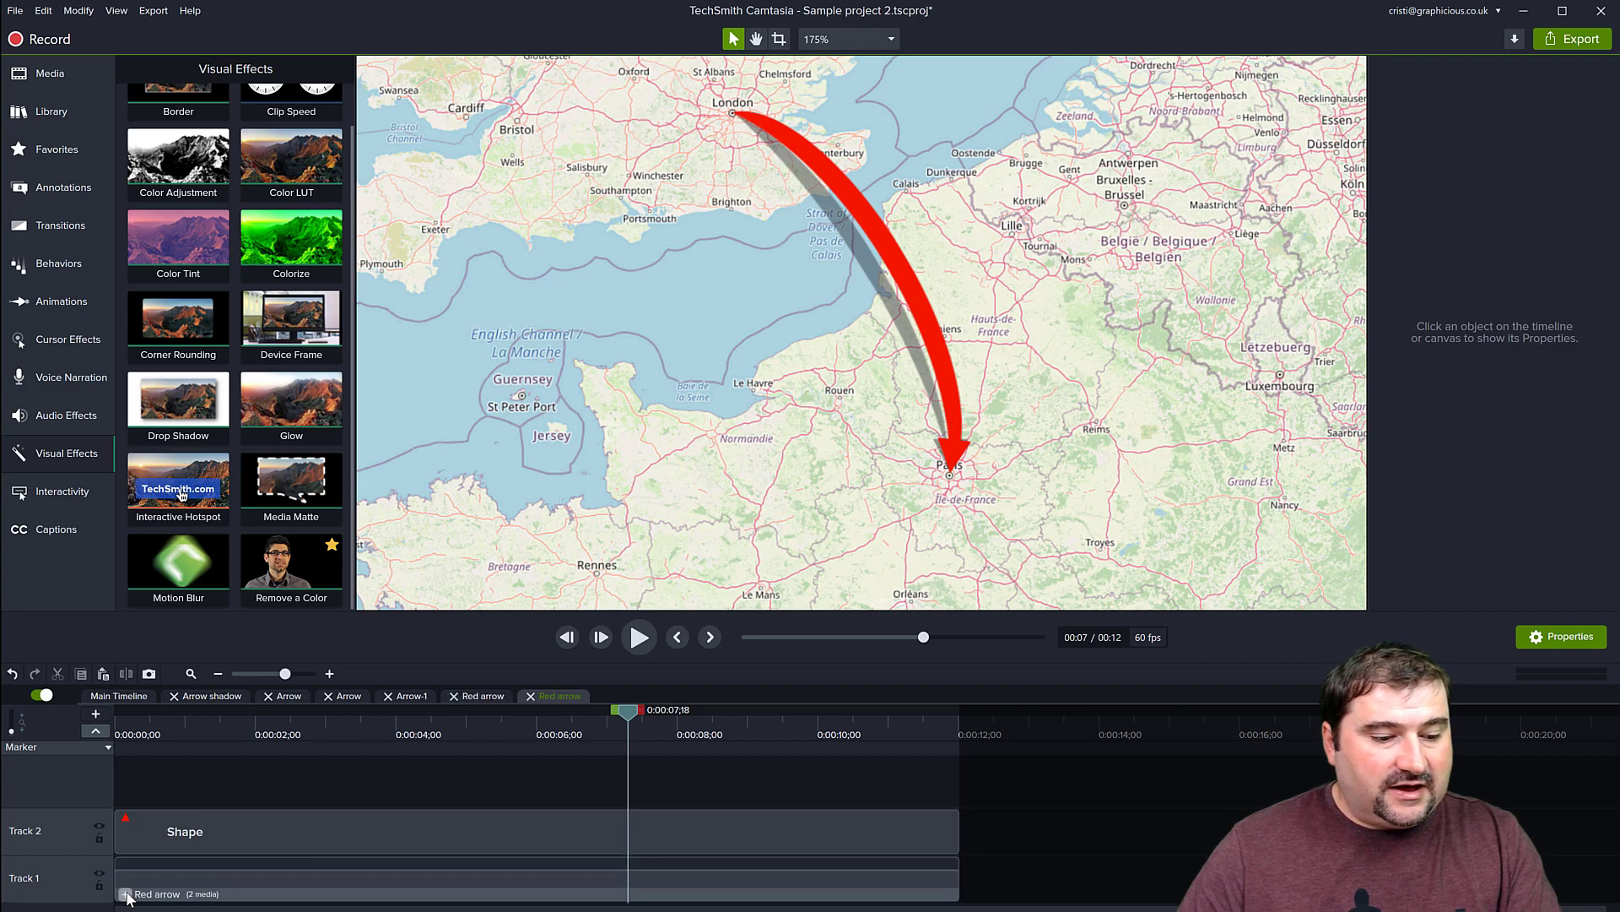
pyautogui.click(217, 892)
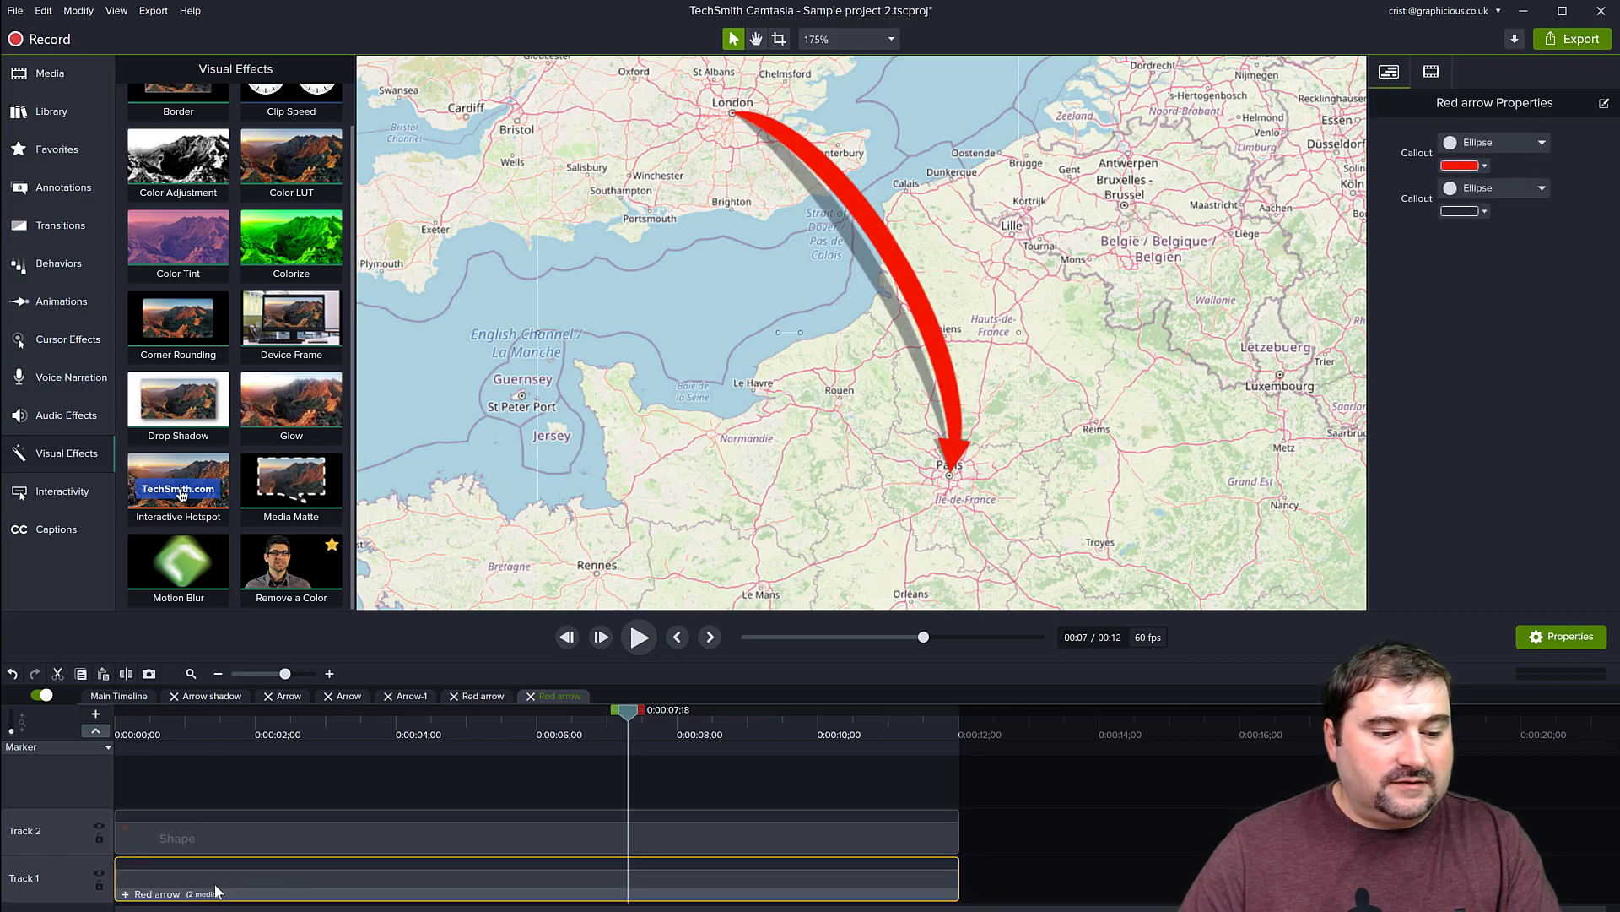
pyautogui.click(125, 894)
pyautogui.click(154, 892)
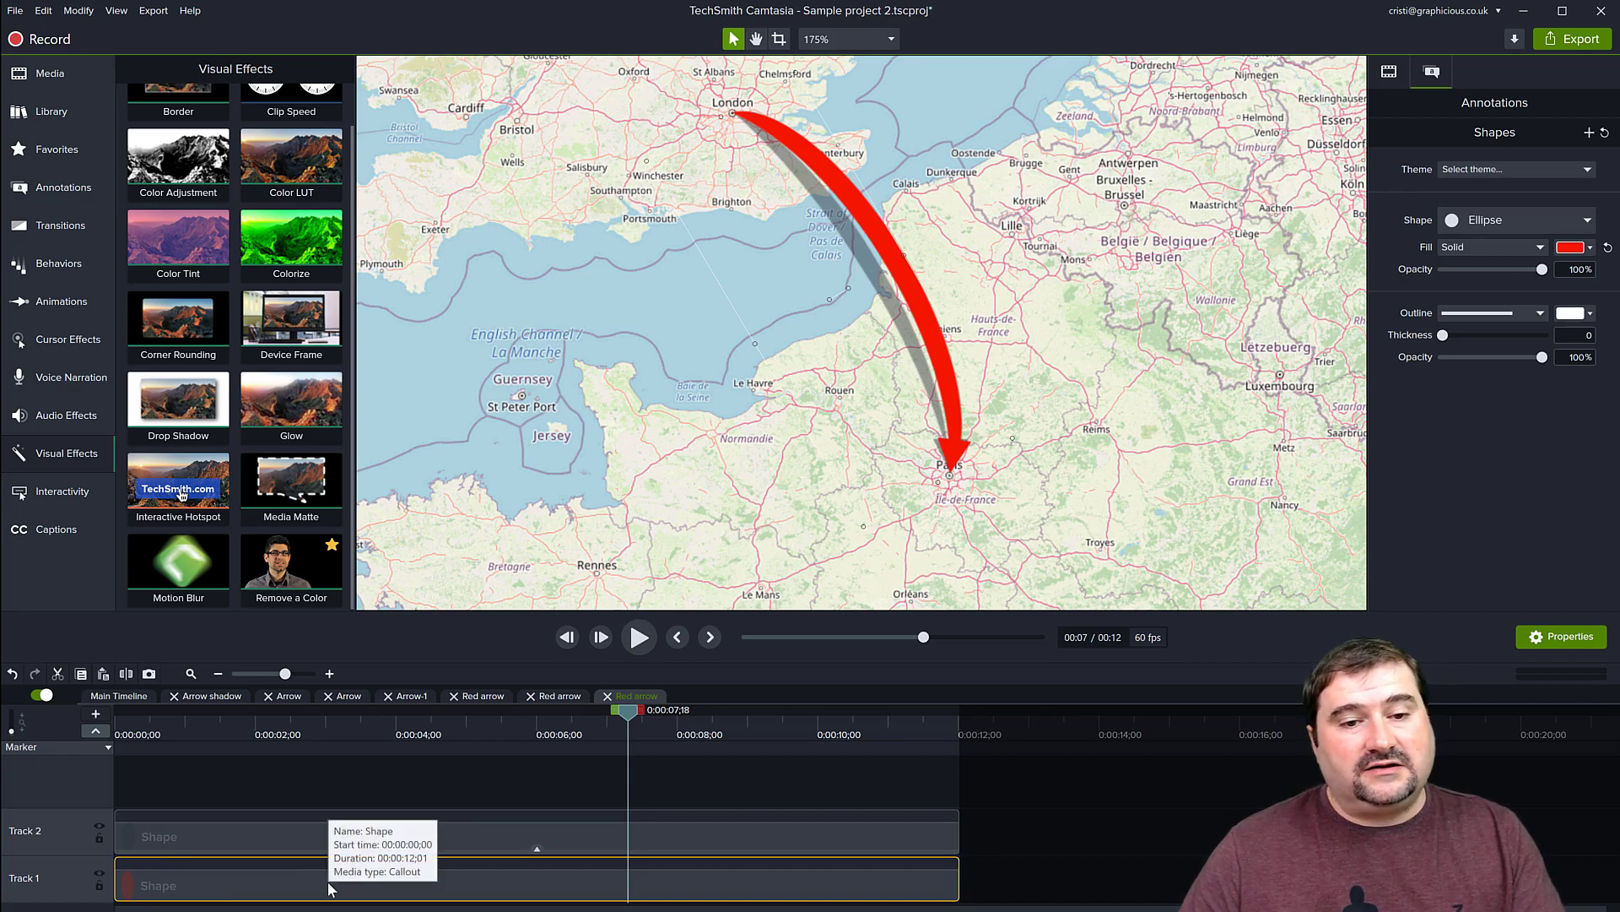
pyautogui.click(1540, 248)
pyautogui.click(1484, 283)
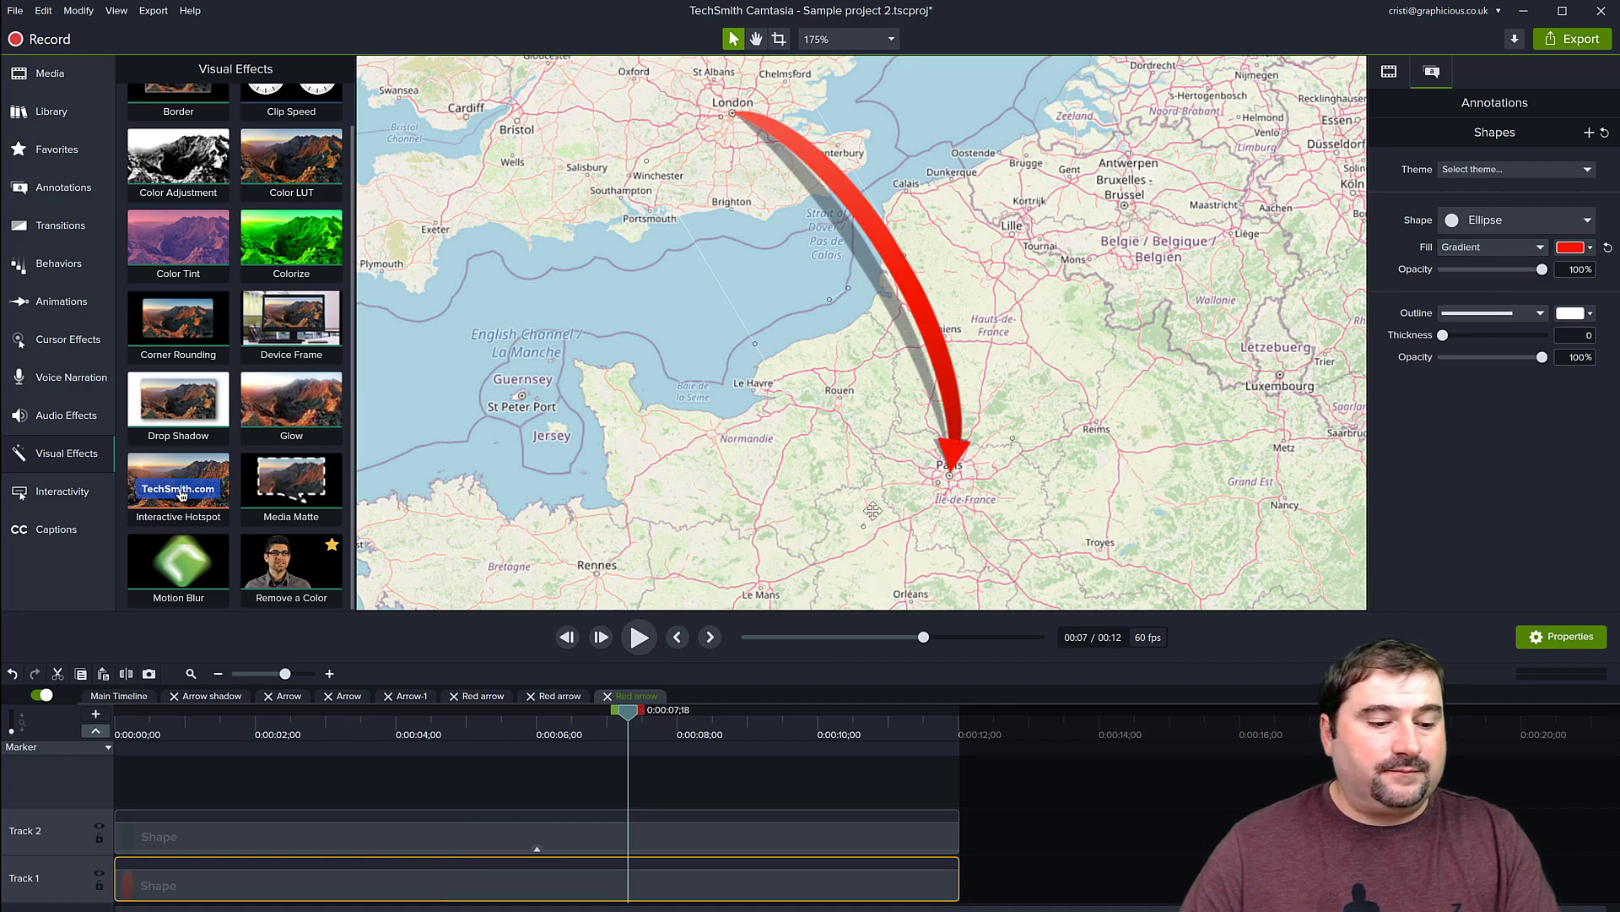
# Select the red arrow's triangle head one group level up and set its solid fill to a darker red.
pyautogui.click(554, 697)
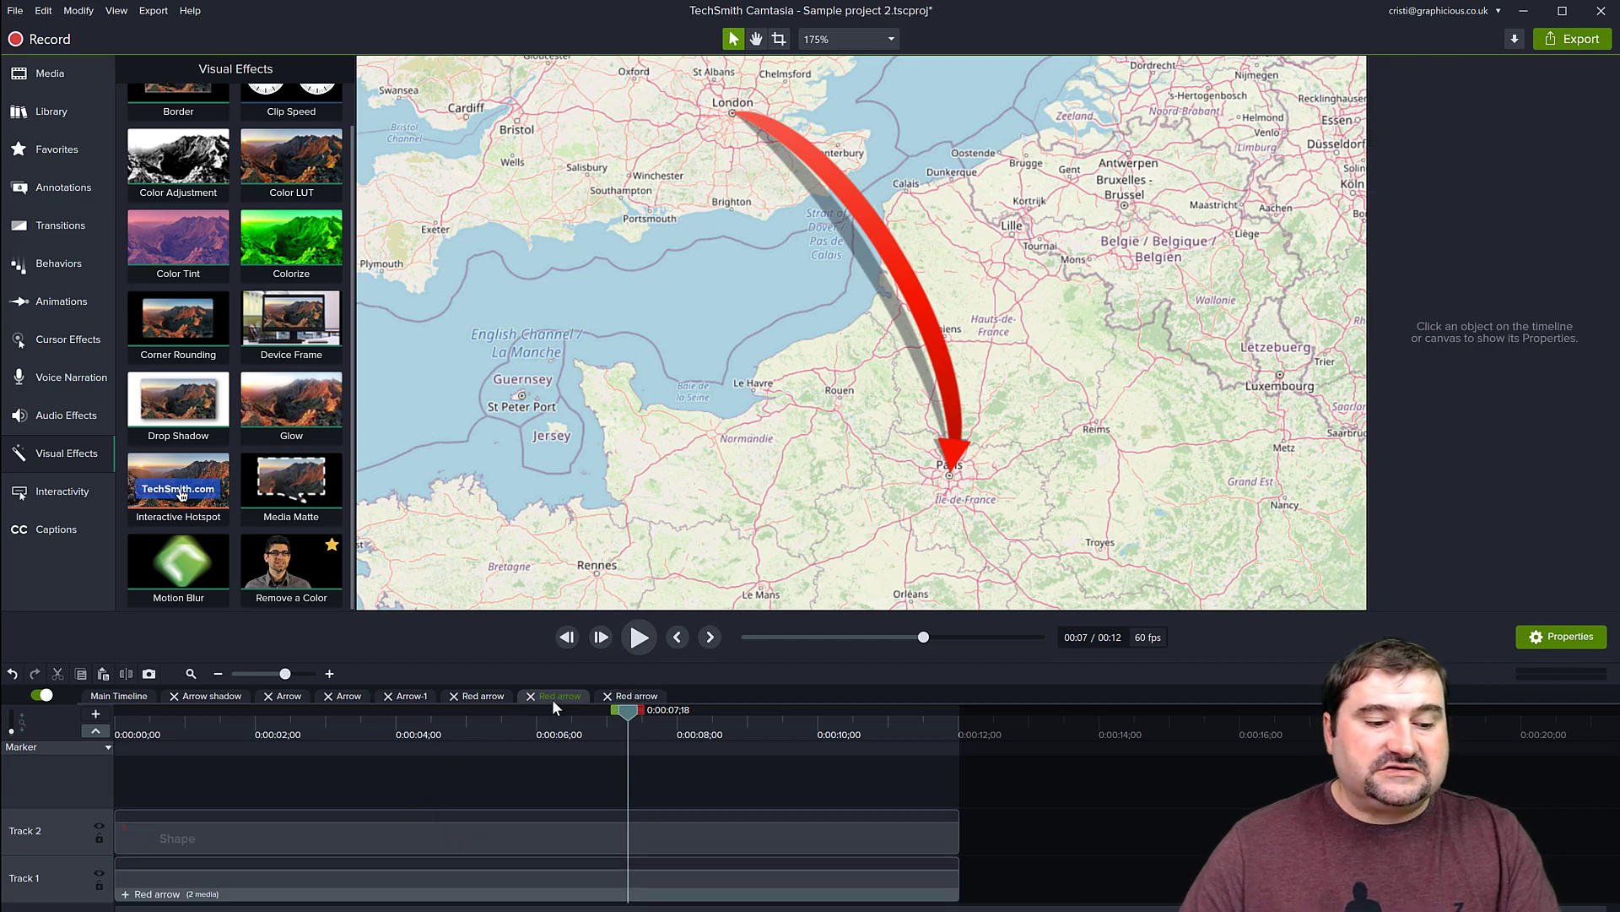
pyautogui.click(351, 844)
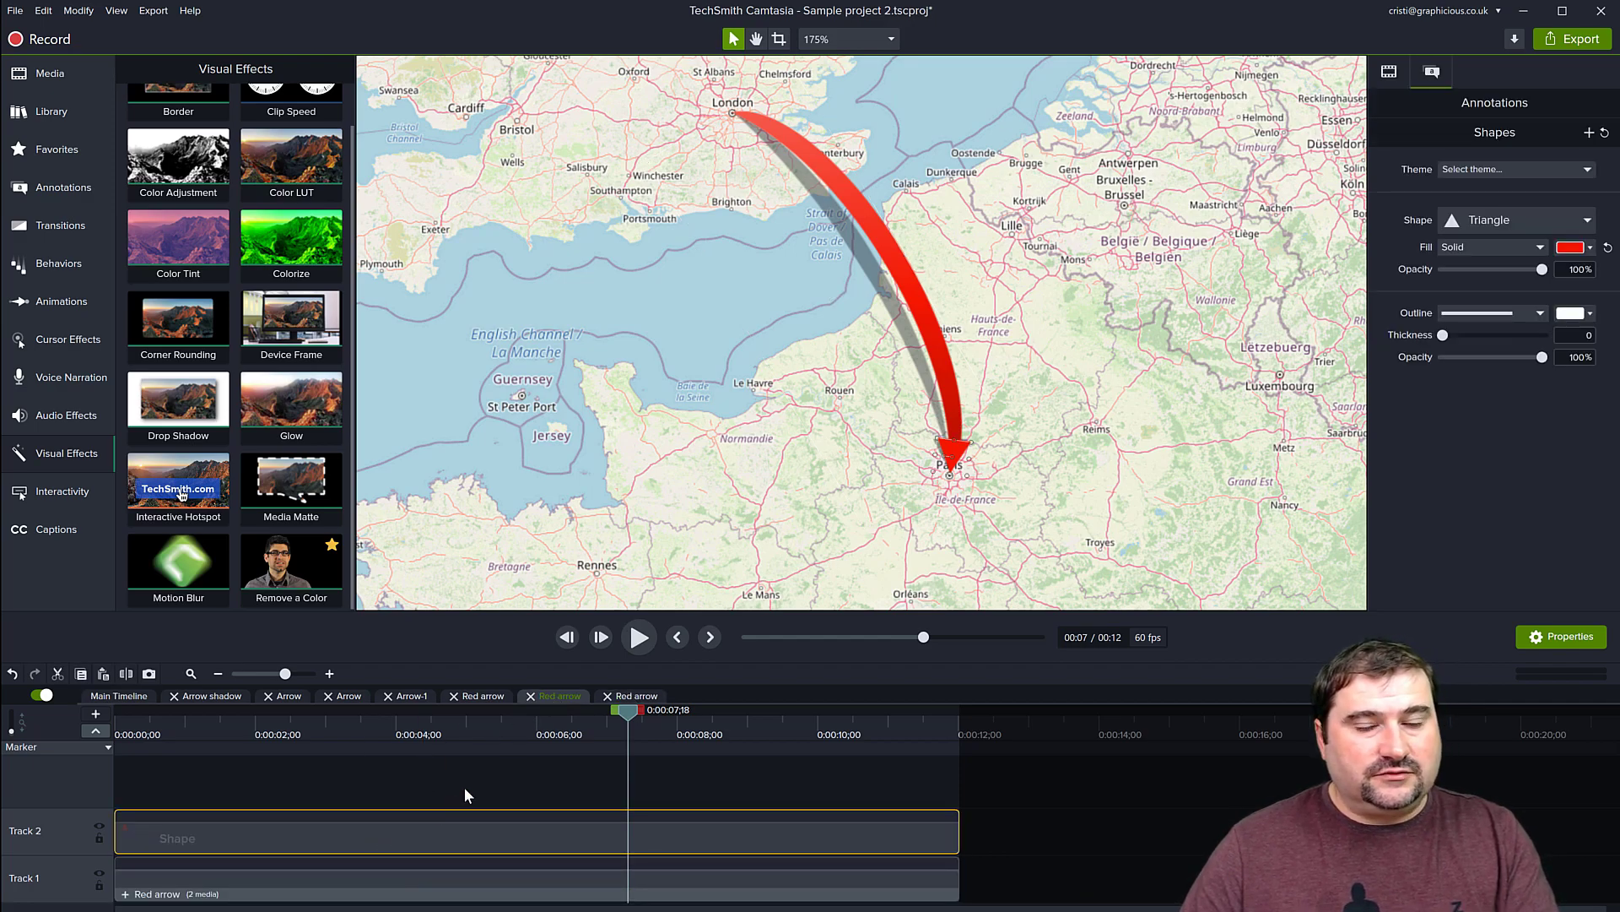
pyautogui.scroll(3, 973, 451)
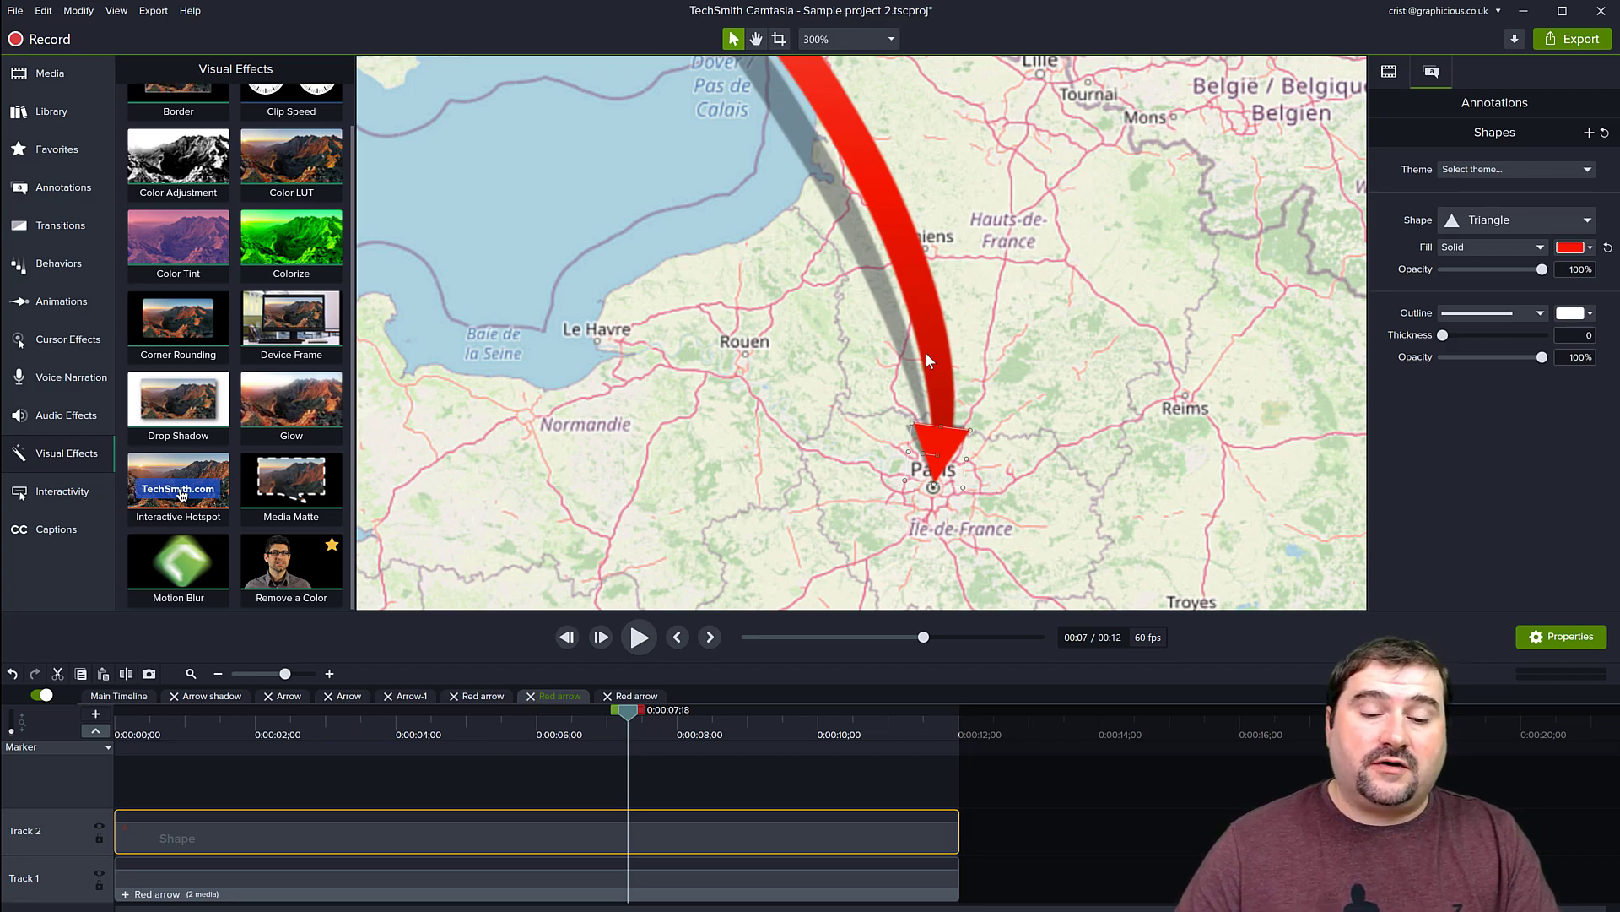
pyautogui.click(1579, 249)
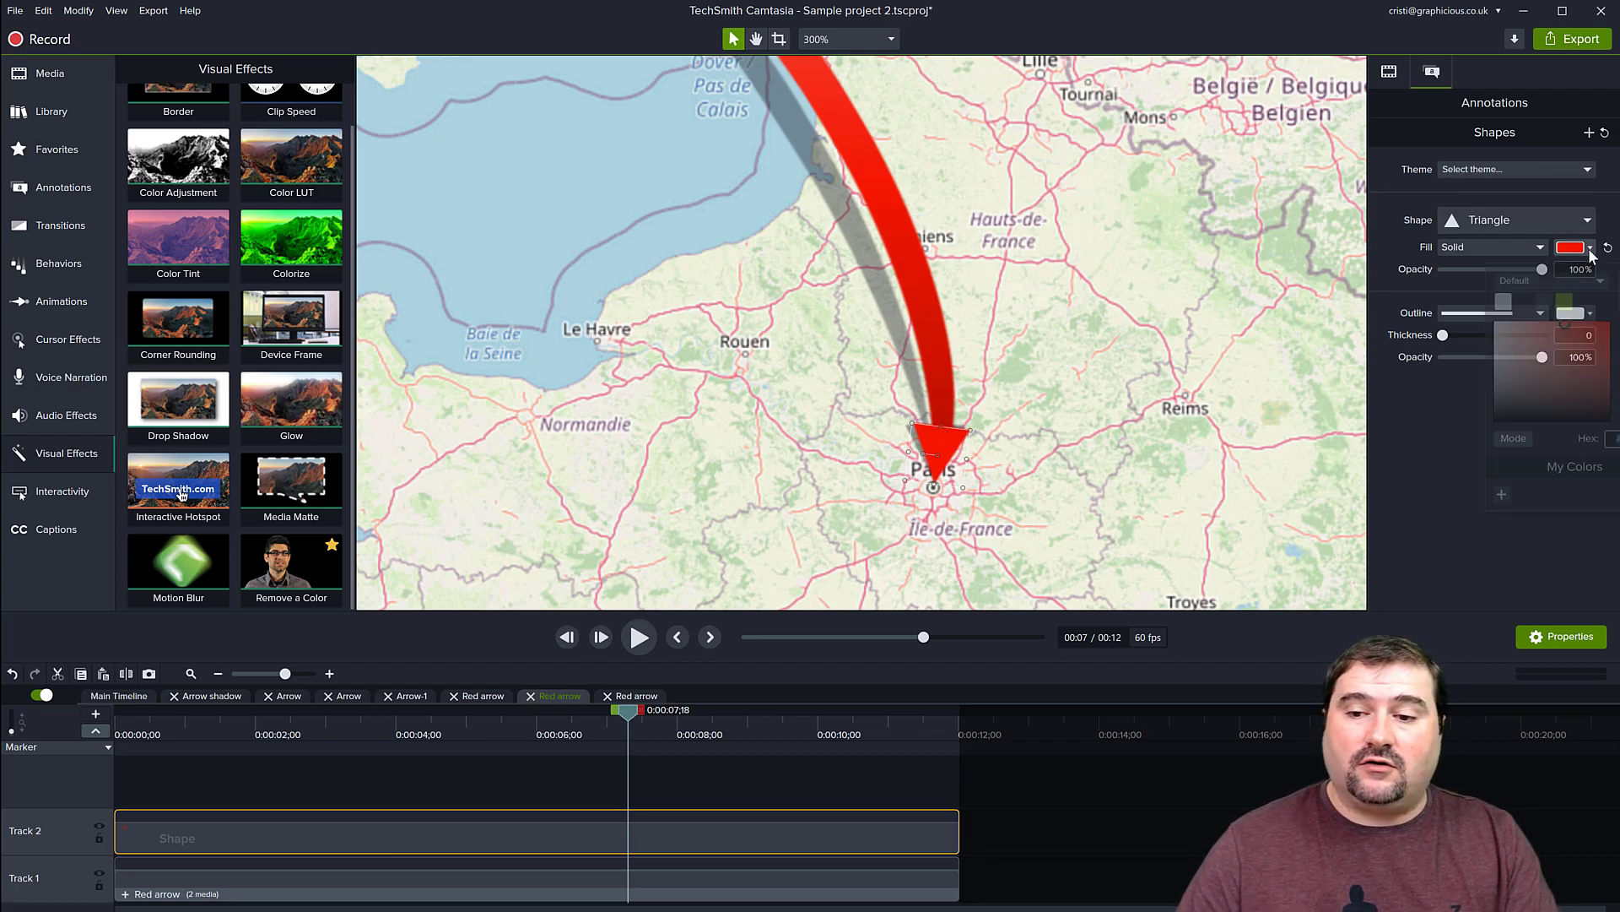
pyautogui.click(1610, 438)
pyautogui.click(951, 413)
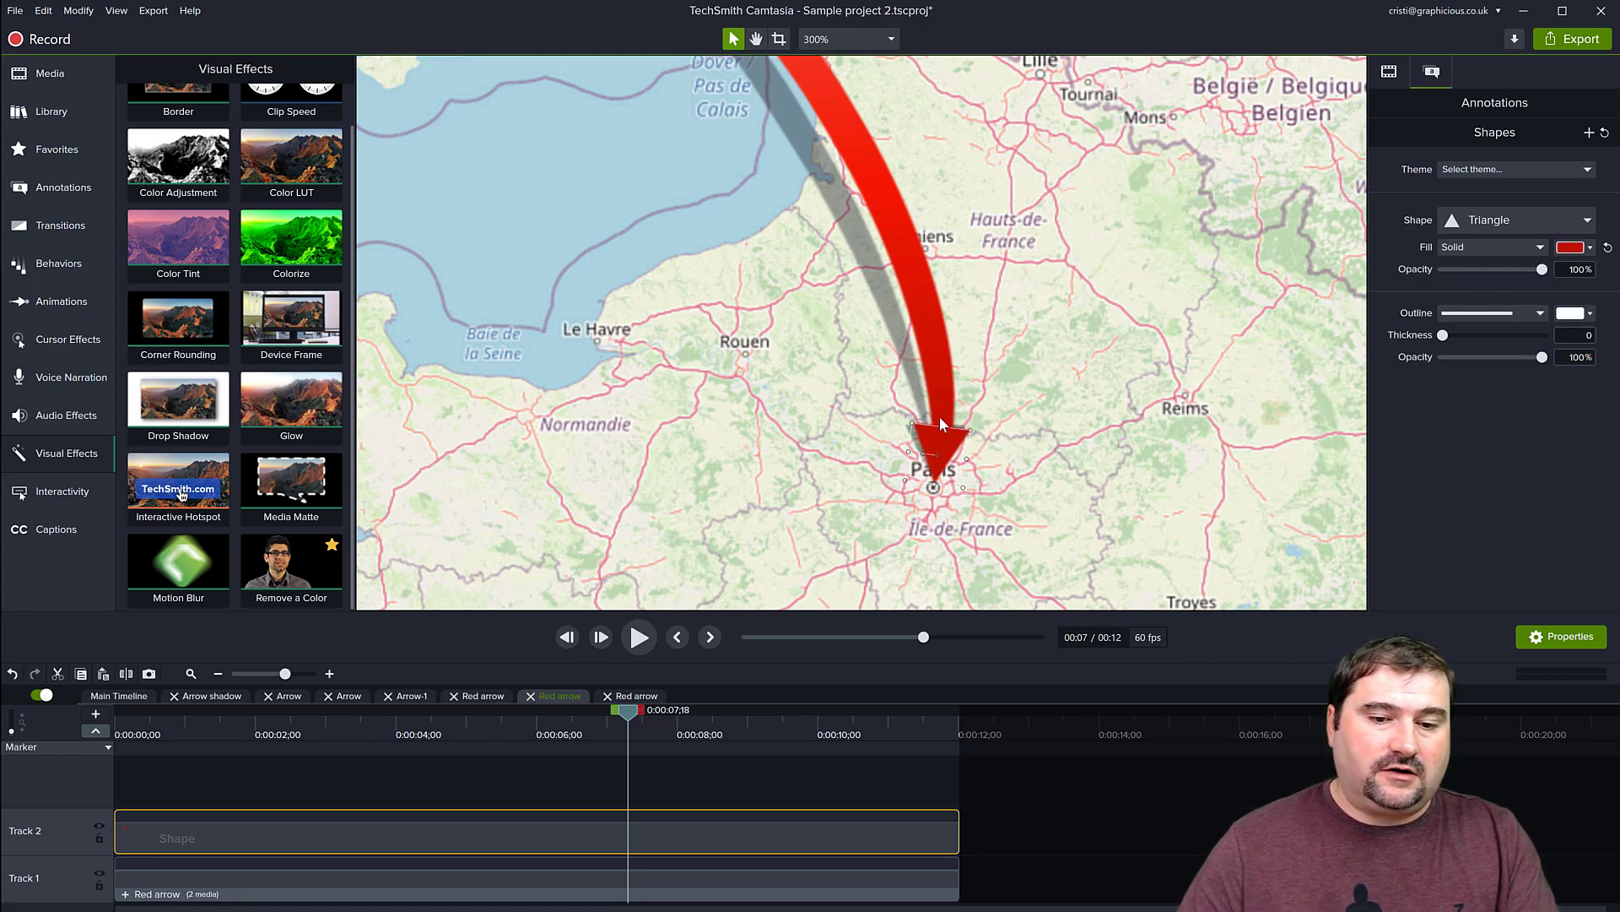
pyautogui.scroll(-2, 682, 459)
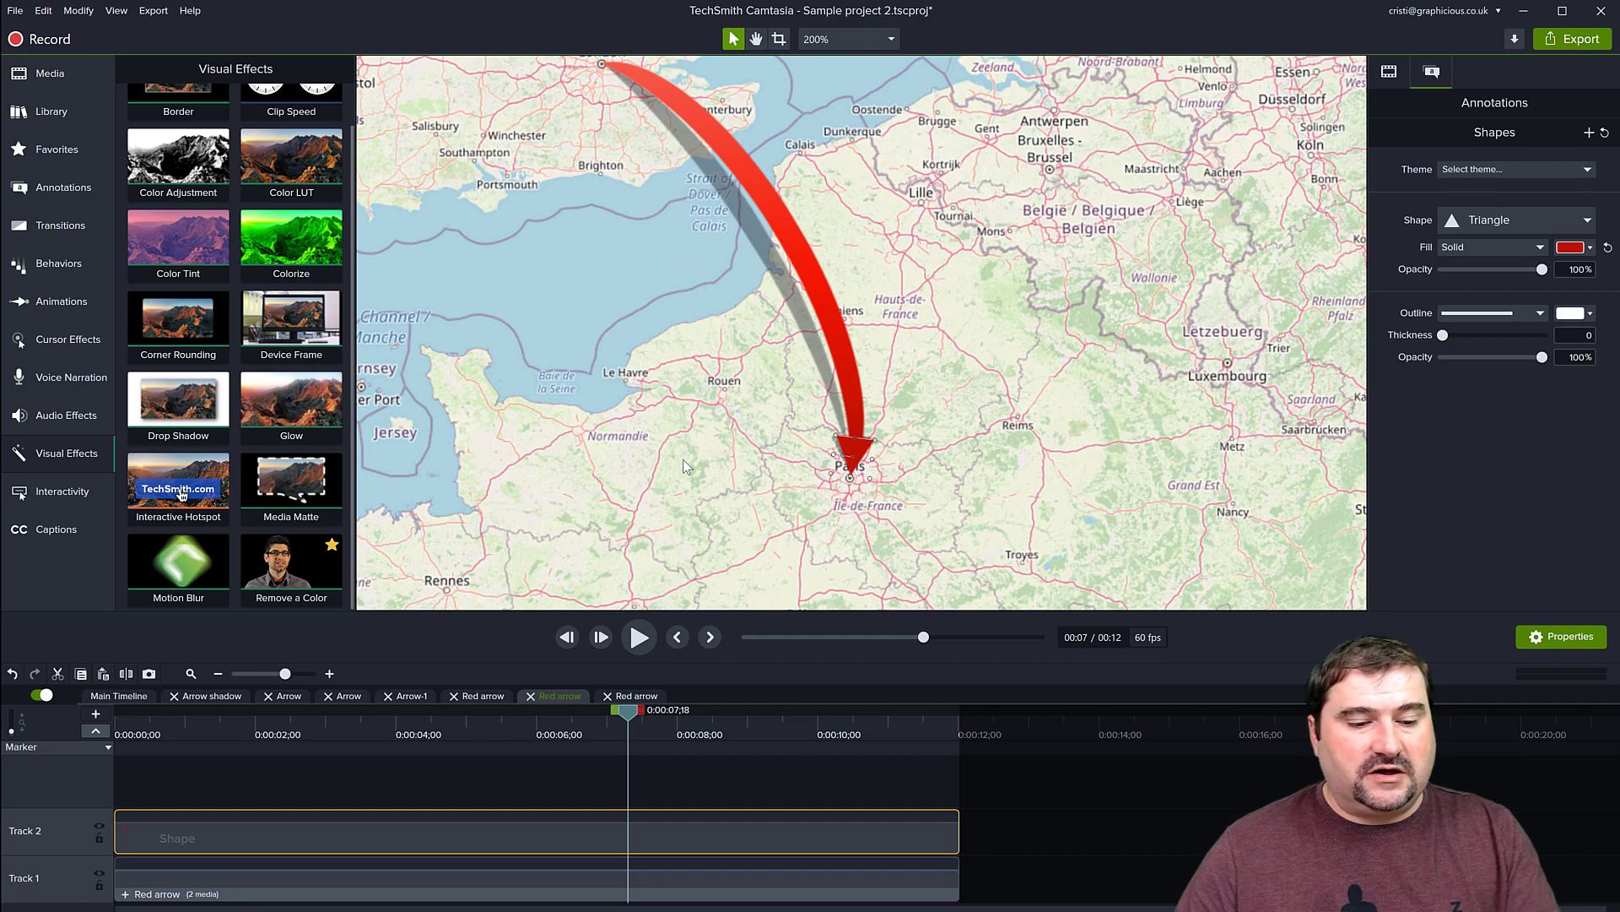
# Return to the main timeline and close all the open Arrow shadow, Arrow and Red arrow group views.
pyautogui.click(124, 694)
pyautogui.moveTo(819, 425); pyautogui.dragTo(933, 473)
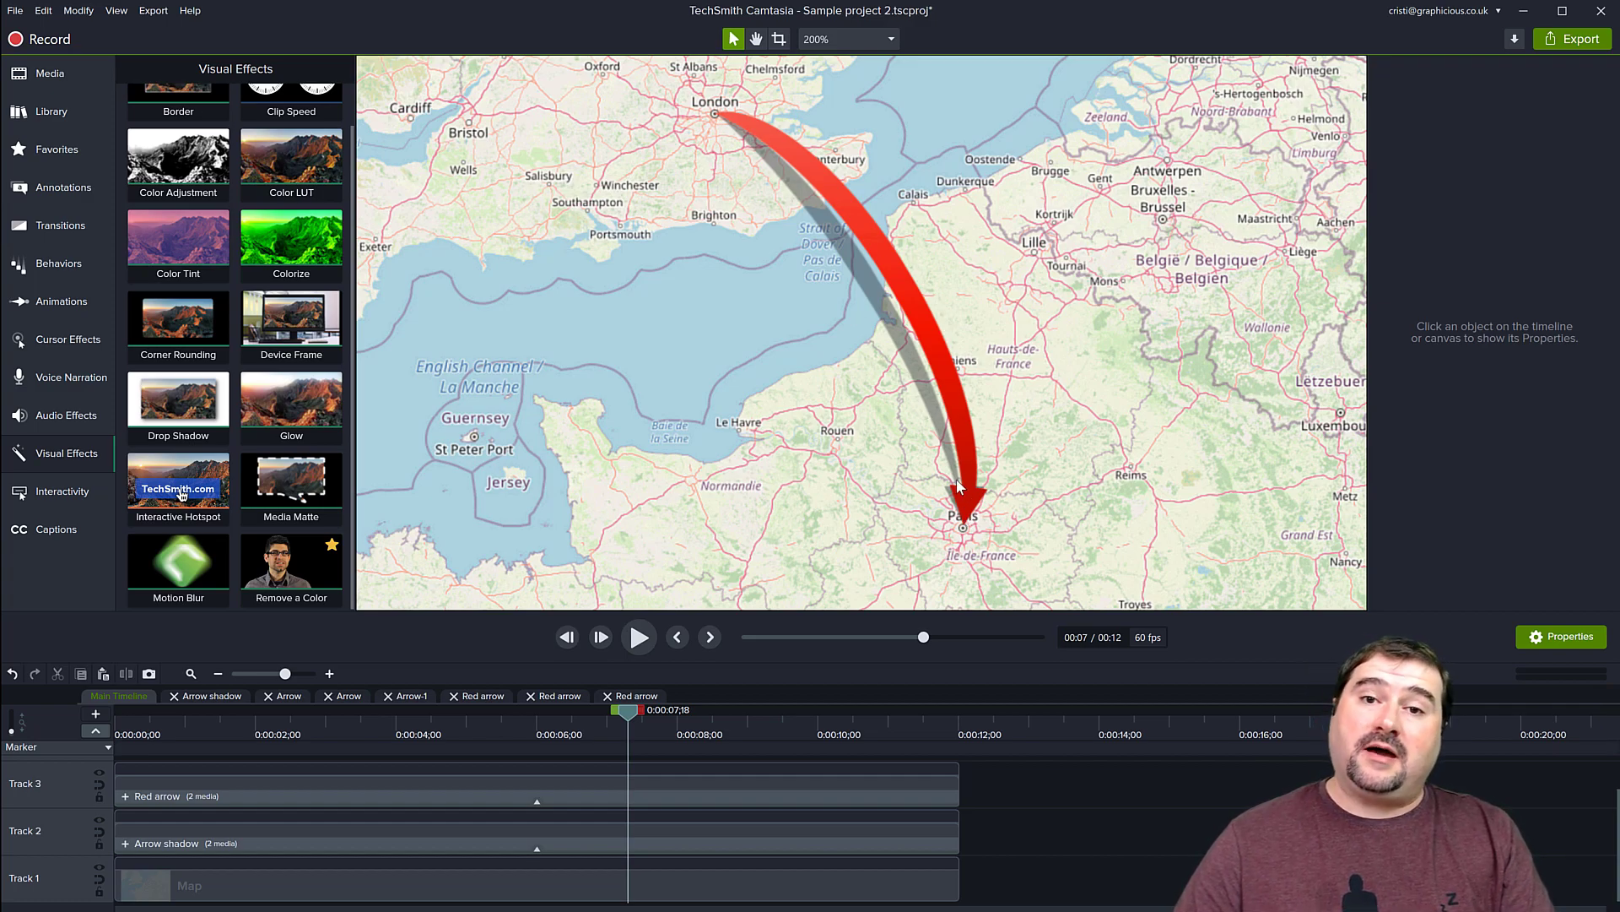
pyautogui.click(174, 697)
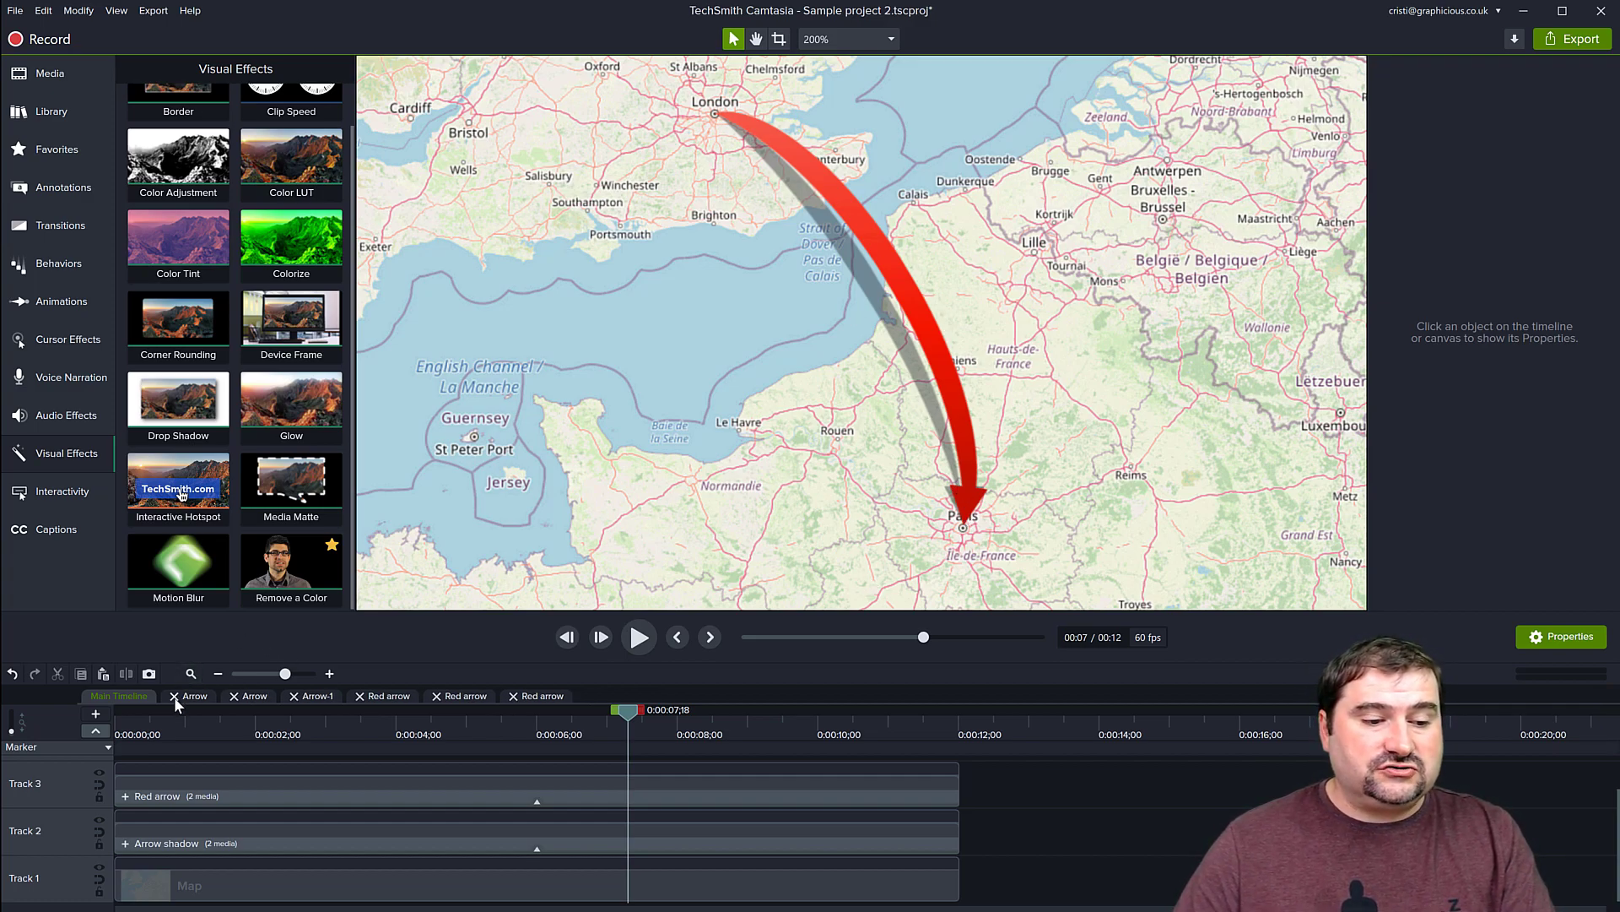
pyautogui.click(174, 695)
pyautogui.click(174, 696)
pyautogui.click(174, 695)
pyautogui.click(174, 695)
pyautogui.click(174, 695)
pyautogui.click(174, 696)
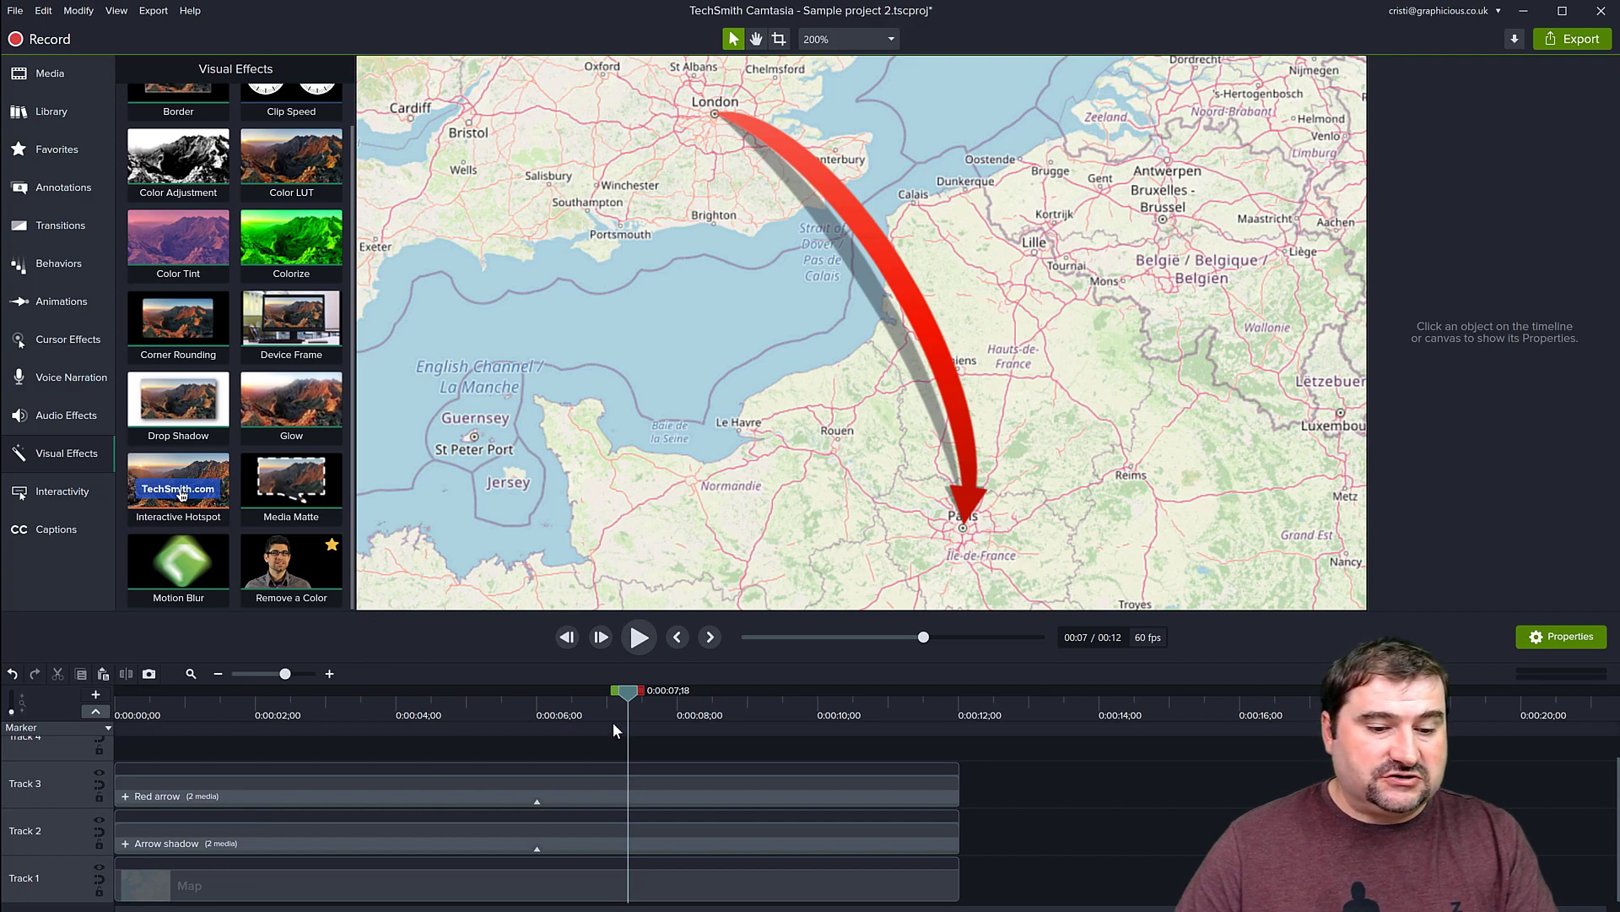
# Play the arrow animation from the start of the timeline to review it, and pause after the arrow reaches Paris.
pyautogui.click(122, 693)
pyautogui.press('space')
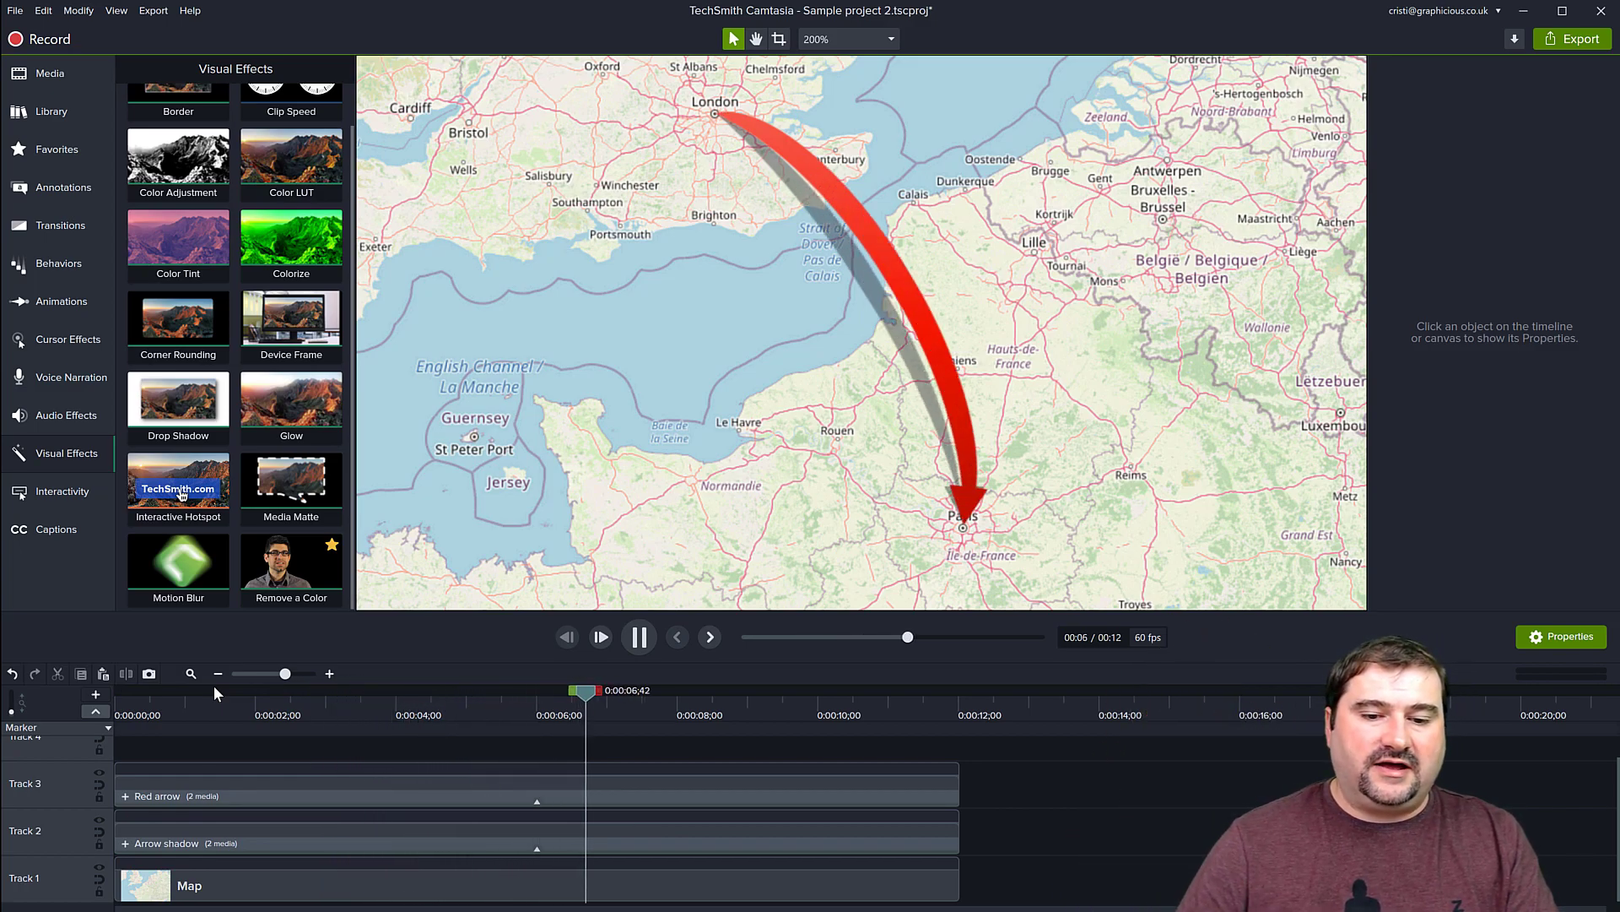
pyautogui.press('space')
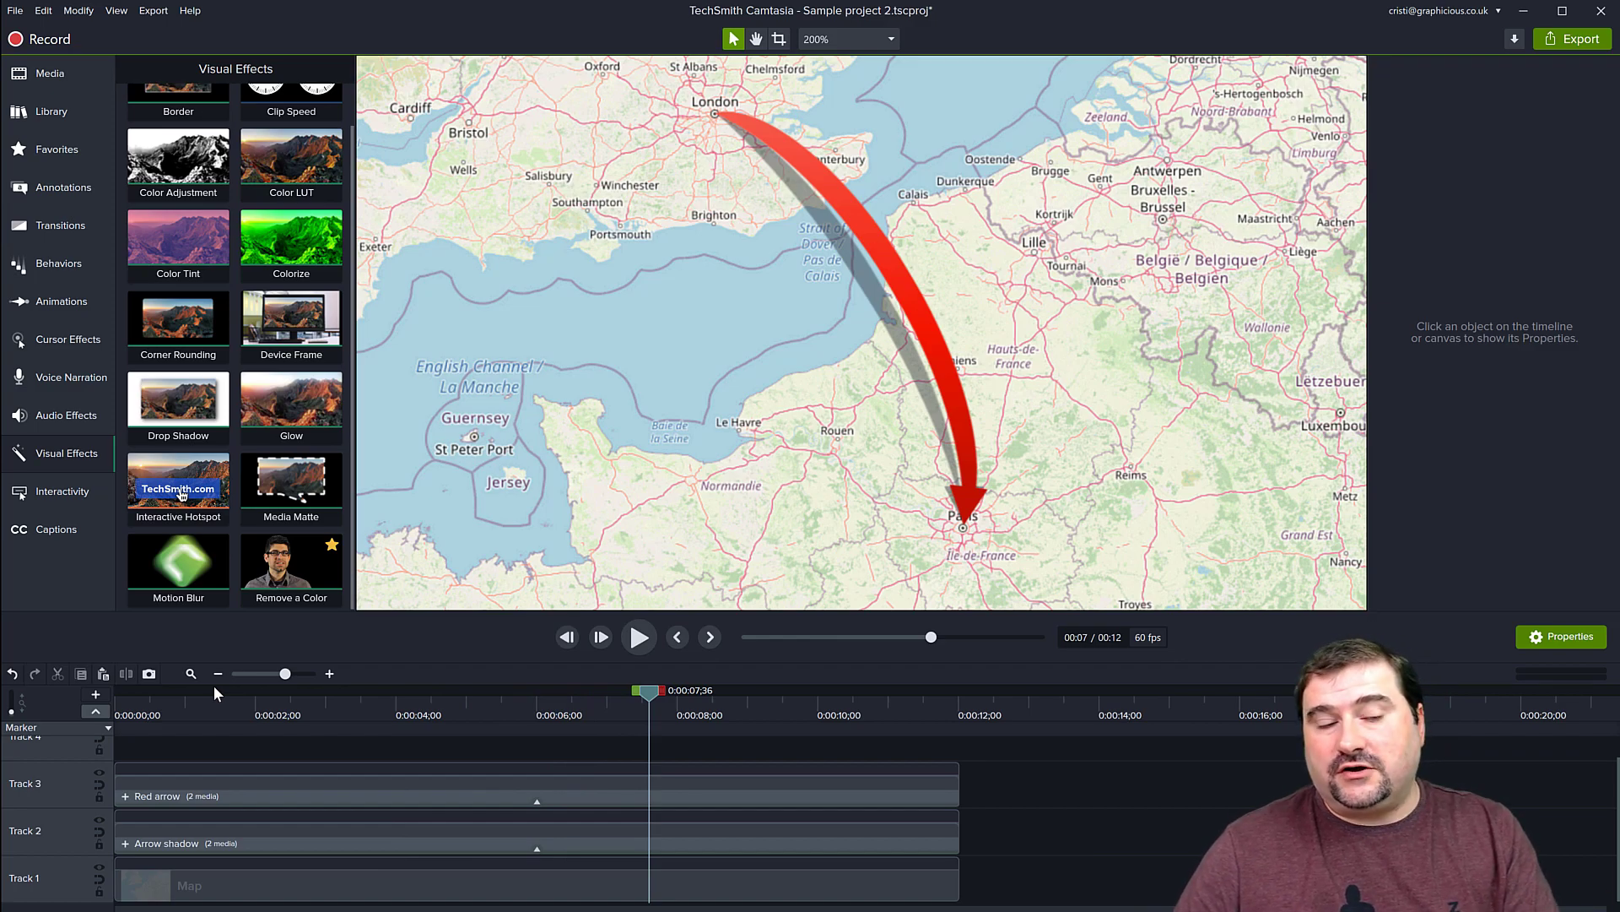
# Save the project with the finished London-to-Paris arrow.
pyautogui.hotkey('ctrl', 's')
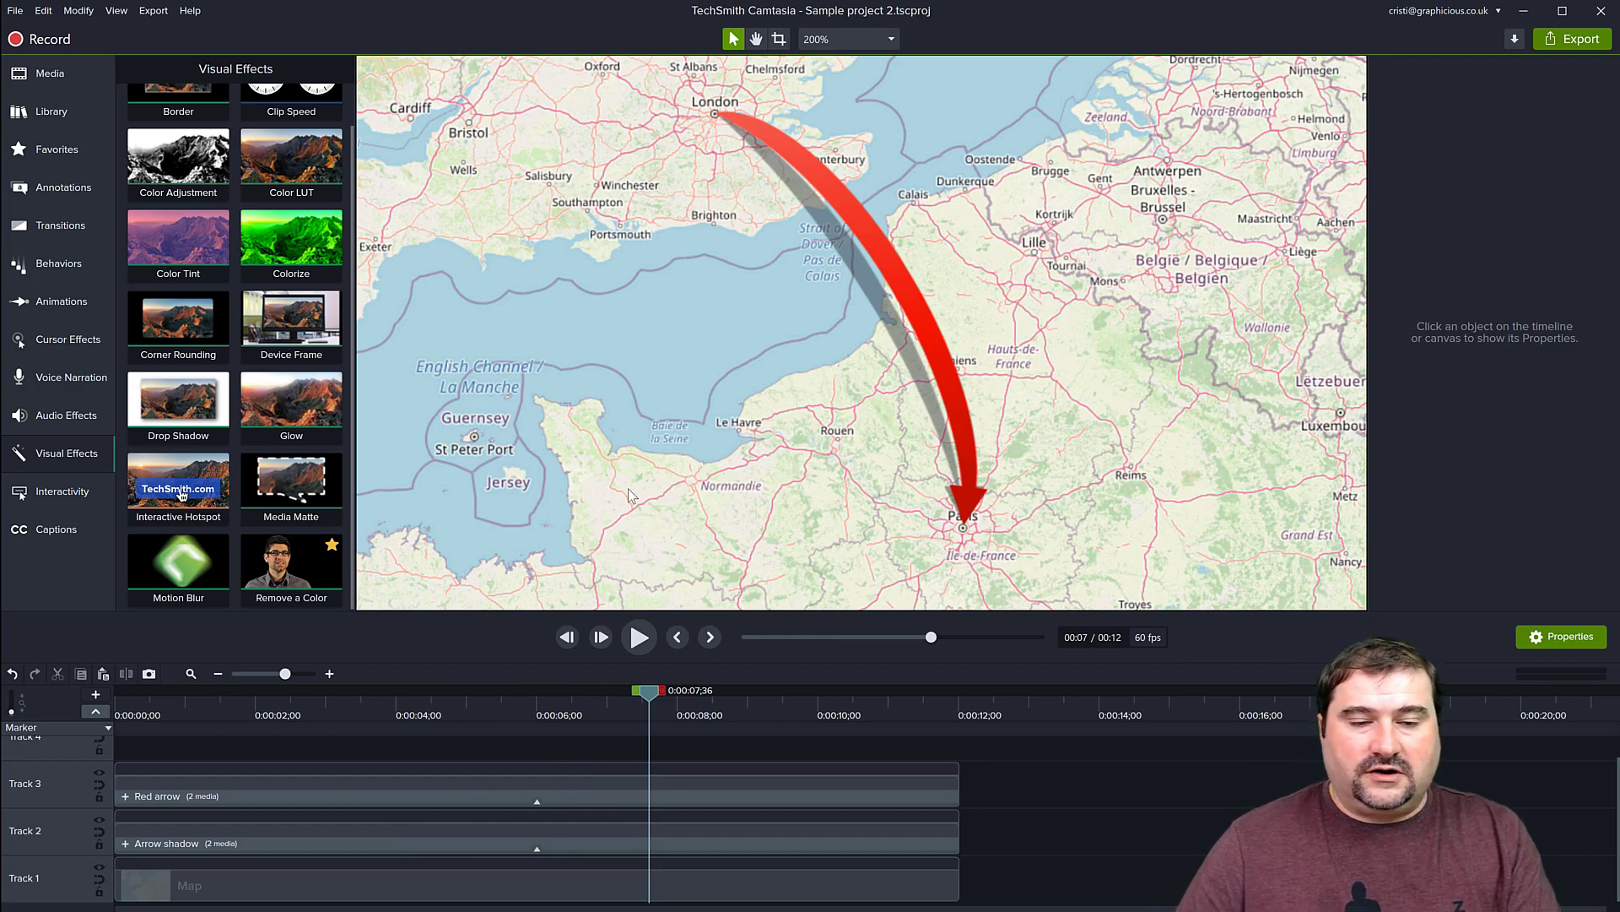
pyautogui.scroll(-3, 696, 388)
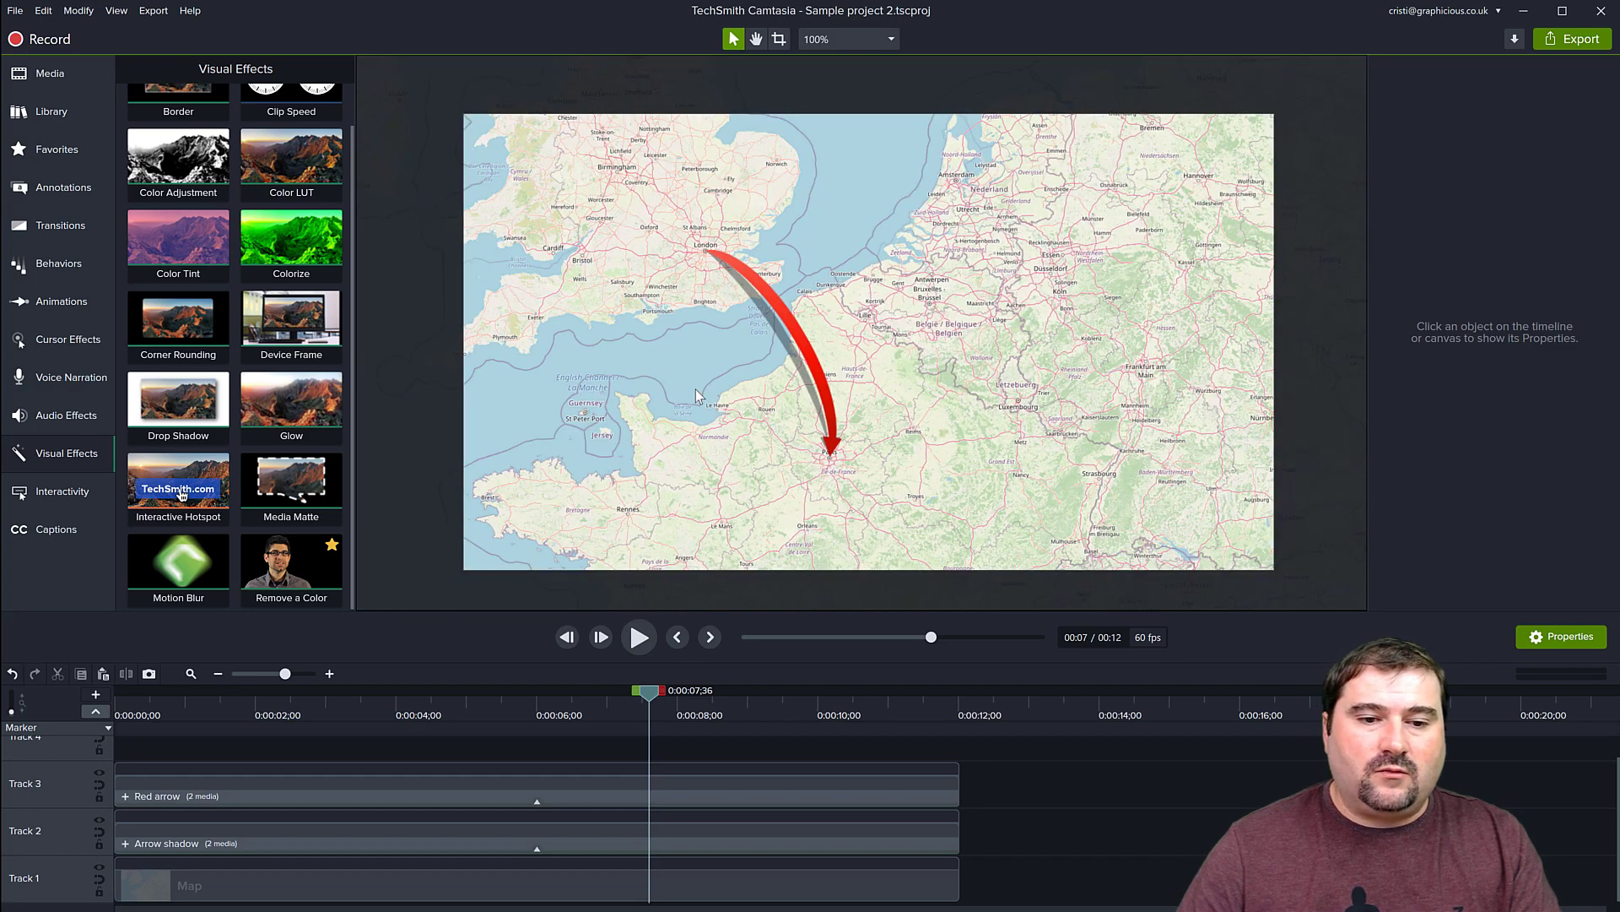
pyautogui.scroll(-1, 695, 397)
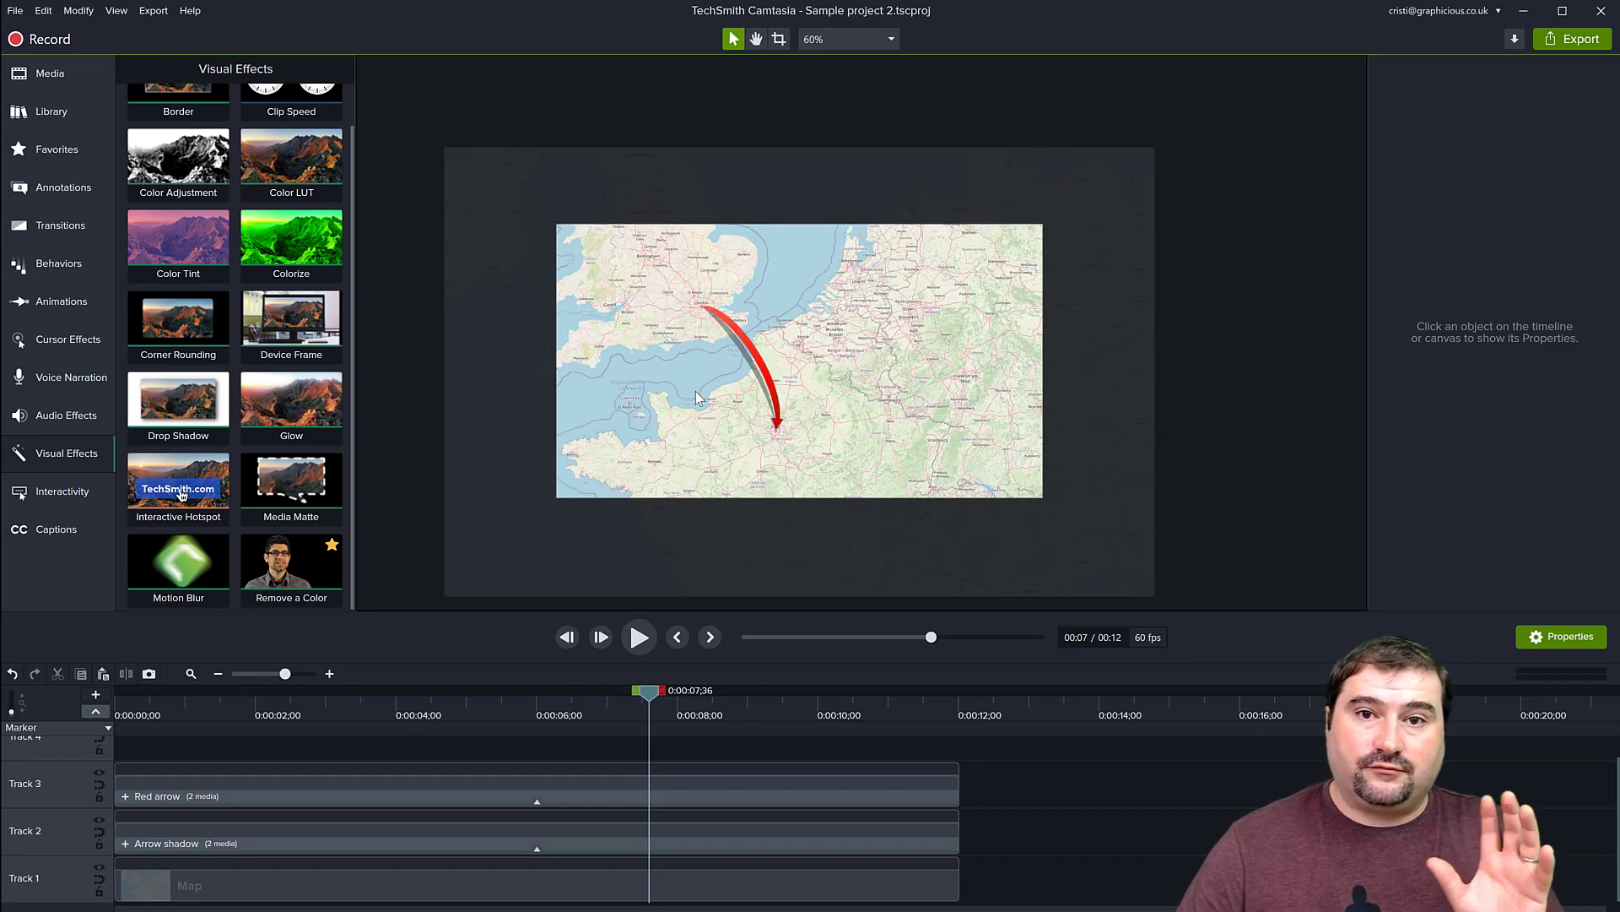
pyautogui.scroll(2, 695, 391)
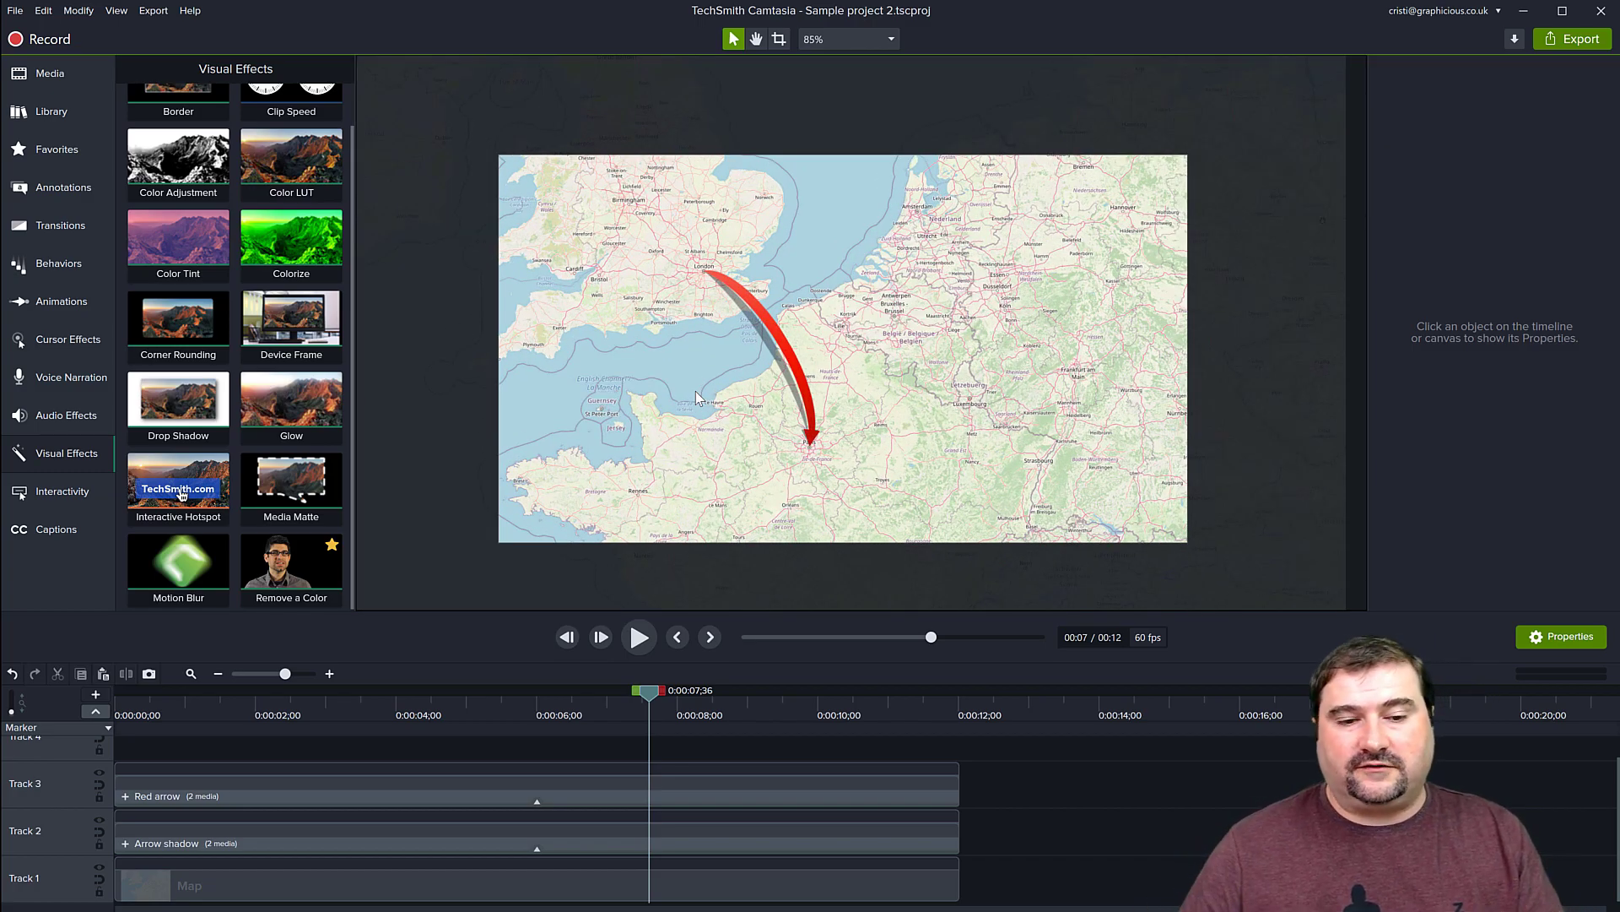
pyautogui.scroll(2, 743, 413)
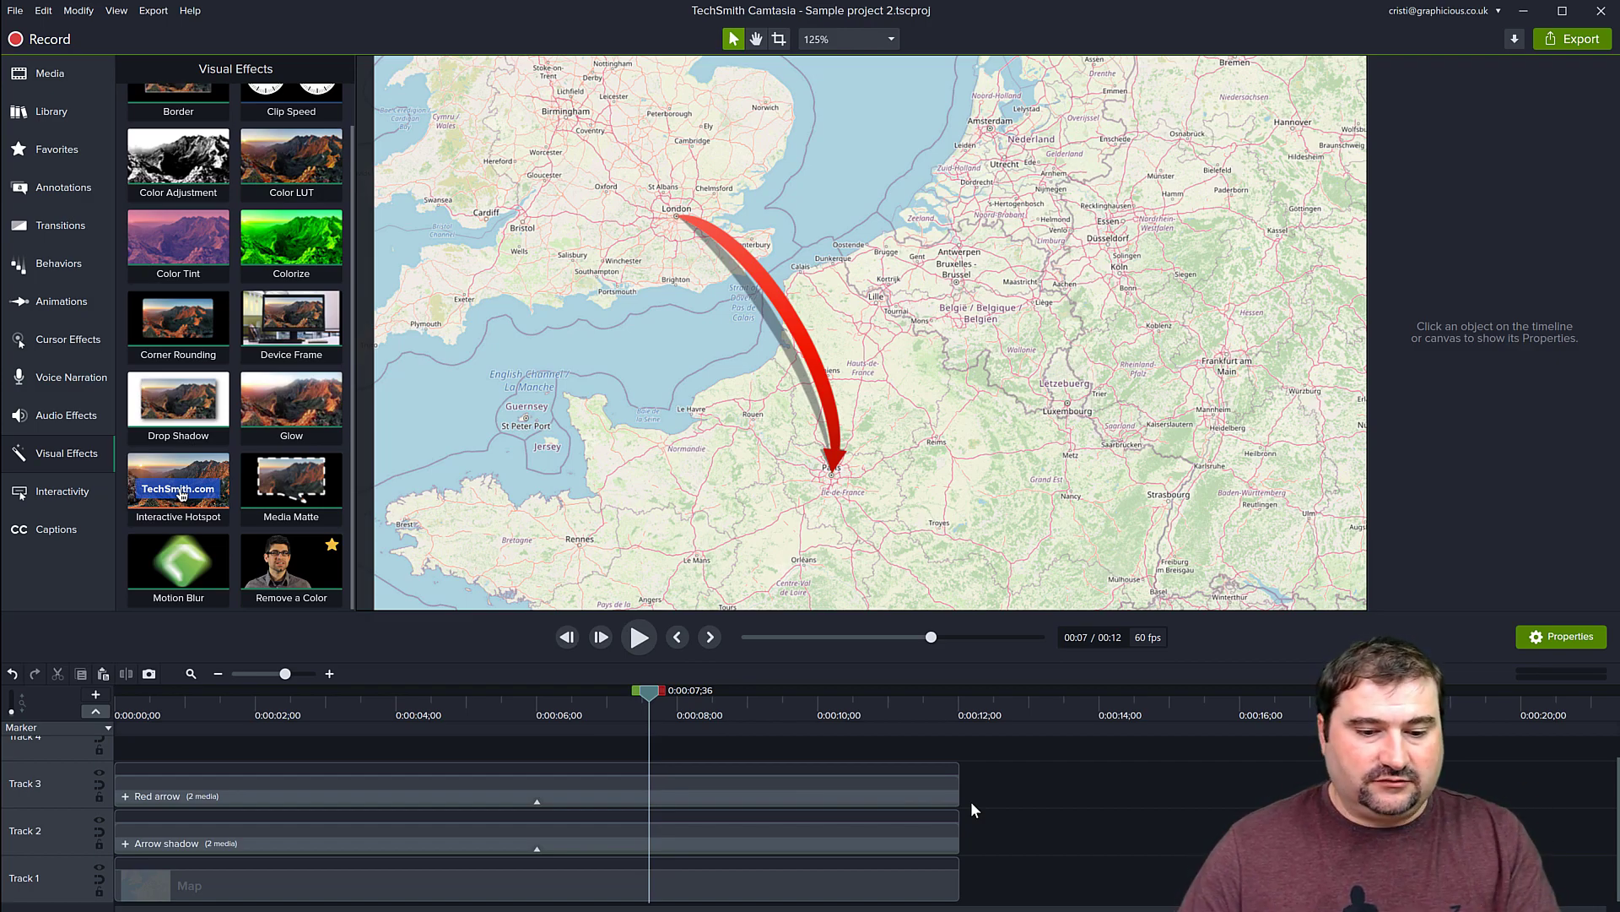
# Group the Red arrow, Arrow shadow and Map media on tracks 1 to 3 into one group, and save the project.
pyautogui.moveTo(1046, 775); pyautogui.dragTo(816, 864)
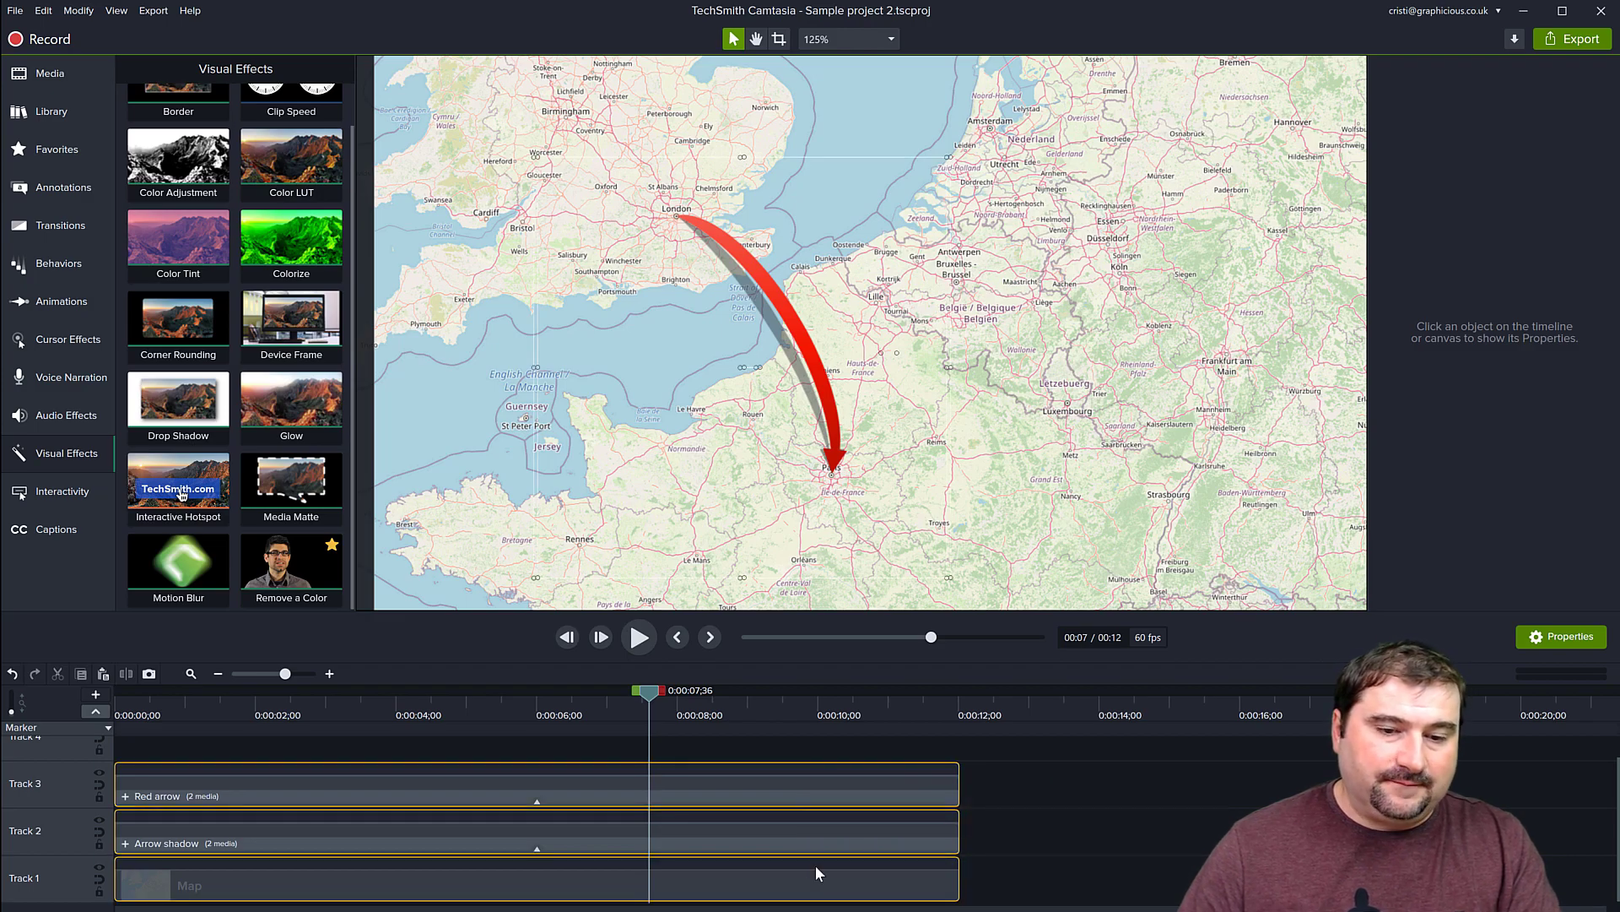
pyautogui.scroll(-5, 971, 372)
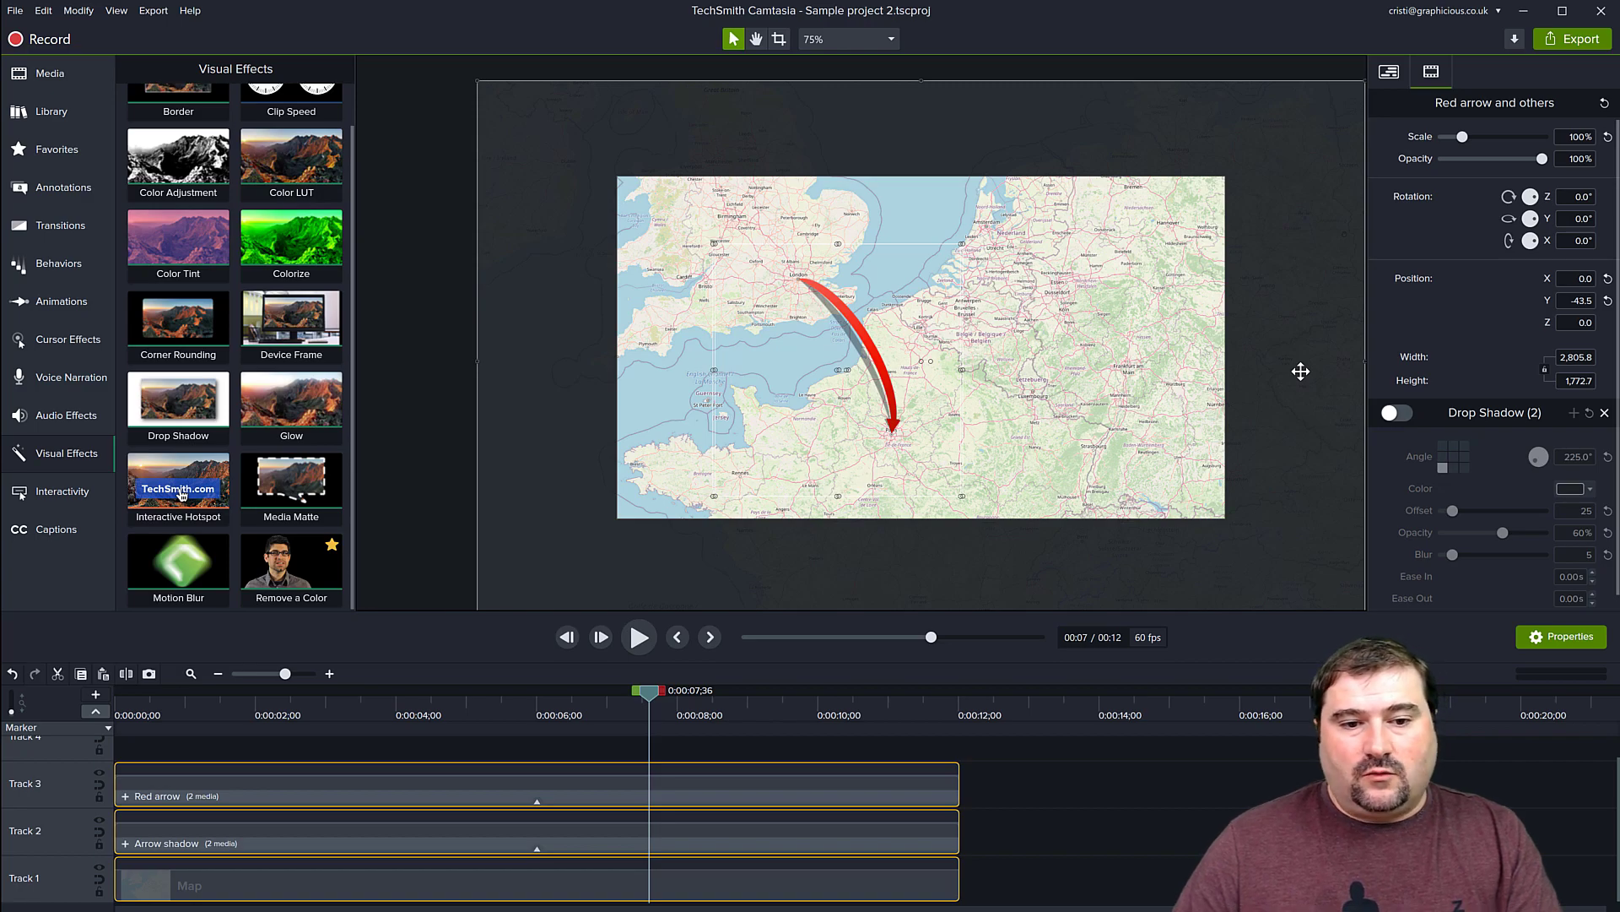
pyautogui.scroll(5, 775, 273)
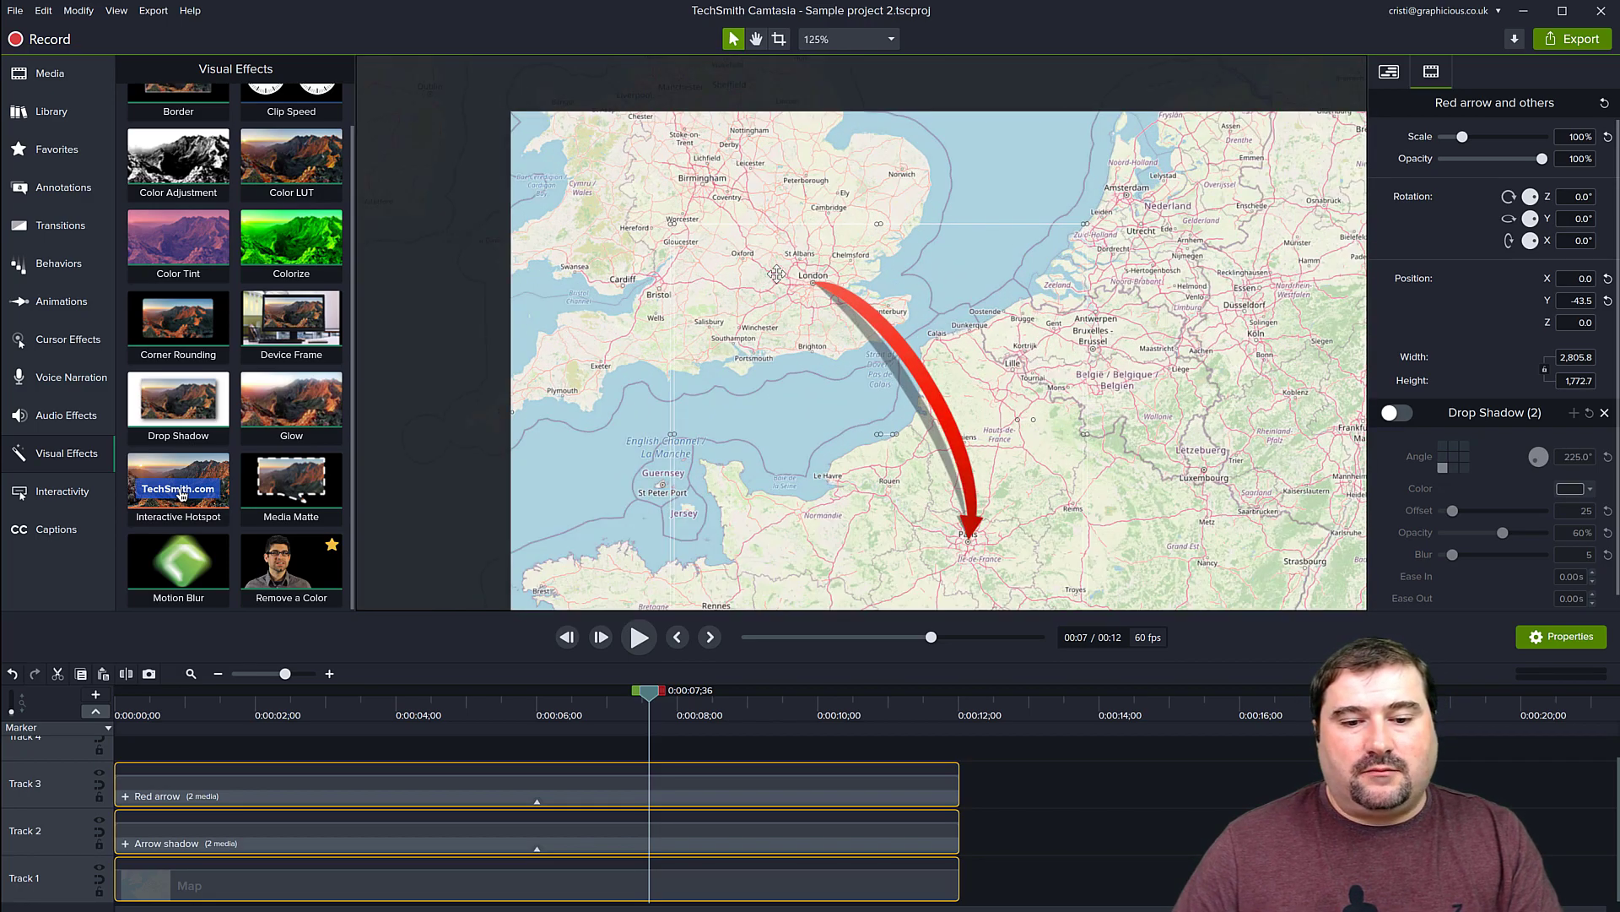
pyautogui.scroll(-2, 776, 274)
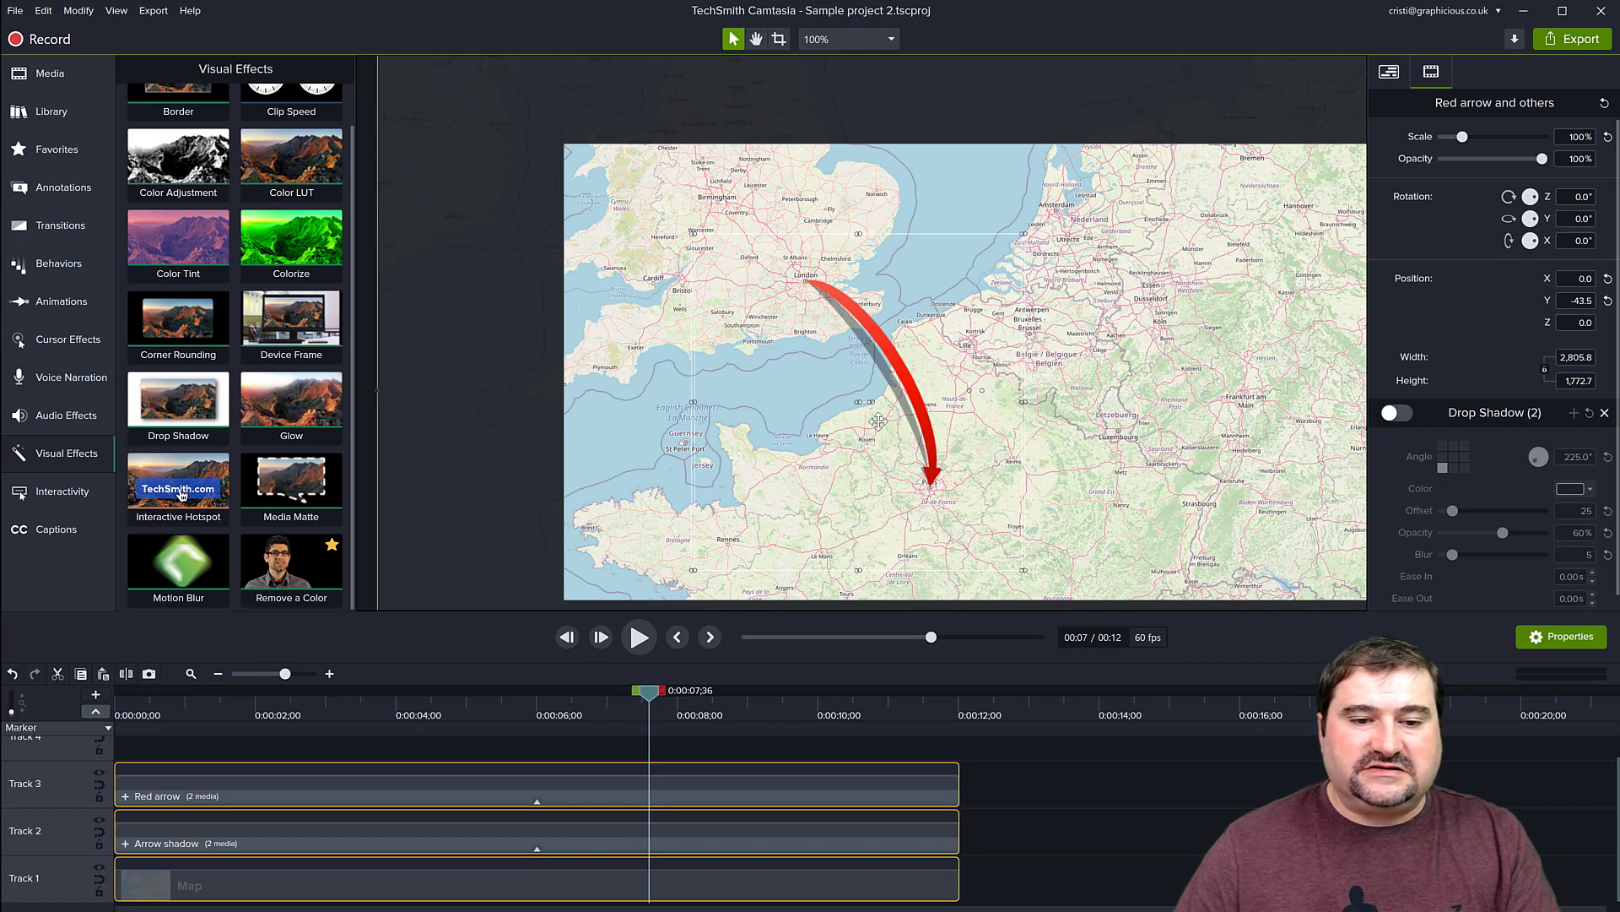
pyautogui.scroll(-1, 909, 455)
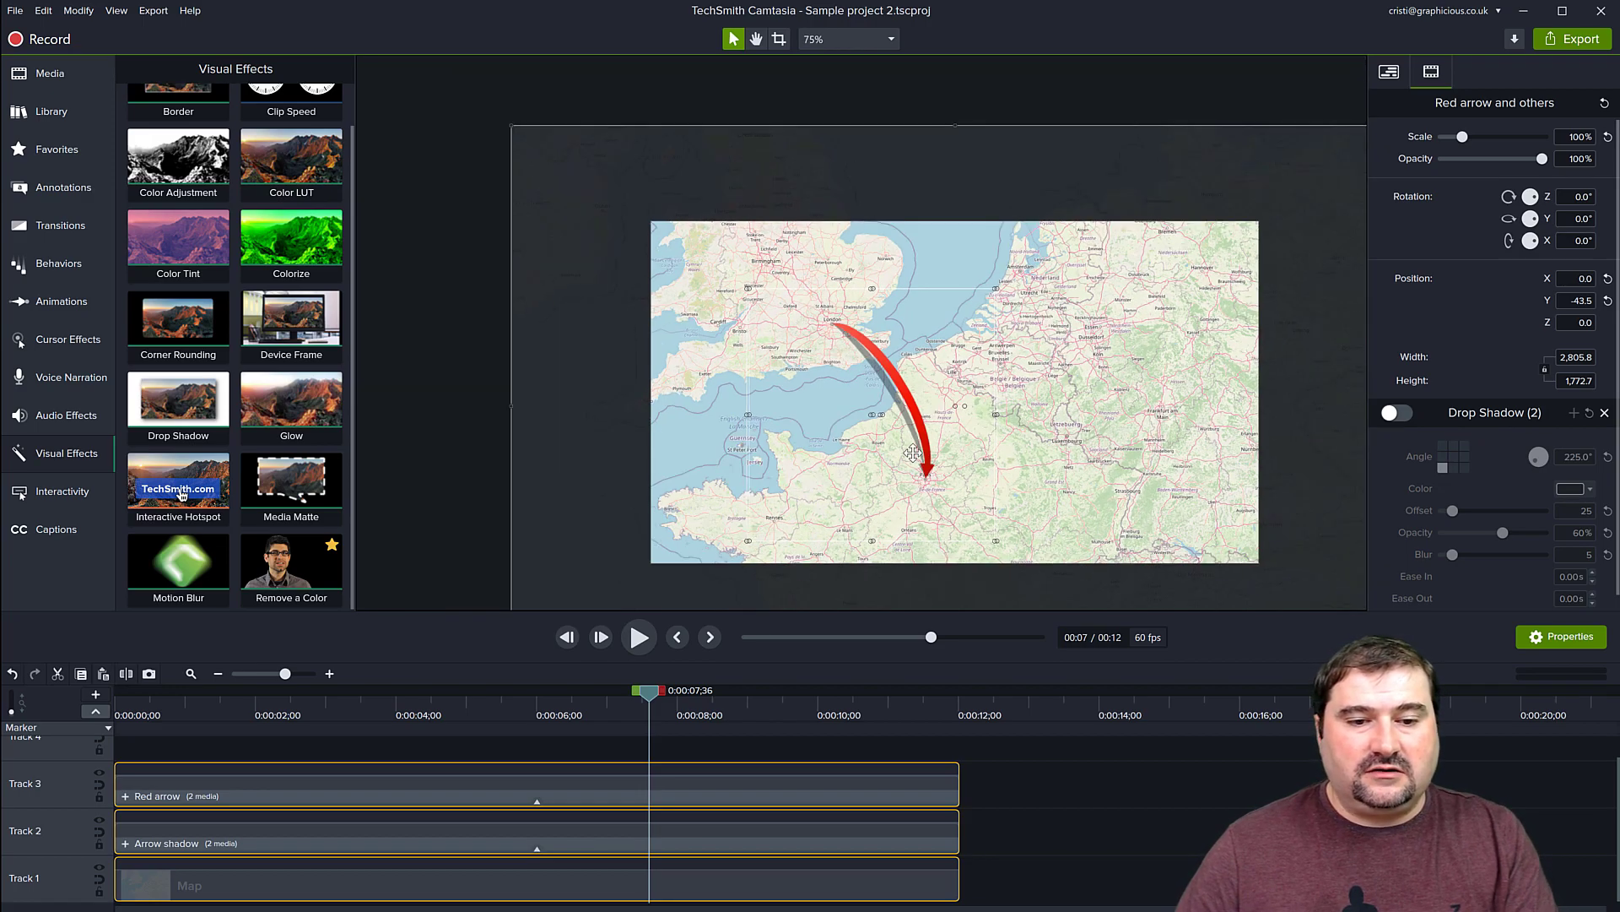
pyautogui.press('space')
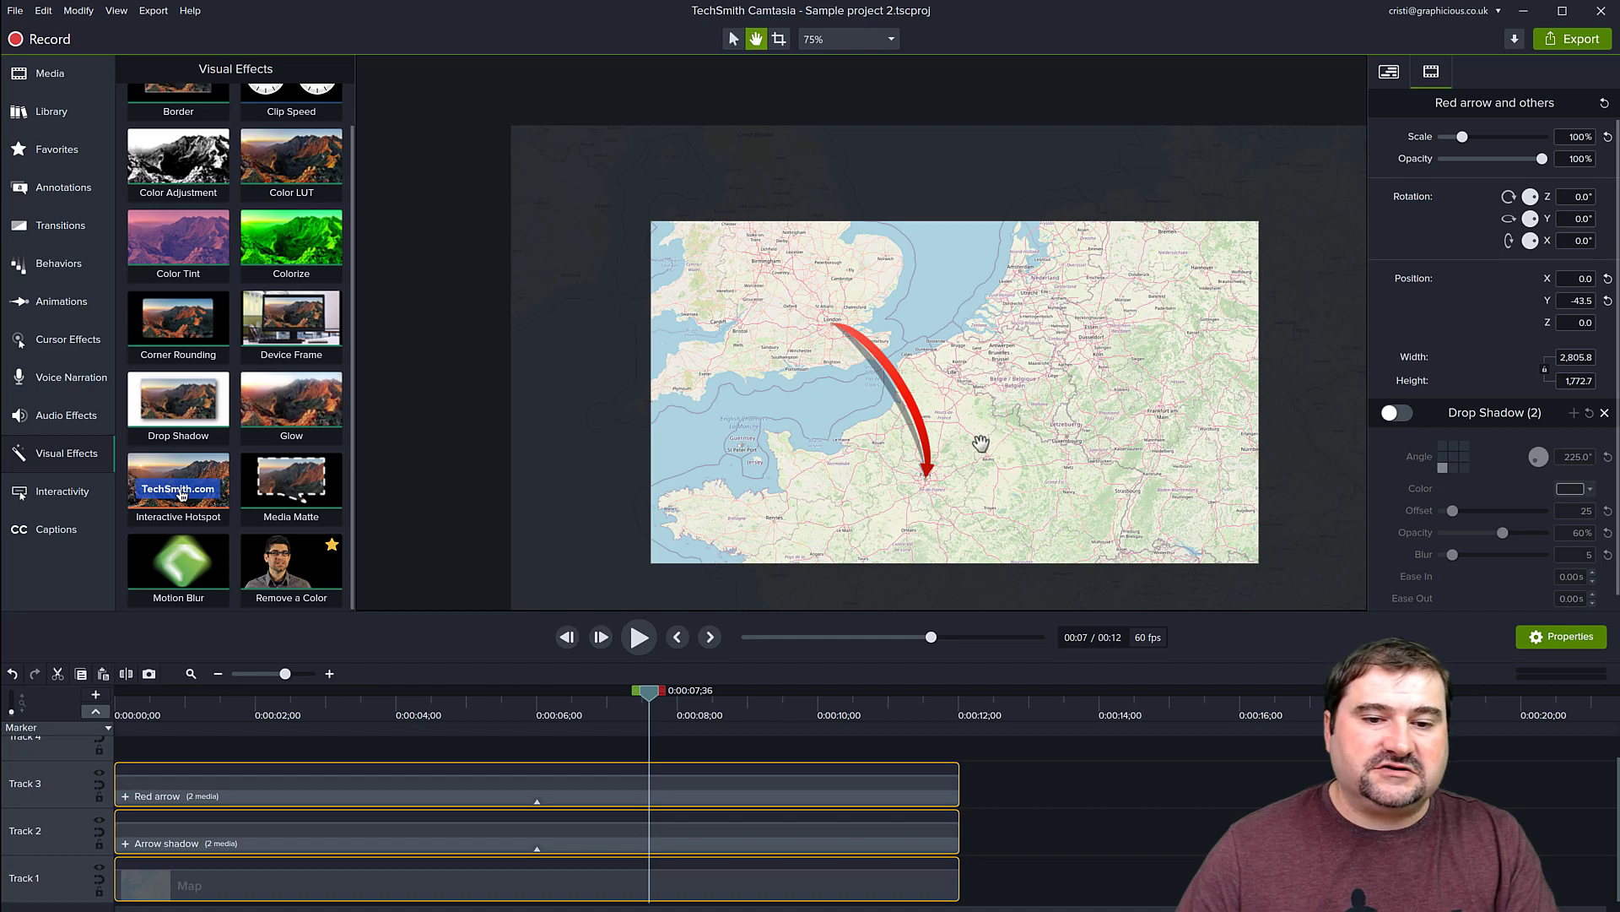
pyautogui.moveTo(981, 444); pyautogui.dragTo(910, 388)
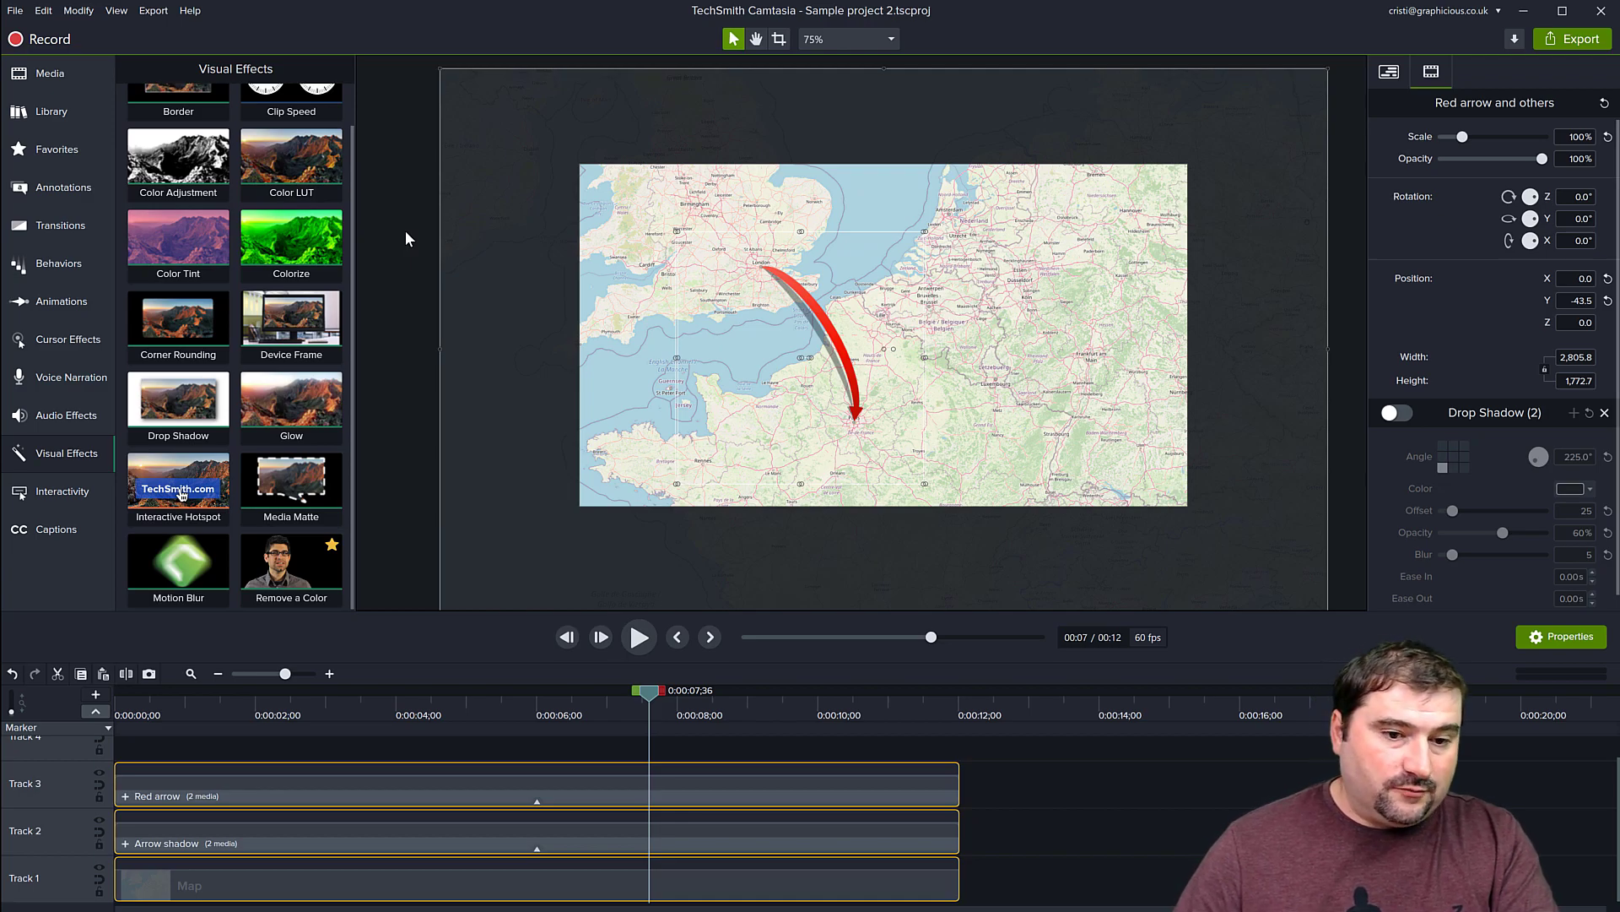
pyautogui.hotkey('ctrl', 'g')
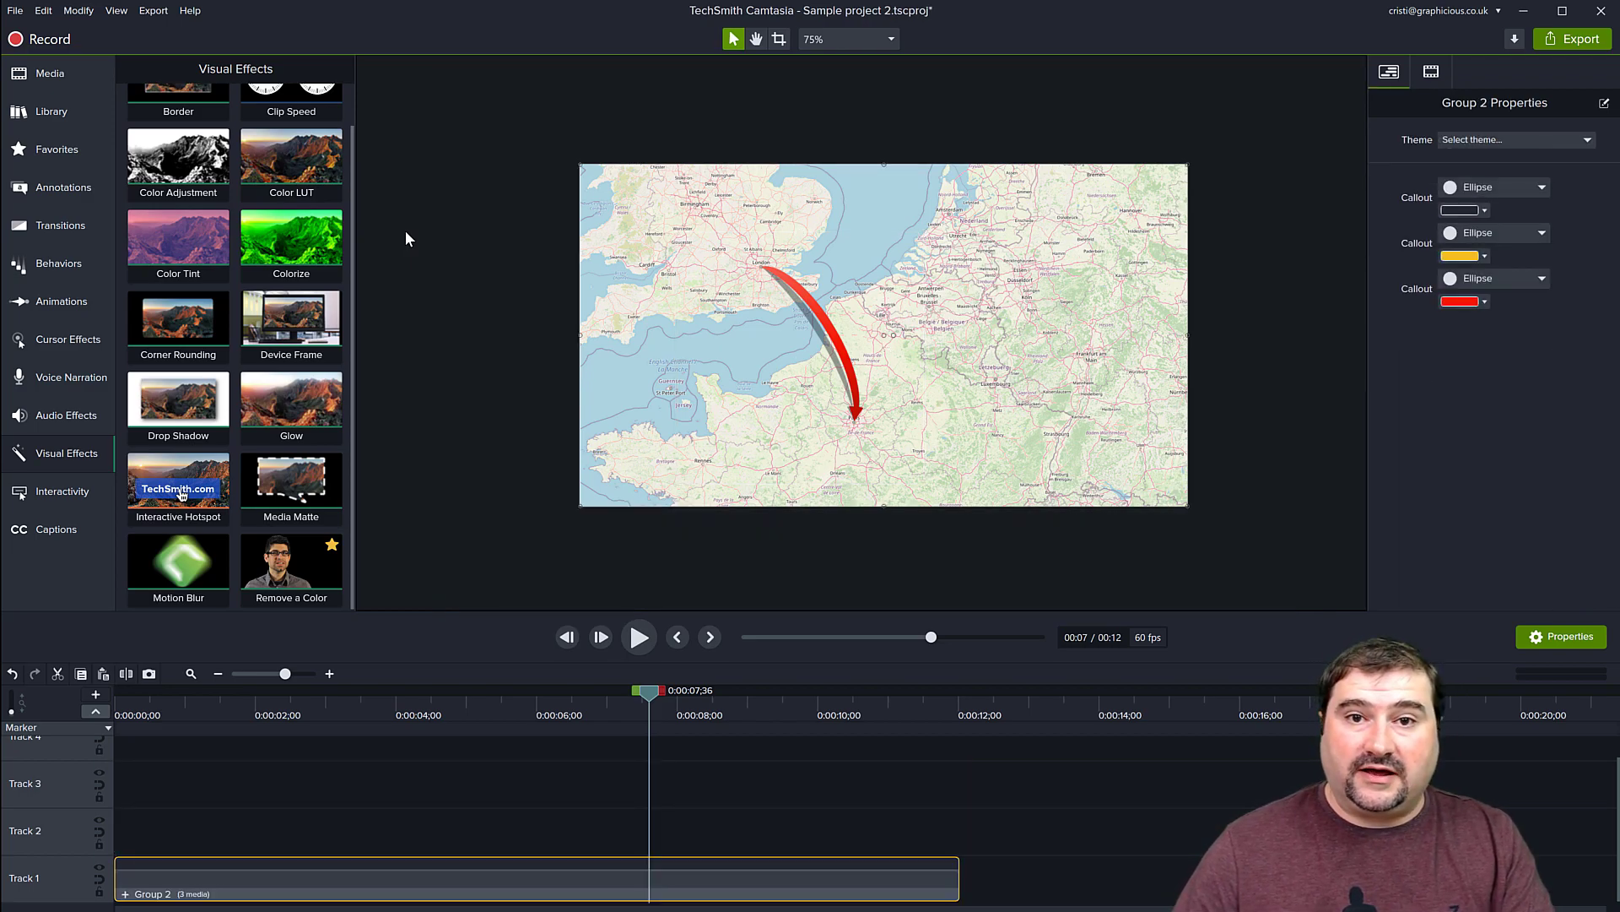
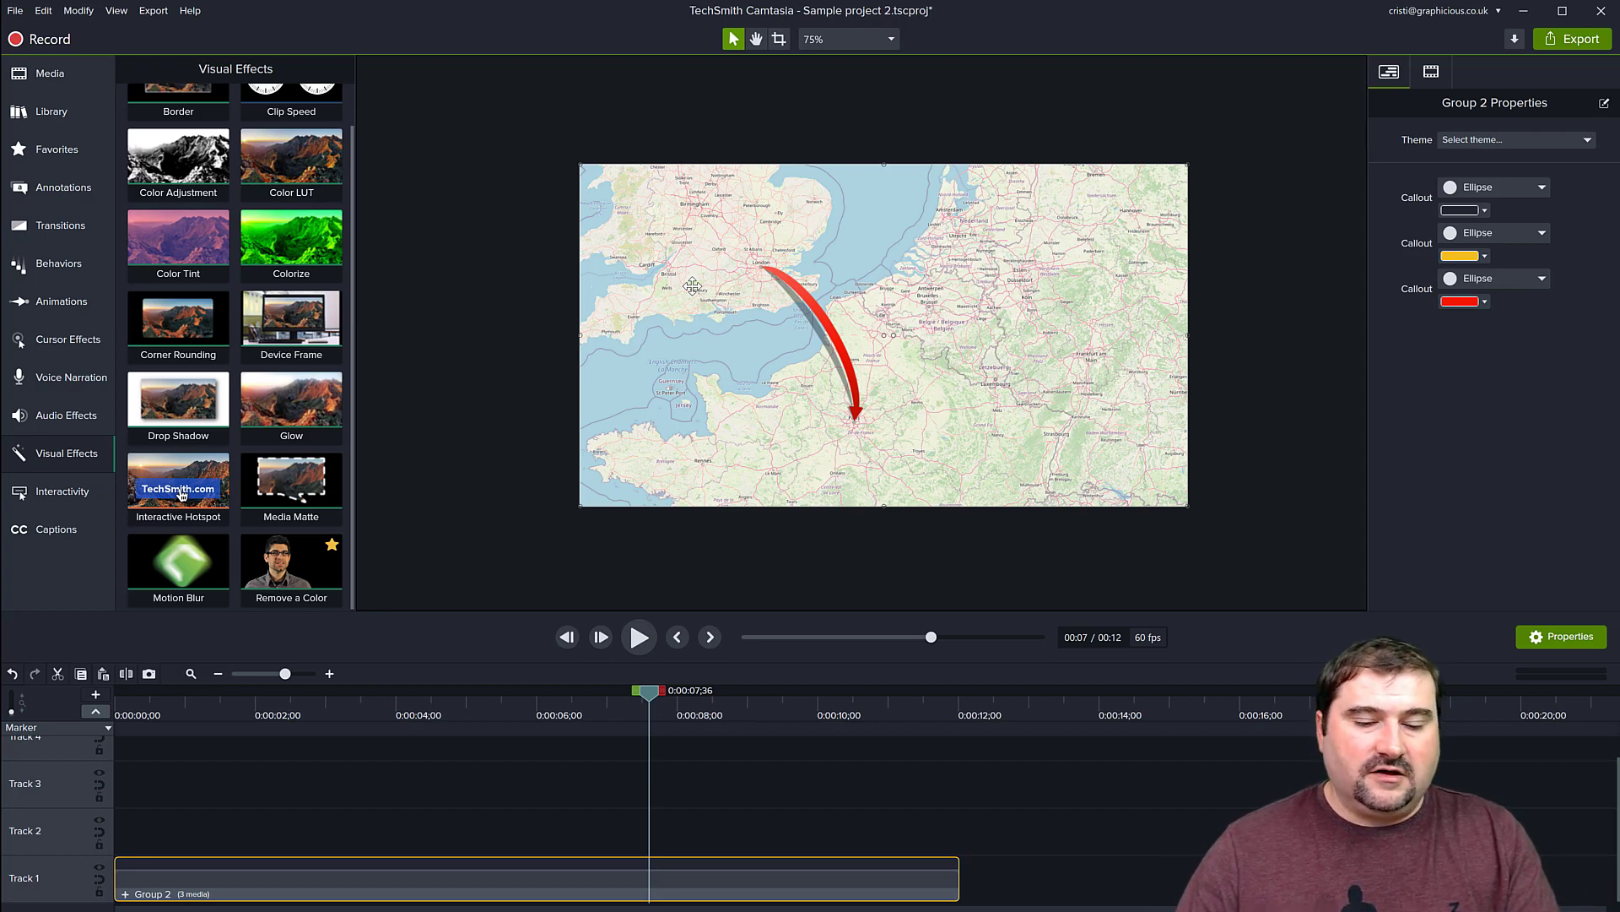
pyautogui.hotkey('ctrl', 's')
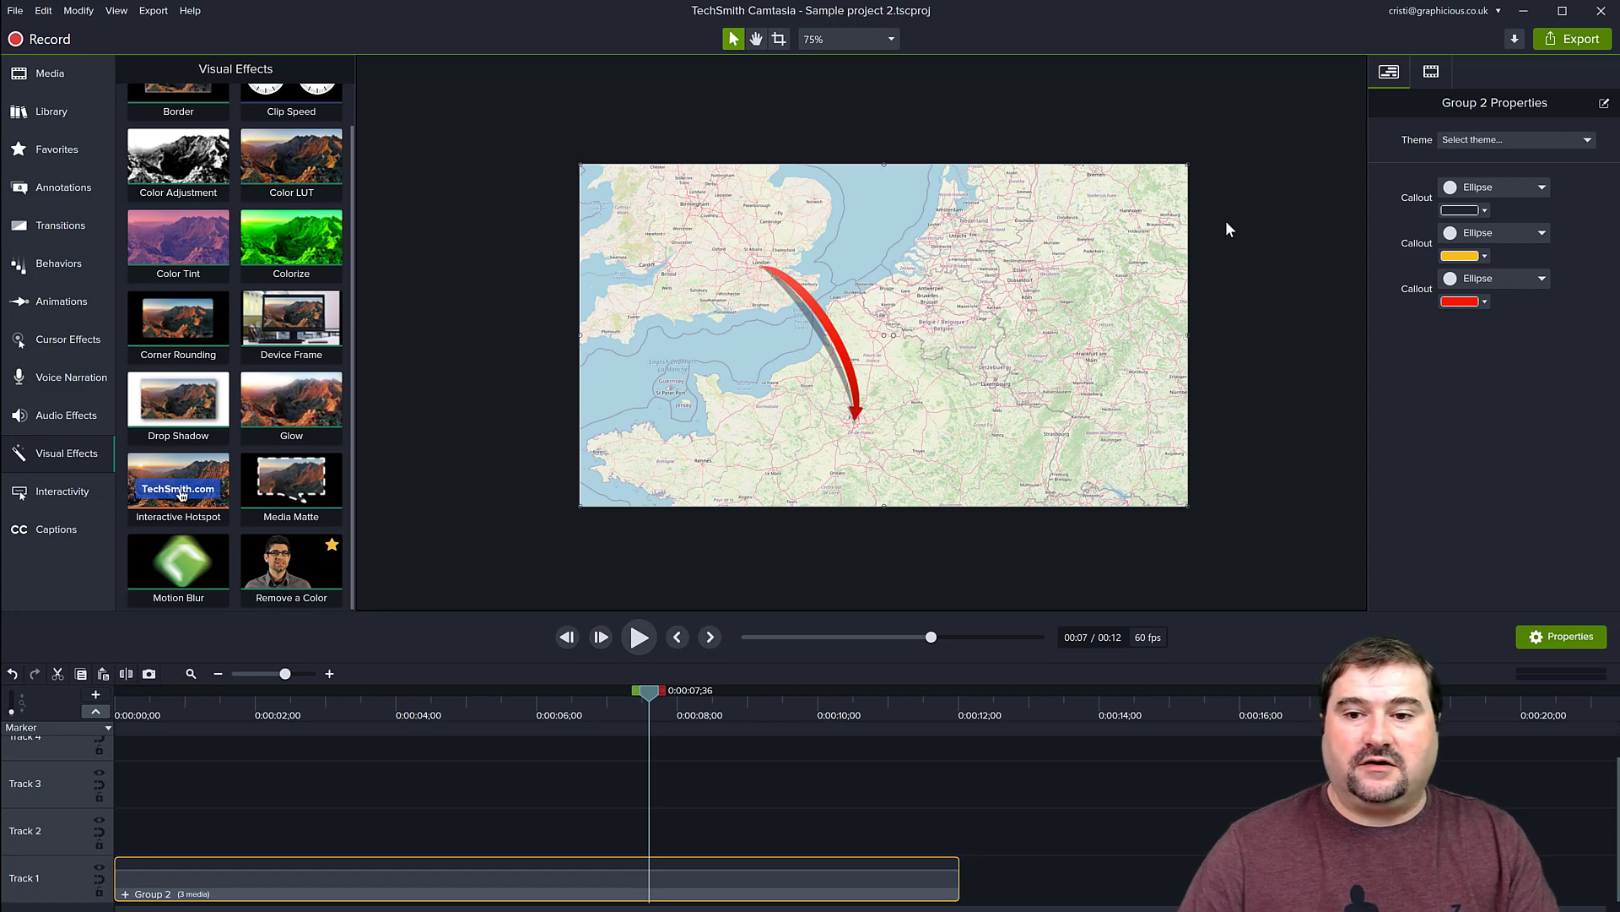
# Tilt the new map and arrow group slightly, to an X rotation of about 1.9°.
pyautogui.click(1431, 75)
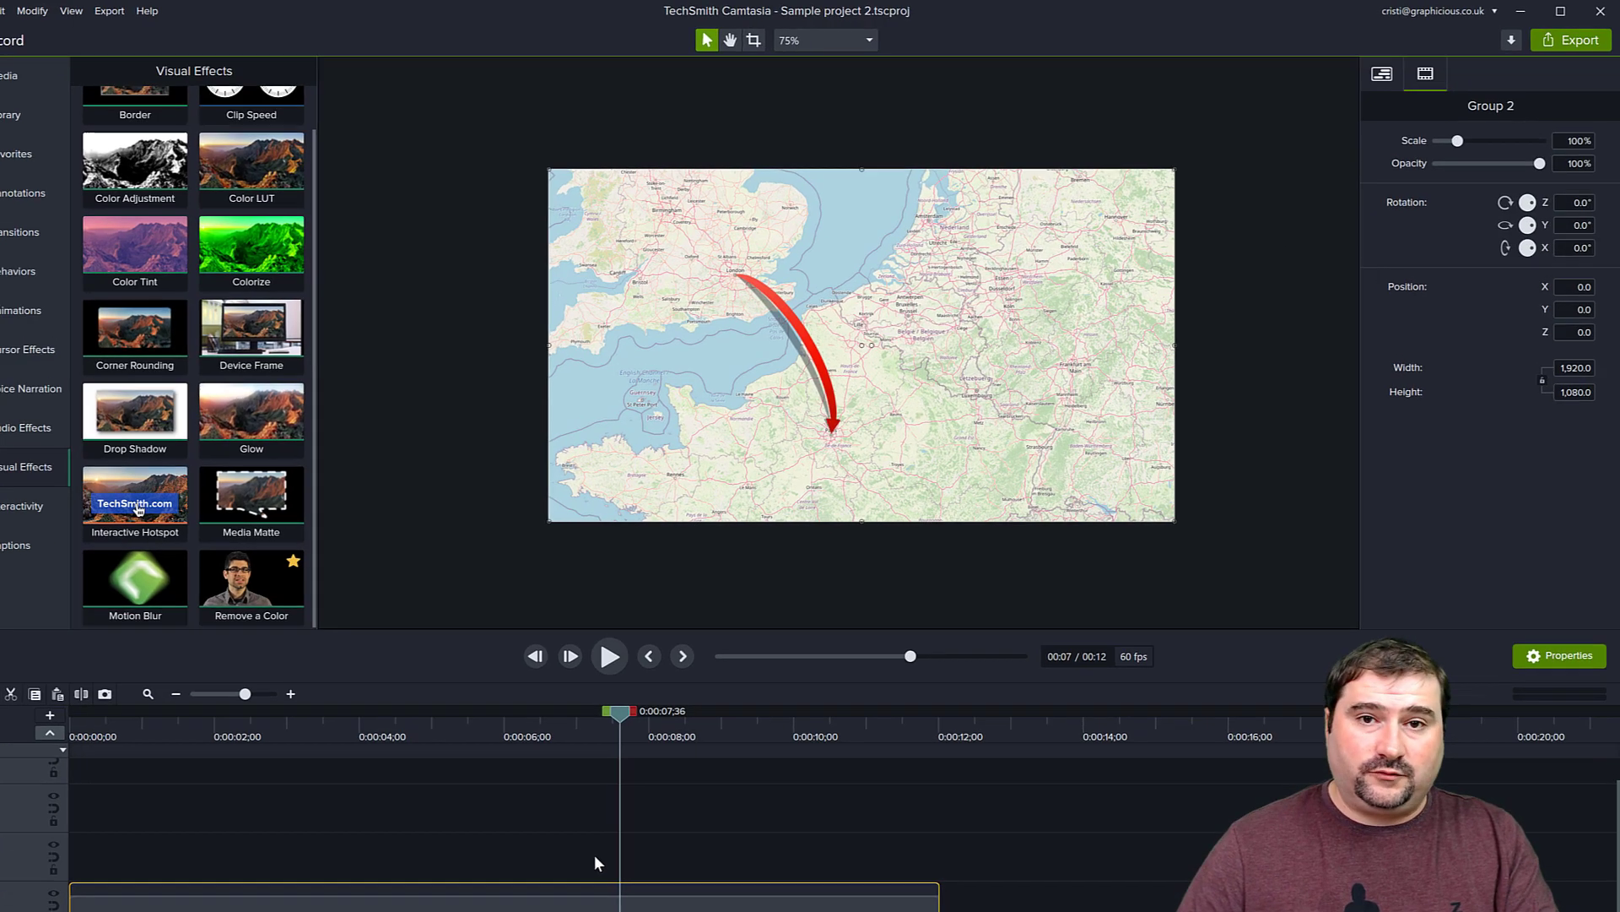
pyautogui.scroll(5, 700, 403)
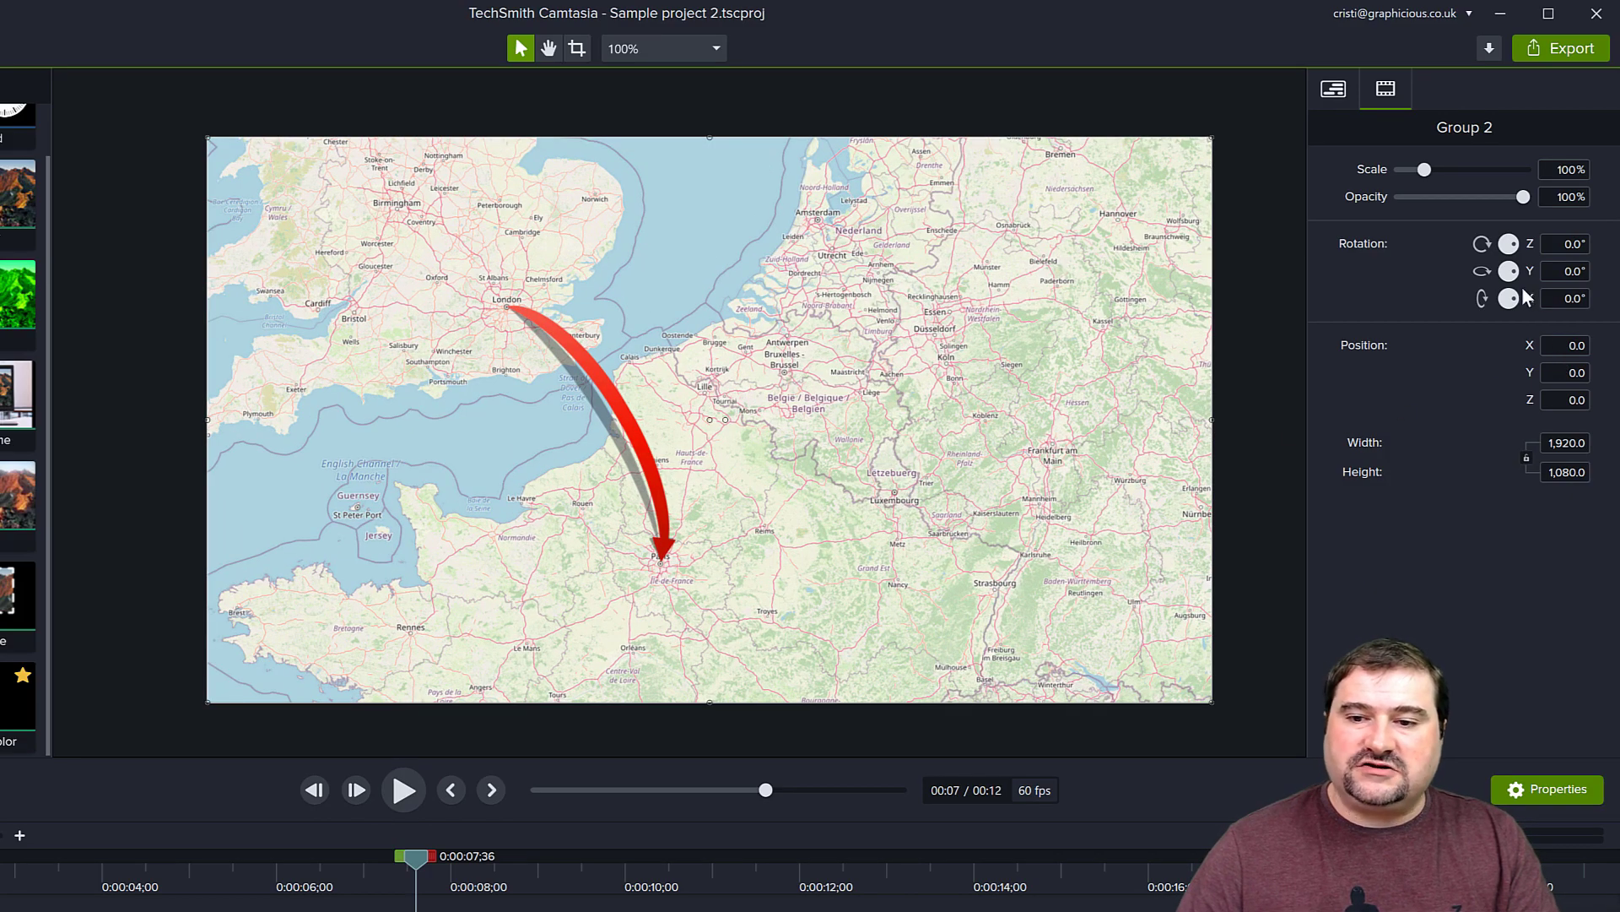
pyautogui.moveTo(1511, 299)
pyautogui.mouseDown()
pyautogui.moveTo(1516, 314)
pyautogui.moveTo(1530, 302)
pyautogui.moveTo(1514, 276)
pyautogui.mouseUp()
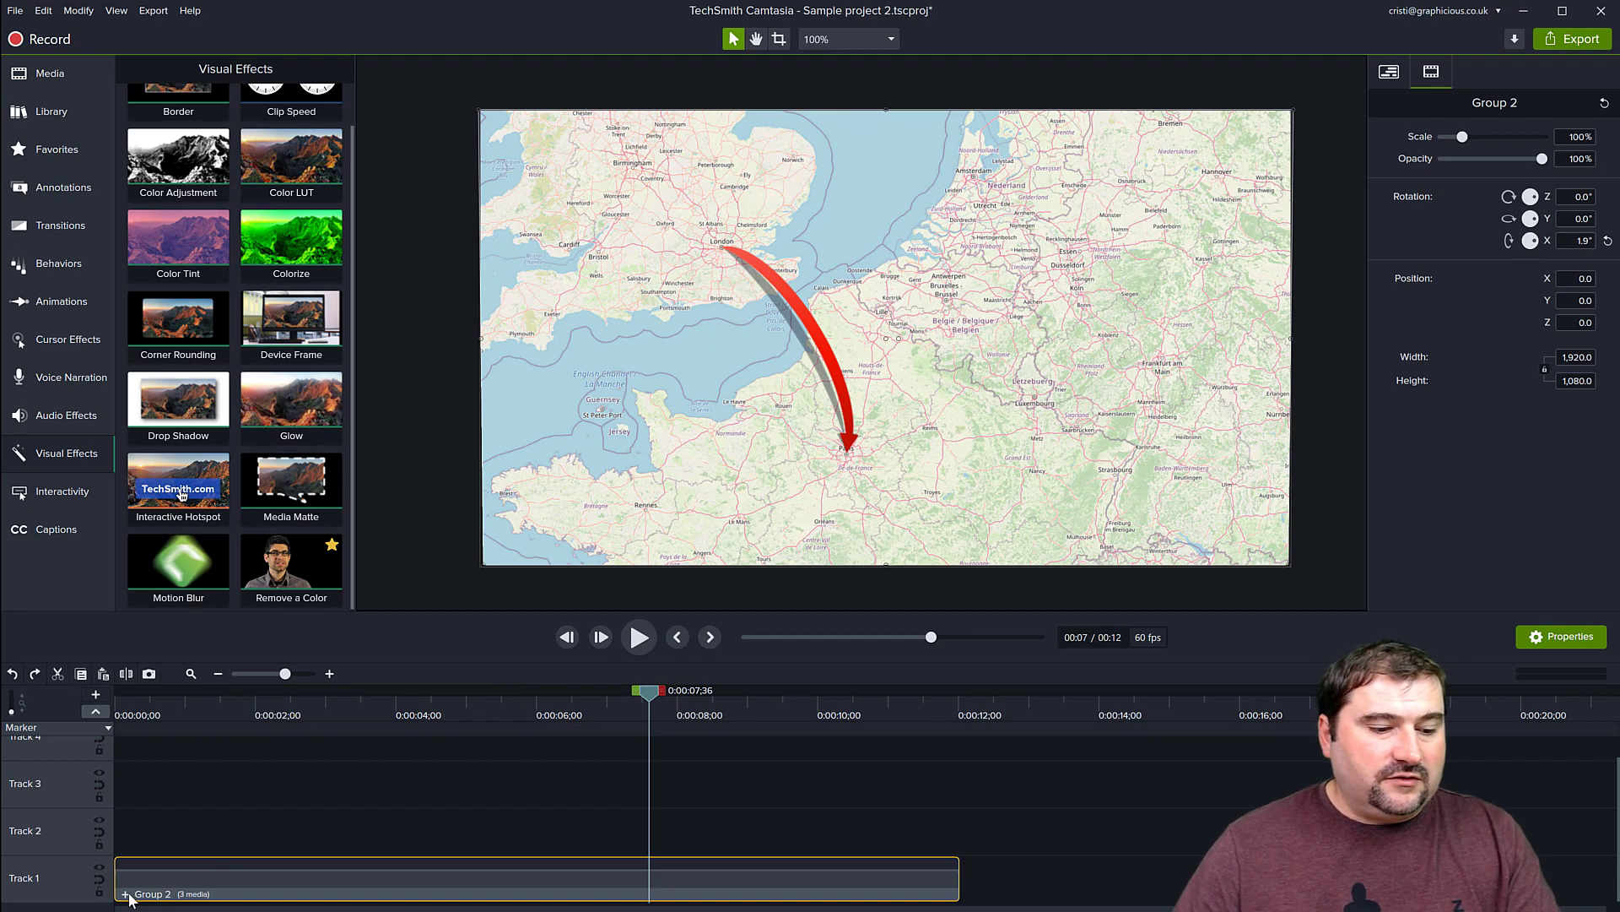
# Open the map group and its Arrow shadow group, and place the playhead where the arrow animation ends, at 0:00:07;41.
pyautogui.click(125, 894)
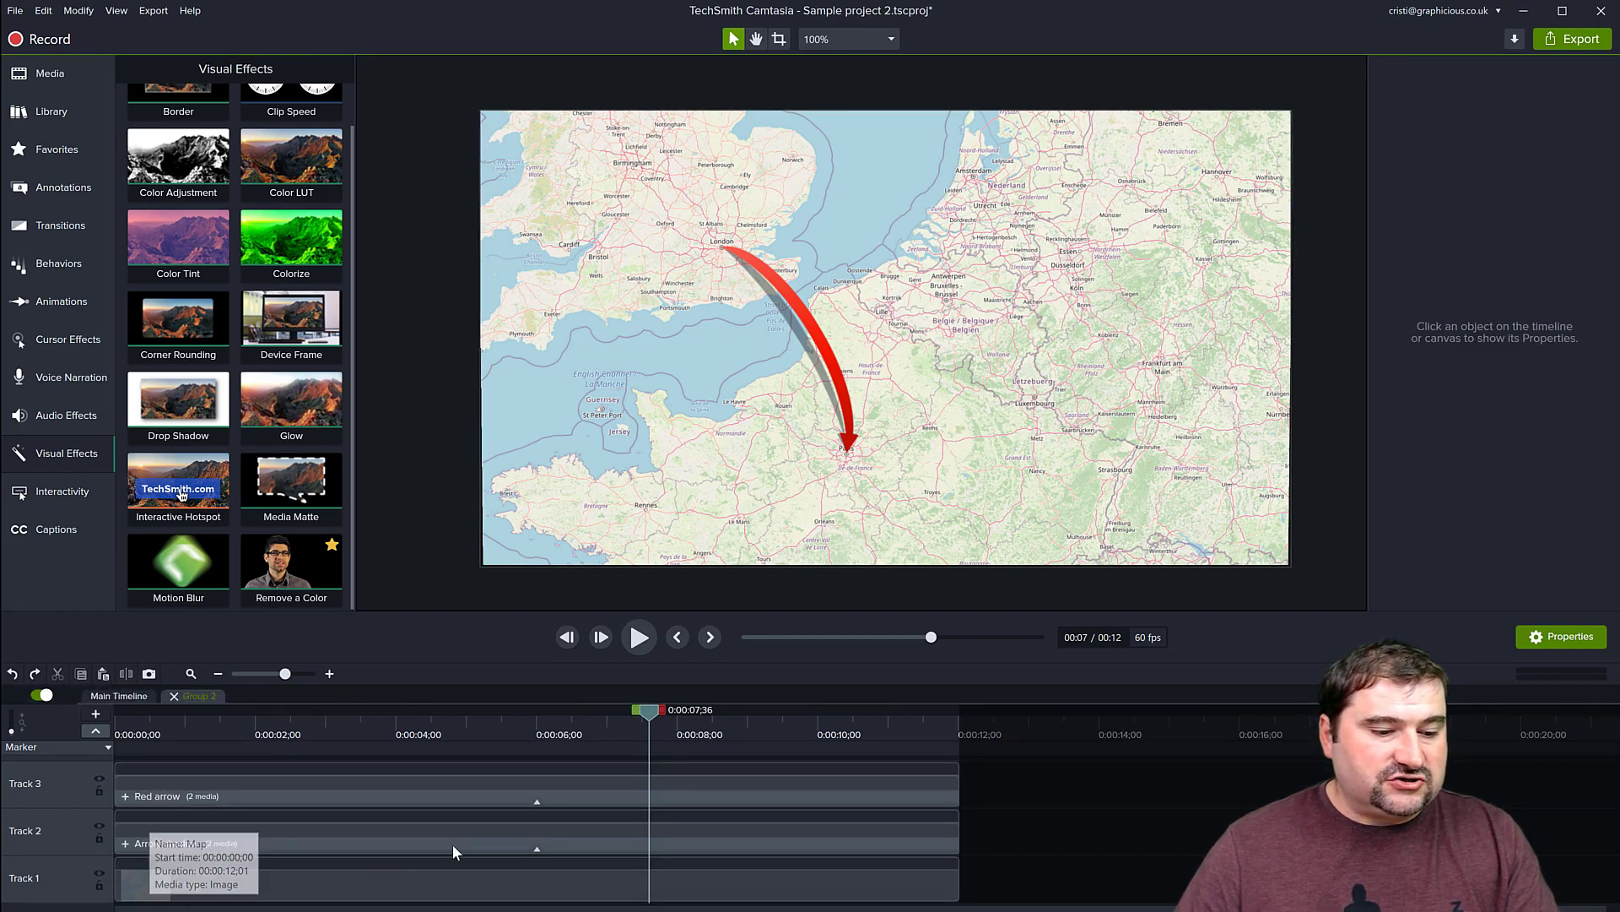
pyautogui.click(125, 844)
pyautogui.moveTo(651, 713)
pyautogui.mouseDown()
pyautogui.moveTo(186, 742)
pyautogui.moveTo(188, 716)
pyautogui.moveTo(192, 731)
pyautogui.moveTo(655, 736)
pyautogui.mouseUp()
# Return to the main timeline and add markers at the start and end of the arrow animation.
pyautogui.click(125, 696)
pyautogui.click(193, 747)
pyautogui.click(657, 748)
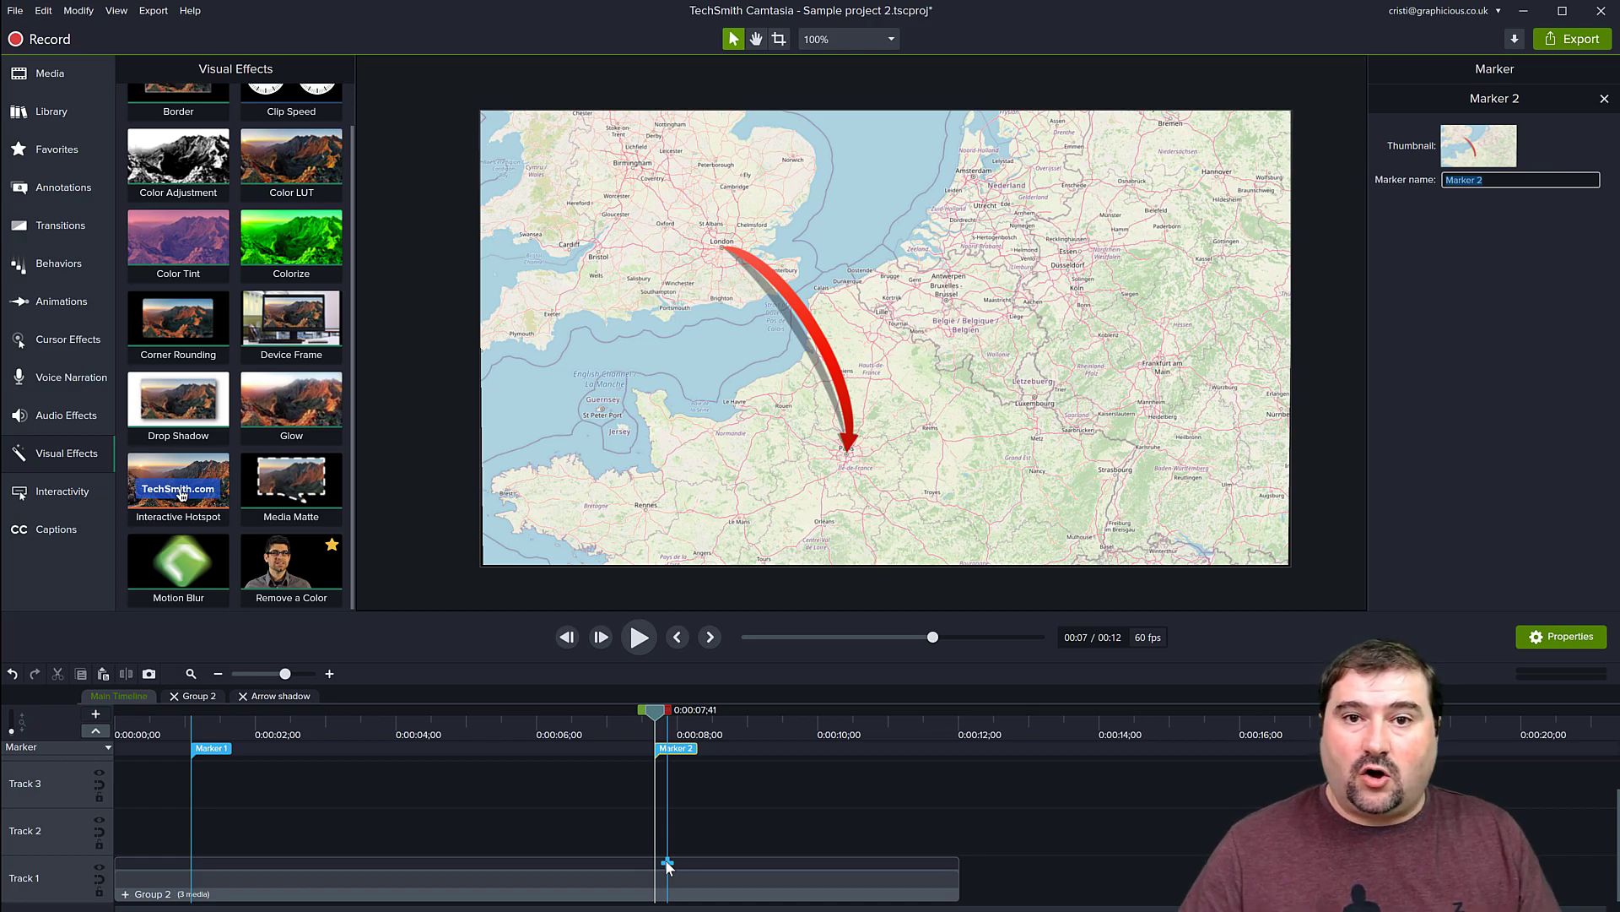
# Add an animation to the Group 2 clip and stretch it from just after Marker 1 to just before Marker 2.
pyautogui.moveTo(655, 716); pyautogui.dragTo(381, 726)
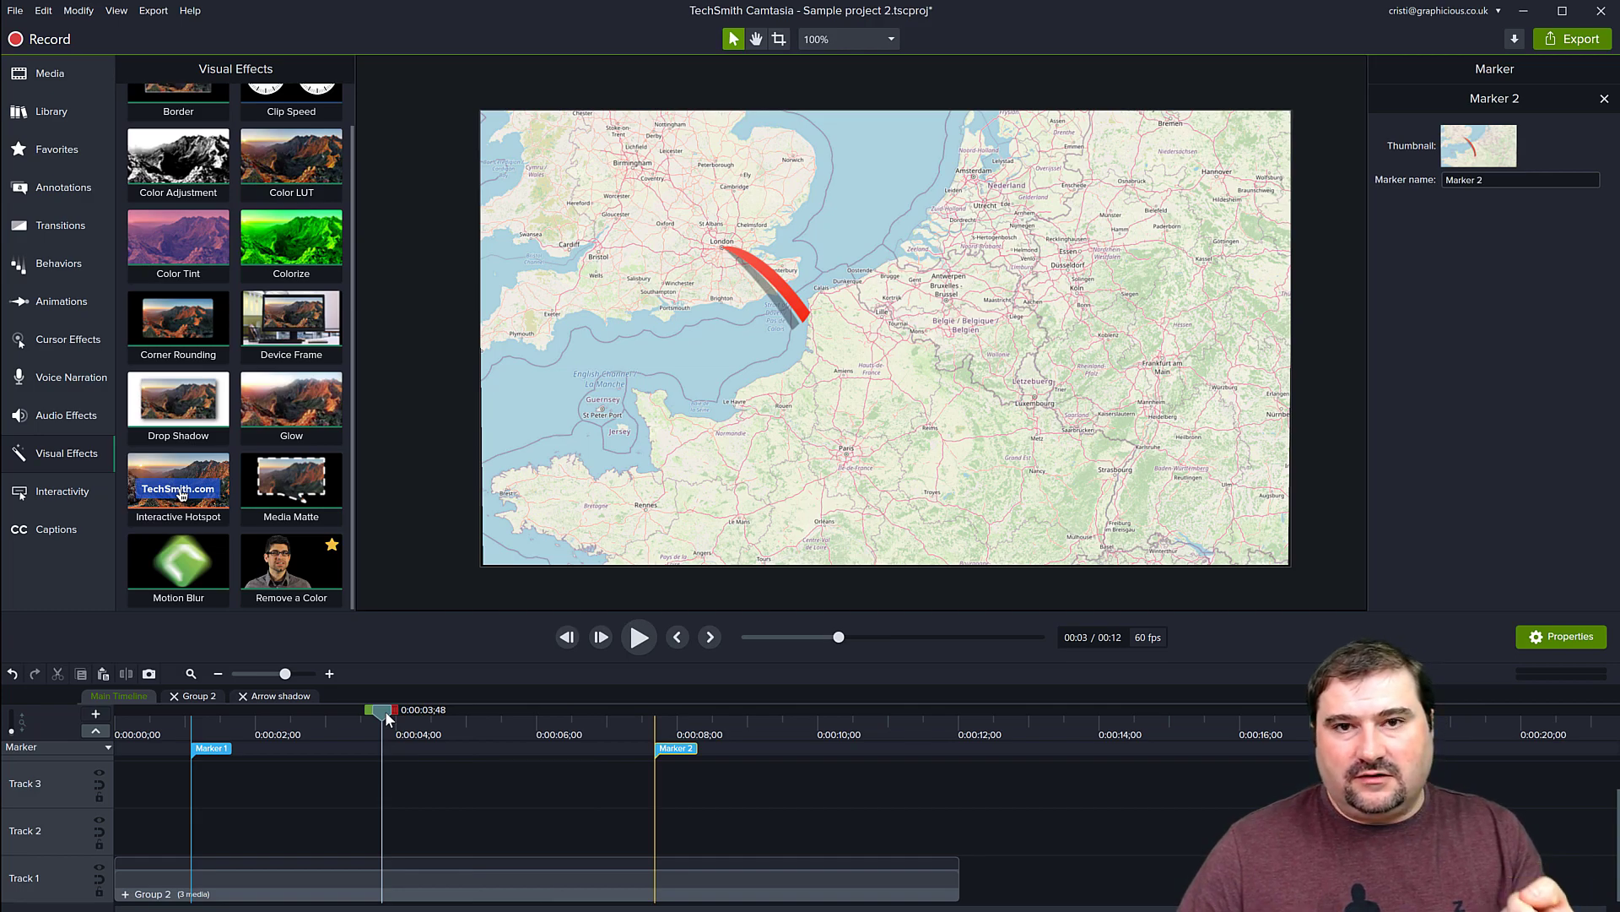
pyautogui.moveTo(388, 717); pyautogui.dragTo(595, 762)
pyautogui.click(563, 884)
pyautogui.hotkey('shift', 'a')
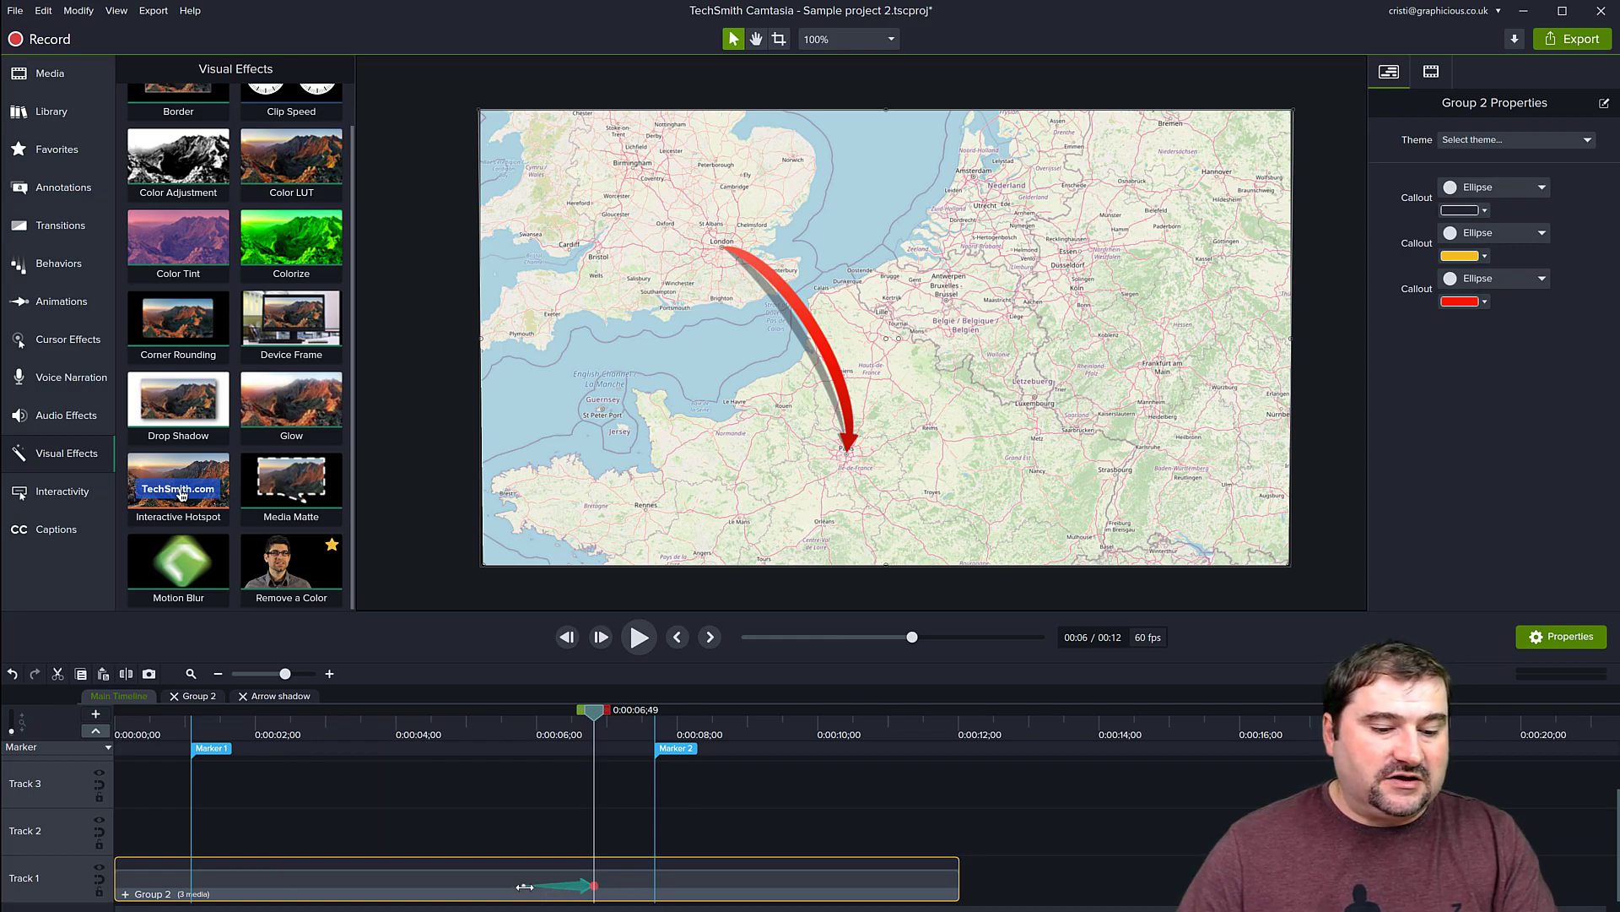
pyautogui.moveTo(595, 886); pyautogui.dragTo(643, 884)
pyautogui.moveTo(523, 884); pyautogui.dragTo(203, 887)
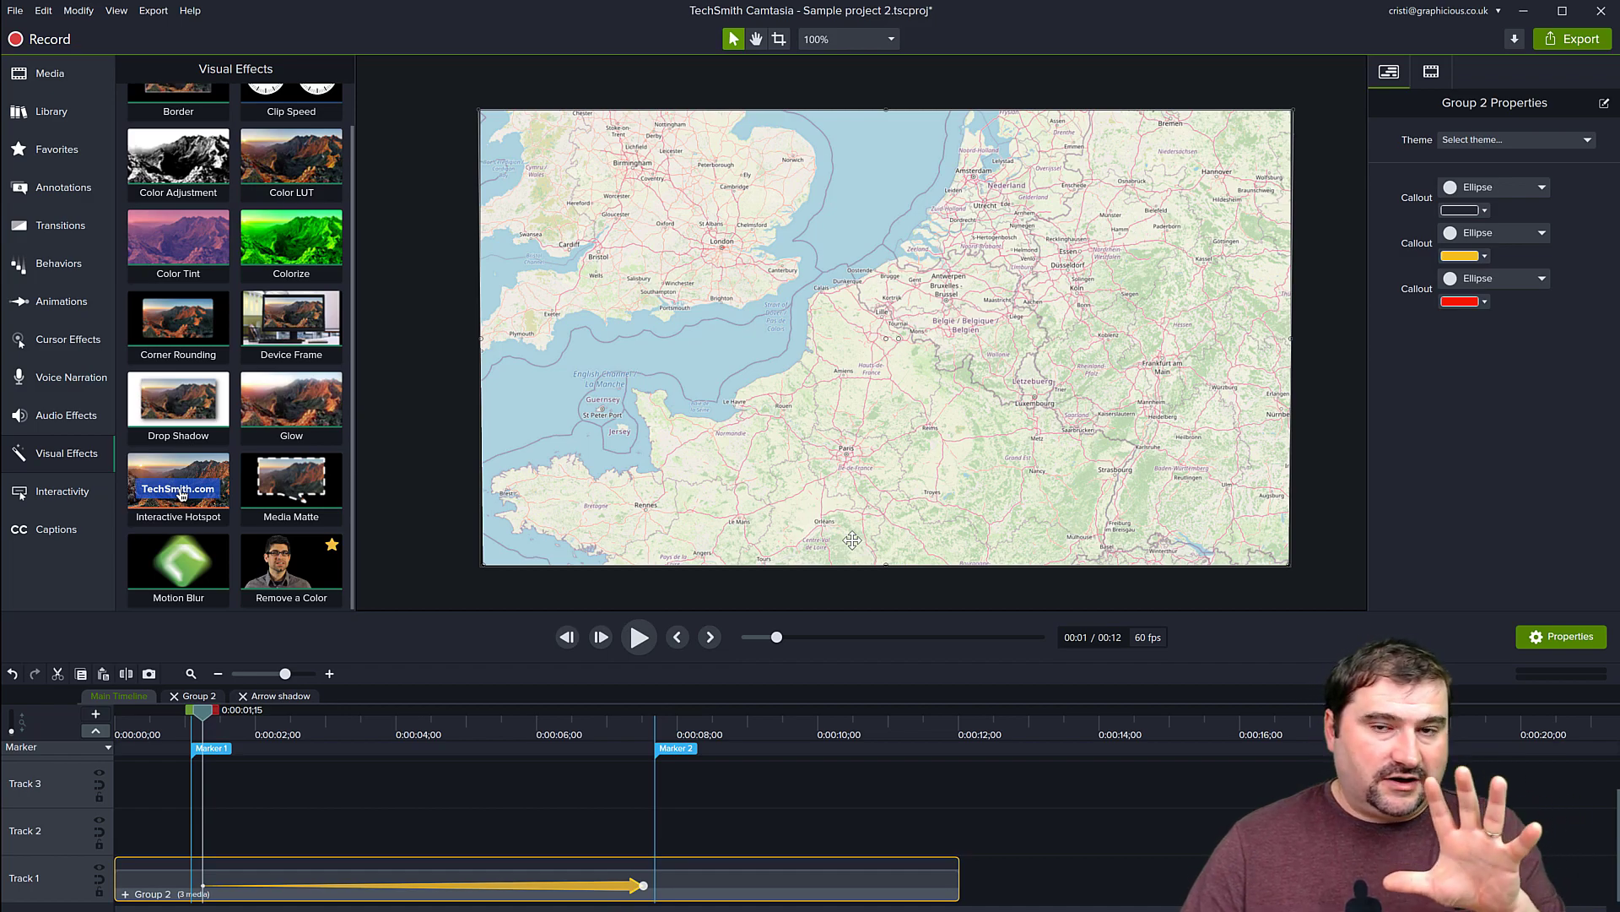
# Rotate Group 2 in 3D to about X 31.4°, Y 54.5° and Z -4.8°, and scale it up to about 197.3%.
pyautogui.click(1428, 76)
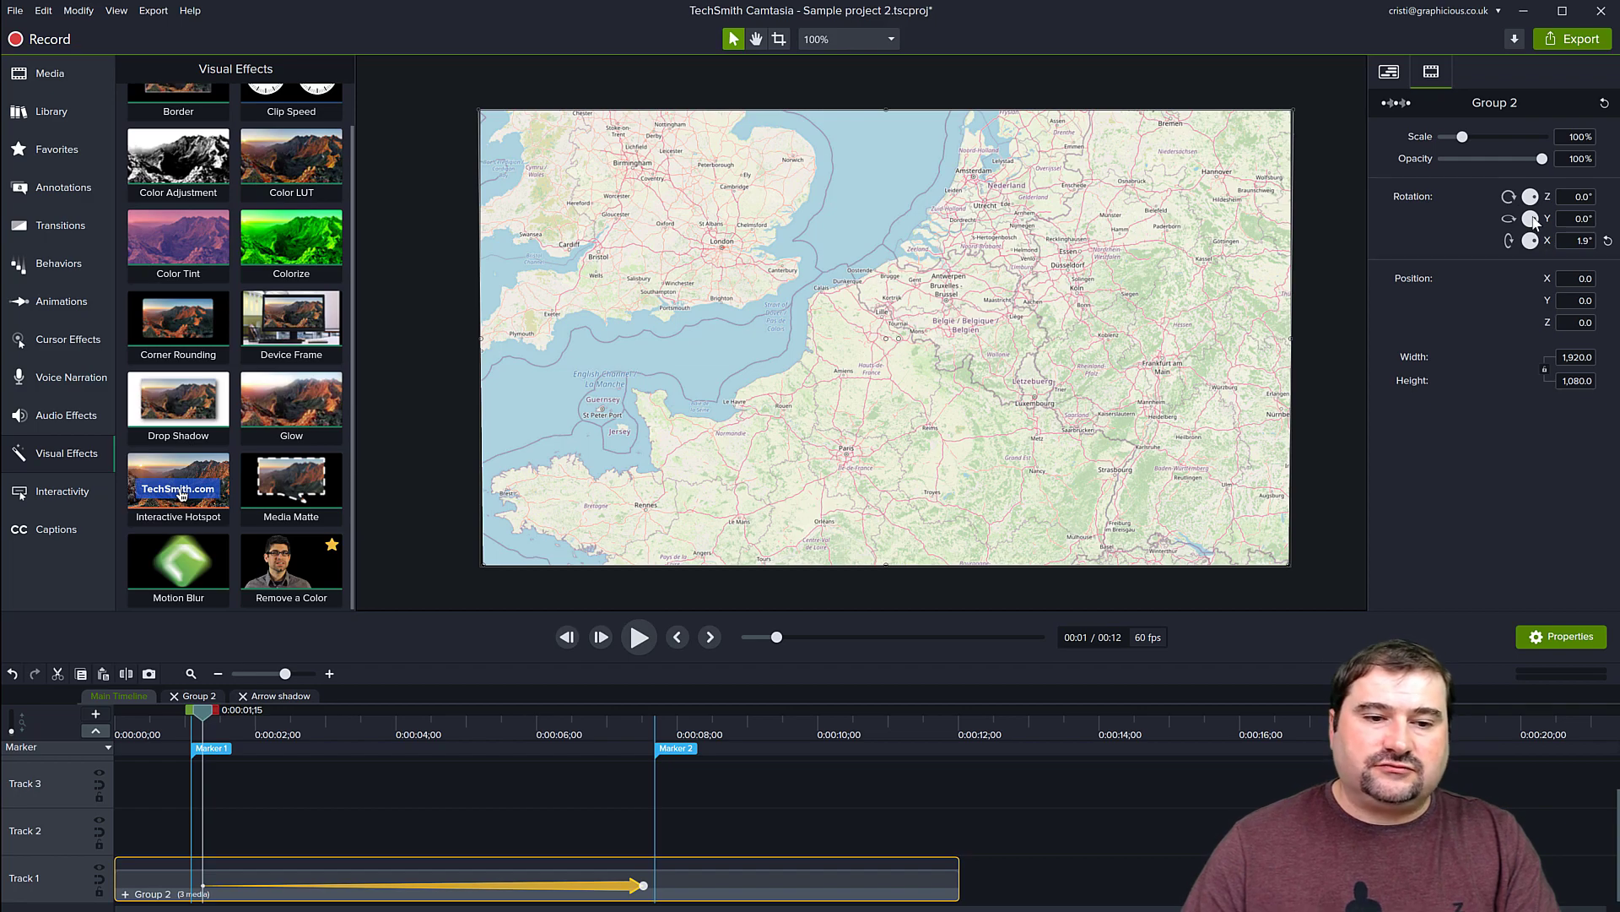
pyautogui.moveTo(1534, 221); pyautogui.dragTo(1535, 221)
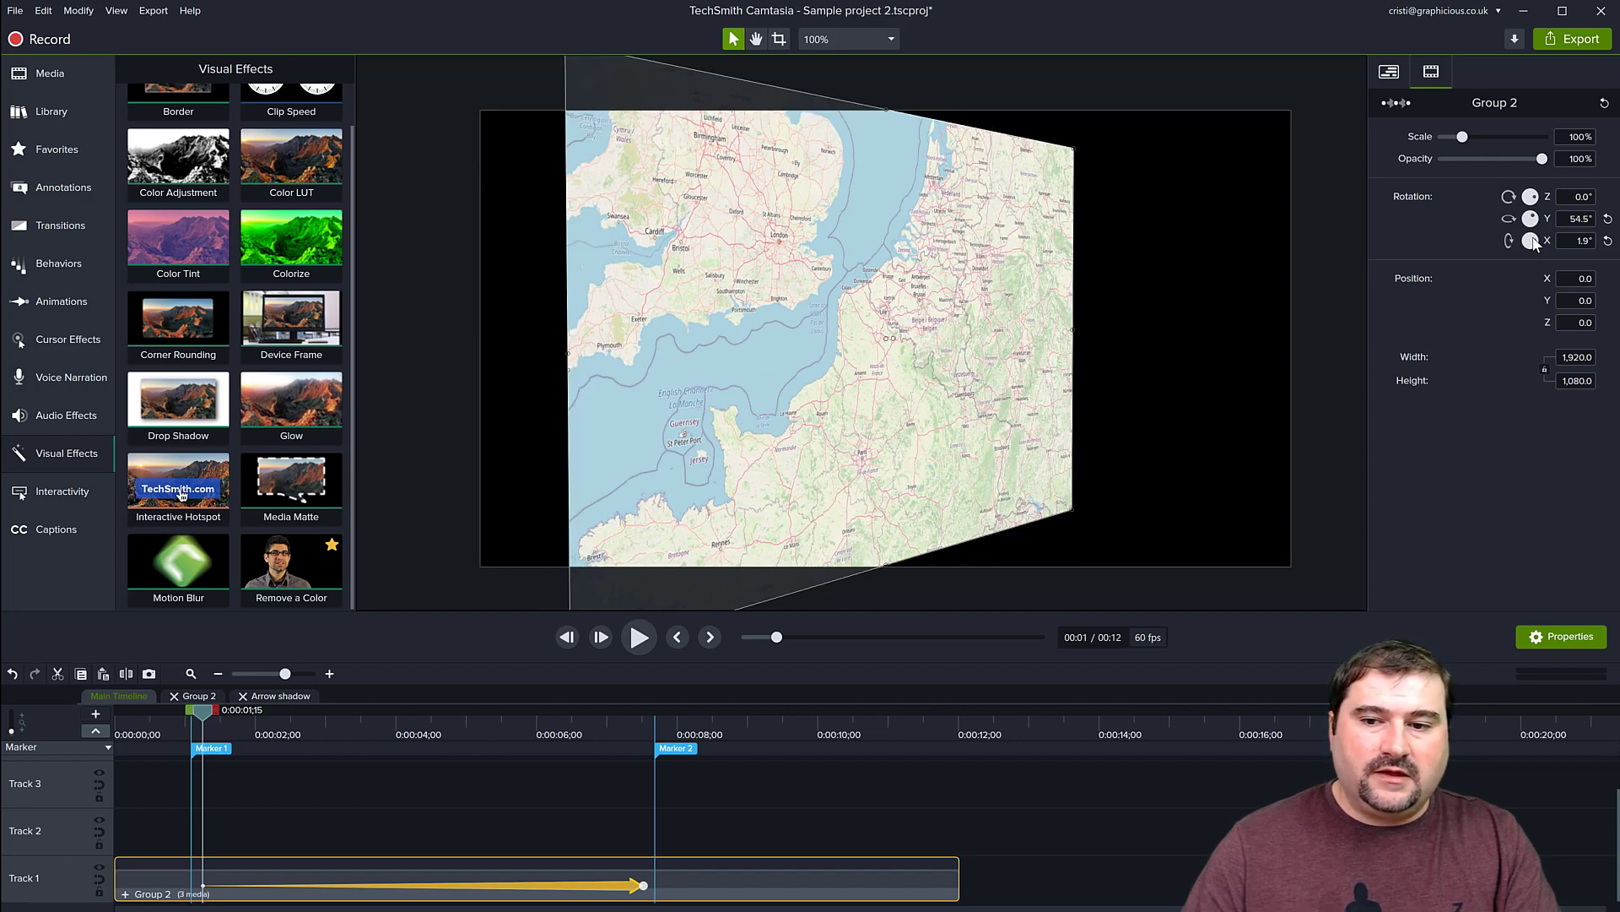
pyautogui.moveTo(1534, 245); pyautogui.dragTo(1538, 203)
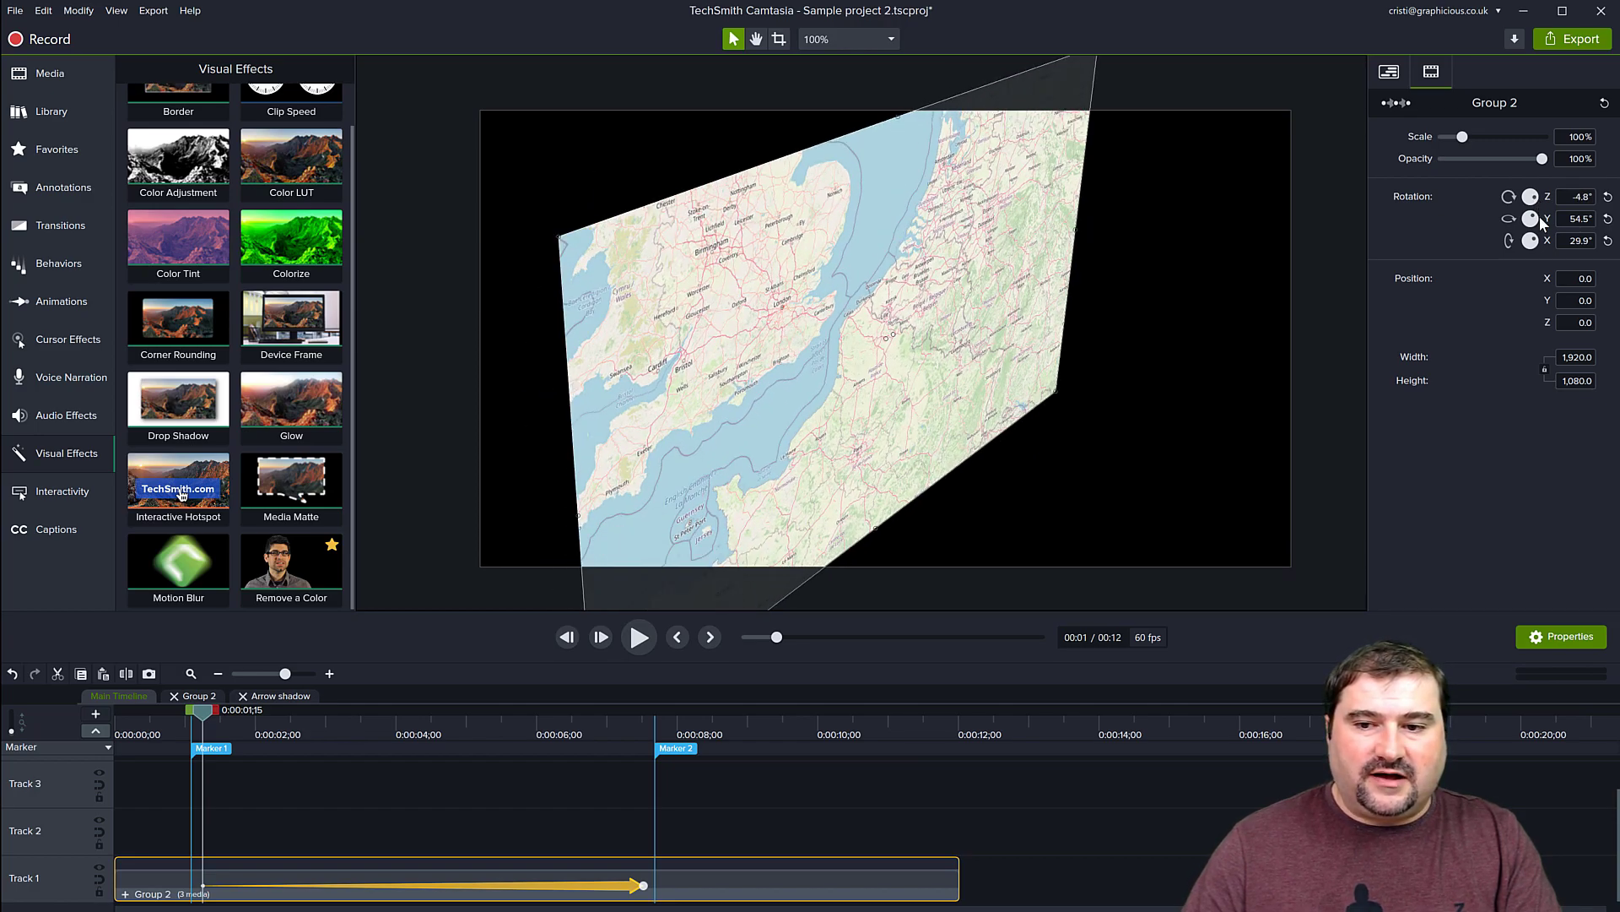
pyautogui.moveTo(1540, 242); pyautogui.dragTo(1541, 242)
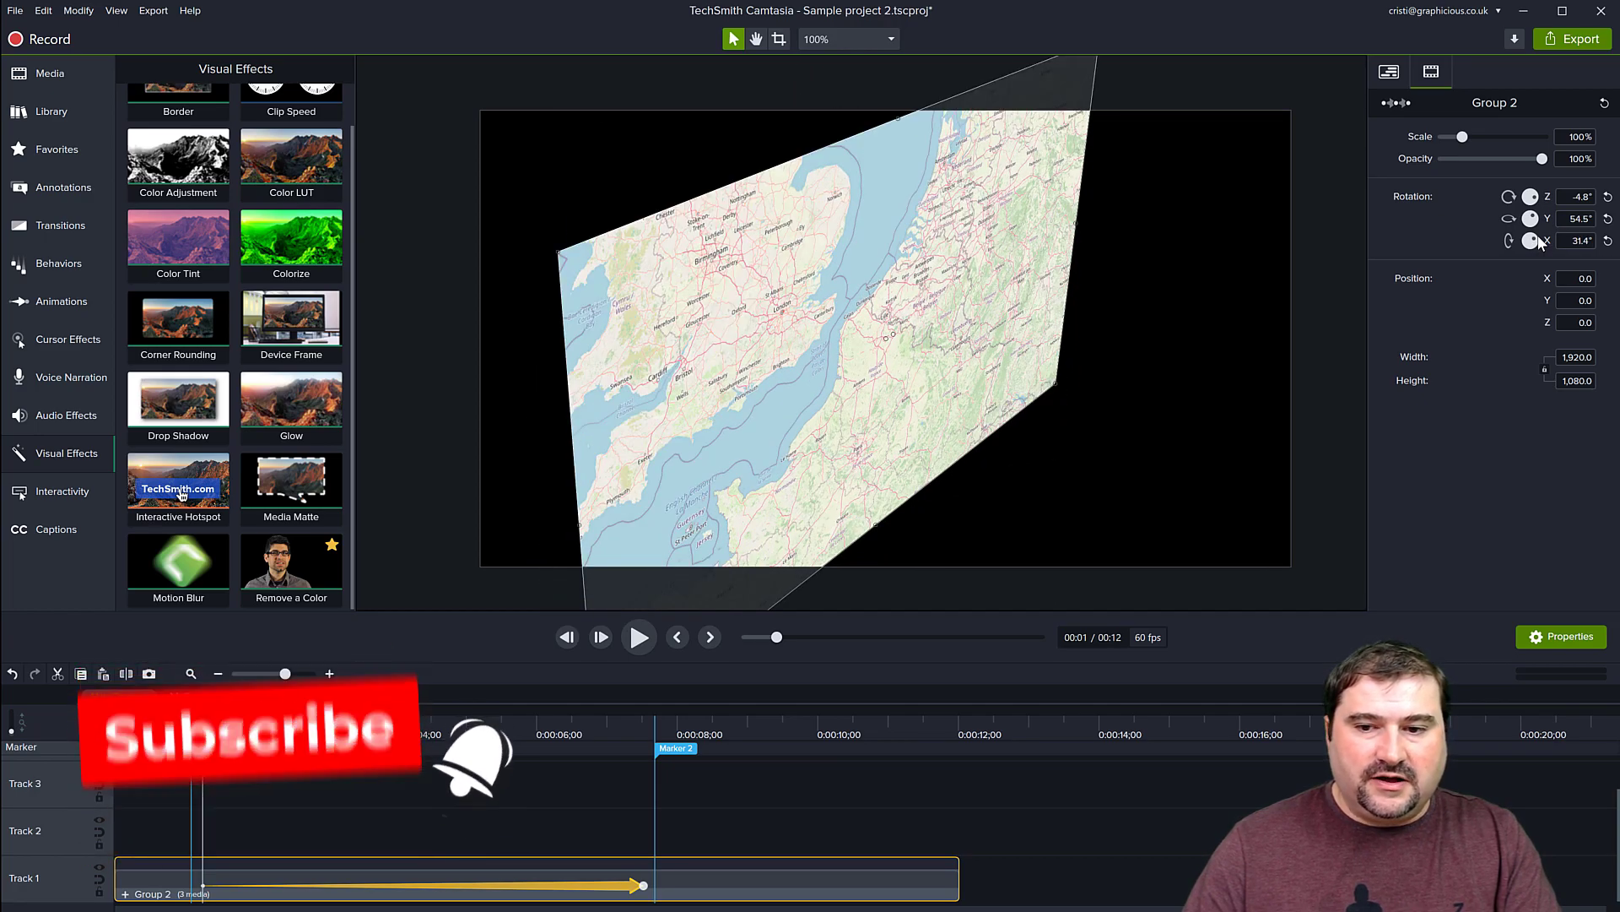
pyautogui.moveTo(1455, 139); pyautogui.dragTo(1480, 139)
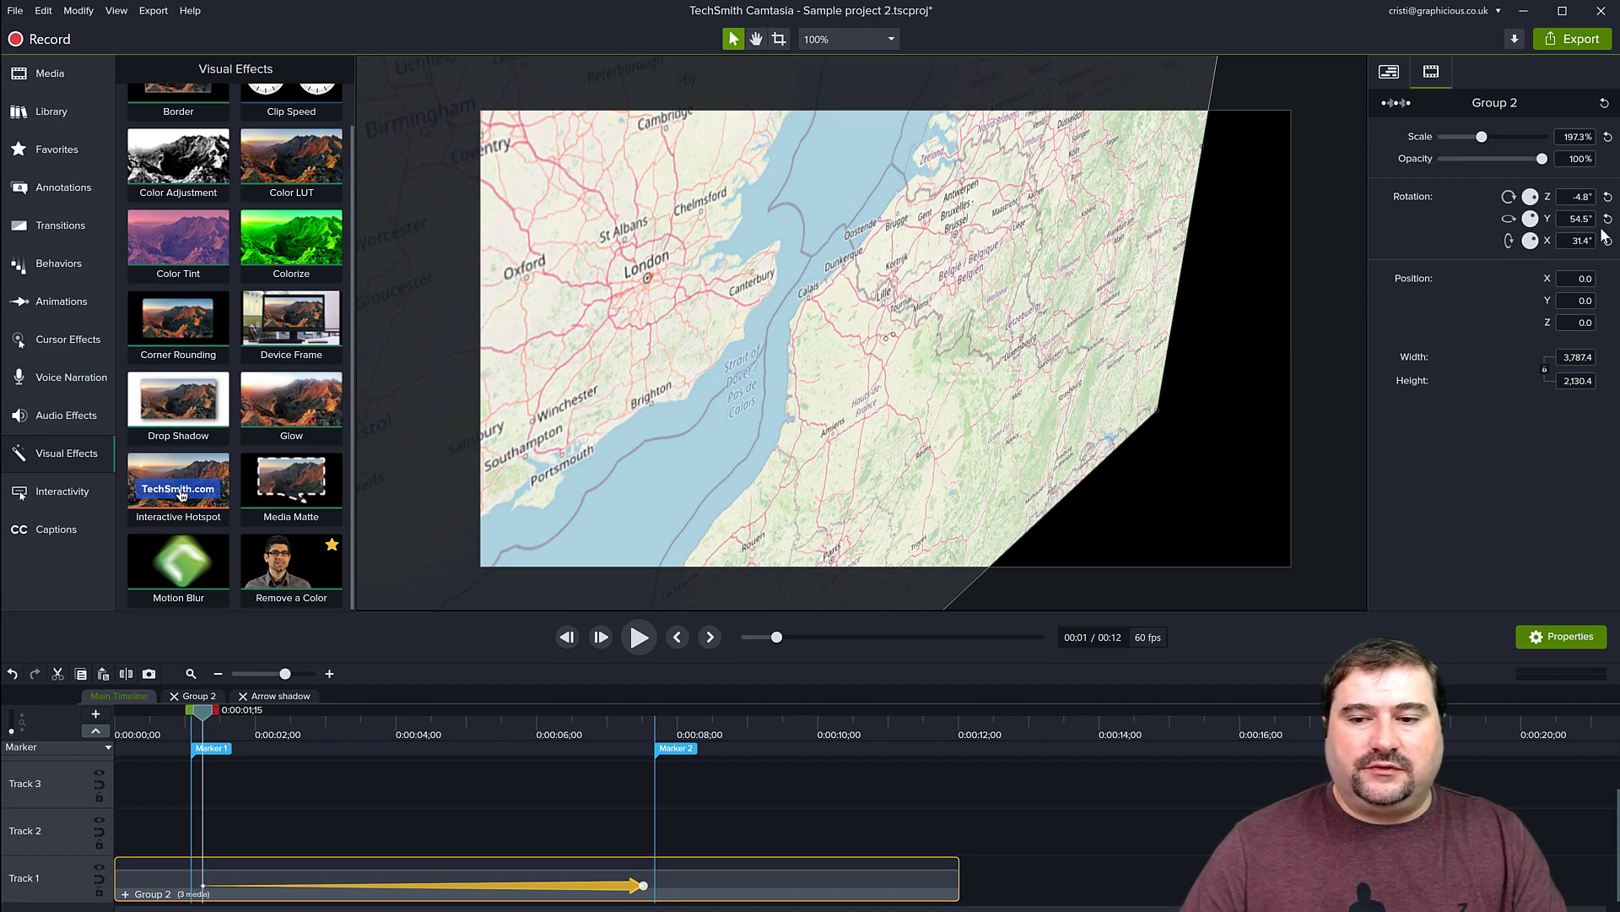
# Fine-tune Group 2's rotation to Y 56.6°, X 33.7° and Z -9.7°.
pyautogui.moveTo(1530, 219); pyautogui.dragTo(1534, 219)
pyautogui.press('Up')
pyautogui.press('Up')
pyautogui.press('Up')
pyautogui.press('Up')
pyautogui.press('Up')
pyautogui.press('Up')
pyautogui.press('Up')
pyautogui.press('Up')
pyautogui.press('Up')
pyautogui.press('Up')
pyautogui.press('Up')
pyautogui.press('Up')
pyautogui.press('Up')
pyautogui.press('Up')
pyautogui.press('Up')
pyautogui.press('Up')
pyautogui.press('Up')
pyautogui.press('Up')
pyautogui.press('Up')
pyautogui.press('Up')
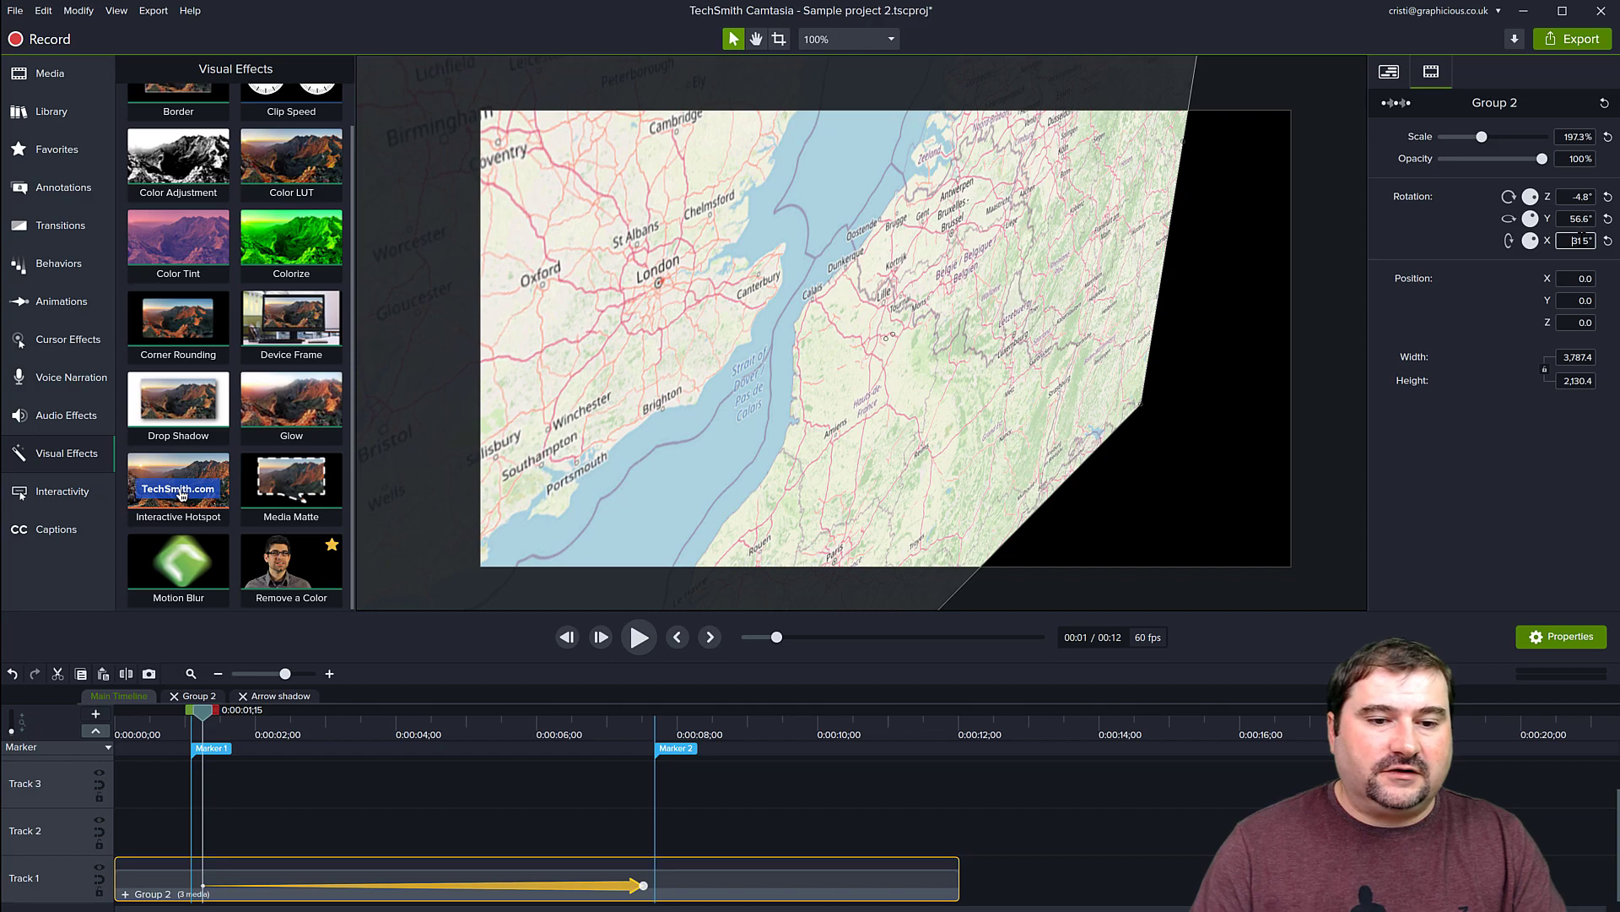
pyautogui.press('Up')
pyautogui.press('Up')
pyautogui.press('Up')
pyautogui.press('Up')
pyautogui.press('Up')
pyautogui.press('Up')
pyautogui.press('Up')
pyautogui.press('Up')
pyautogui.press('Up')
pyautogui.press('Up')
pyautogui.press('Up')
pyautogui.press('Up')
pyautogui.press('Up')
pyautogui.press('Up')
pyautogui.press('Up')
pyautogui.press('Up')
pyautogui.press('Up')
pyautogui.press('Up')
pyautogui.press('Up')
pyautogui.press('Up')
pyautogui.press('Up')
pyautogui.press('Up')
pyautogui.press('Up')
pyautogui.press('Up')
pyautogui.press('Up')
pyautogui.press('Up')
pyautogui.press('Up')
pyautogui.press('Up')
pyautogui.press('Up')
pyautogui.press('Up')
pyautogui.press('Up')
pyautogui.press('Up')
pyautogui.press('Up')
pyautogui.press('Up')
pyautogui.press('Up')
pyautogui.press('Up')
pyautogui.press('Up')
pyautogui.press('Up')
pyautogui.press('Up')
pyautogui.press('Up')
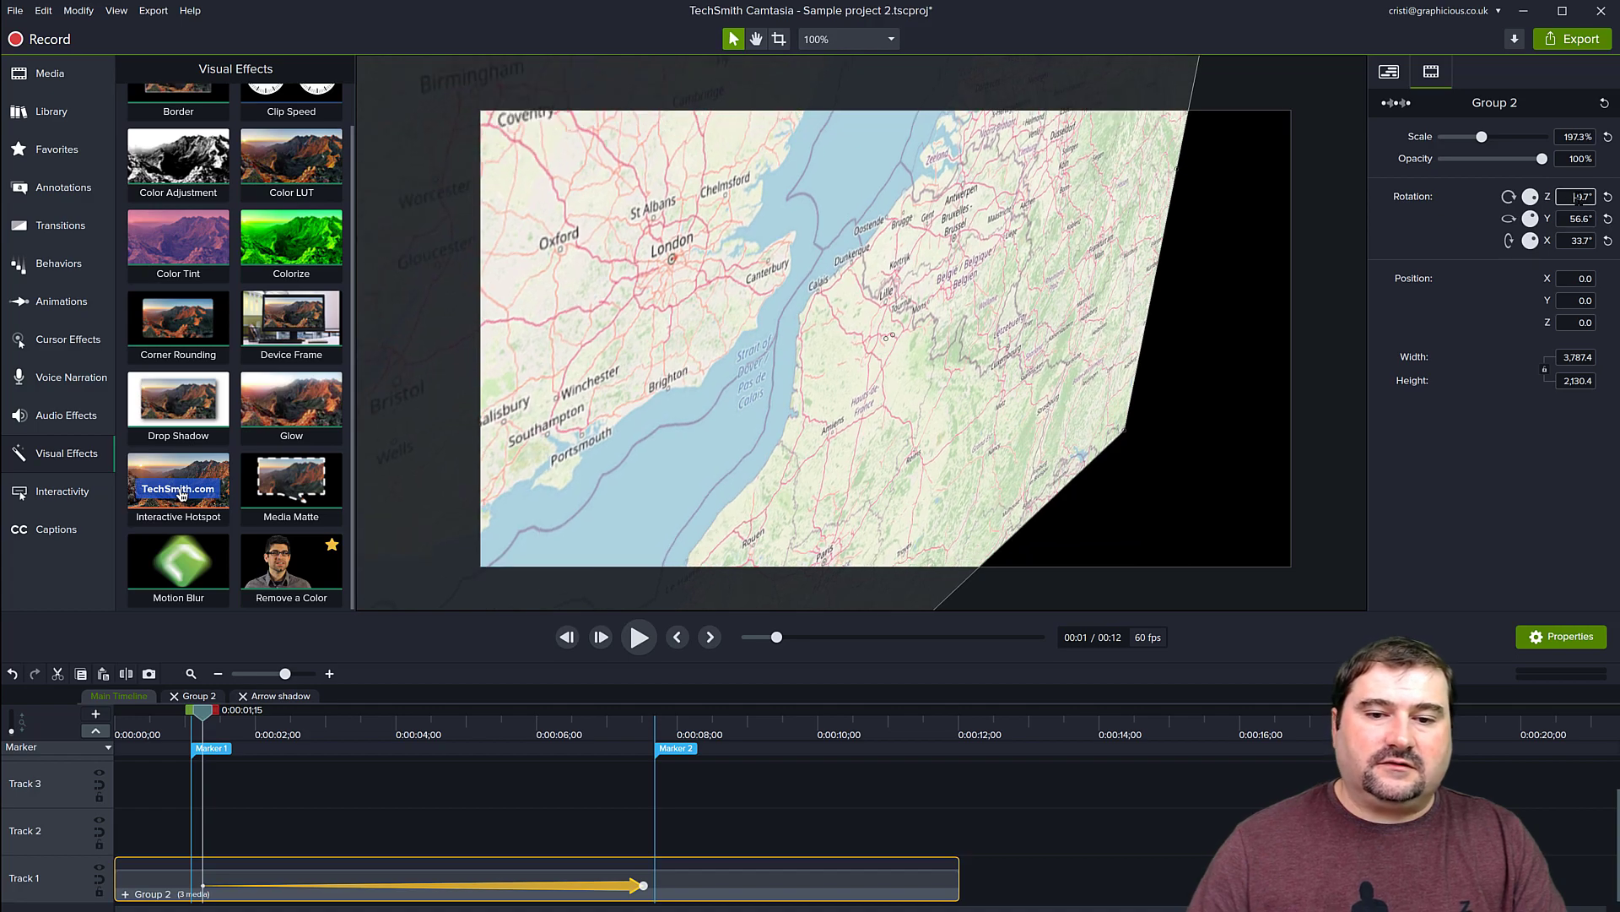
# Reduce Group 2's Y rotation to 40.6° so the map fills more of the canvas.
pyautogui.press('Down')
pyautogui.press('Down')
pyautogui.press('Down')
pyautogui.press('Down')
pyautogui.press('Down')
pyautogui.press('Down')
pyautogui.press('Down')
pyautogui.press('Down')
pyautogui.press('Down')
pyautogui.press('Down')
pyautogui.press('Down')
pyautogui.press('Down')
pyautogui.press('Down')
pyautogui.press('Down')
pyautogui.press('Down')
pyautogui.press('Down')
pyautogui.press('Down')
pyautogui.press('Down')
pyautogui.press('Down')
pyautogui.press('Down')
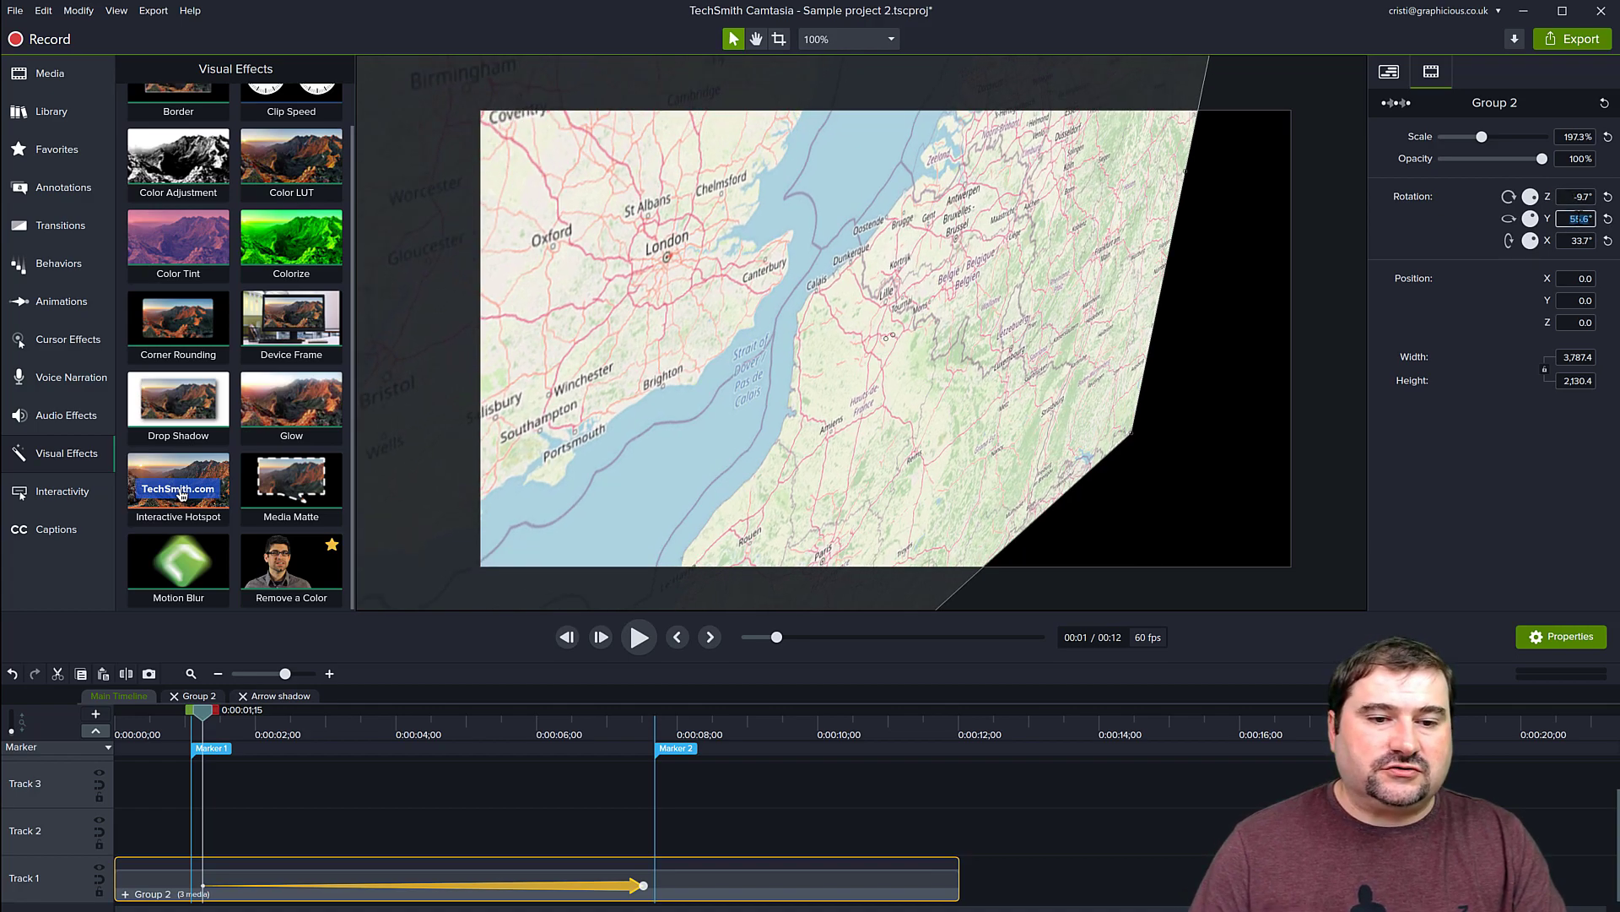
pyautogui.press('Down')
pyautogui.press('Down')
pyautogui.press('Down')
pyautogui.press('Down')
pyautogui.press('Down')
pyautogui.press('Down')
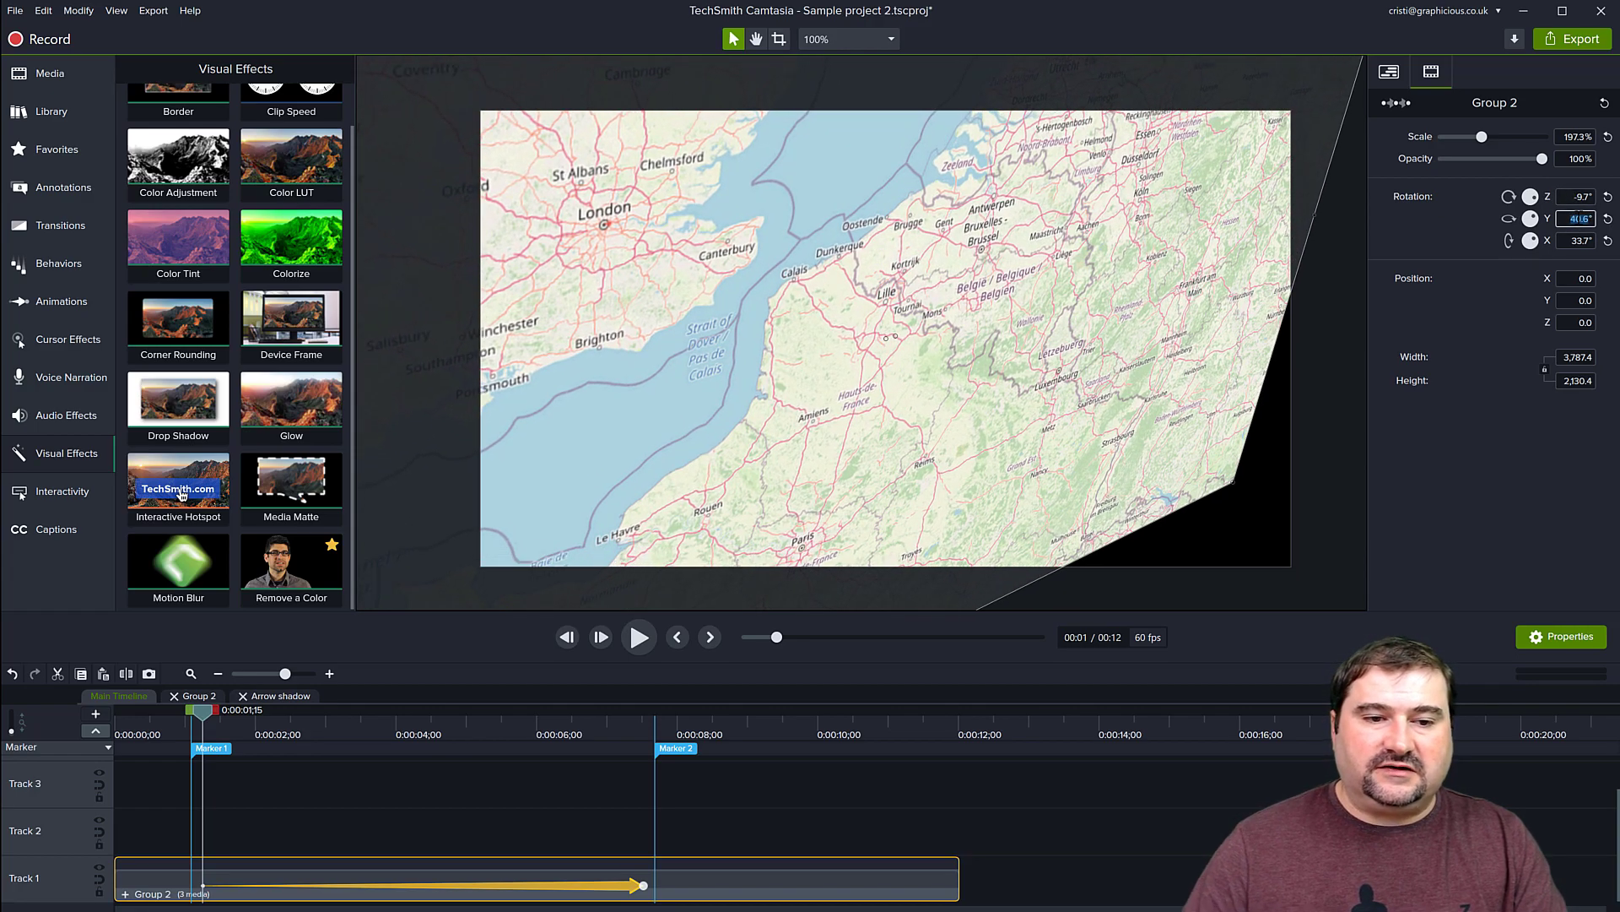
# Set Group 2's X rotation to 20.7° and move it on the canvas to about X 165.4, Y -226.6, Z -237.2.
pyautogui.press('Up')
pyautogui.press('Up')
pyautogui.press('Up')
pyautogui.press('Up')
pyautogui.press('Up')
pyautogui.press('Up')
pyautogui.press('Up')
pyautogui.press('Up')
pyautogui.press('Up')
pyautogui.press('Up')
pyautogui.press('Up')
pyautogui.press('Up')
pyautogui.press('Up')
pyautogui.press('Up')
pyautogui.press('Up')
pyautogui.press('Up')
pyautogui.press('Up')
pyautogui.press('Up')
pyautogui.press('Up')
pyautogui.press('Up')
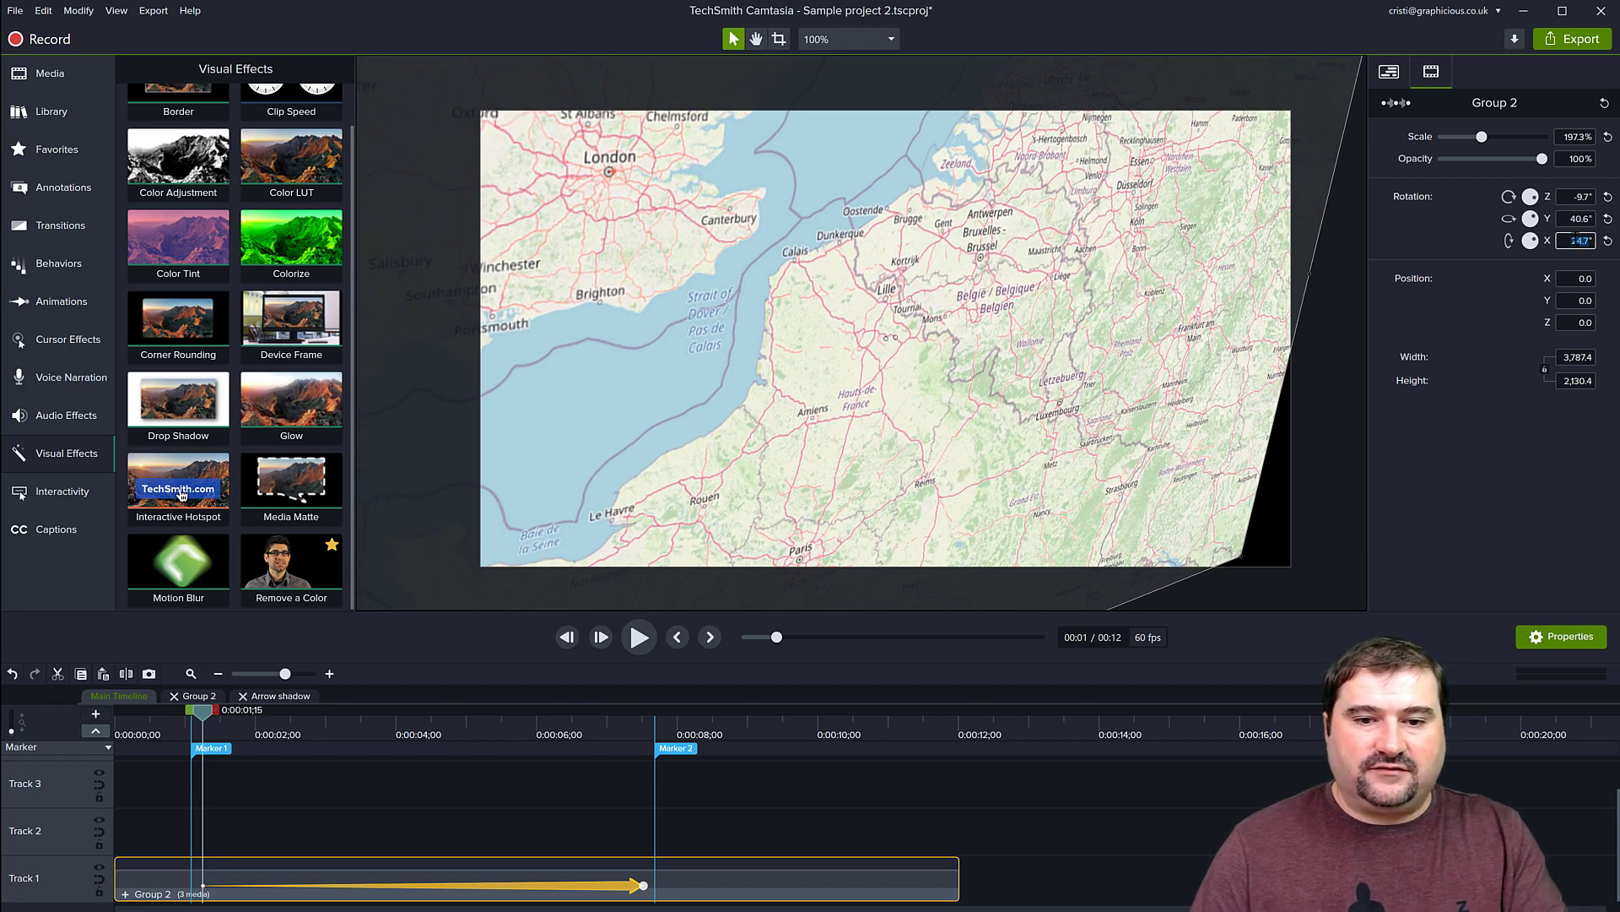
pyautogui.press('Down')
pyautogui.press('Down')
pyautogui.press('Down')
pyautogui.press('Down')
pyautogui.press('Down')
pyautogui.press('Down')
pyautogui.press('Down')
pyautogui.press('Down')
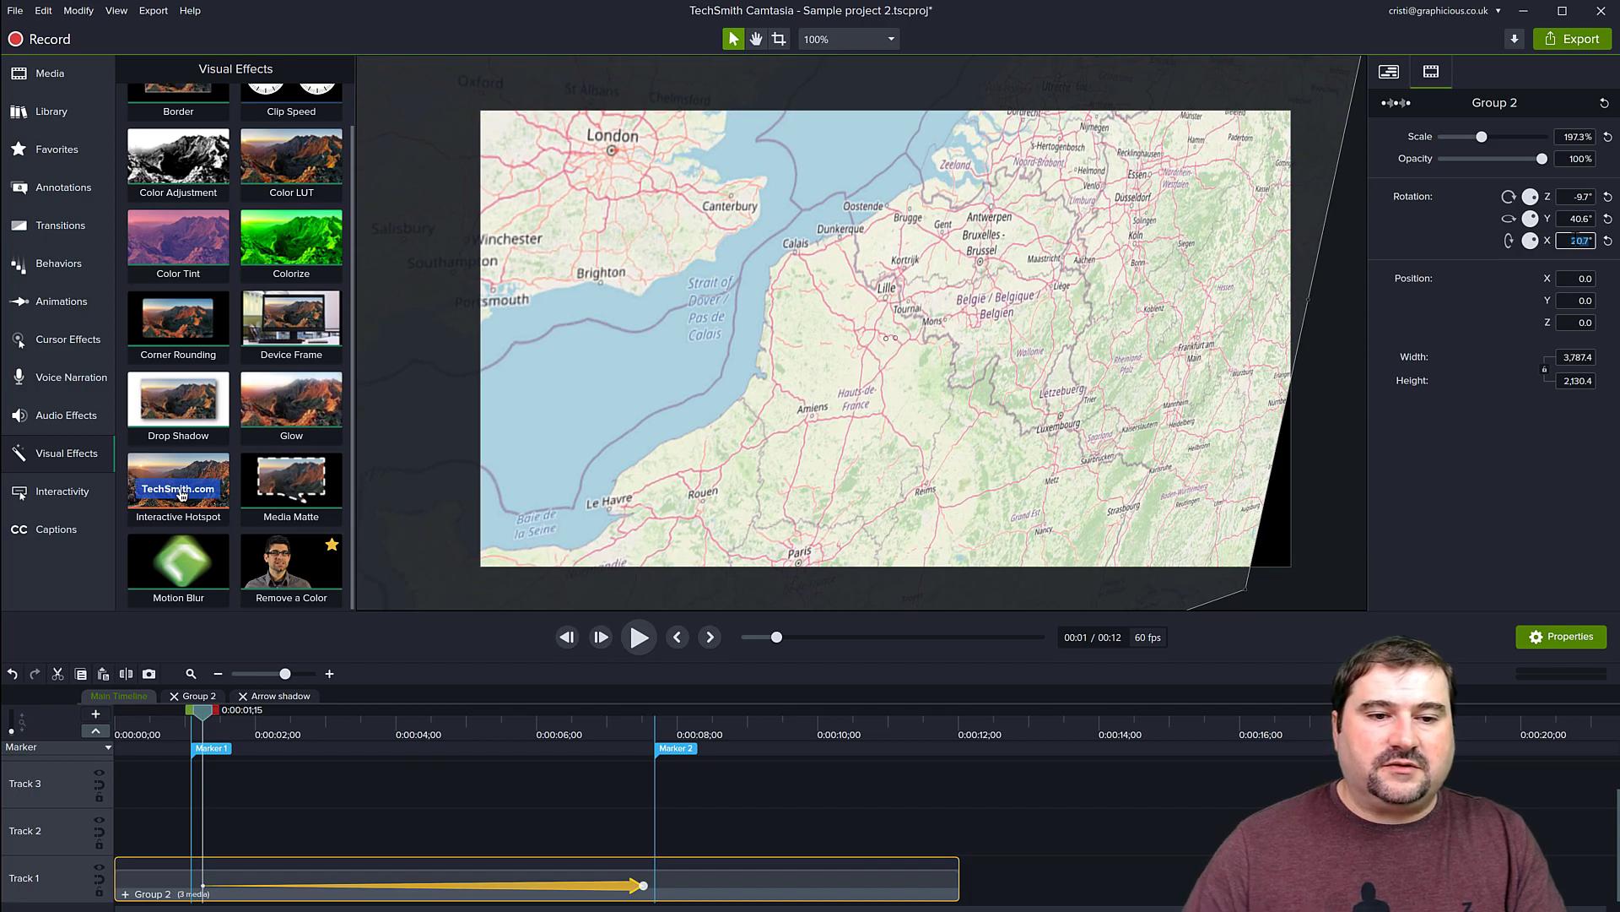
pyautogui.moveTo(1074, 289); pyautogui.dragTo(1117, 367)
pyautogui.scroll(-3, 1116, 357)
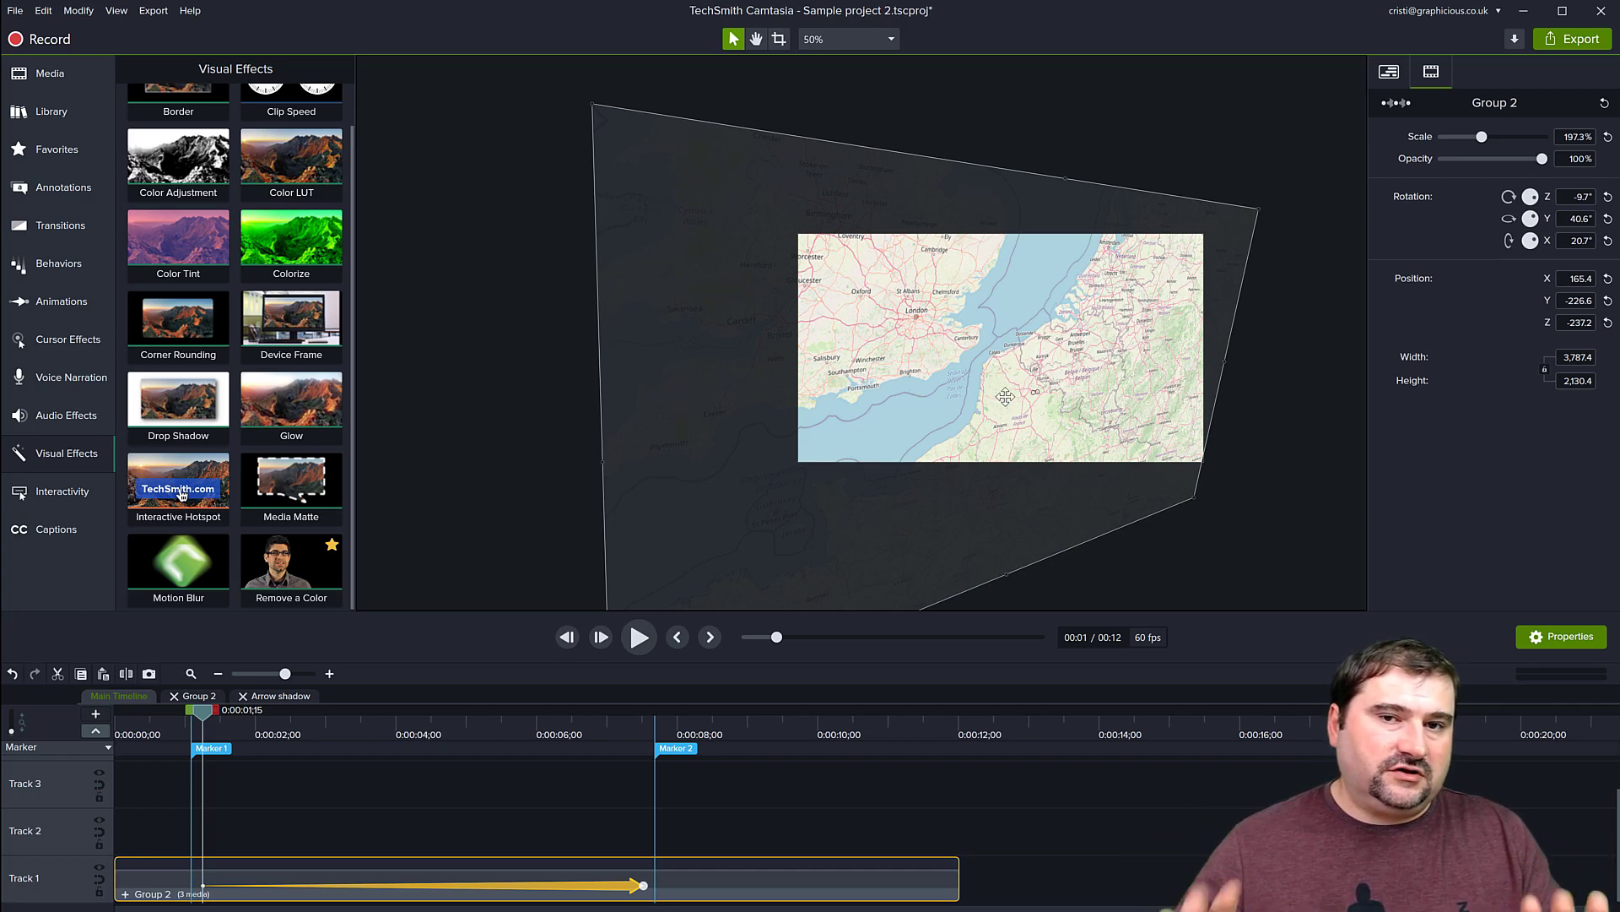
# Reposition Group 2 on the canvas to about X 504.3, Y -268.9, Z -563.7 so London sits near the centre.
pyautogui.moveTo(1002, 415); pyautogui.dragTo(1068, 417)
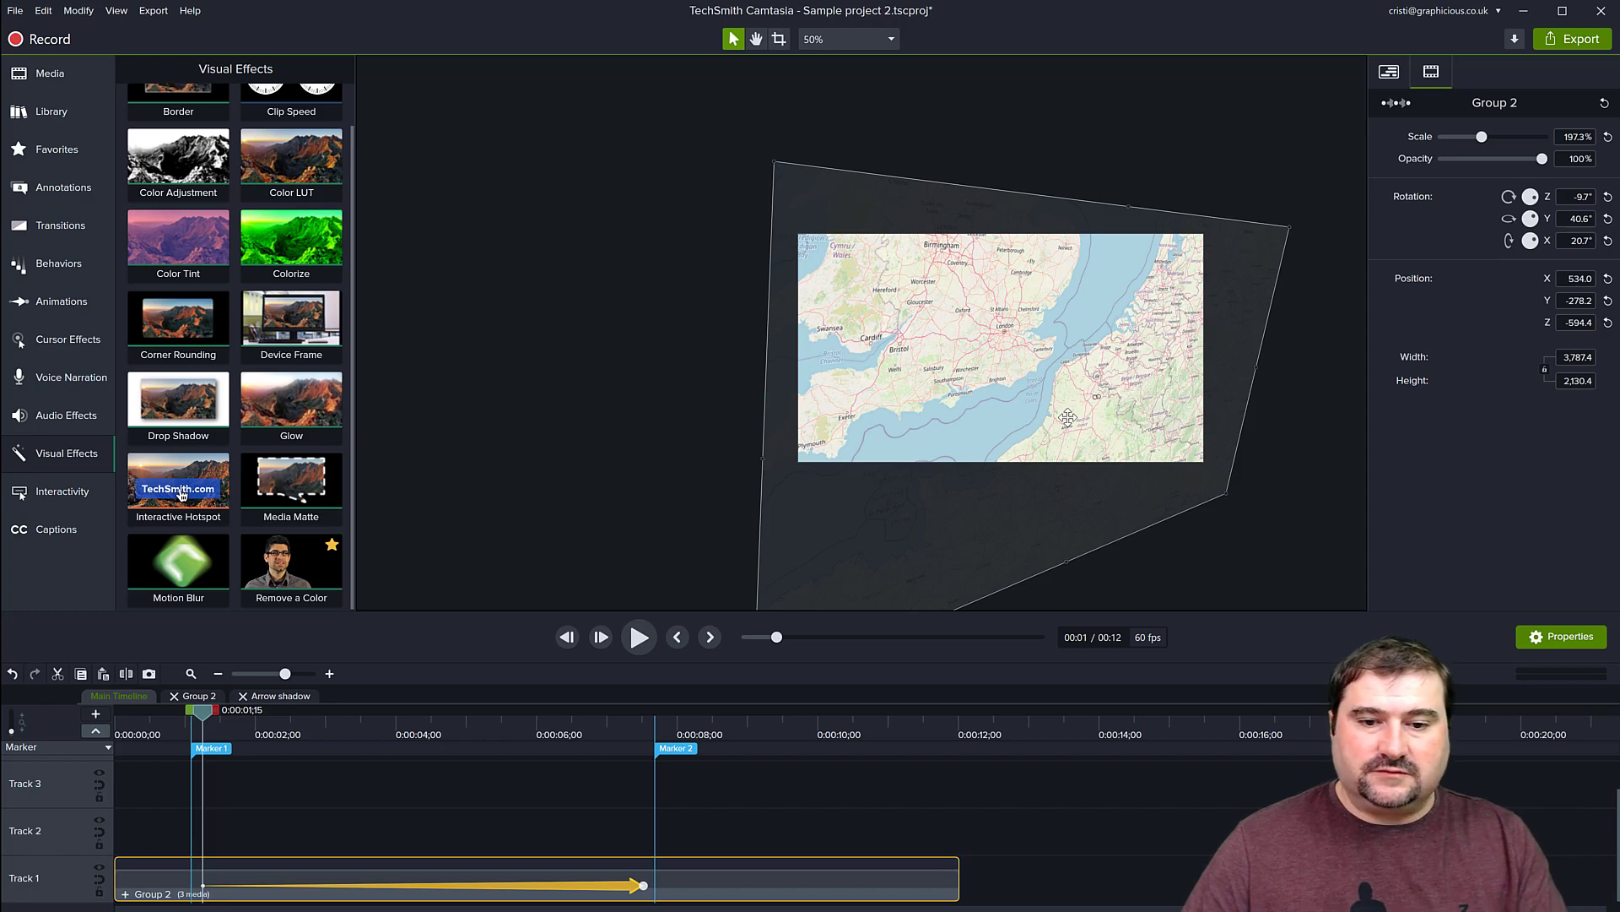
pyautogui.scroll(3, 1031, 382)
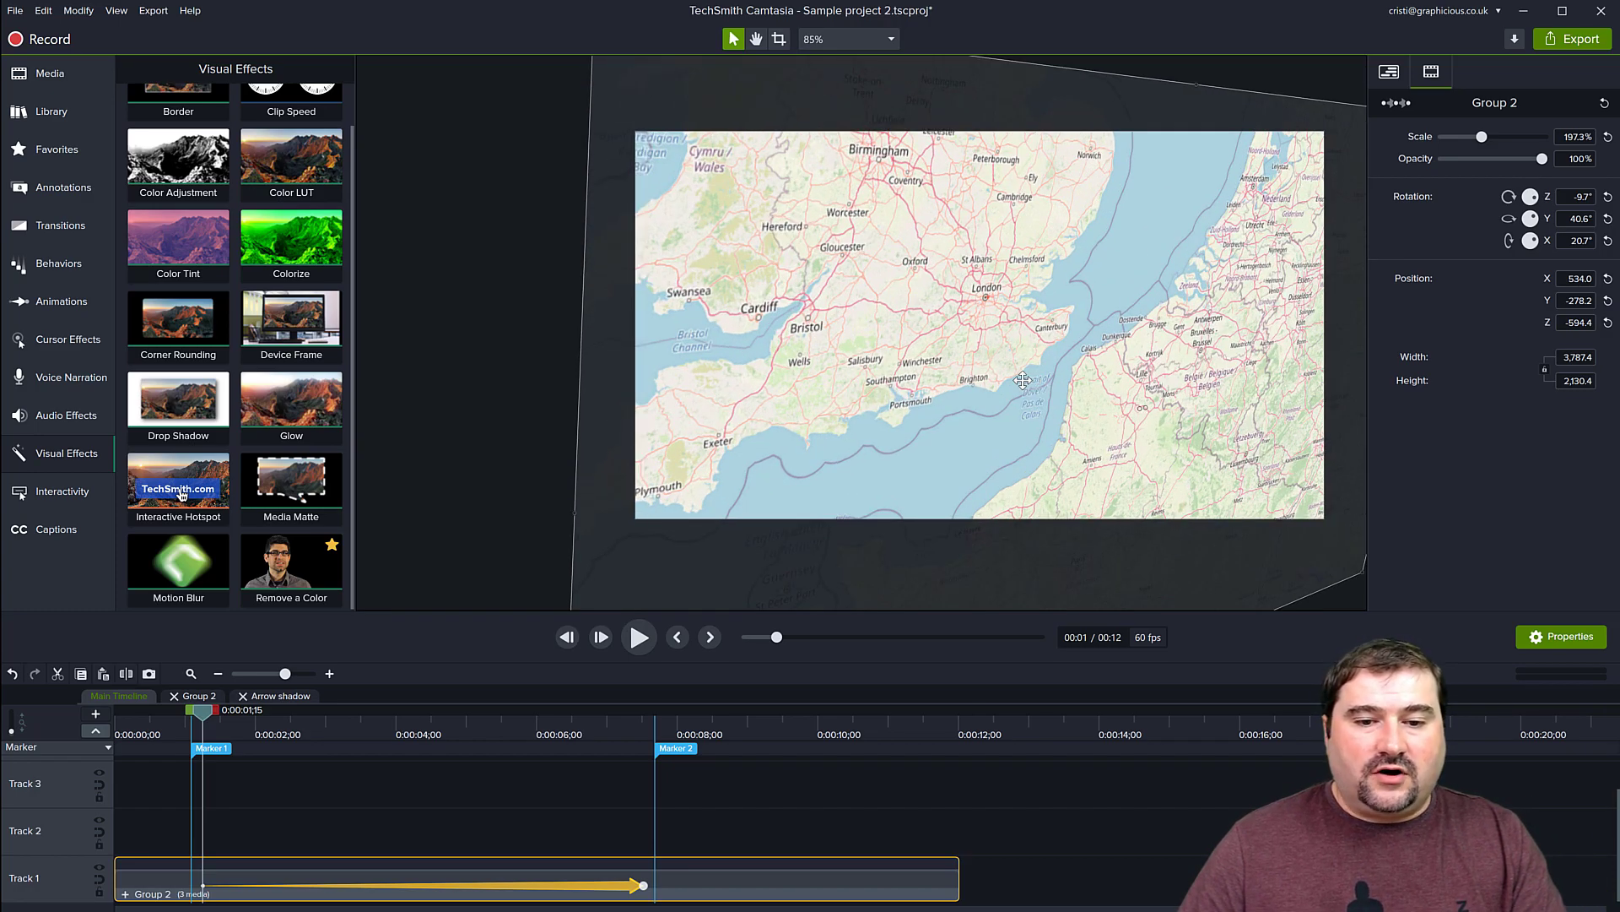
pyautogui.moveTo(1023, 382); pyautogui.dragTo(958, 405)
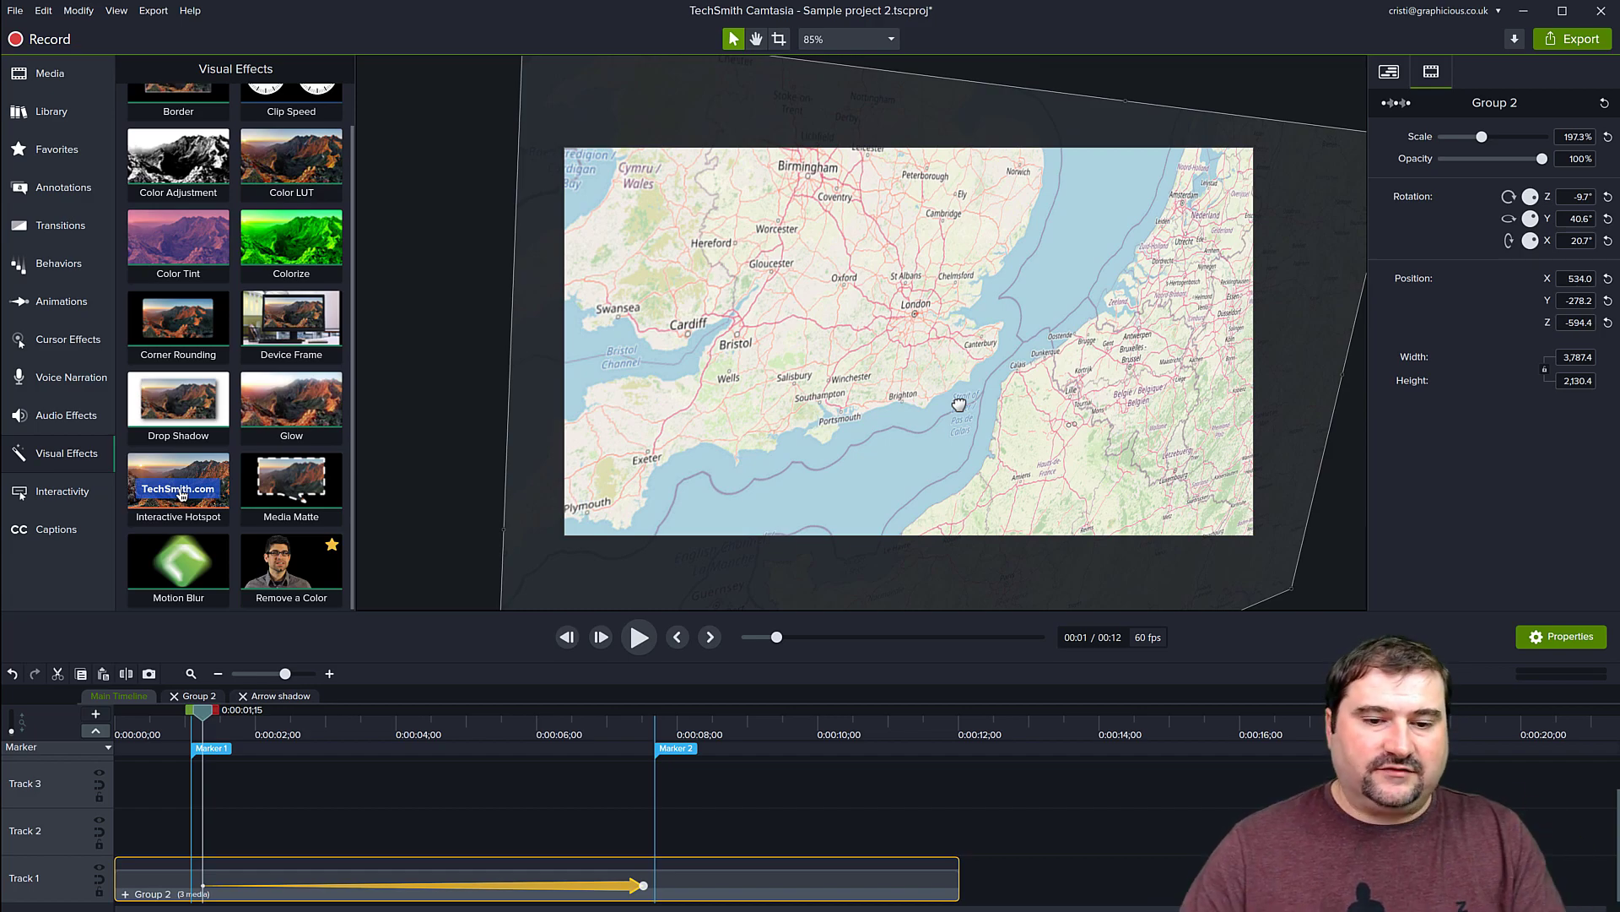
pyautogui.moveTo(1005, 412)
pyautogui.mouseDown()
pyautogui.moveTo(996, 368)
pyautogui.moveTo(991, 391)
pyautogui.mouseUp()
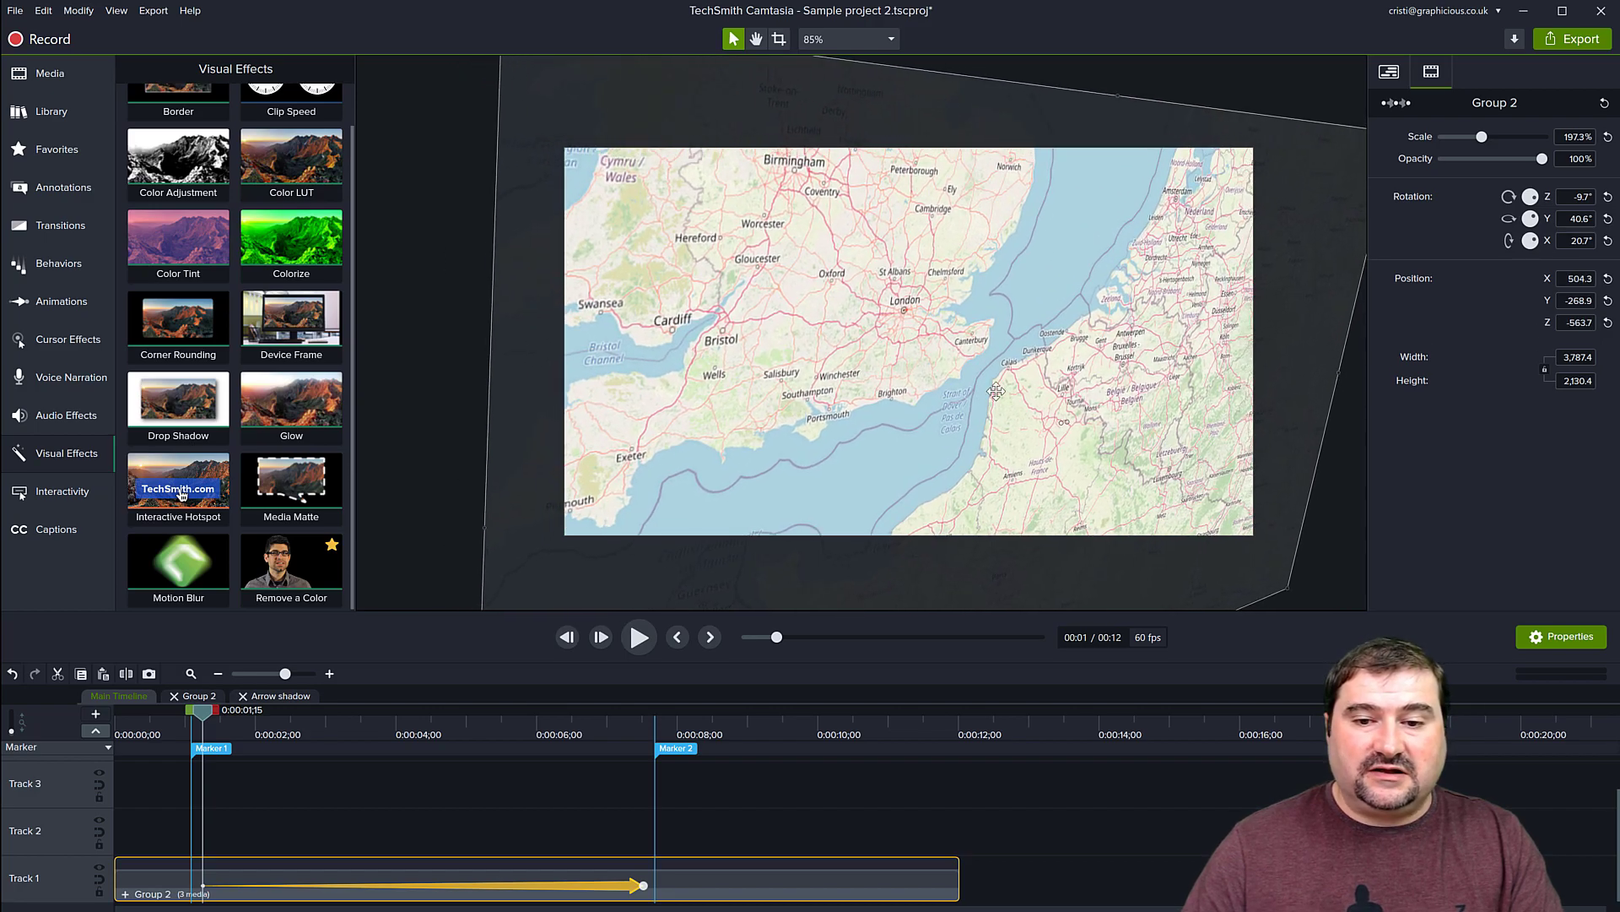
# Adjust Group 2's Y rotation to 45.7° for the animation's starting view.
pyautogui.press('Down')
pyautogui.press('Down')
pyautogui.press('Down')
pyautogui.press('Down')
pyautogui.press('Down')
pyautogui.press('Down')
pyautogui.press('Down')
pyautogui.press('Down')
pyautogui.press('Down')
pyautogui.press('Down')
pyautogui.press('Down')
pyautogui.press('Down')
pyautogui.press('Down')
pyautogui.press('Down')
pyautogui.press('Down')
pyautogui.press('Down')
pyautogui.press('Down')
pyautogui.press('Down')
pyautogui.press('Down')
pyautogui.press('Down')
pyautogui.press('Up')
pyautogui.press('Up')
pyautogui.press('Up')
pyautogui.press('Up')
pyautogui.press('Up')
pyautogui.press('Up')
pyautogui.press('Up')
pyautogui.press('Up')
pyautogui.press('Up')
pyautogui.press('Up')
pyautogui.press('Up')
pyautogui.press('Up')
pyautogui.press('Up')
pyautogui.press('Up')
pyautogui.press('Up')
pyautogui.press('Up')
pyautogui.press('Up')
pyautogui.press('Up')
pyautogui.press('Up')
pyautogui.press('Up')
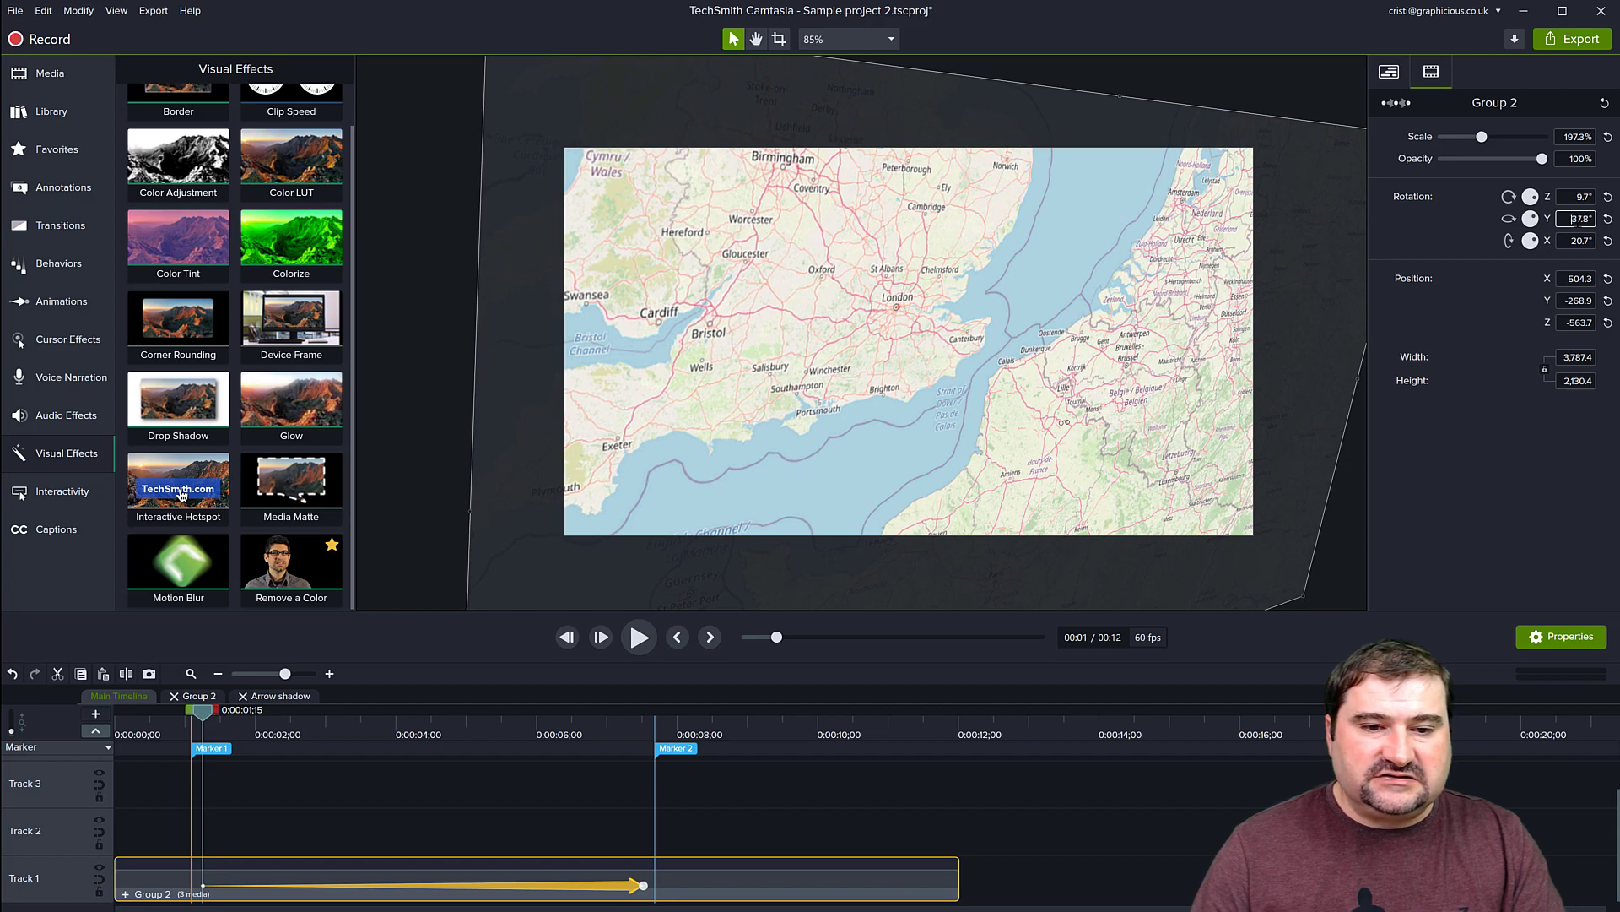
pyautogui.press('Up')
pyautogui.press('Up')
pyautogui.press('Up')
pyautogui.press('Up')
pyautogui.press('Up')
pyautogui.press('Up')
pyautogui.press('Up')
pyautogui.press('Up')
pyautogui.press('Up')
pyautogui.press('Up')
pyautogui.press('Up')
pyautogui.press('Up')
pyautogui.press('Up')
pyautogui.press('Up')
pyautogui.press('Up')
pyautogui.press('Up')
pyautogui.press('Up')
pyautogui.press('Up')
pyautogui.press('Up')
pyautogui.press('Up')
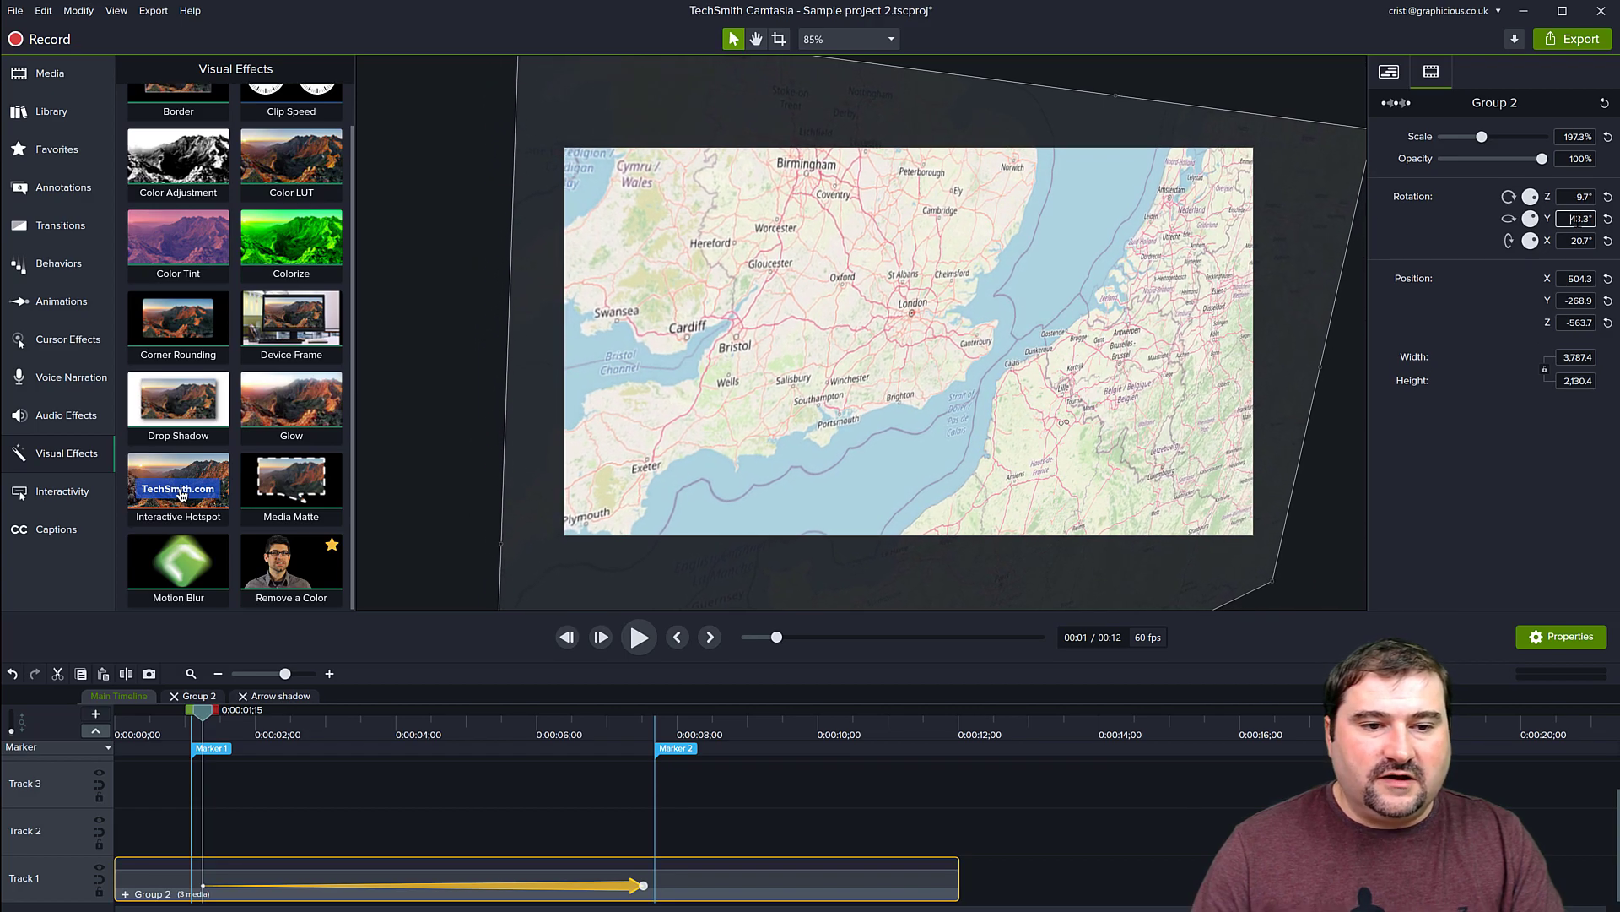
# Adjust Group 2's X rotation to 24.9°, trying smaller and larger tilts.
pyautogui.click(1583, 240)
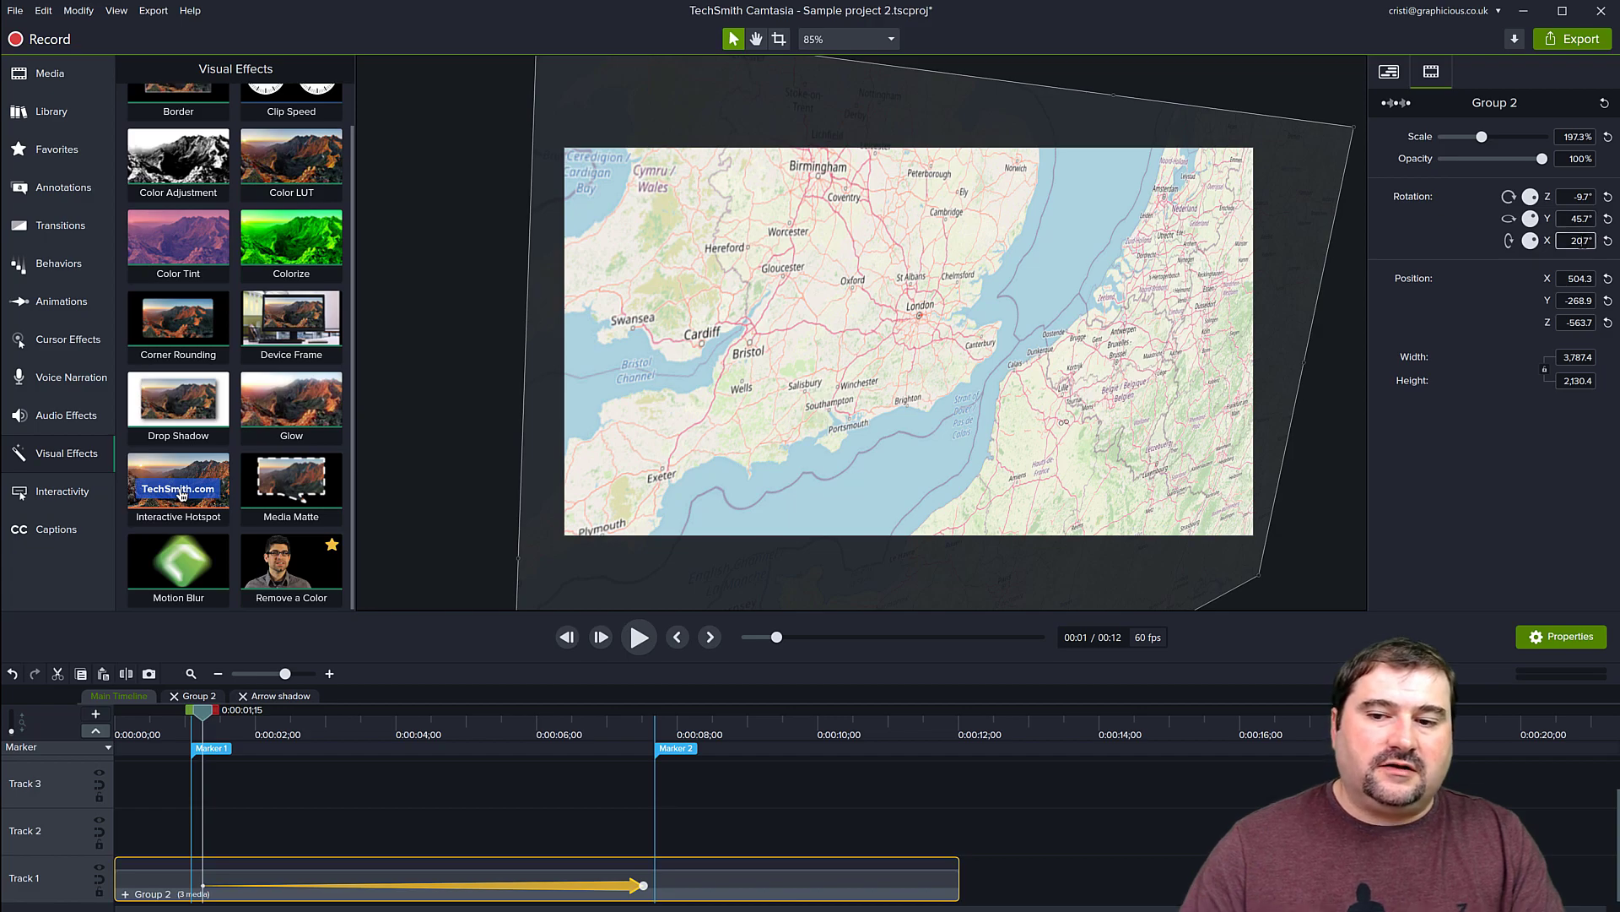
pyautogui.press('Down')
pyautogui.press('Down')
pyautogui.press('Down')
pyautogui.press('Down')
pyautogui.press('Down')
pyautogui.press('Down')
pyautogui.press('Down')
pyautogui.press('Down')
pyautogui.press('Down')
pyautogui.press('Down')
pyautogui.press('Down')
pyautogui.press('Down')
pyautogui.press('Down')
pyautogui.press('Down')
pyautogui.press('Down')
pyautogui.press('Down')
pyautogui.press('Down')
pyautogui.press('Down')
pyautogui.press('Down')
pyautogui.press('Down')
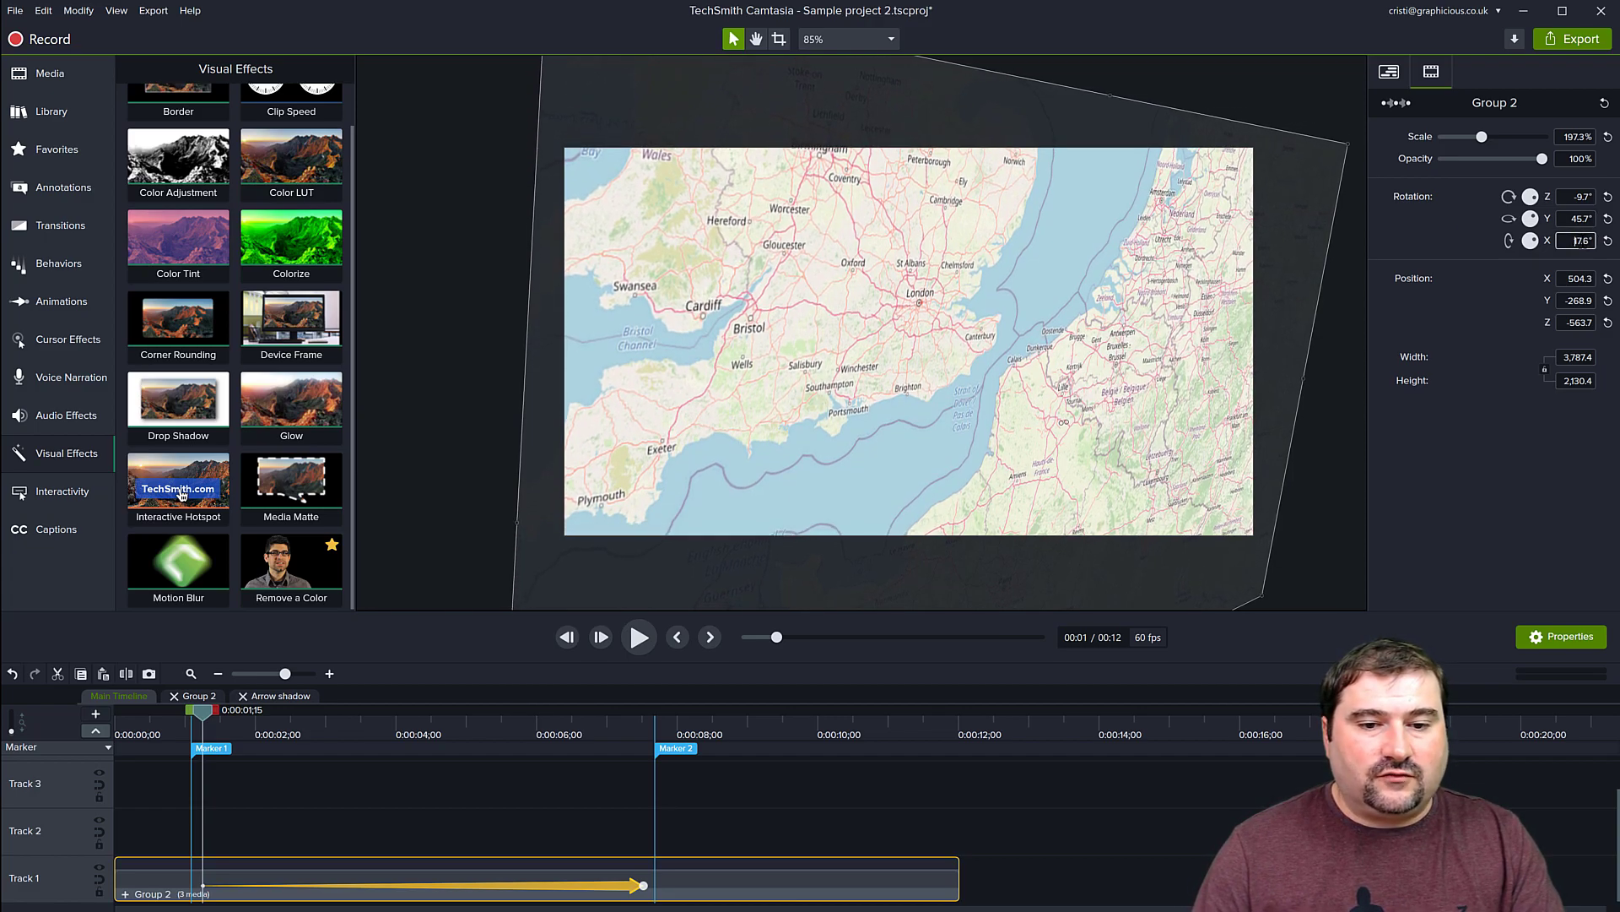
pyautogui.press('Up')
pyautogui.press('Up')
pyautogui.press('Up')
pyautogui.press('Up')
pyautogui.press('Up')
pyautogui.press('Up')
pyautogui.press('Up')
pyautogui.press('Up')
pyautogui.press('Up')
pyautogui.press('Up')
pyautogui.press('Up')
pyautogui.press('Up')
pyautogui.press('Up')
pyautogui.press('Up')
pyautogui.press('Up')
pyautogui.press('Up')
pyautogui.press('Up')
pyautogui.press('Up')
pyautogui.press('Up')
pyautogui.press('Up')
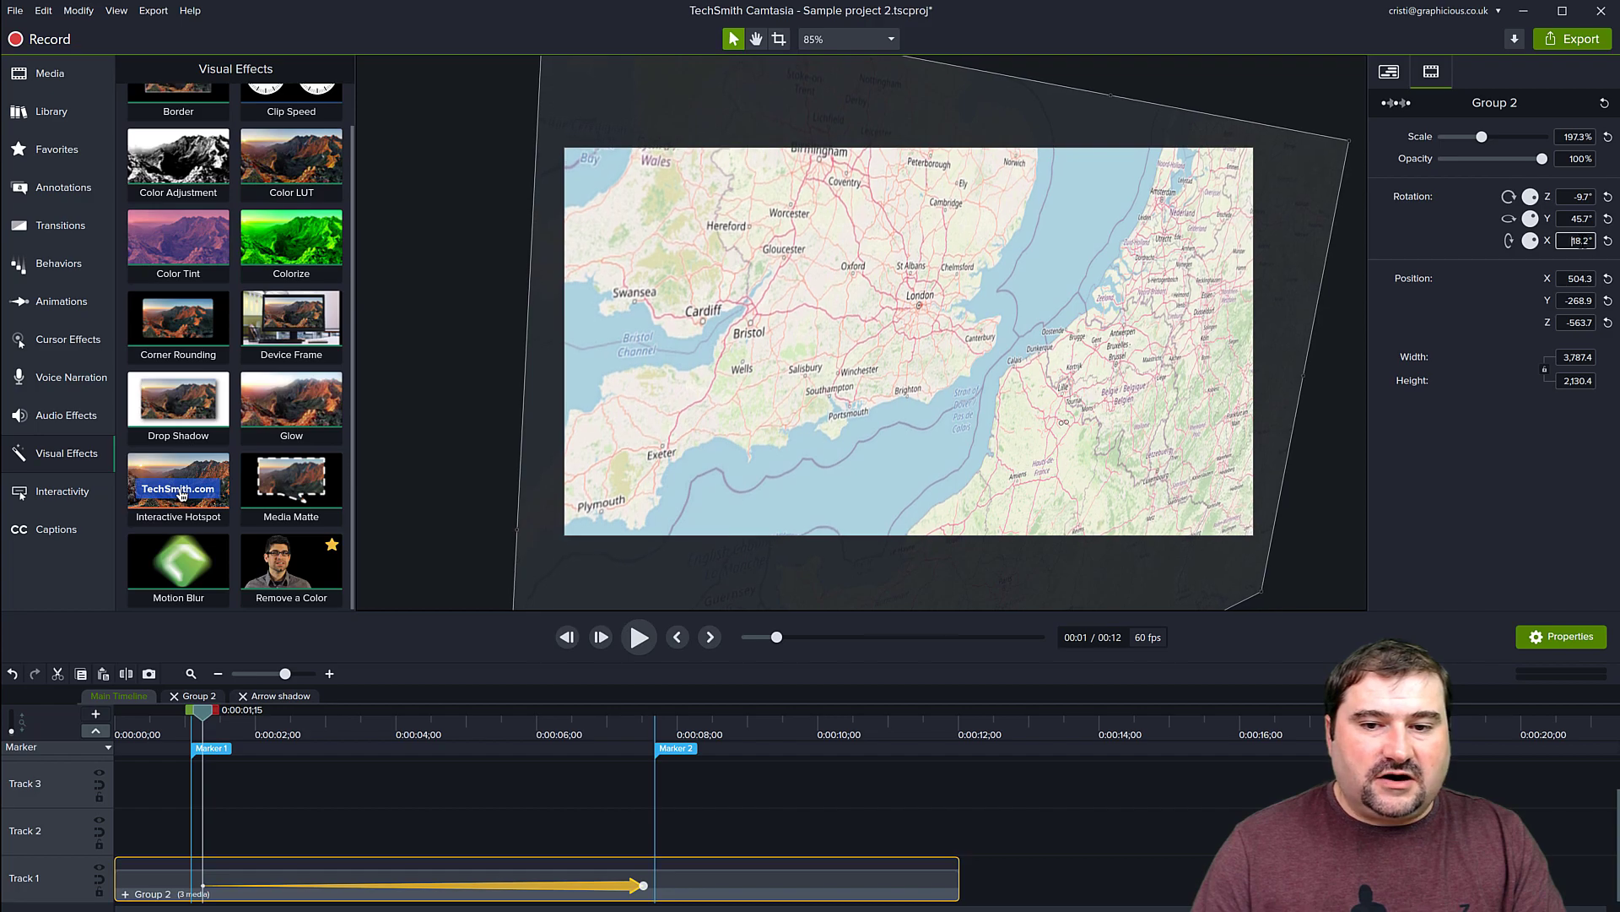
pyautogui.press('Up')
pyautogui.press('Up')
pyautogui.press('Up')
pyautogui.press('Up')
pyautogui.press('Up')
pyautogui.press('Up')
pyautogui.press('Up')
pyautogui.press('Up')
pyautogui.press('Up')
pyautogui.press('Up')
pyautogui.press('Up')
pyautogui.press('Up')
pyautogui.press('Up')
pyautogui.press('Up')
pyautogui.press('Up')
pyautogui.press('Up')
pyautogui.press('Up')
pyautogui.press('Up')
pyautogui.press('Up')
pyautogui.press('Up')
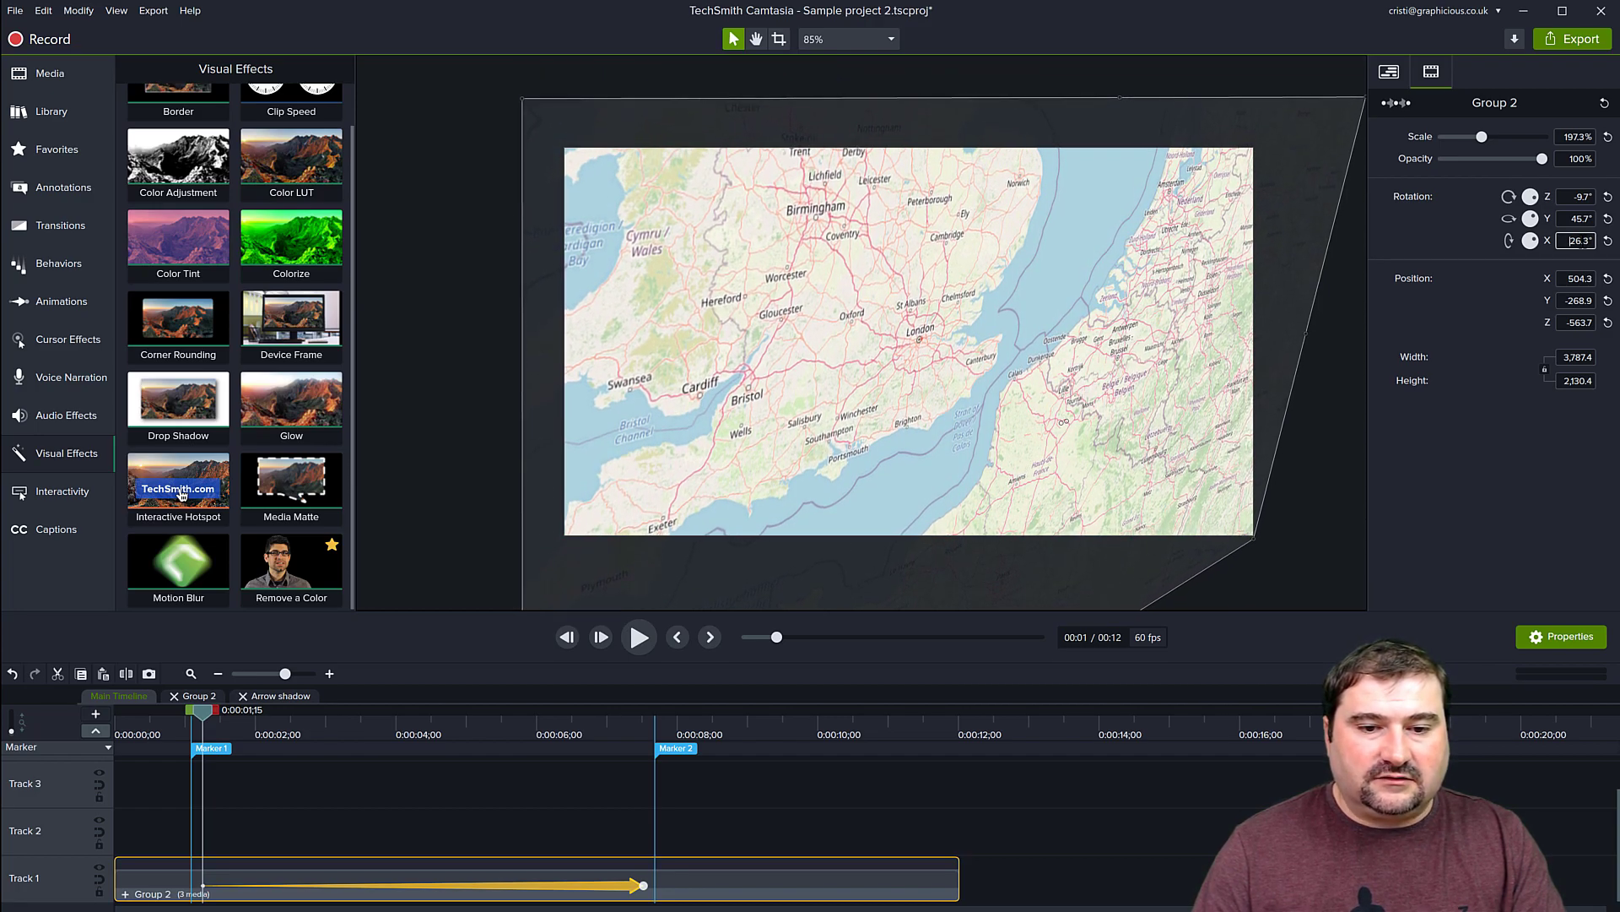
pyautogui.press('Down')
pyautogui.press('Down')
pyautogui.press('Down')
pyautogui.press('Down')
pyautogui.press('Down')
pyautogui.press('Down')
pyautogui.press('Down')
pyautogui.press('Down')
pyautogui.press('Down')
pyautogui.press('Down')
pyautogui.press('Down')
pyautogui.press('Down')
pyautogui.press('Down')
pyautogui.press('Down')
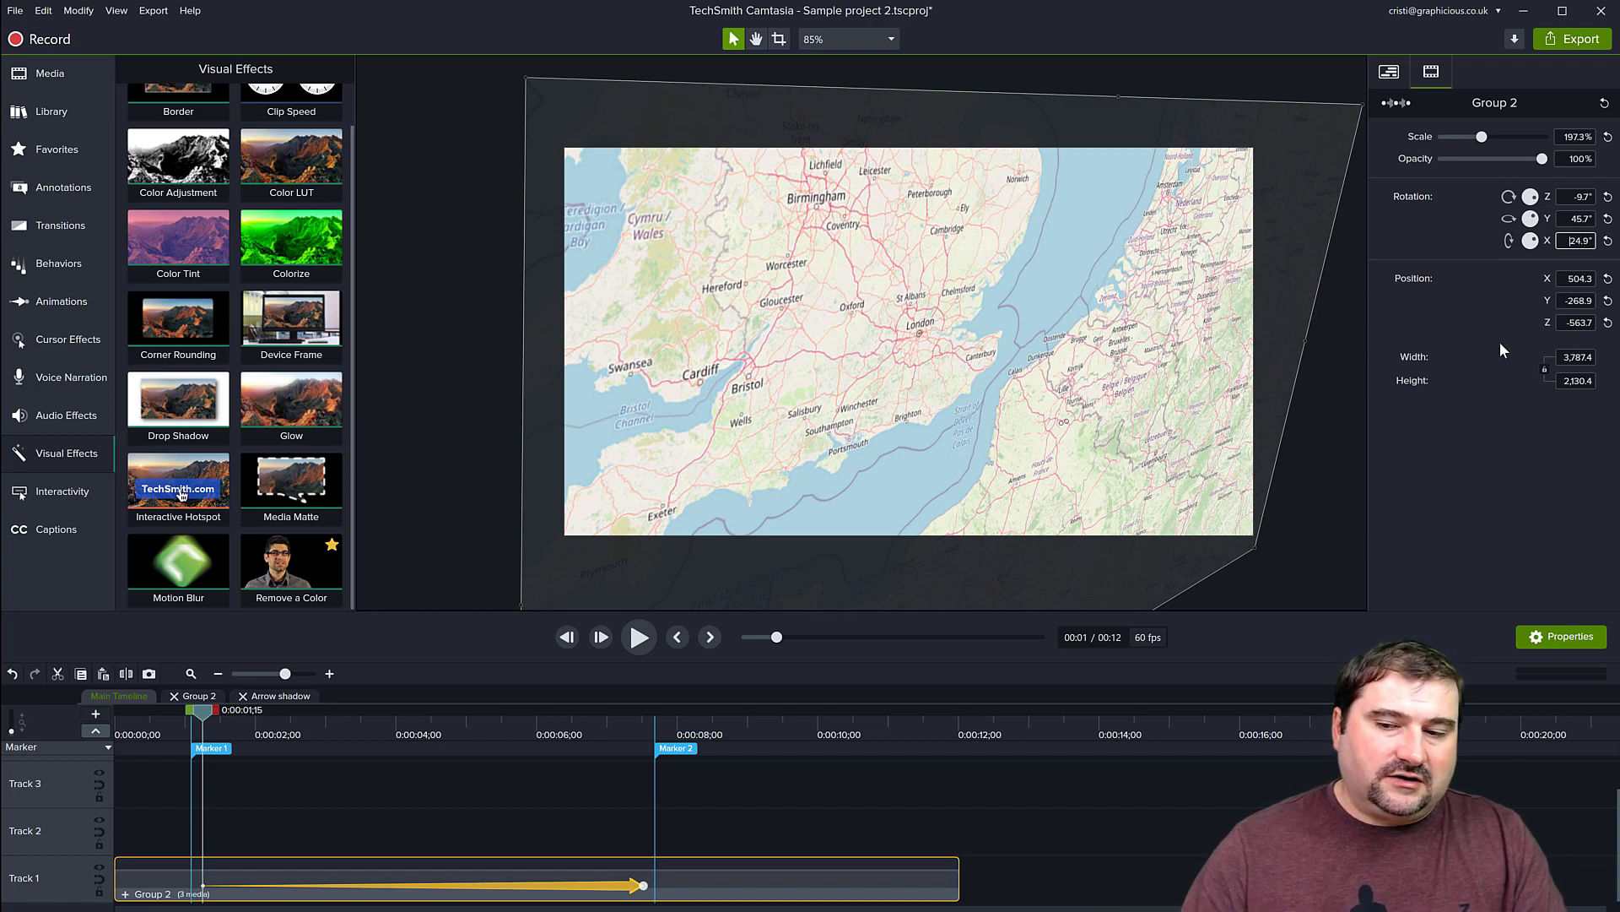
# Fine-tune Group 2's Z rotation to -8.5°.
pyautogui.click(1577, 200)
pyautogui.scroll(-8, 1578, 200)
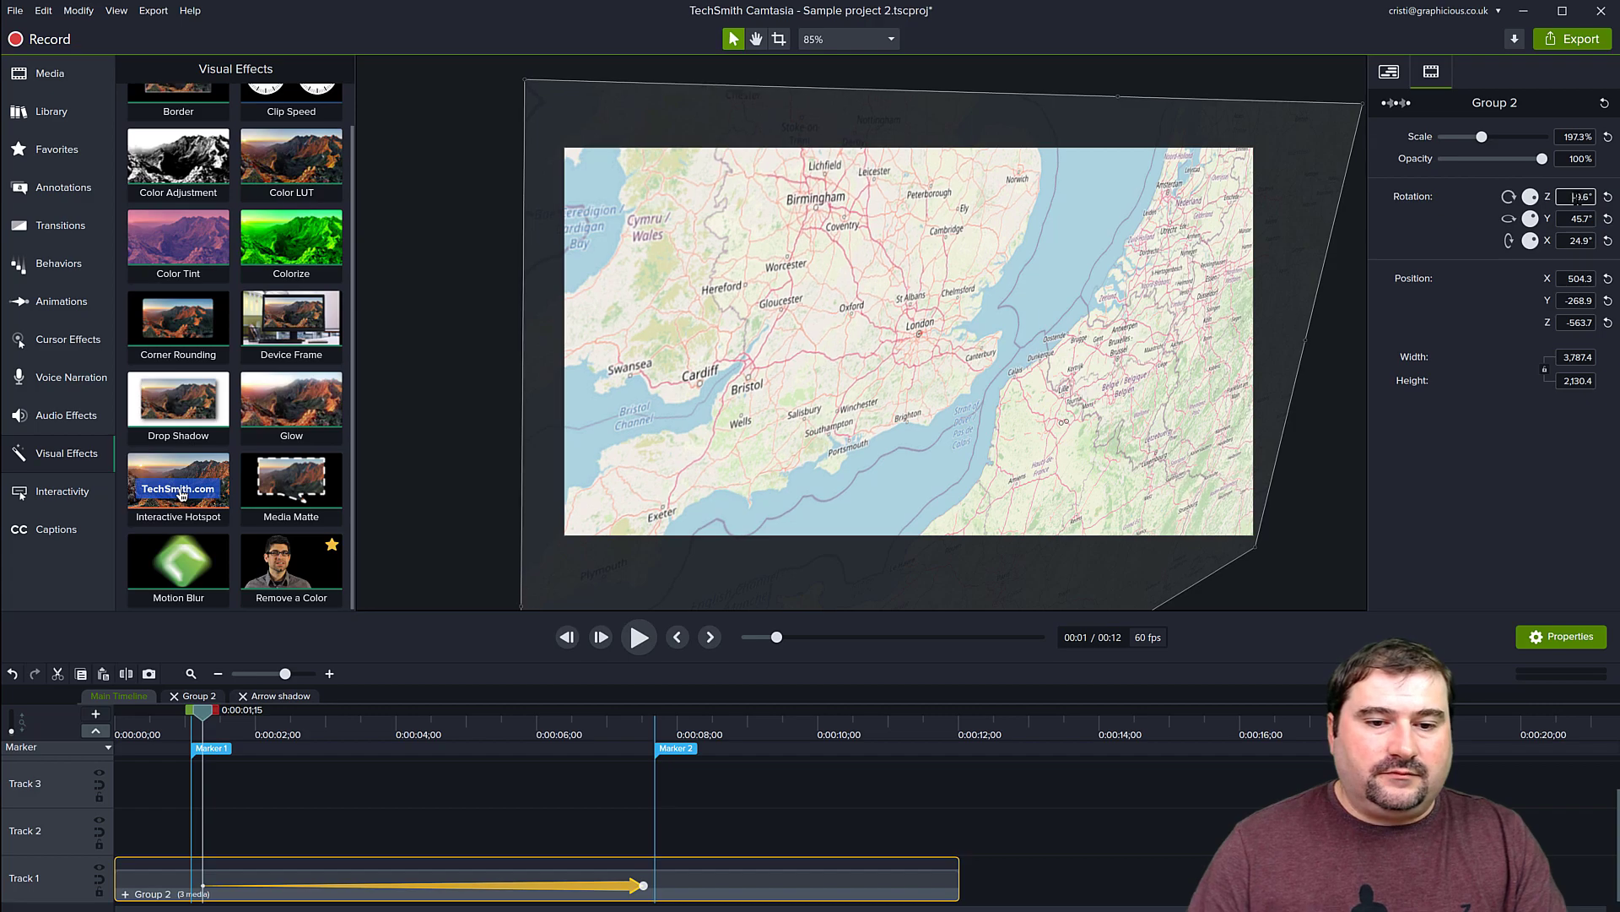
pyautogui.scroll(-20, 1577, 200)
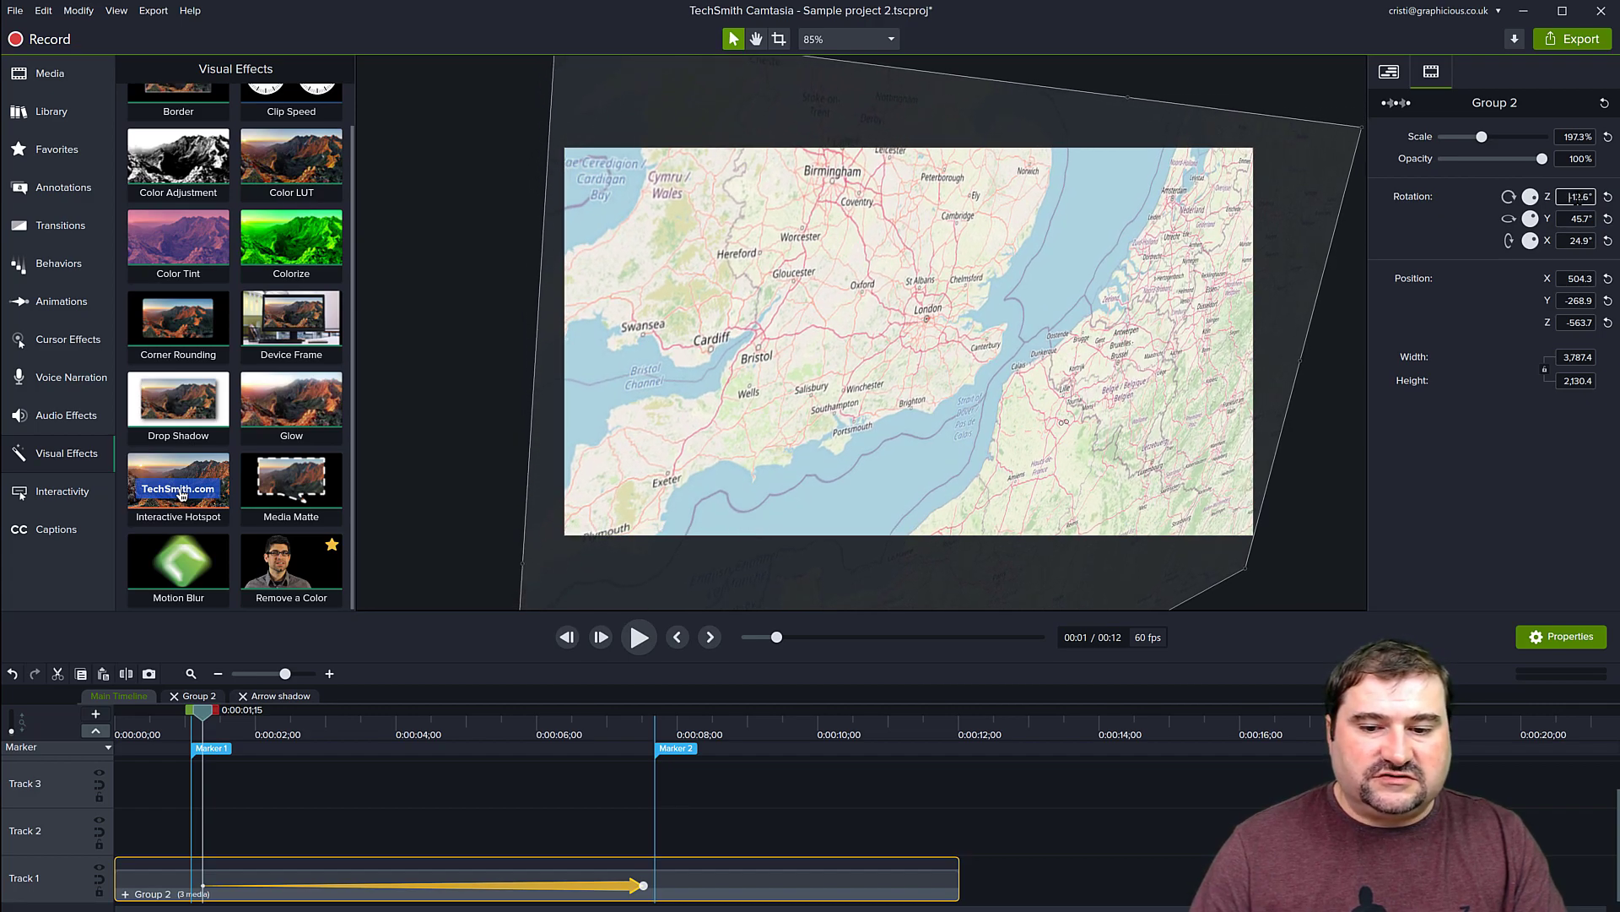
pyautogui.scroll(-20, 1577, 200)
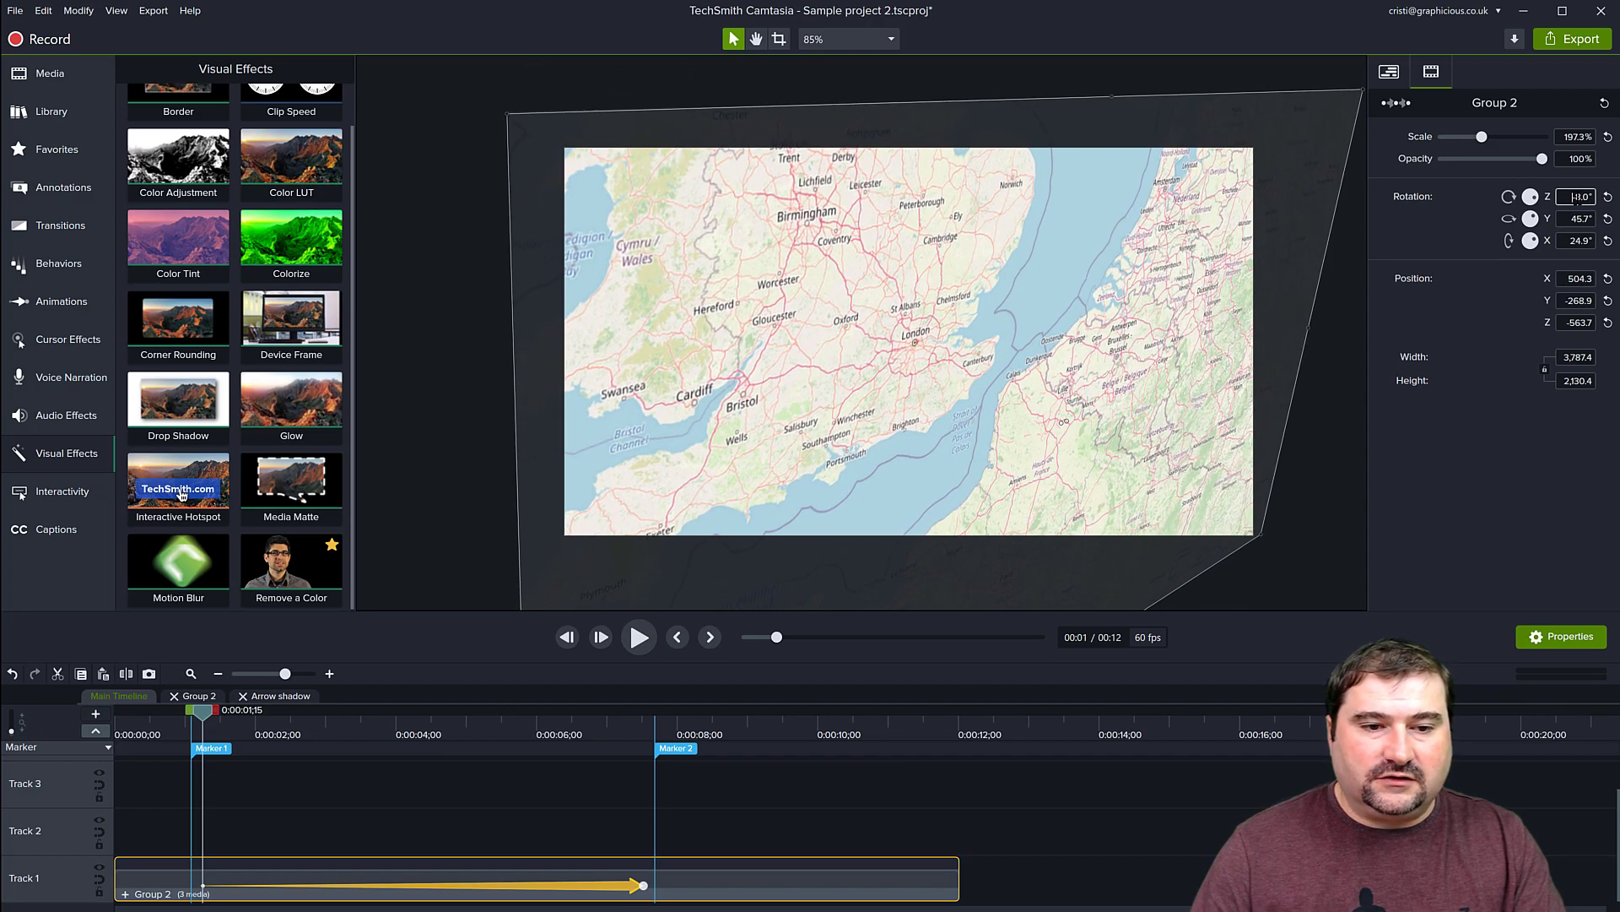
pyautogui.scroll(3, 1577, 200)
pyautogui.scroll(20, 1577, 199)
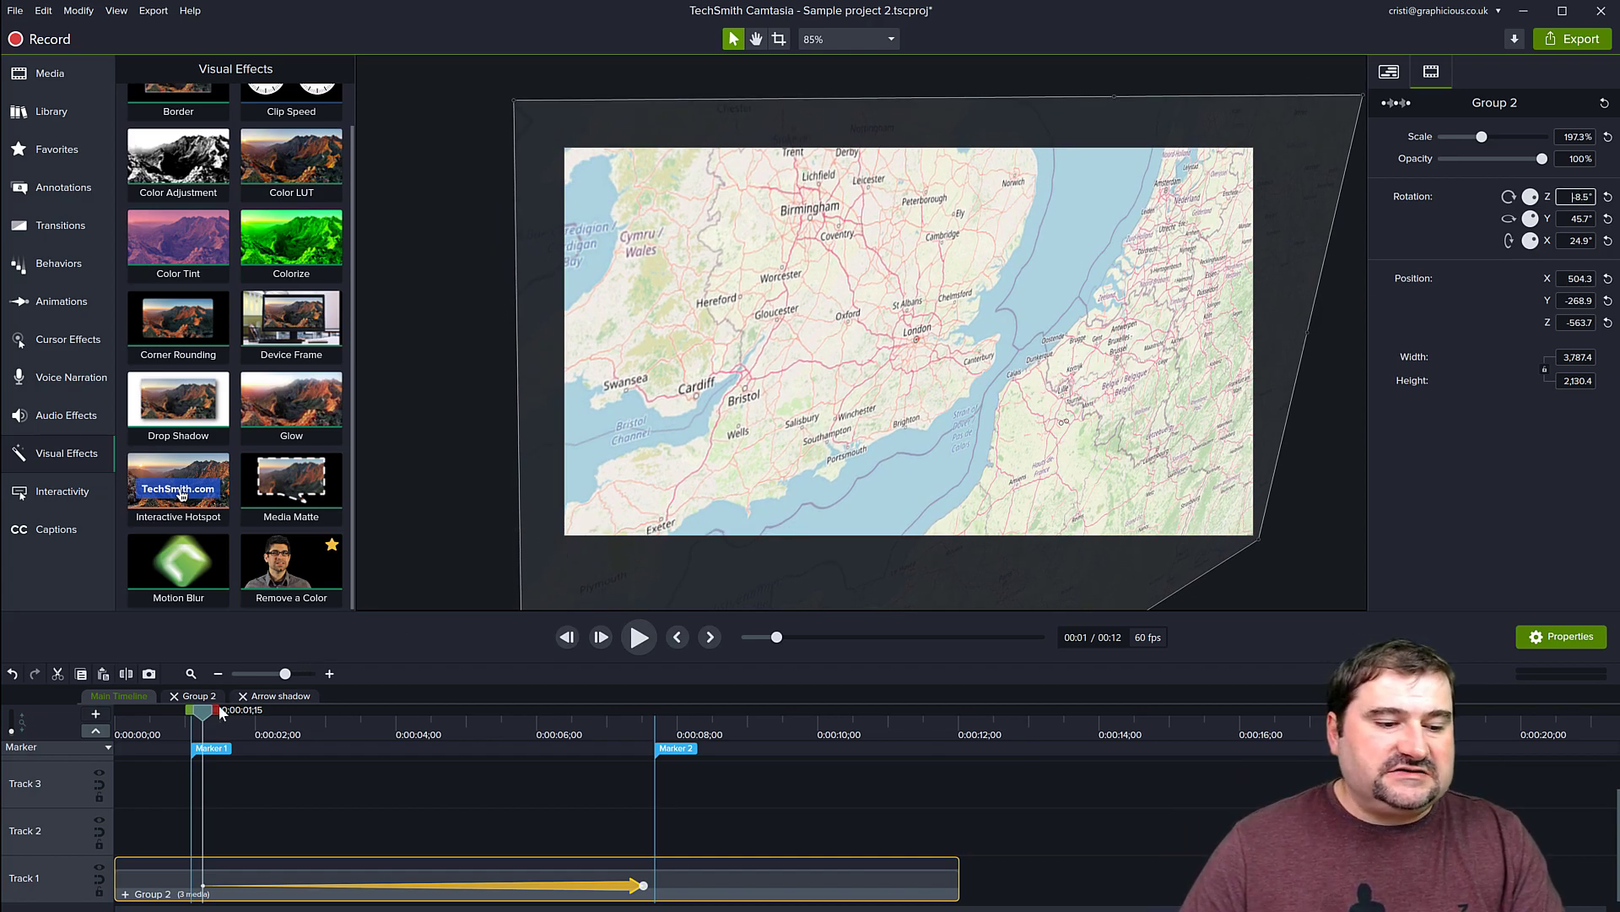
# At the end of the animation arrow, 0:00:07;31, tilt Group 2 to an X rotation of -29.4°.
pyautogui.moveTo(205, 718); pyautogui.dragTo(633, 732)
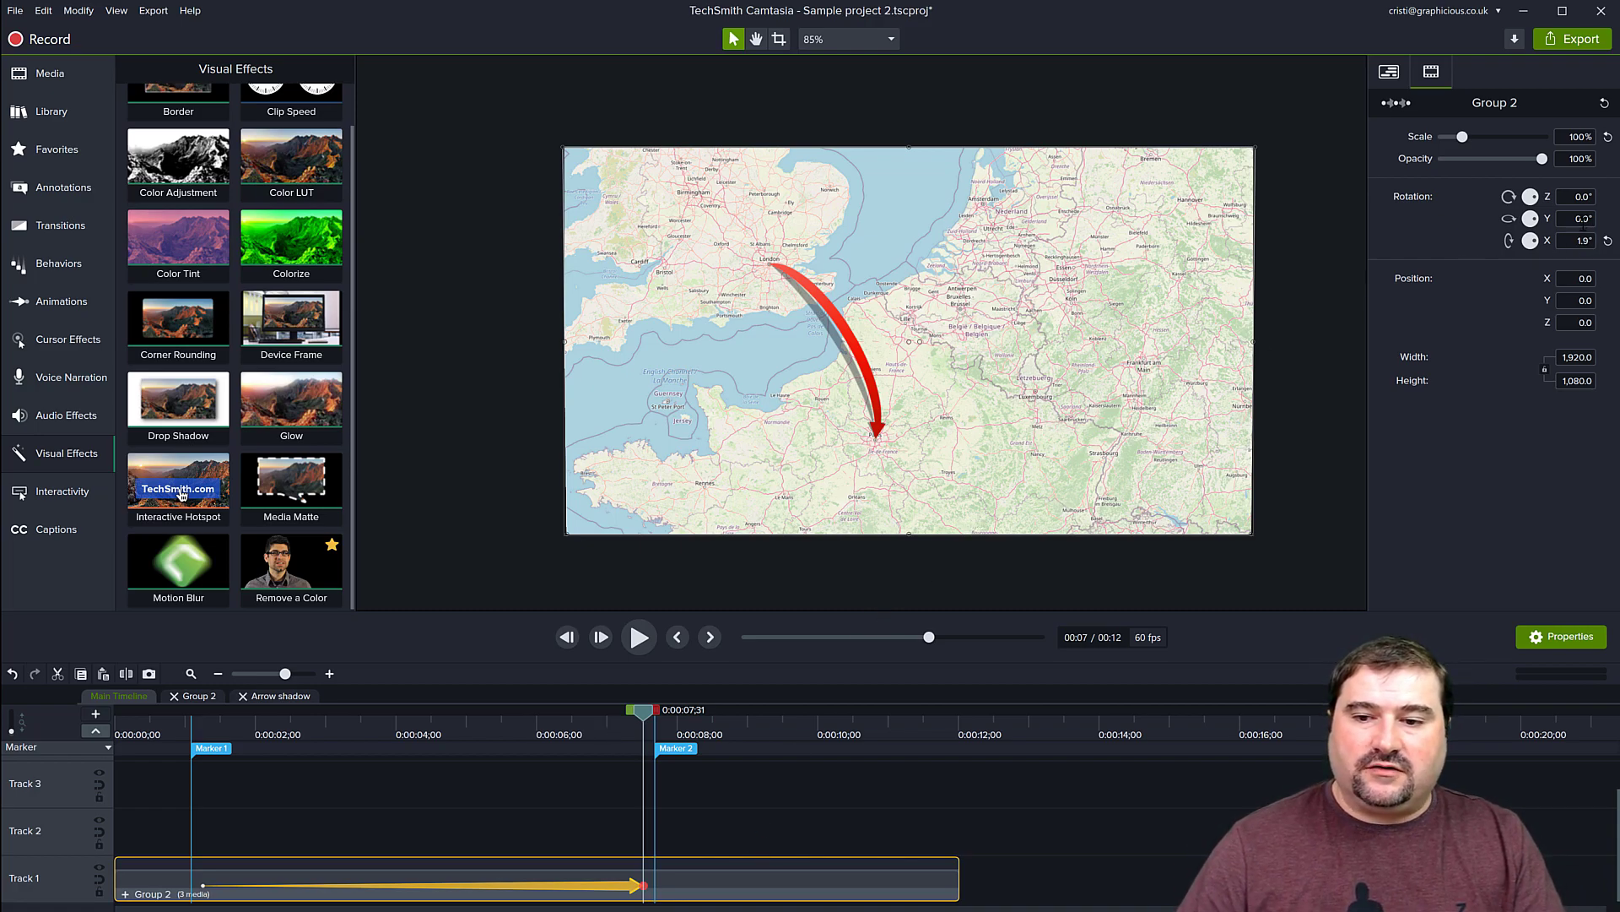
pyautogui.scroll(-20, 1582, 243)
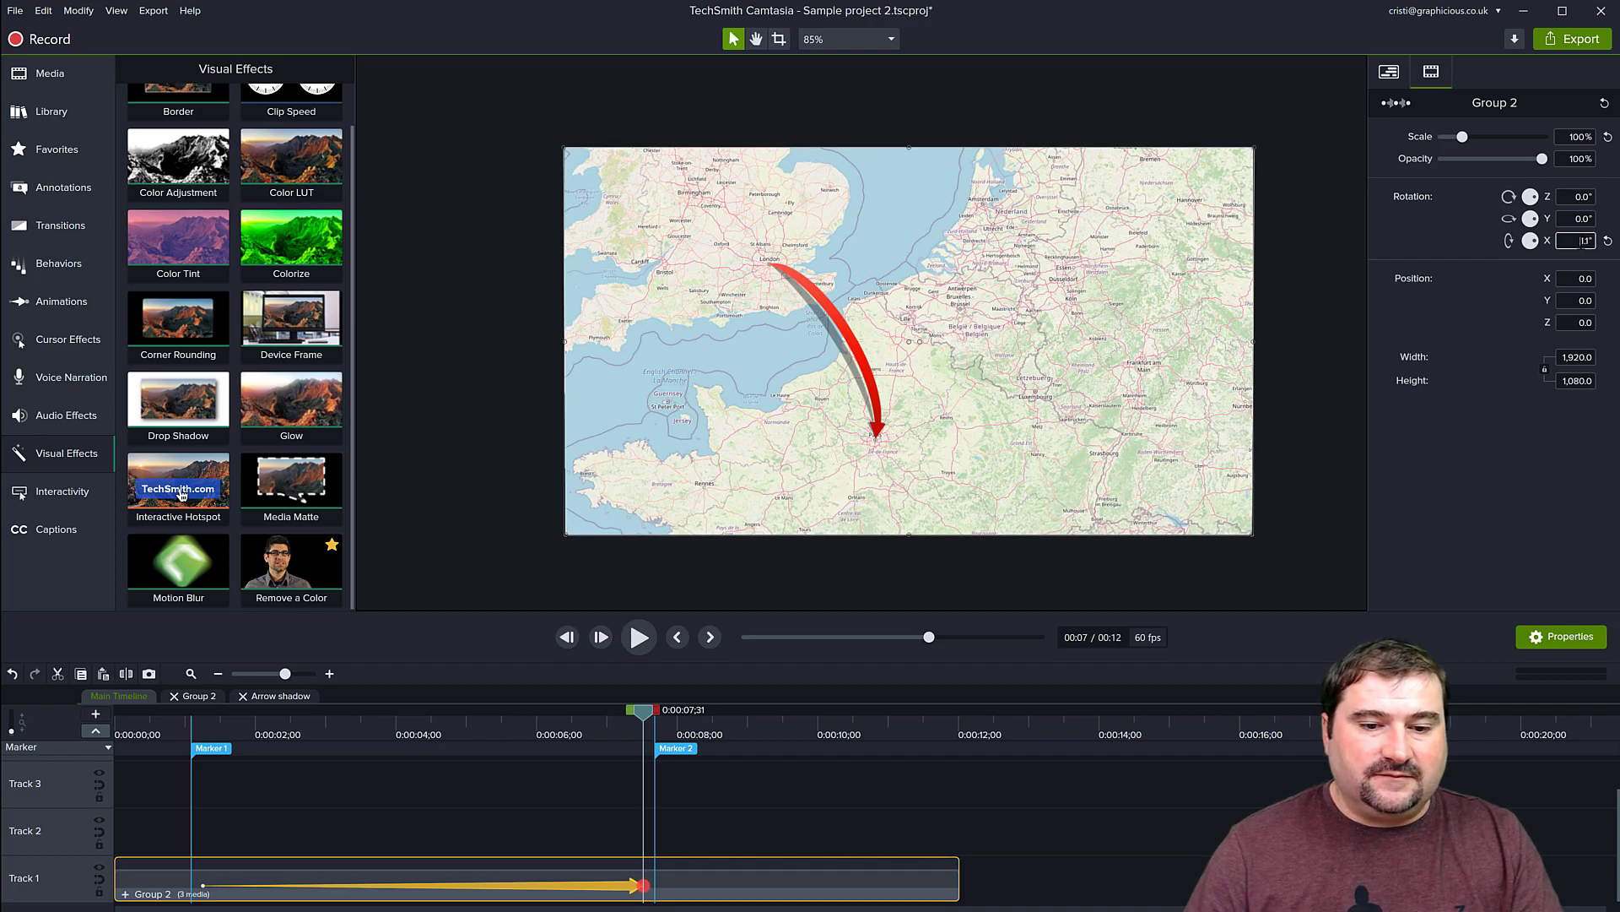
pyautogui.scroll(-19, 1581, 244)
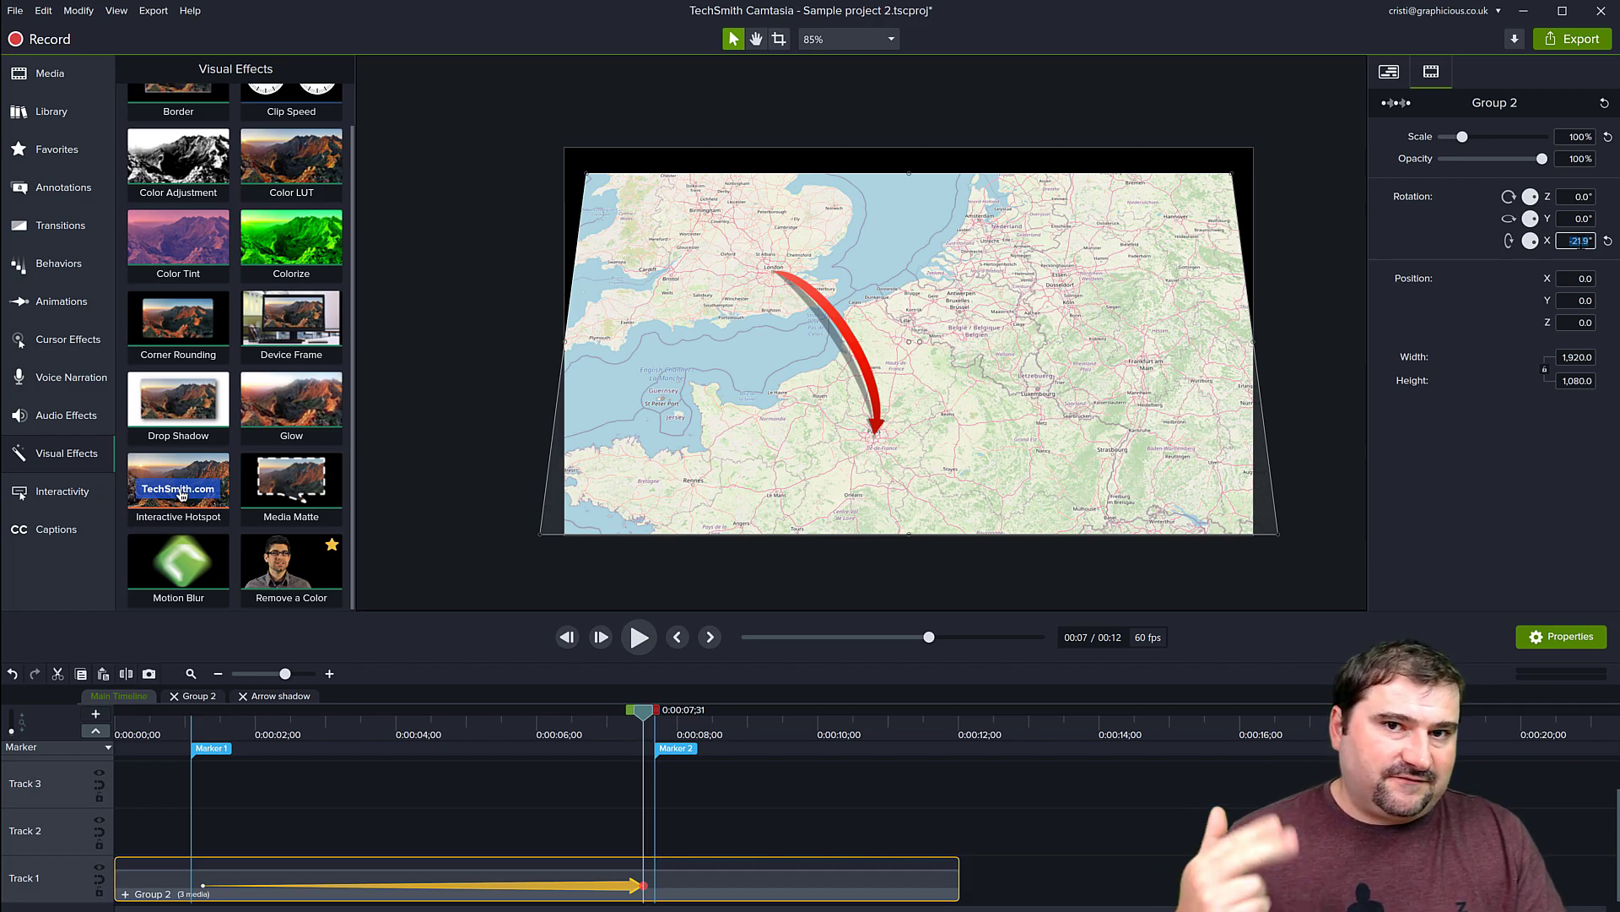
pyautogui.scroll(-20, 1581, 243)
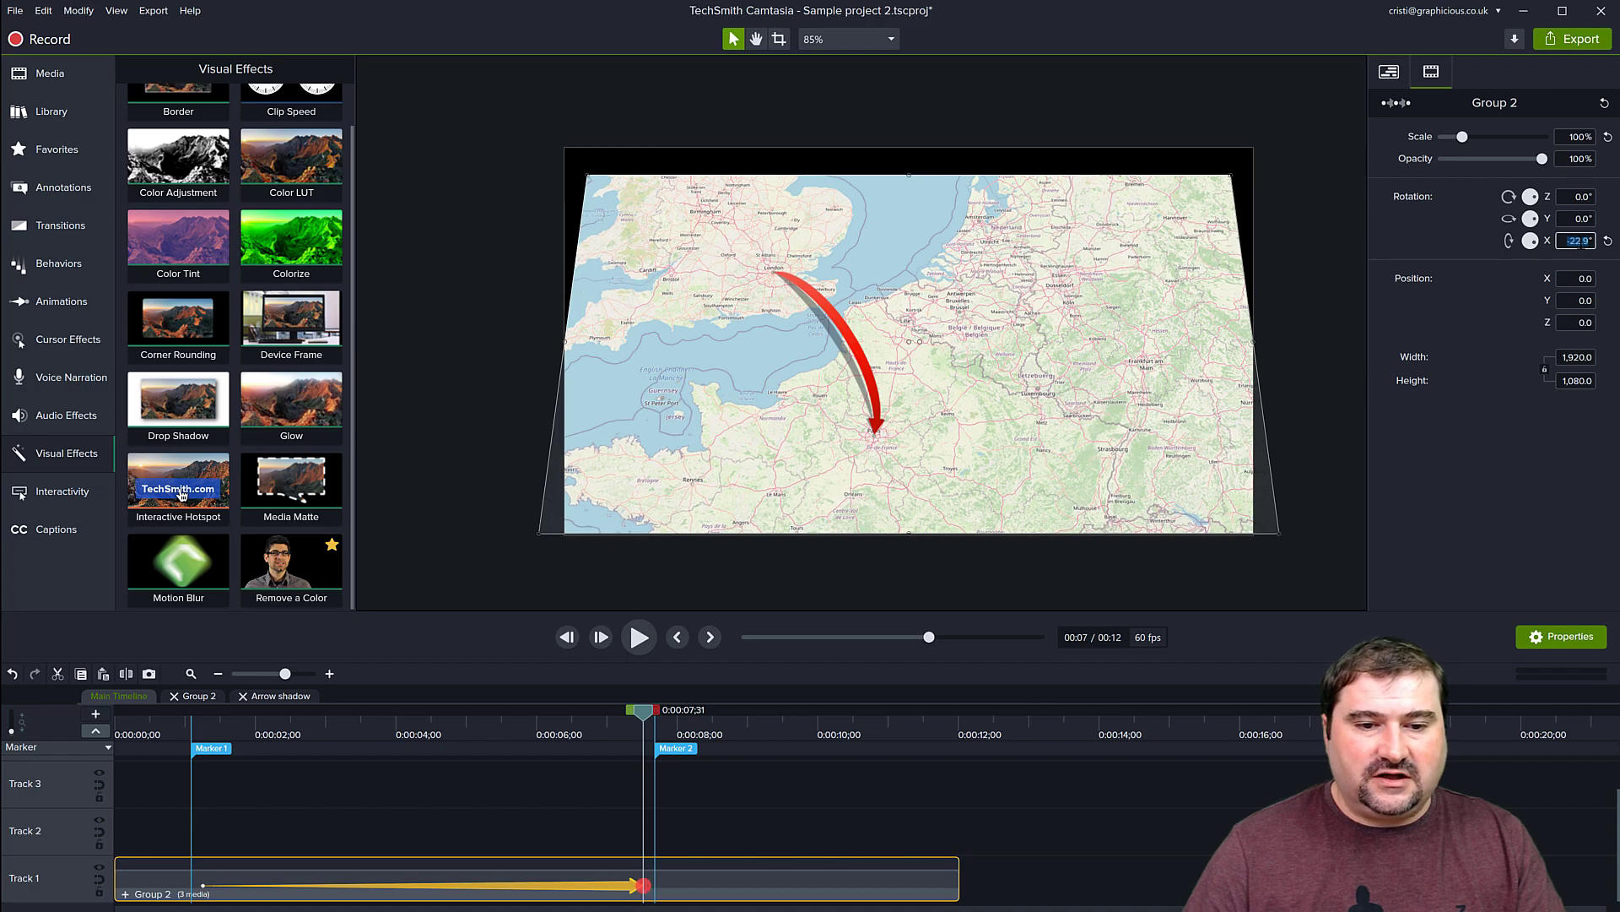
pyautogui.scroll(-3, 1581, 244)
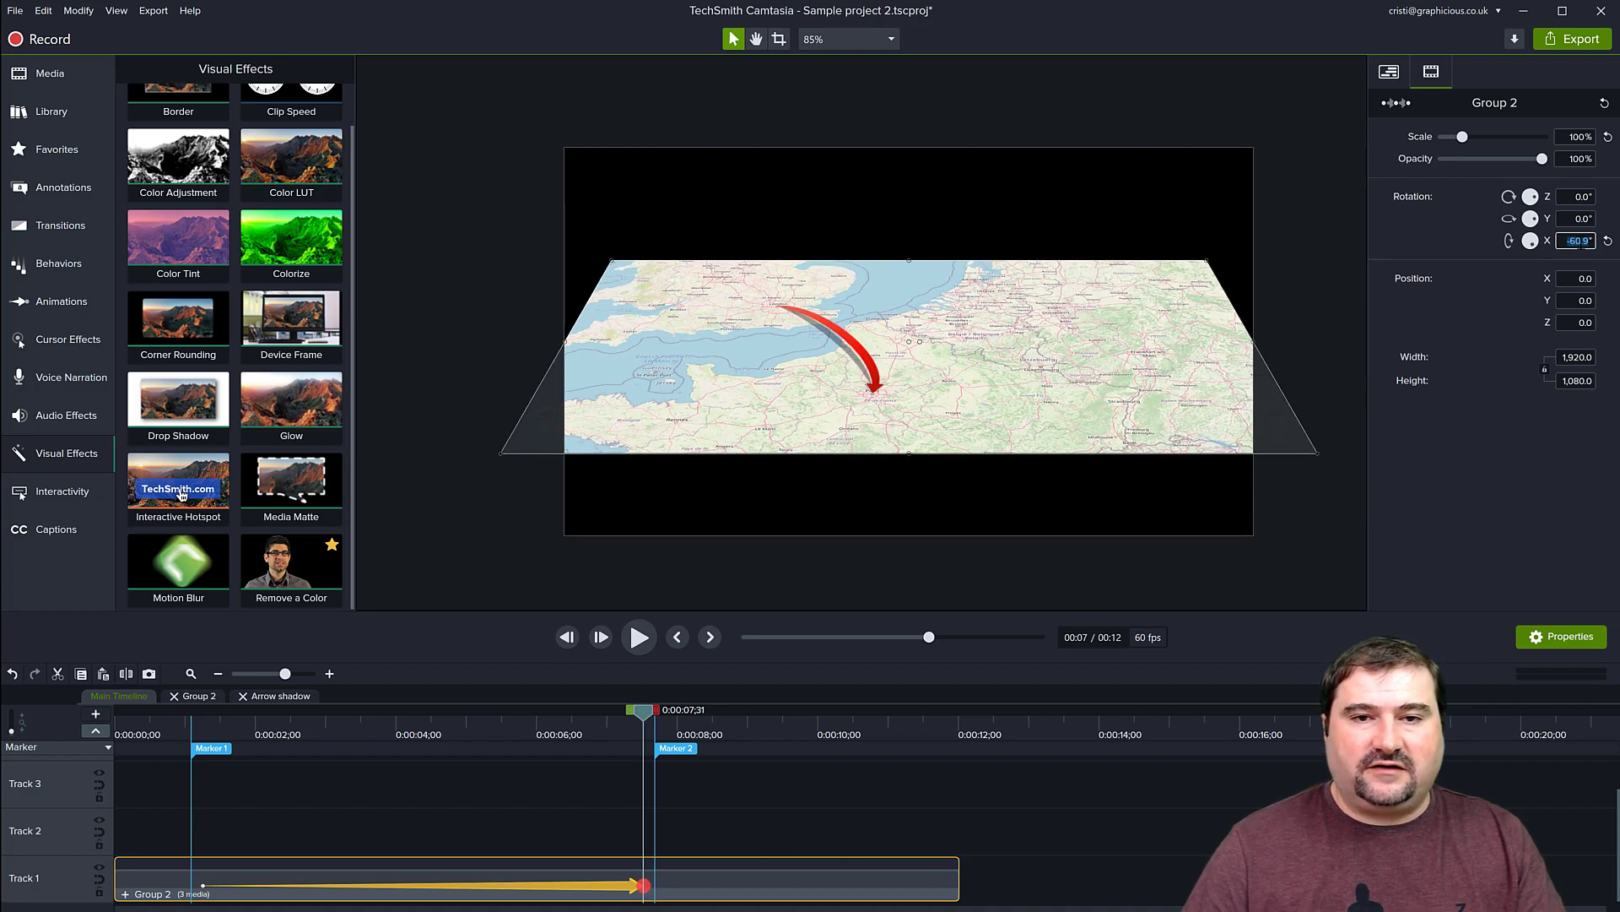
pyautogui.scroll(3, 1581, 243)
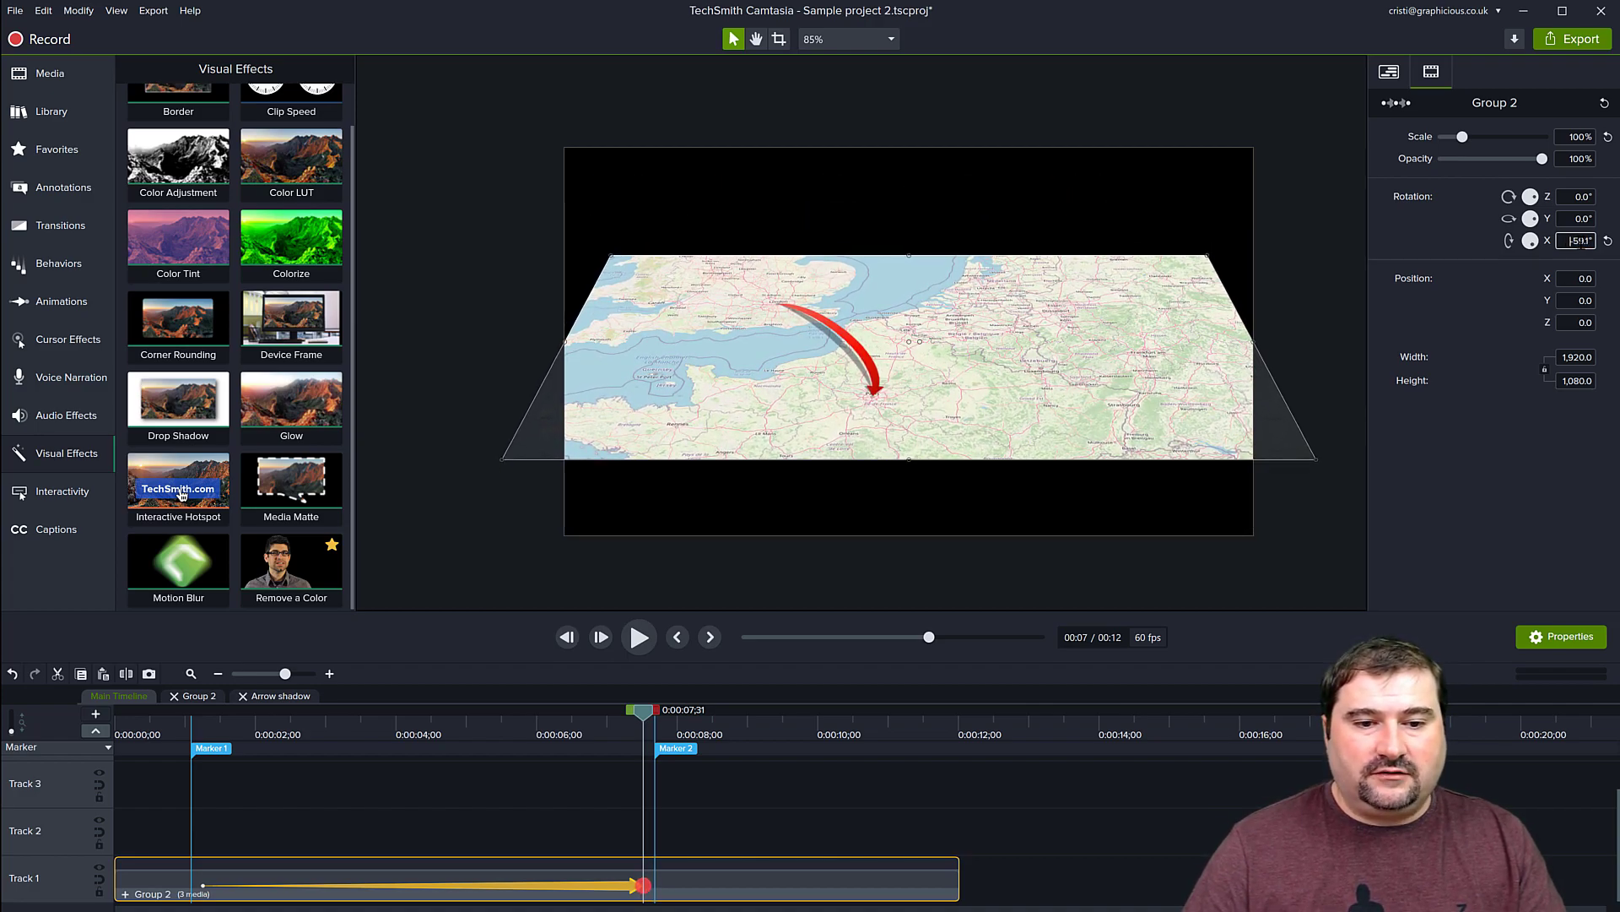
pyautogui.scroll(5, 1578, 243)
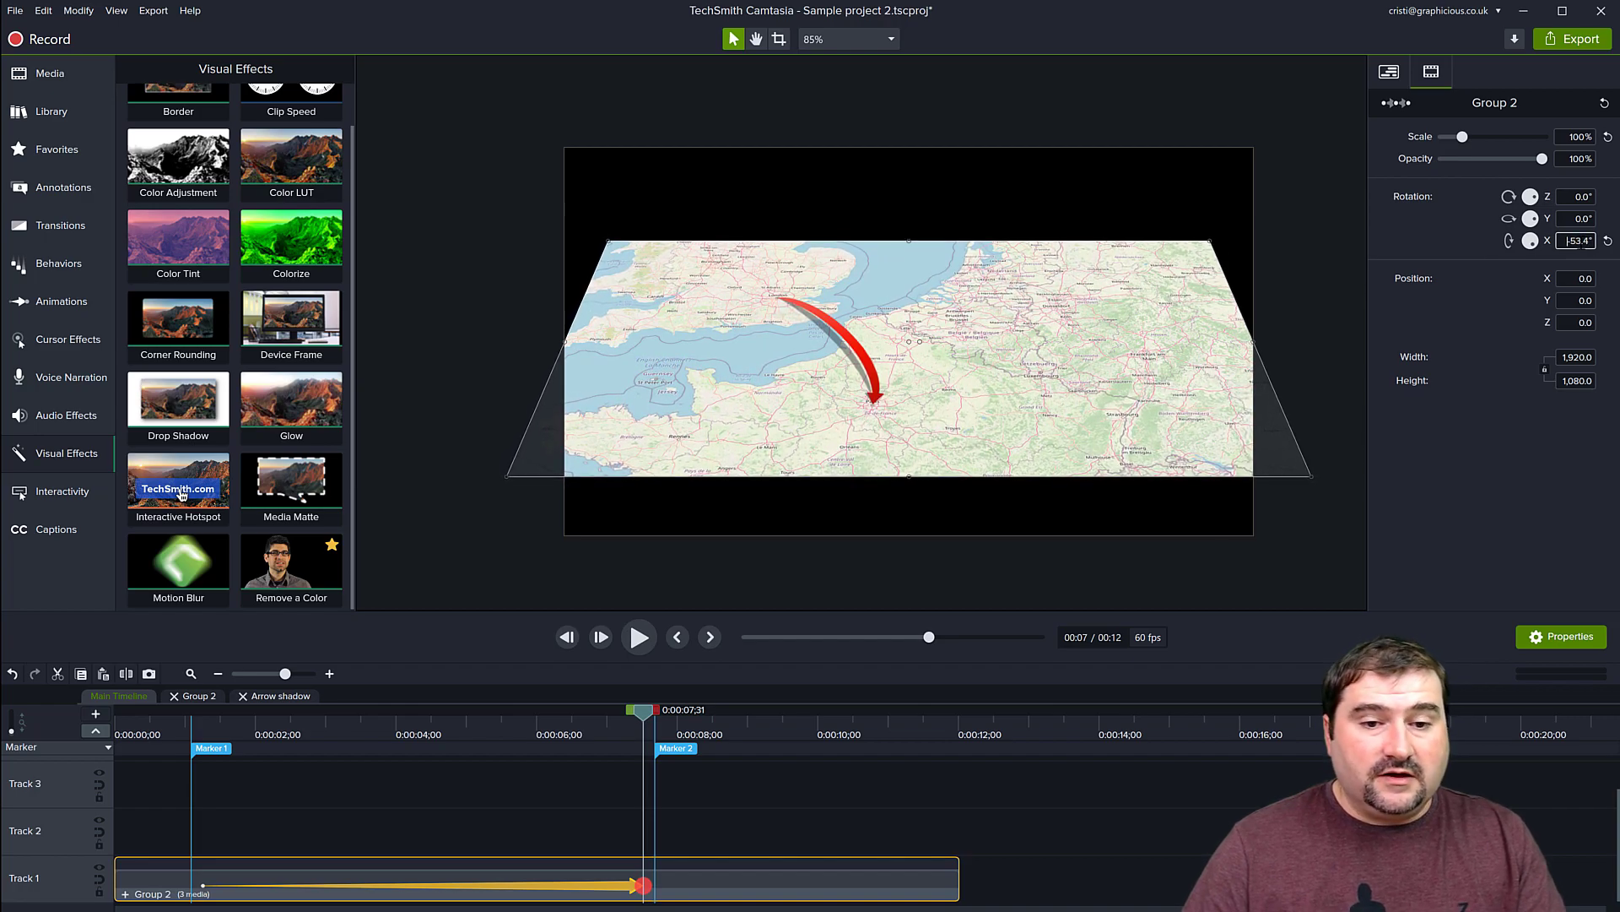
pyautogui.scroll(20, 1578, 242)
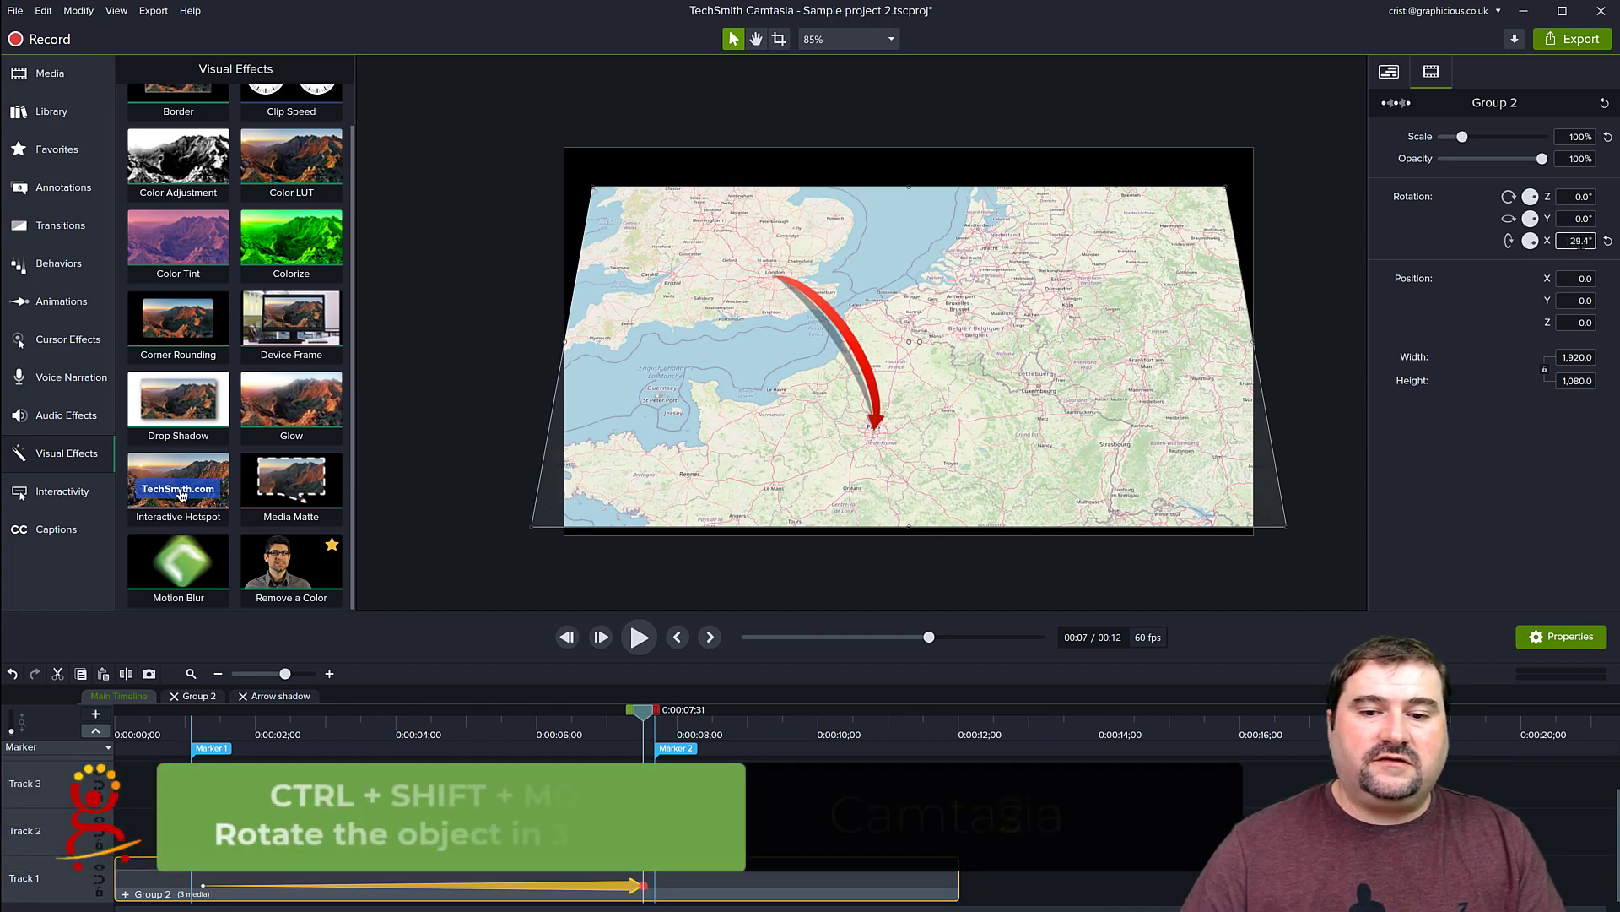
# Set Group 2's Y rotation to 8.0° at the end of the animation.
pyautogui.scroll(5, 1578, 220)
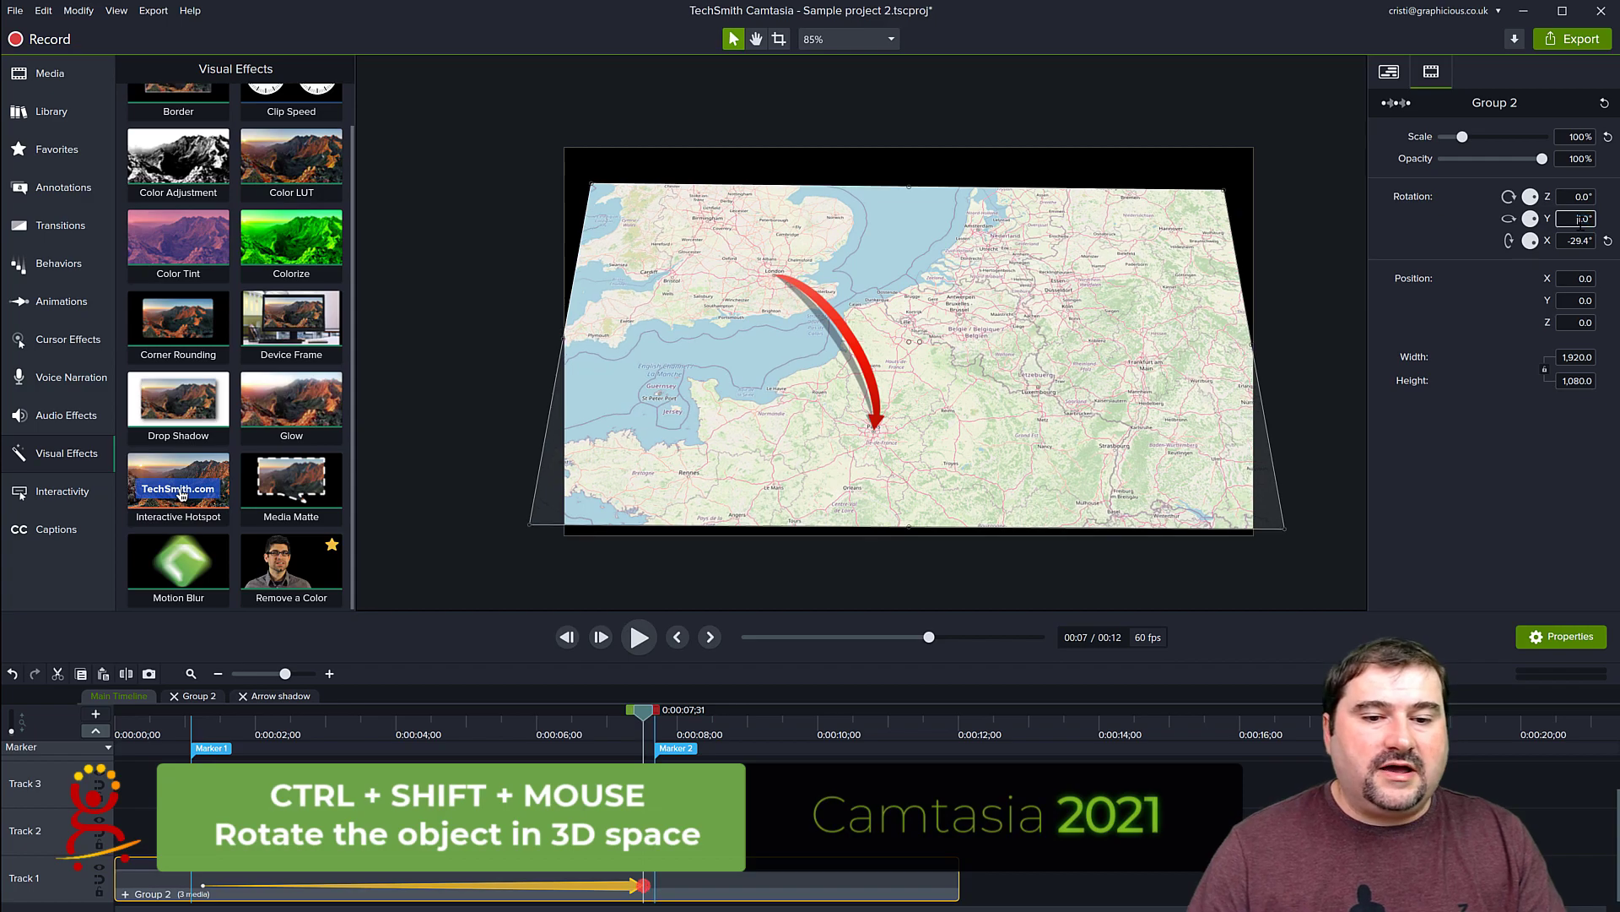
pyautogui.scroll(3, 1580, 221)
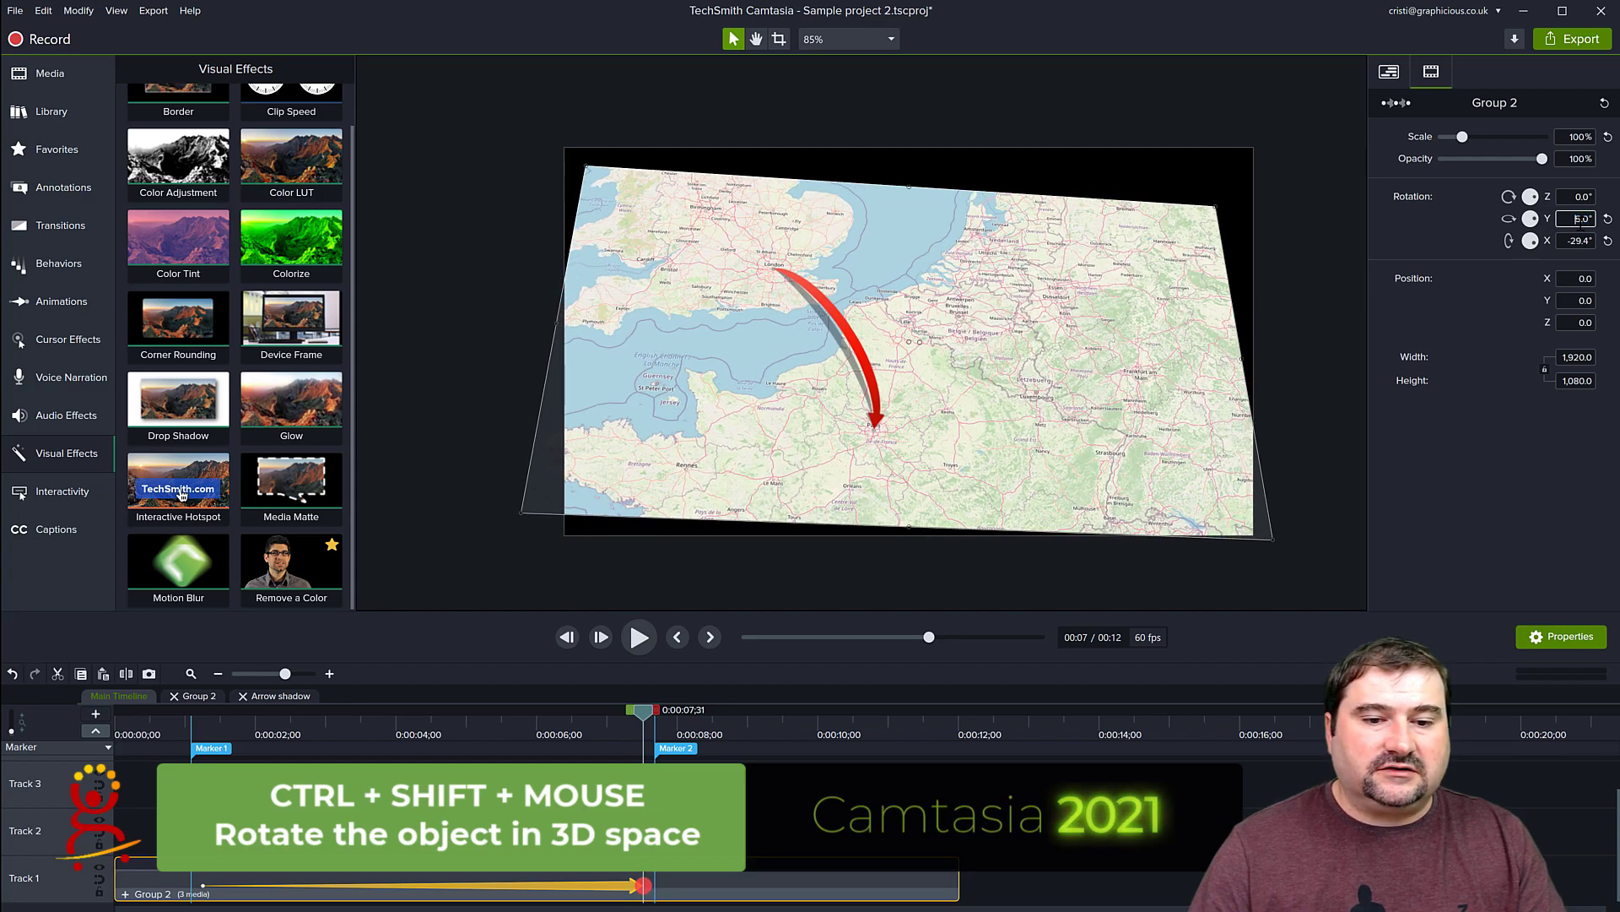
pyautogui.scroll(2, 1580, 222)
# Set Group 2's Z rotation to 19.0° and scale it up to about 167.7% for the ending view.
pyautogui.scroll(1, 1575, 198)
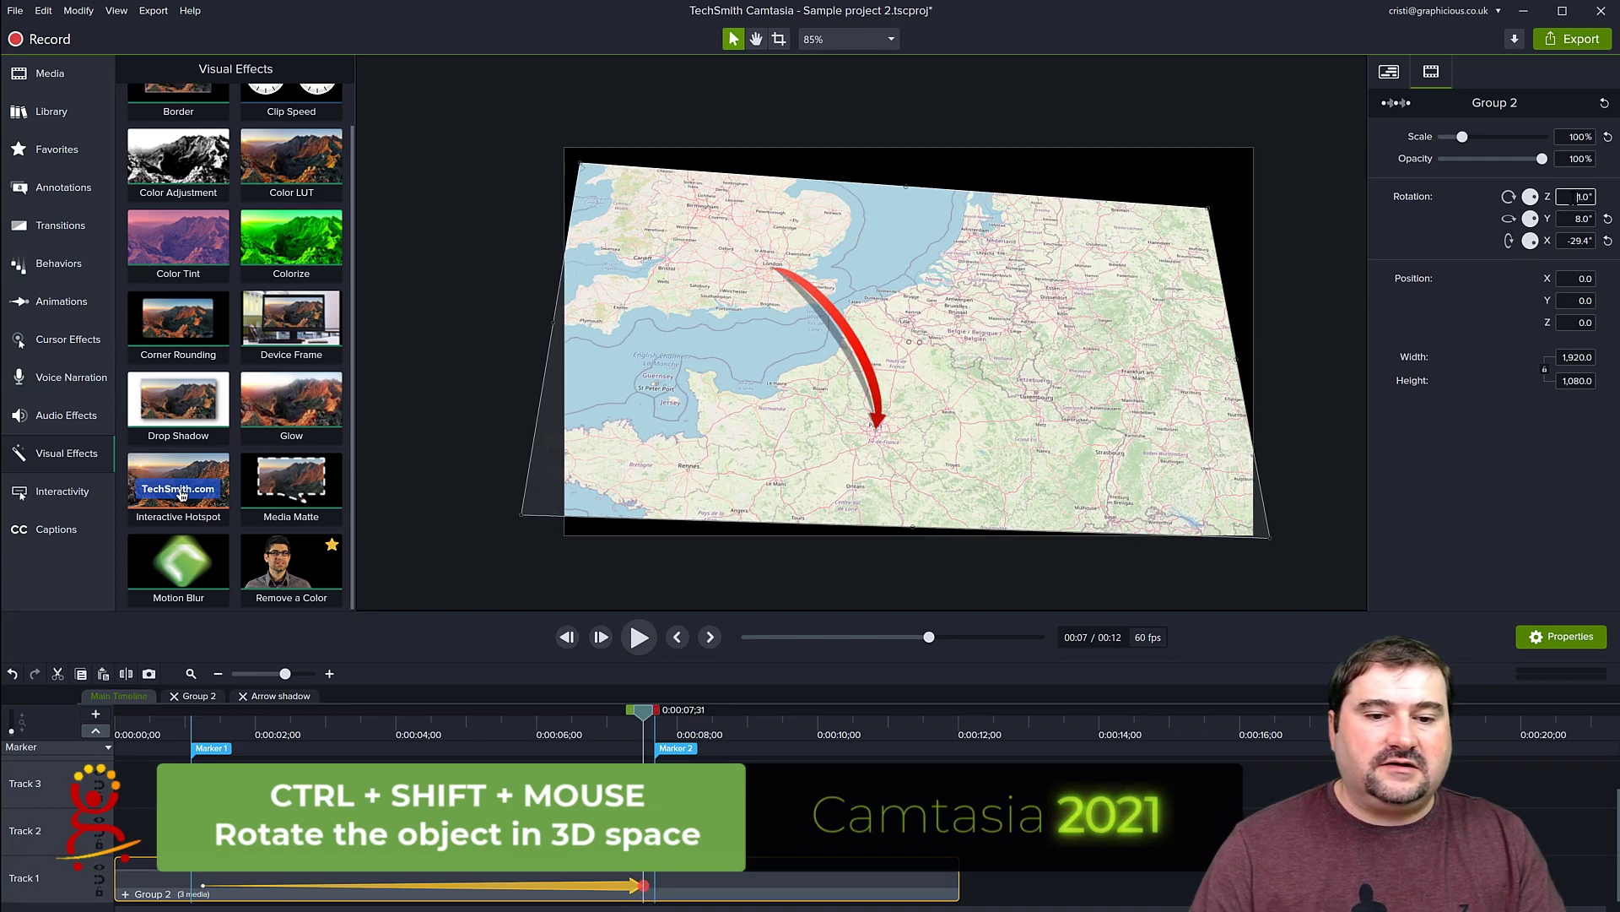
pyautogui.scroll(12, 1575, 197)
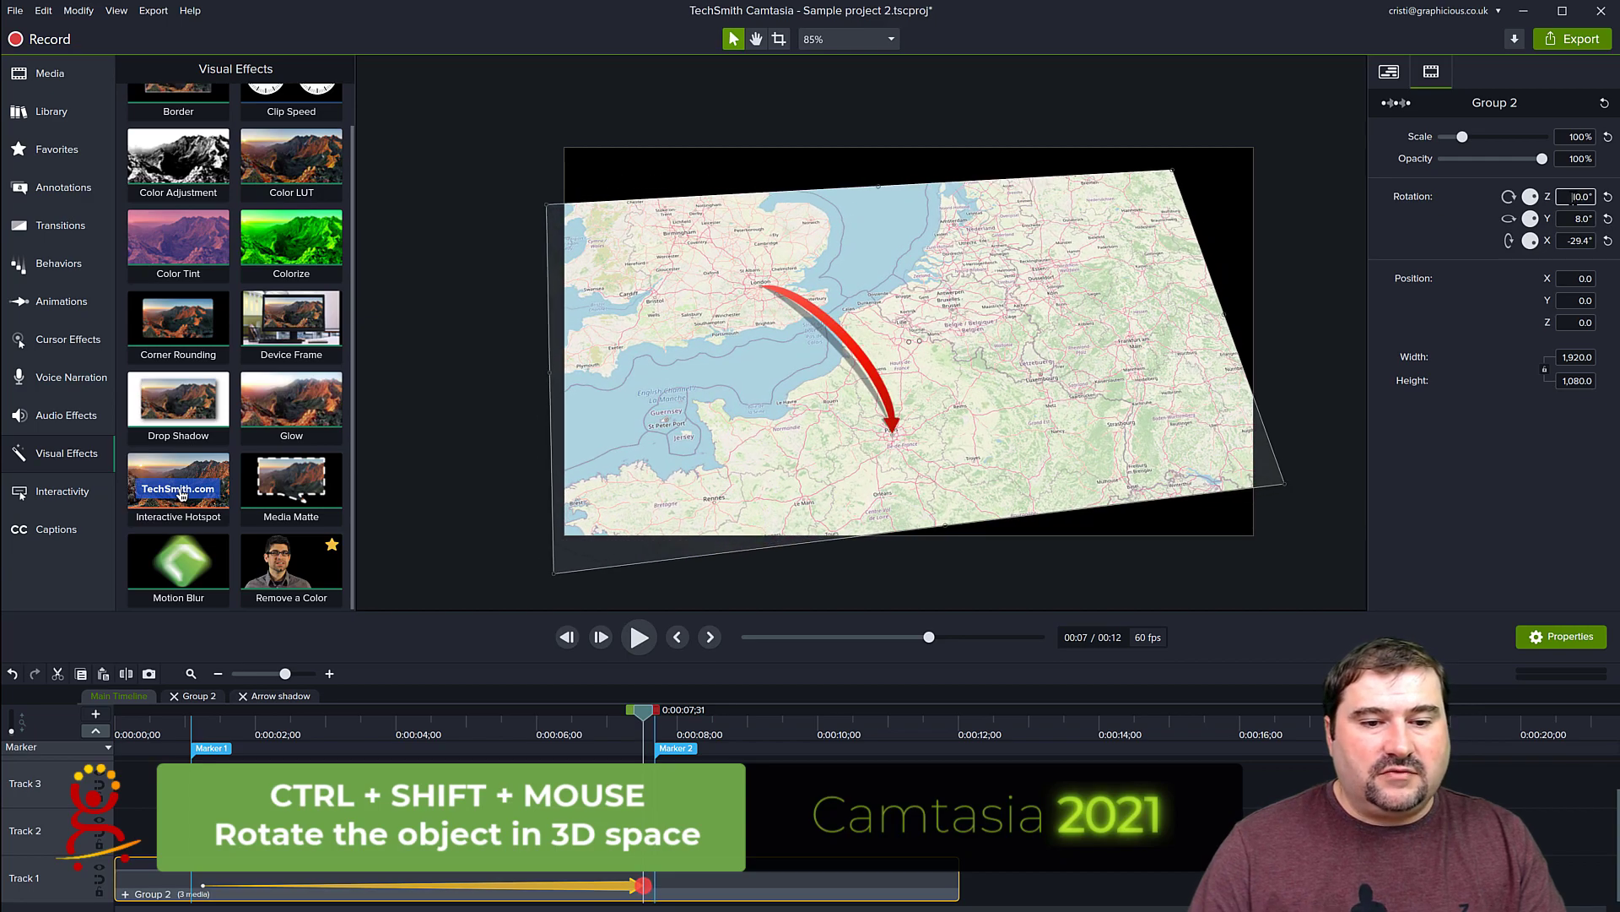
pyautogui.scroll(6, 1575, 198)
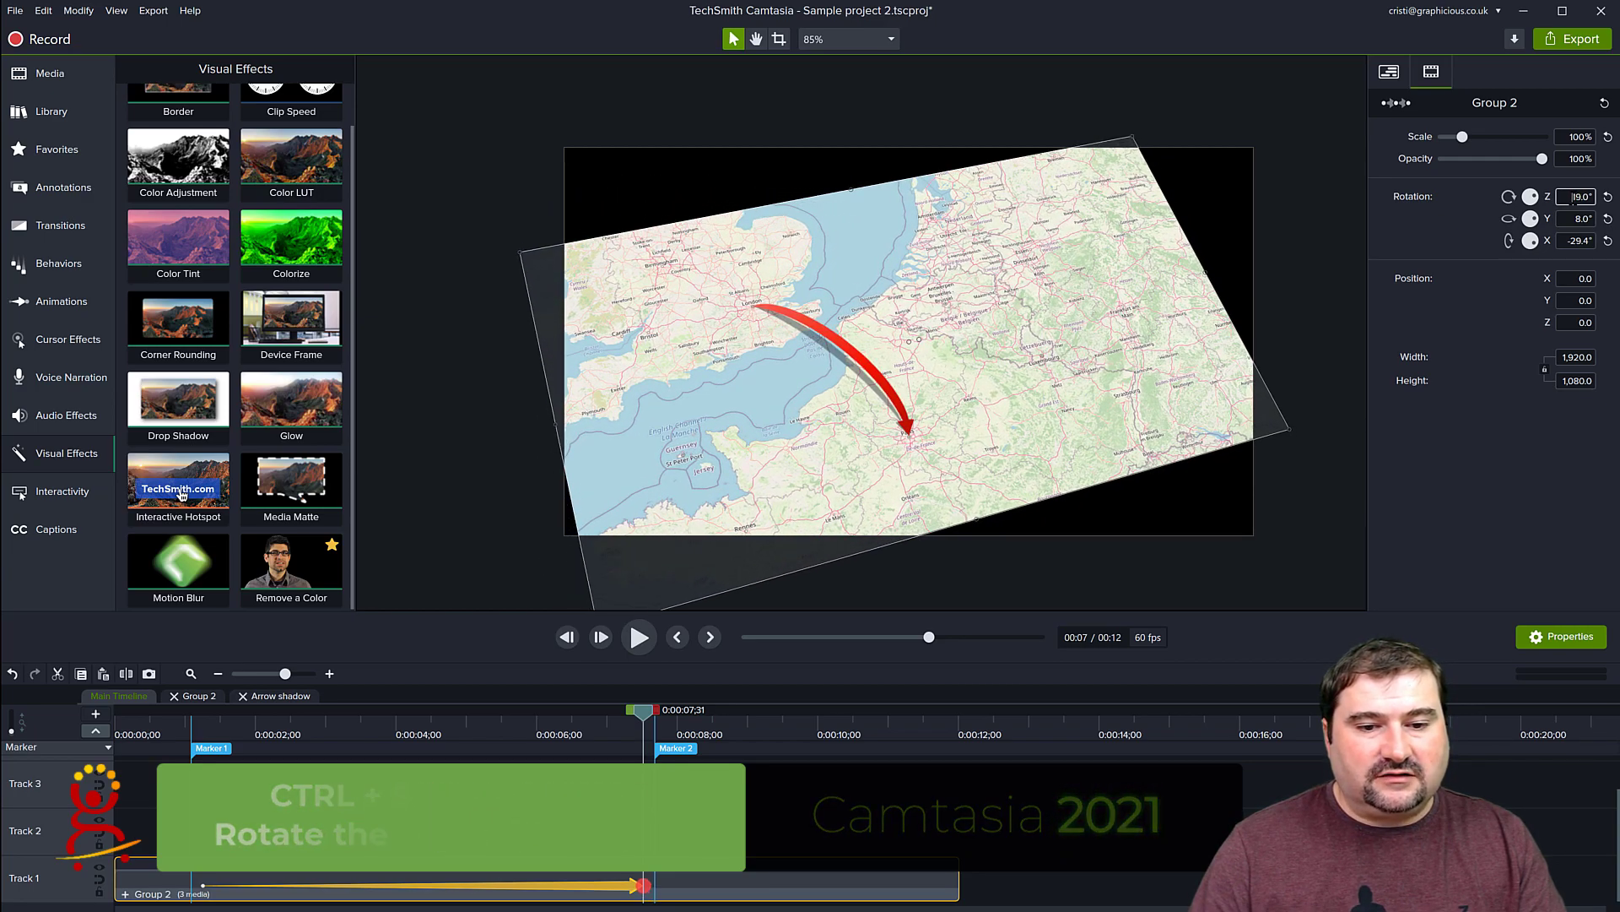
pyautogui.moveTo(1463, 137); pyautogui.dragTo(1477, 139)
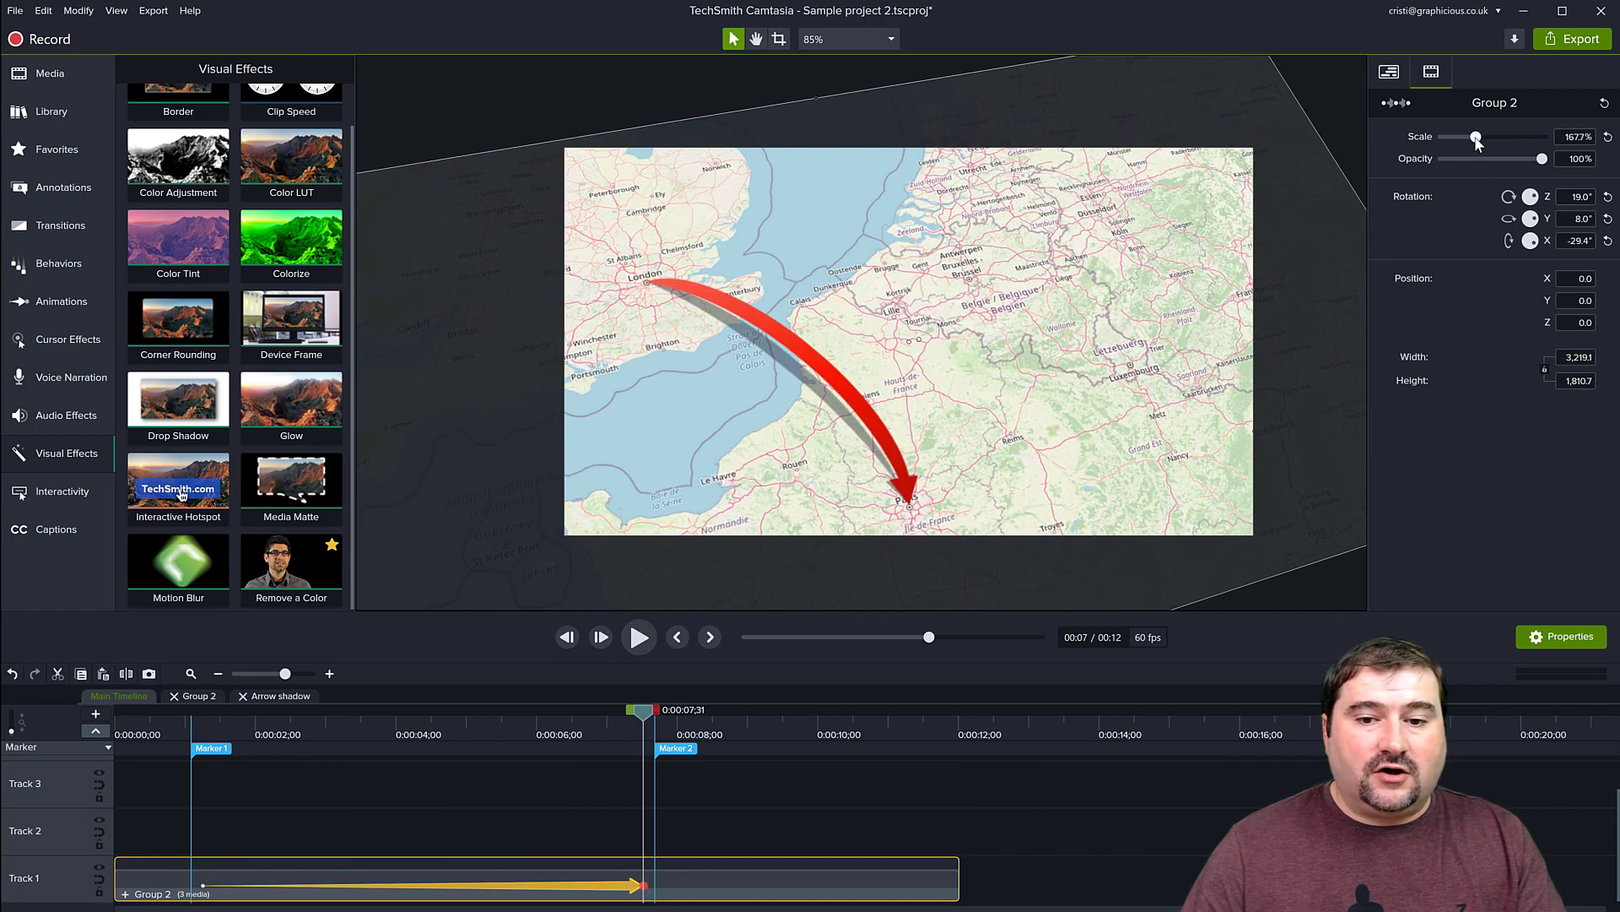
# Reposition Group 2 to about X 190.2, Y 127.2 for the ending view and set its Y rotation to 9.0°.
pyautogui.moveTo(1332, 274); pyautogui.dragTo(1365, 252)
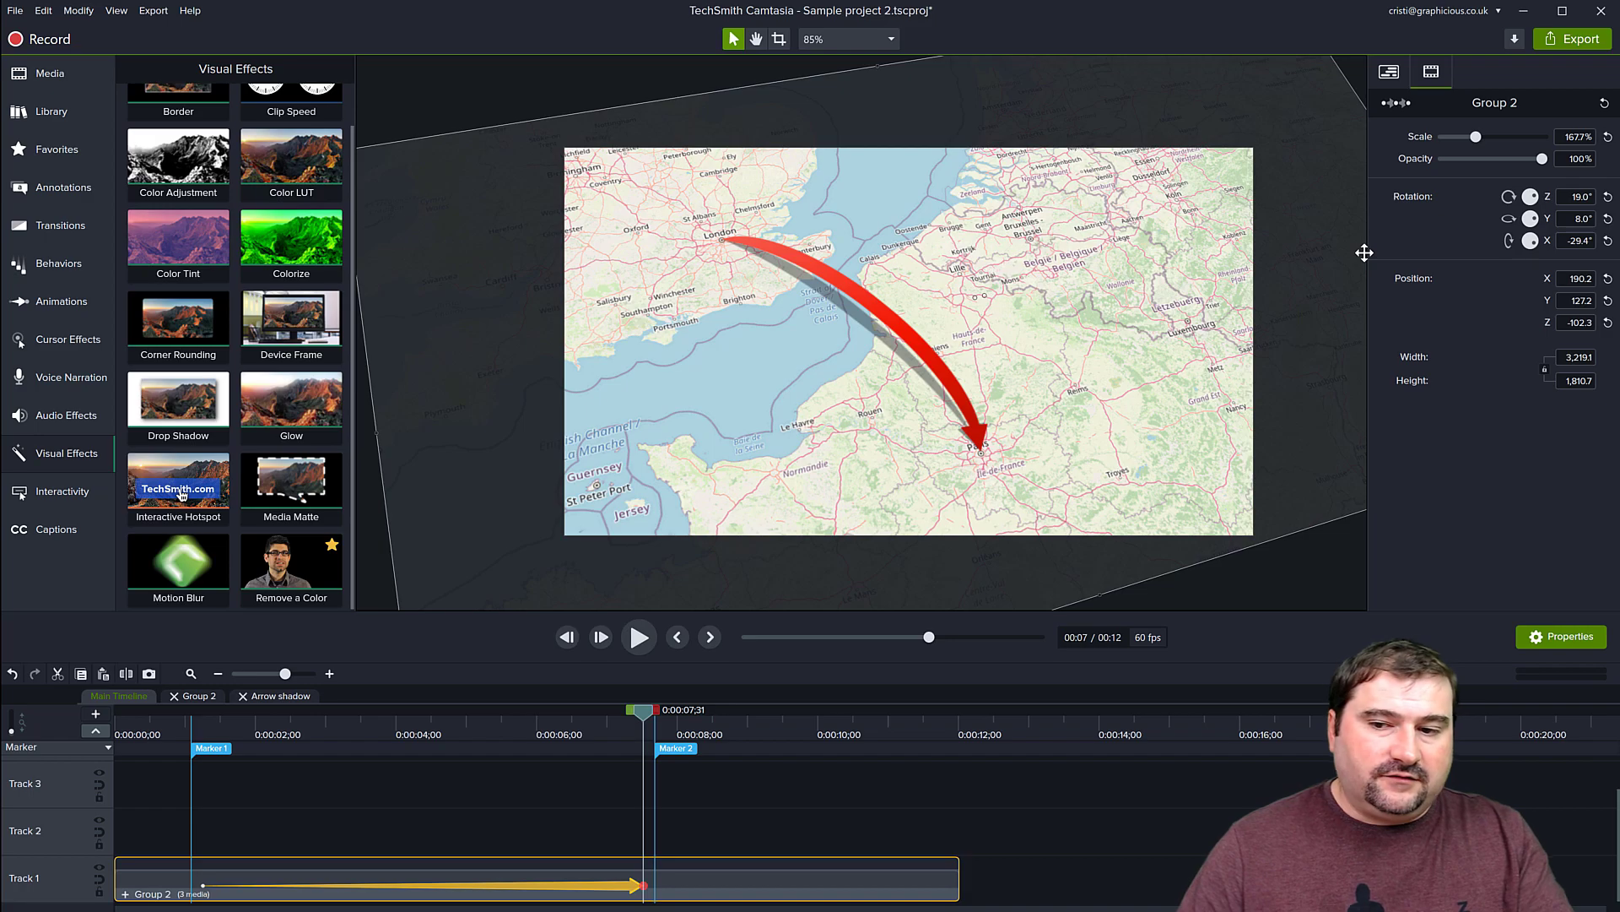
pyautogui.press('Down')
pyautogui.press('Down')
pyautogui.press('Down')
pyautogui.press('Down')
pyautogui.press('Down')
pyautogui.press('Down')
pyautogui.press('Down')
pyautogui.press('Down')
pyautogui.press('Down')
pyautogui.press('Down')
pyautogui.press('Down')
pyautogui.press('Down')
pyautogui.press('Down')
pyautogui.press('Down')
pyautogui.press('Down')
pyautogui.press('Down')
pyautogui.press('Down')
pyautogui.press('Down')
pyautogui.press('Down')
pyautogui.press('Down')
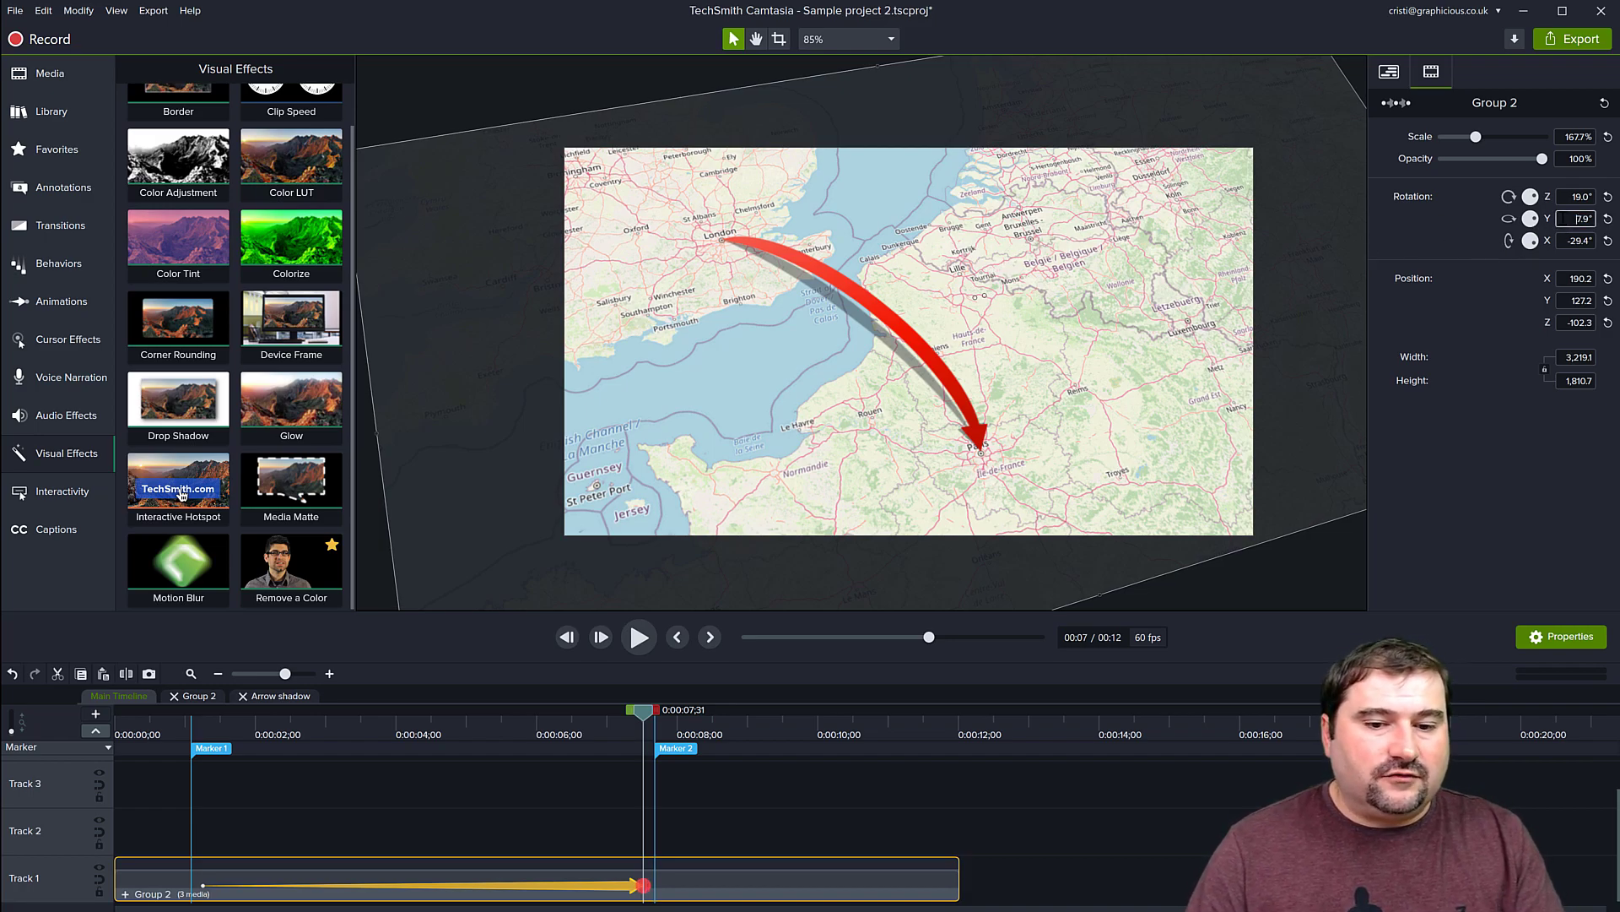
pyautogui.press('Up')
pyautogui.press('Up')
pyautogui.press('Up')
pyautogui.press('Up')
pyautogui.press('Up')
pyautogui.press('Up')
pyautogui.press('Up')
pyautogui.press('Up')
pyautogui.press('Up')
pyautogui.press('Up')
pyautogui.press('Up')
pyautogui.press('Up')
pyautogui.press('Up')
pyautogui.press('Up')
pyautogui.press('Up')
pyautogui.press('Up')
pyautogui.press('Up')
pyautogui.press('Up')
pyautogui.press('Up')
pyautogui.press('Up')
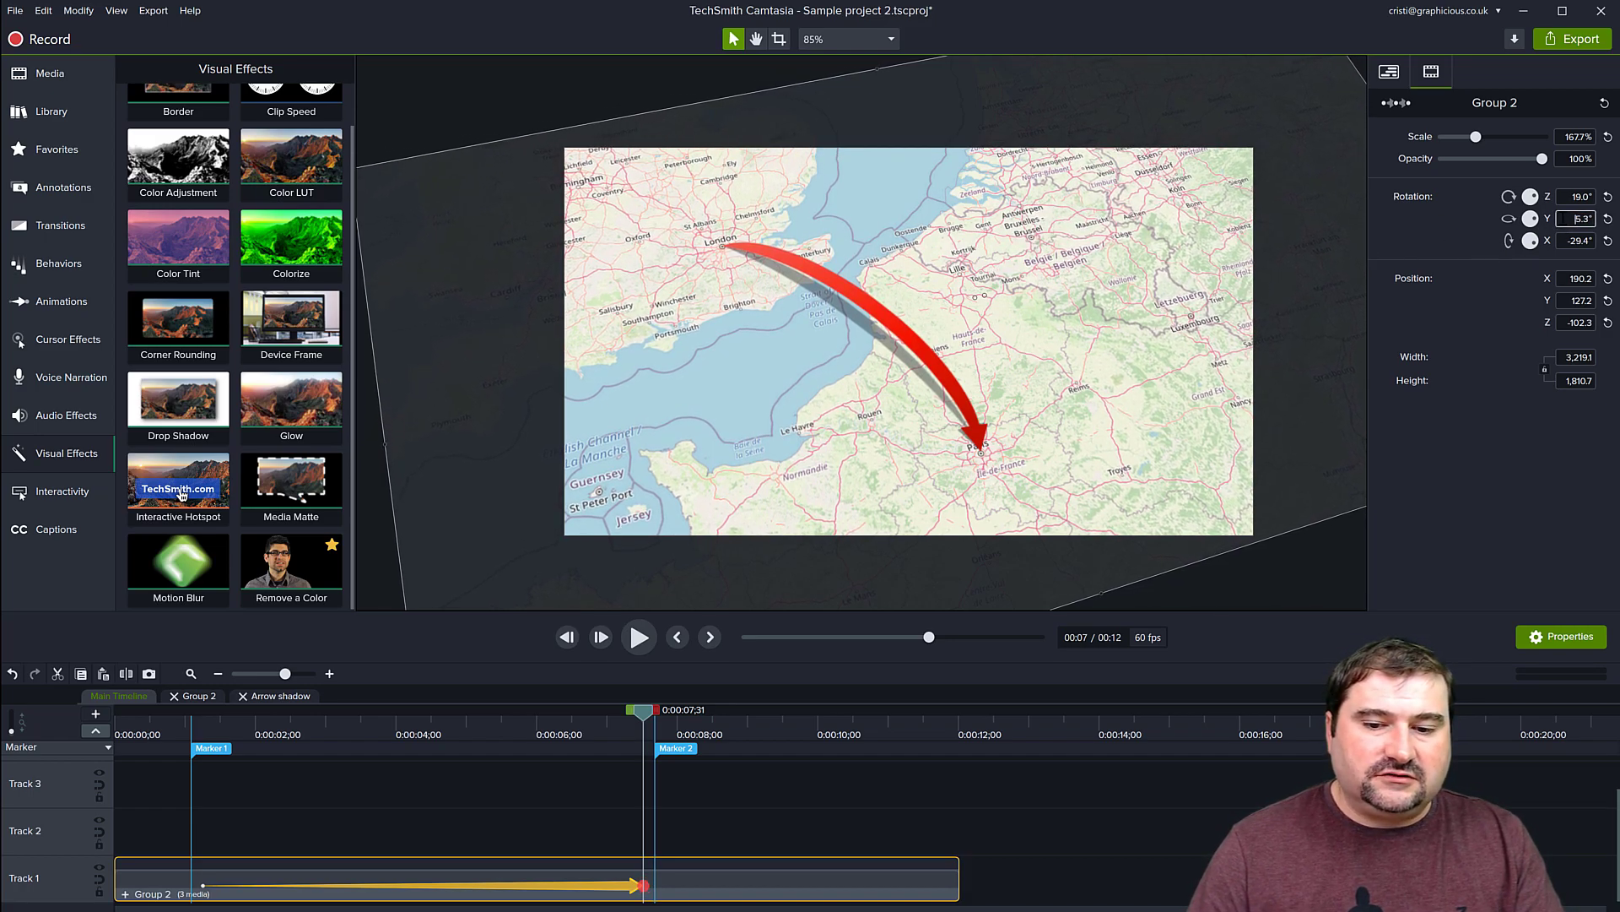
pyautogui.press('Up')
pyautogui.press('Up')
pyautogui.press('Up')
pyautogui.press('Up')
pyautogui.press('Up')
pyautogui.press('Up')
pyautogui.press('Up')
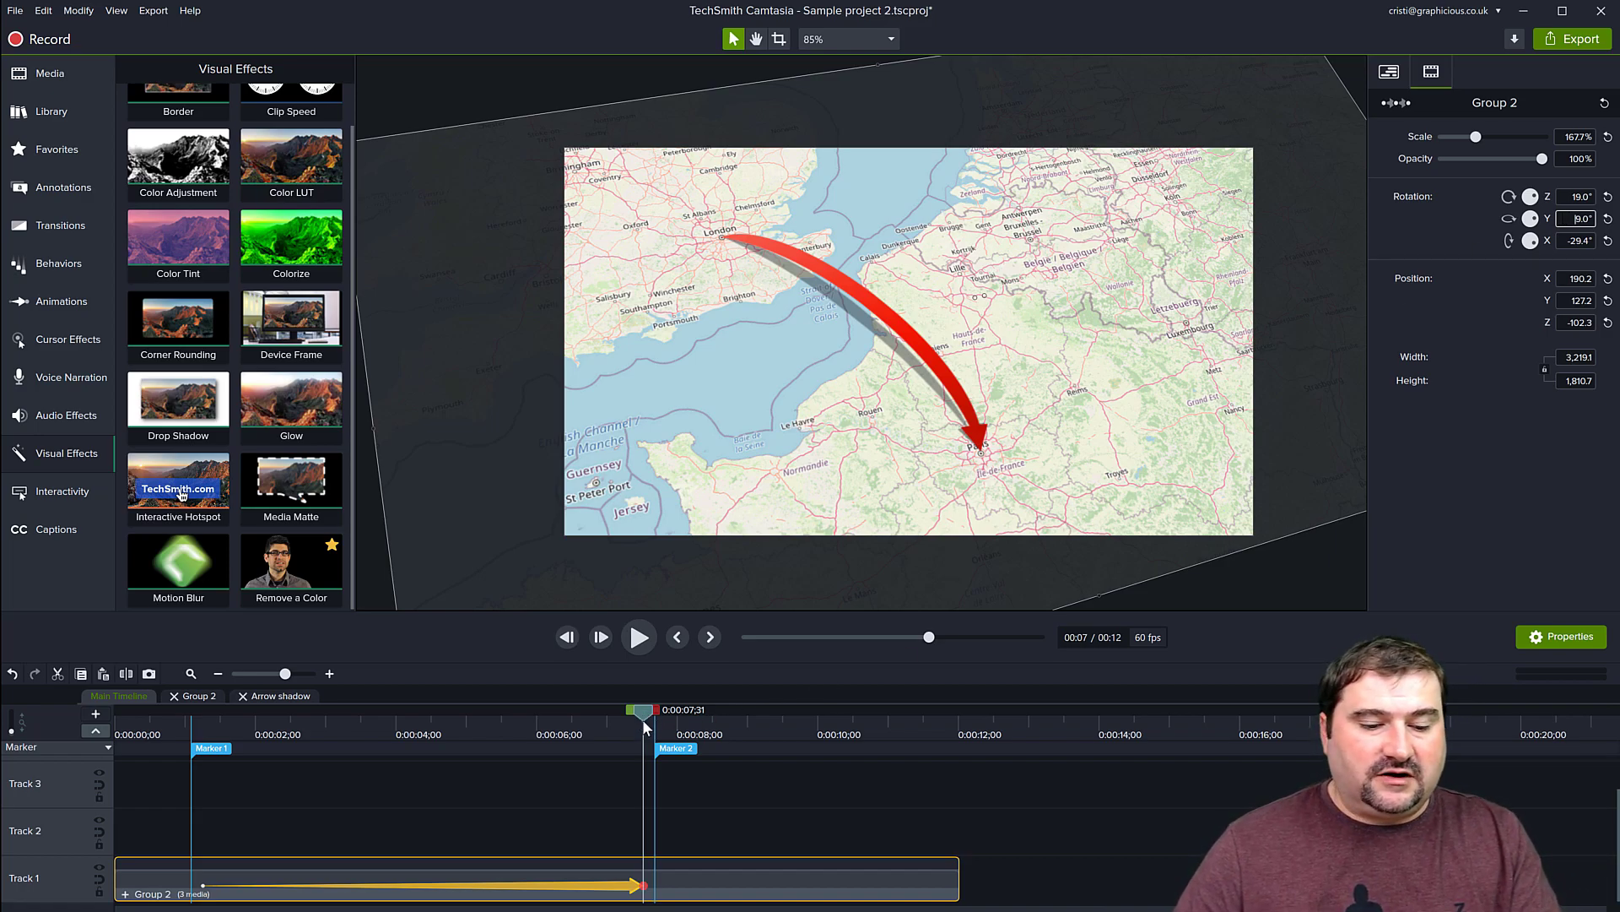
# Play the map animation from around Marker 1 to past its end to review the camera move.
pyautogui.moveTo(644, 713); pyautogui.dragTo(211, 719)
pyautogui.press('space')
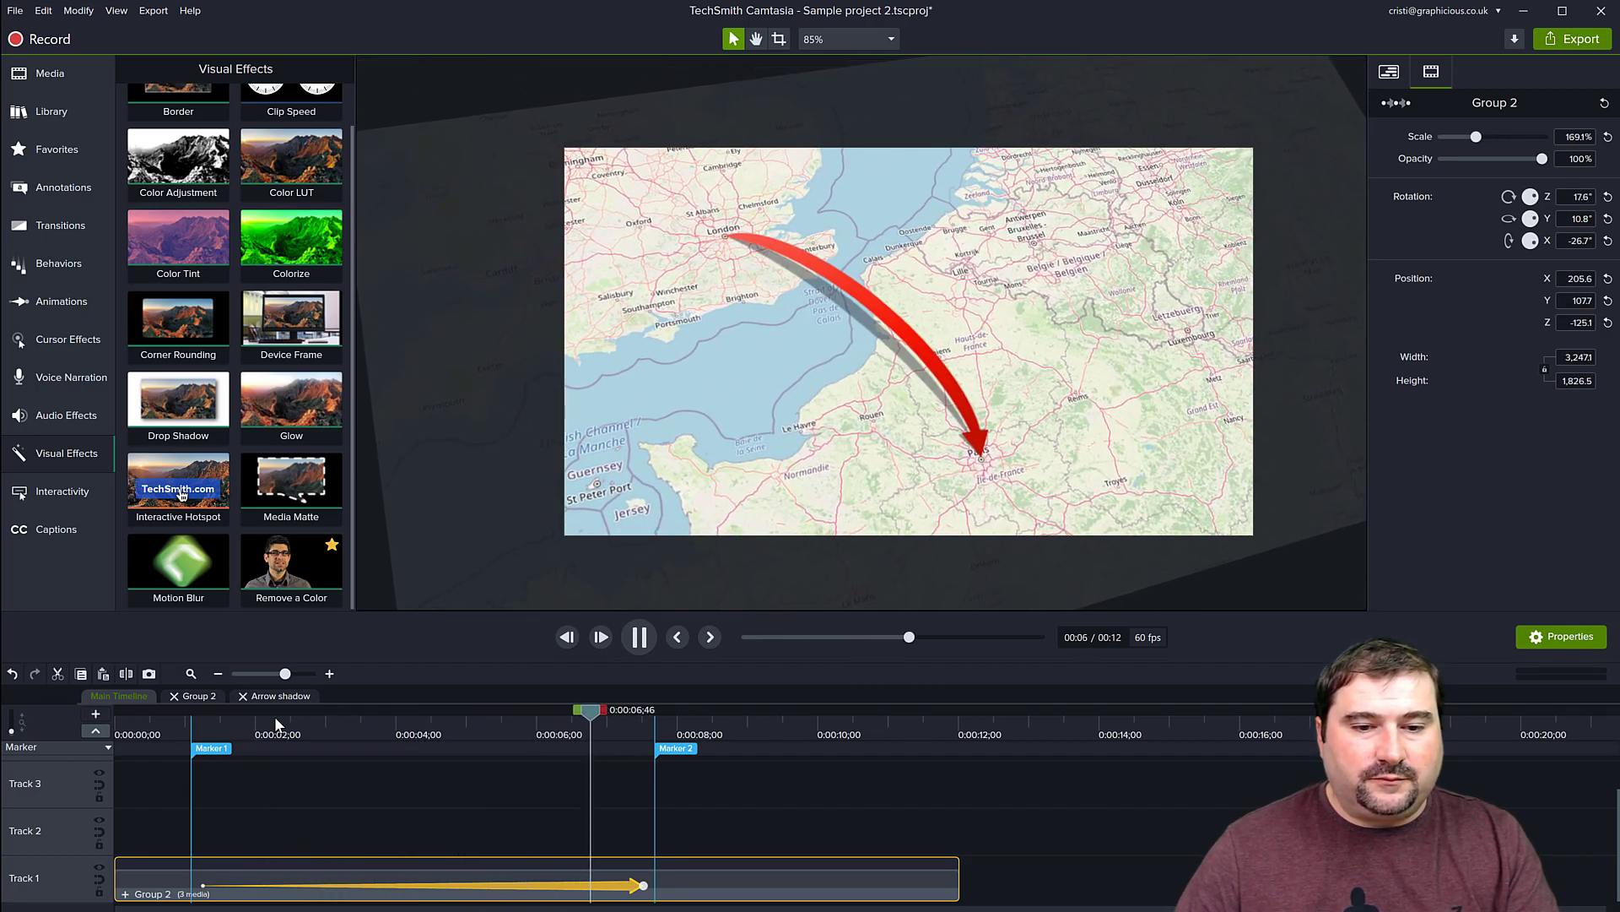
pyautogui.press('space')
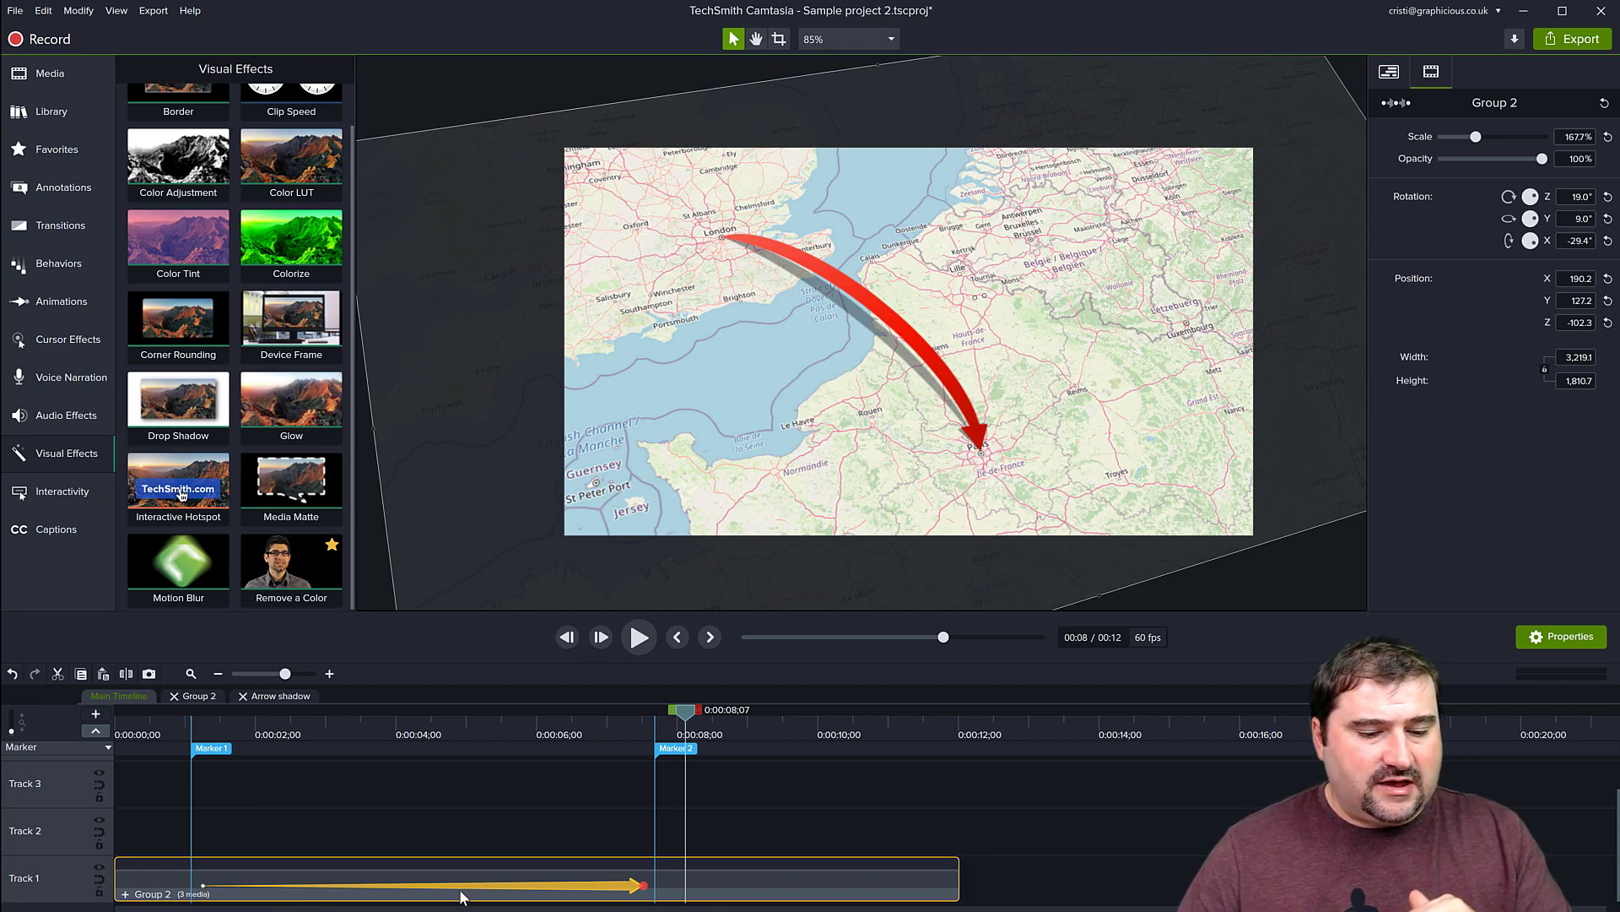
# Stretch Group 2's animation to run from 0:00:00;32 to about 0:00:08;49, and play it back.
pyautogui.moveTo(643, 885); pyautogui.dragTo(731, 888)
pyautogui.moveTo(201, 886); pyautogui.dragTo(152, 887)
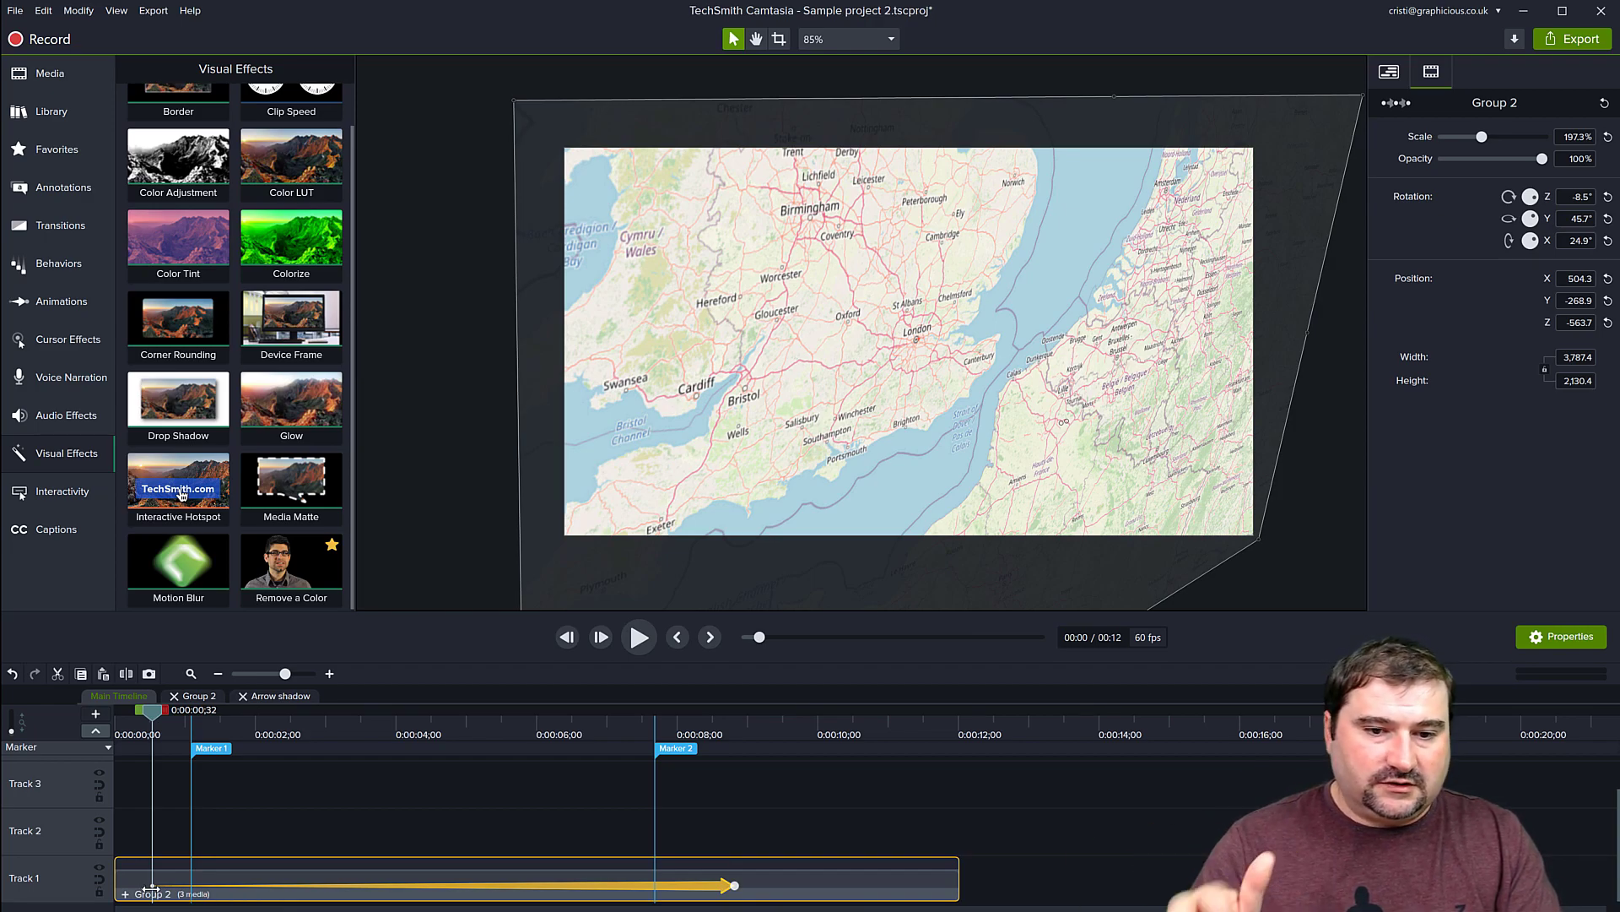
pyautogui.press('space')
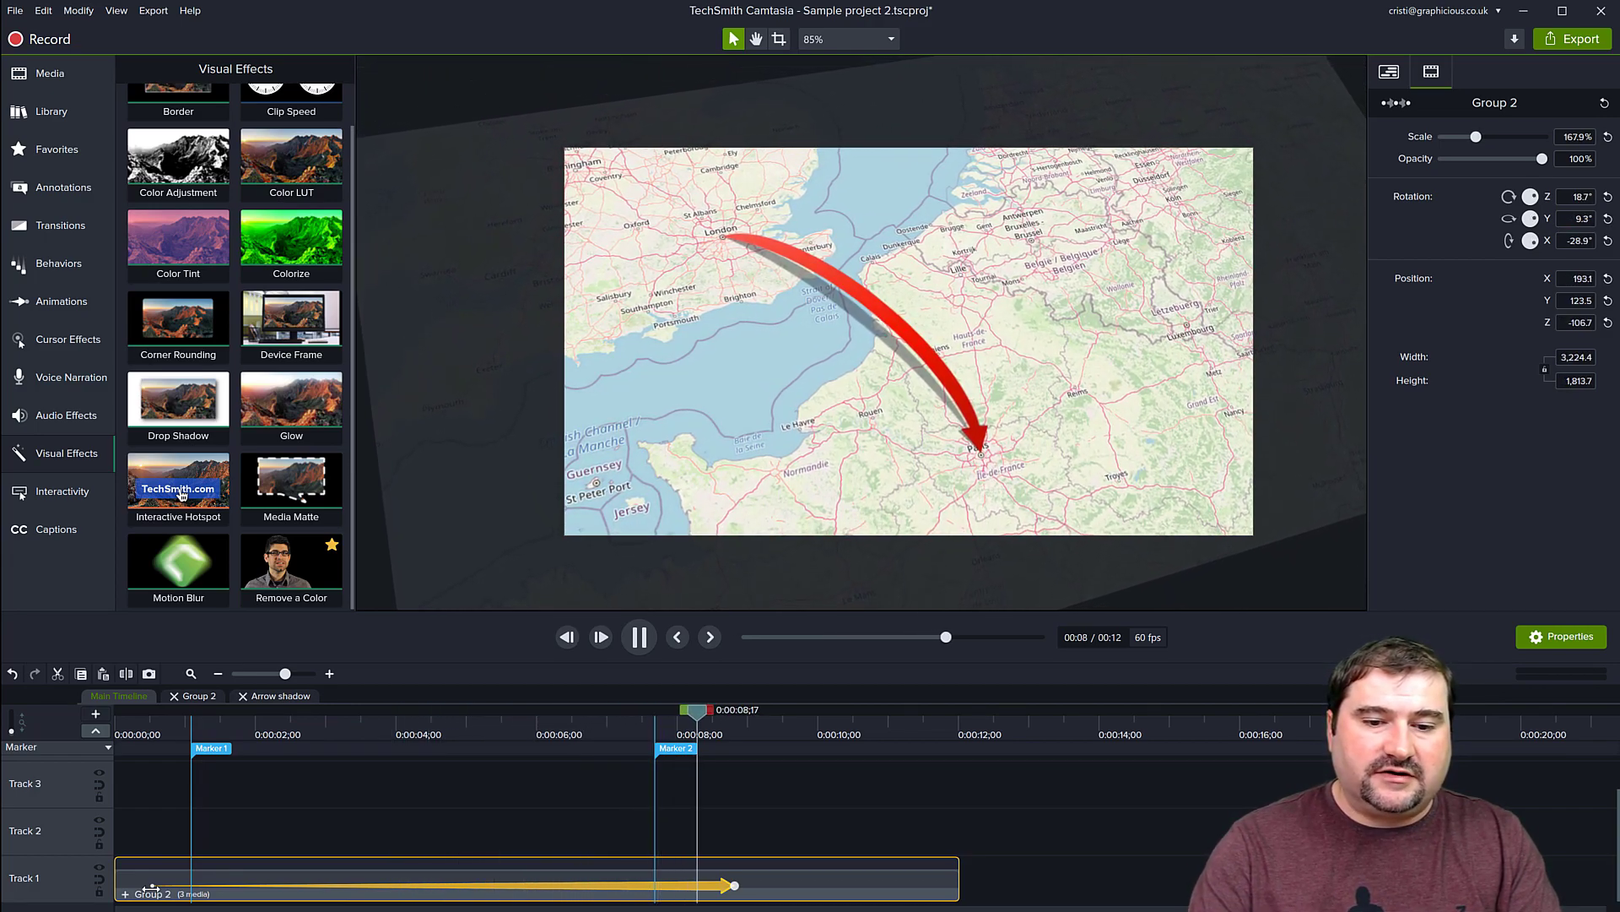
pyautogui.press('space')
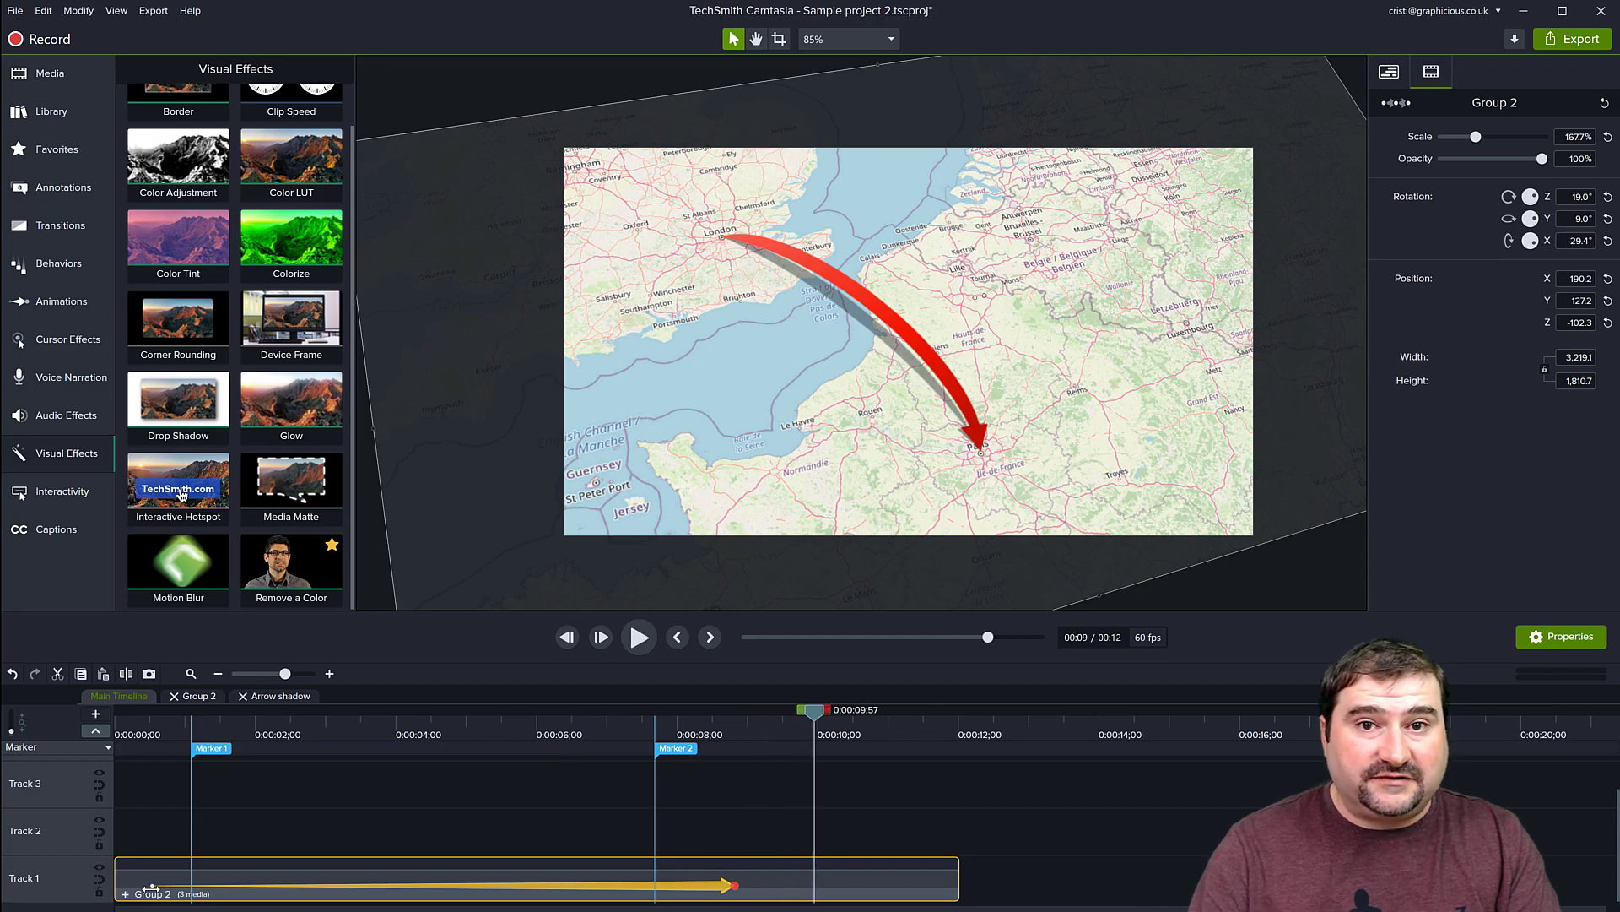
# At the animation's end, 0:00:08;49, scale Group 2 to about 195.1% and reposition it to about X 216.7, Y 183.5.
pyautogui.moveTo(817, 719); pyautogui.dragTo(741, 727)
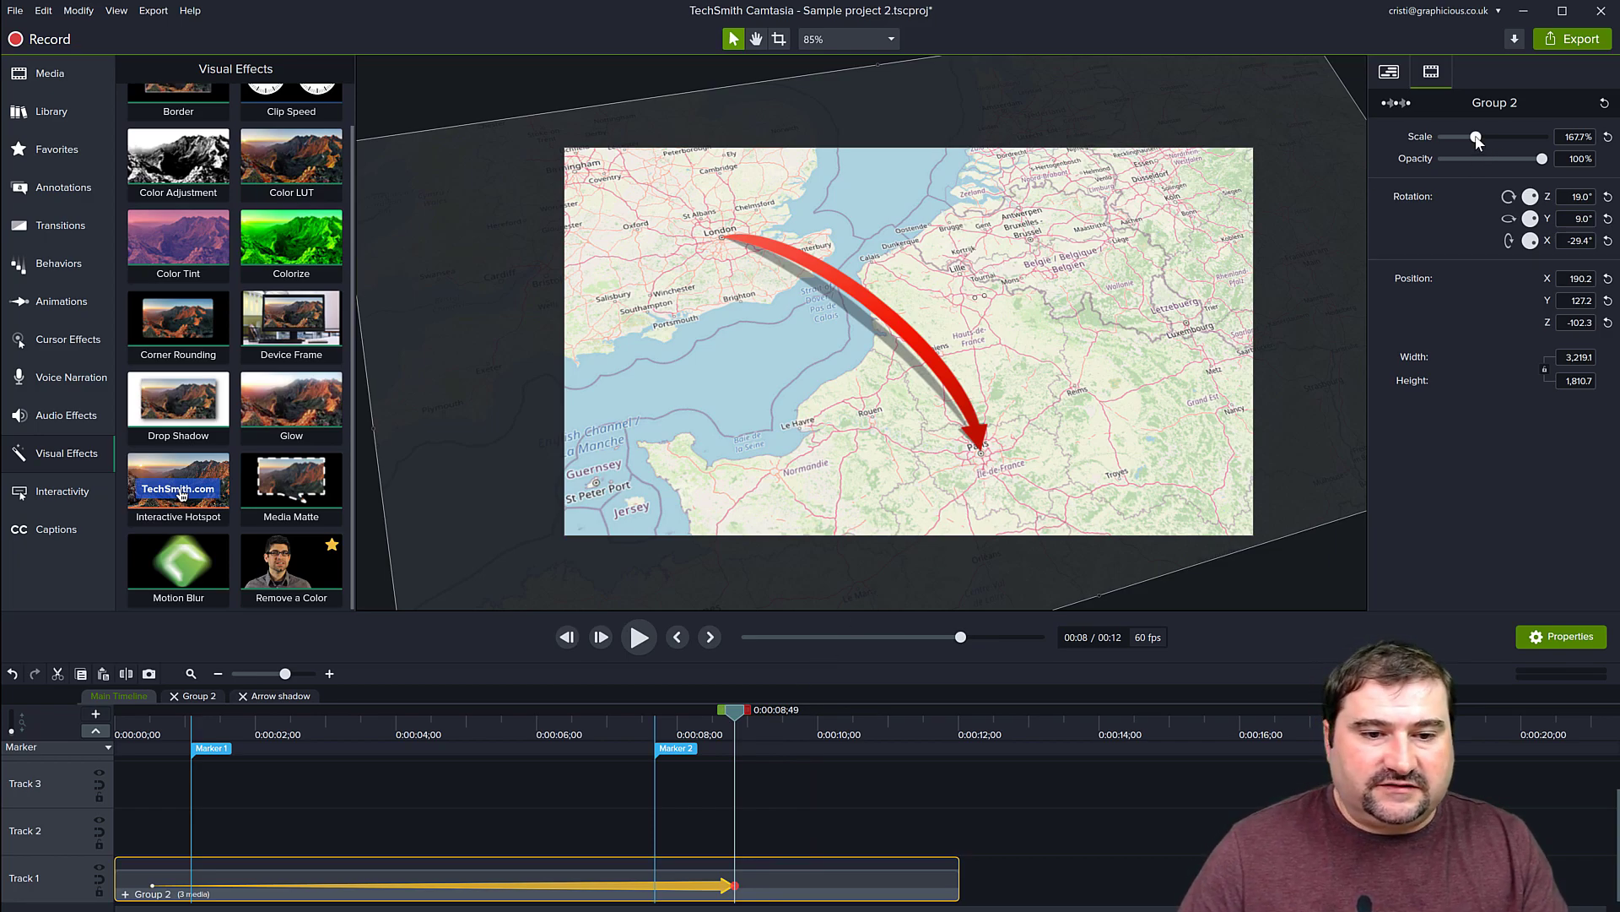
pyautogui.moveTo(1477, 142); pyautogui.dragTo(1483, 144)
pyautogui.moveTo(1240, 296); pyautogui.dragTo(1229, 267)
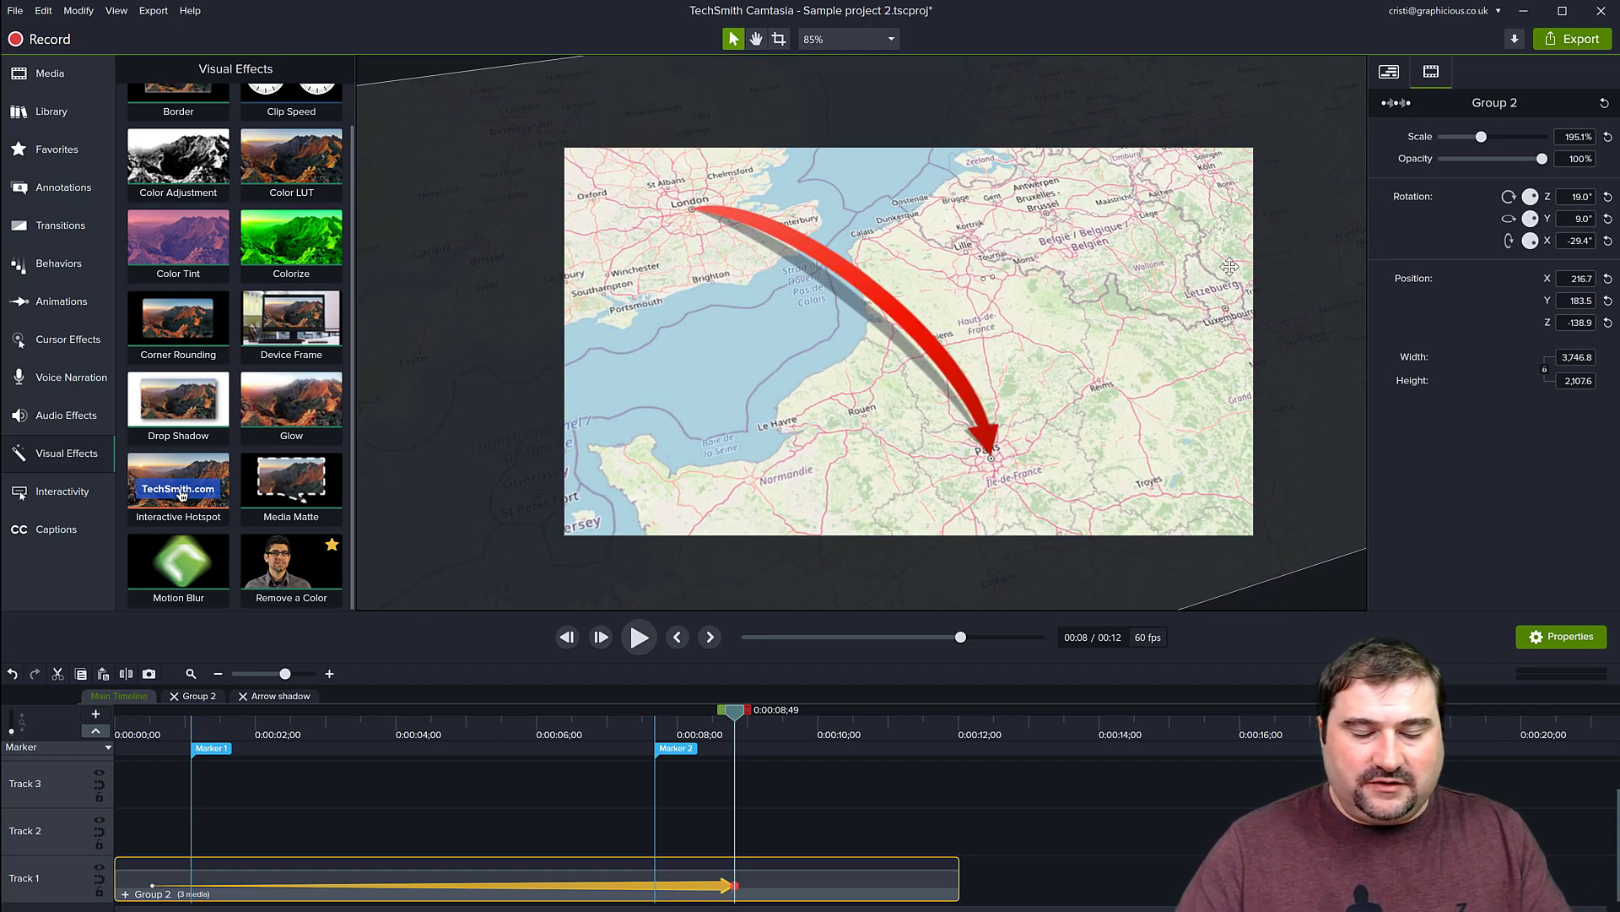
# Play the adjusted animation from near the start of the timeline and save the project.
pyautogui.click(144, 719)
pyautogui.press('space')
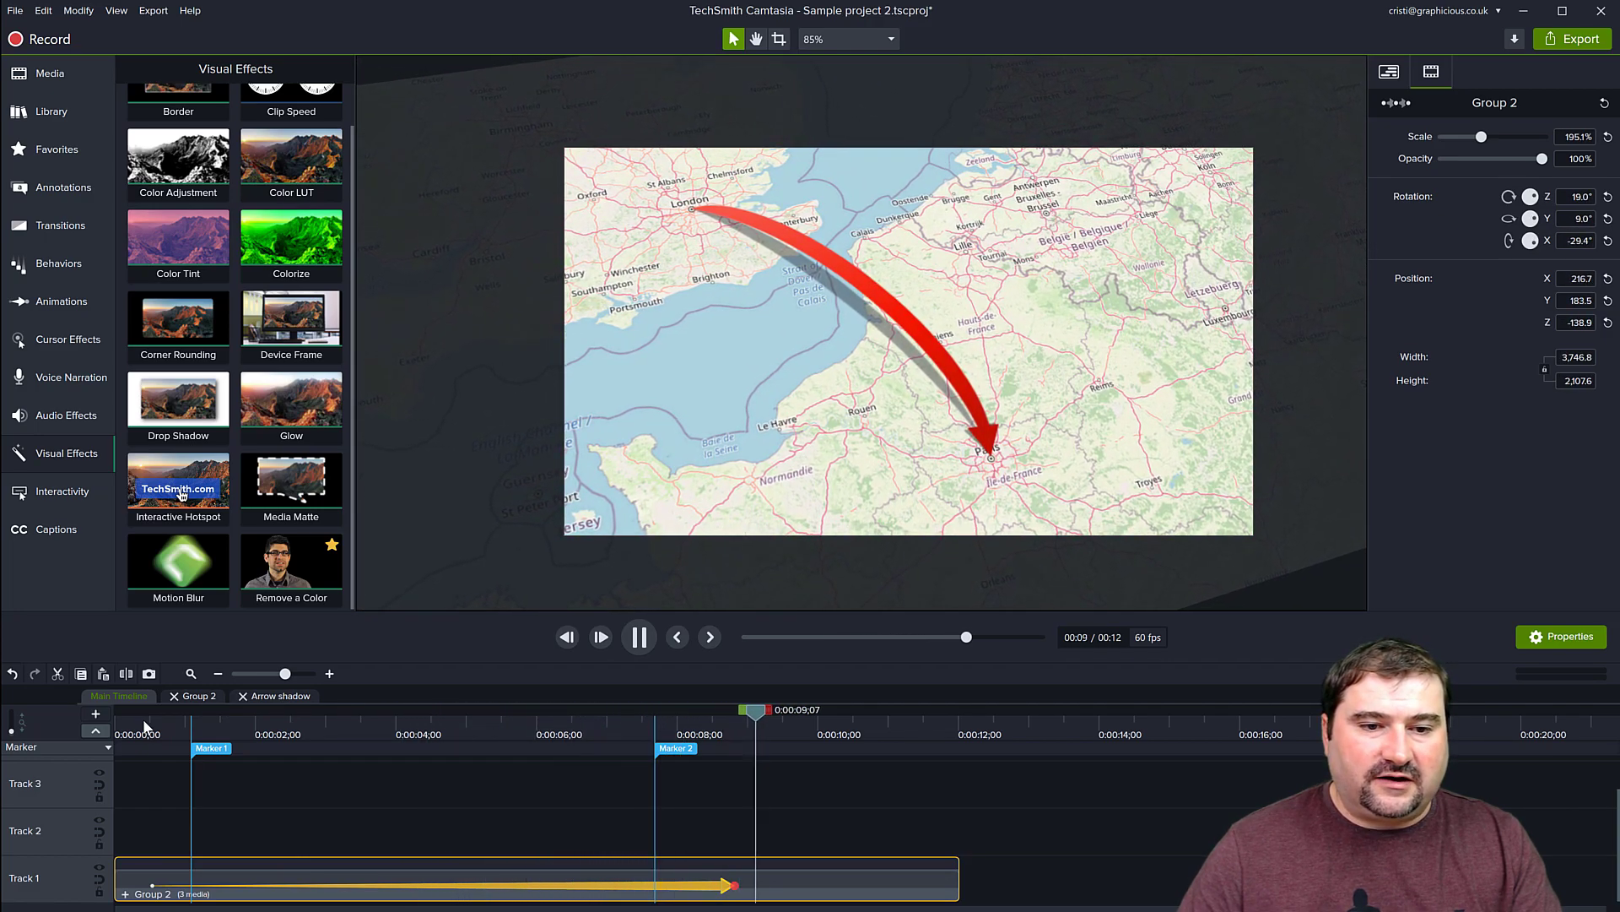
pyautogui.press('space')
pyautogui.hotkey('ctrl', 's')
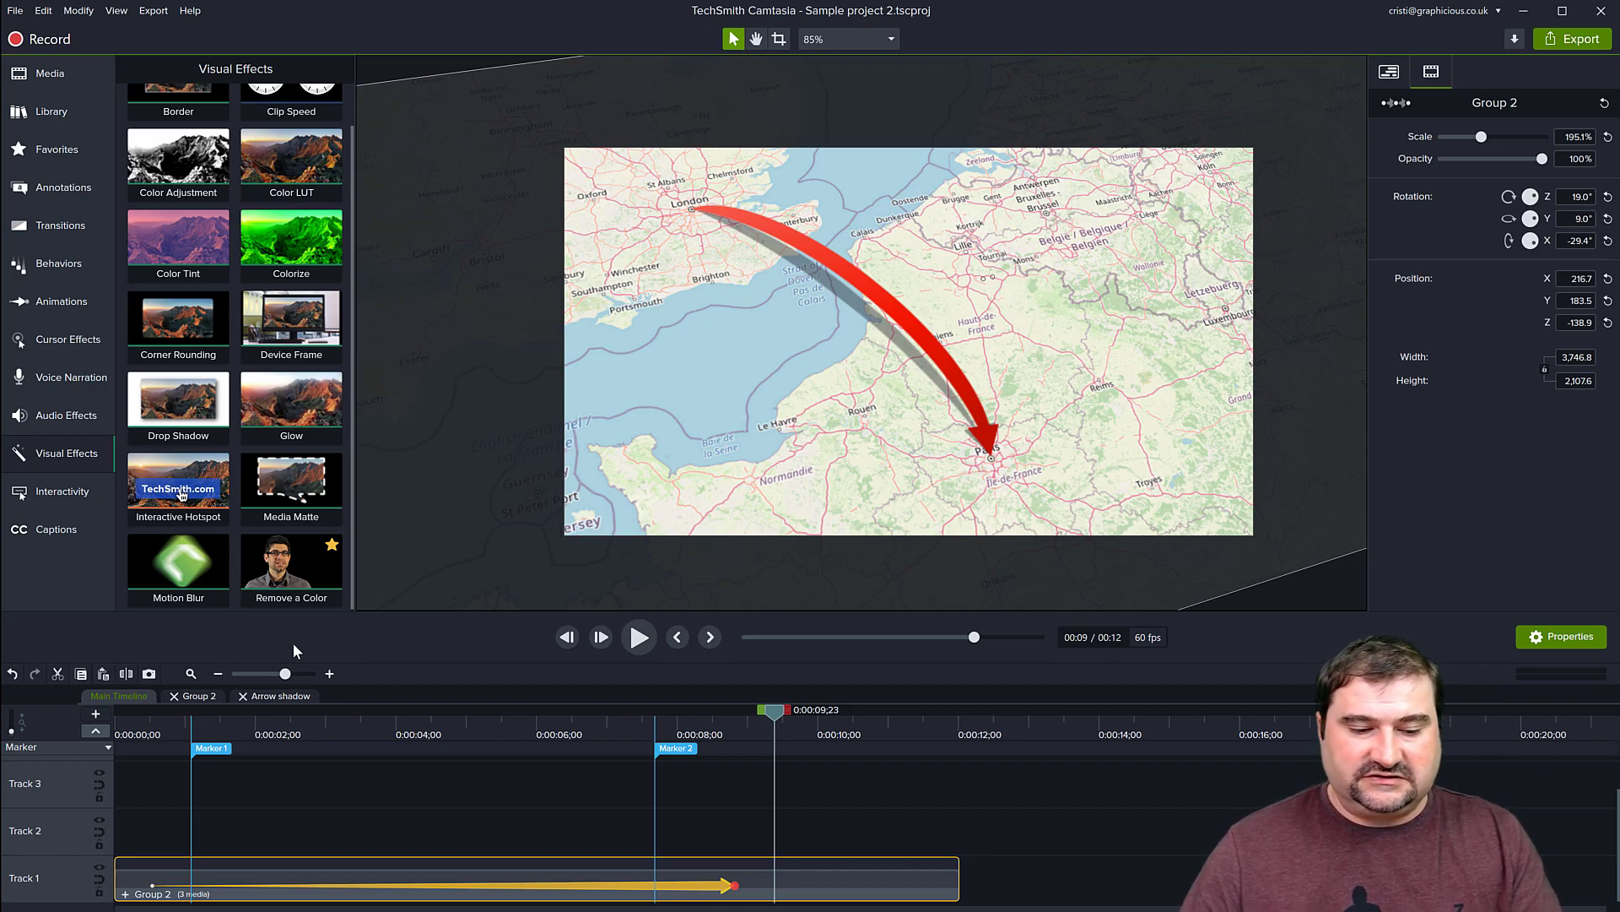
# Scrub through the animation between Marker 1 and its end to examine the map's framing and the arrow.
pyautogui.moveTo(773, 710); pyautogui.dragTo(595, 748)
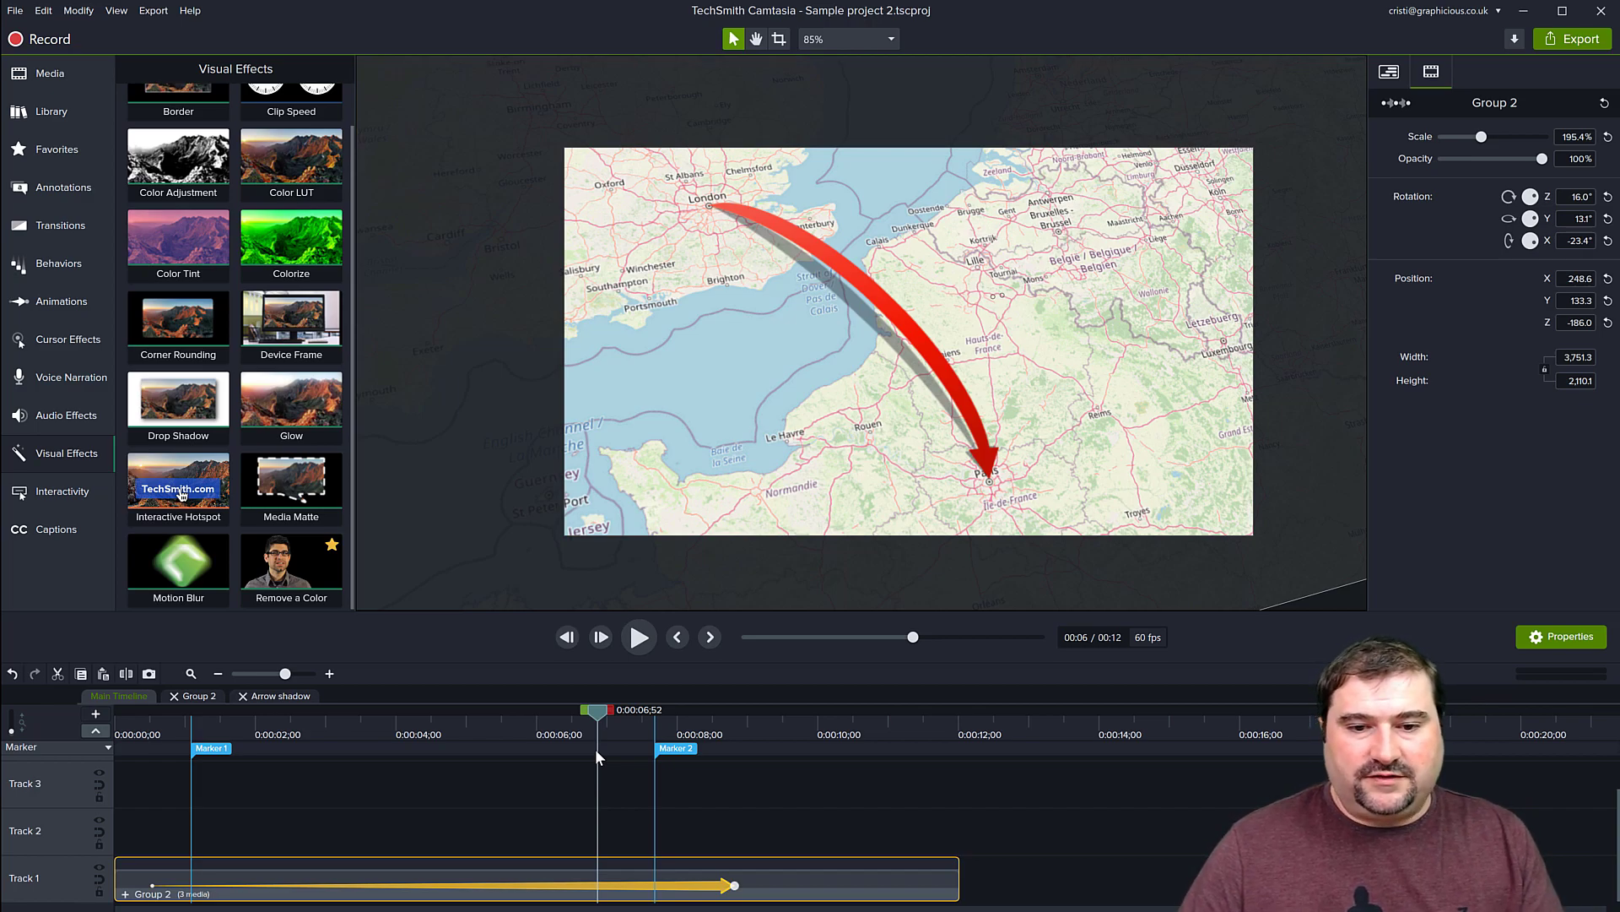
pyautogui.moveTo(596, 750)
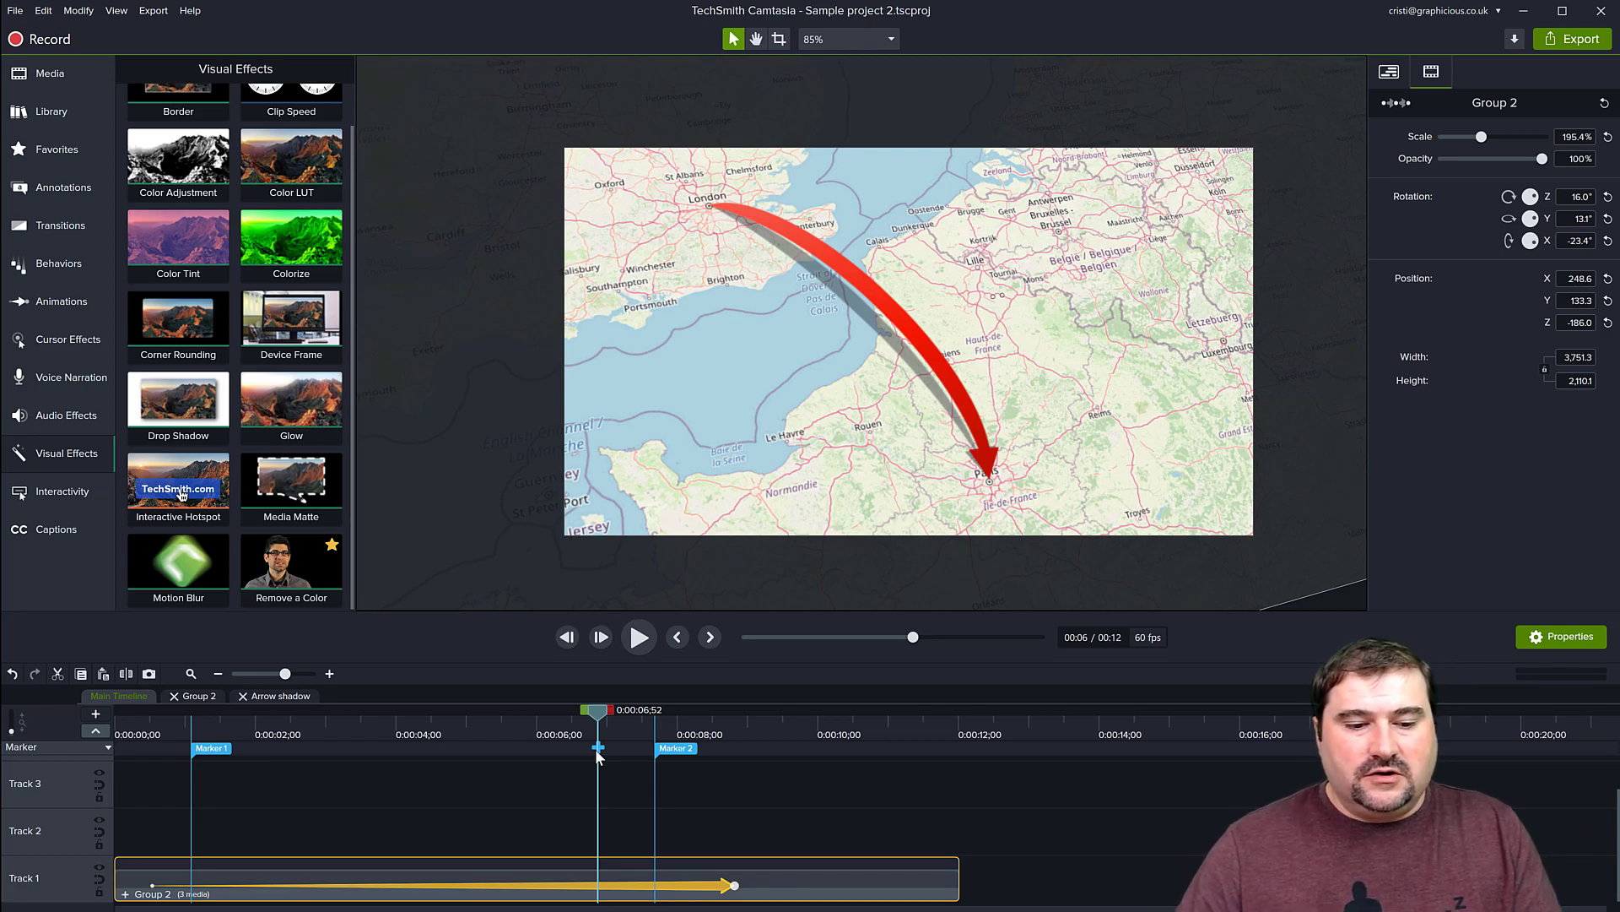
pyautogui.moveTo(591, 711); pyautogui.dragTo(205, 724)
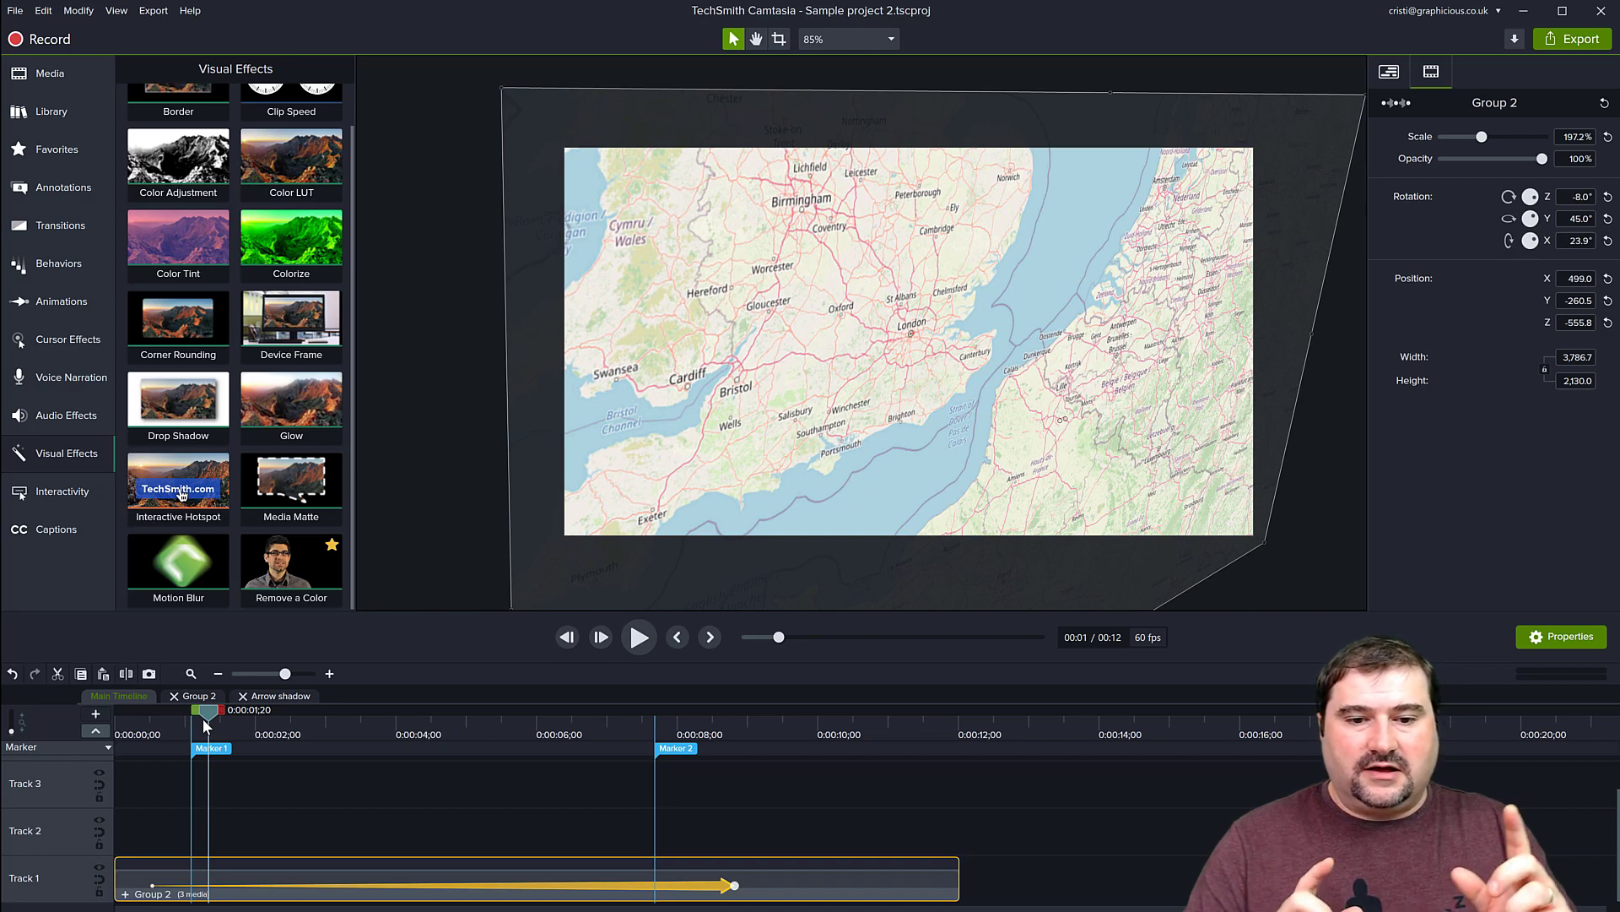
pyautogui.moveTo(210, 720); pyautogui.dragTo(586, 733)
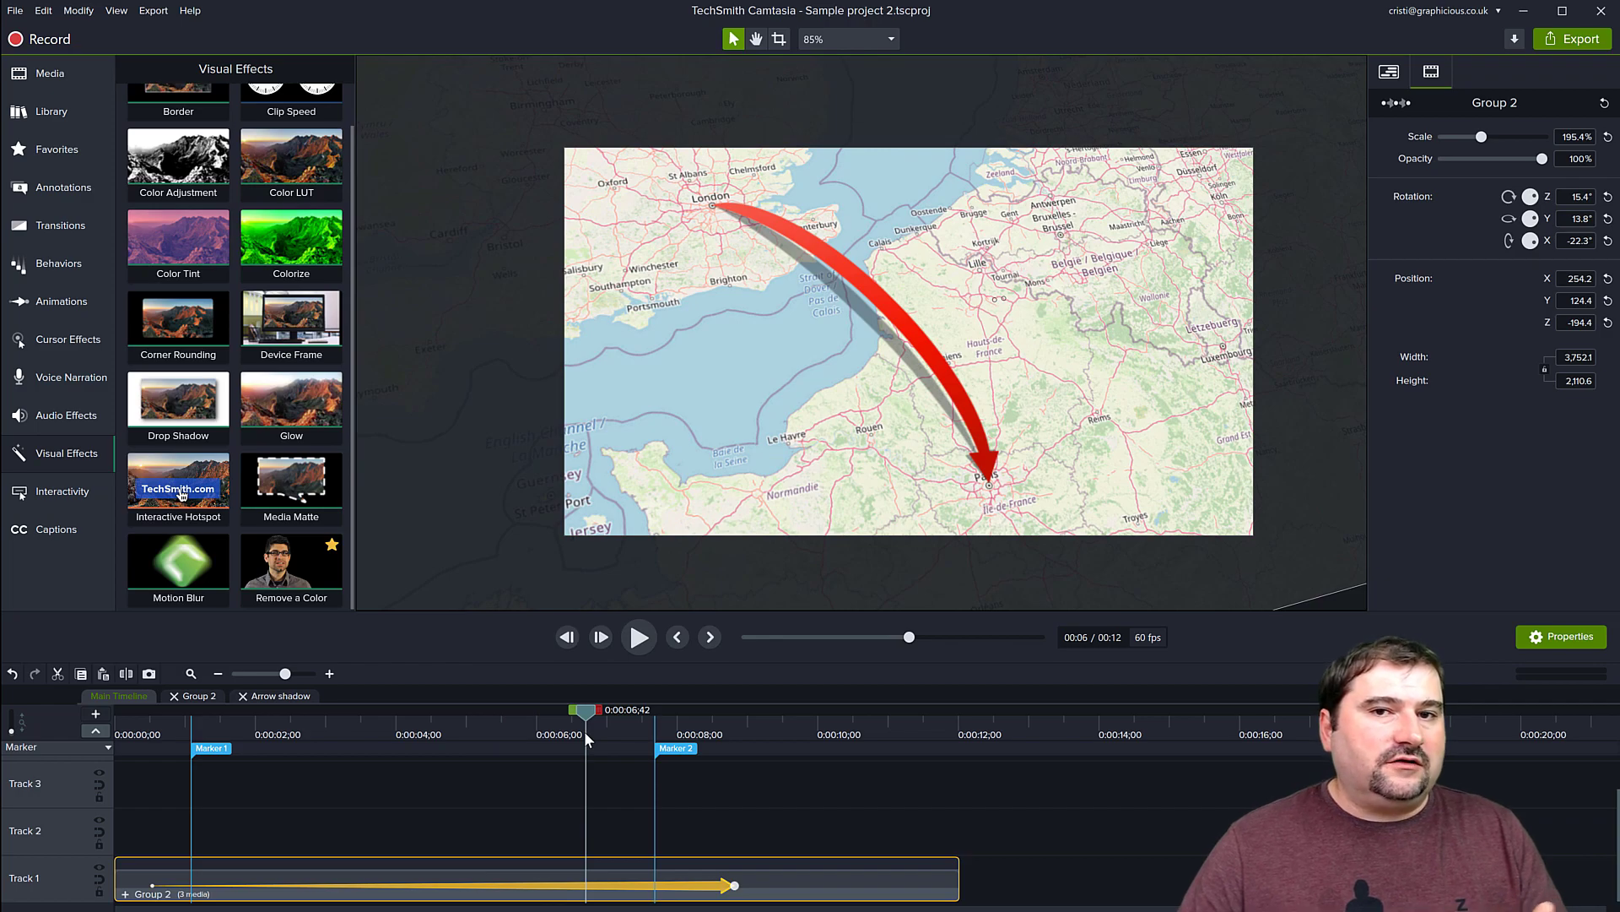
pyautogui.moveTo(584, 730); pyautogui.dragTo(731, 752)
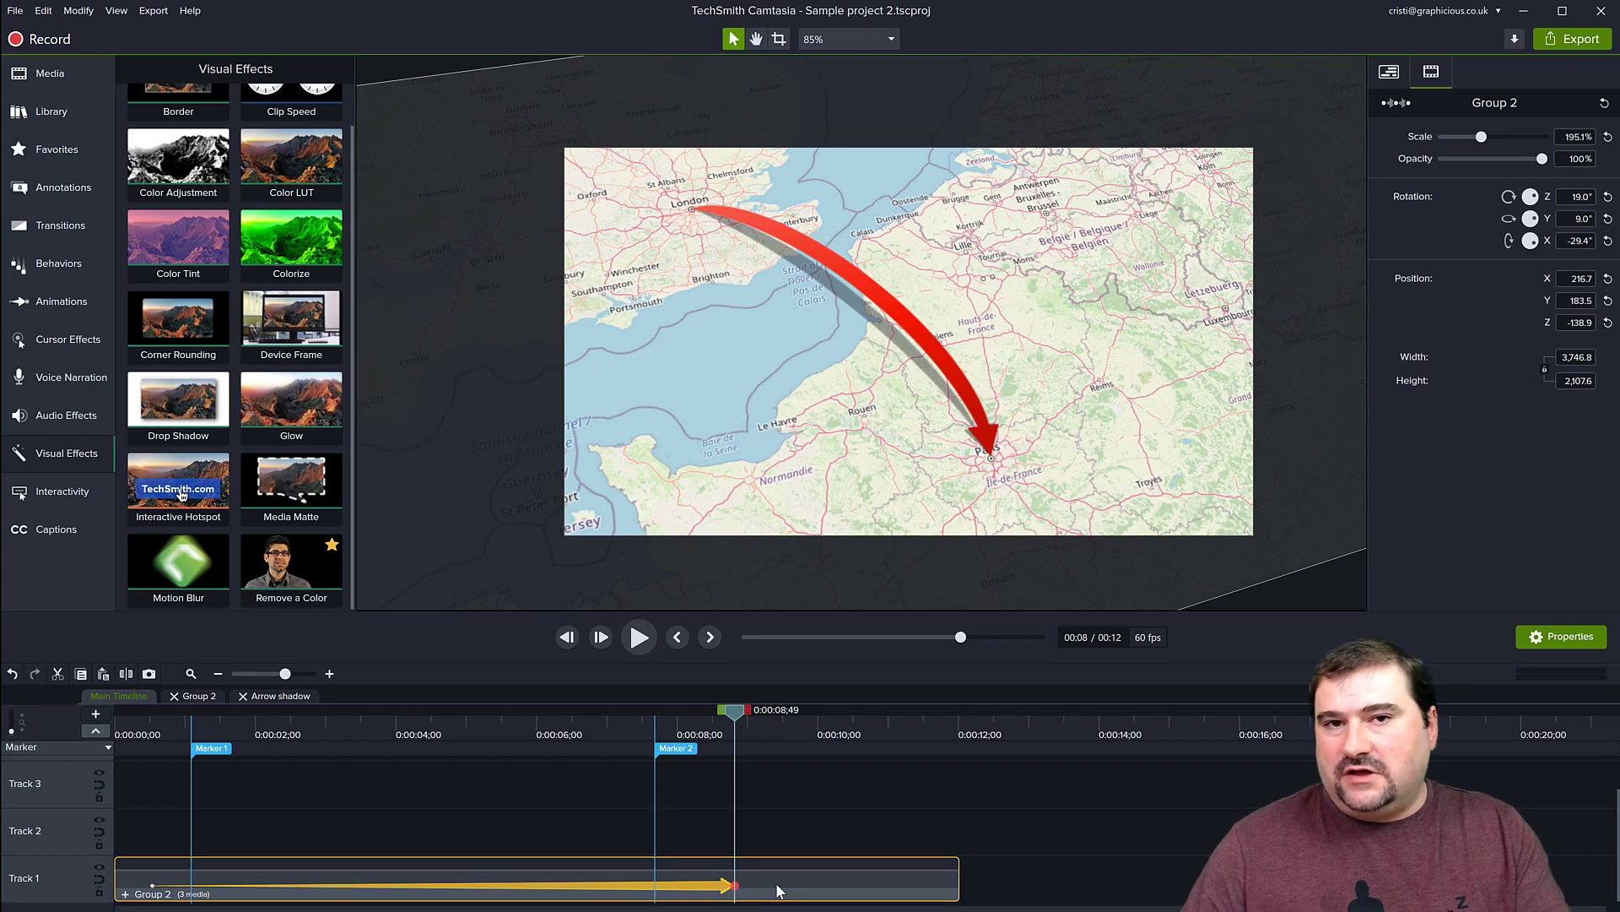
pyautogui.moveTo(707, 714); pyautogui.dragTo(573, 734)
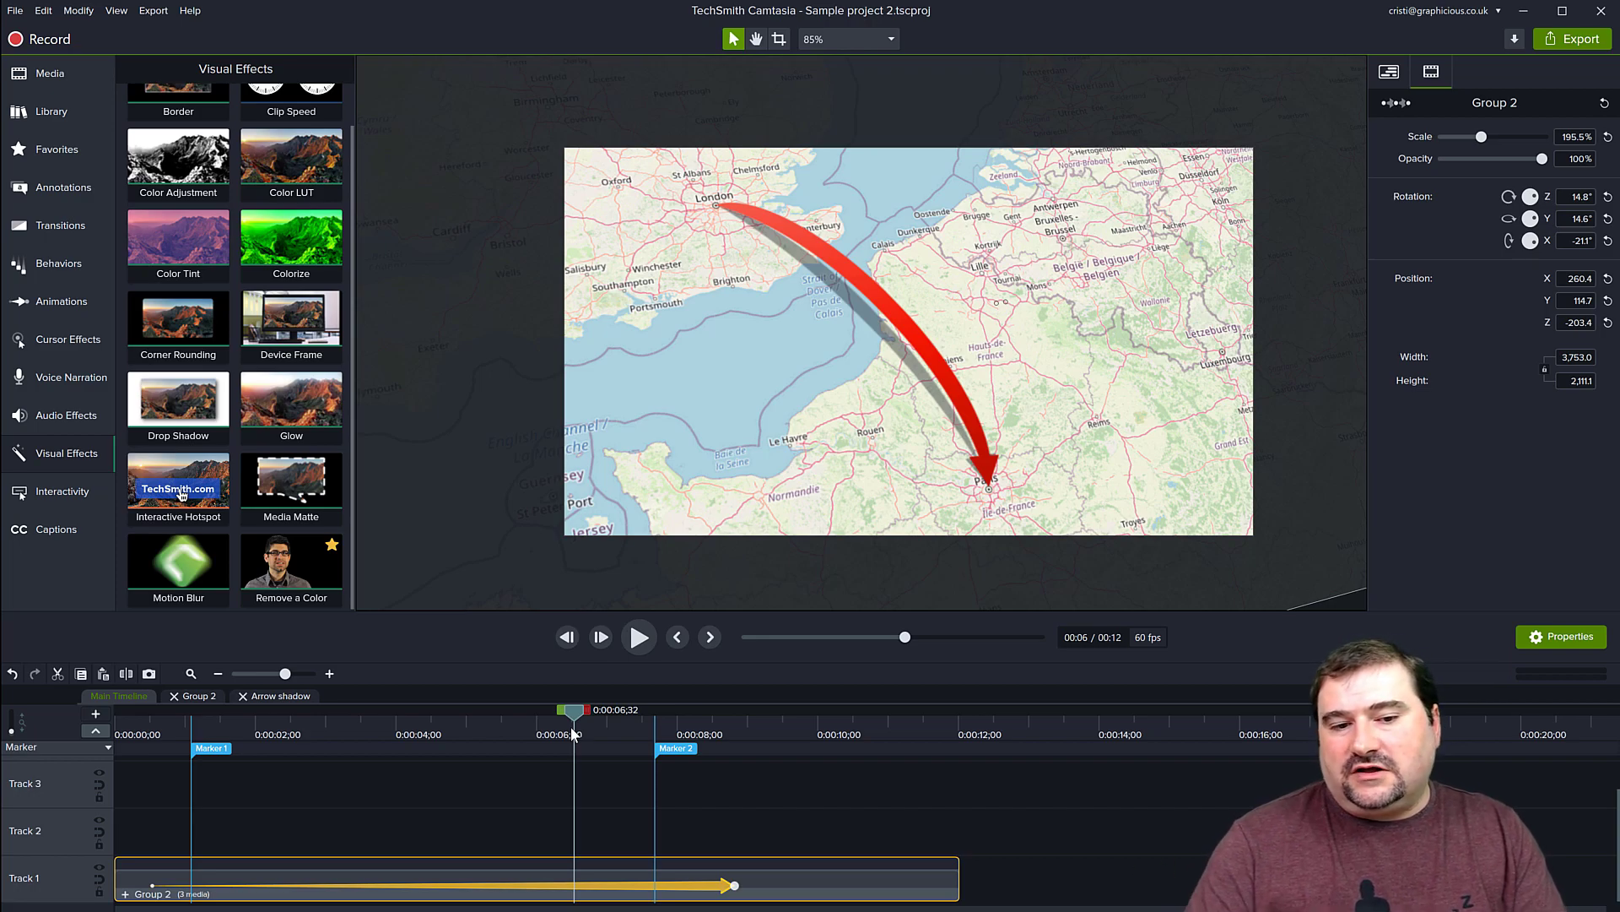
pyautogui.moveTo(573, 712)
pyautogui.mouseDown()
pyautogui.moveTo(291, 708)
pyautogui.moveTo(545, 714)
pyautogui.moveTo(545, 733)
pyautogui.moveTo(583, 733)
pyautogui.mouseUp()
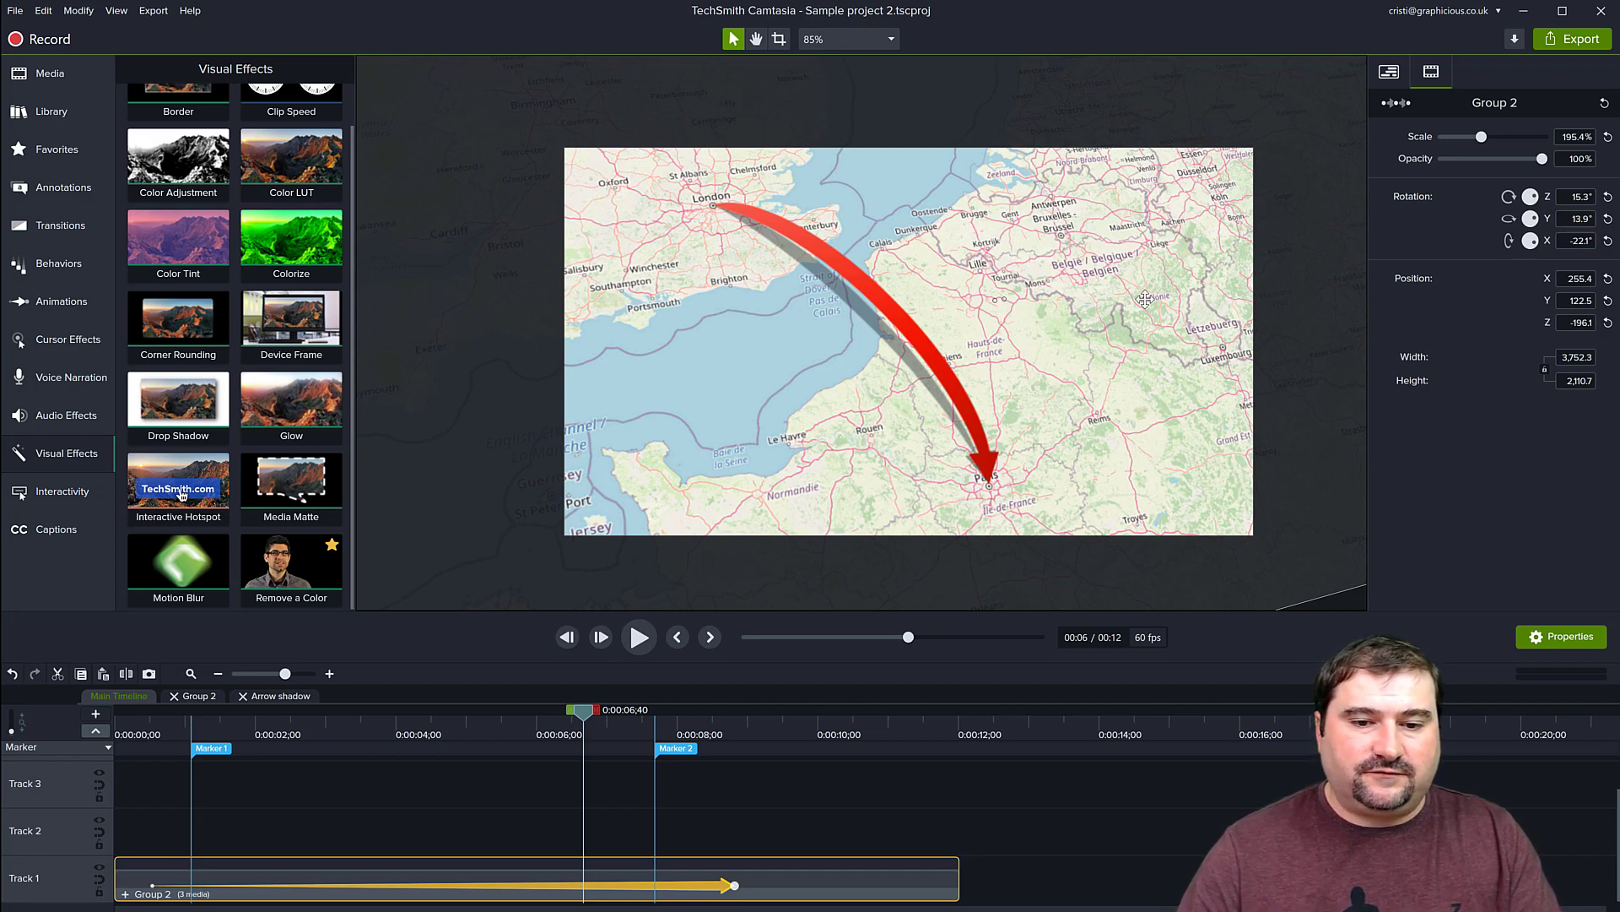
# Add a Blur annotation on Track 2 and extend it to the full length of Group 2.
pyautogui.click(72, 189)
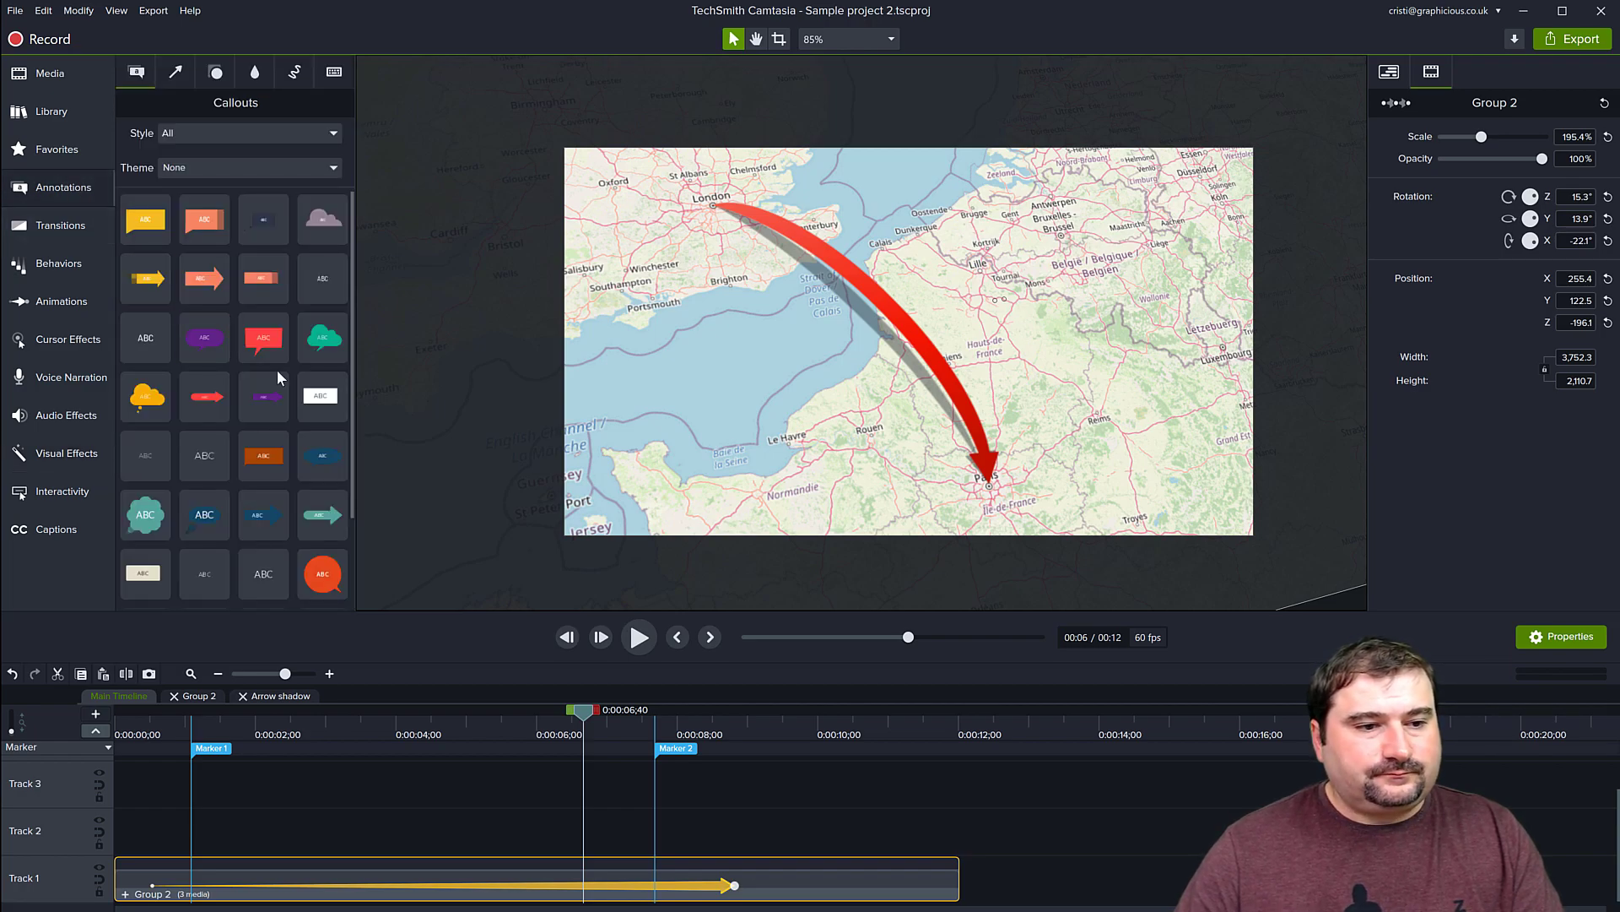
pyautogui.click(256, 75)
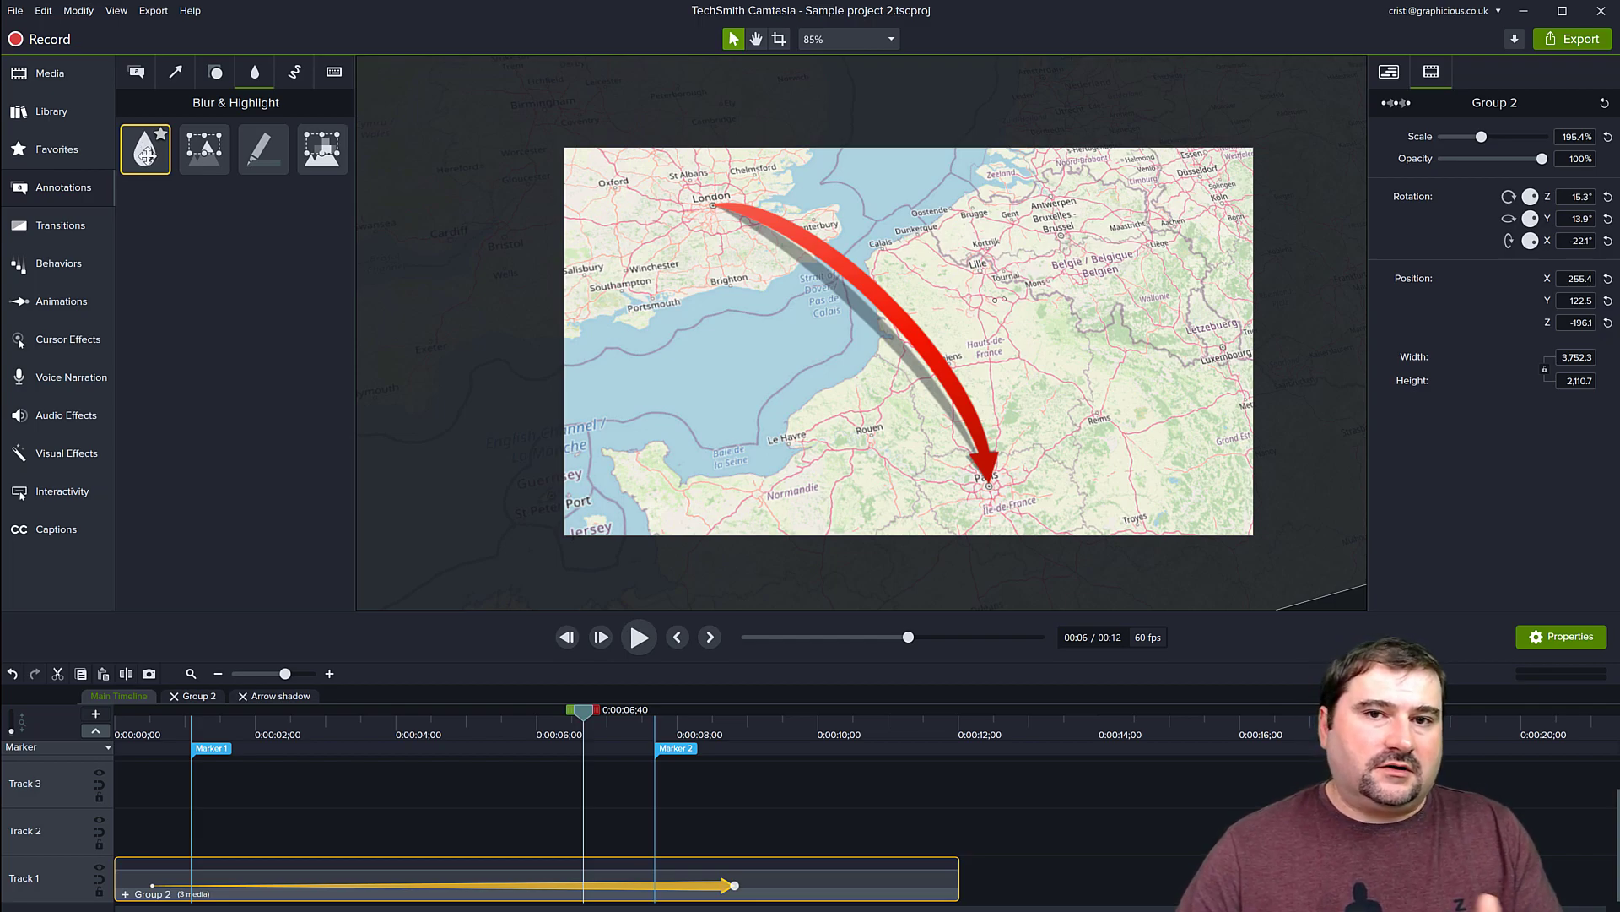
pyautogui.moveTo(583, 712)
pyautogui.mouseDown()
pyautogui.moveTo(206, 715)
pyautogui.moveTo(194, 737)
pyautogui.moveTo(134, 738)
pyautogui.moveTo(199, 740)
pyautogui.mouseUp()
pyautogui.moveTo(144, 150); pyautogui.dragTo(221, 835)
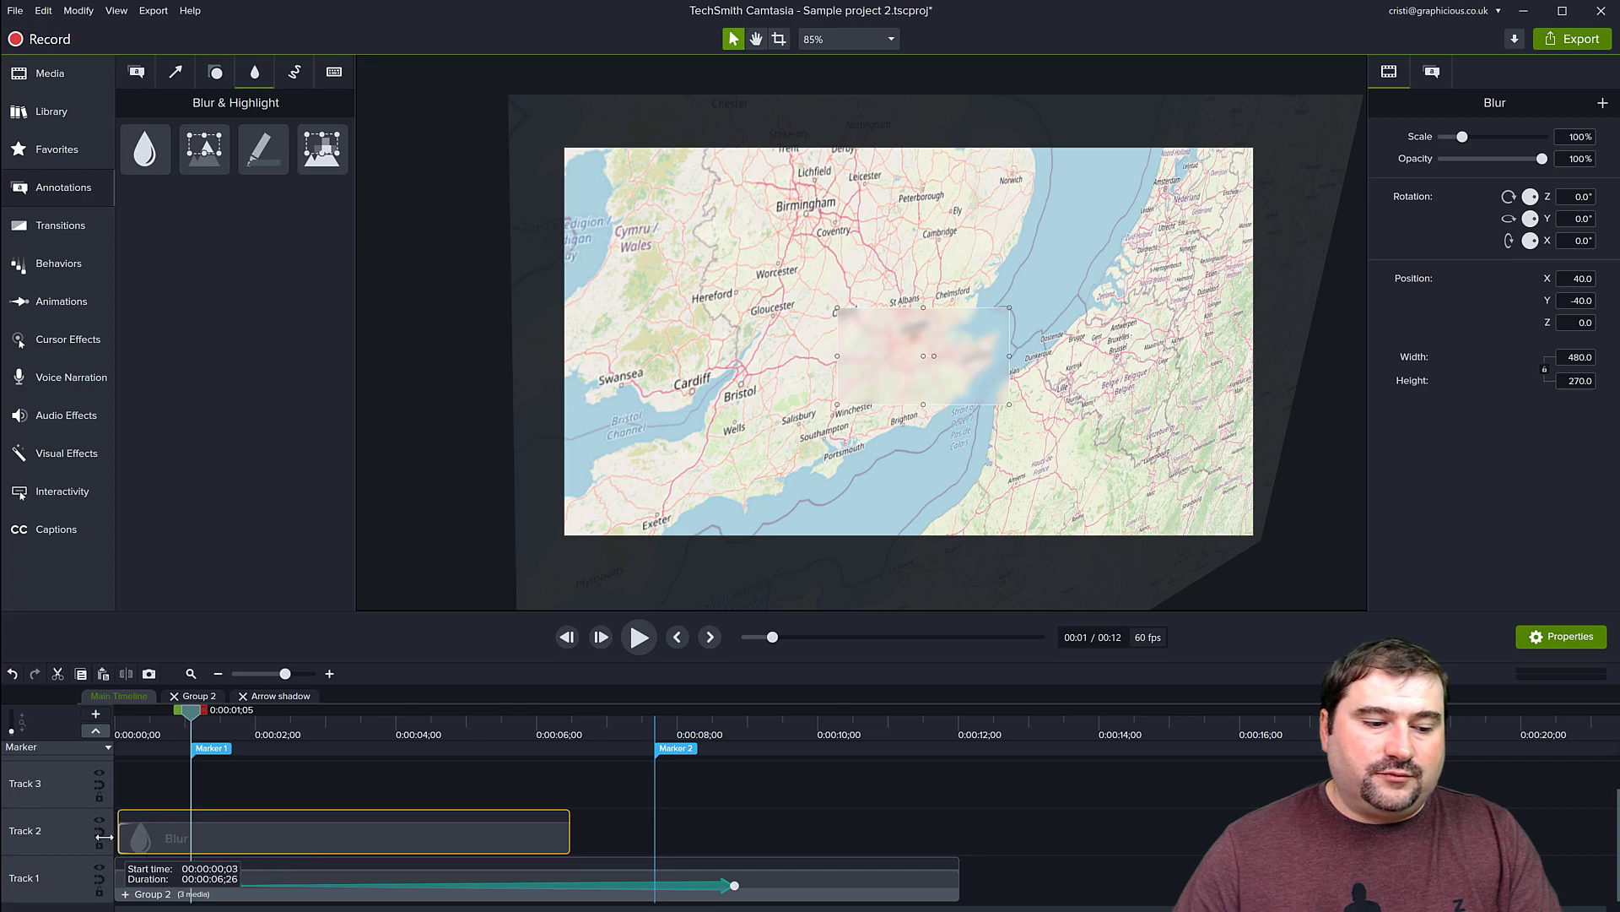
pyautogui.moveTo(570, 840); pyautogui.dragTo(956, 843)
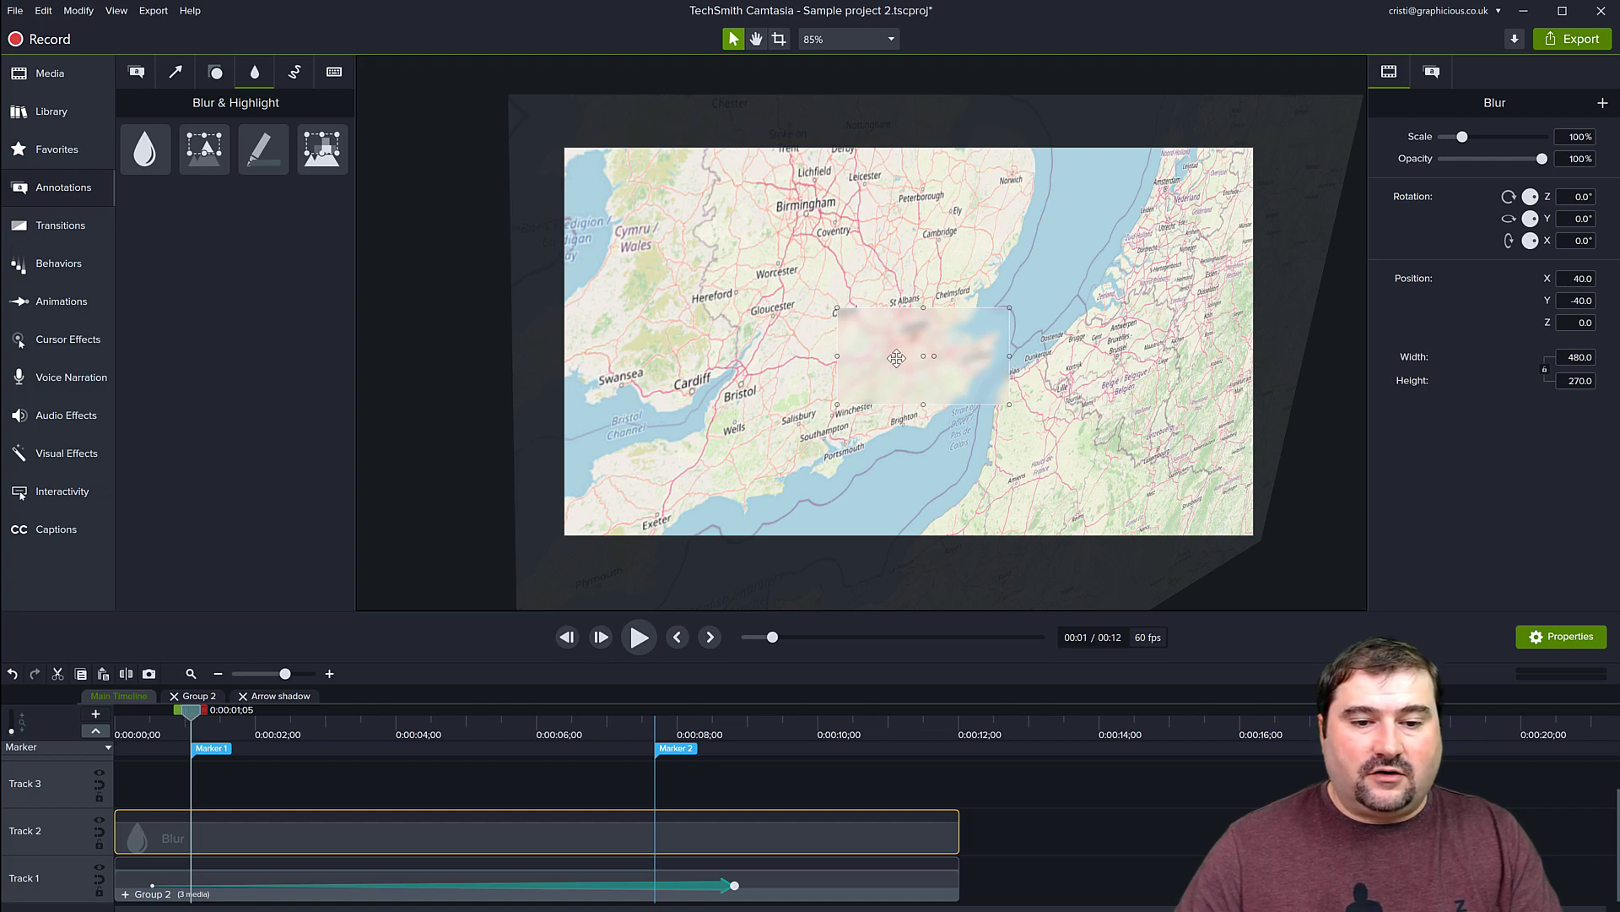
# Rotate the blur to -61.8° and enlarge it to about 1,439 by 807 over the map's western side at Marker 1.
pyautogui.moveTo(896, 365); pyautogui.dragTo(828, 565)
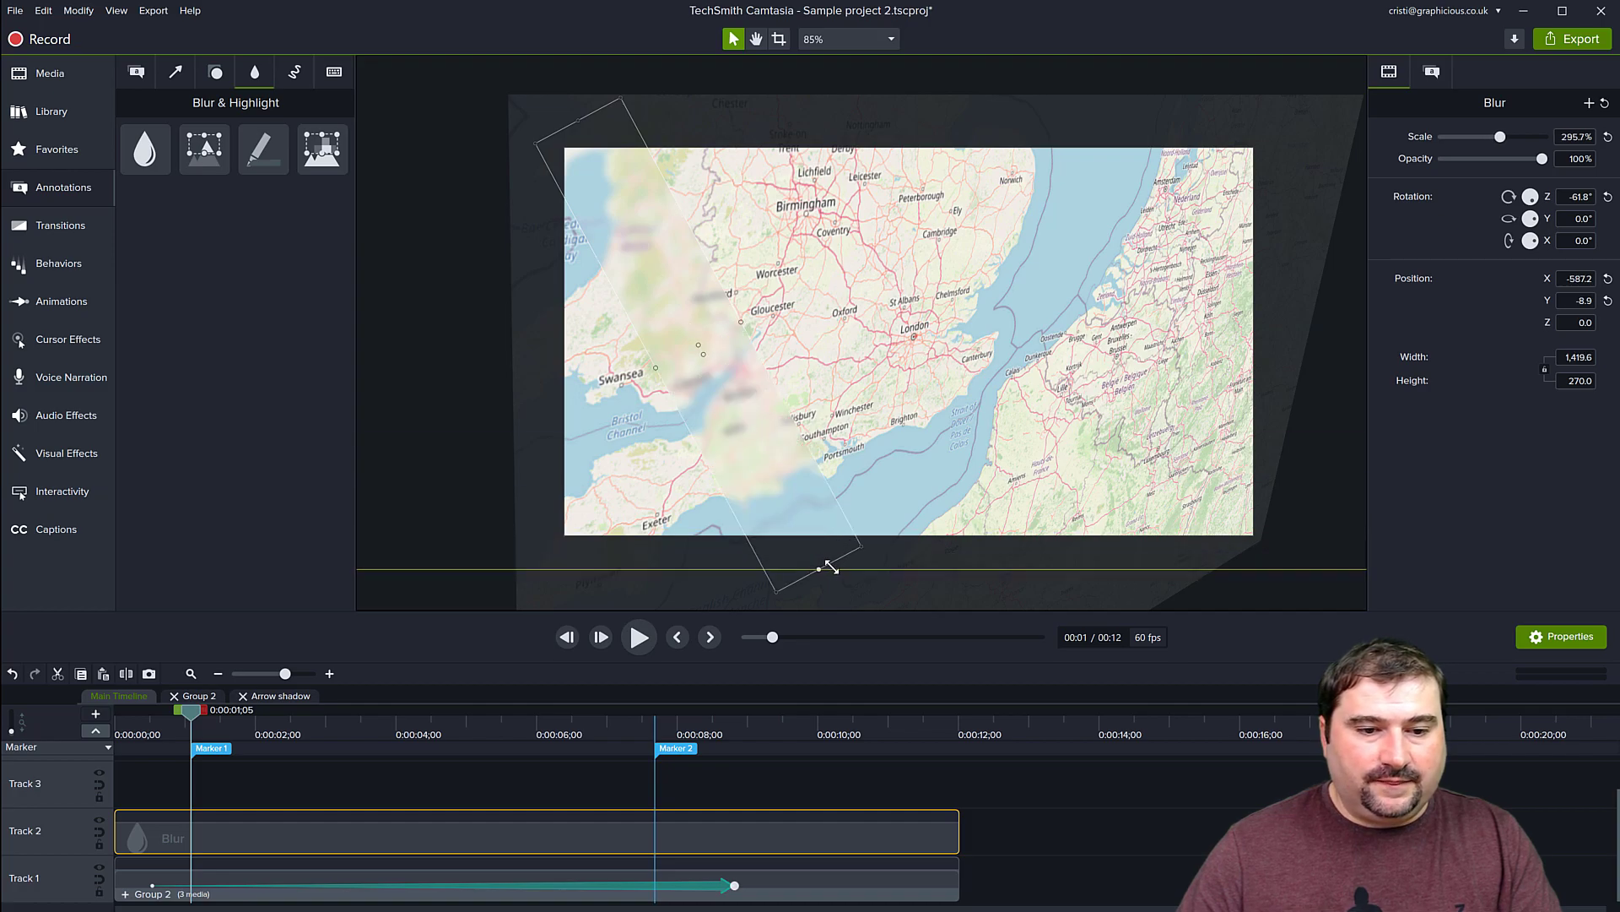
pyautogui.moveTo(655, 372); pyautogui.dragTo(495, 479)
pyautogui.moveTo(546, 366)
pyautogui.mouseDown()
pyautogui.moveTo(532, 362)
pyautogui.moveTo(558, 349)
pyautogui.mouseUp()
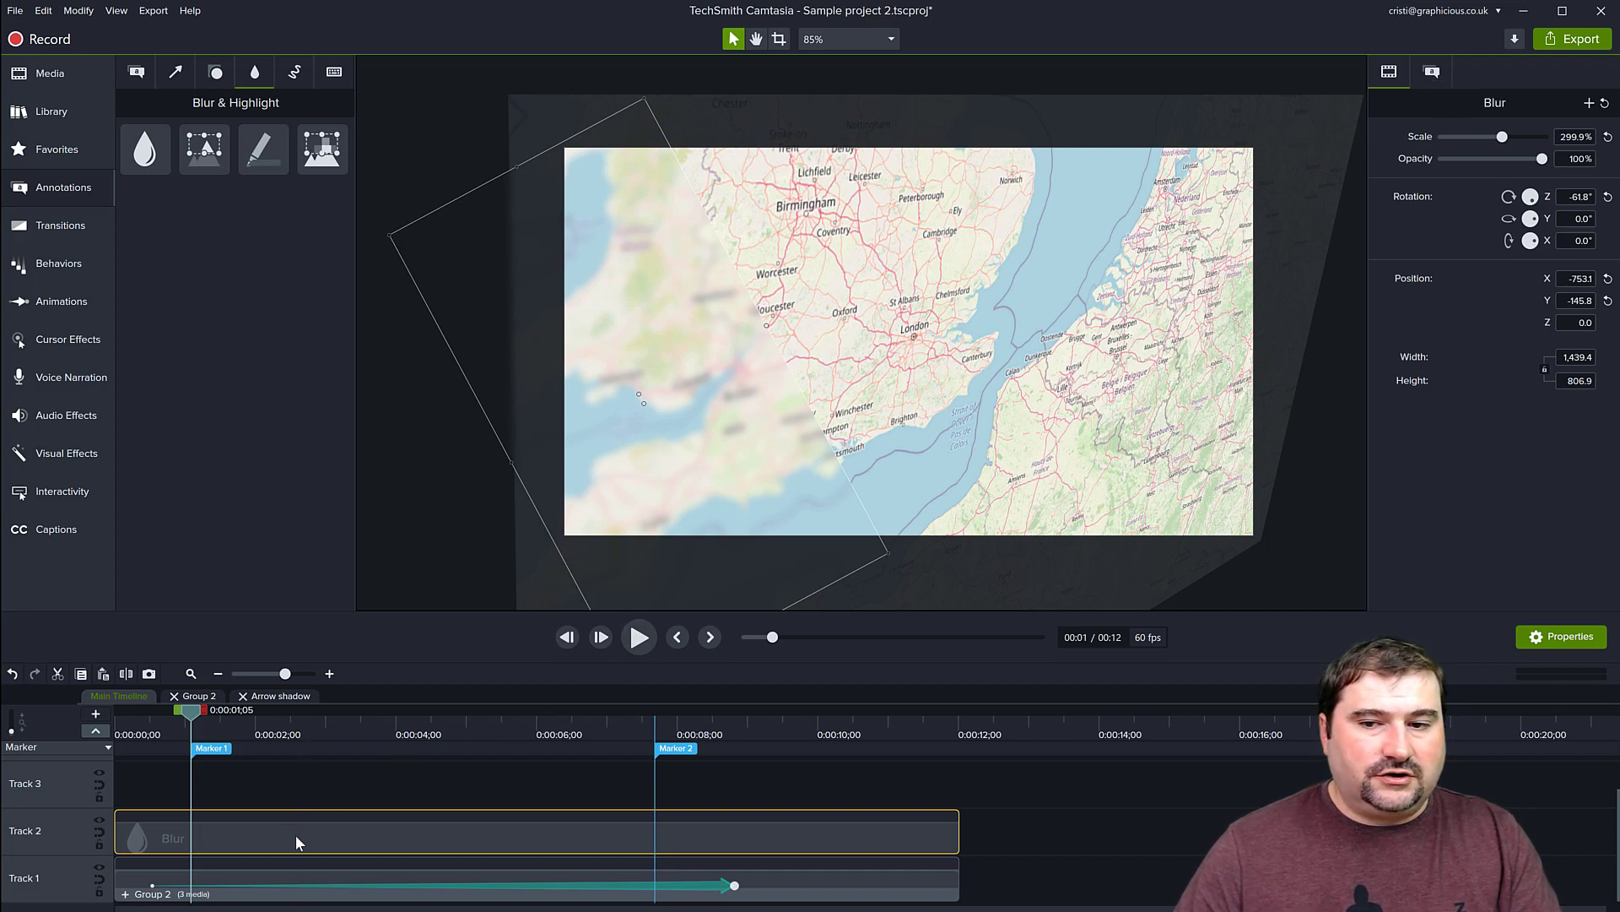
# Set the blur's intensity to 25.0, then extend and shift it slightly closer to London.
pyautogui.click(1437, 78)
pyautogui.moveTo(1543, 168); pyautogui.dragTo(1469, 168)
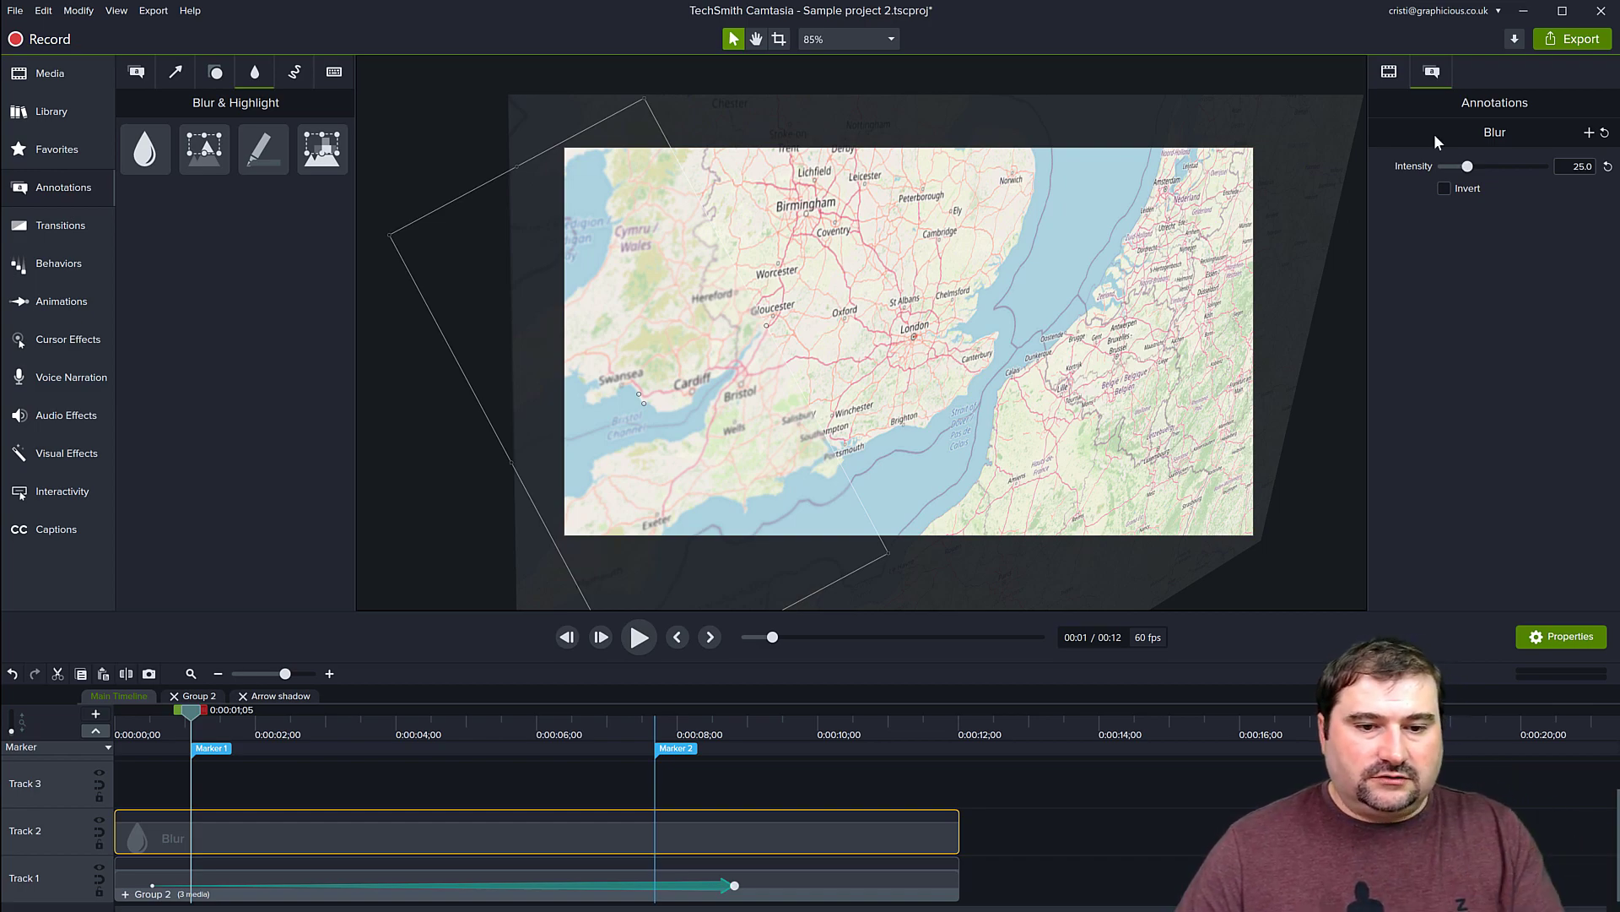
pyautogui.moveTo(763, 327); pyautogui.dragTo(791, 324)
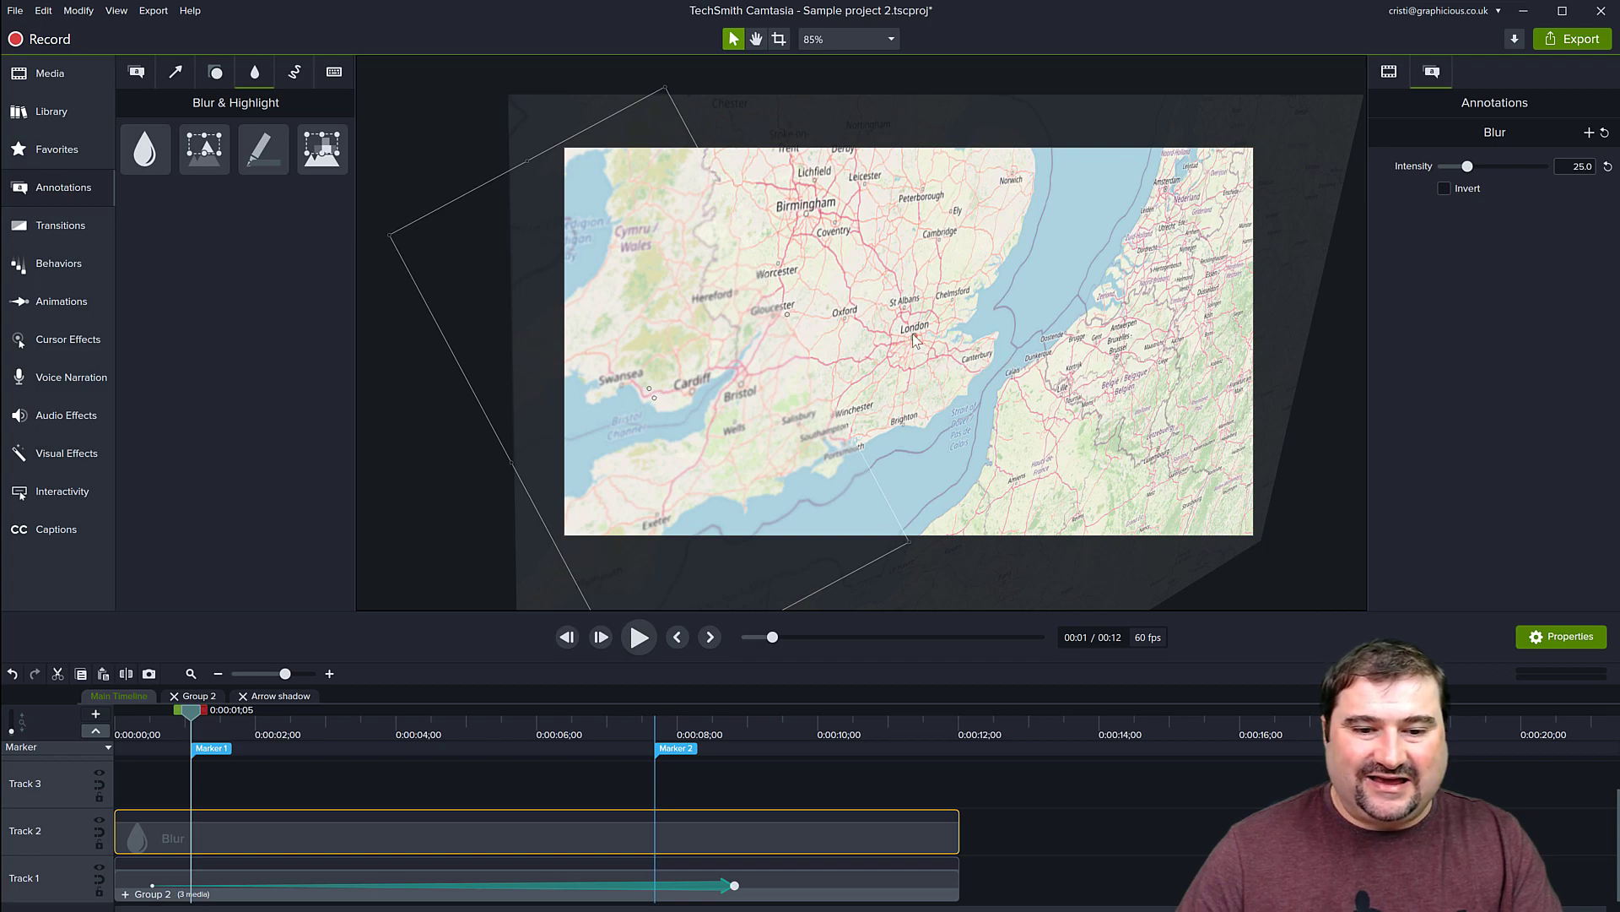
pyautogui.moveTo(783, 397); pyautogui.dragTo(788, 394)
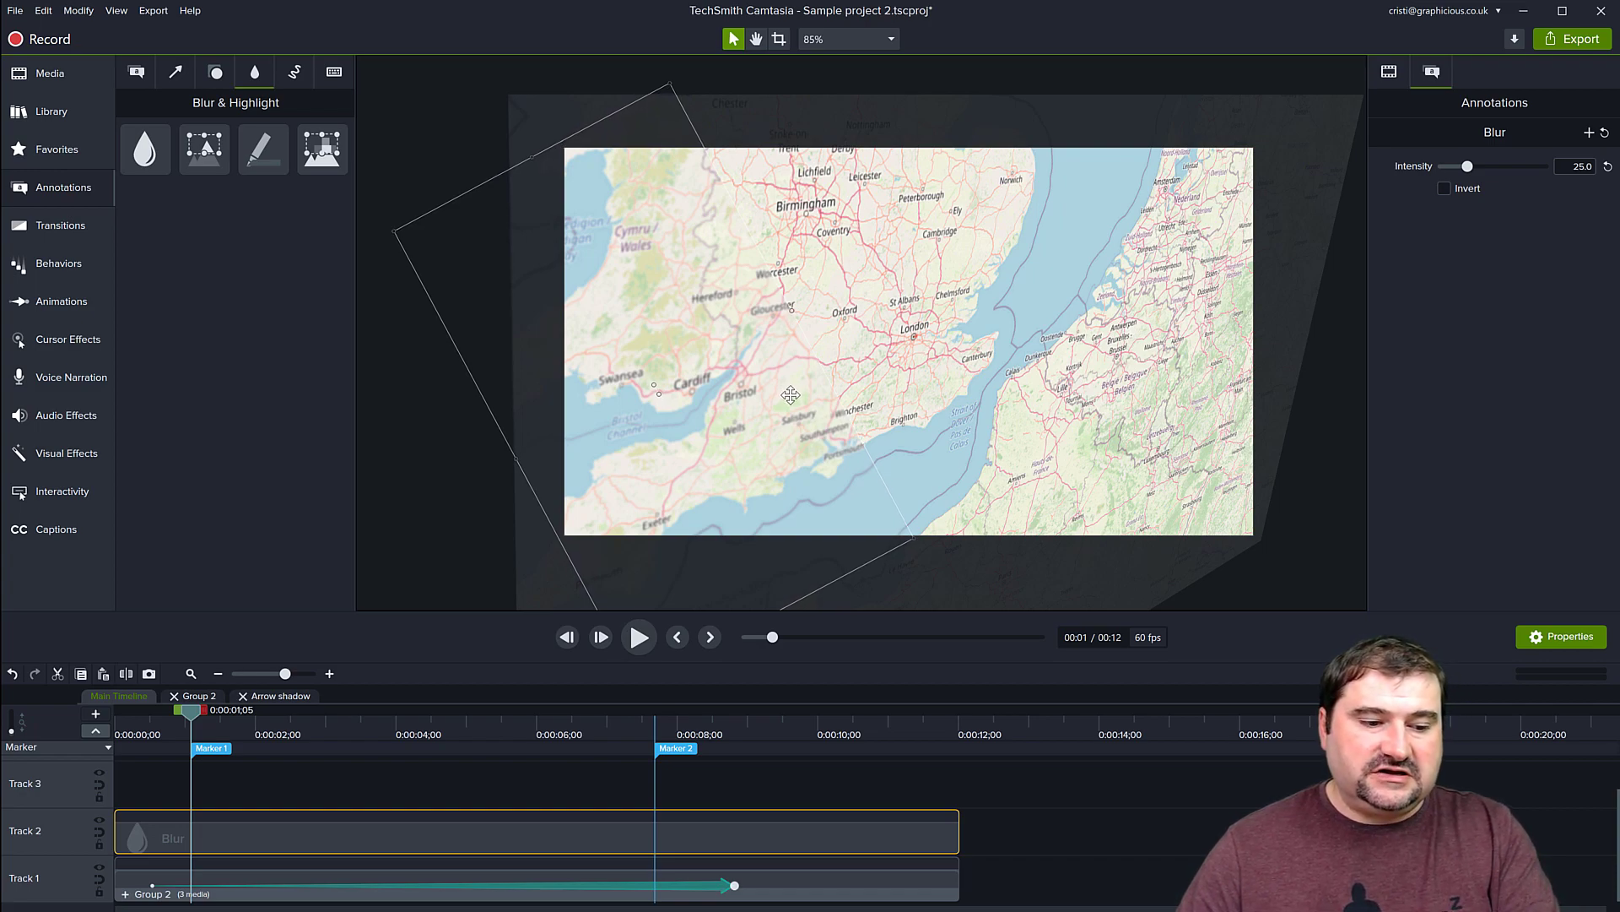
# Paste a copy of the blur on Track 3 and offset it slightly further west, away from London.
pyautogui.hotkey('ctrl', 'v')
pyautogui.moveTo(505, 787); pyautogui.dragTo(422, 788)
pyautogui.moveTo(587, 403); pyautogui.dragTo(546, 423)
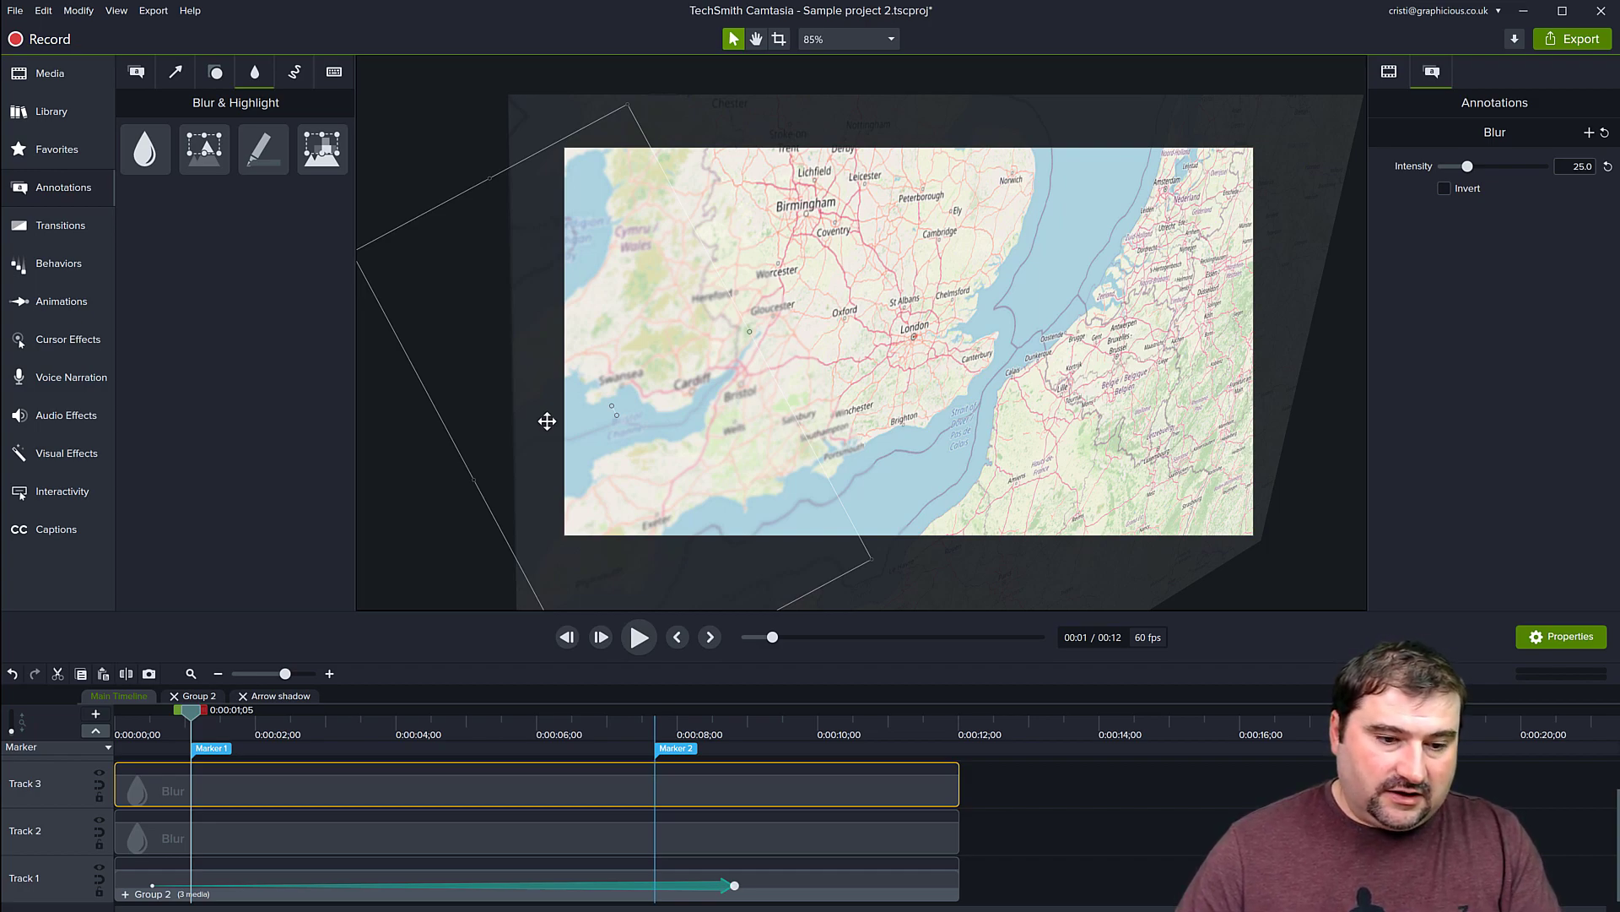
pyautogui.moveTo(474, 478); pyautogui.dragTo(490, 475)
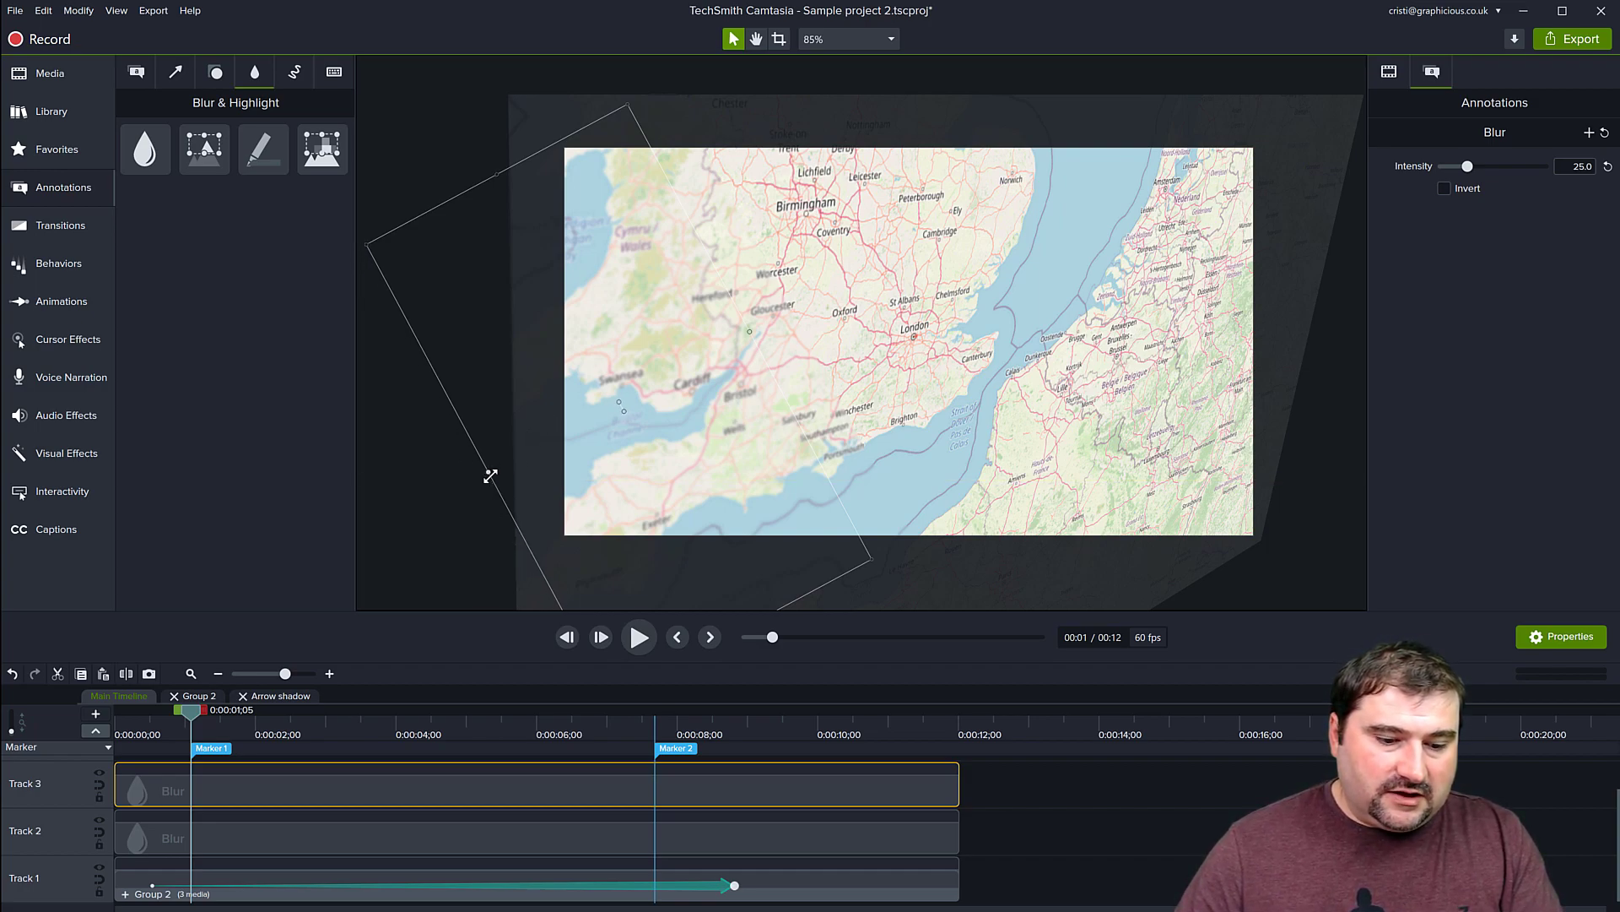
# Paste another copy of the blur on Track 4 and offset it further toward the map's western edge.
pyautogui.hotkey('ctrl', 'v')
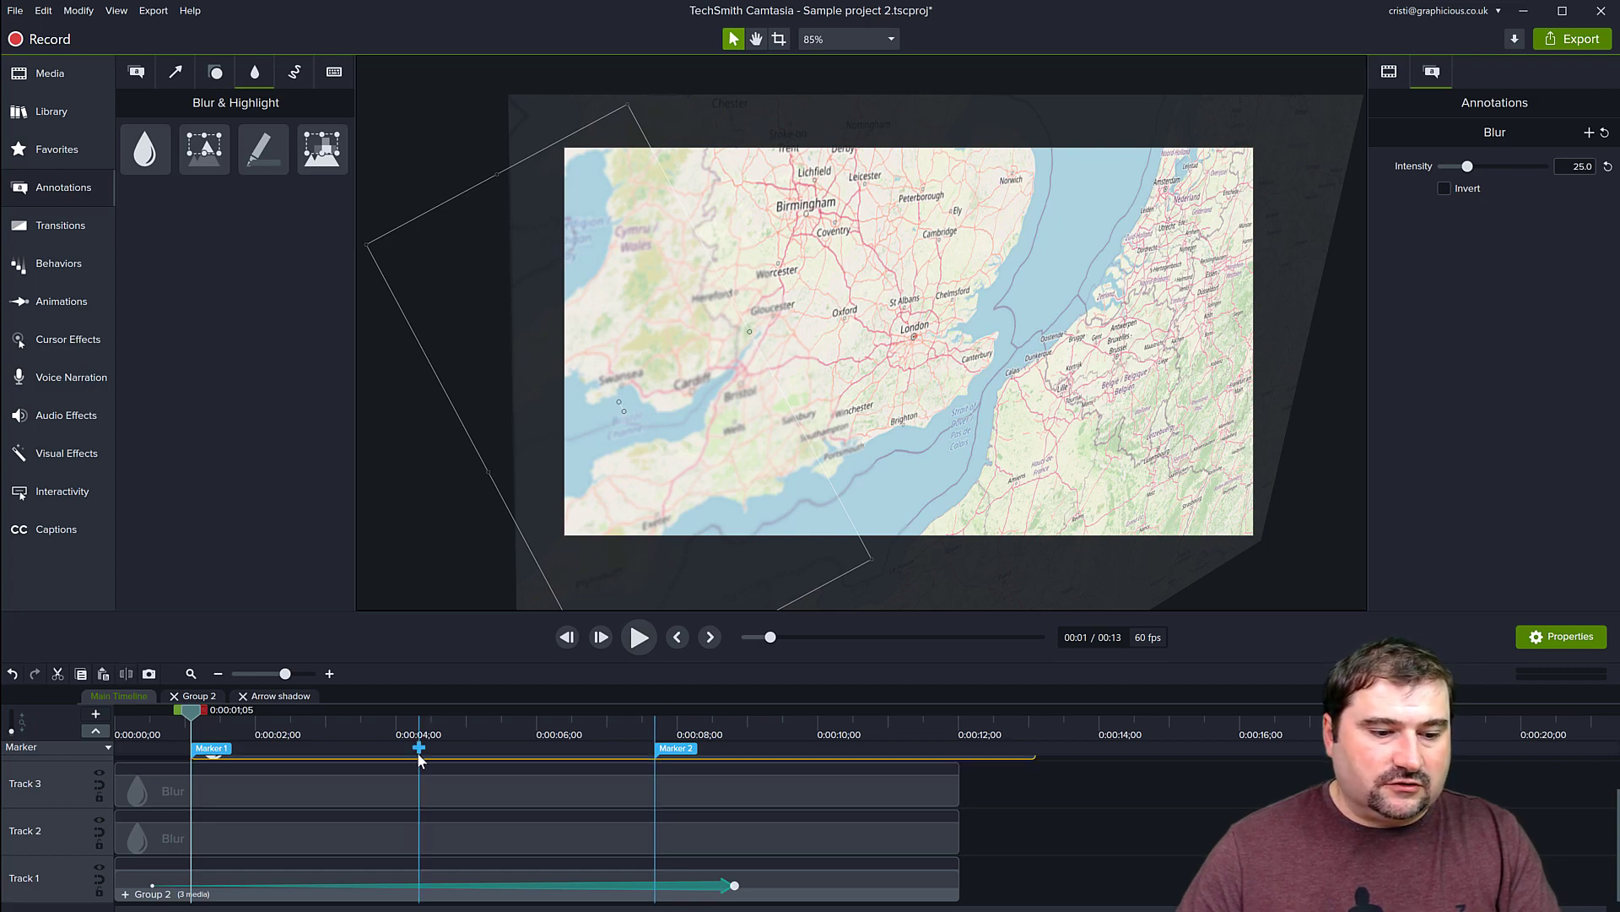
pyautogui.moveTo(579, 783); pyautogui.dragTo(481, 781)
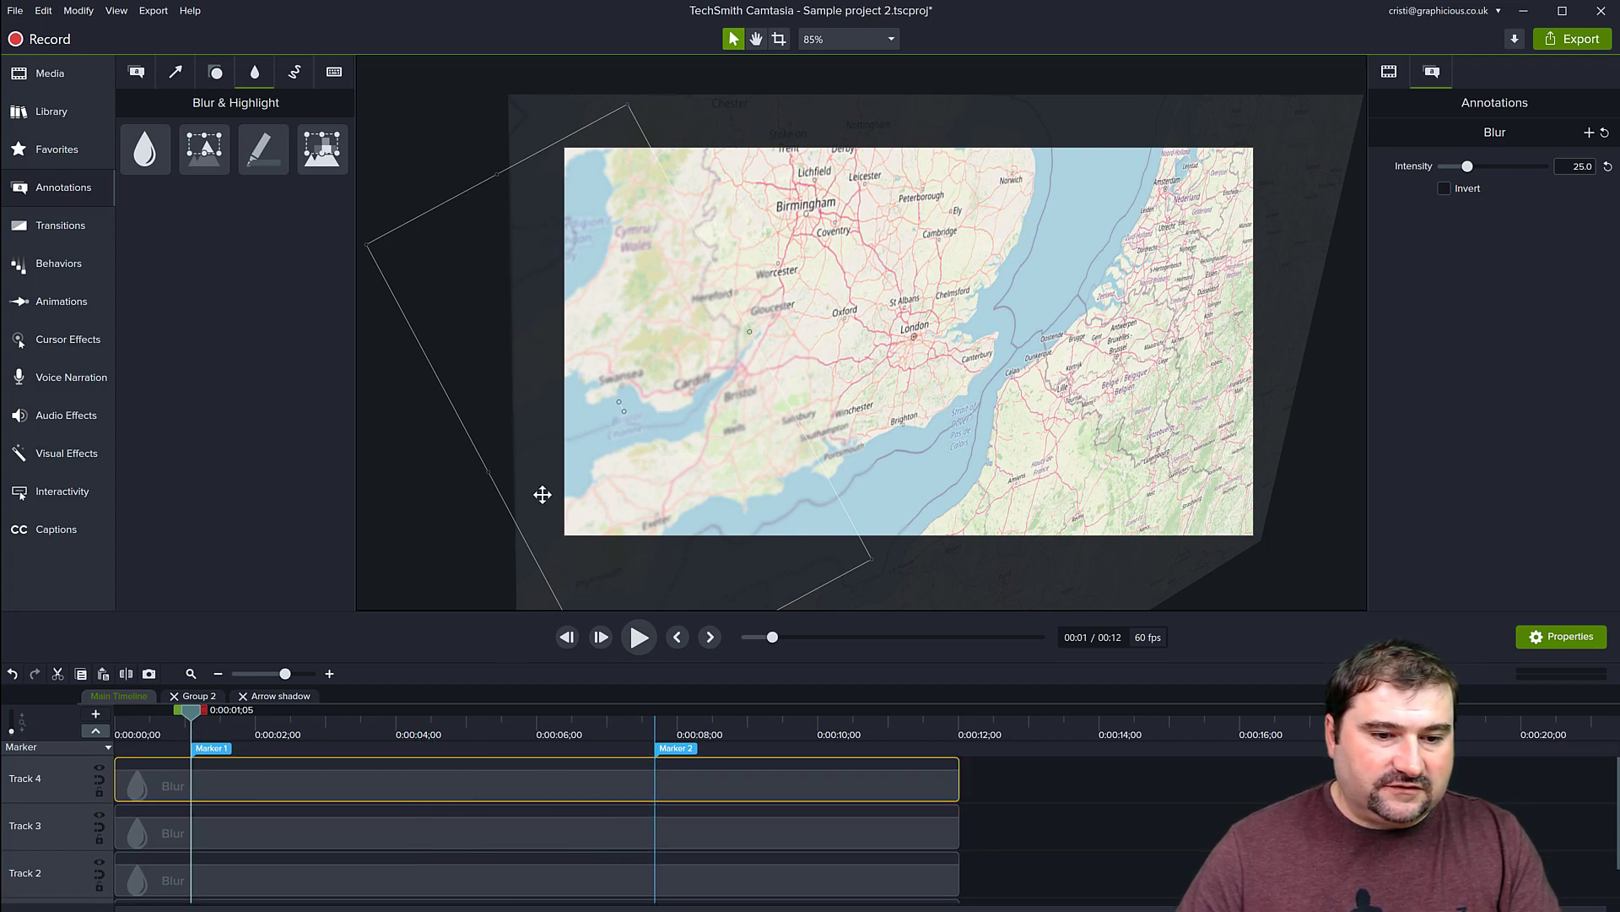
pyautogui.moveTo(569, 452); pyautogui.dragTo(516, 472)
# Raise the Track 4 blur's intensity to 100.0 for the strongest blur at the map's western edge.
pyautogui.moveTo(1467, 166); pyautogui.dragTo(1493, 169)
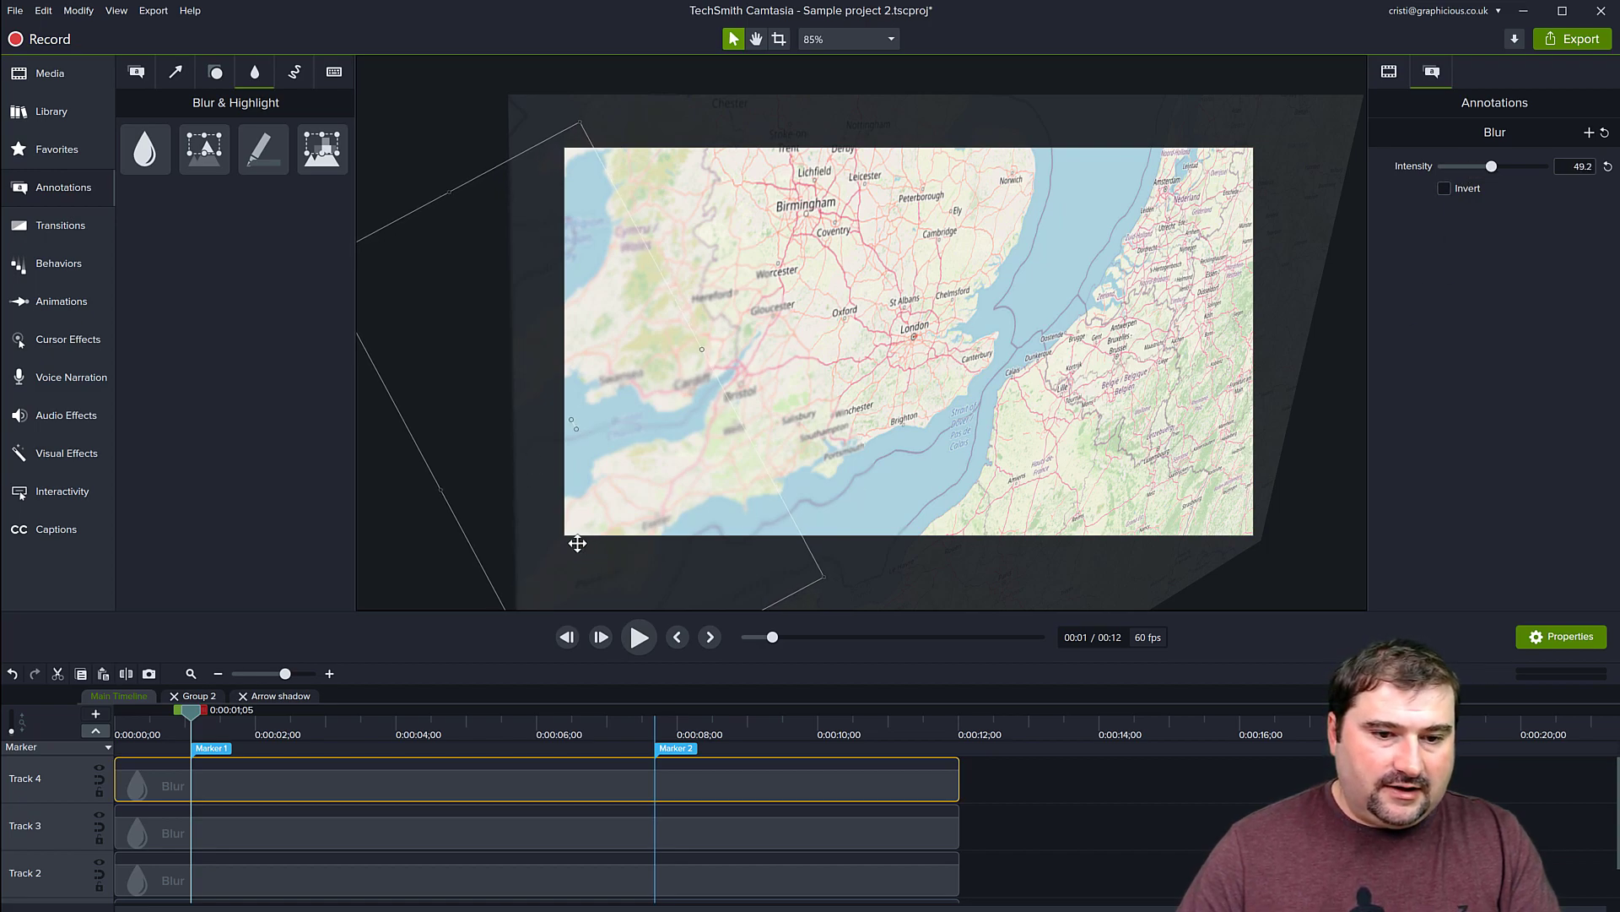
pyautogui.click(753, 398)
pyautogui.moveTo(1467, 166); pyautogui.dragTo(1534, 170)
pyautogui.click(655, 486)
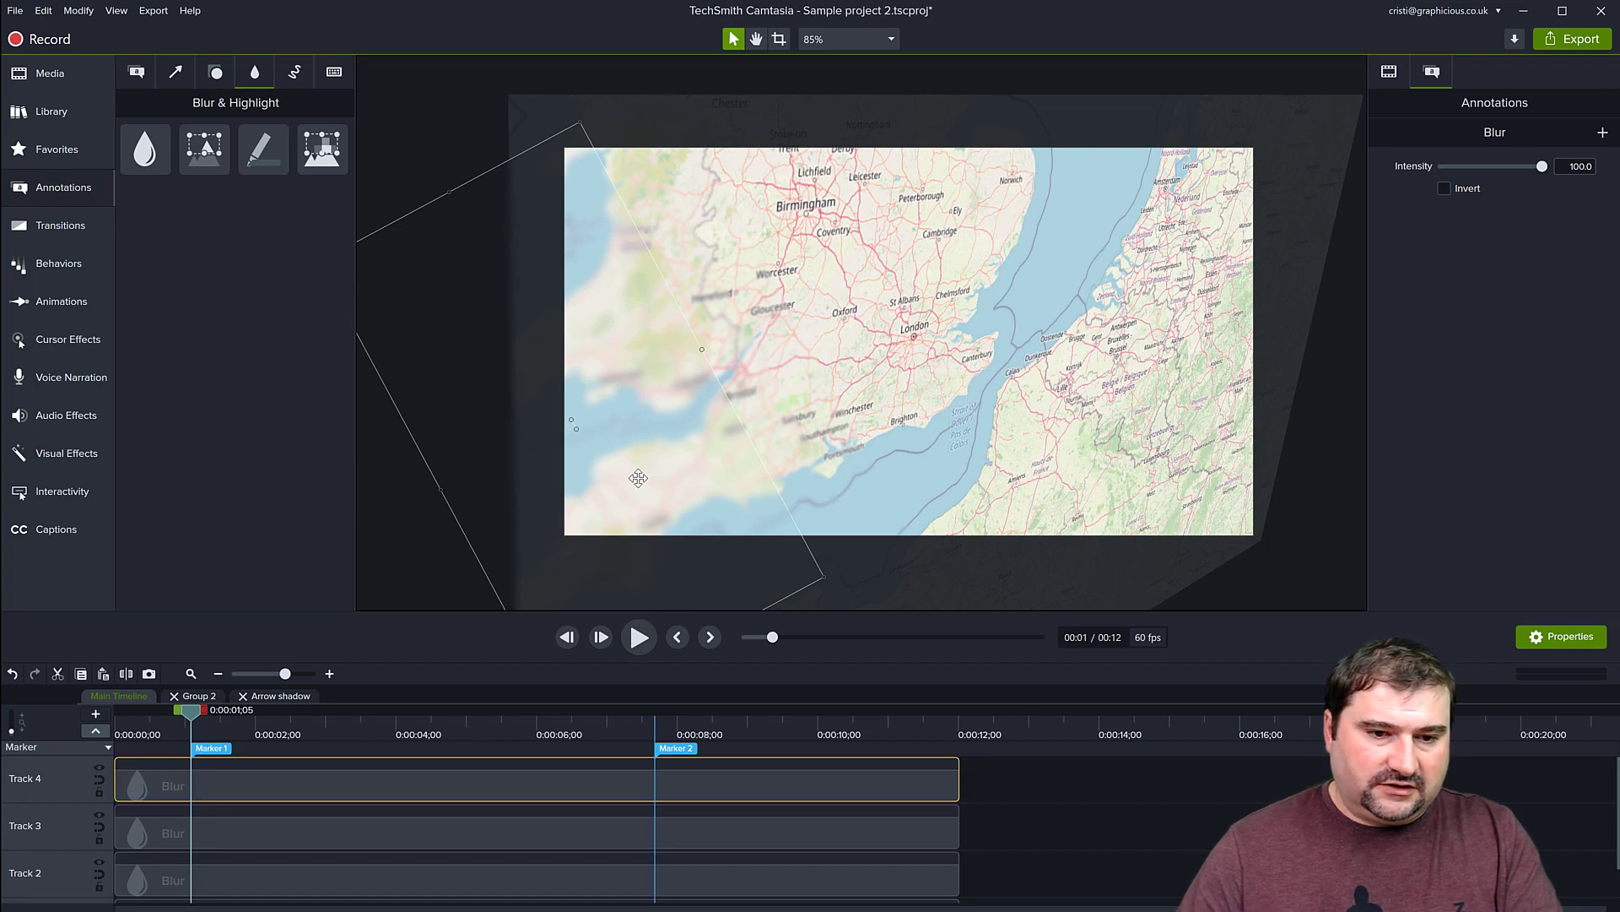
# Paste another copy of the blur at the start of Track 5 and offset it further past the map's western edge.
pyautogui.hotkey('ctrl', 'v')
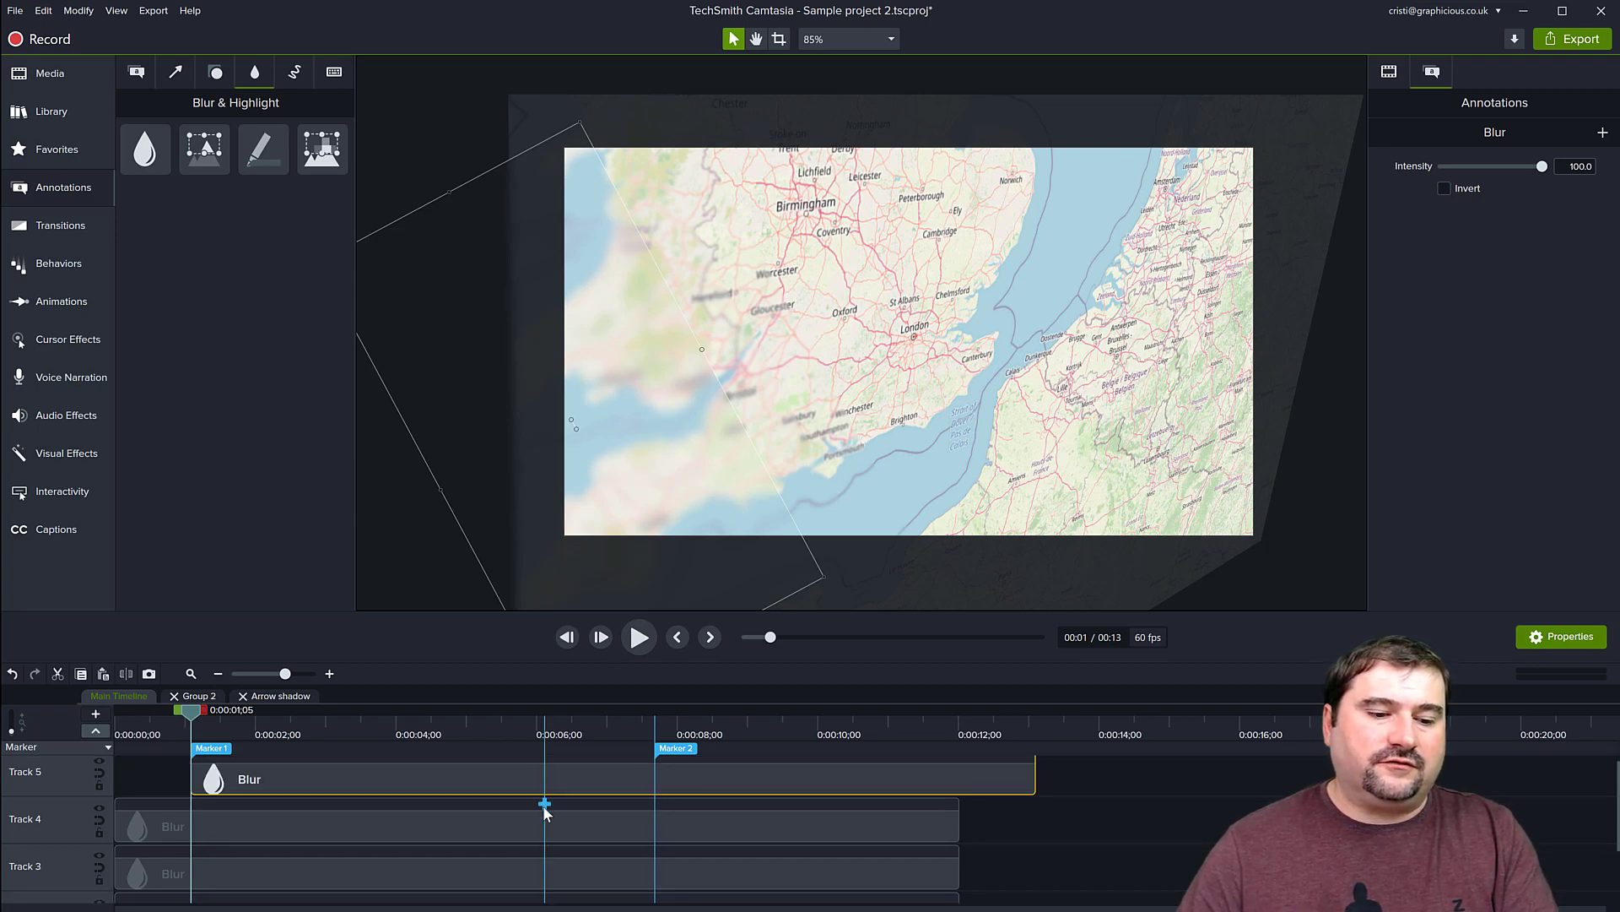
pyautogui.moveTo(547, 800); pyautogui.dragTo(427, 800)
pyautogui.moveTo(517, 428); pyautogui.dragTo(474, 455)
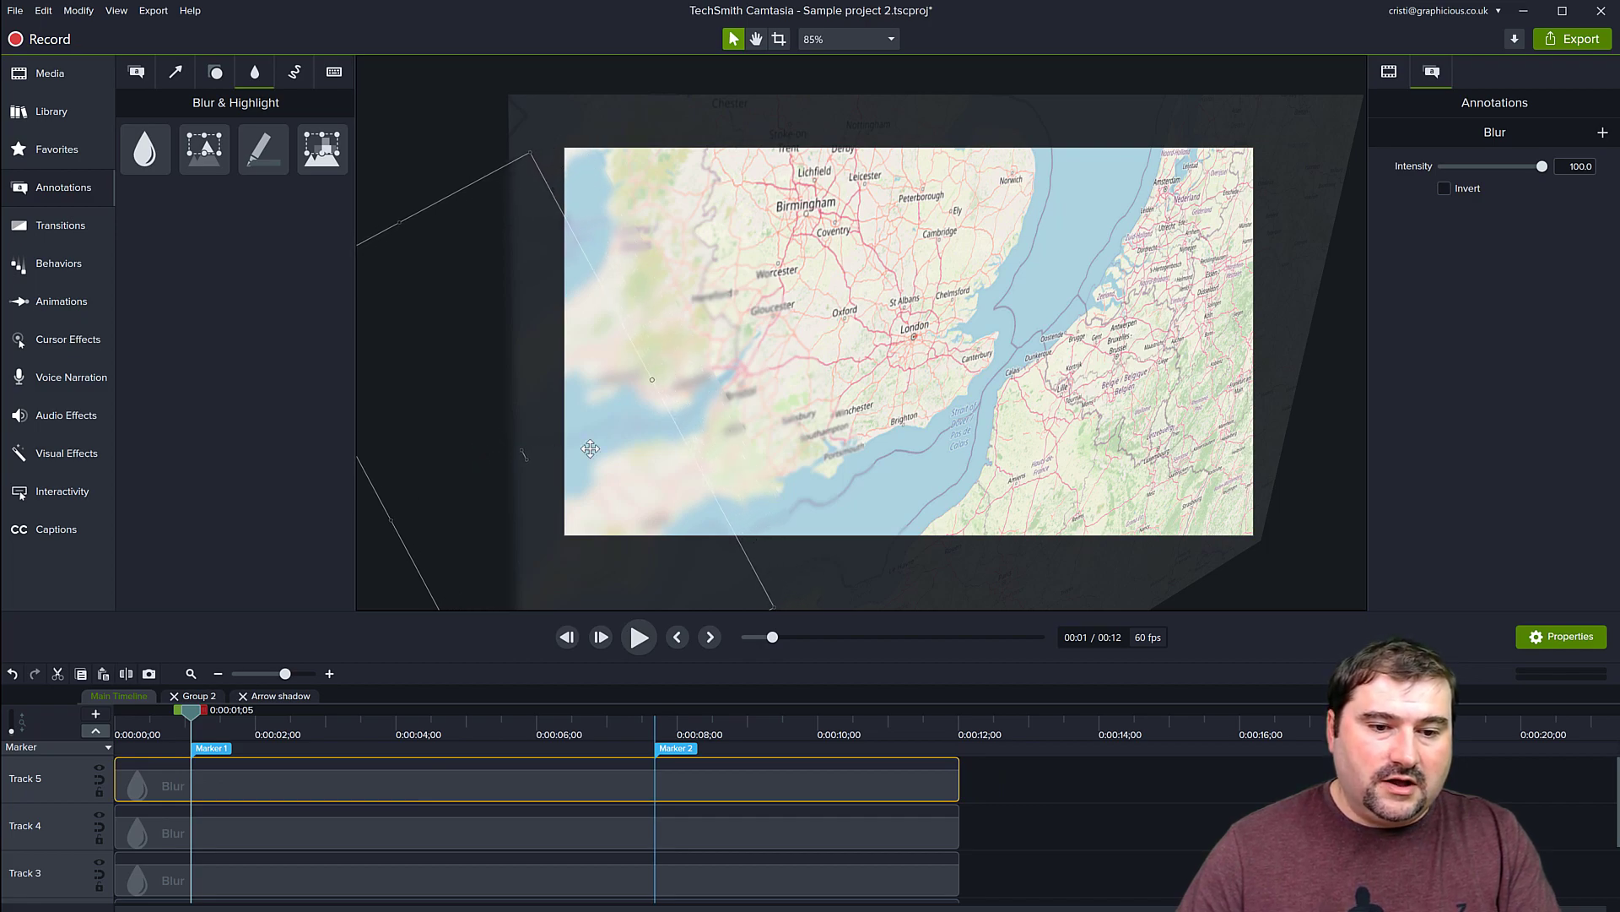
# Lower the Track 4 blur's intensity to about 81.4 and deselect it.
pyautogui.click(710, 424)
pyautogui.moveTo(1543, 168); pyautogui.dragTo(1525, 167)
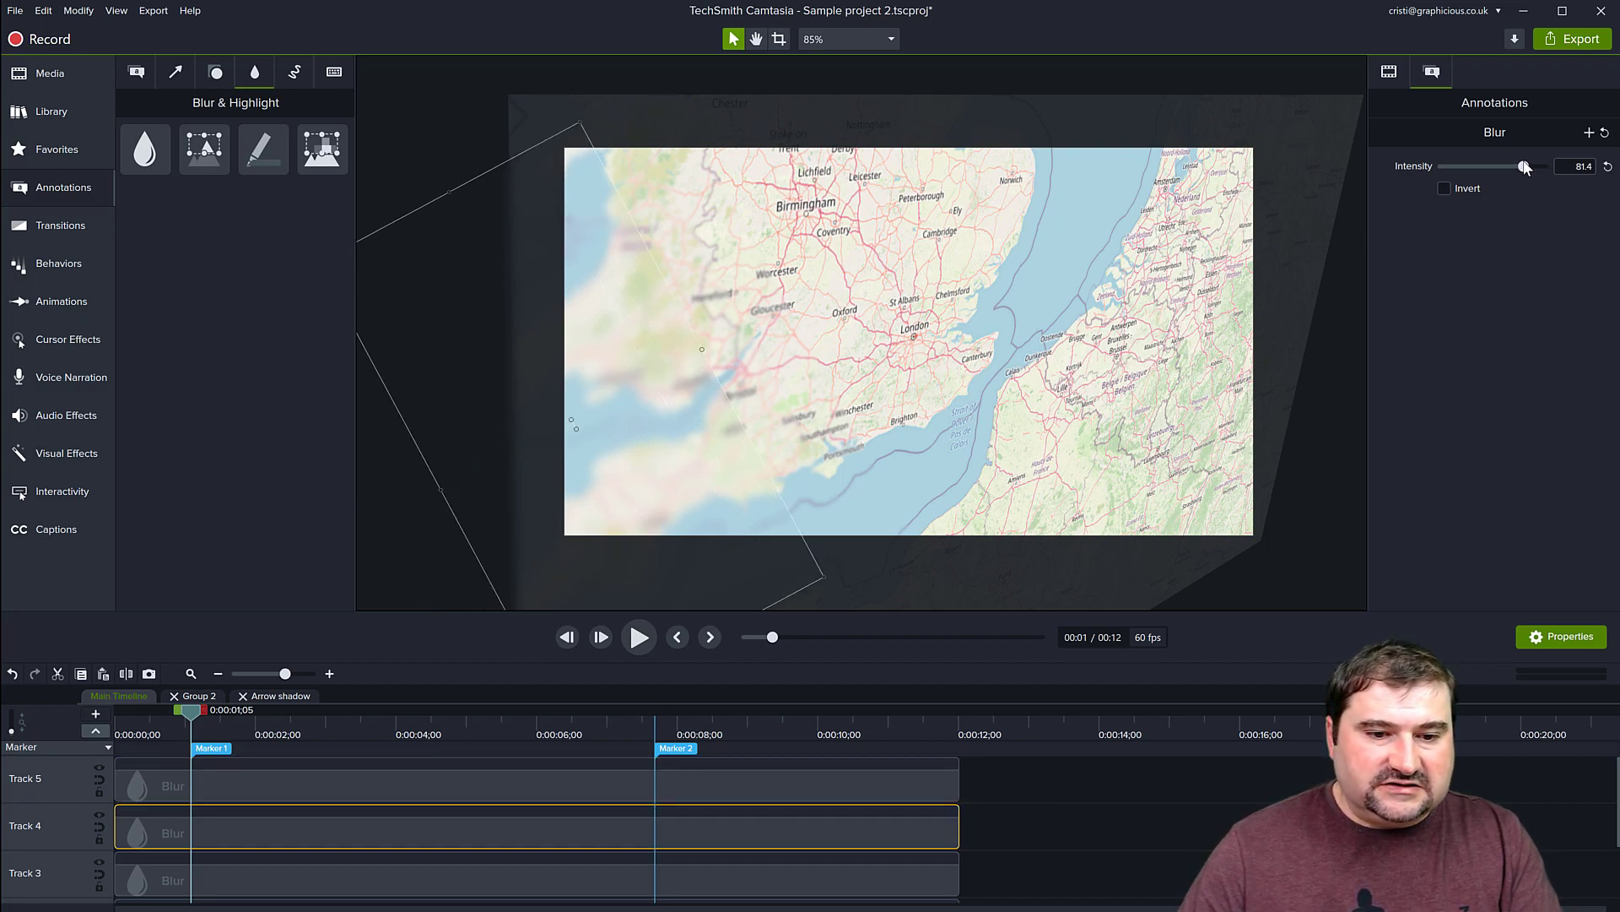
pyautogui.click(400, 123)
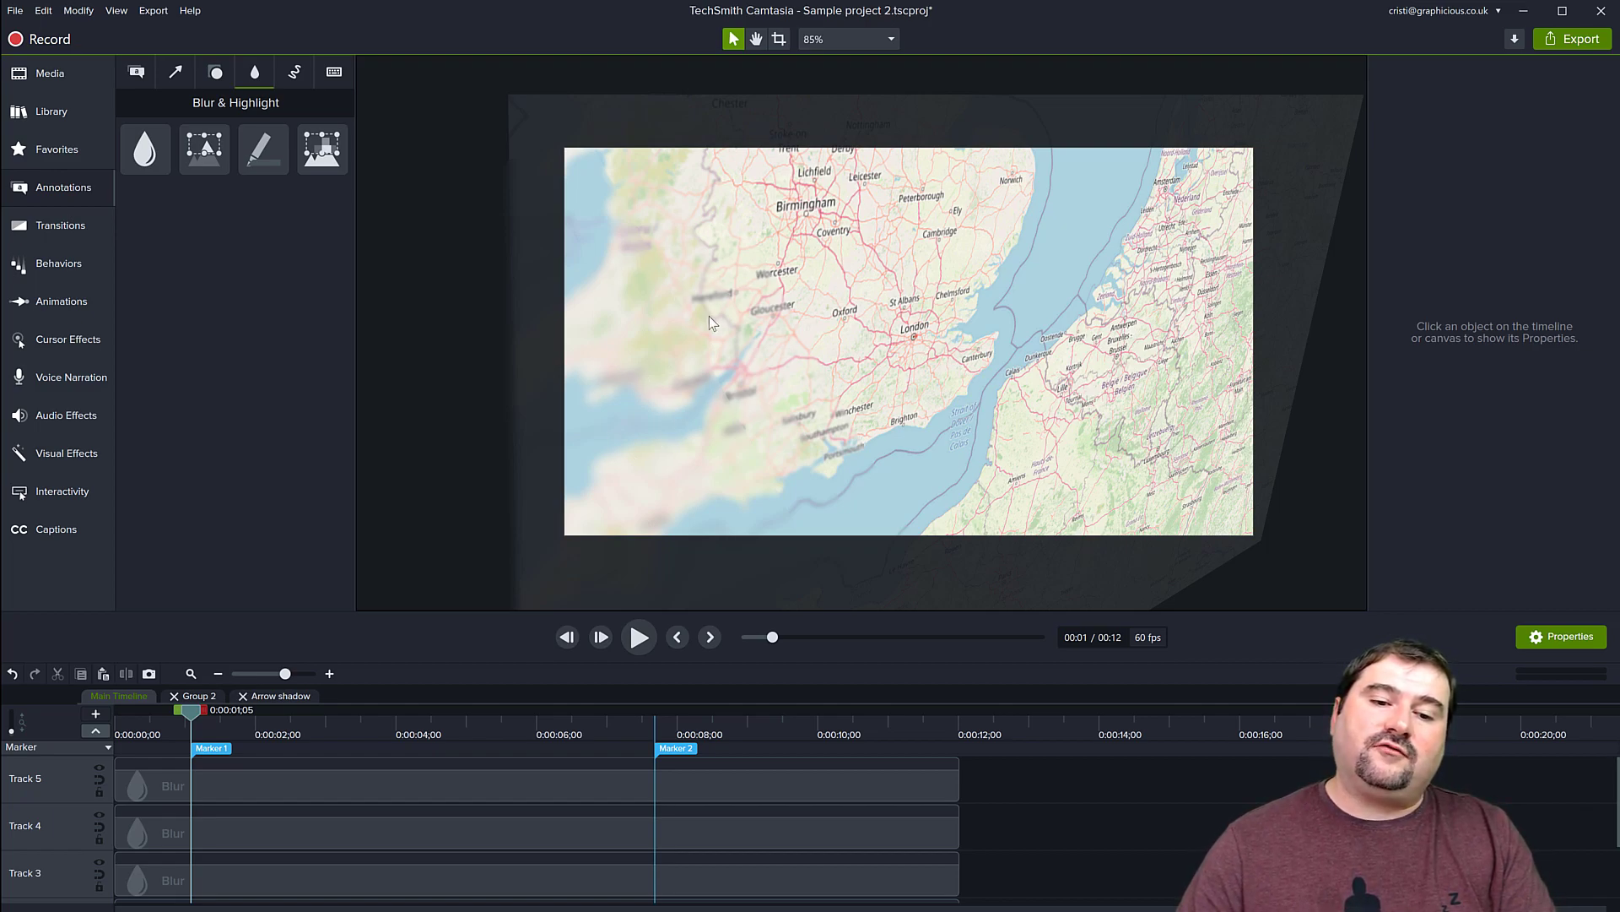
# Enlarge the timeline area, shrink the track height and group the four blurs on Tracks 2 to 5.
pyautogui.scroll(-2, 692, 785)
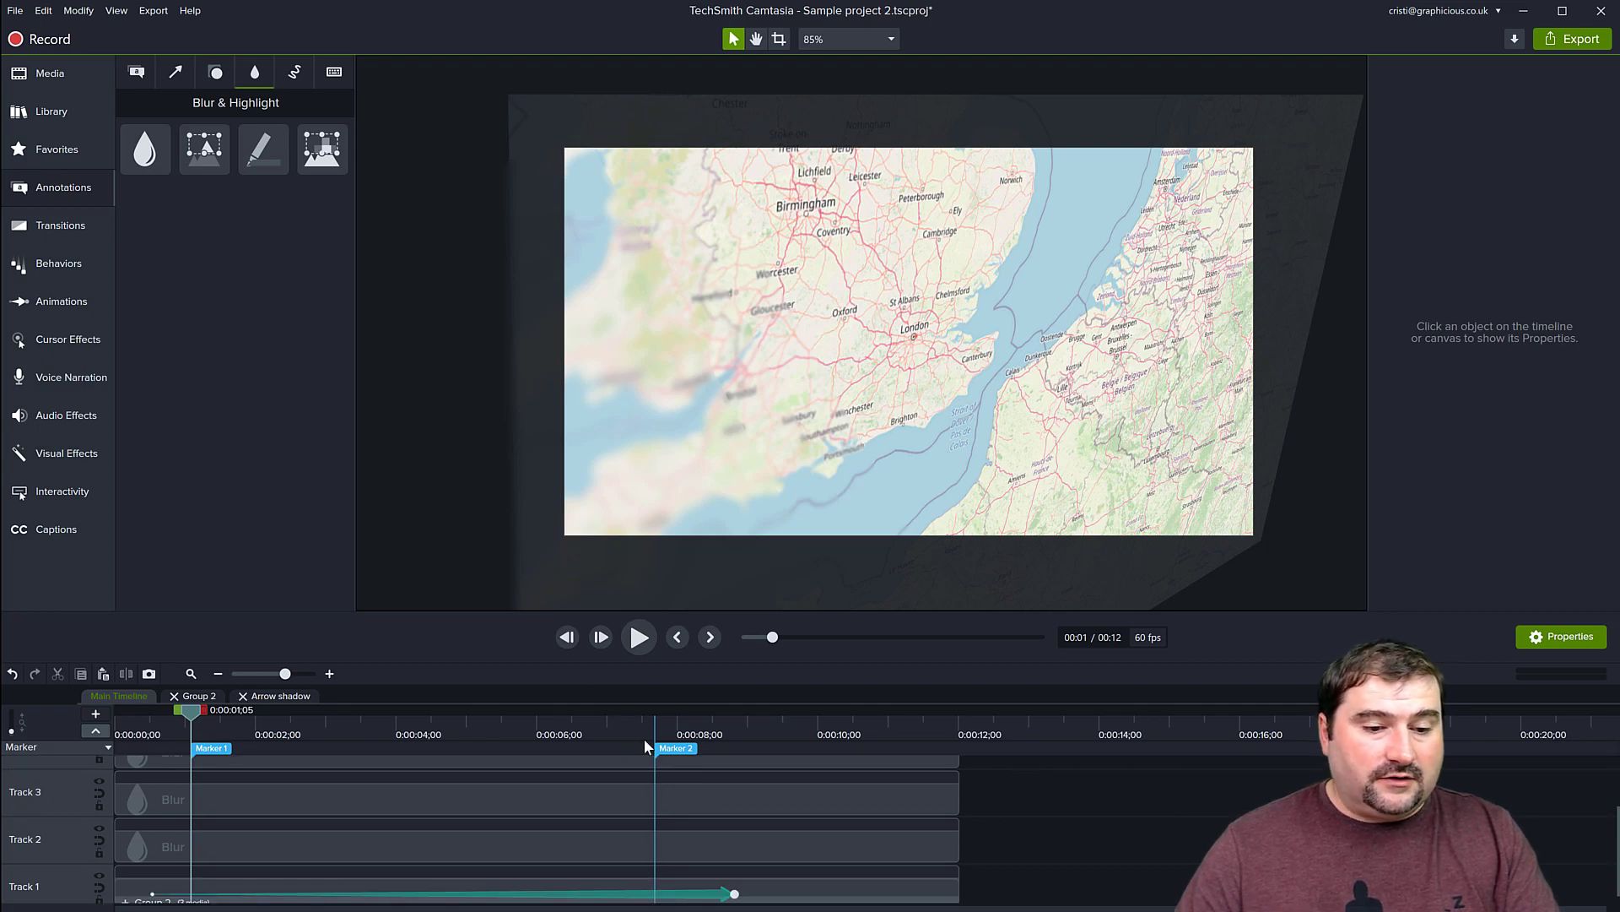
pyautogui.moveTo(524, 616); pyautogui.dragTo(535, 536)
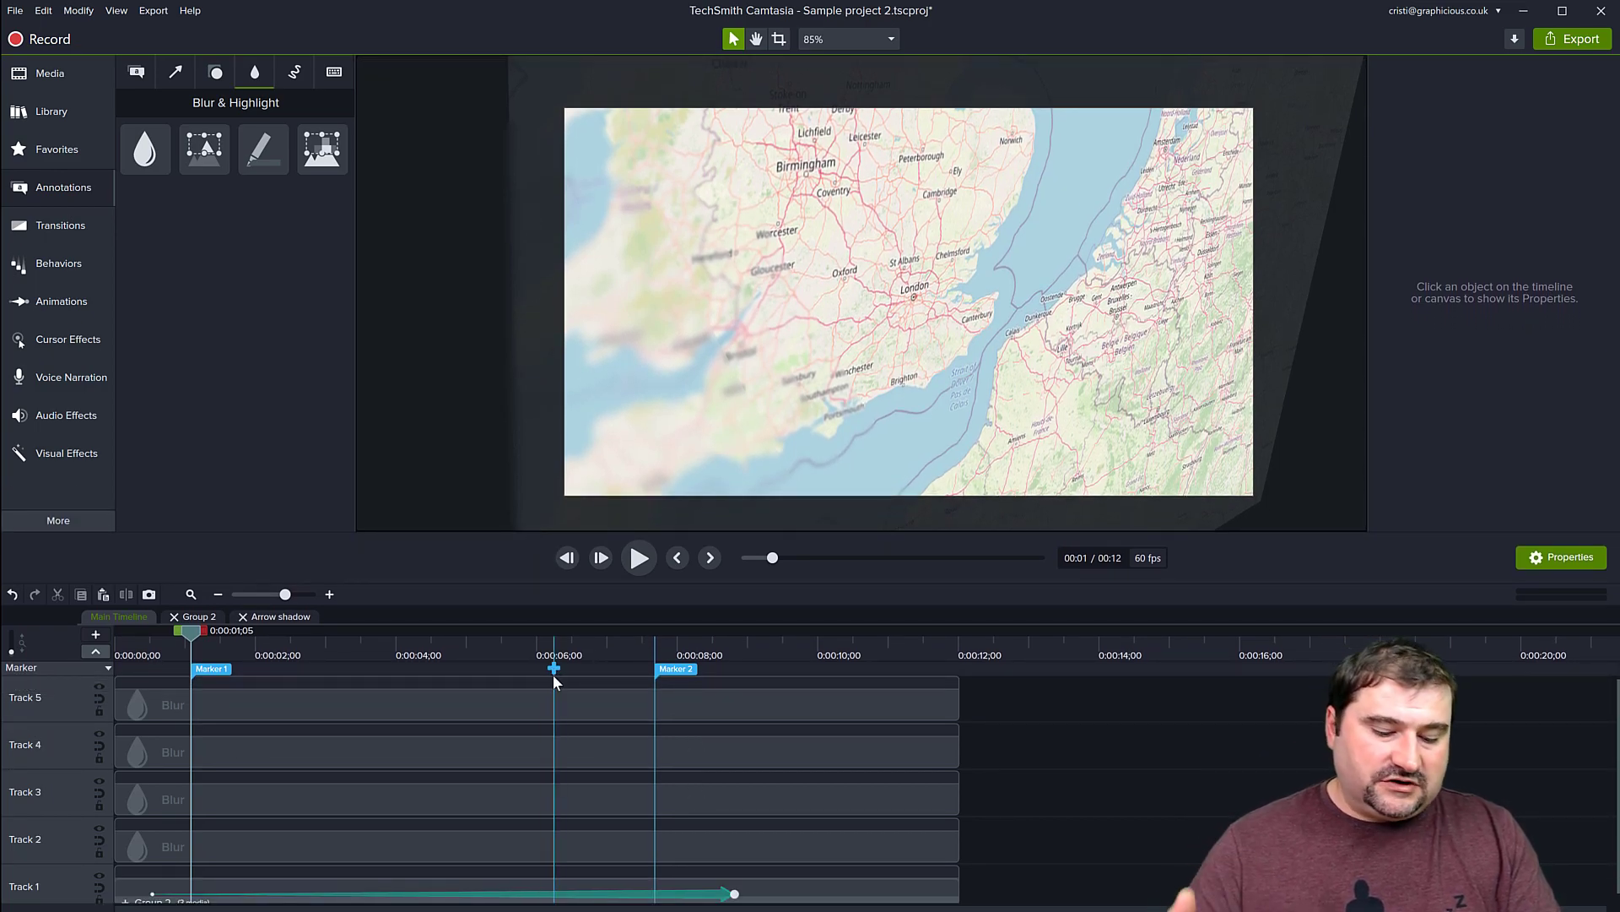
pyautogui.scroll(-1, 554, 676)
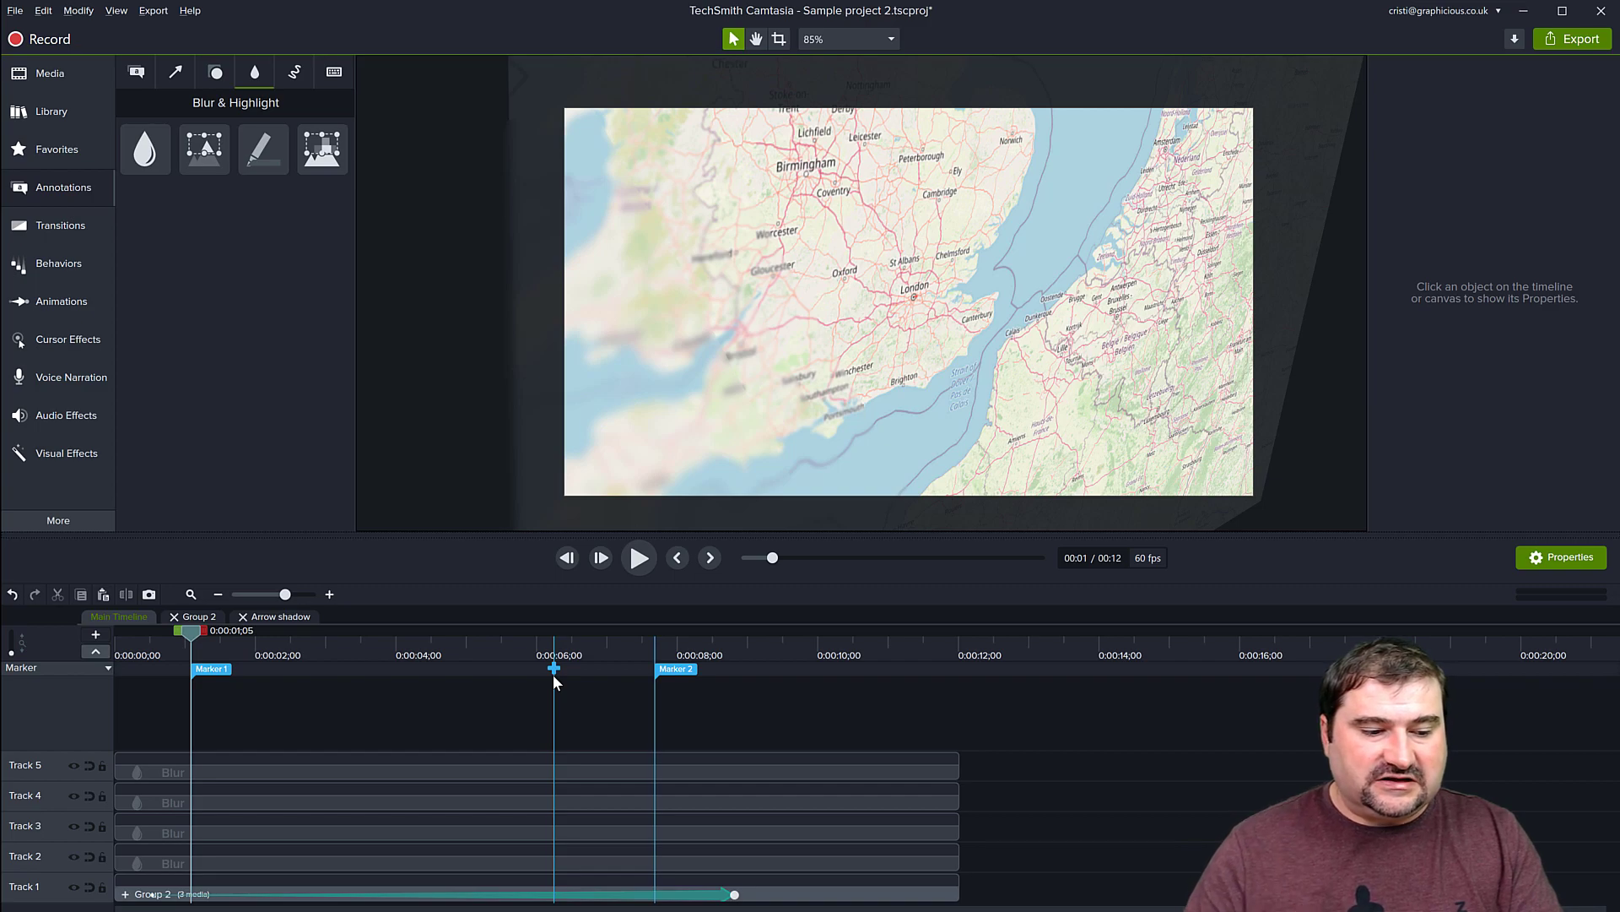
pyautogui.moveTo(417, 712); pyautogui.dragTo(495, 854)
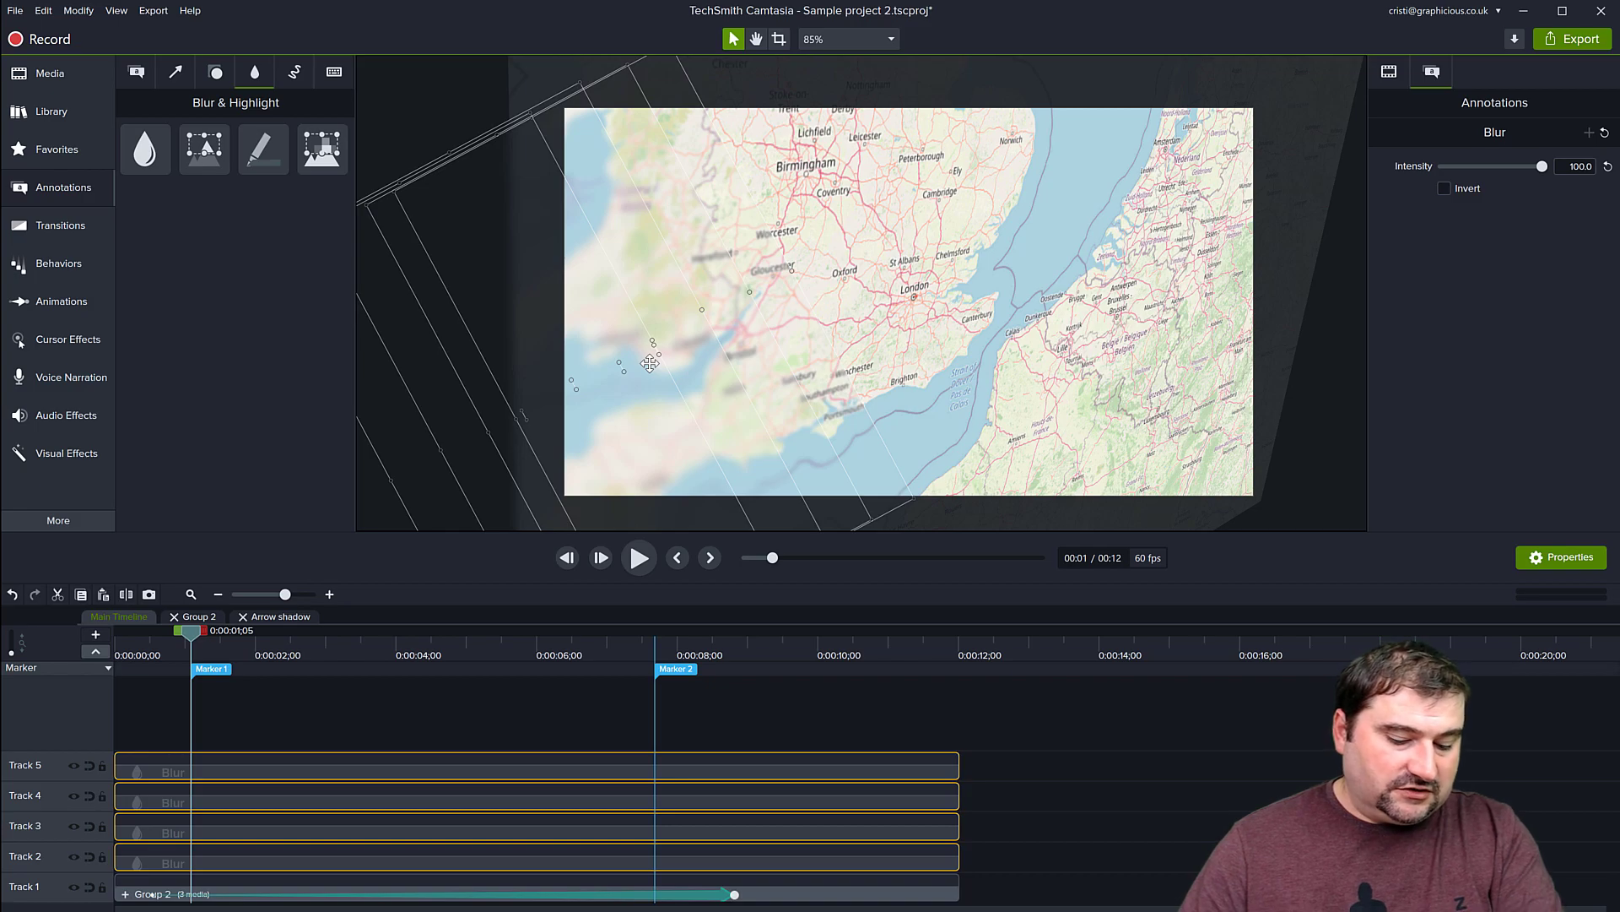
pyautogui.hotkey('ctrl', 'g')
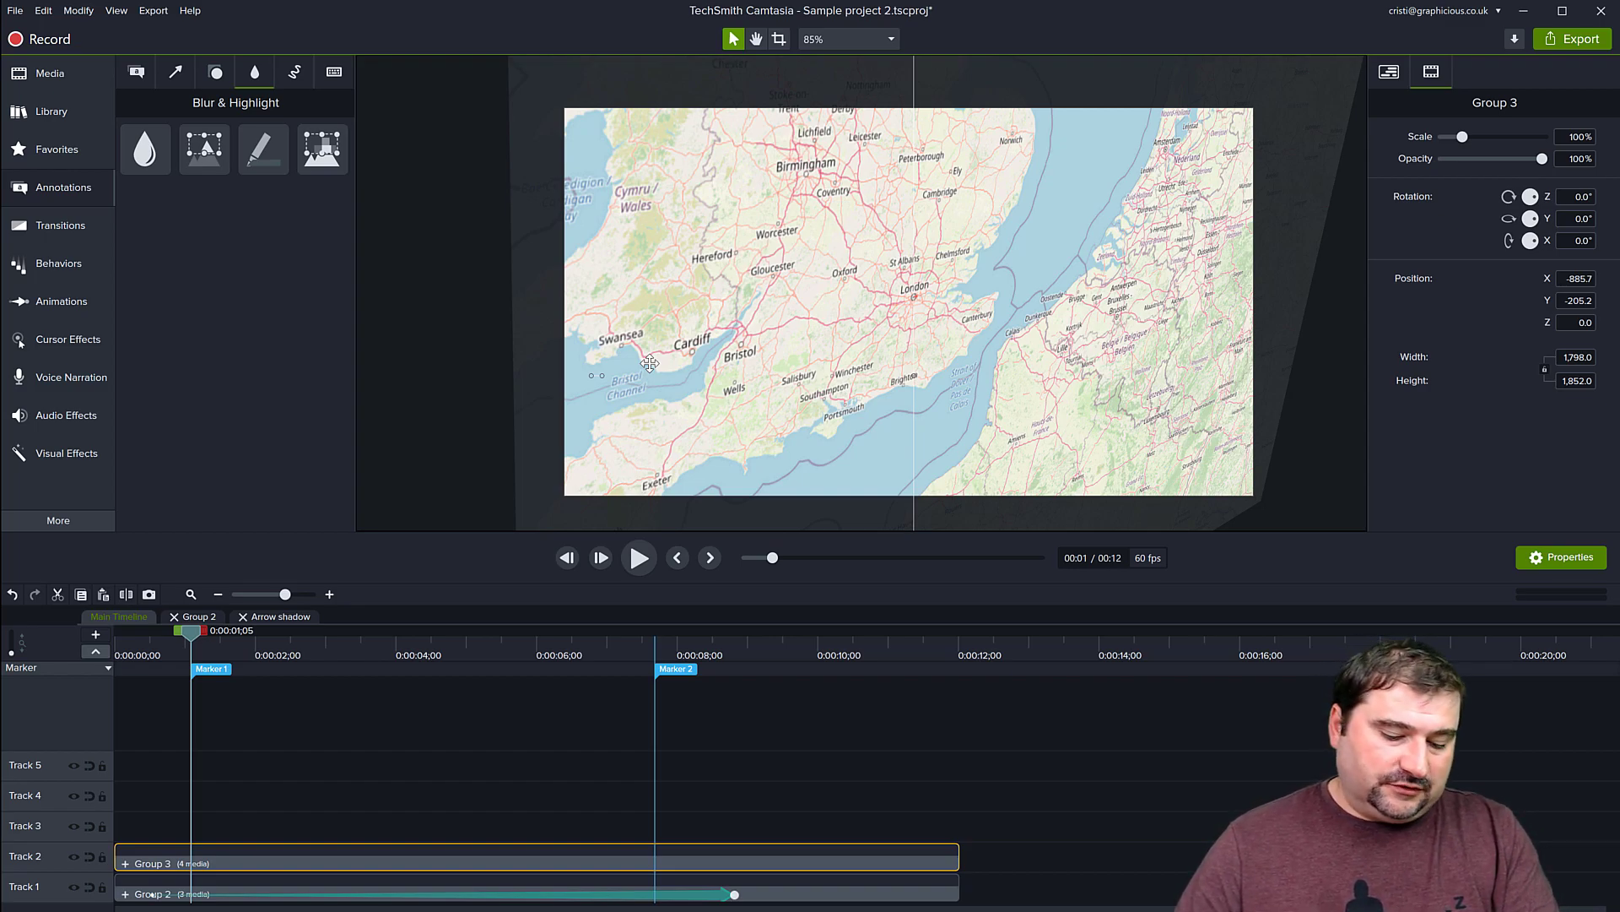
# Paste a copy of the blur group at the start of Track 3 and set its Z rotation to 180°.
pyautogui.hotkey('ctrl', 'v')
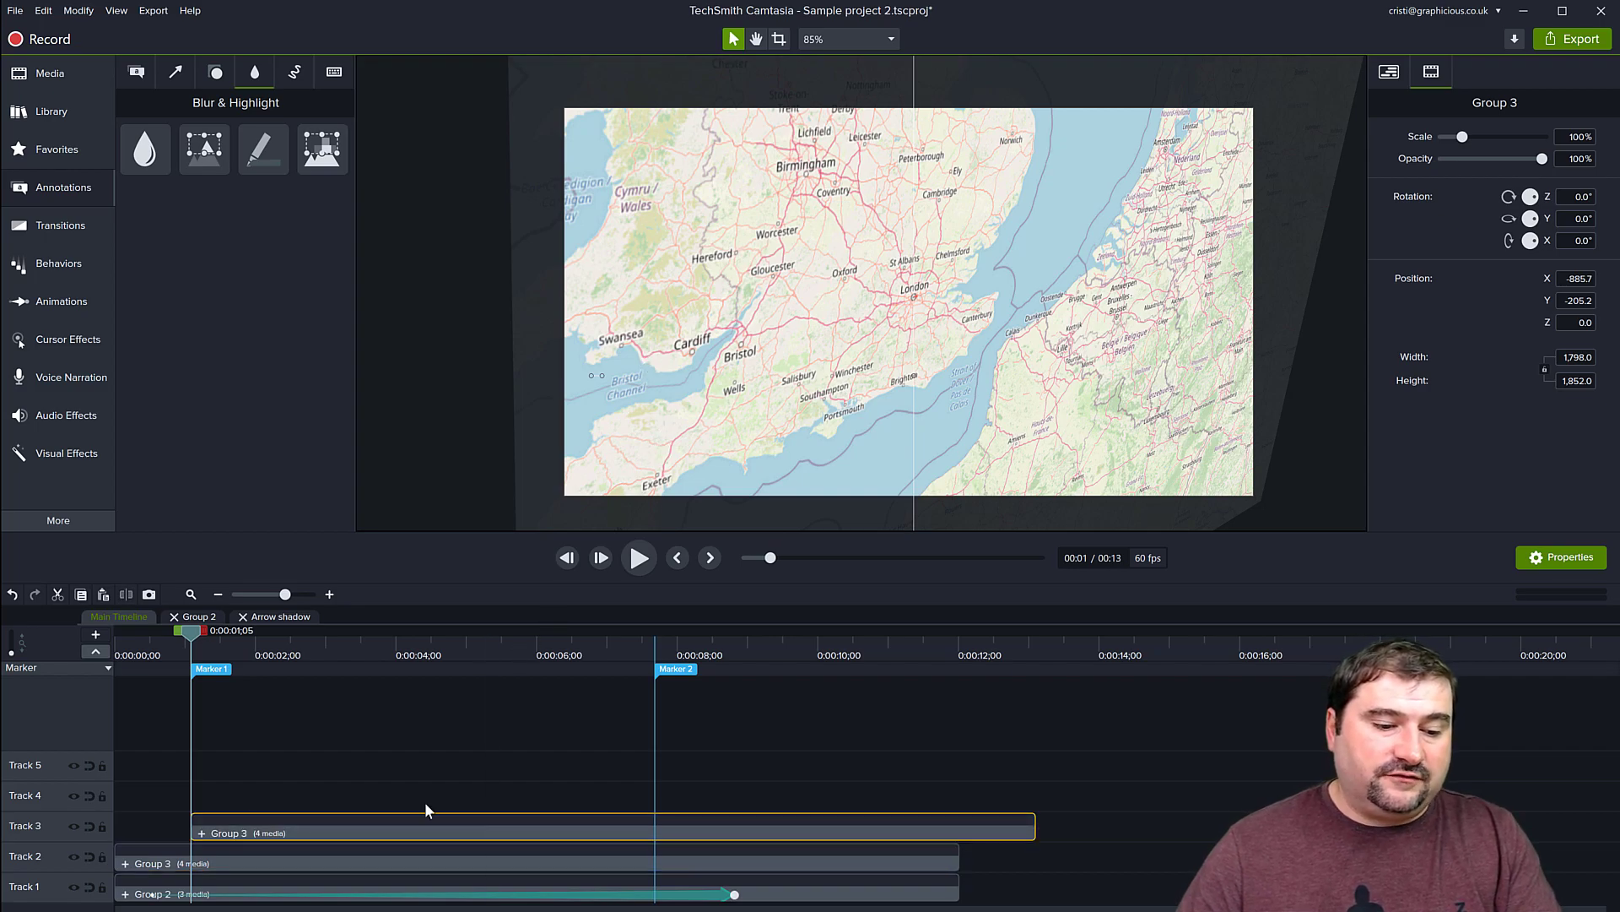
pyautogui.moveTo(413, 832); pyautogui.dragTo(336, 832)
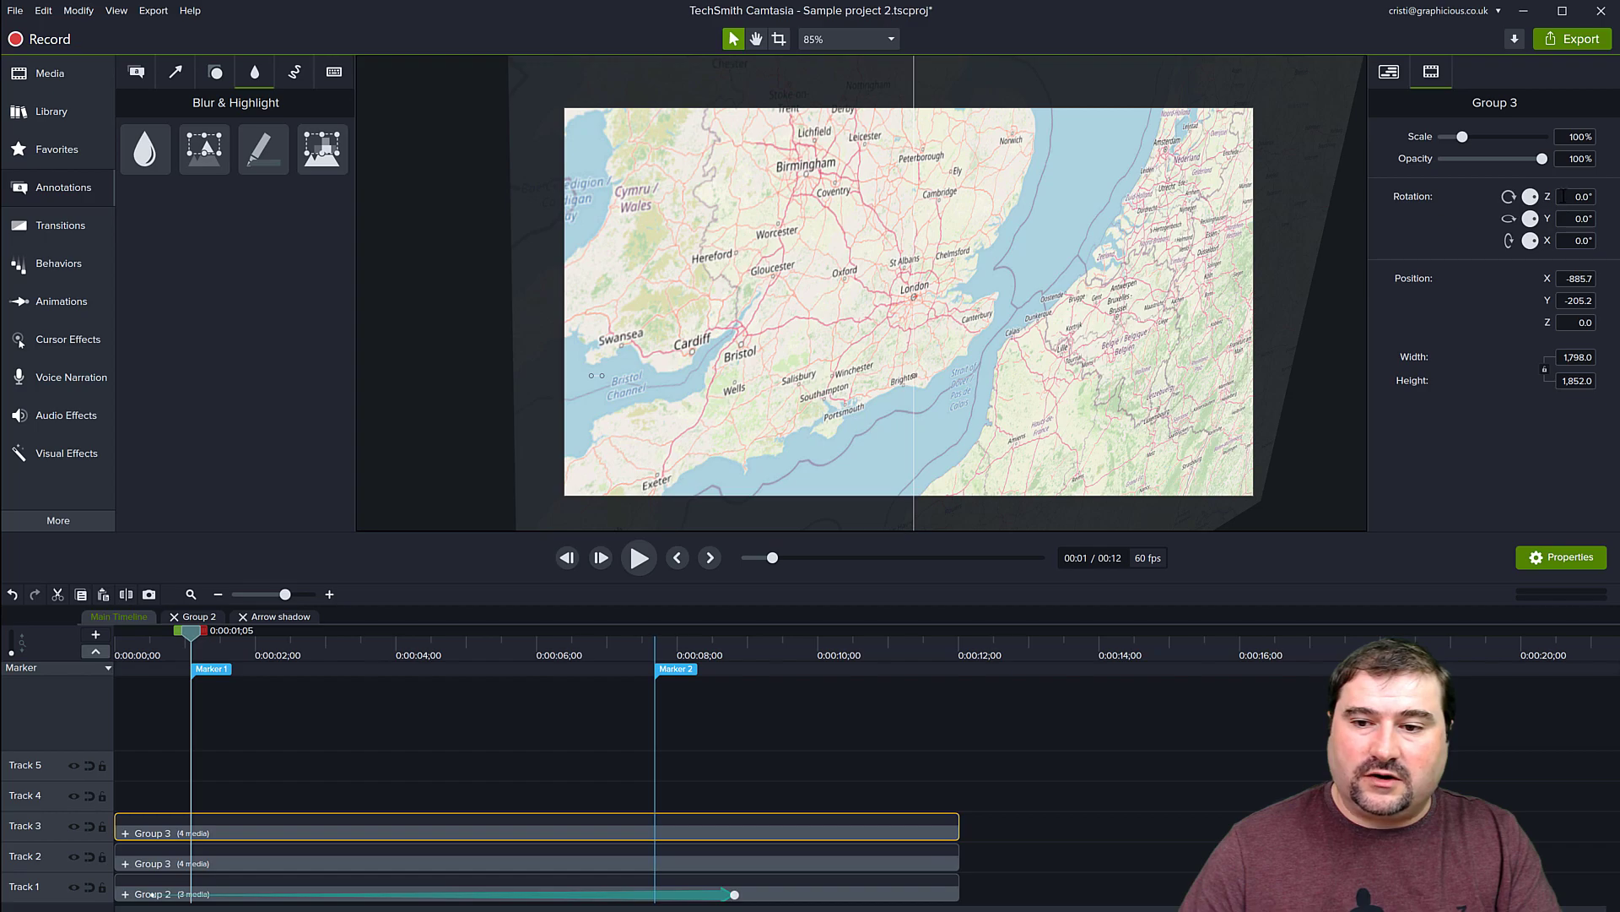
pyautogui.moveTo(1575, 197); pyautogui.dragTo(1614, 205)
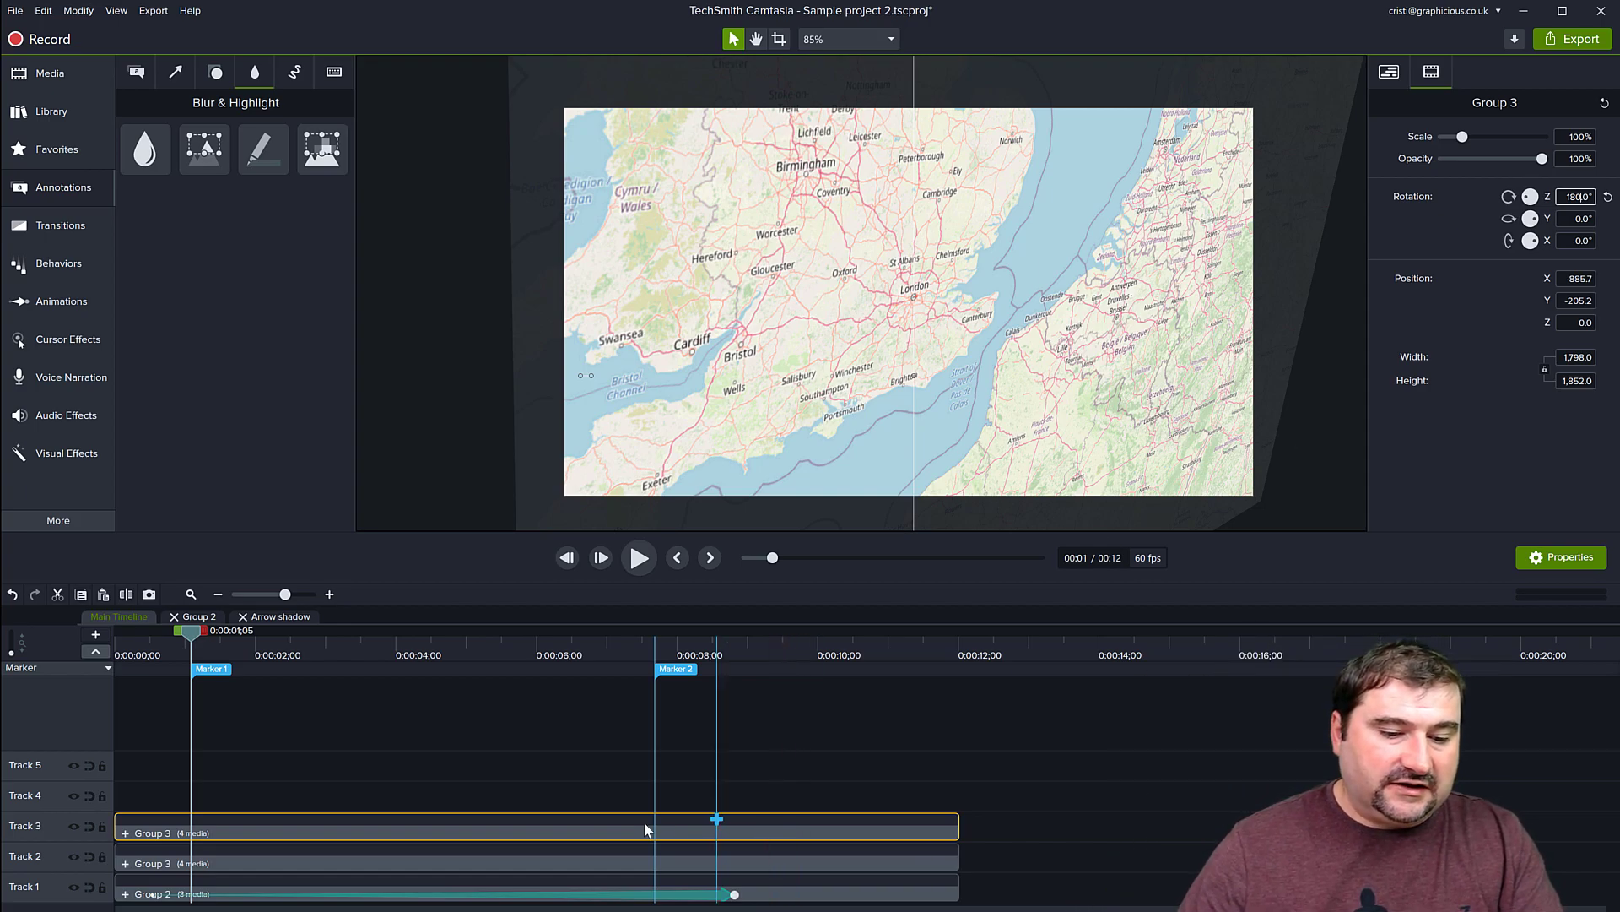
# Ungroup the rotated copy on Track 3 and shift its four blurs slightly east.
pyautogui.hotkey('ctrl', 'u')
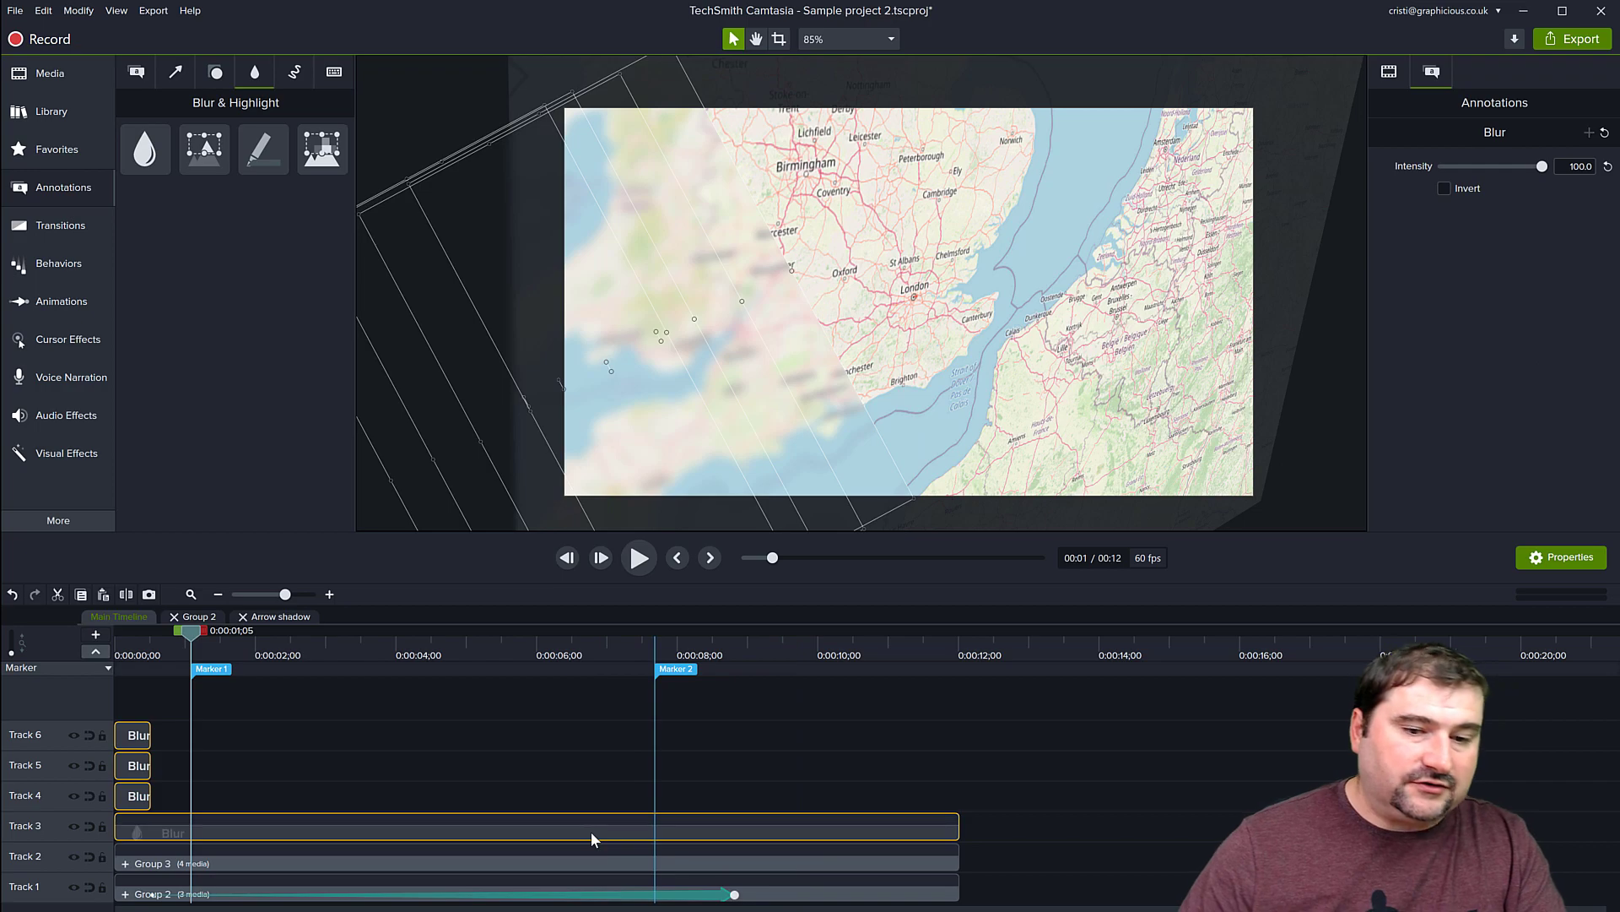
pyautogui.moveTo(545, 275)
pyautogui.mouseDown()
pyautogui.moveTo(598, 260)
pyautogui.moveTo(557, 253)
pyautogui.moveTo(567, 280)
pyautogui.mouseUp()
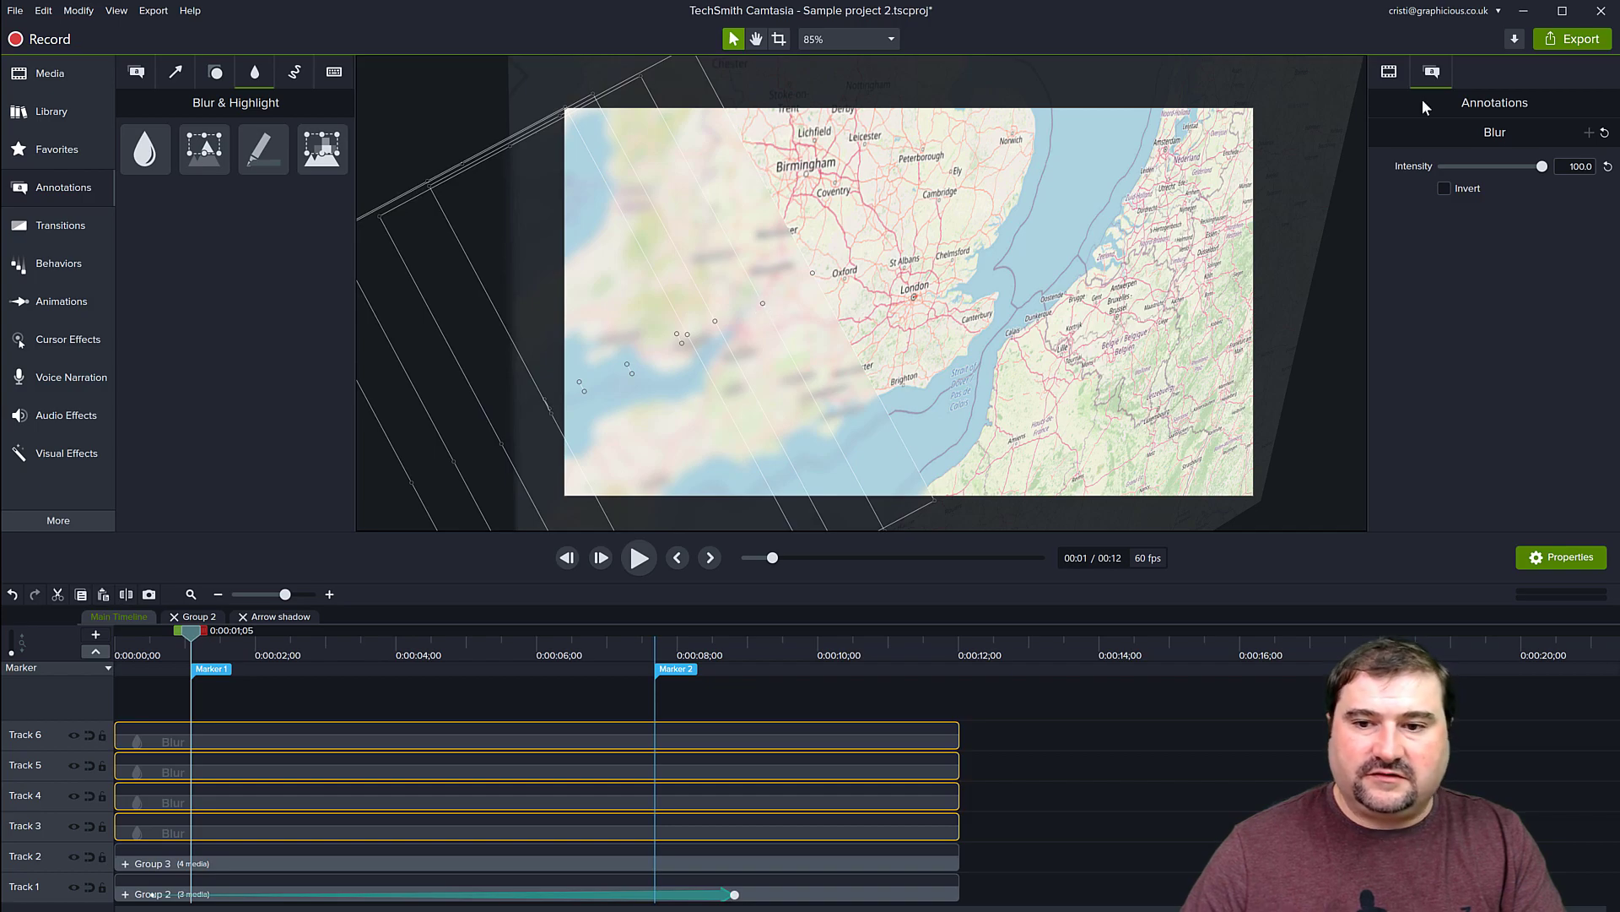
# Try setting the four copied blurs' Z rotation to 180° and moving them east across the map.
pyautogui.click(1391, 74)
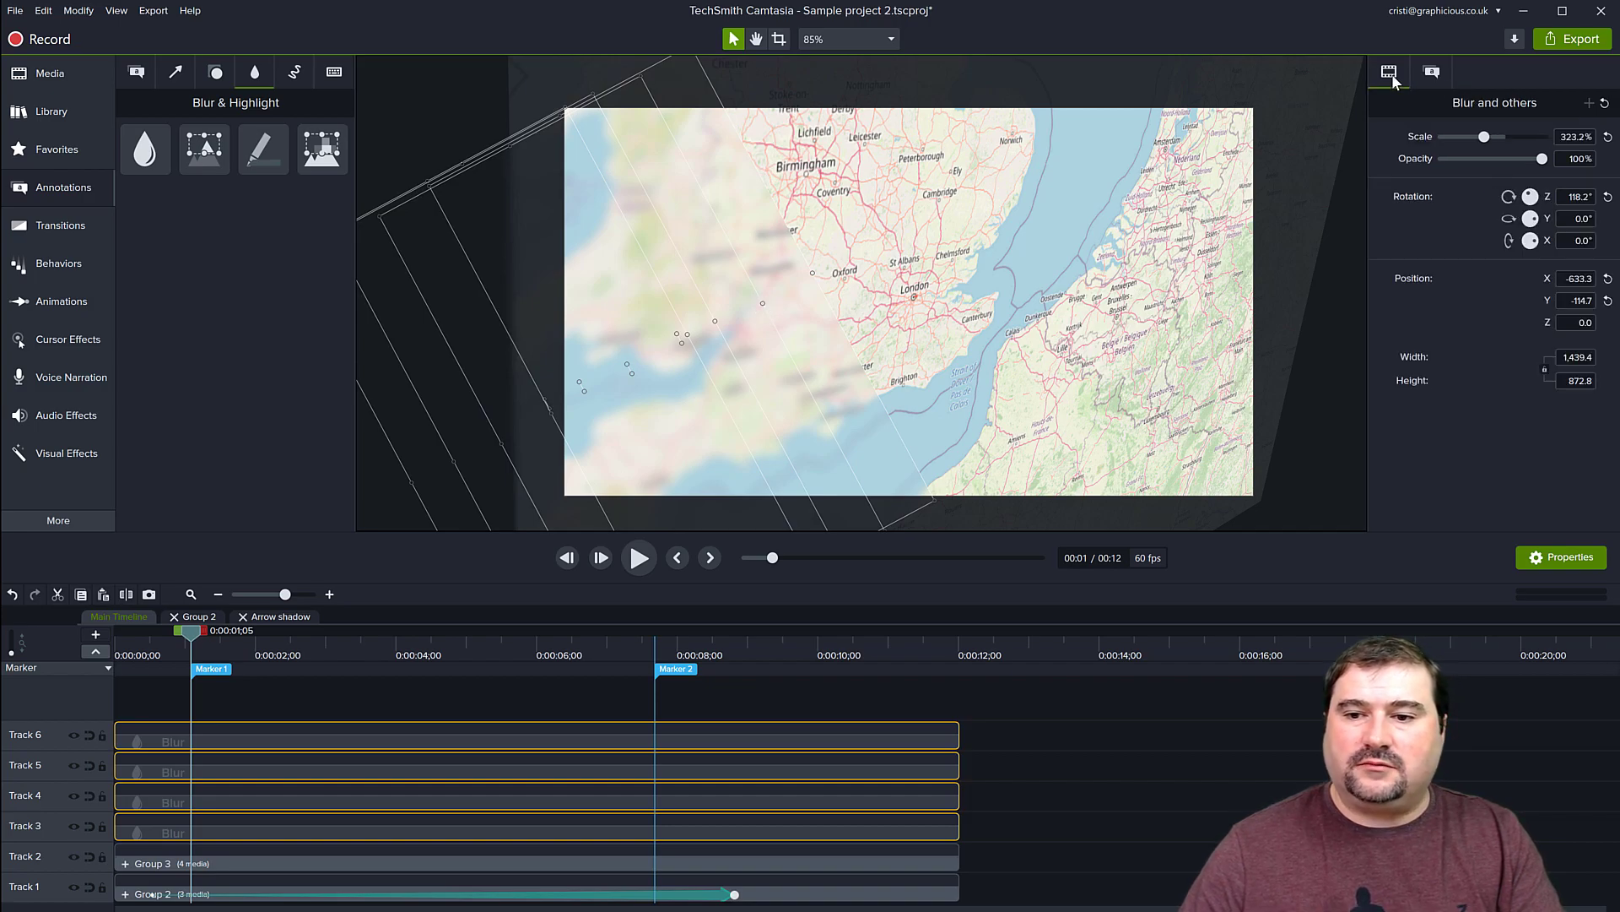
pyautogui.click(1565, 200)
pyautogui.write('180')
pyautogui.press('Return')
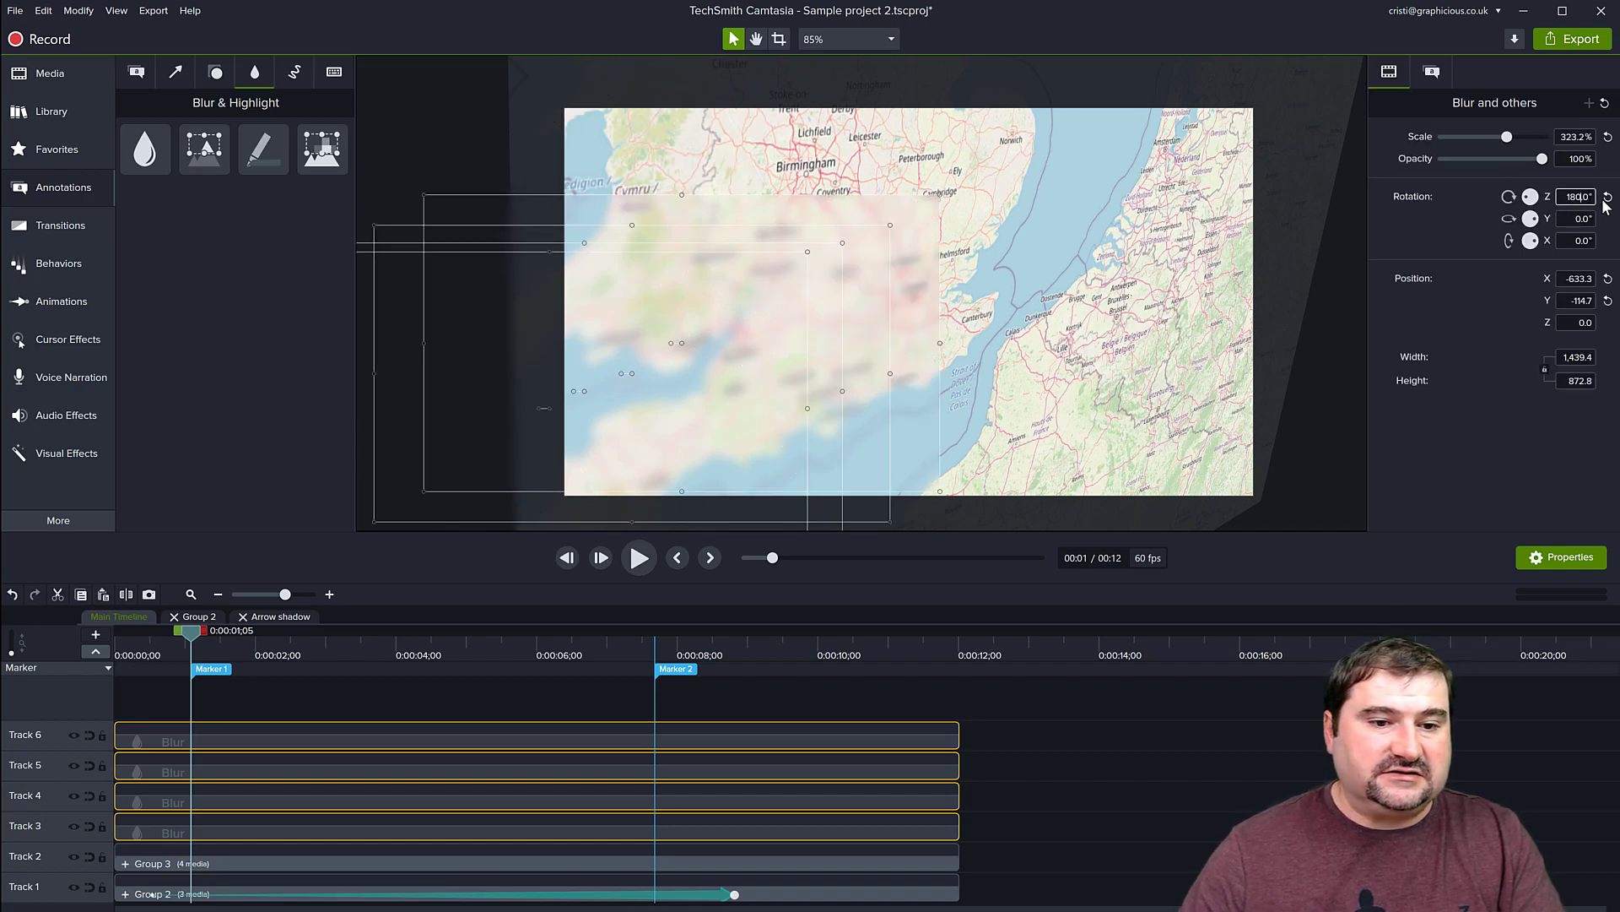
pyautogui.moveTo(672, 299); pyautogui.dragTo(950, 265)
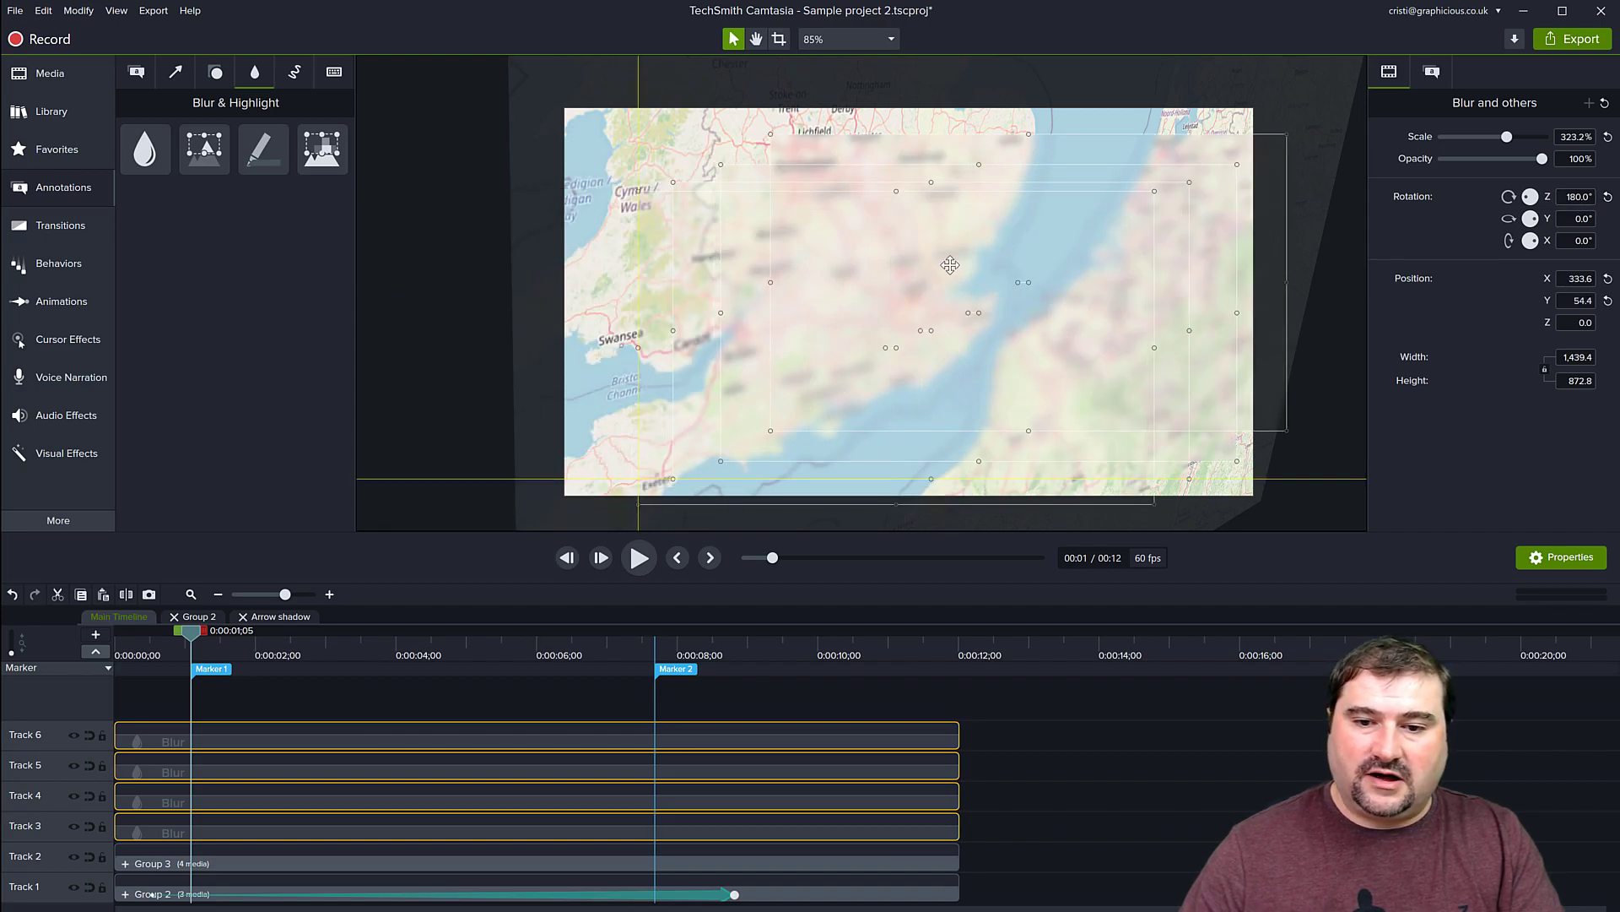
pyautogui.hotkey('ctrl', 'z')
pyautogui.hotkey('ctrl', 'z')
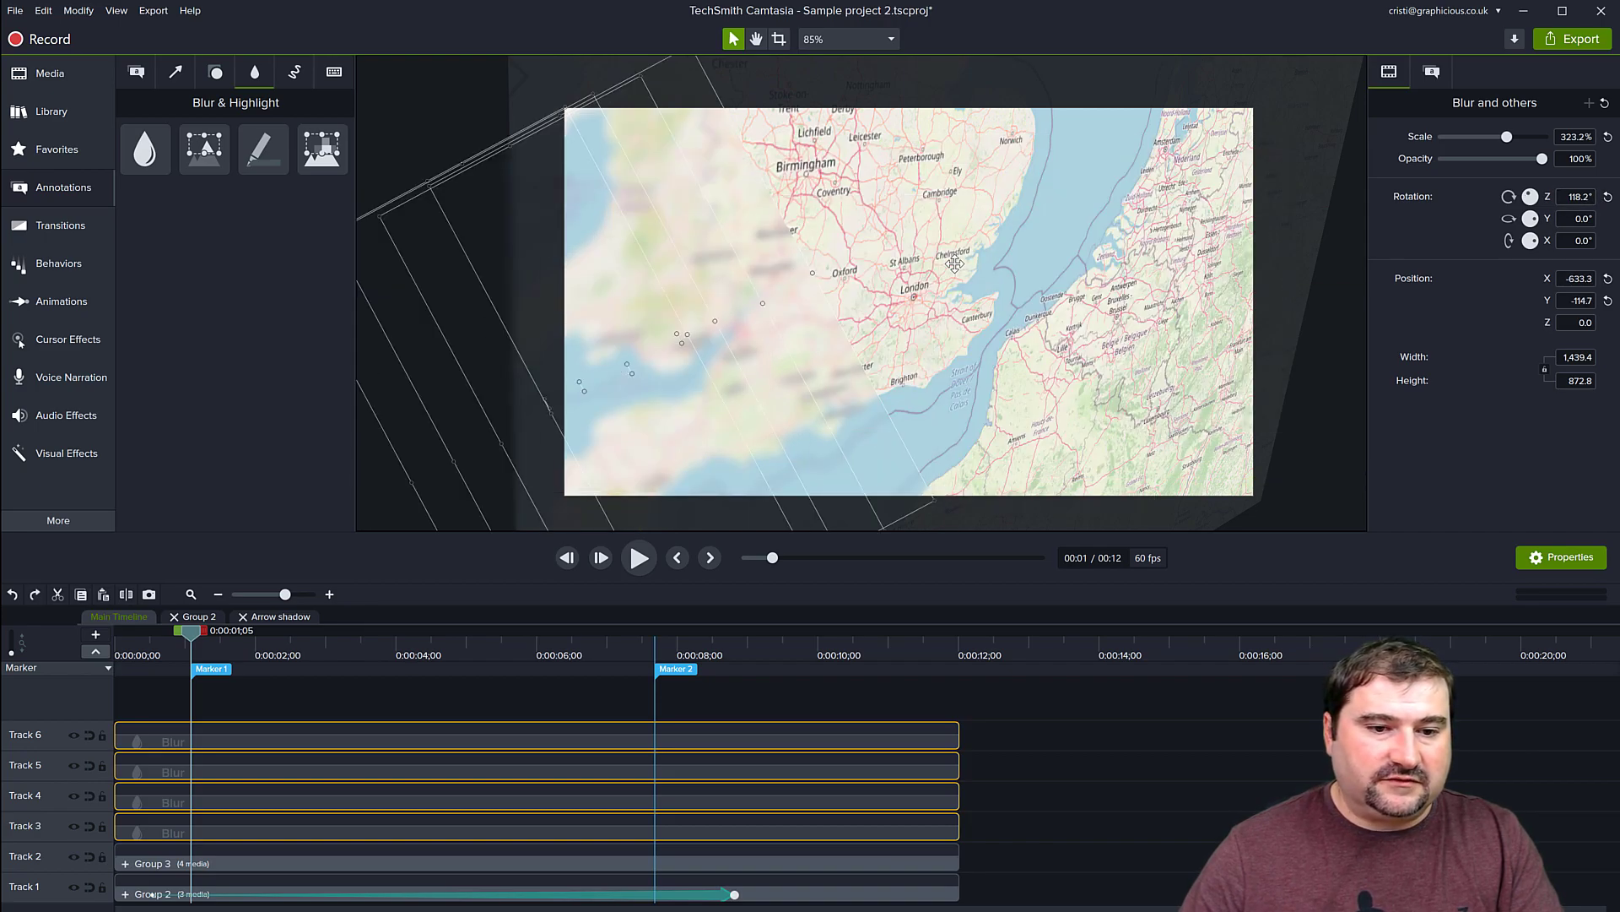
# Rotate the four copied blurs to about -64.3° around Z and move them over the map's eastern edge.
pyautogui.moveTo(628, 364); pyautogui.dragTo(665, 446)
pyautogui.moveTo(543, 303); pyautogui.dragTo(1215, 130)
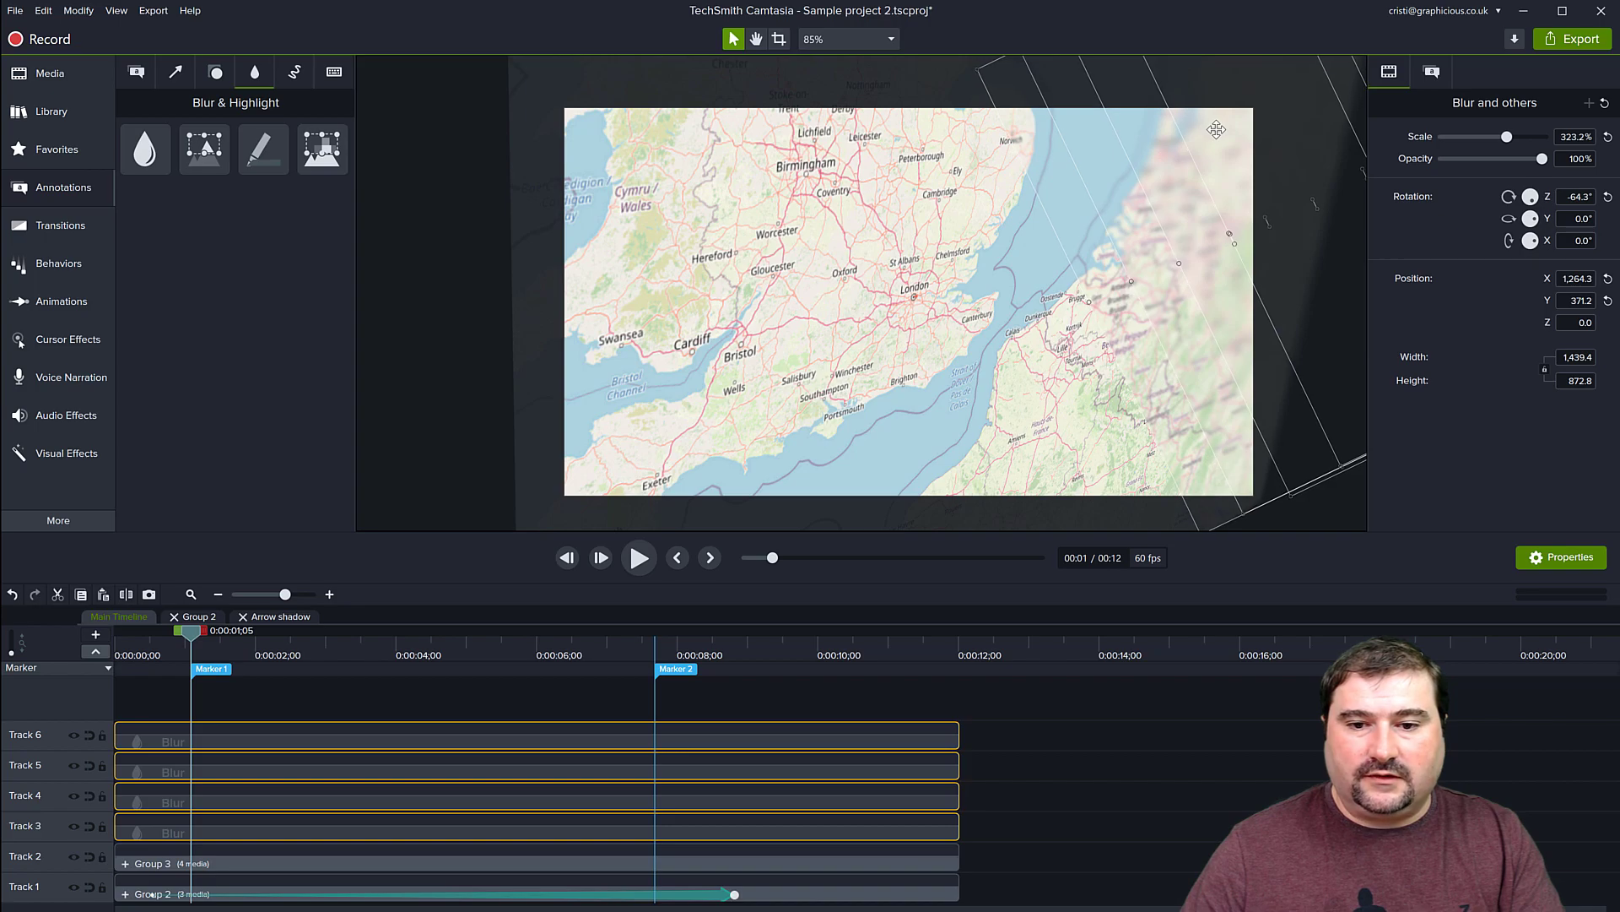
# Ungroup the original blur group on Track 2, deselect everything and save the project.
pyautogui.click(327, 863)
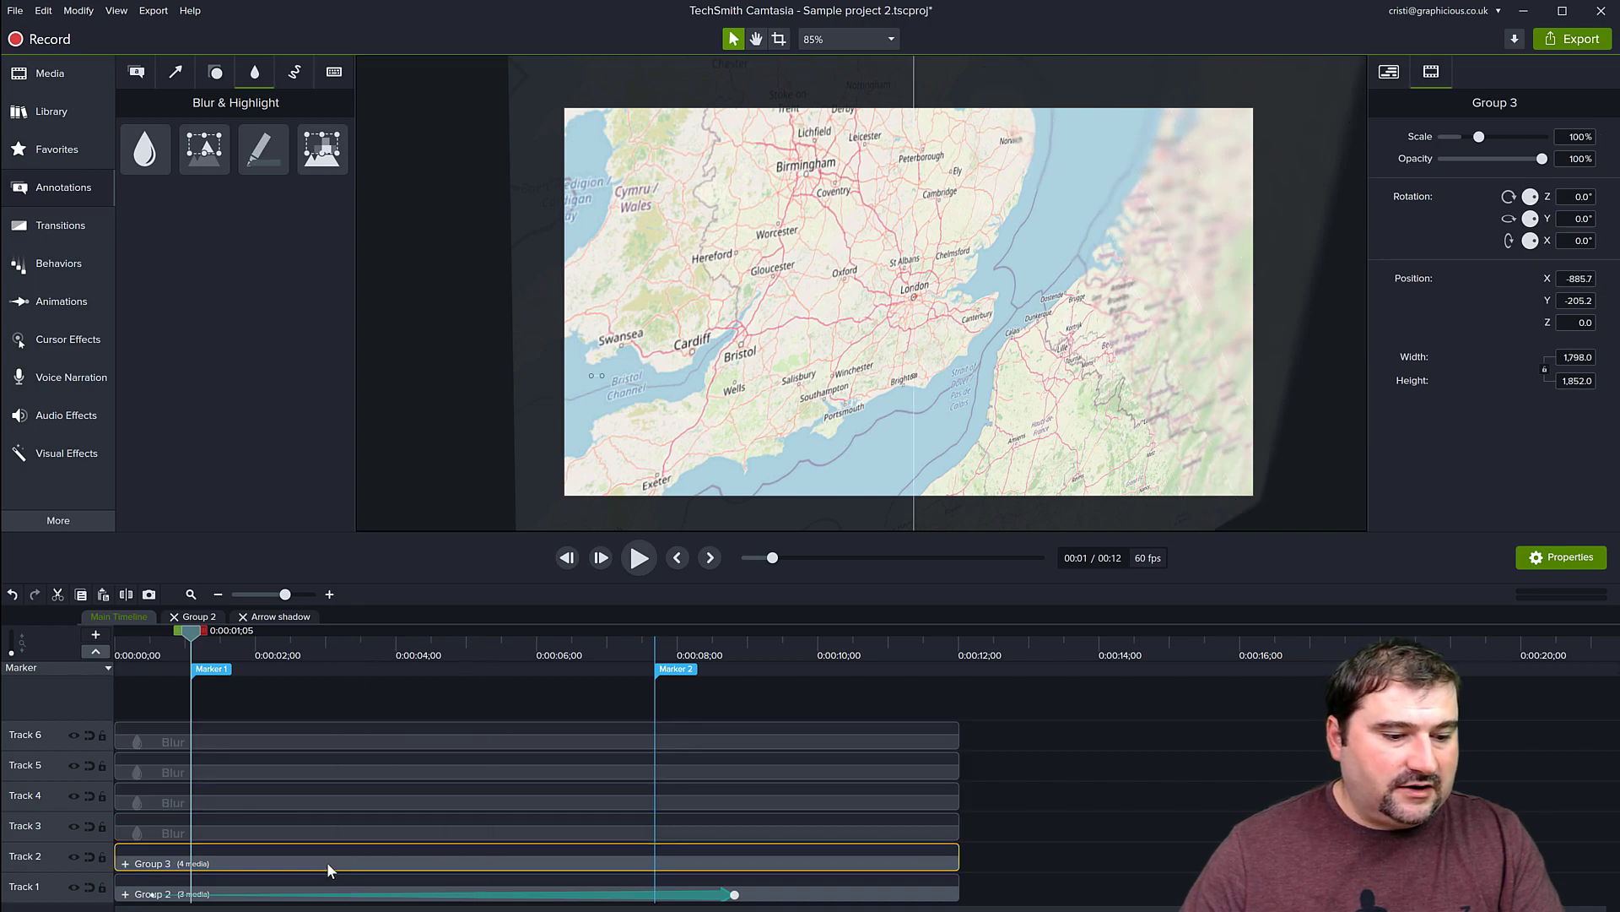
pyautogui.hotkey('ctrl', 'shift', 'g')
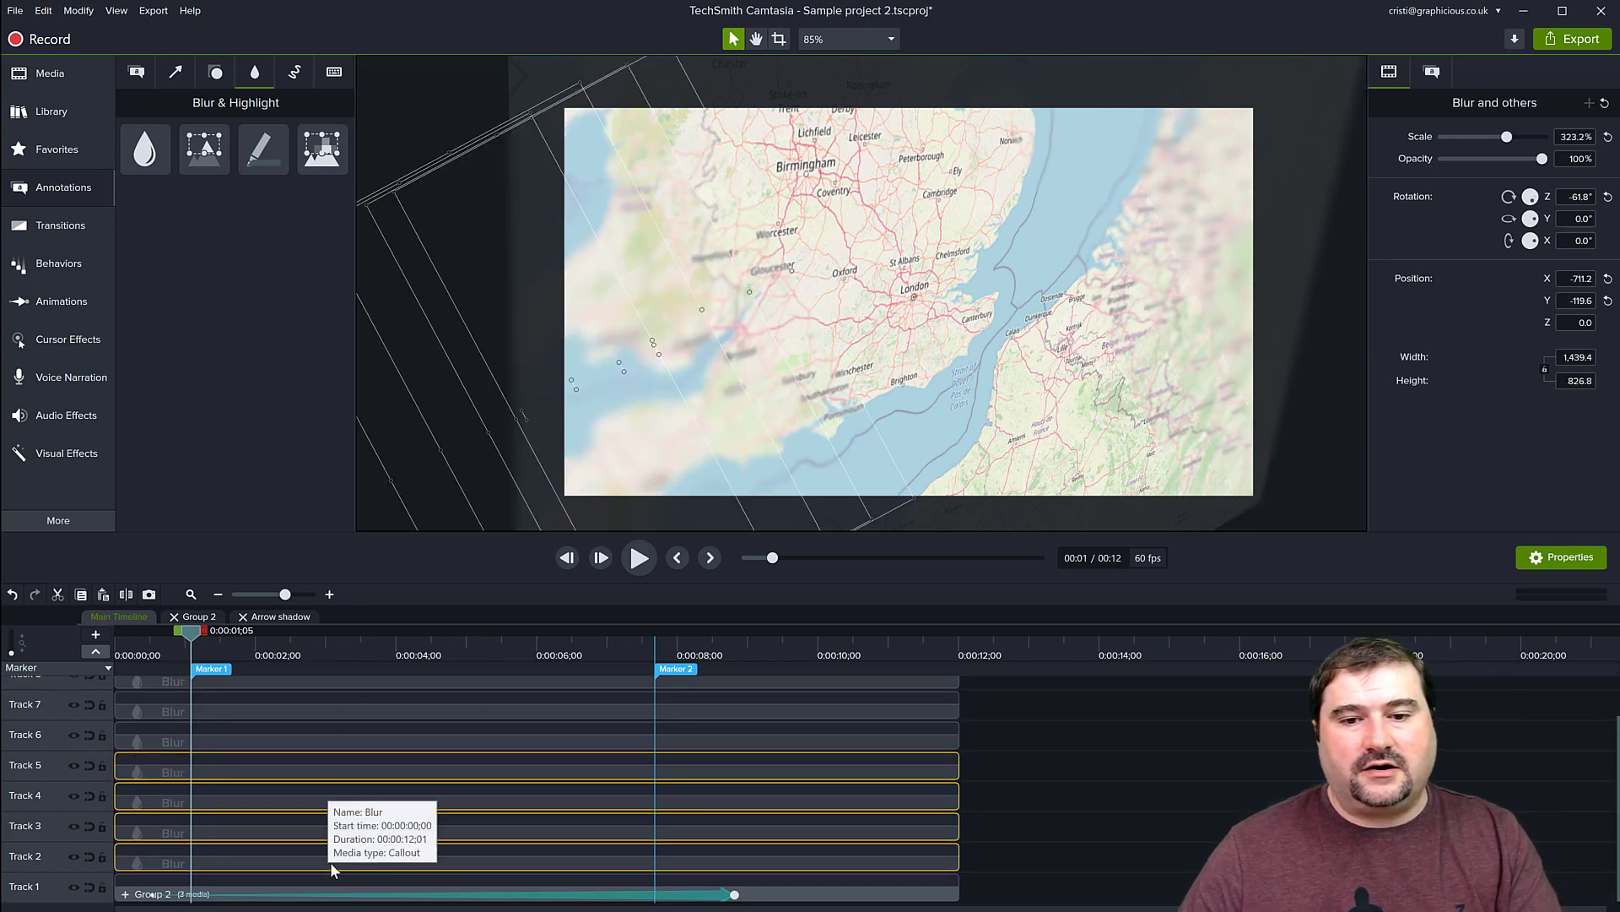
pyautogui.click(414, 105)
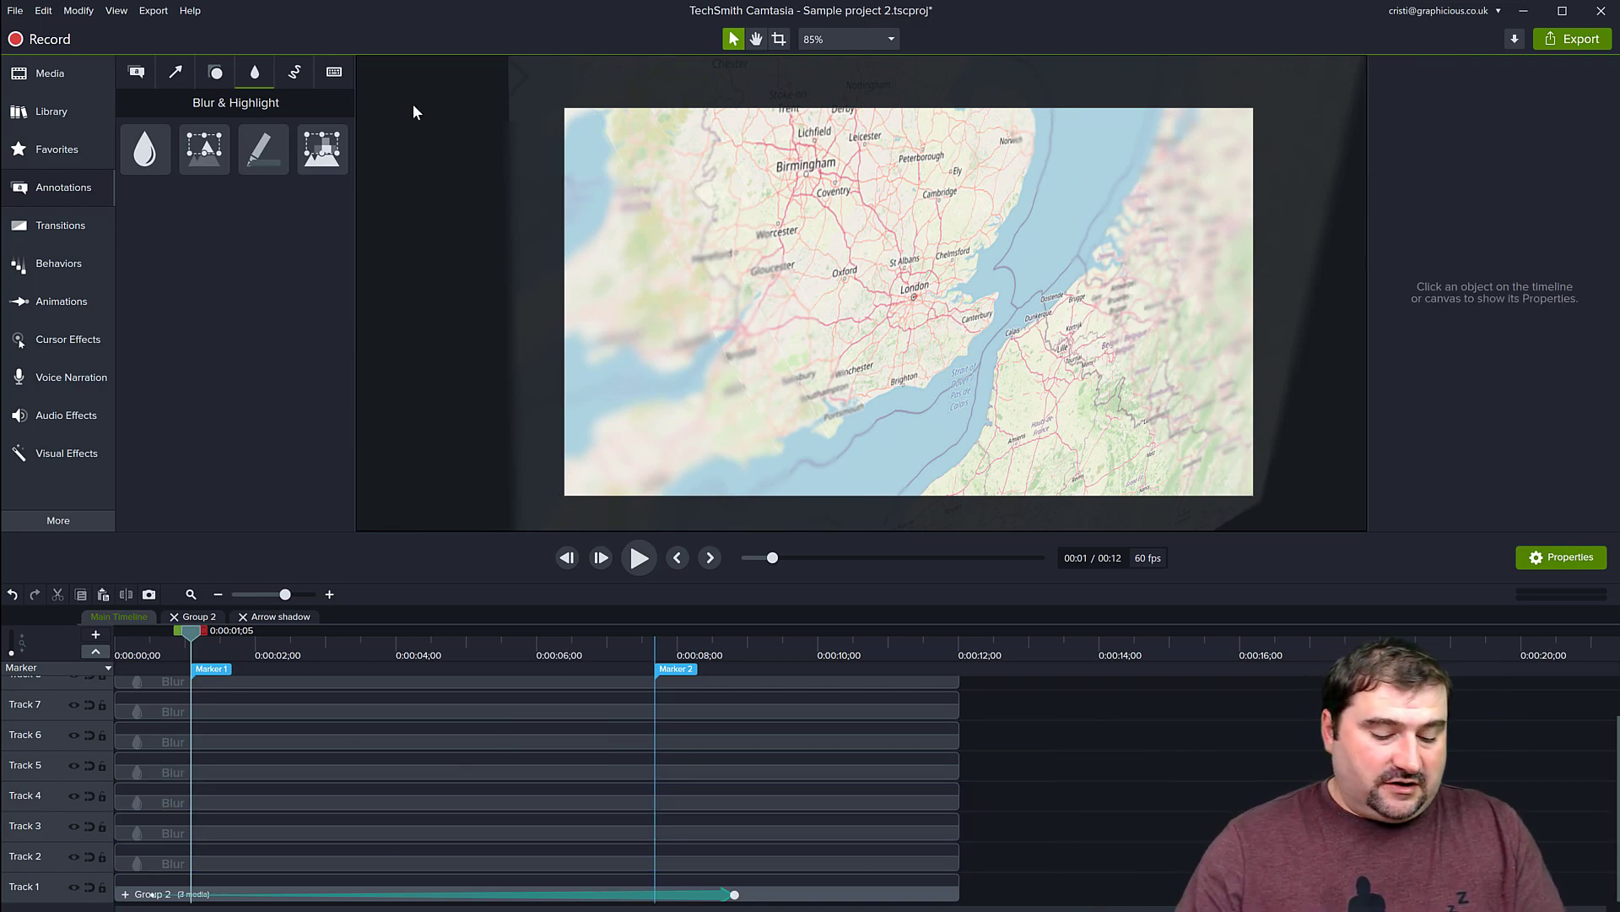
pyautogui.hotkey('ctrl', 's')
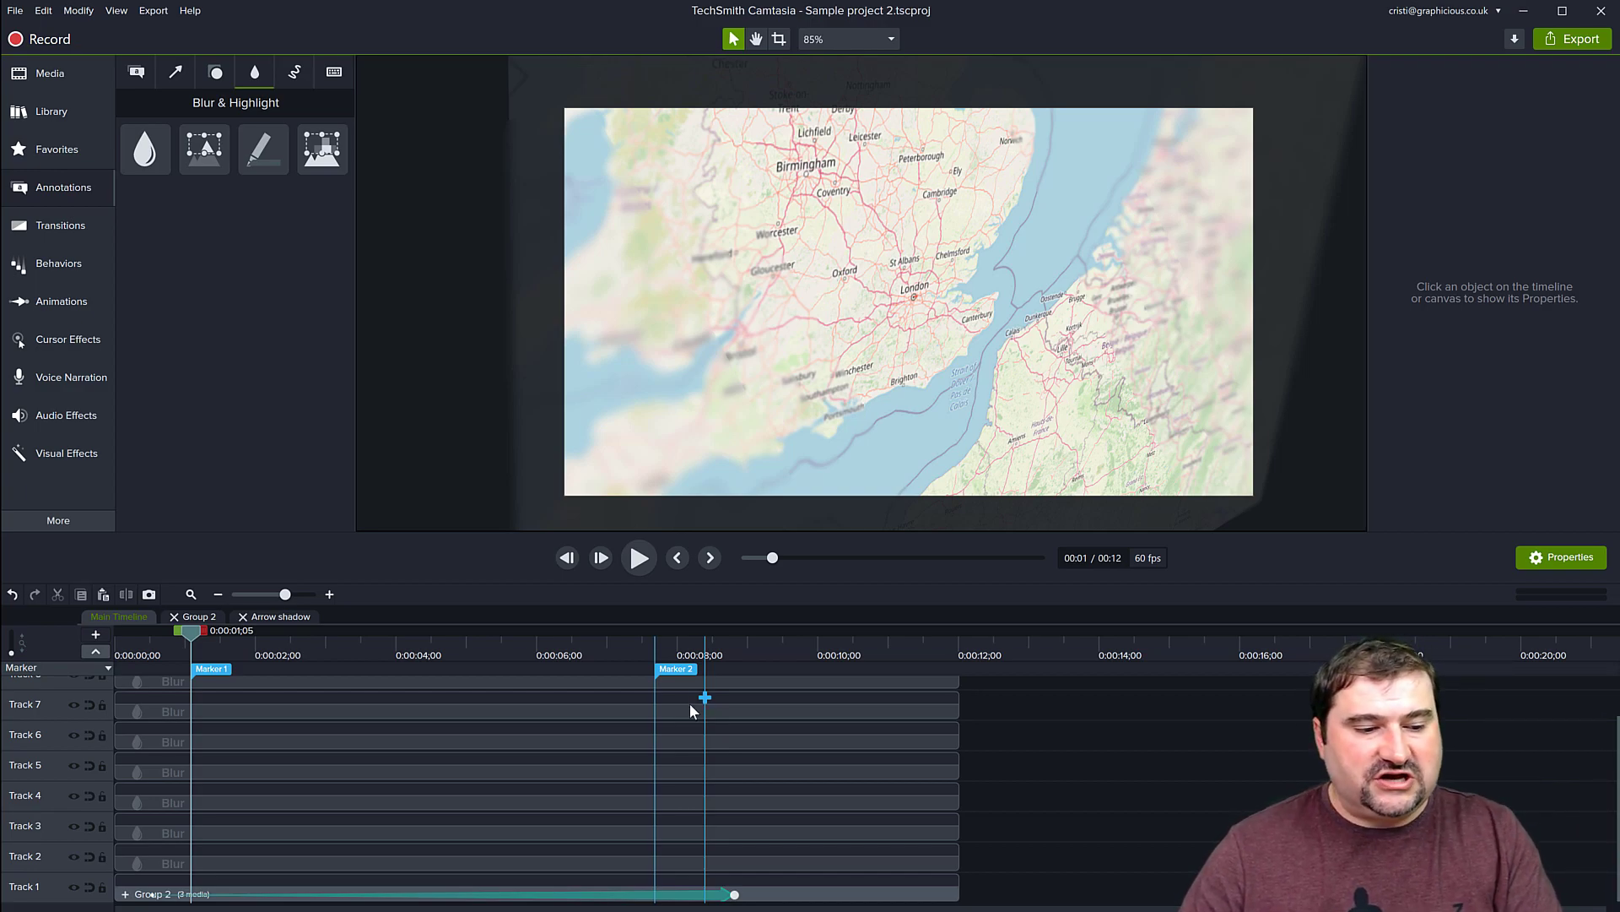
# Play the timeline from near its start to check the blurs against the London-to-Paris map movement.
pyautogui.moveTo(191, 631); pyautogui.dragTo(128, 637)
pyautogui.press('space')
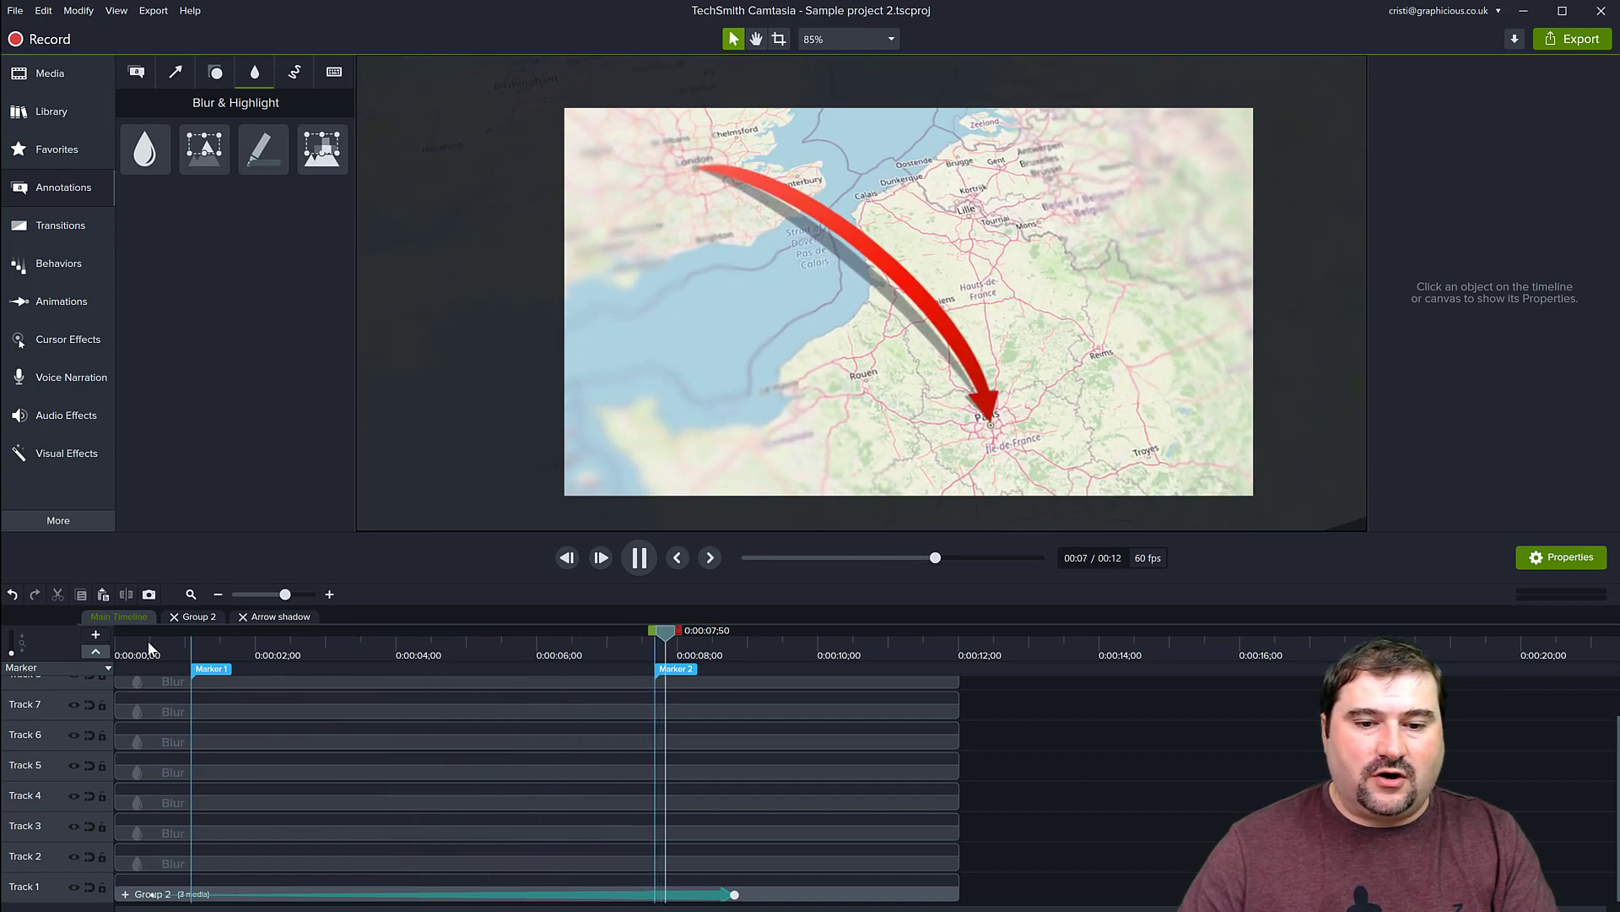
pyautogui.press('space')
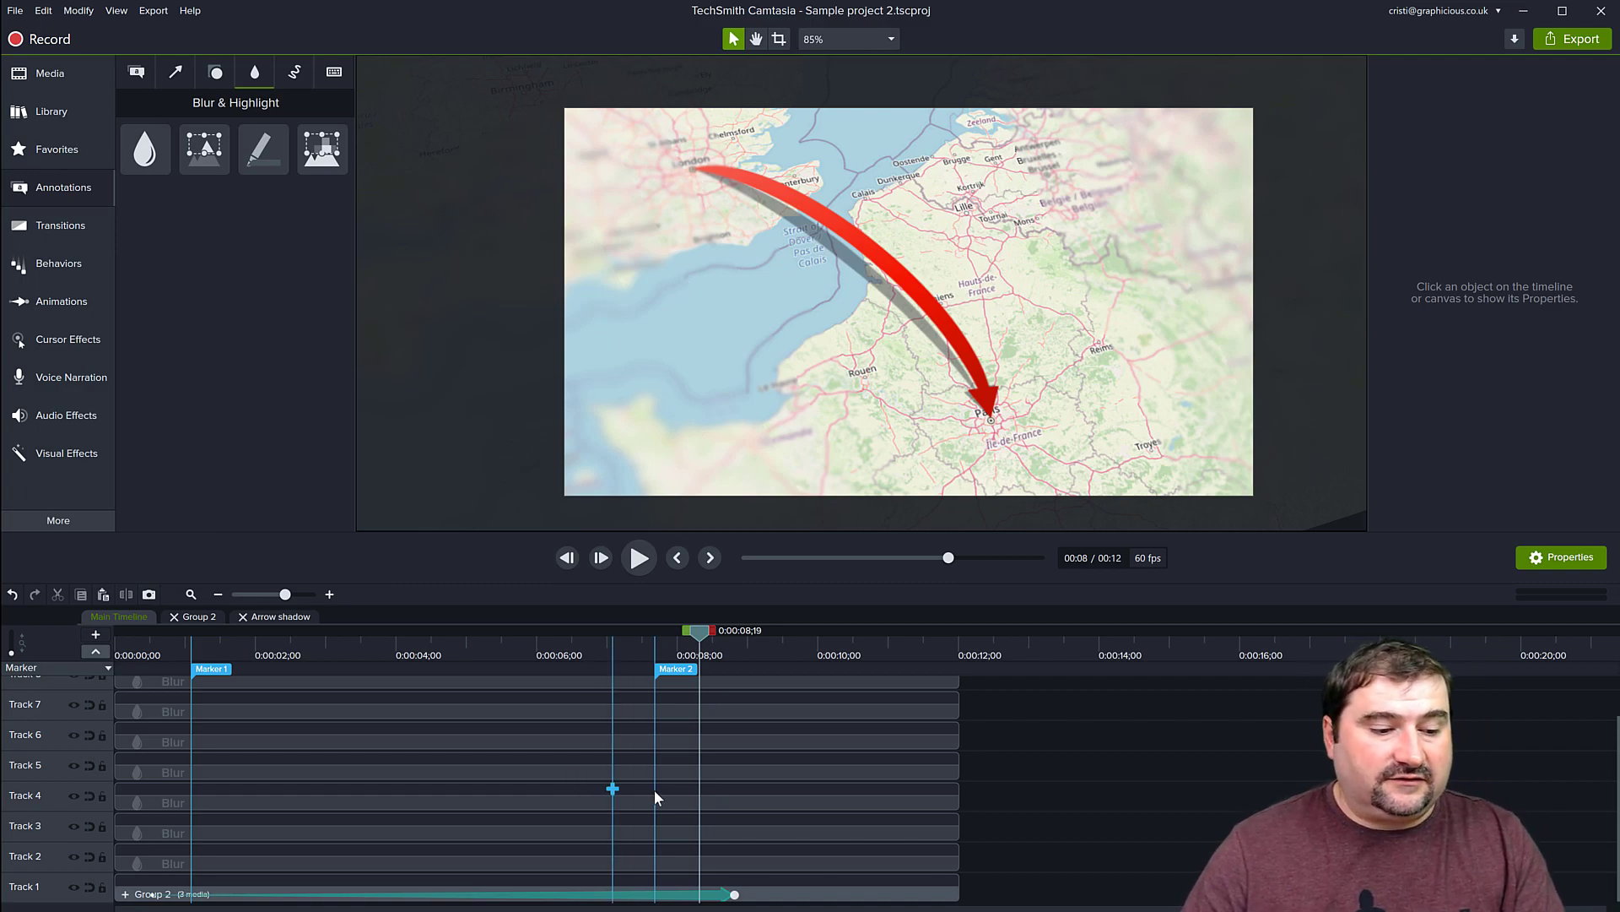
# Select the four western blurs on Tracks 2 to 5 and add an animation to each ending at 0:00:08;49.
pyautogui.moveTo(995, 854); pyautogui.dragTo(906, 784)
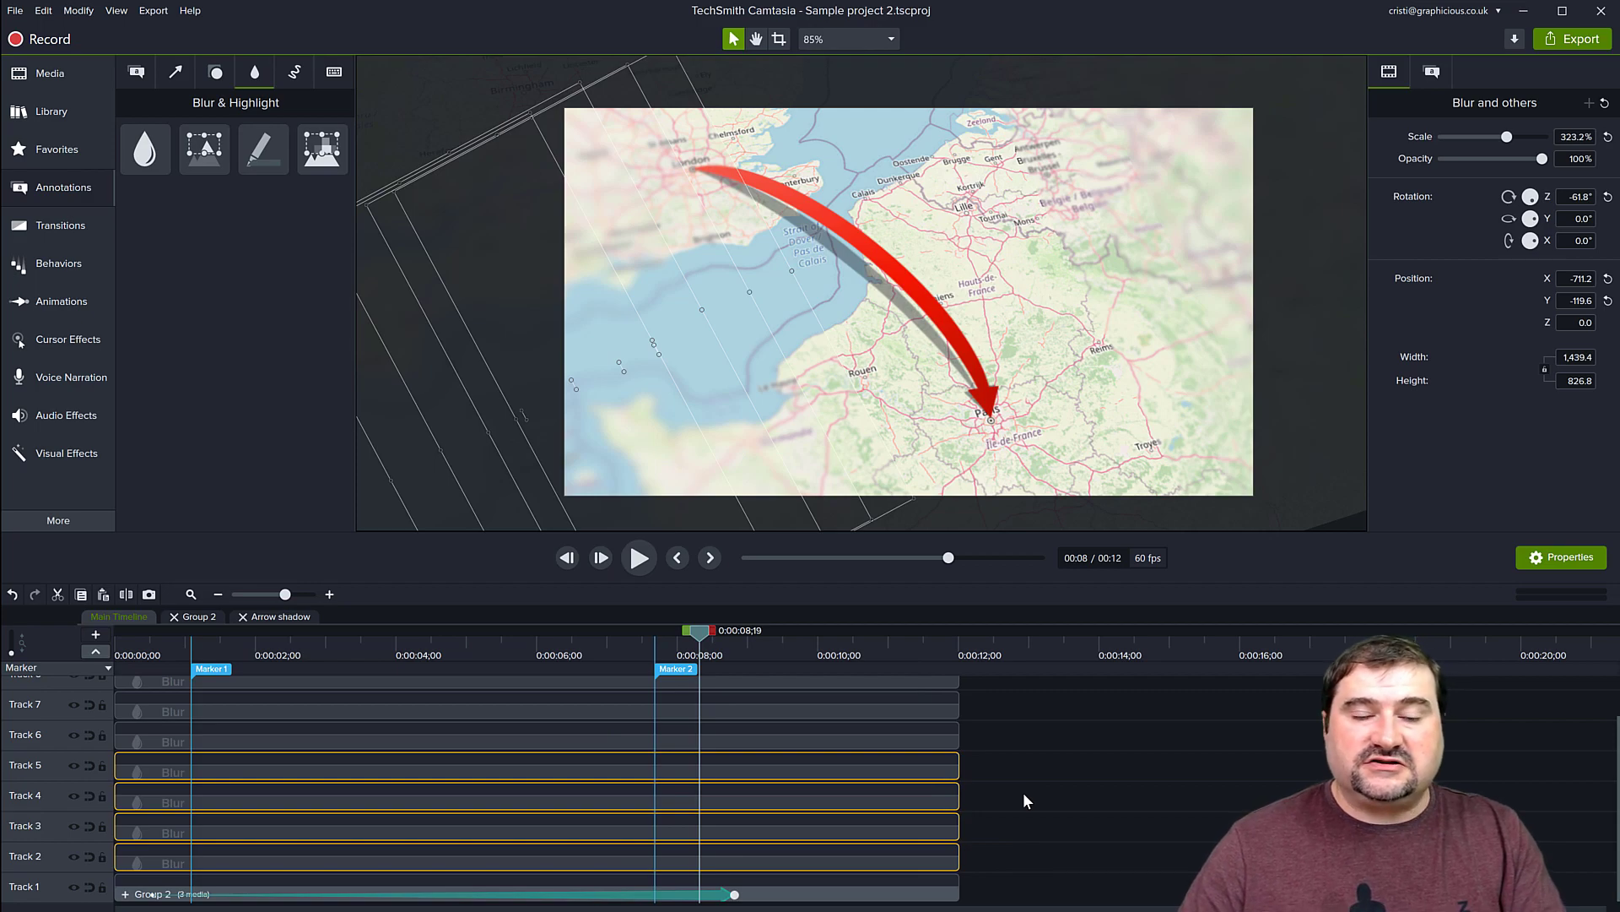
pyautogui.click(734, 646)
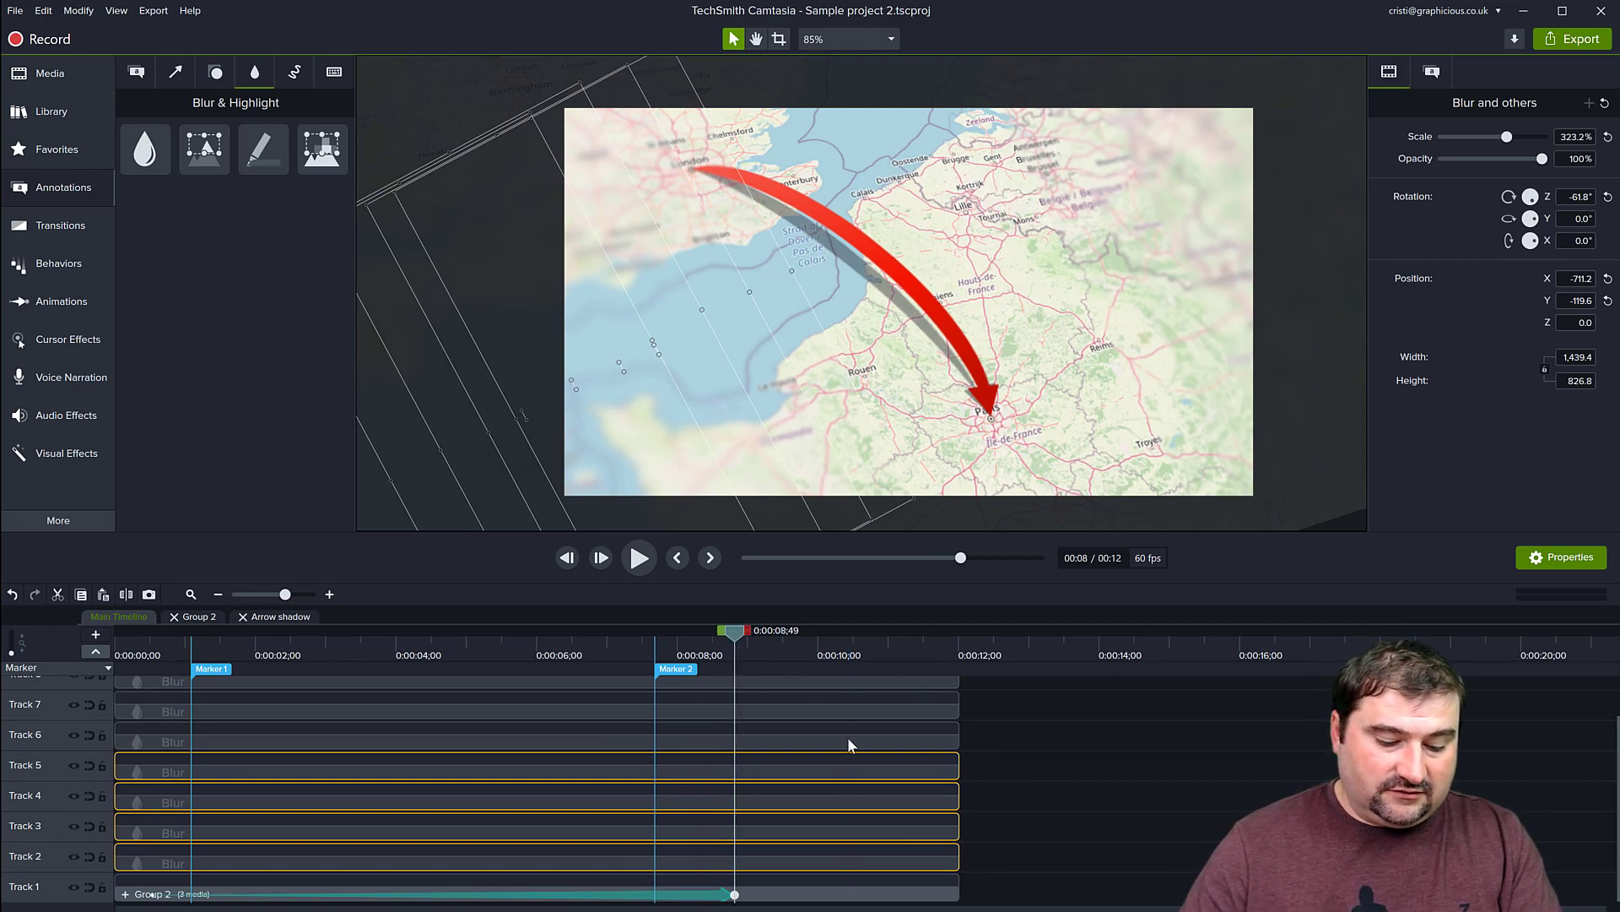
pyautogui.hotkey('shift', 'a')
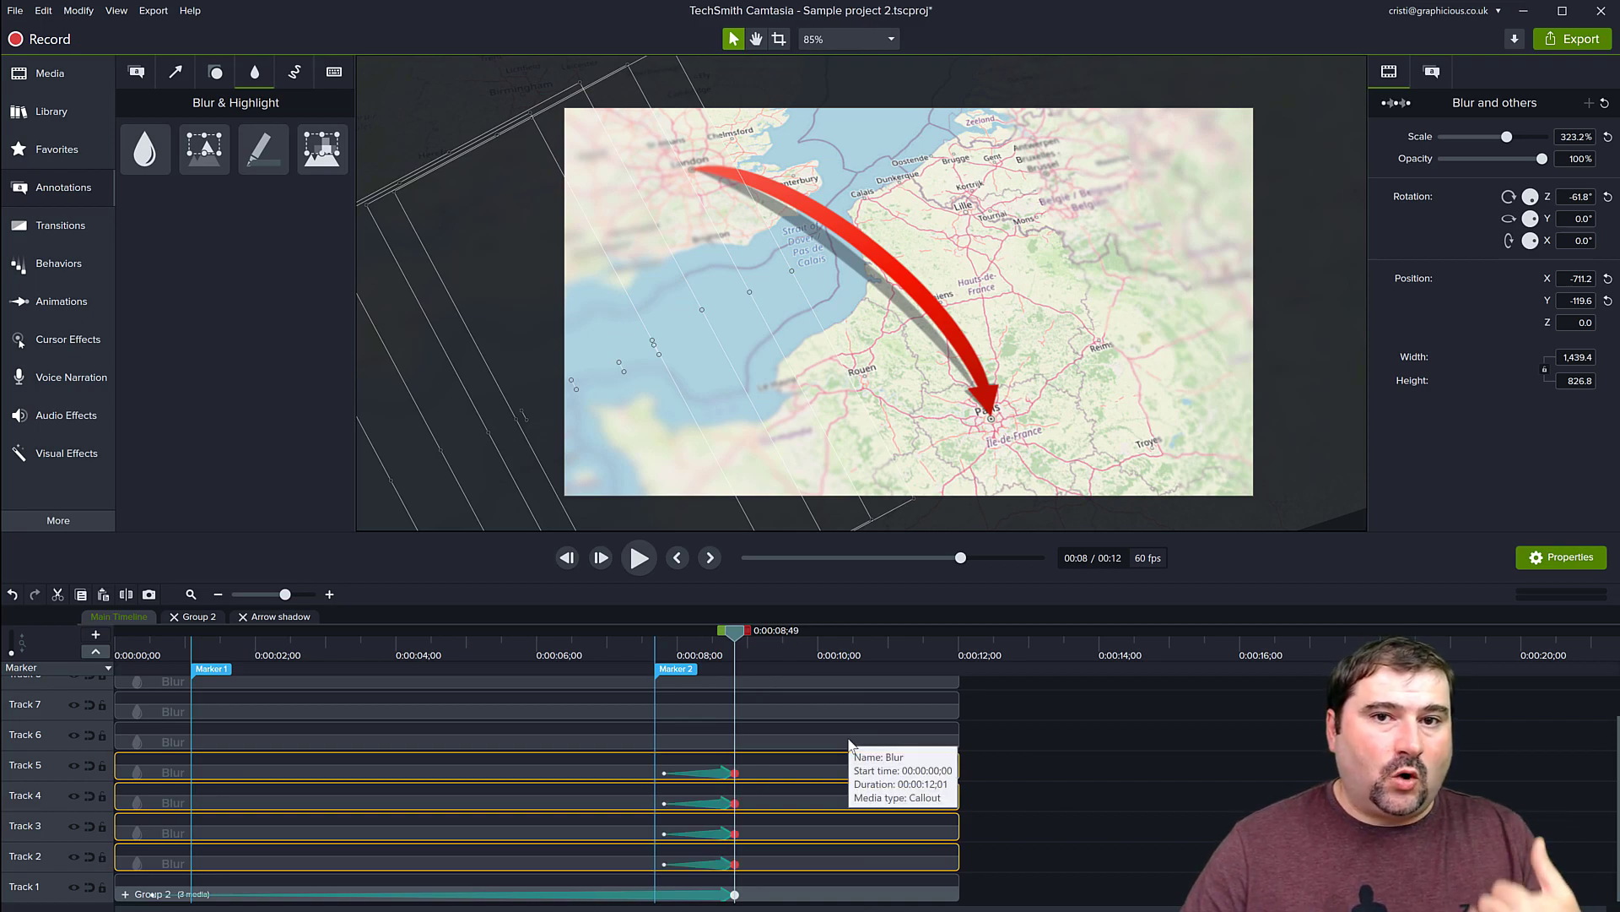
# Stretch the four blur animations on Tracks 2 to 5 so they start at about 0:00:00;40.
pyautogui.click(719, 773)
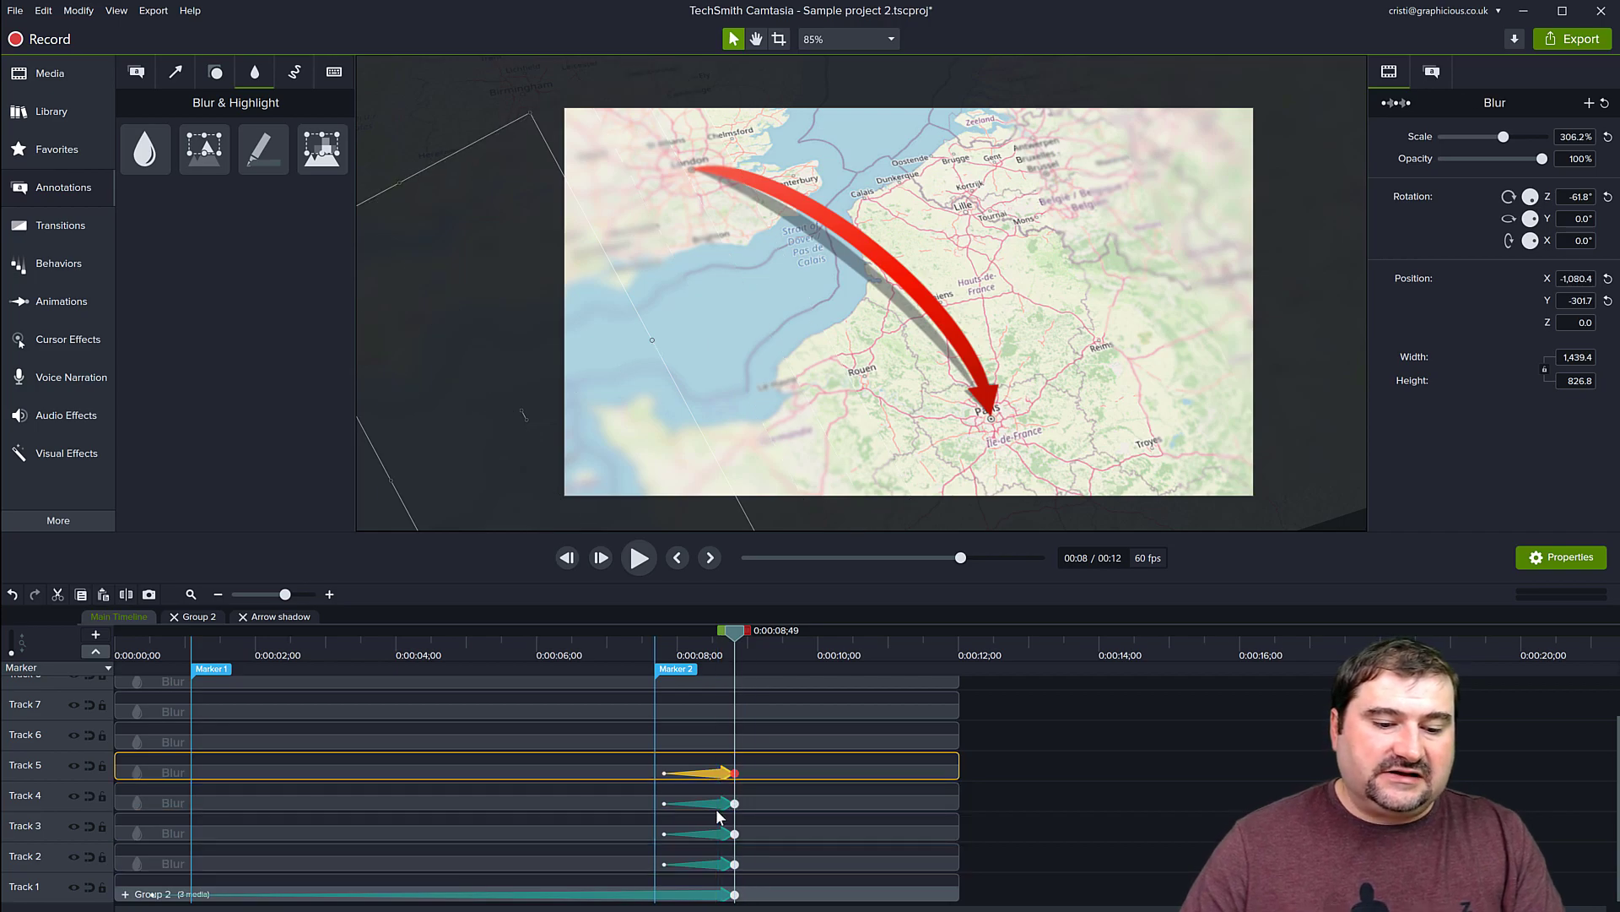
pyautogui.keyDown('ctrl'); pyautogui.click(722, 803); pyautogui.keyUp('ctrl')
pyautogui.keyDown('ctrl'); pyautogui.click(719, 833); pyautogui.keyUp('ctrl')
pyautogui.keyDown('ctrl'); pyautogui.click(710, 863); pyautogui.keyUp('ctrl')
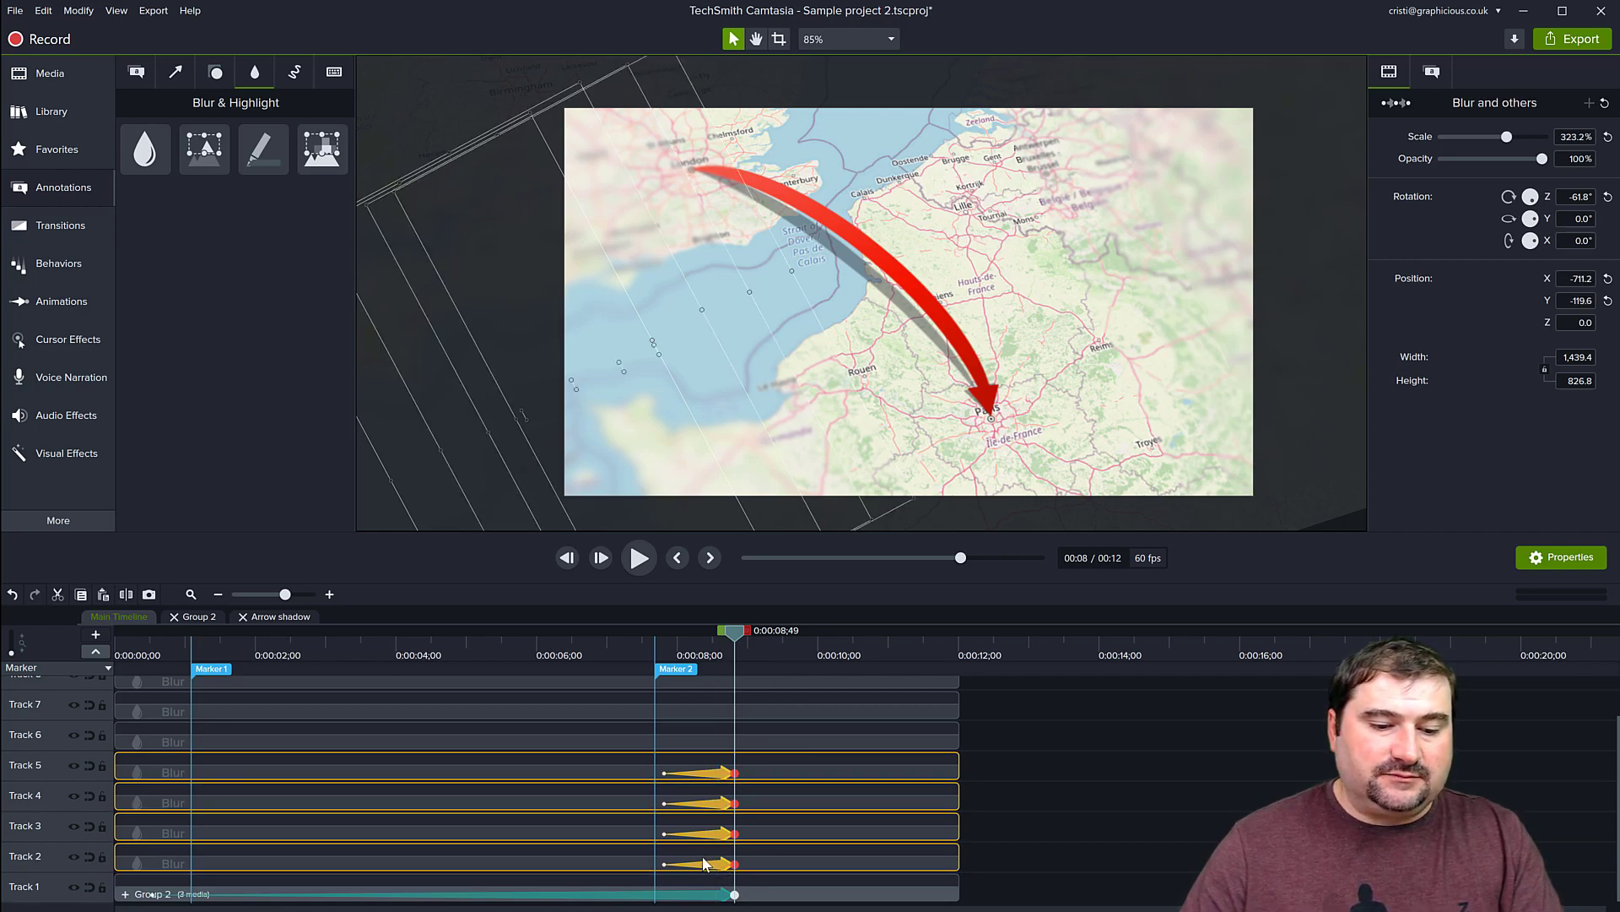
pyautogui.moveTo(663, 802); pyautogui.dragTo(150, 789)
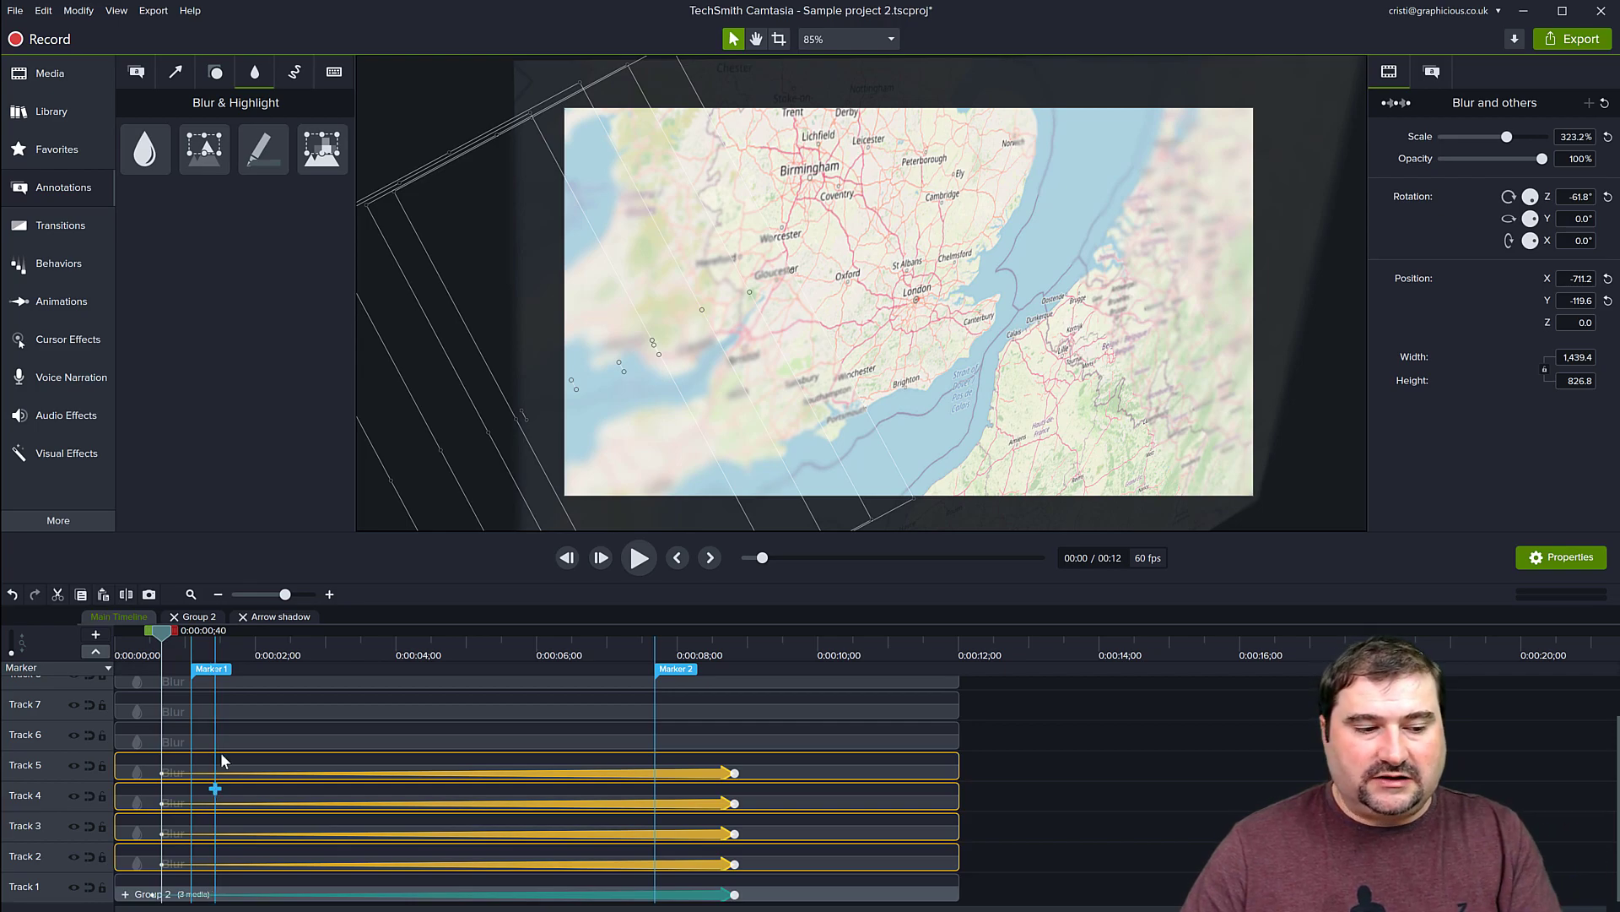
# At 0:00:08;49, rotate the four western blurs to about -46.4° around Z and move them southwest, away from London.
pyautogui.click(243, 648)
pyautogui.moveTo(316, 650); pyautogui.dragTo(732, 690)
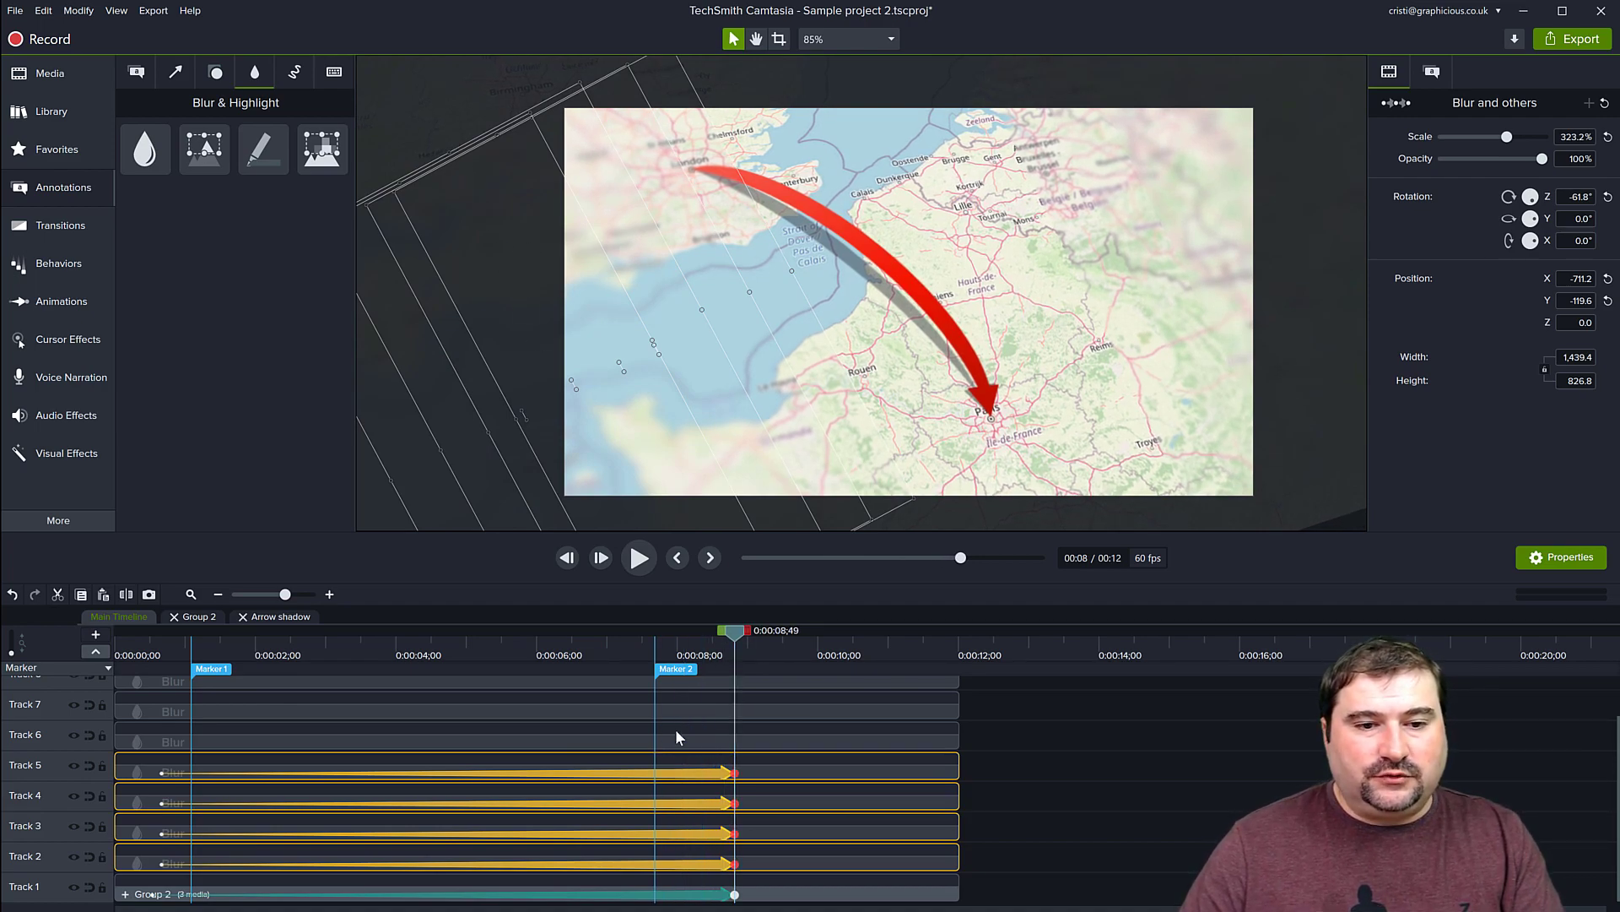
pyautogui.moveTo(623, 369); pyautogui.dragTo(628, 371)
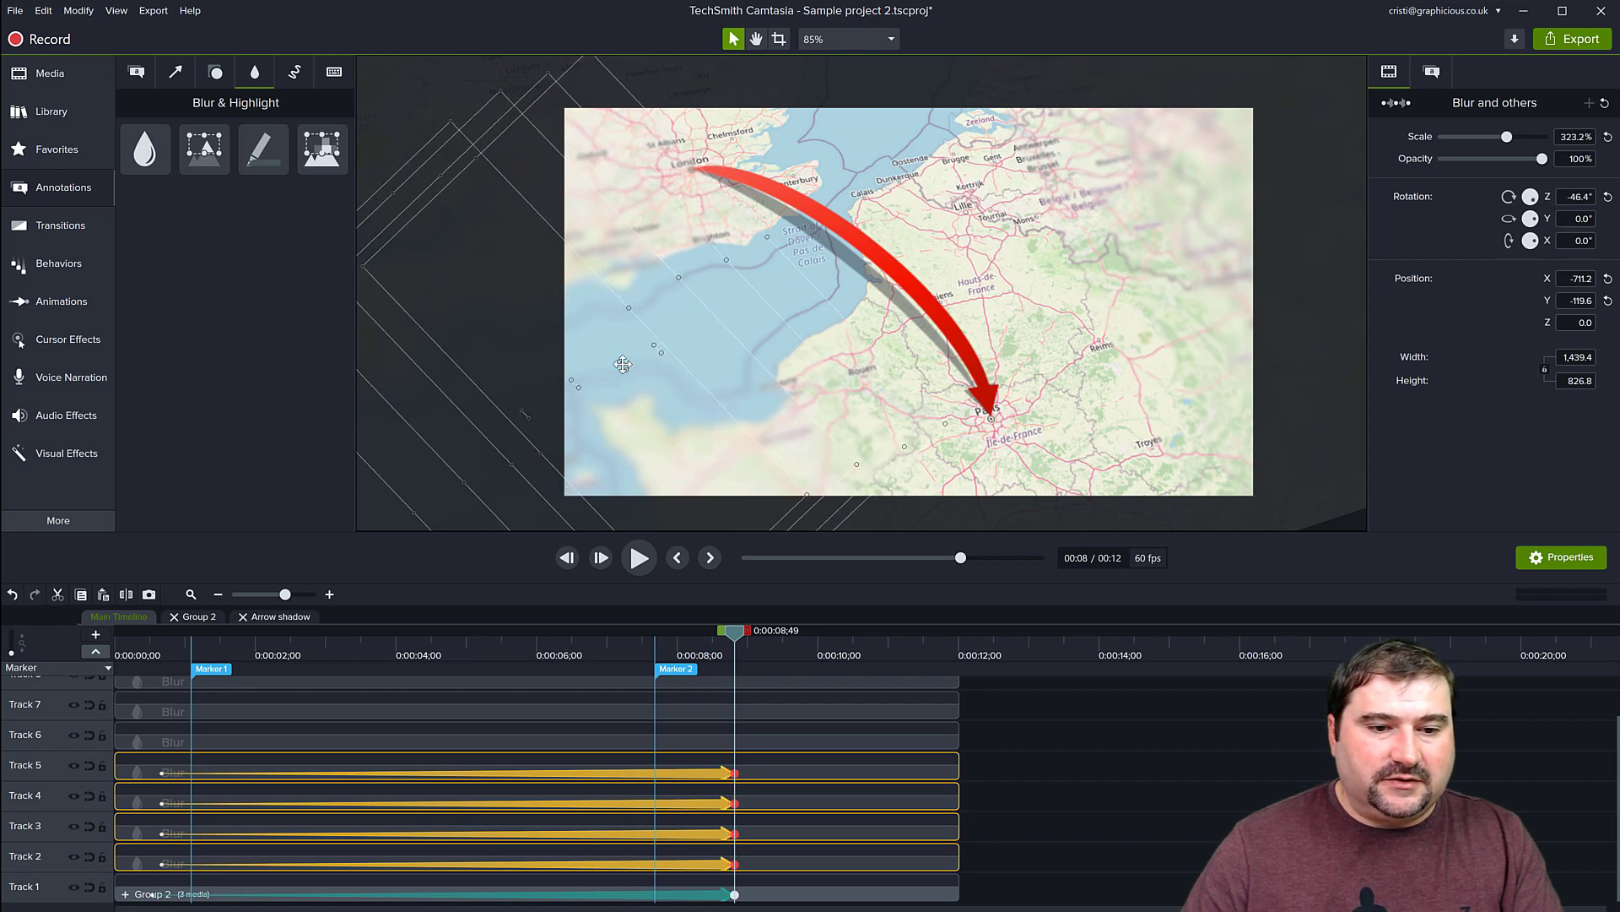
pyautogui.moveTo(539, 296); pyautogui.dragTo(519, 340)
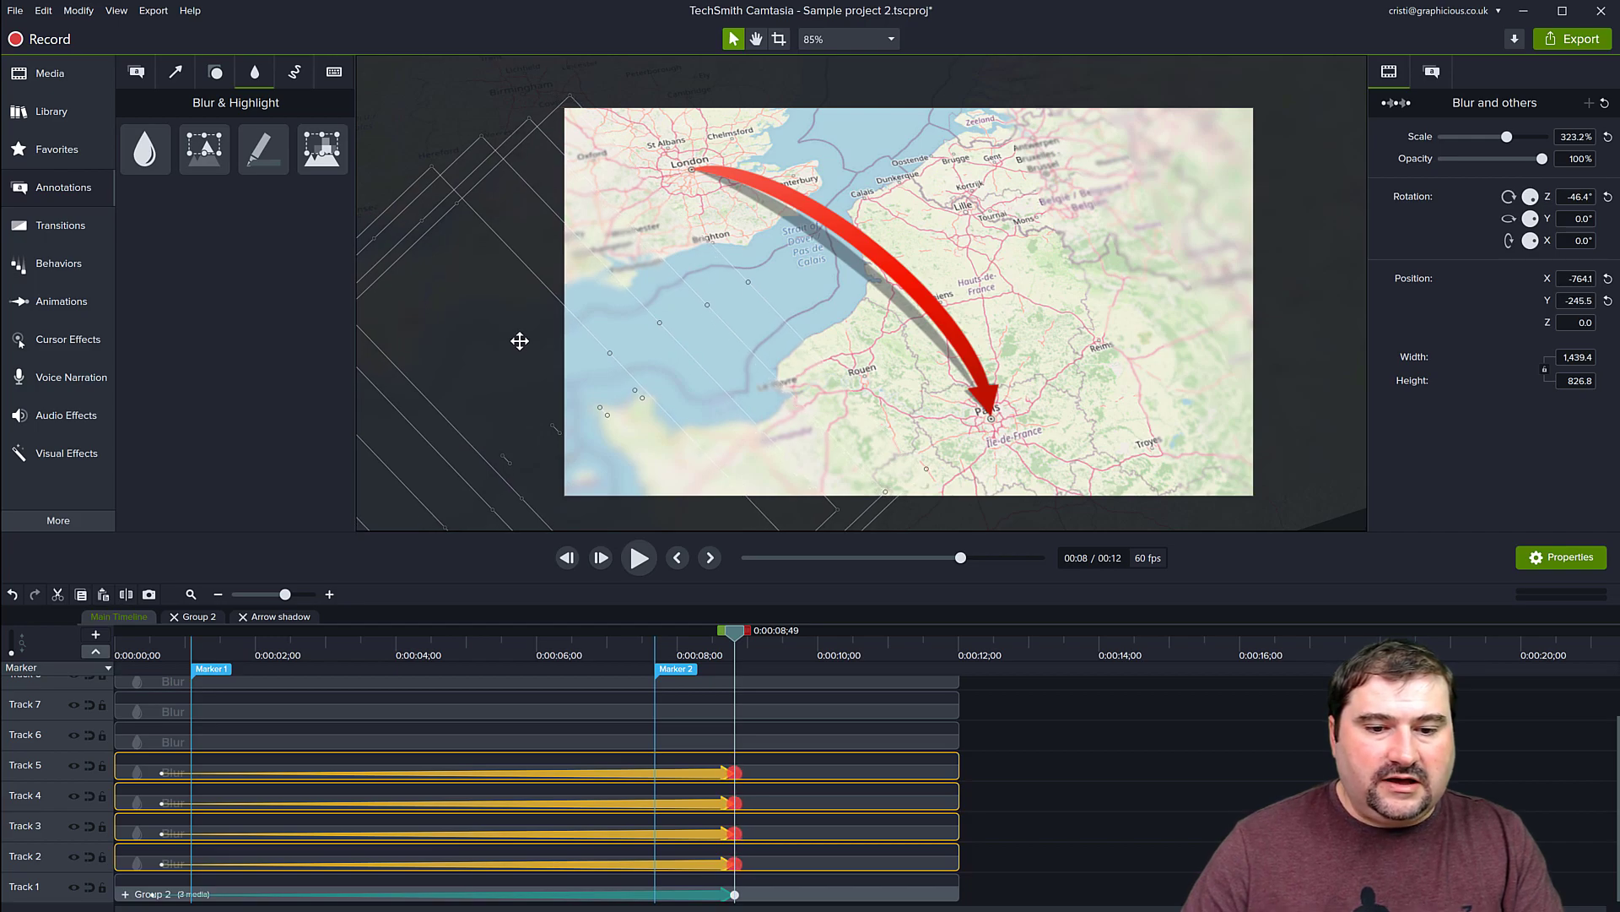
pyautogui.scroll(-3, 882, 498)
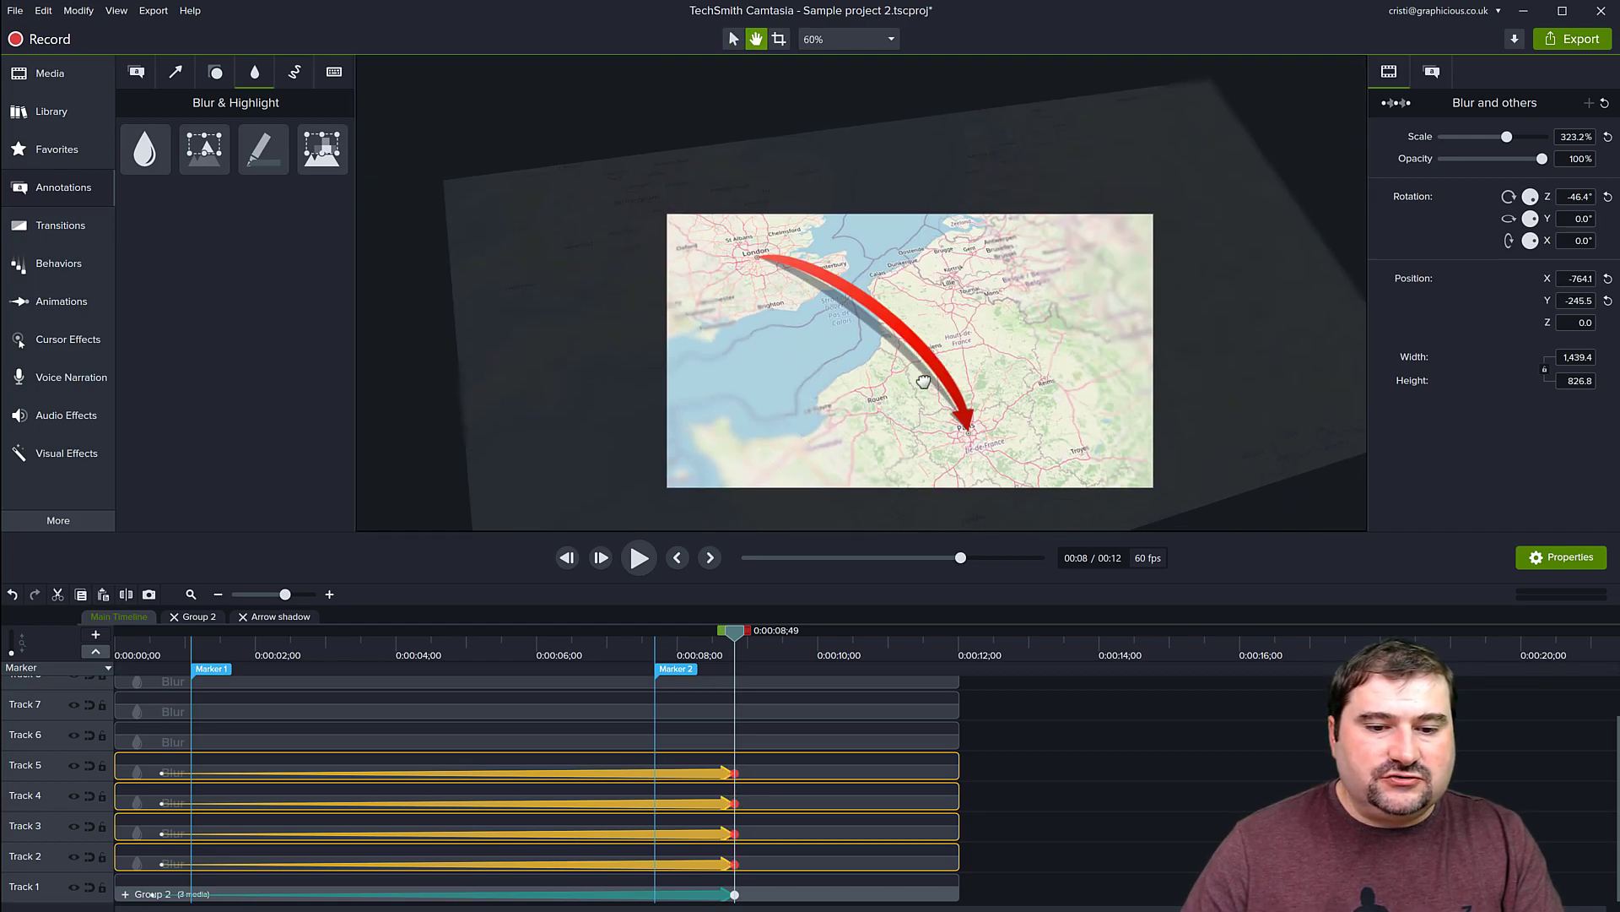
# Enlarge the four western blurs to a scale of about 364.5% and inspect how they cover the map's southwest corner.
pyautogui.moveTo(916, 498); pyautogui.dragTo(919, 392)
pyautogui.moveTo(829, 421); pyautogui.dragTo(884, 464)
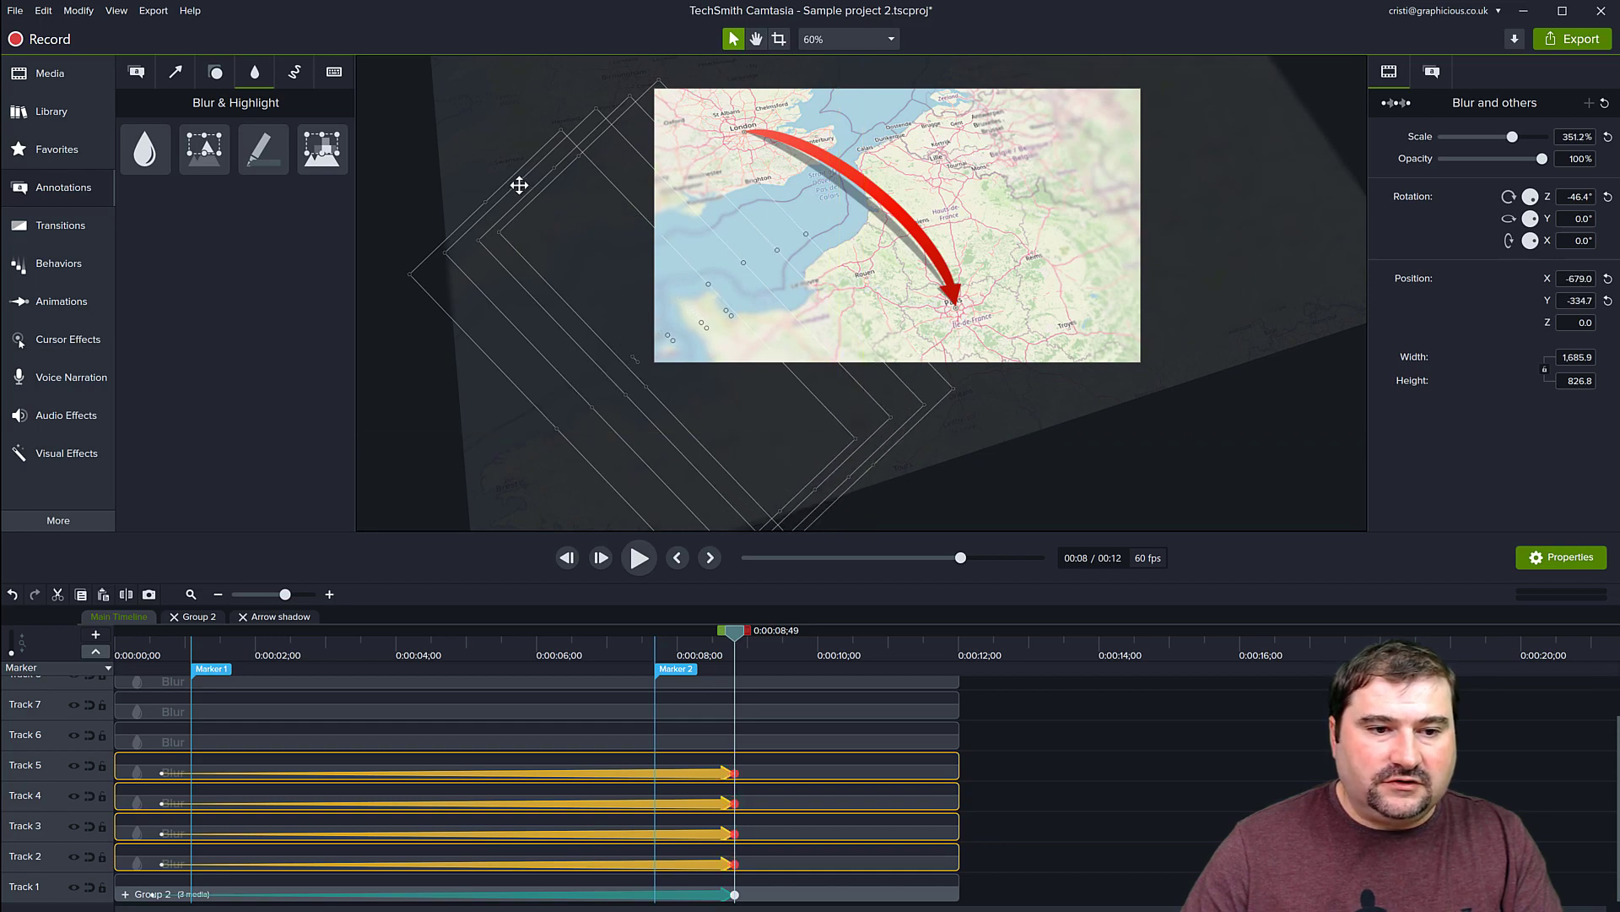
pyautogui.moveTo(487, 203); pyautogui.dragTo(470, 184)
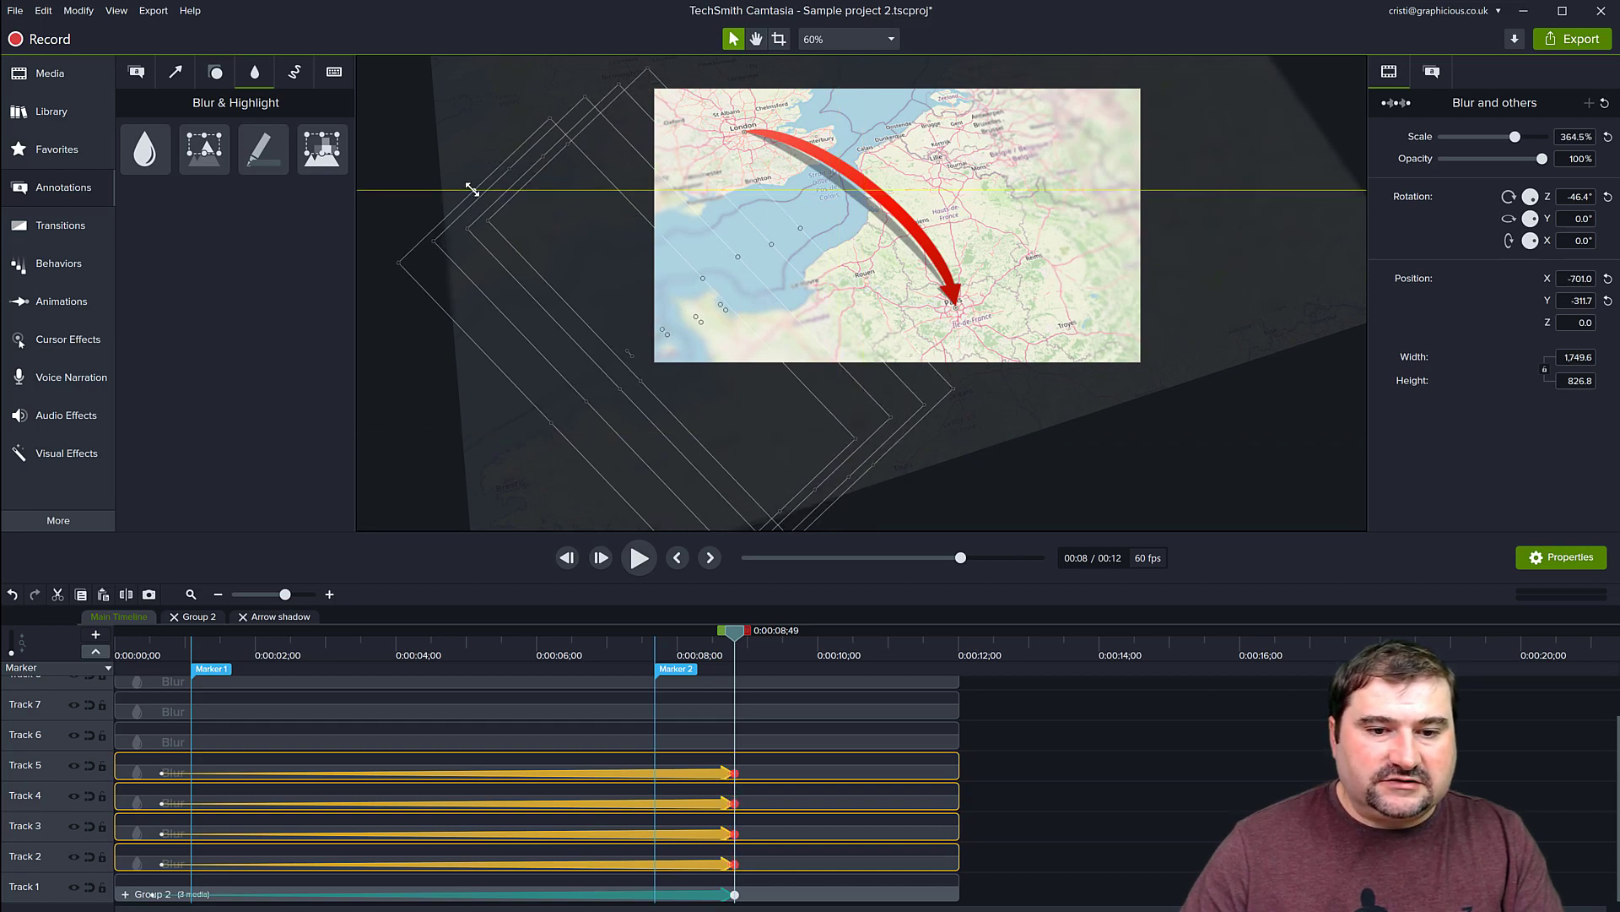
pyautogui.scroll(4, 774, 266)
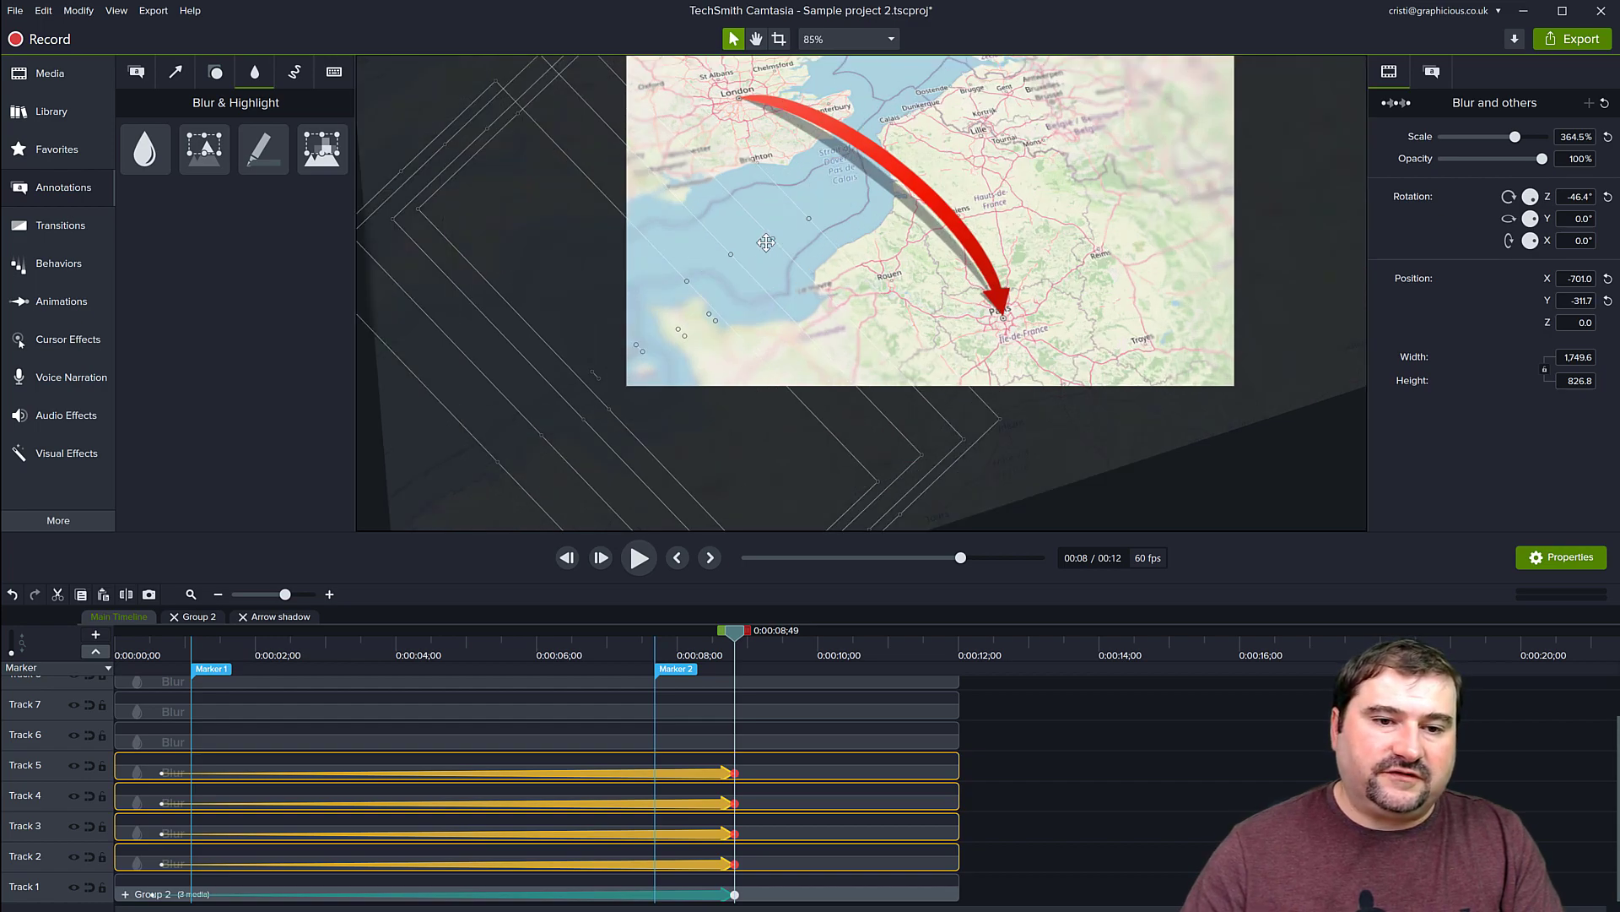
pyautogui.press('space')
pyautogui.moveTo(775, 247); pyautogui.dragTo(704, 332)
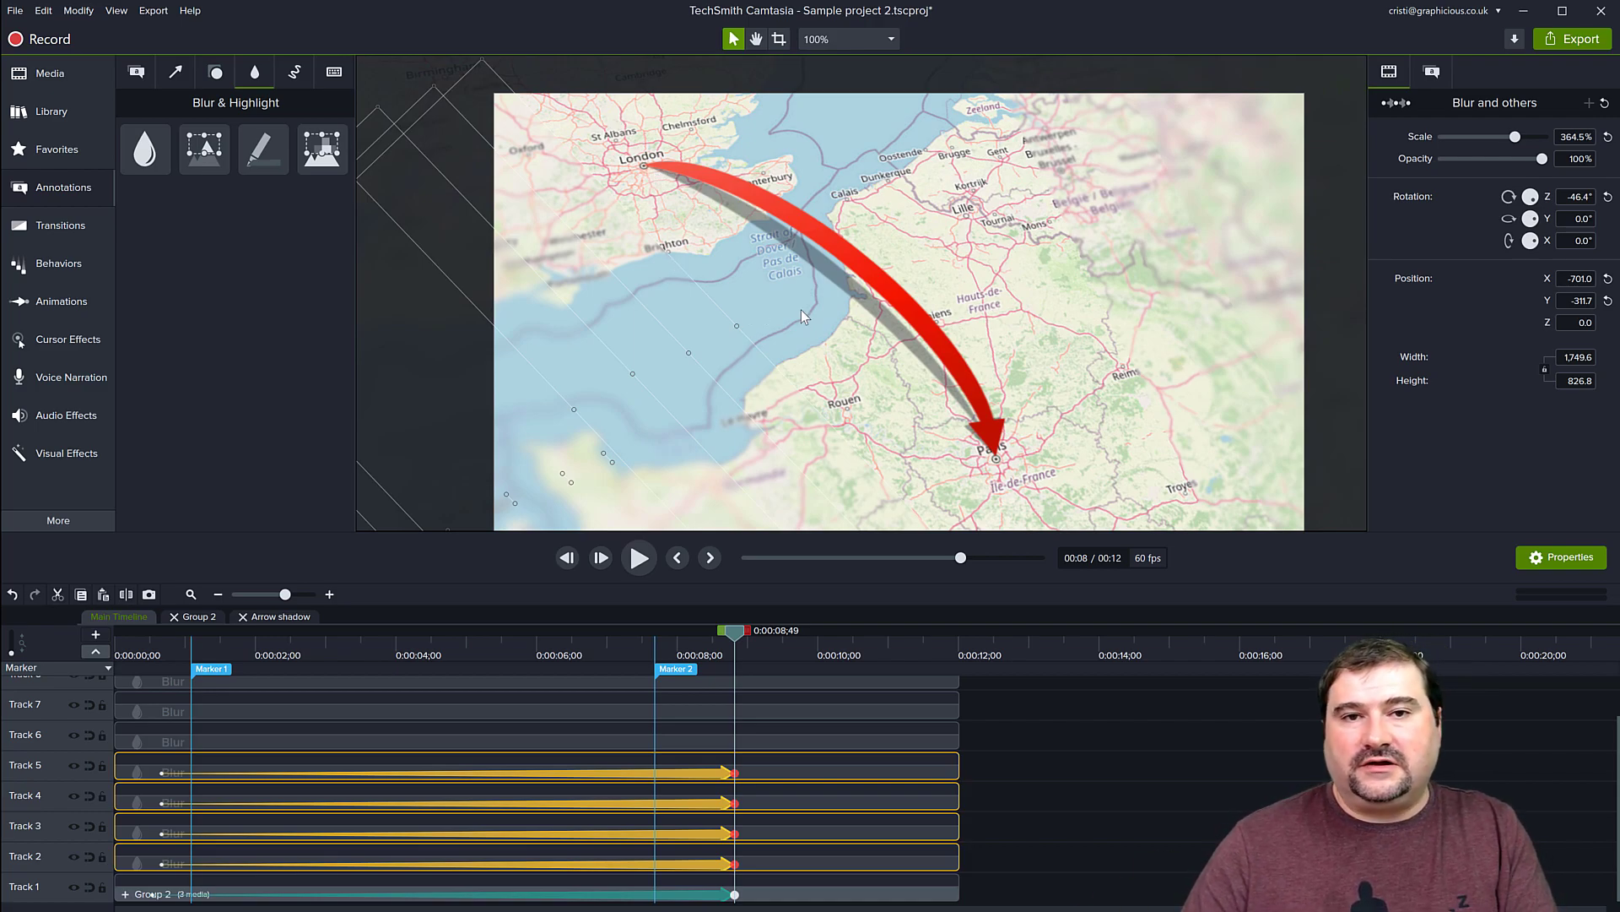
pyautogui.scroll(3, 1034, 520)
pyautogui.scroll(-8, 1006, 358)
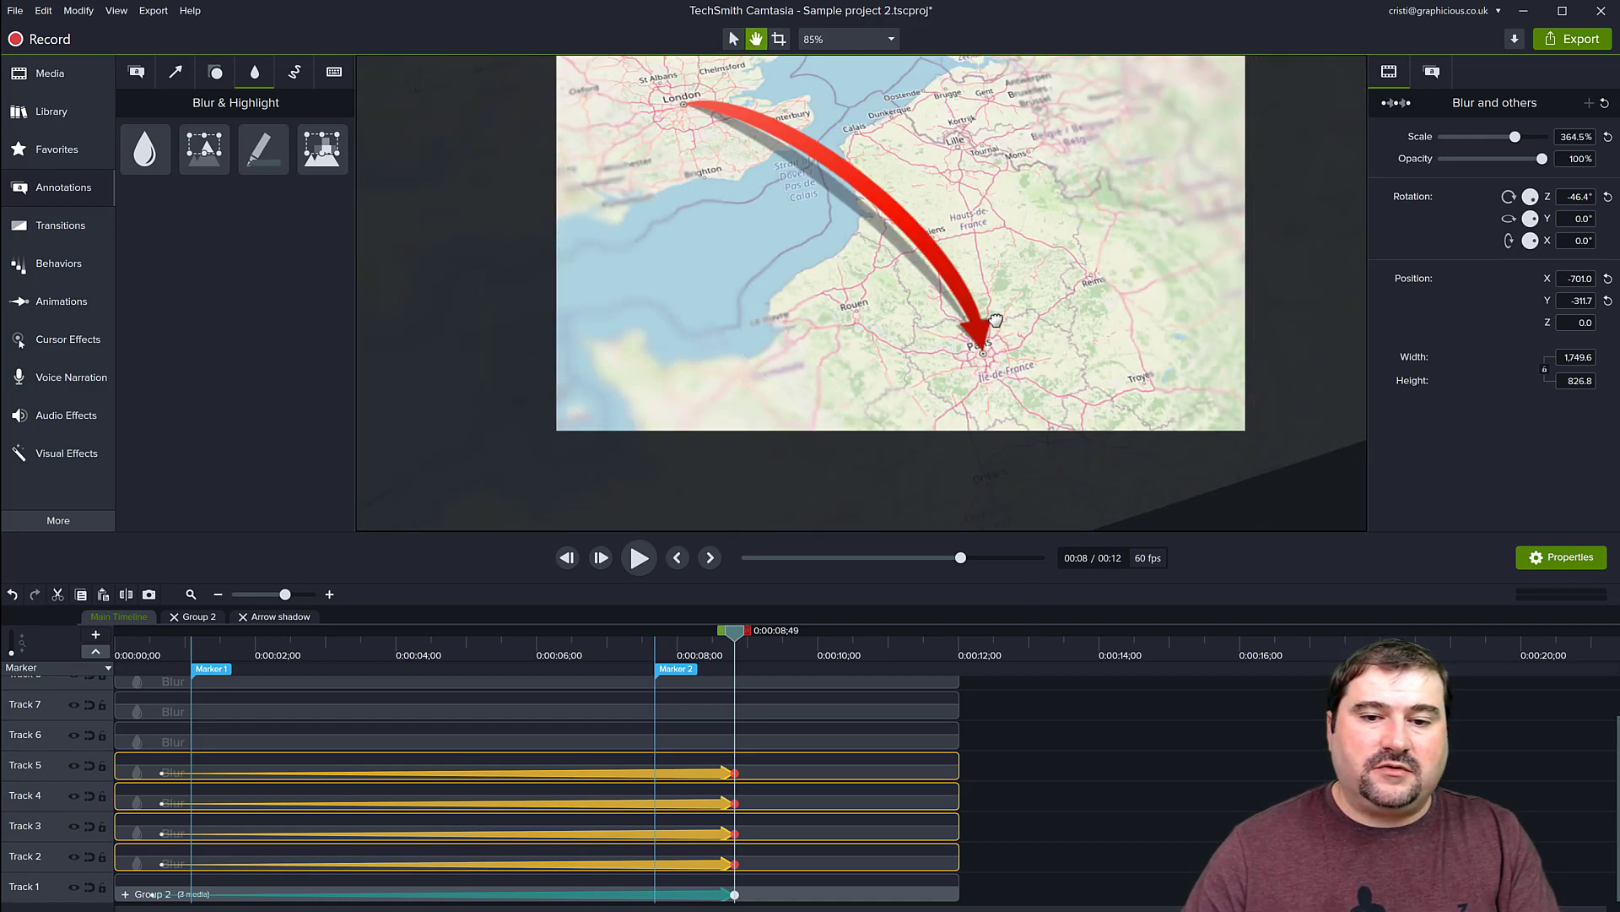
pyautogui.moveTo(993, 271); pyautogui.dragTo(996, 334)
# Select the four eastern blurs on Tracks 6 to 9 and add an animation to each ending at 0:00:08;49.
pyautogui.scroll(2, 1075, 815)
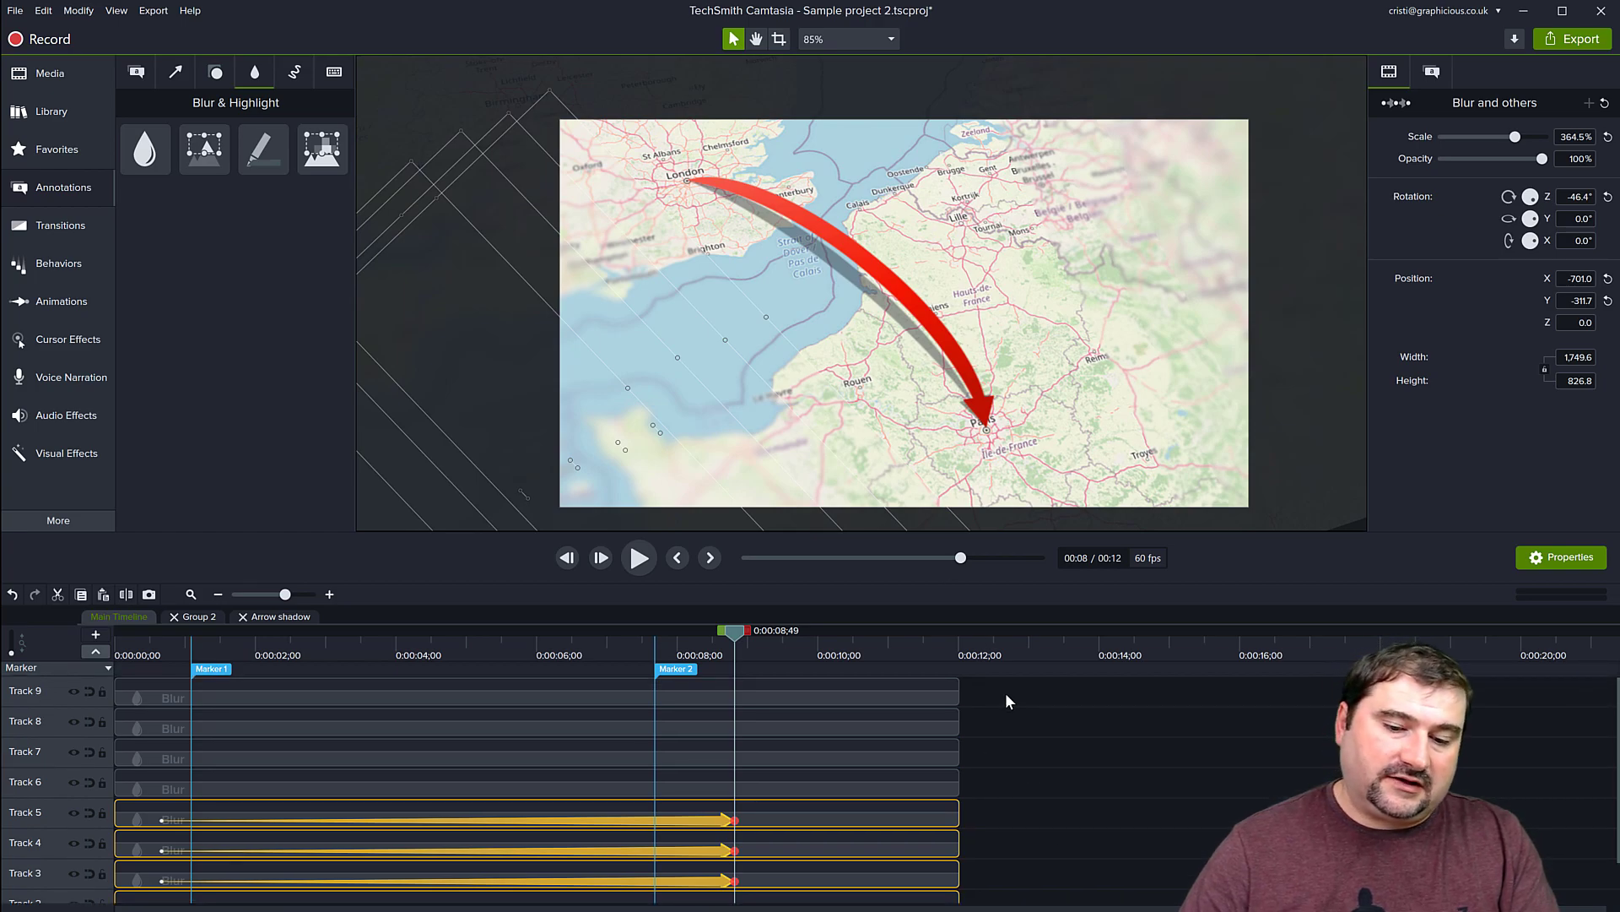
pyautogui.moveTo(1005, 692); pyautogui.dragTo(905, 770)
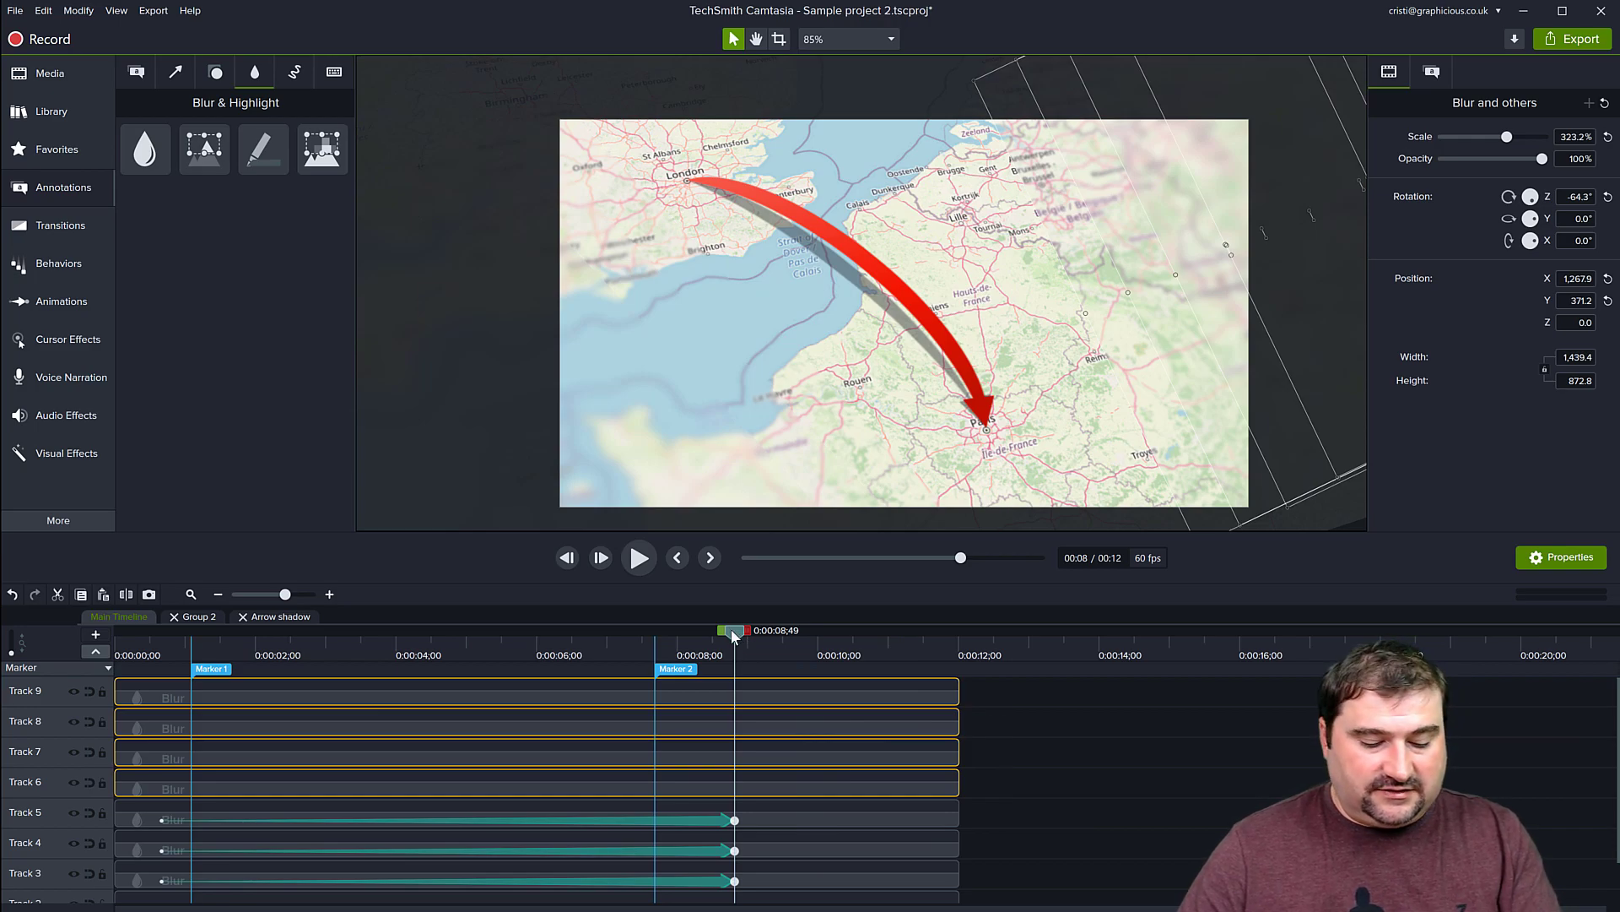
pyautogui.hotkey('shift', 'a')
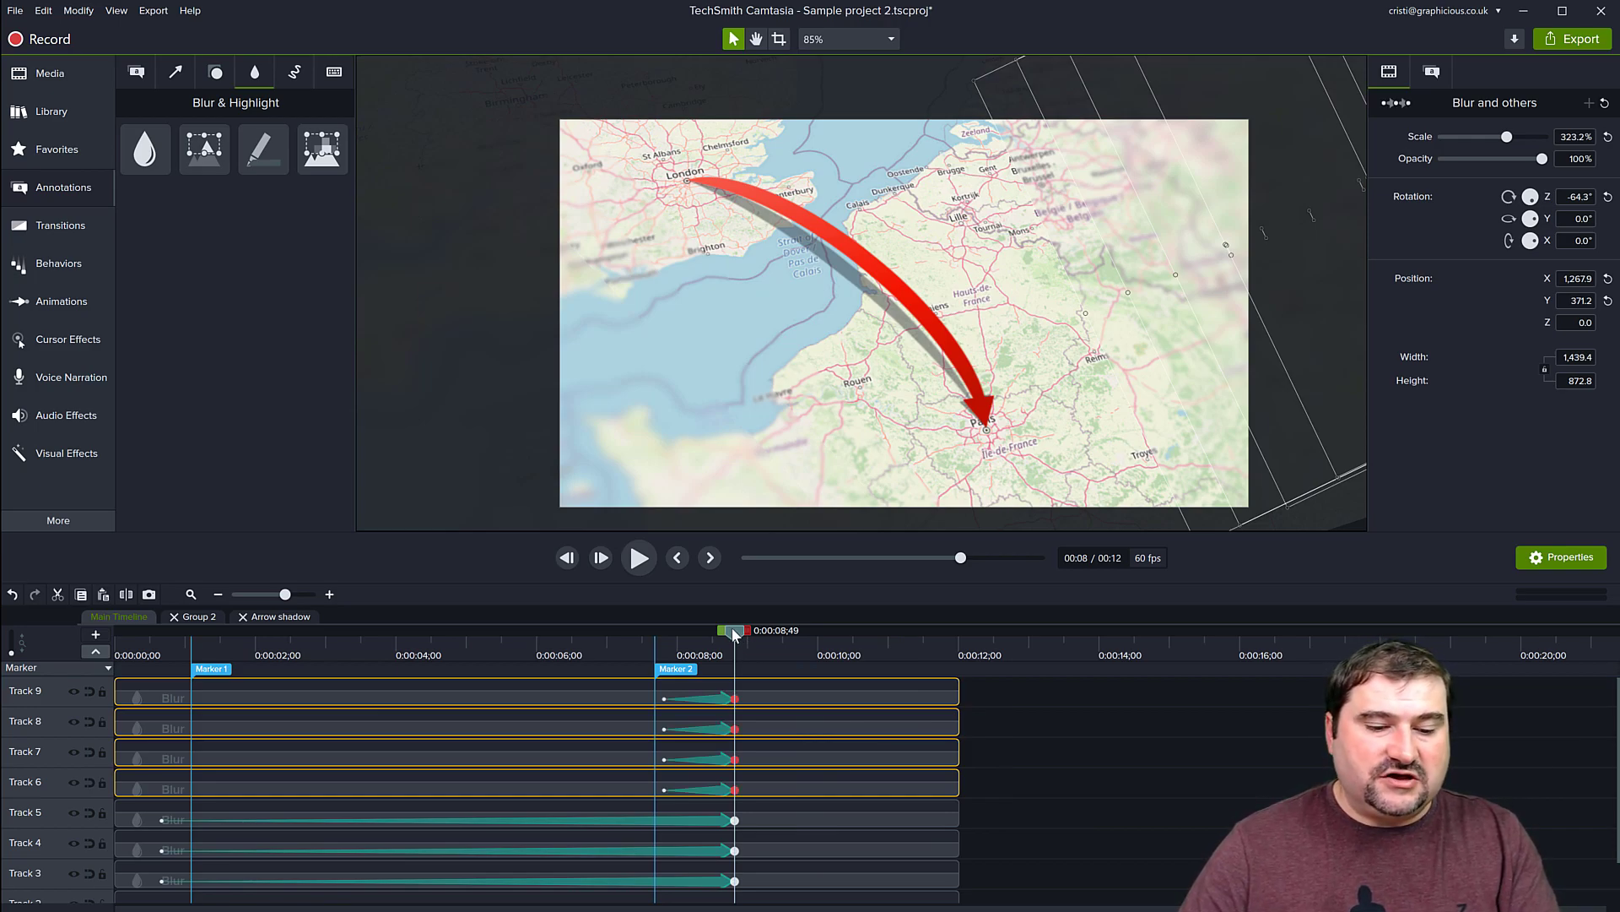
# Stretch the four blur animations on Tracks 6 to 9 so they start at about 0:00:00;45.
pyautogui.click(729, 698)
pyautogui.keyDown('ctrl'); pyautogui.click(722, 731); pyautogui.keyUp('ctrl')
pyautogui.keyDown('ctrl'); pyautogui.click(724, 761); pyautogui.keyUp('ctrl')
pyautogui.keyDown('ctrl'); pyautogui.click(724, 792); pyautogui.keyUp('ctrl')
pyautogui.moveTo(666, 728); pyautogui.dragTo(152, 742)
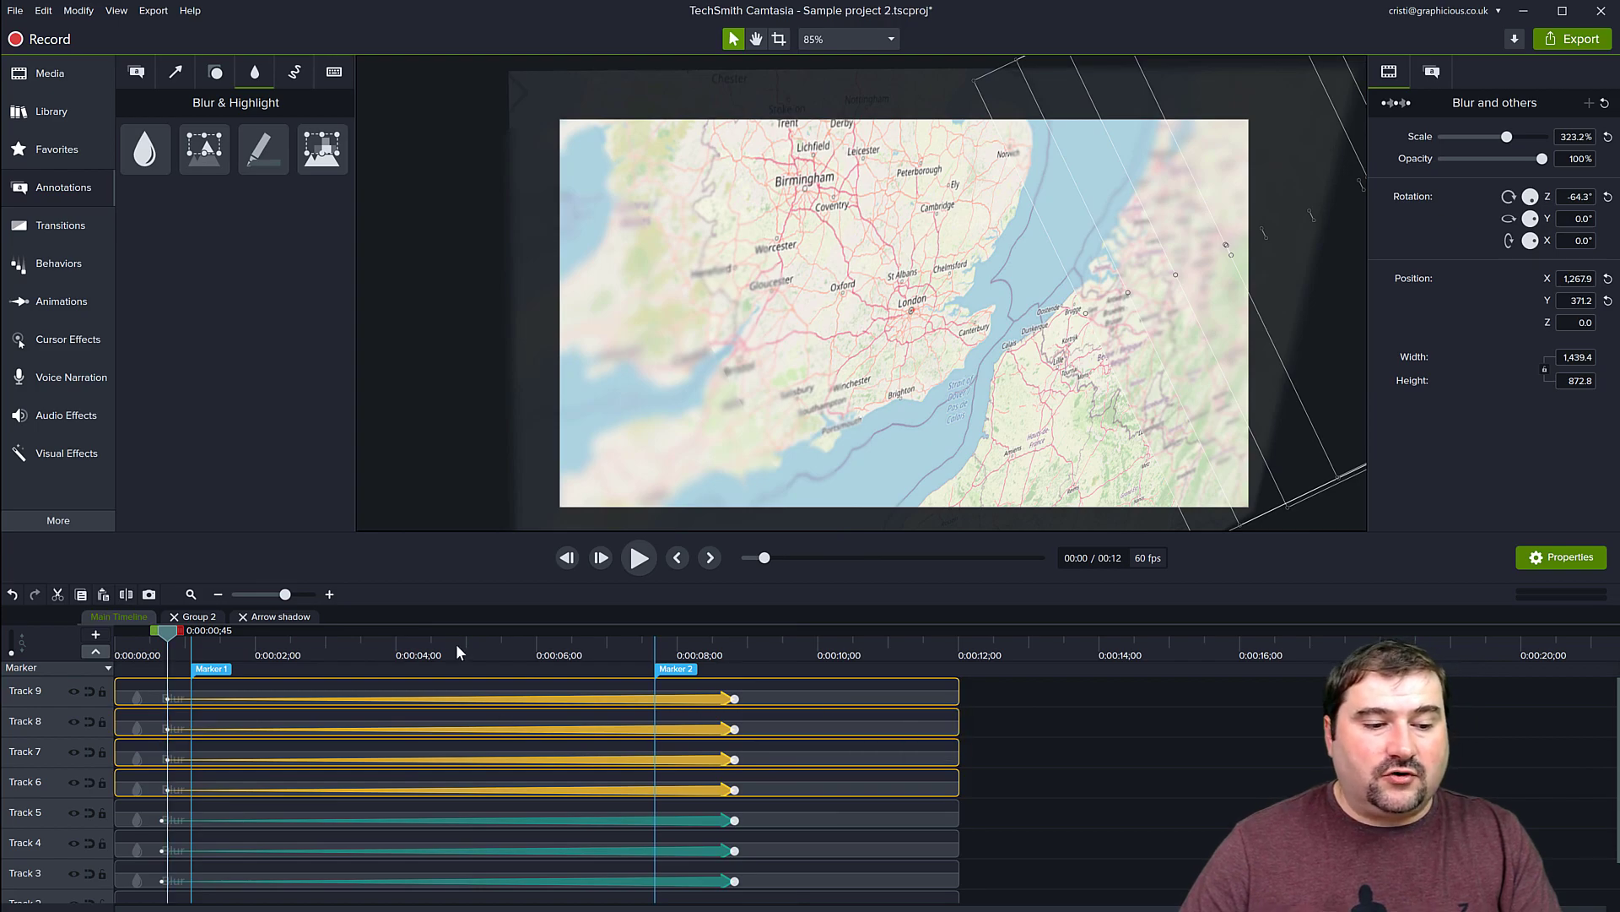
# At 0:00:08;49, rotate the eastern blurs to about -50.3° around Z, move them to about X 1,282, Y 550.1, and save the project.
pyautogui.moveTo(173, 635); pyautogui.dragTo(731, 646)
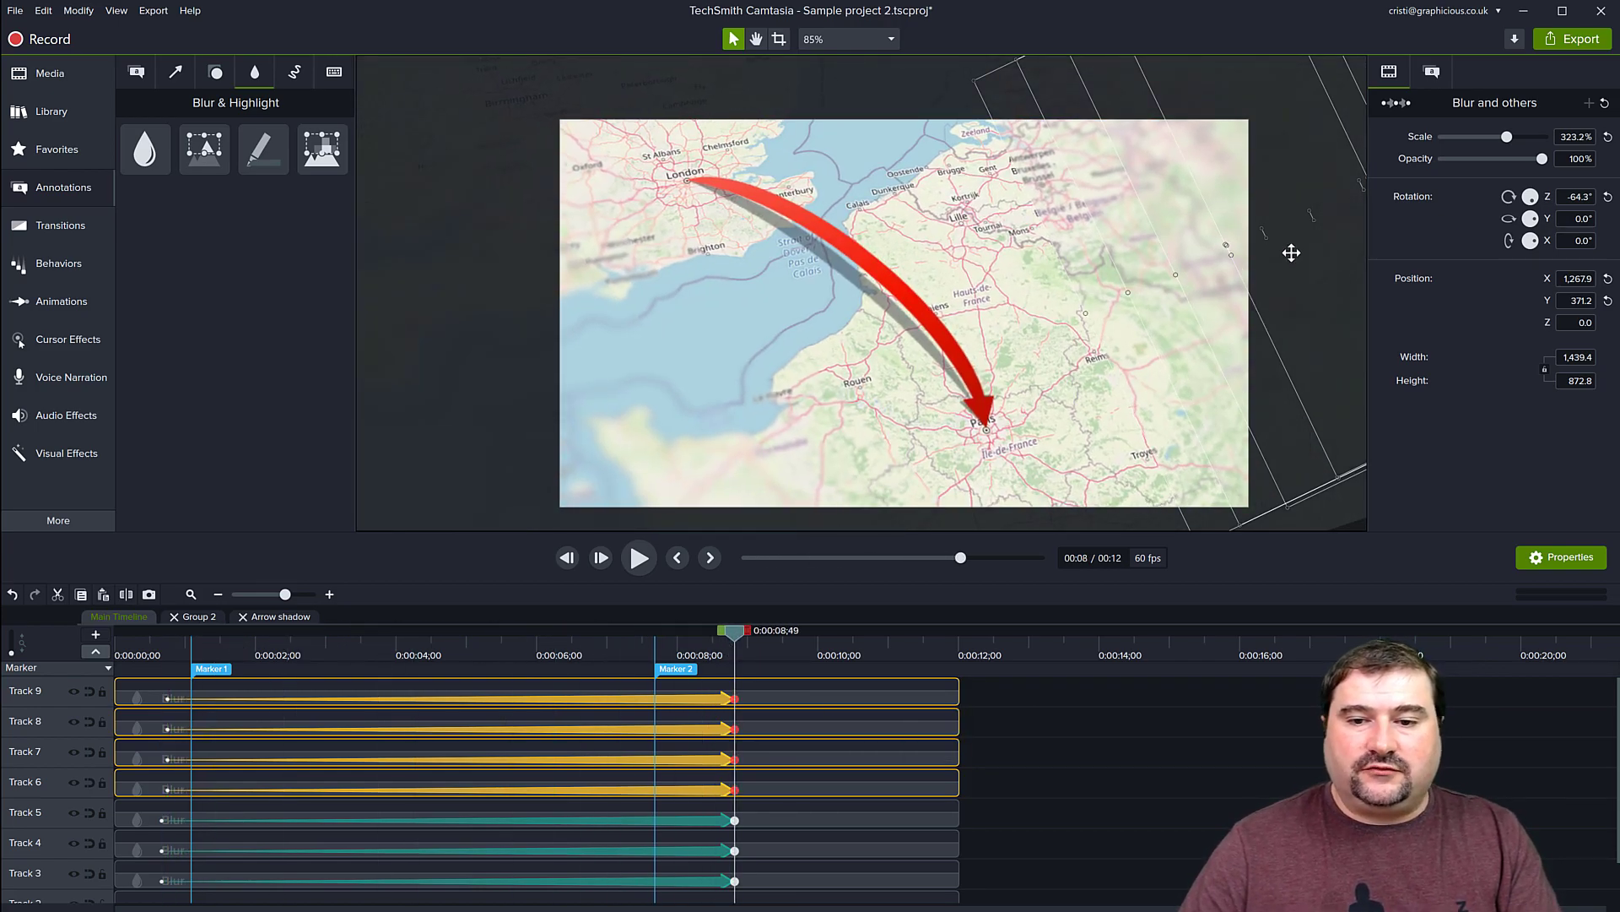
pyautogui.moveTo(1313, 218); pyautogui.dragTo(1319, 220)
pyautogui.moveTo(1324, 284); pyautogui.dragTo(1323, 216)
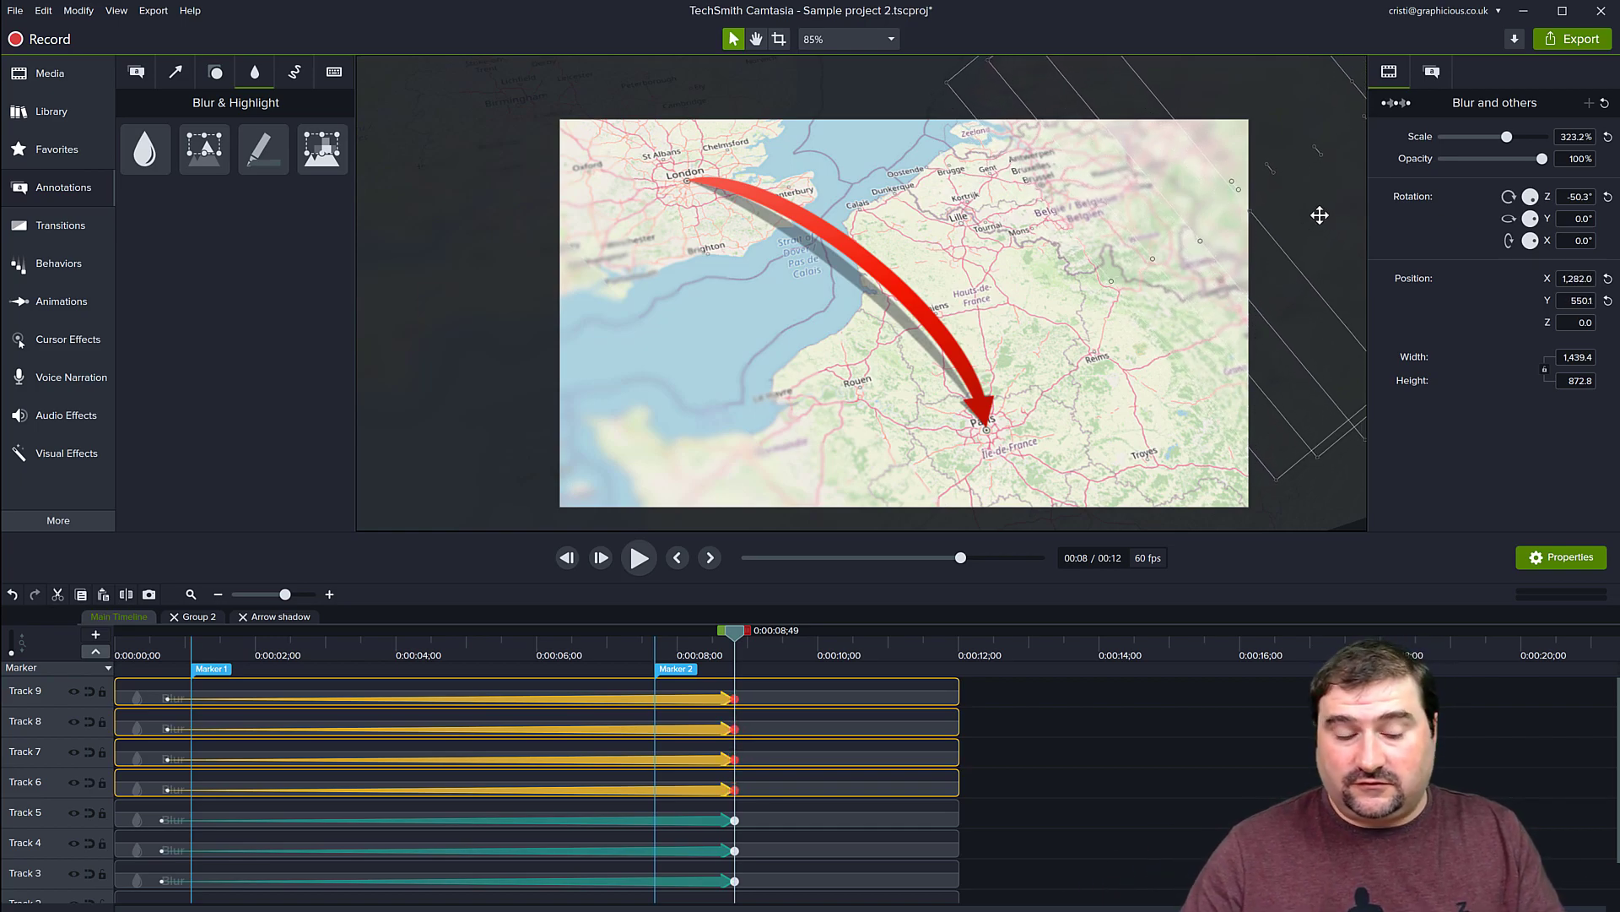
pyautogui.hotkey('ctrl', 's')
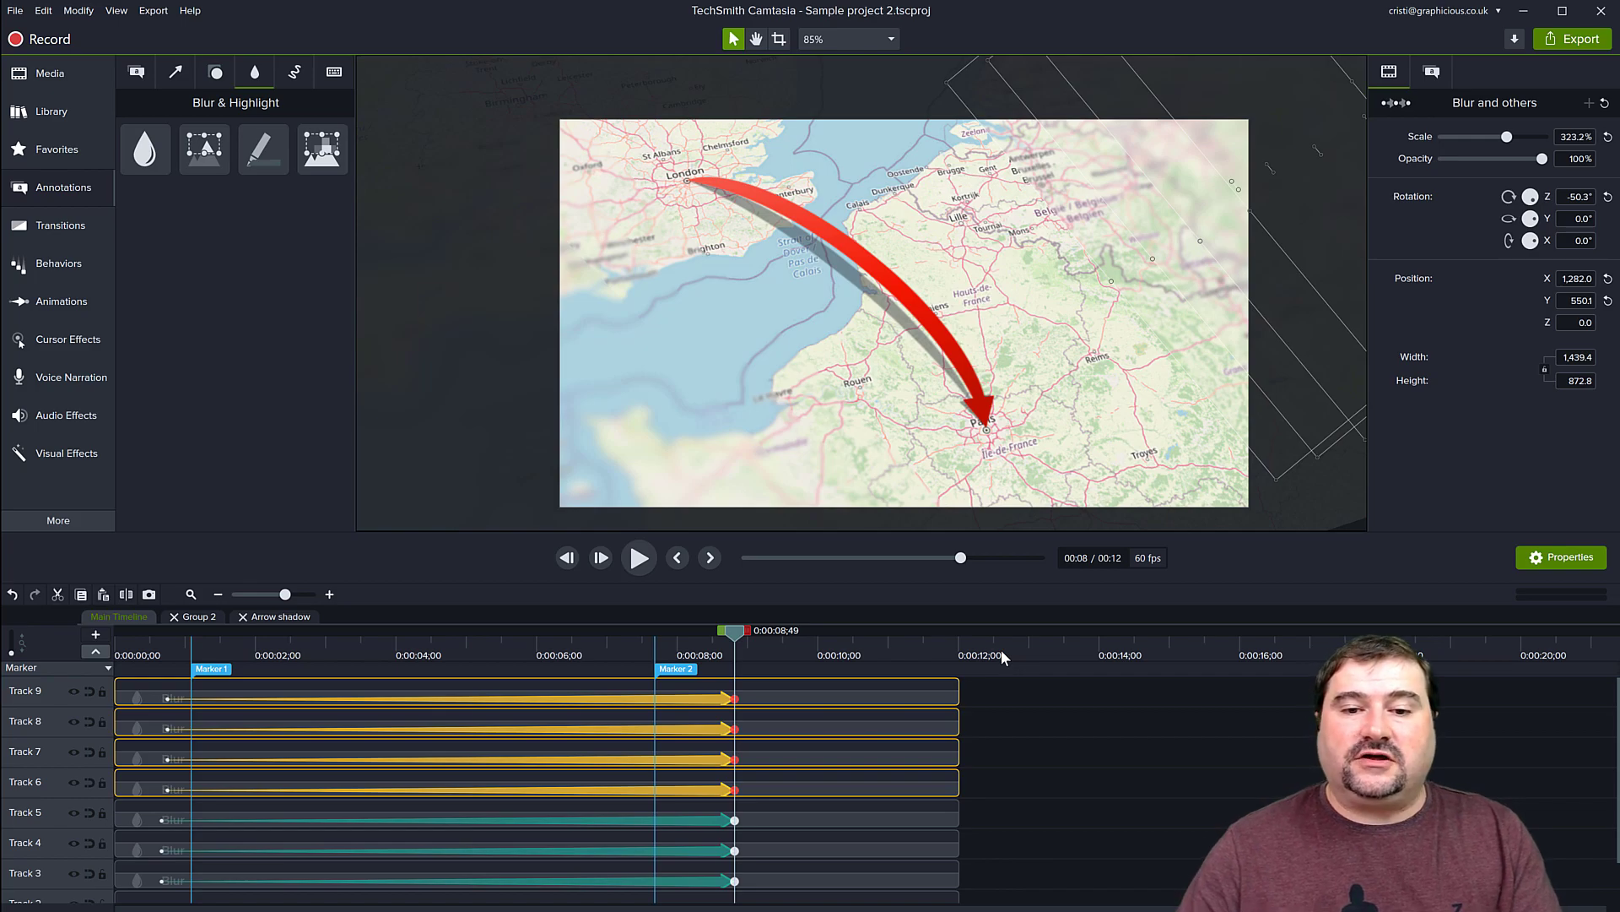
# Deselect everything, enlarge the canvas area and play the timeline from the start to check the animated blurs on both sides.
pyautogui.click(410, 261)
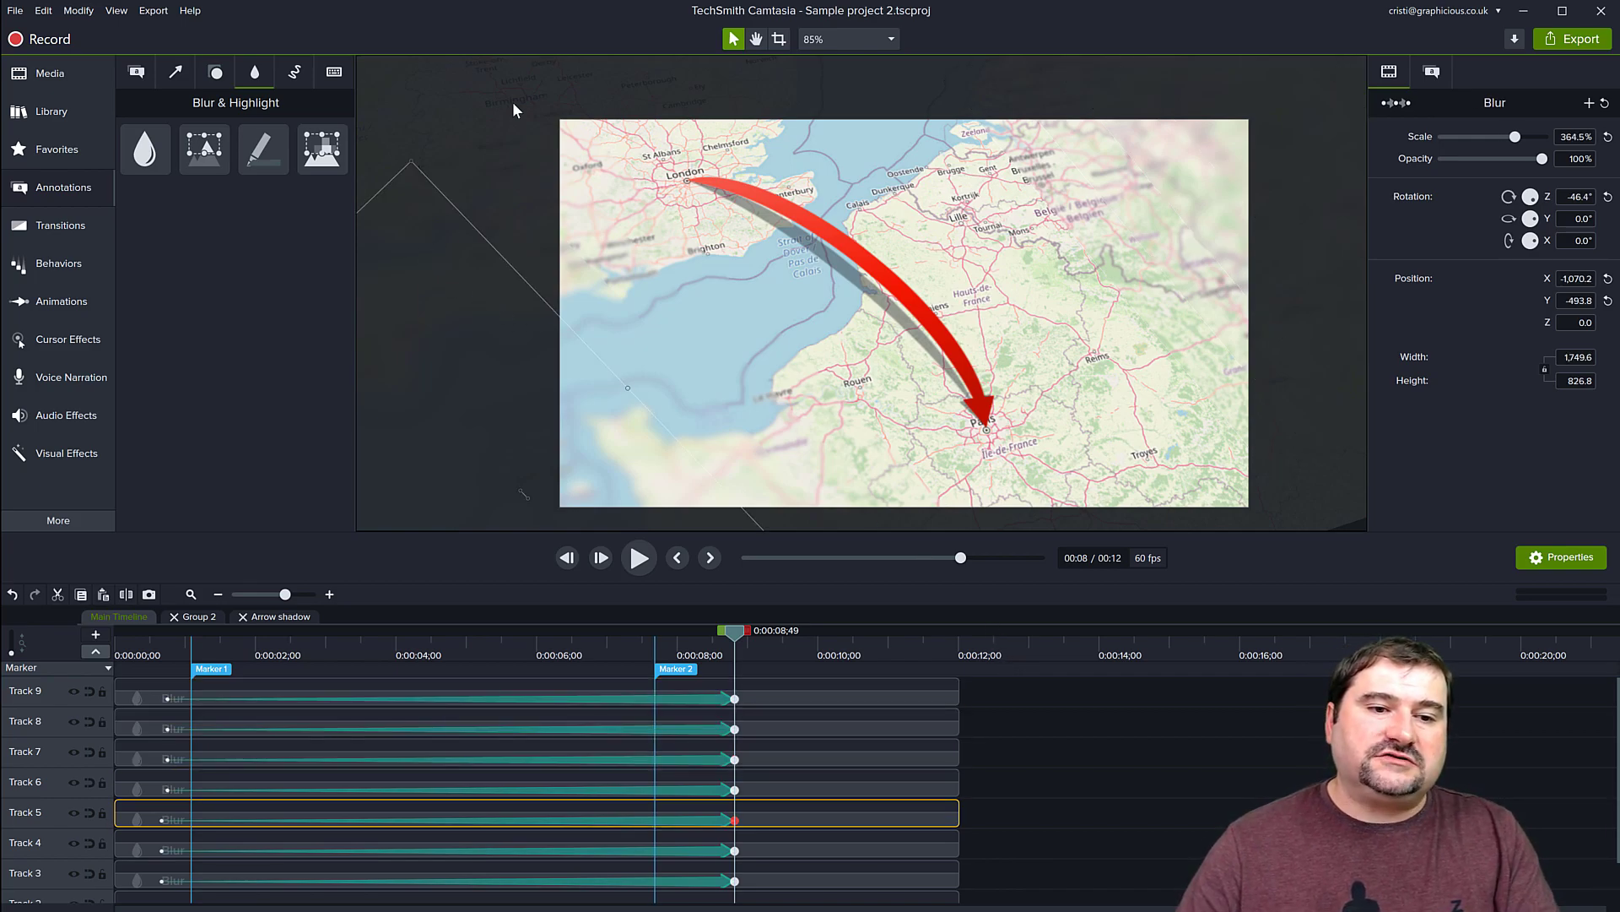
pyautogui.click(524, 236)
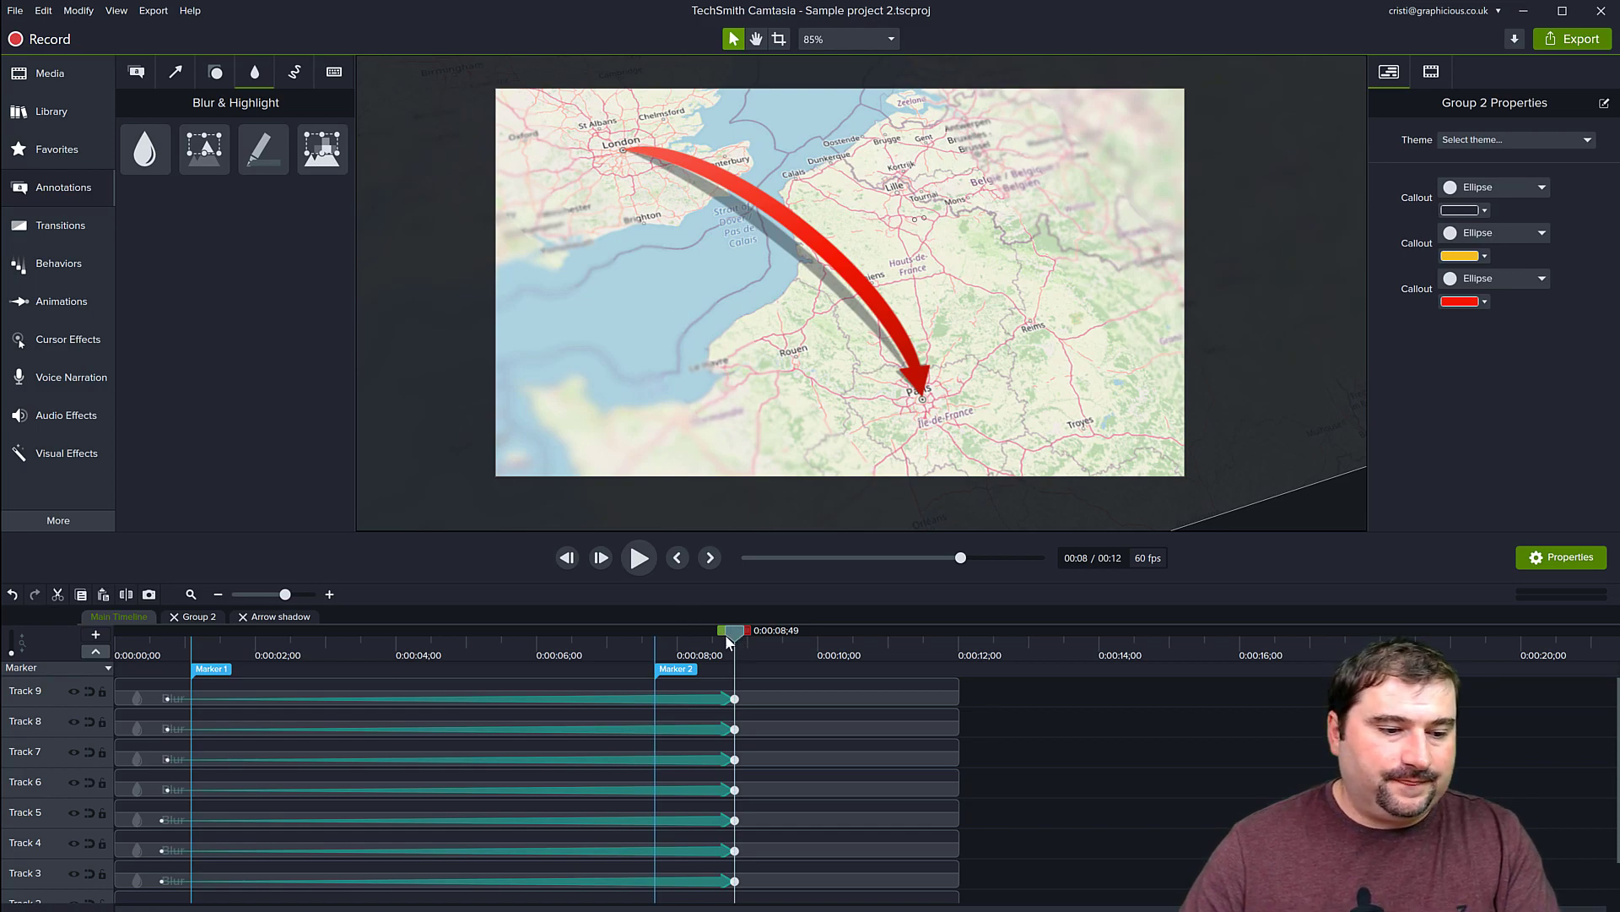
pyautogui.moveTo(734, 631); pyautogui.dragTo(118, 632)
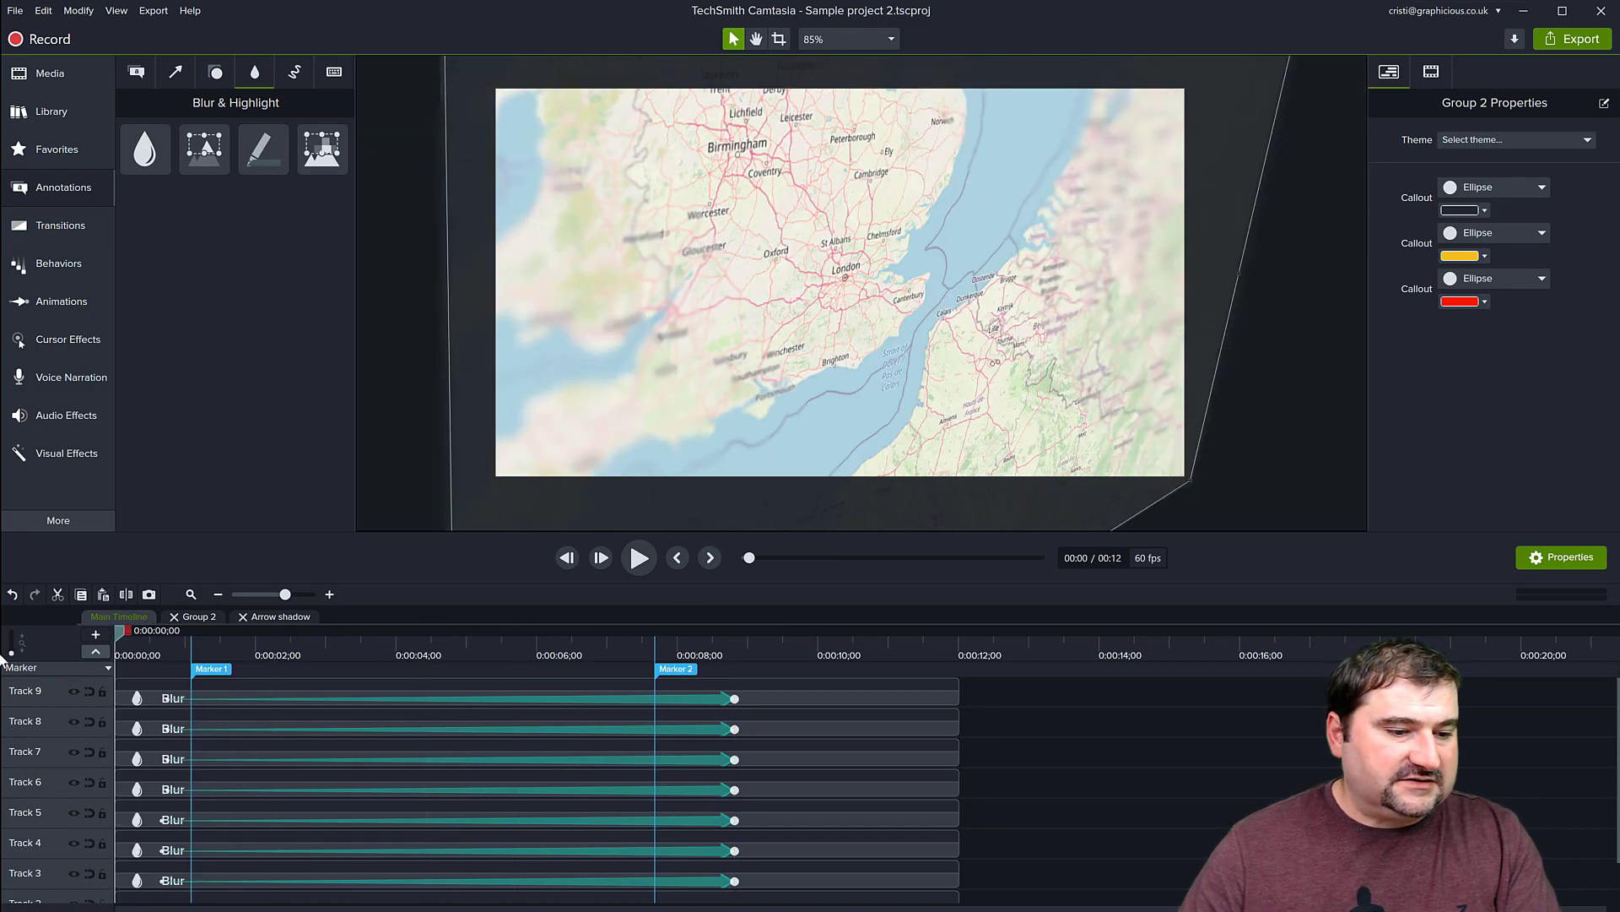
pyautogui.click(1359, 325)
pyautogui.click(1359, 487)
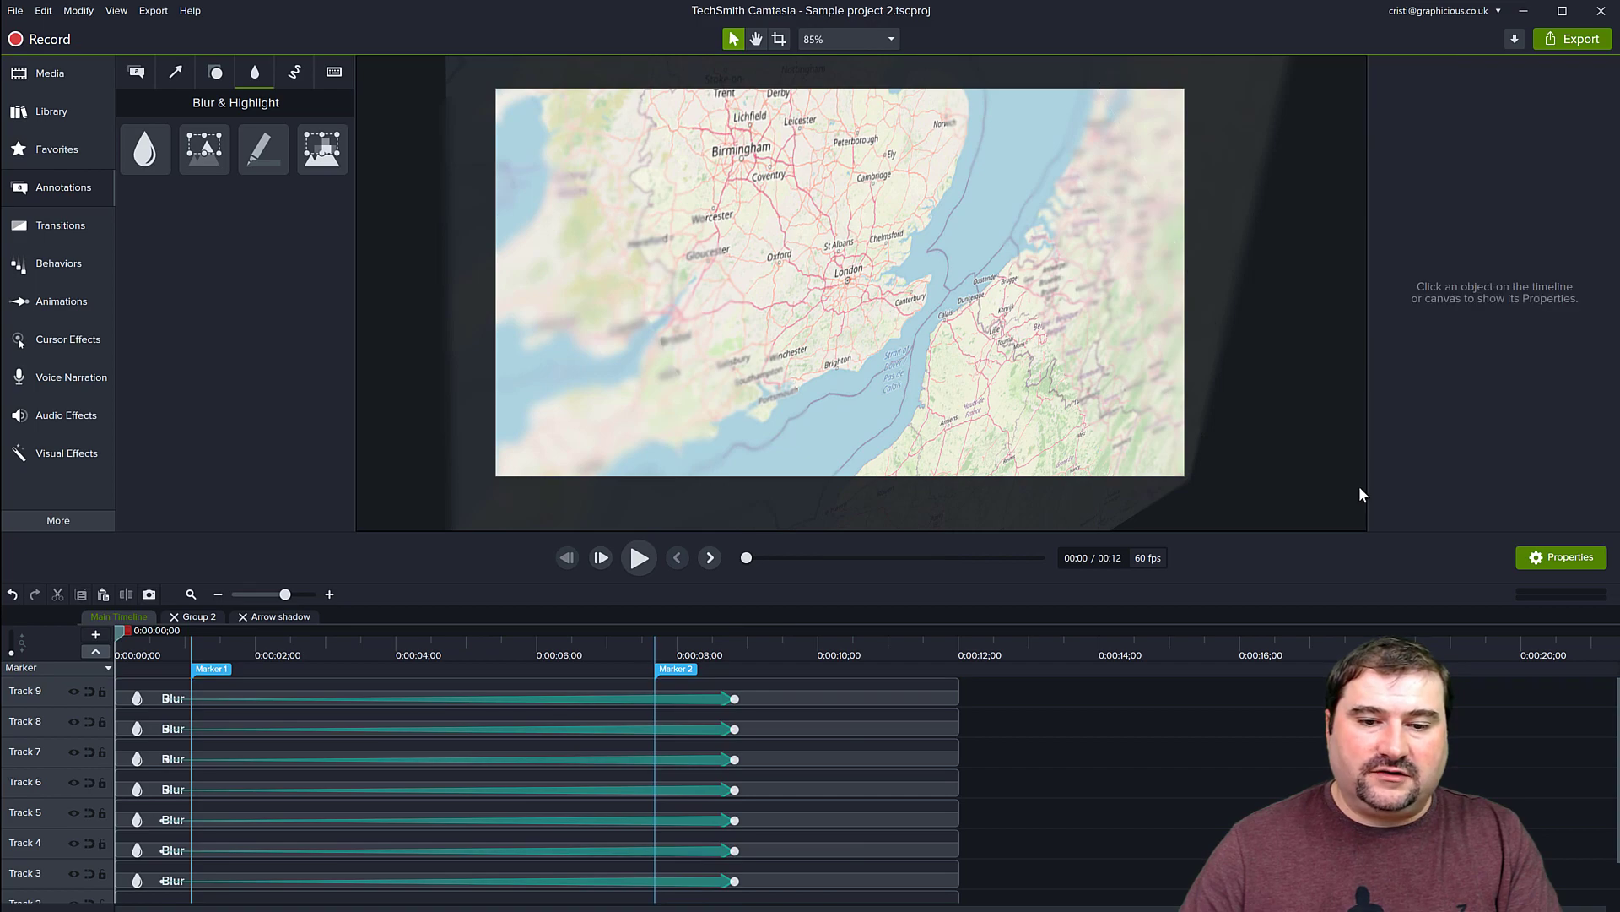
pyautogui.moveTo(1122, 541); pyautogui.dragTo(1129, 646)
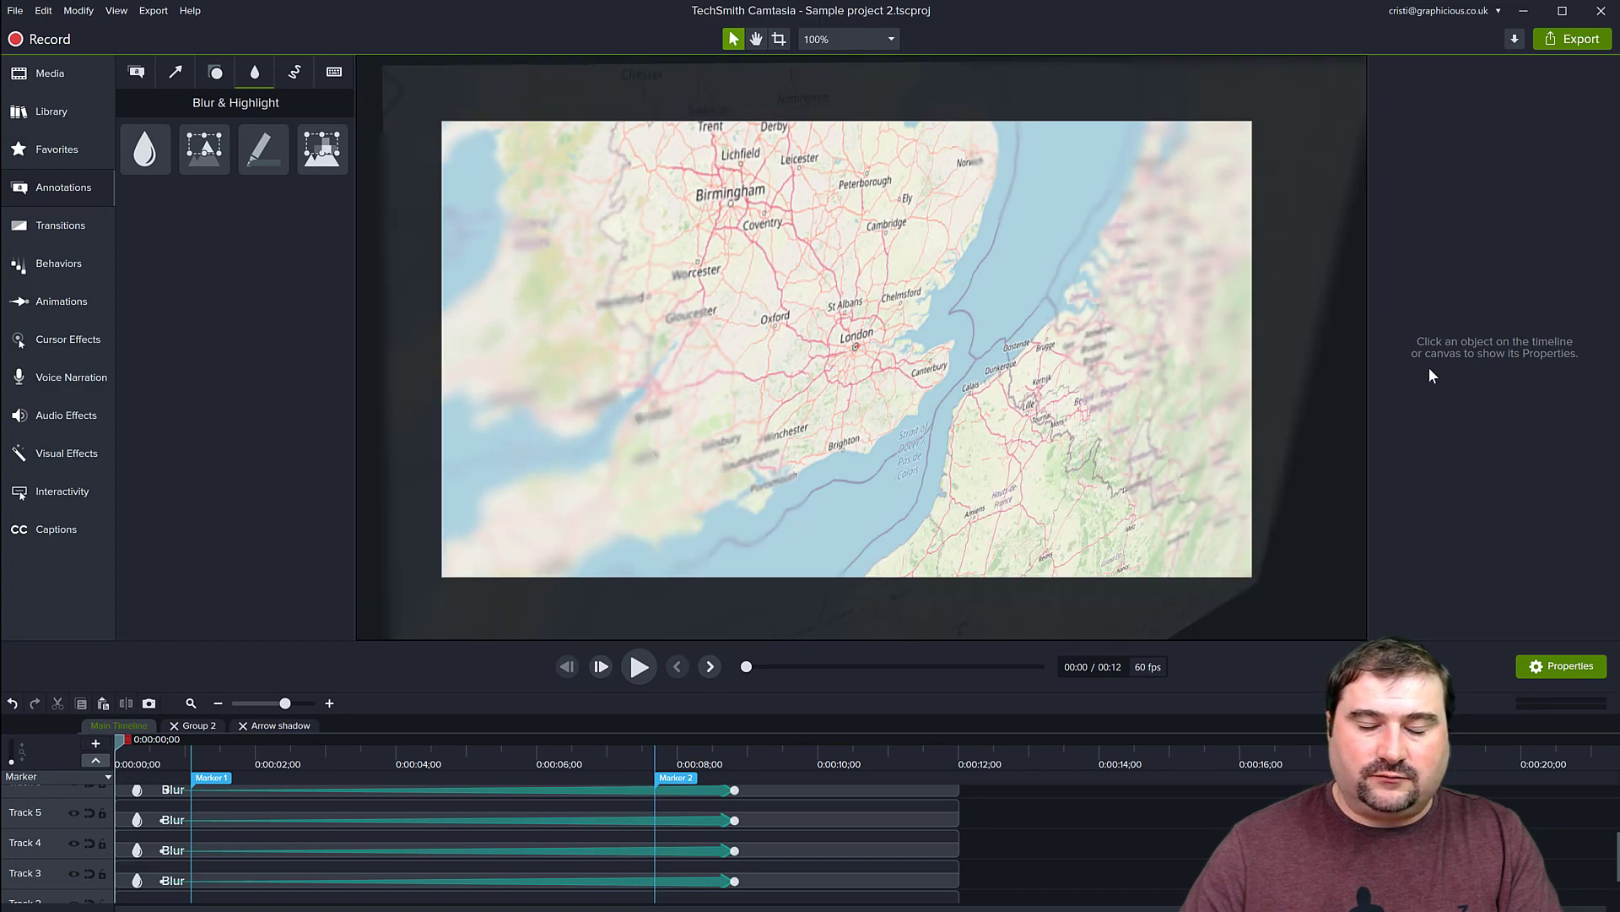
pyautogui.press('space')
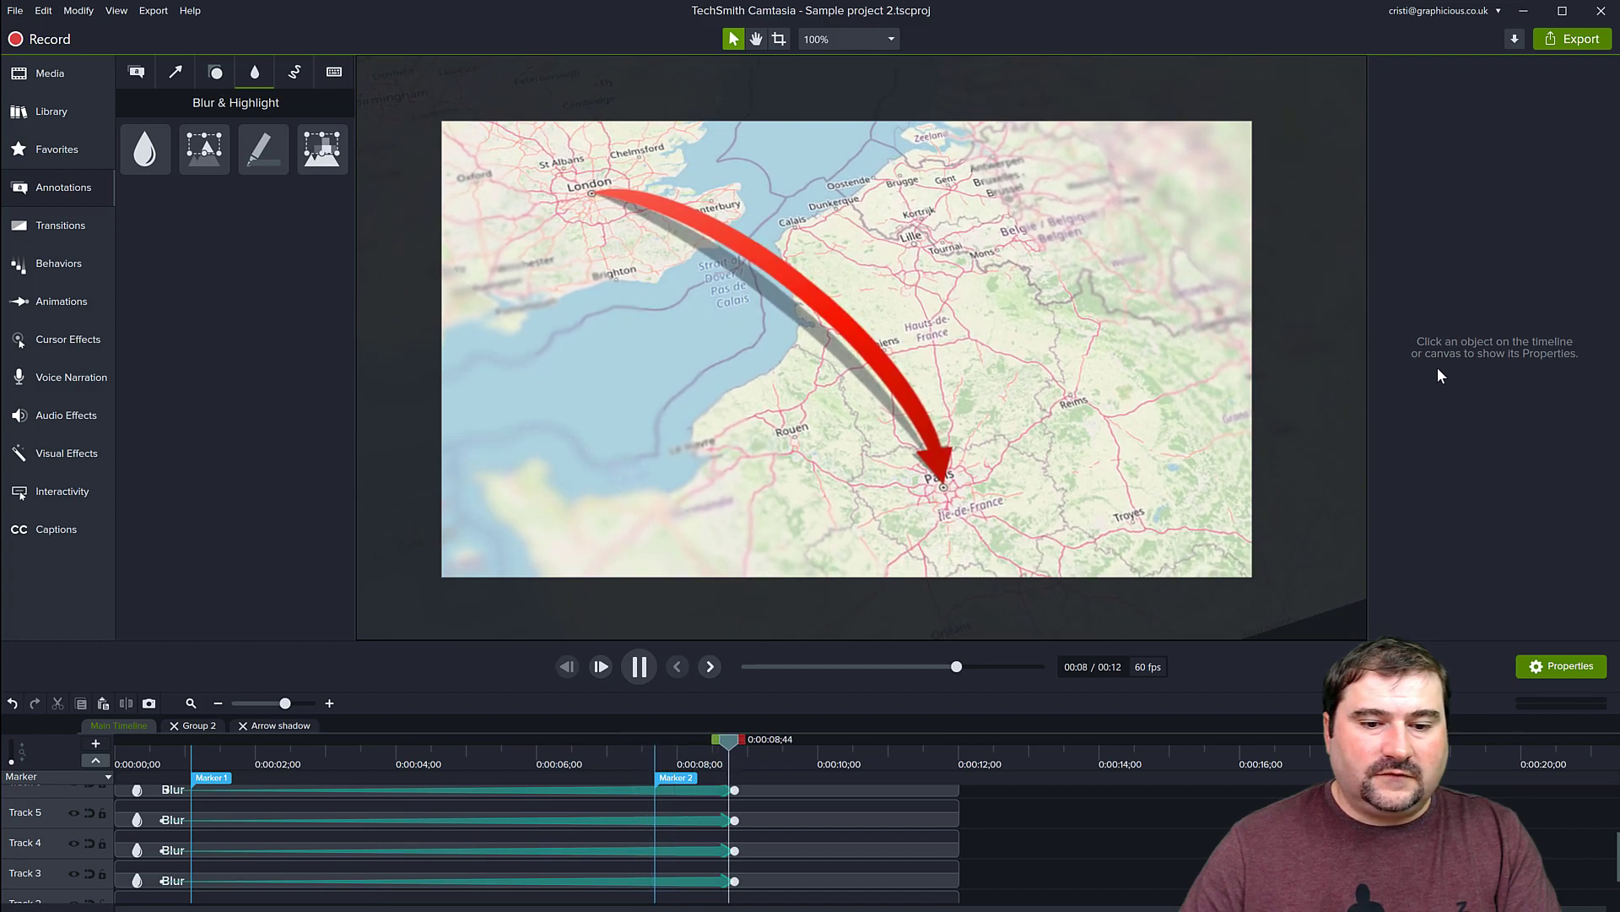
pyautogui.press('space')
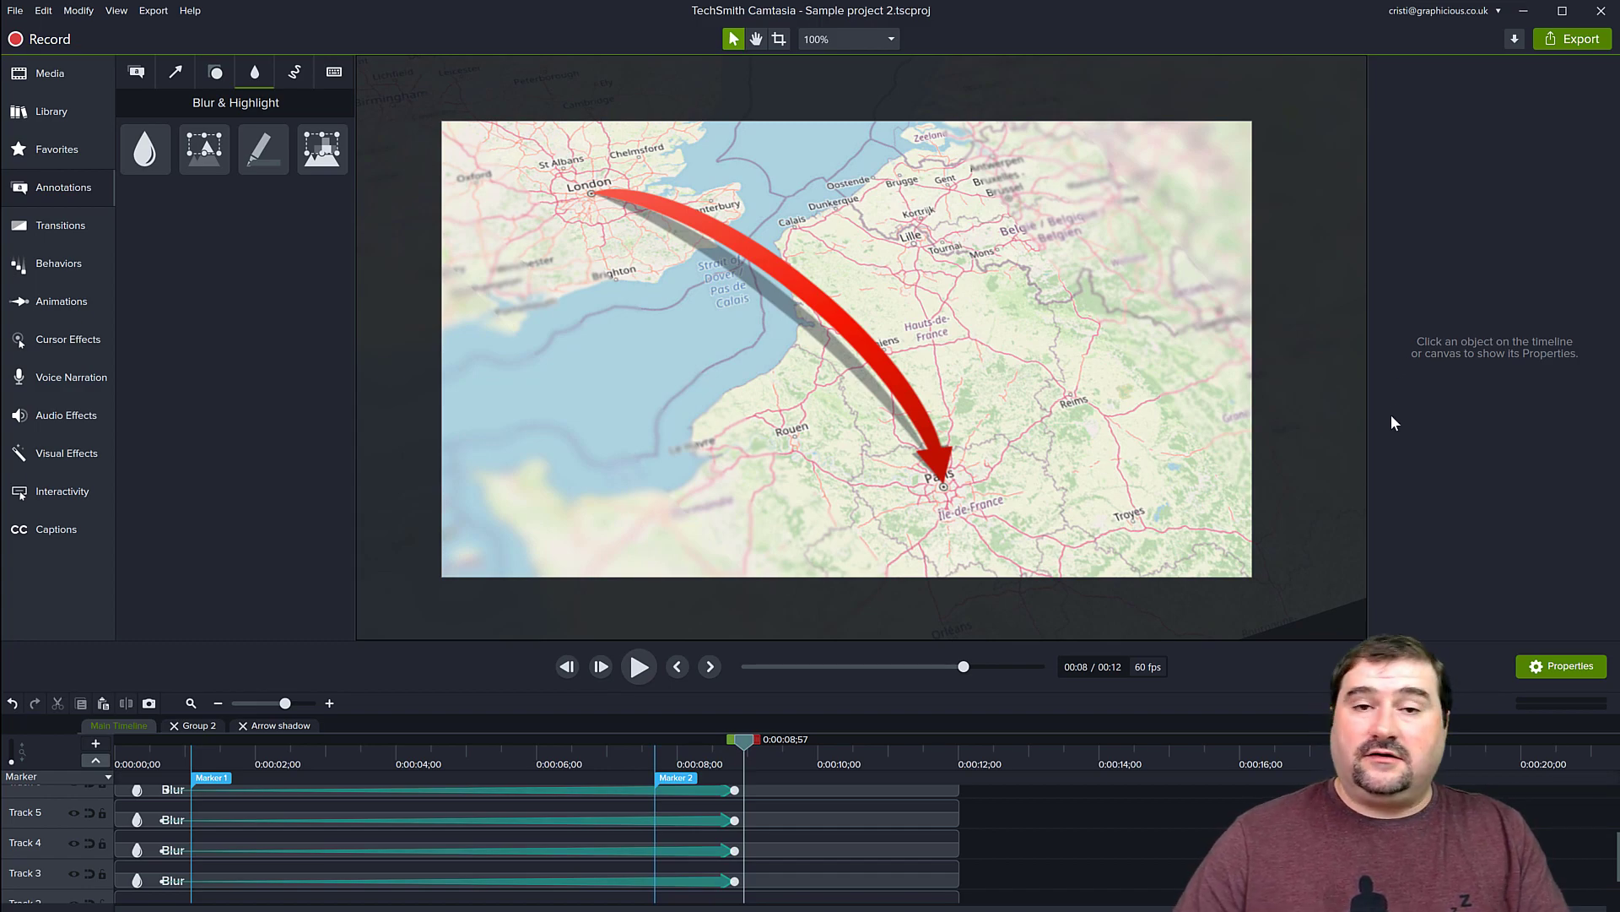
# Add the Motion Blur visual effect to Group 2 on Track 1 and set its intensity to 200%.
pyautogui.scroll(-1, 1178, 854)
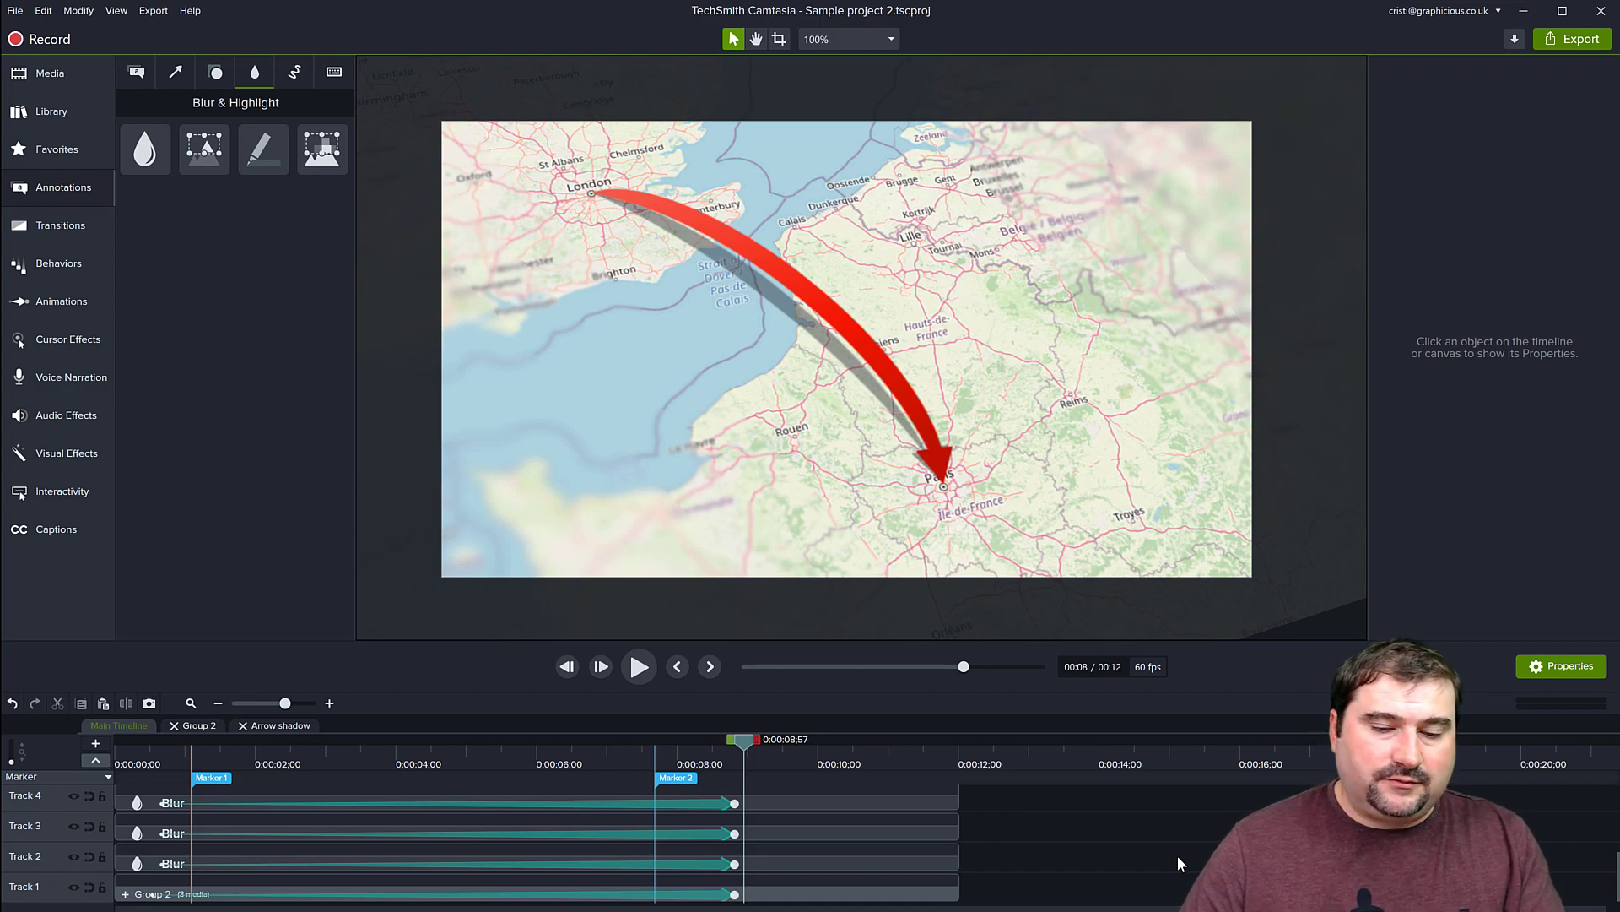
pyautogui.click(817, 893)
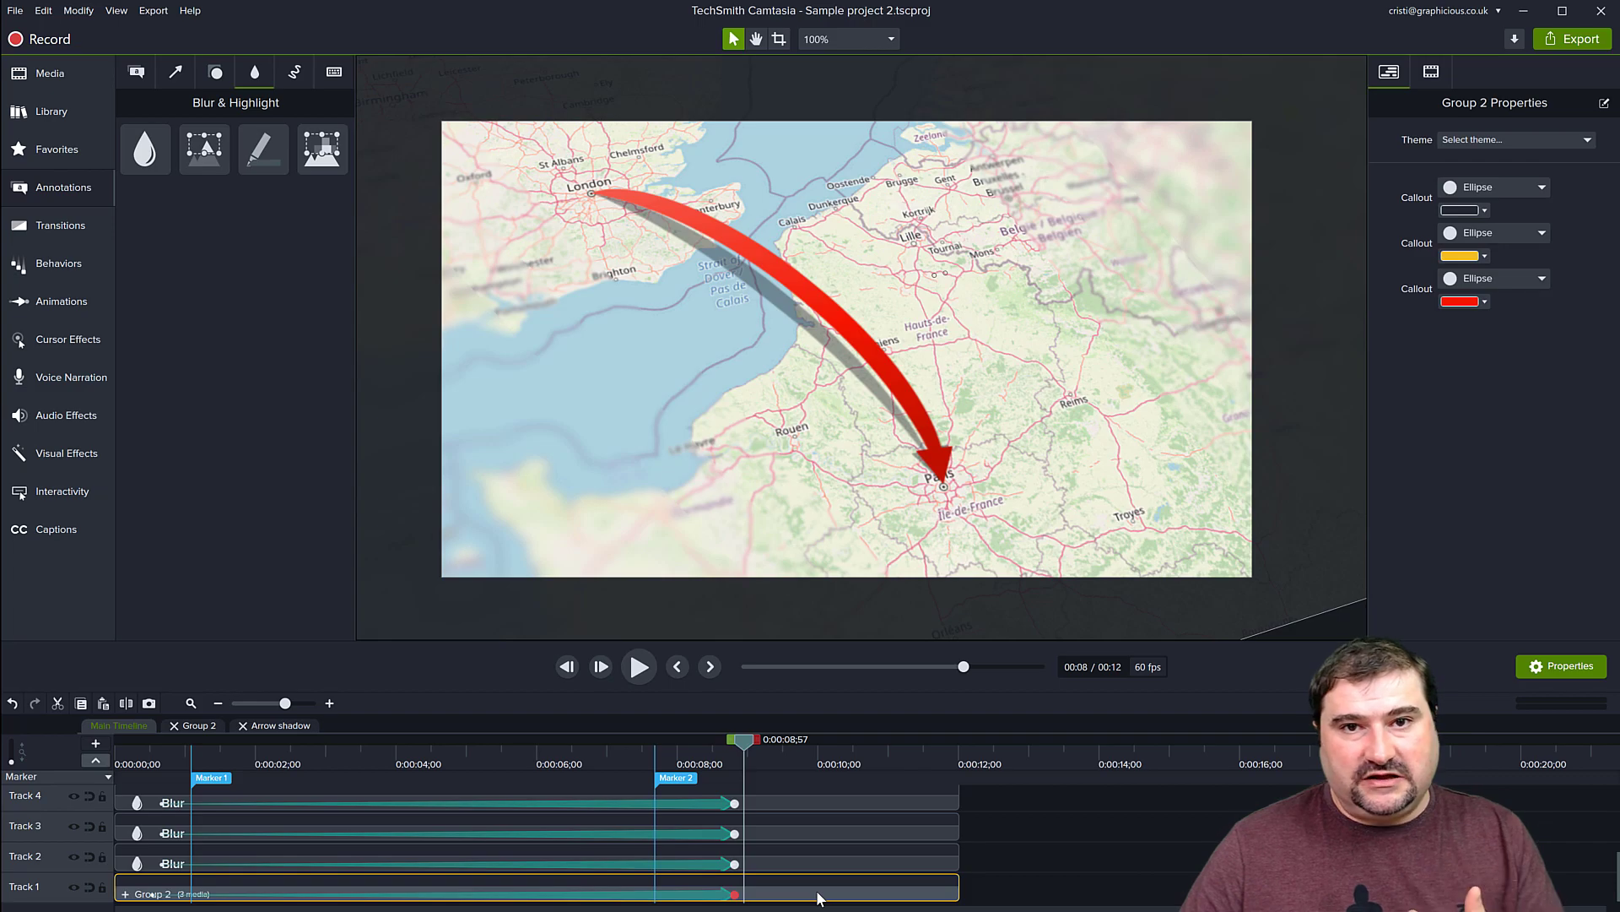
pyautogui.click(69, 454)
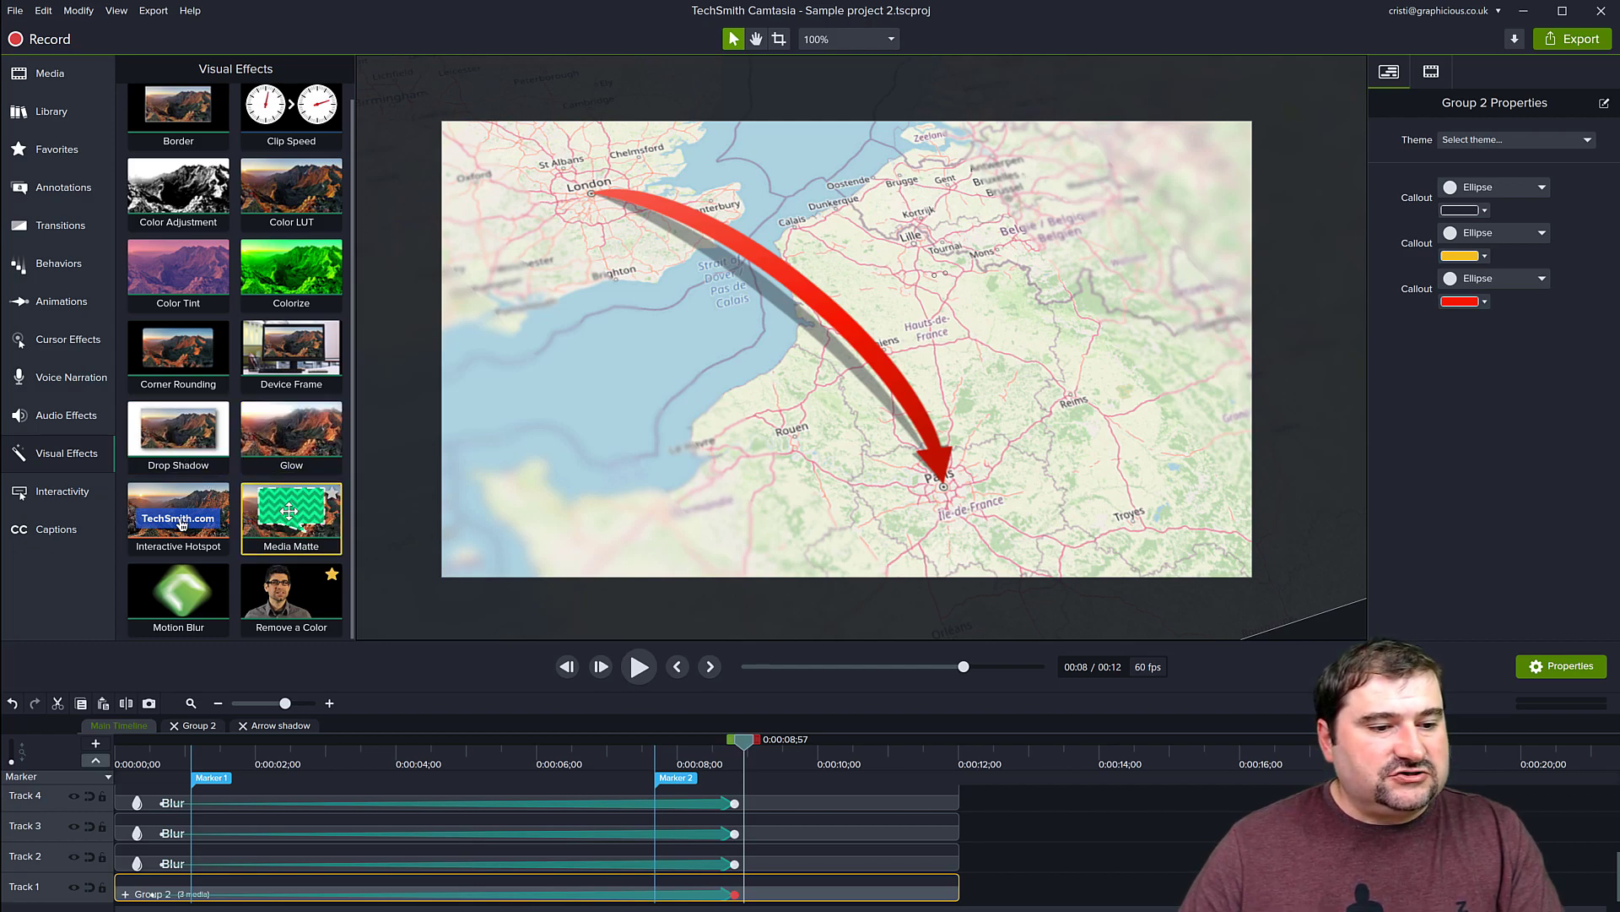
pyautogui.moveTo(169, 587); pyautogui.dragTo(806, 894)
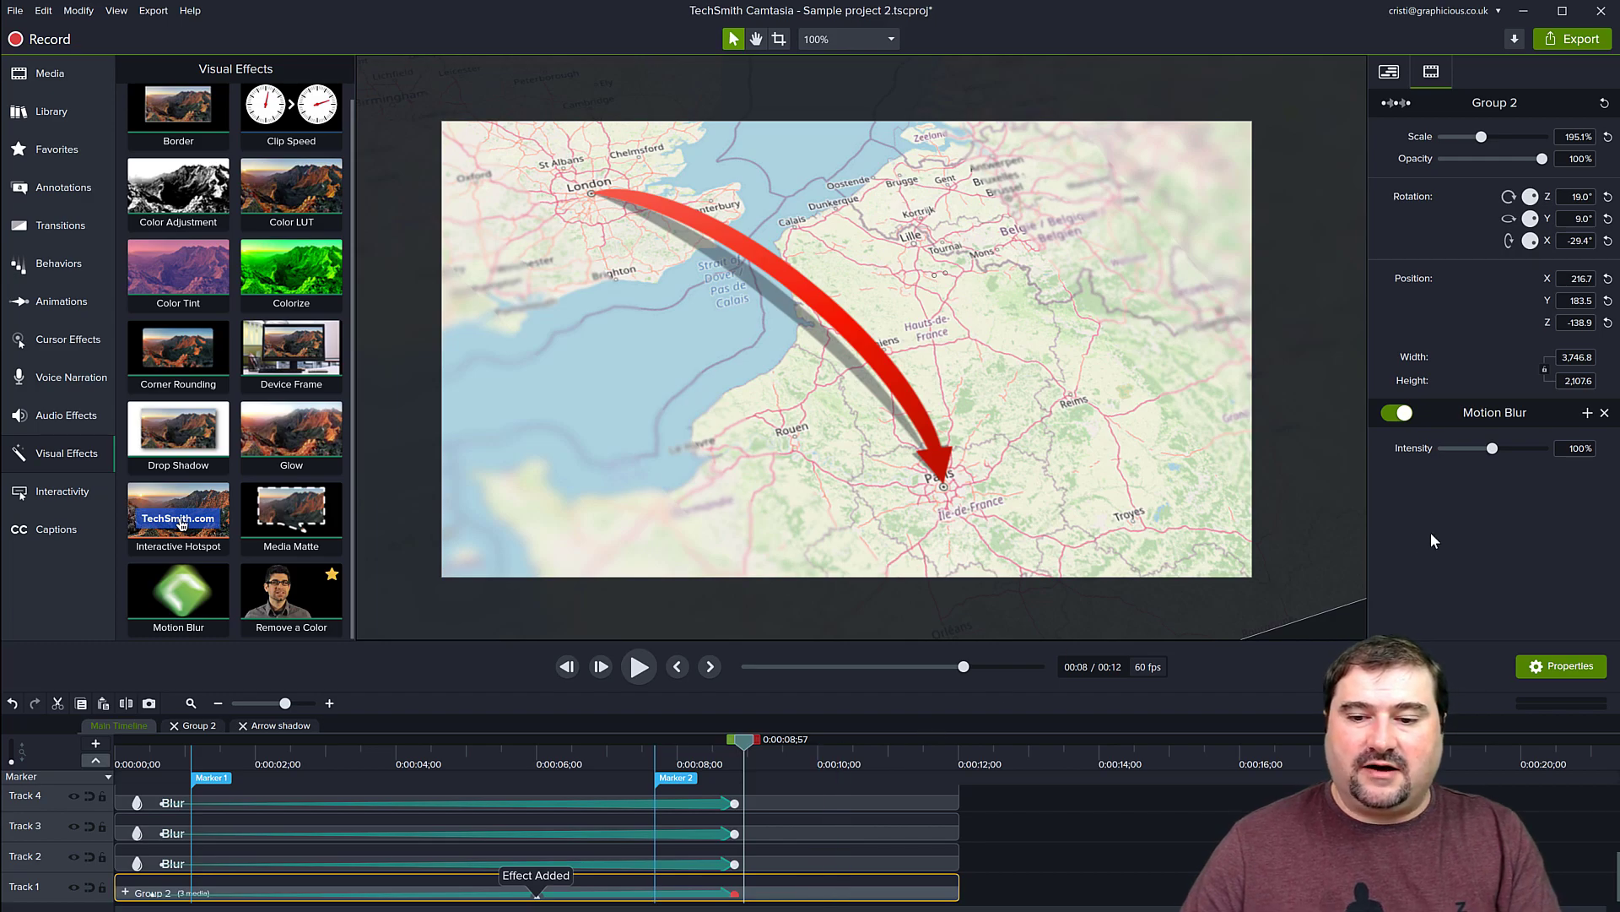
pyautogui.moveTo(1493, 452); pyautogui.dragTo(1509, 452)
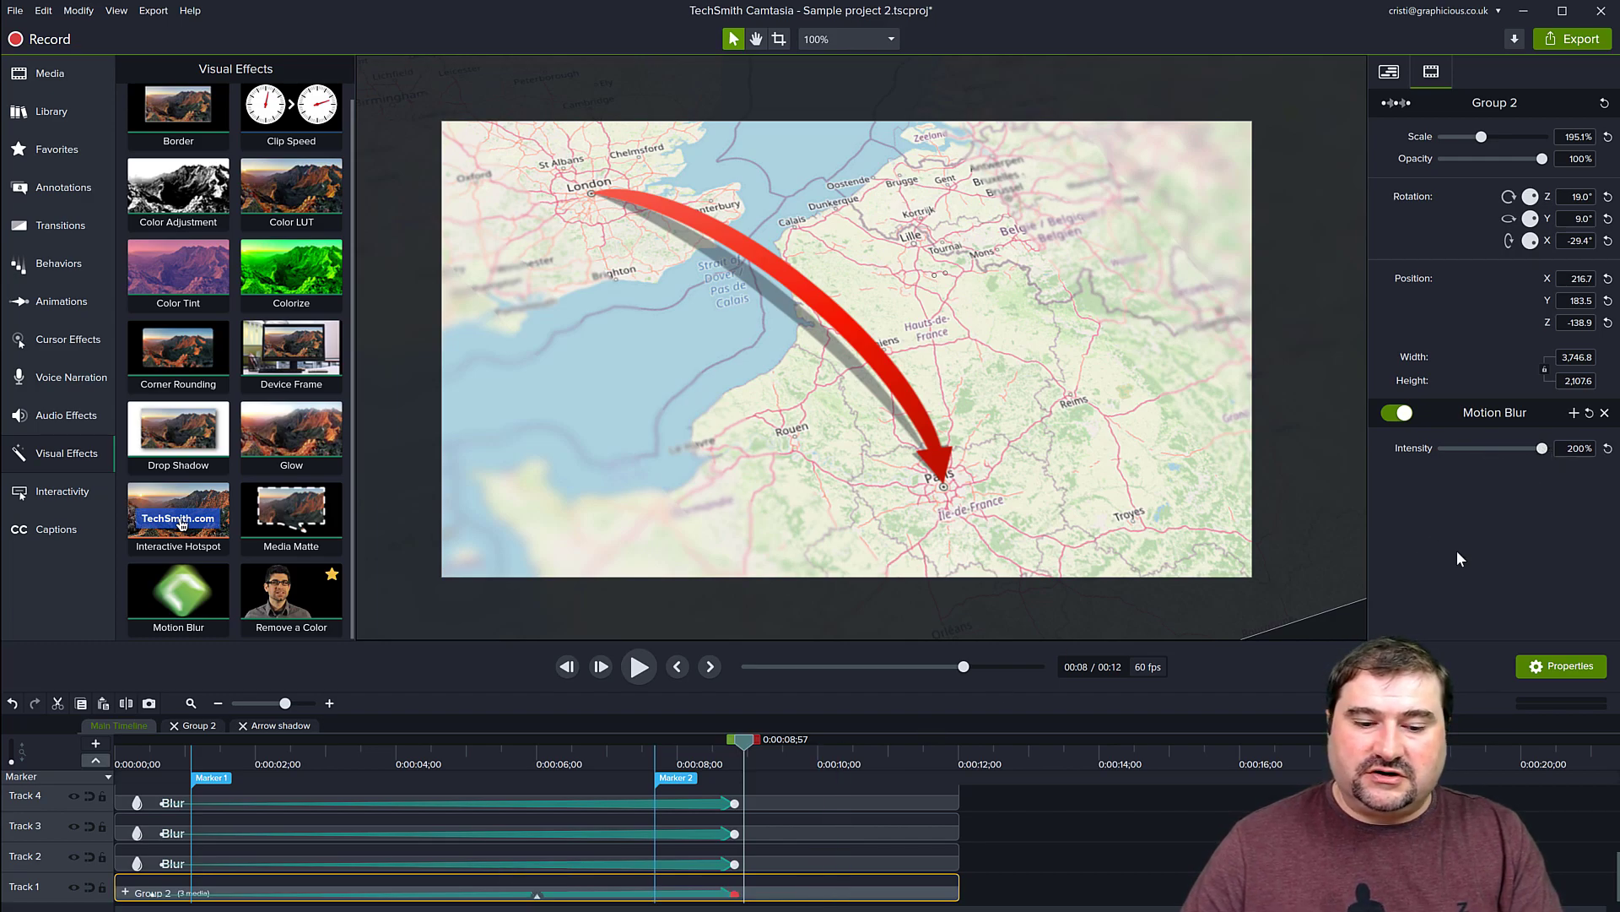
# Play the timeline from near its start to check the motion blur on the moving map.
pyautogui.moveTo(747, 746); pyautogui.dragTo(143, 763)
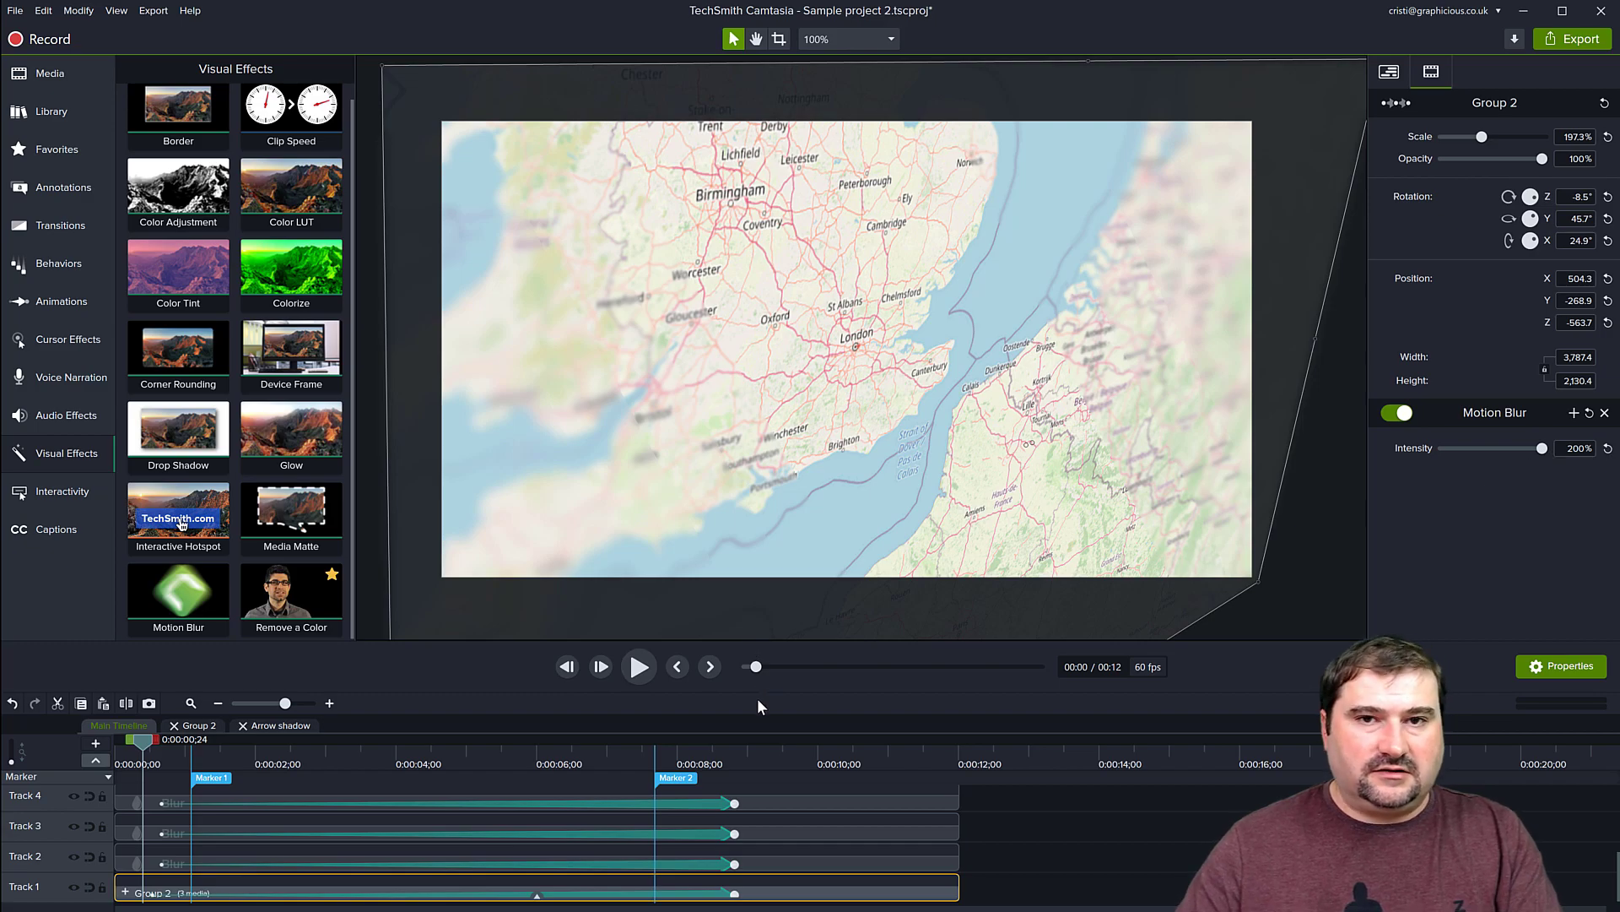
pyautogui.click(639, 666)
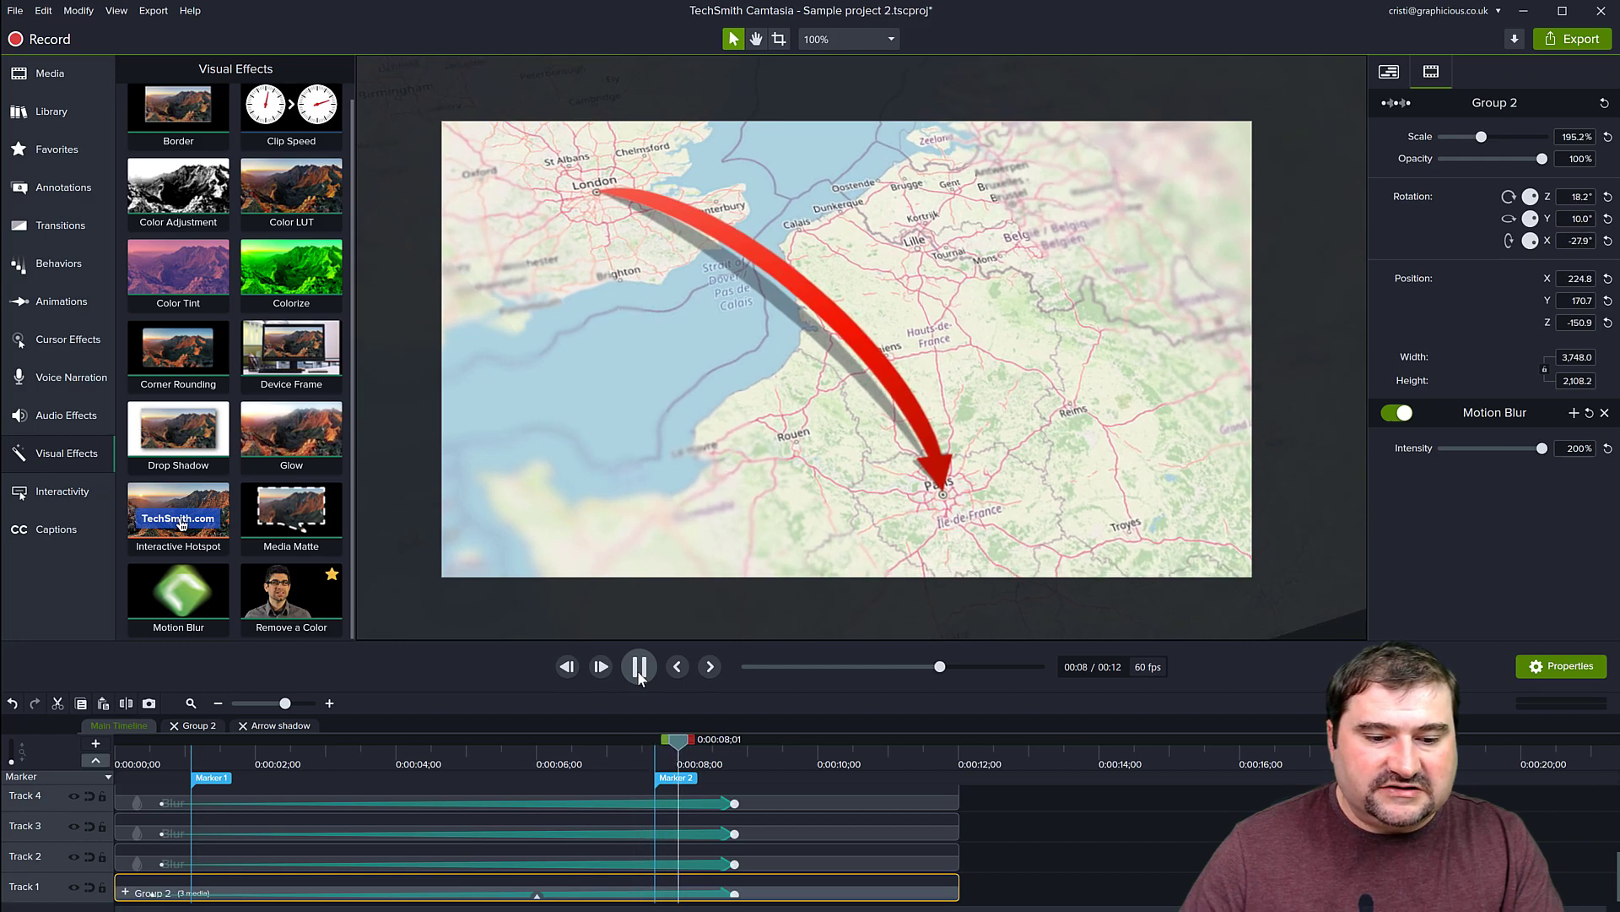
pyautogui.click(639, 675)
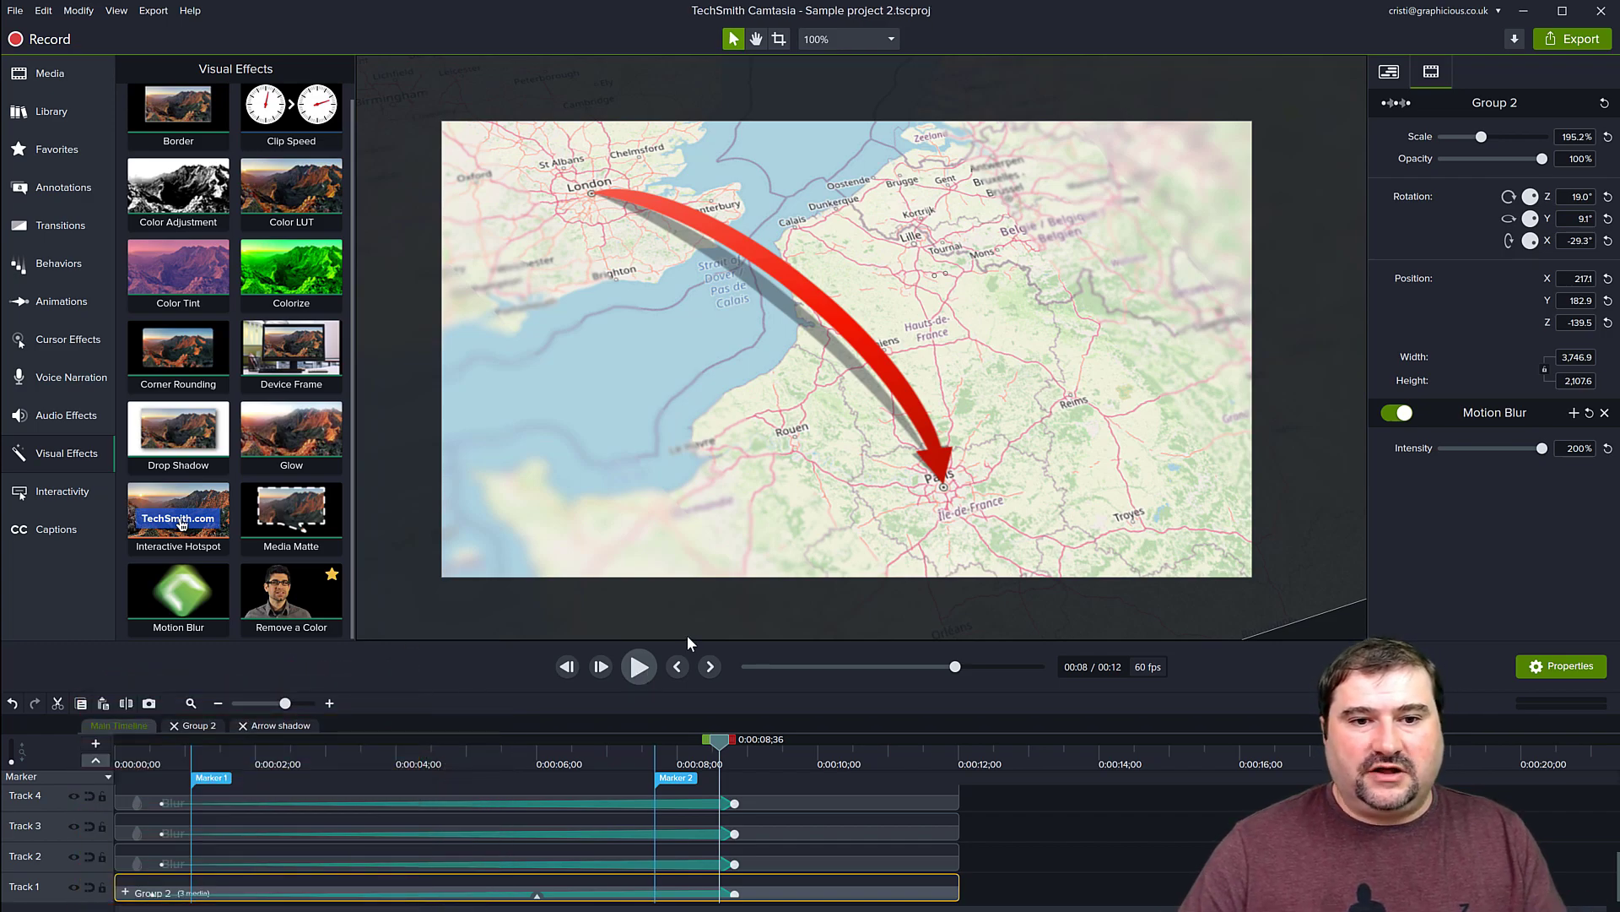
# Check the canvas dimensions and frame rate in the project settings and apply them as they are.
pyautogui.click(849, 40)
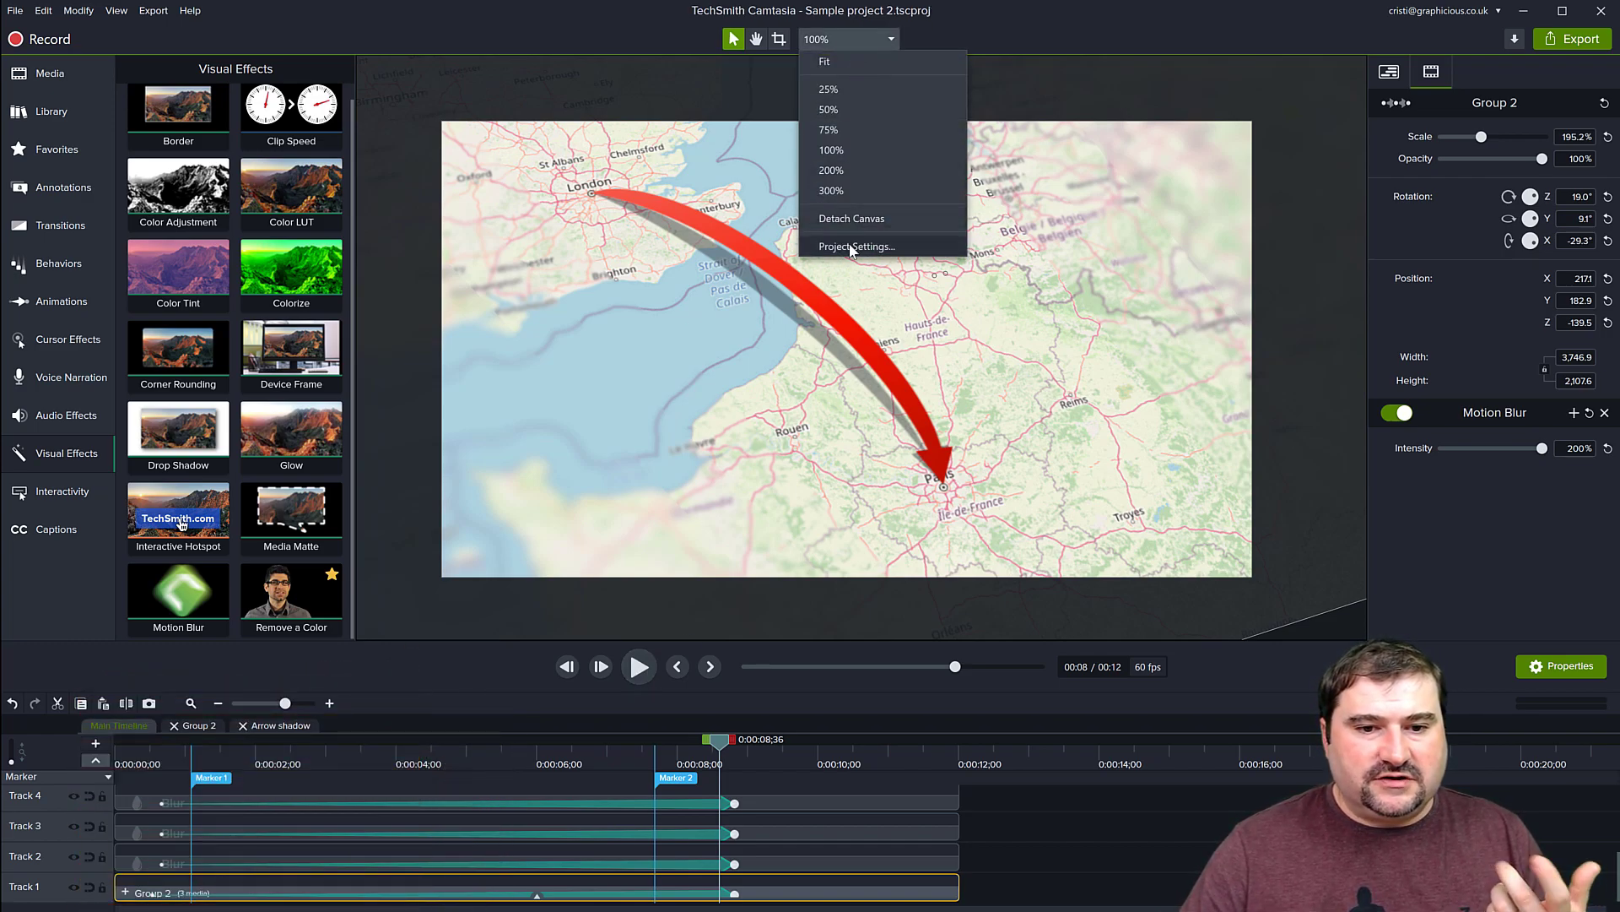
pyautogui.click(852, 246)
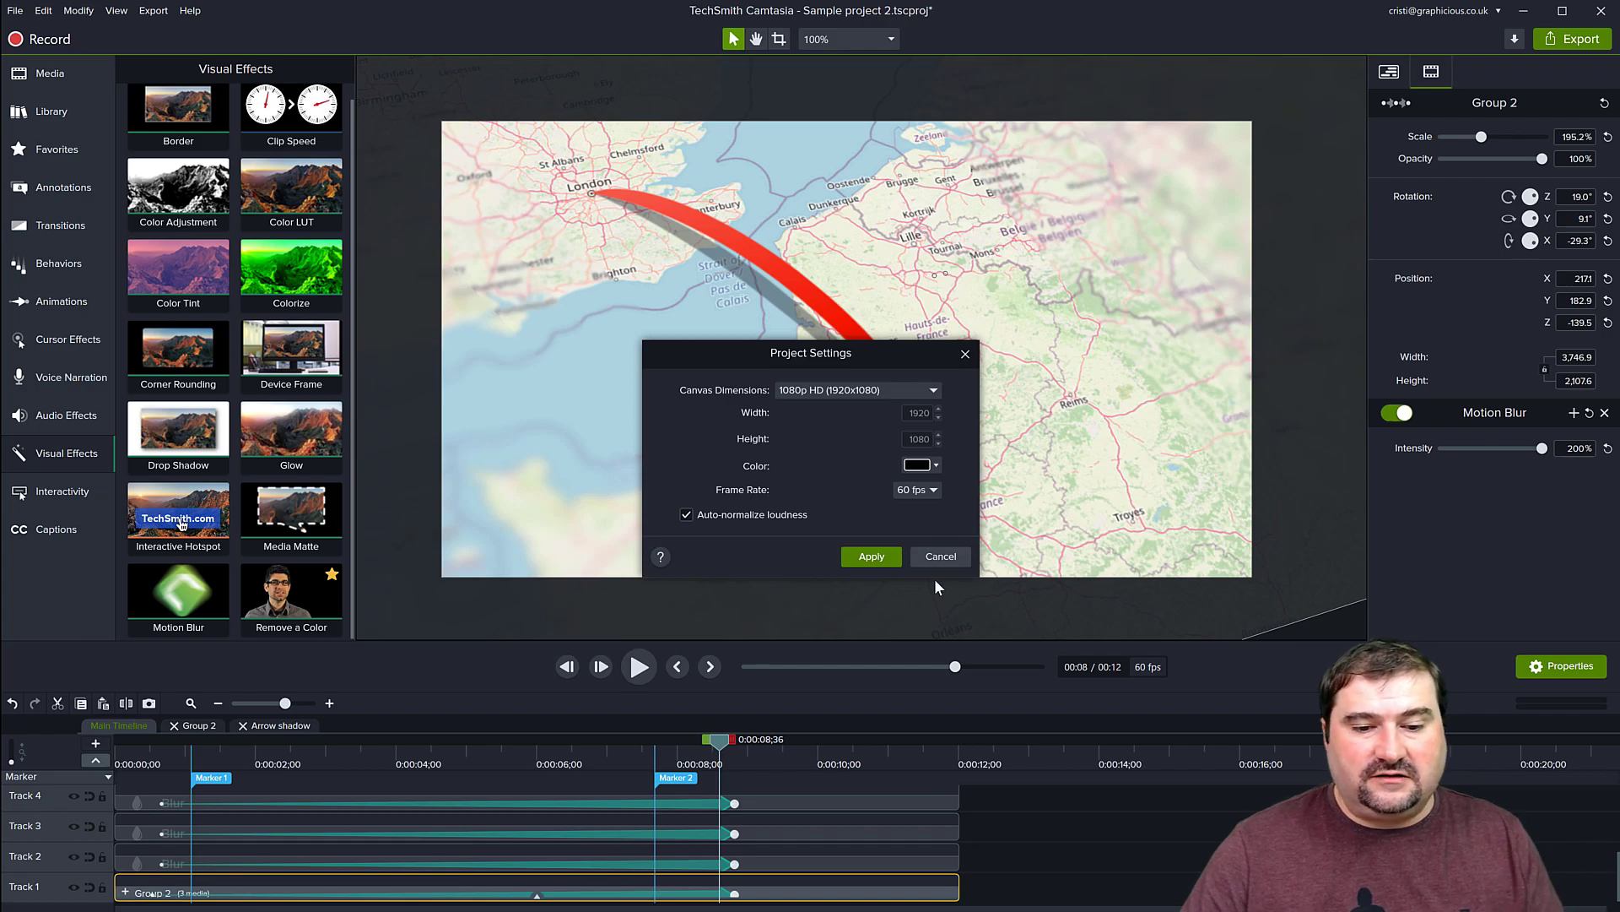
pyautogui.click(894, 562)
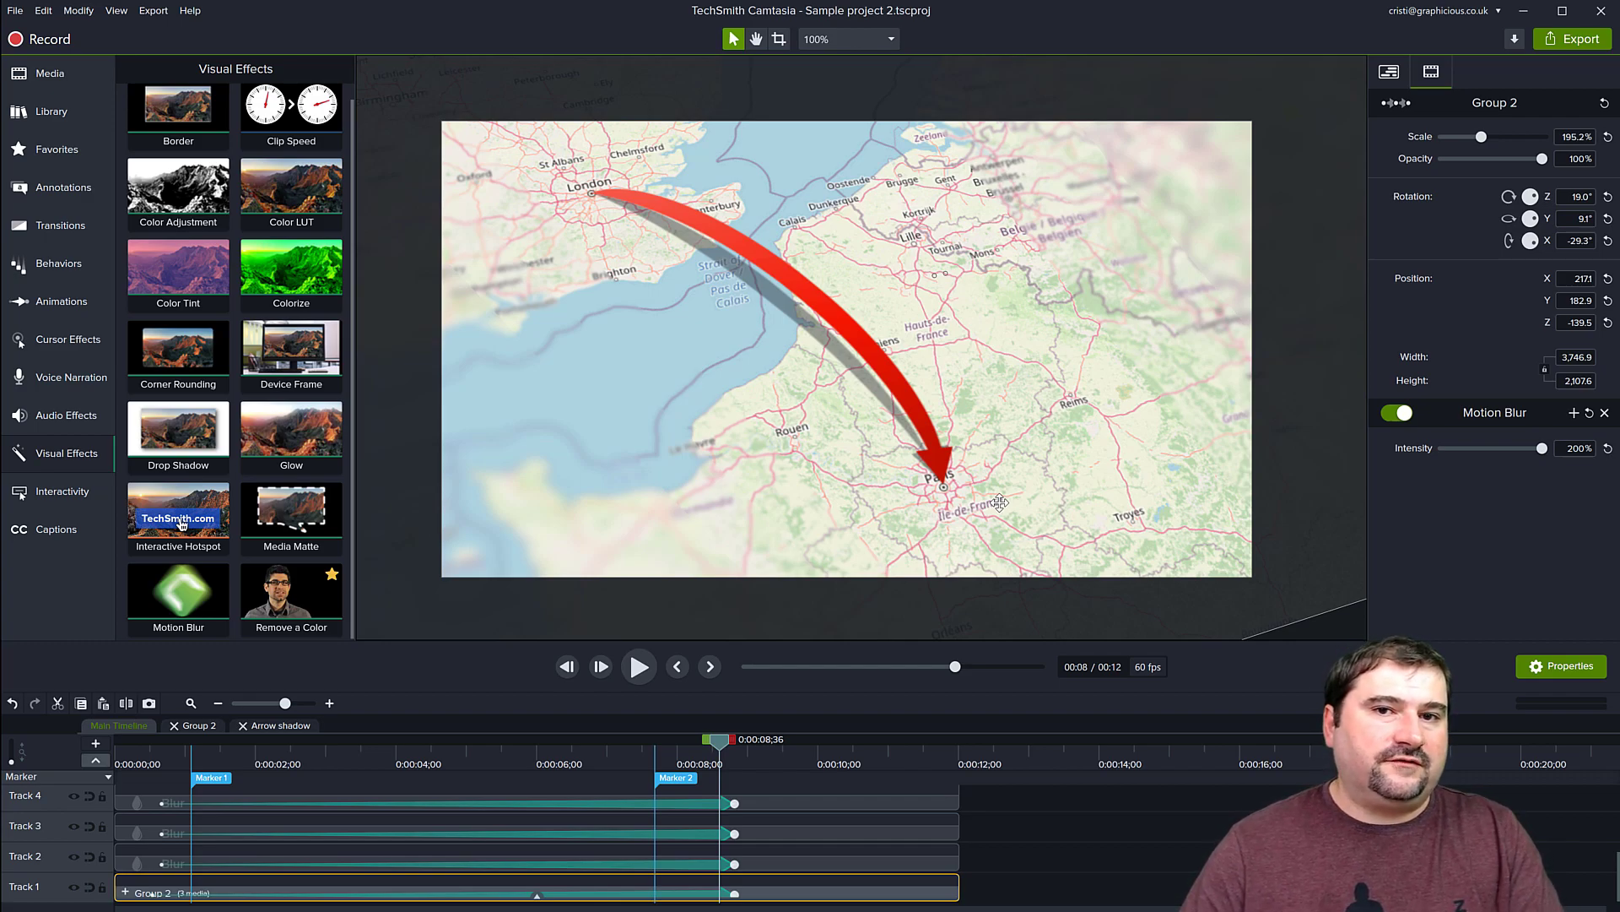
# Start a local export with custom production settings in the MP4 - Smart Player (HTML5) format.
pyautogui.click(1582, 40)
pyautogui.click(1554, 74)
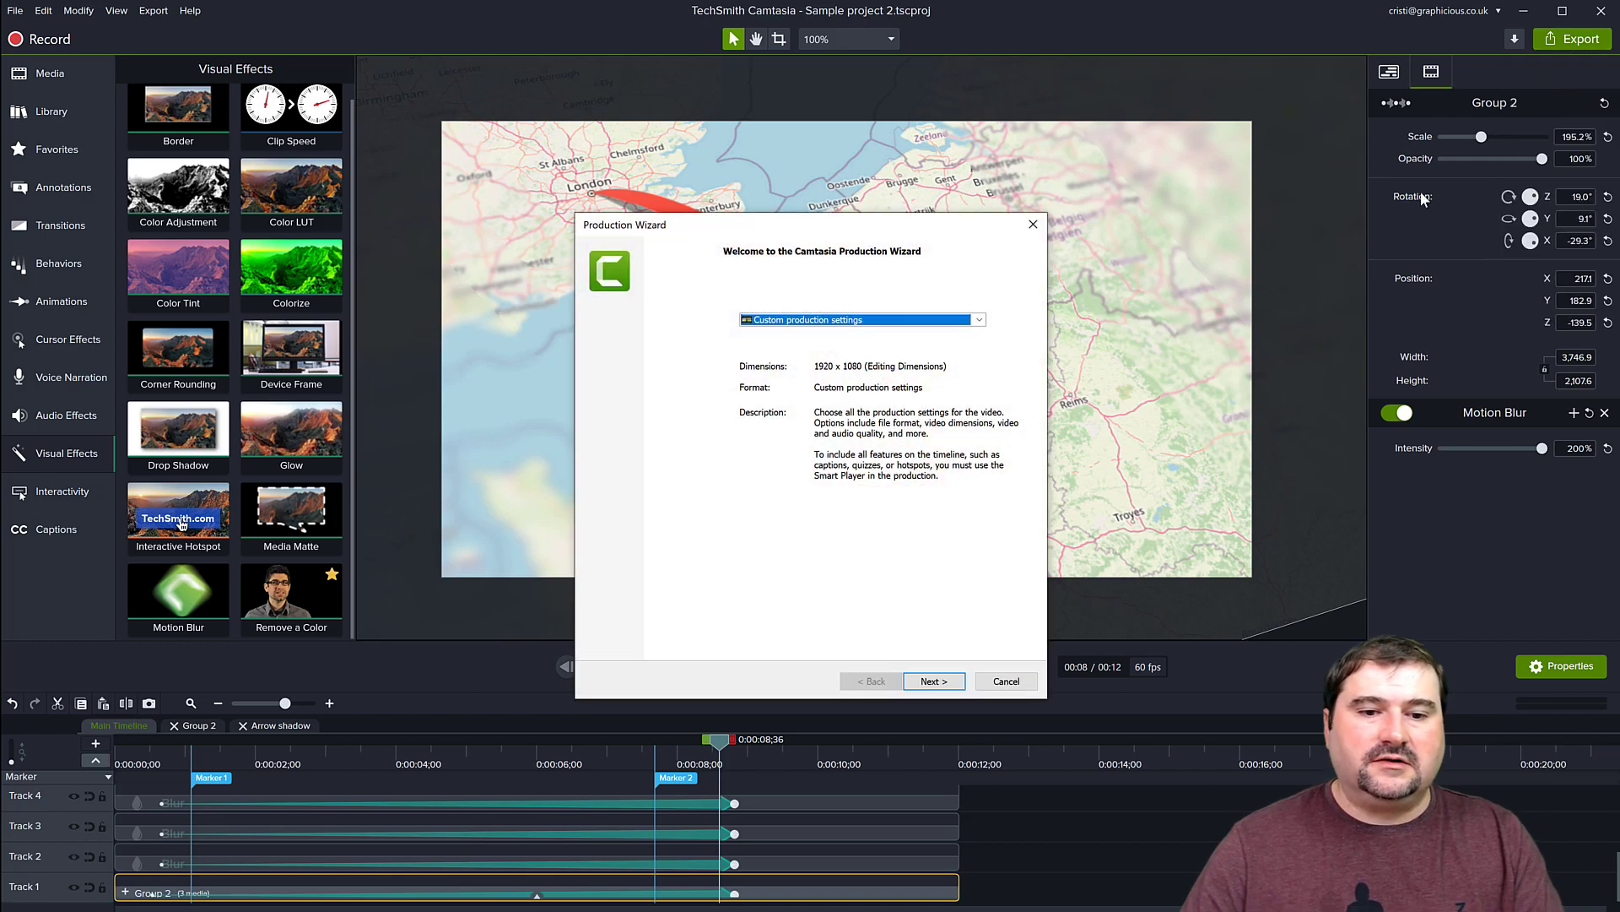
pyautogui.click(933, 681)
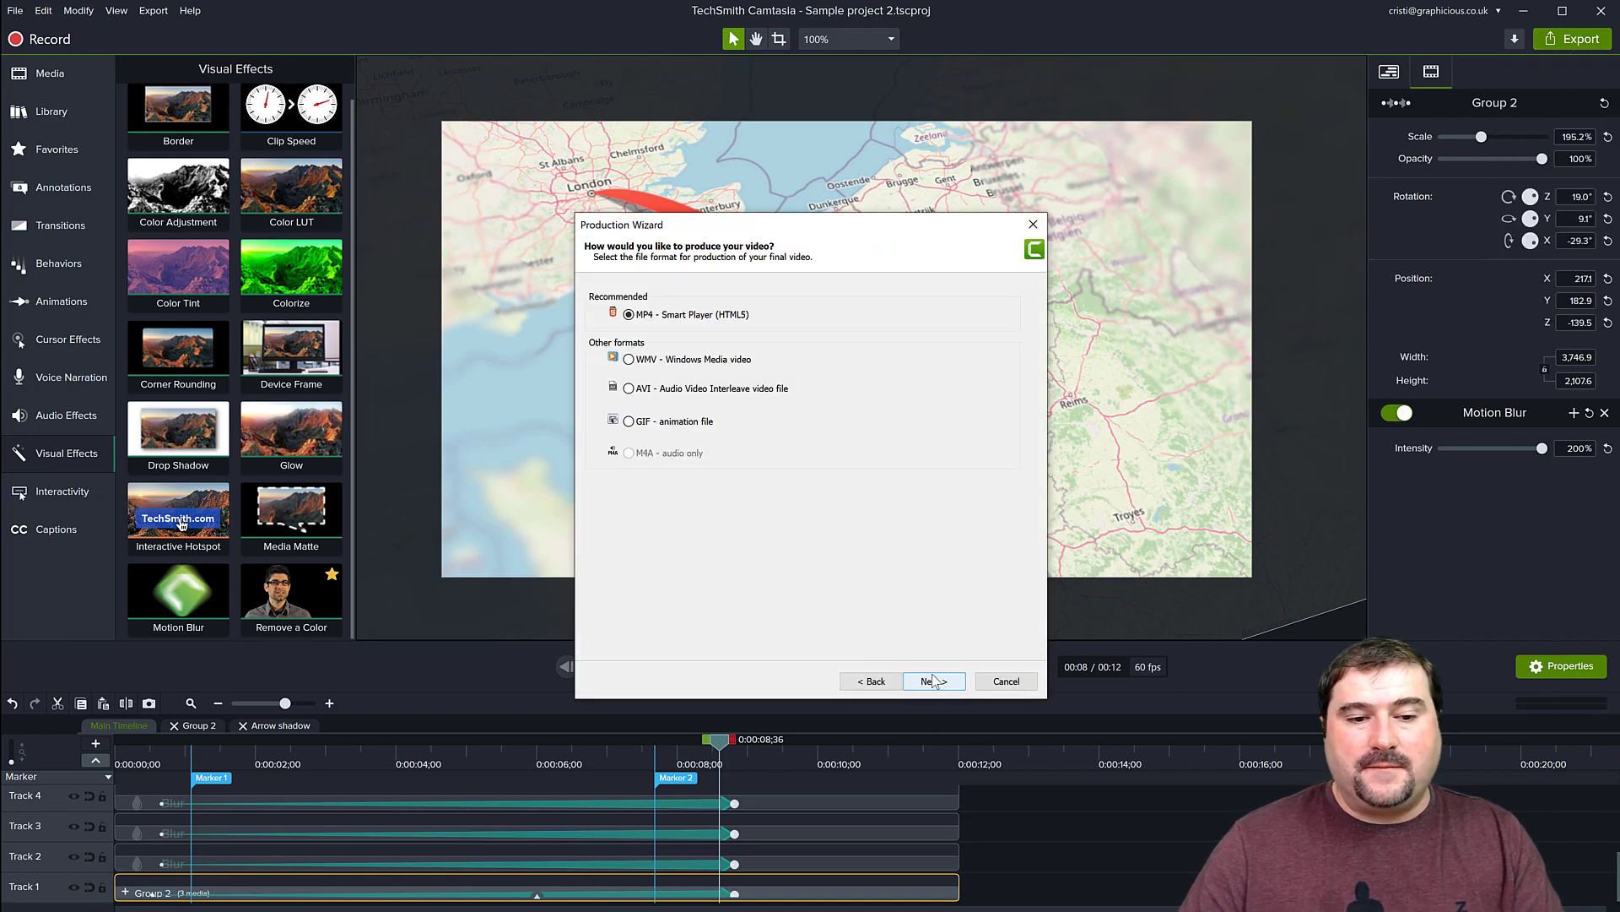
pyautogui.click(933, 681)
# Review the export's video size, frame rate and encoding quality in the Smart Player options.
pyautogui.click(709, 292)
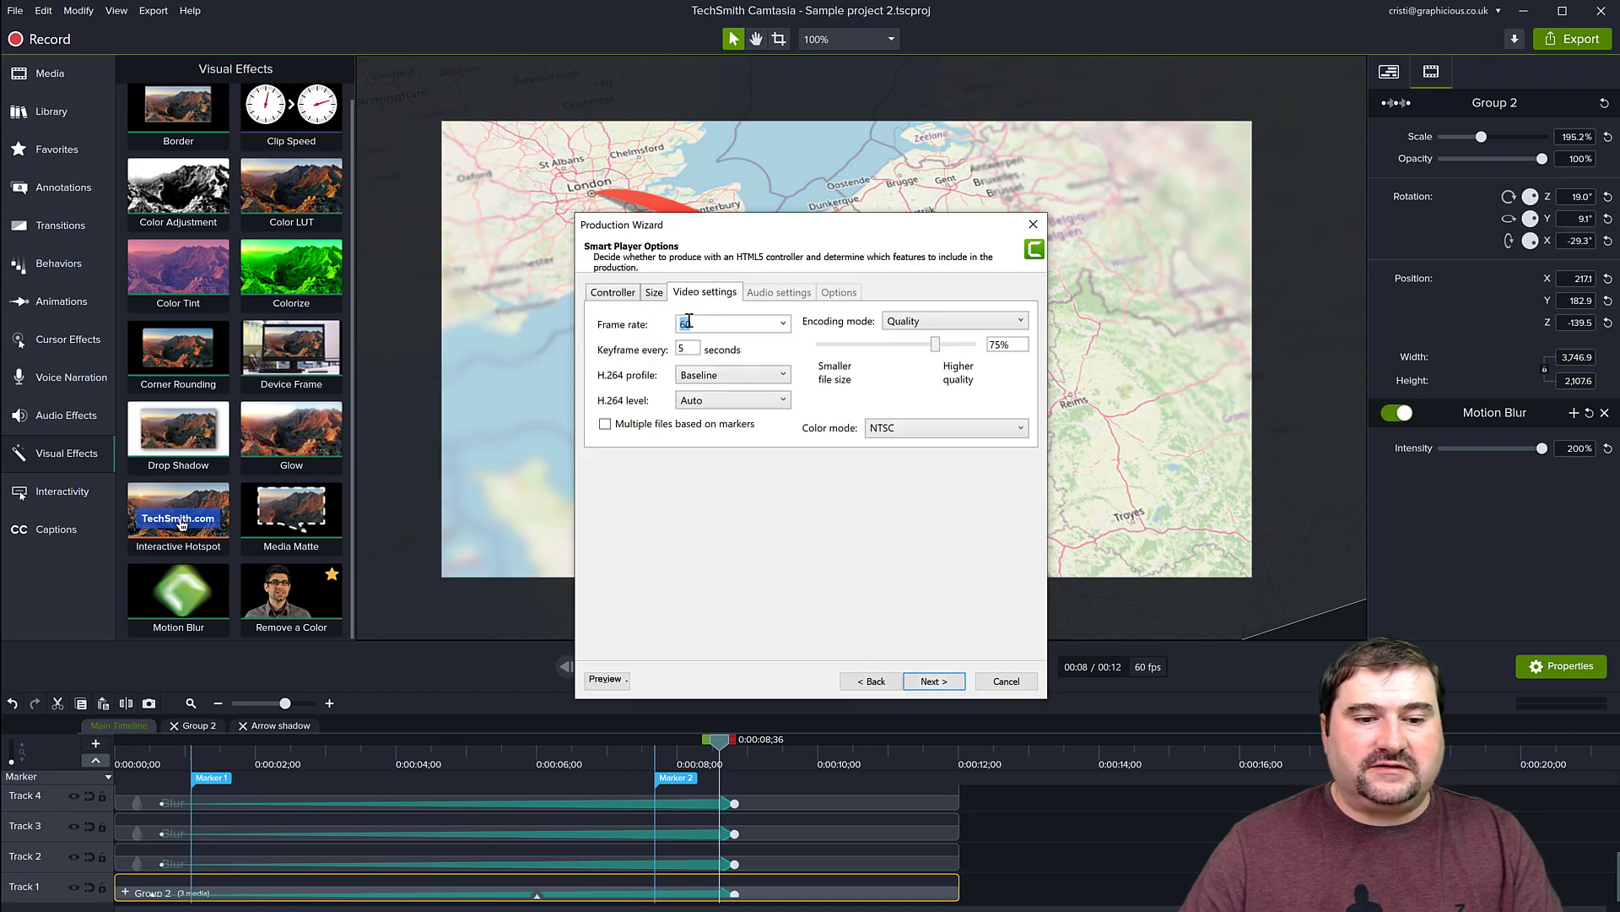
pyautogui.click(654, 293)
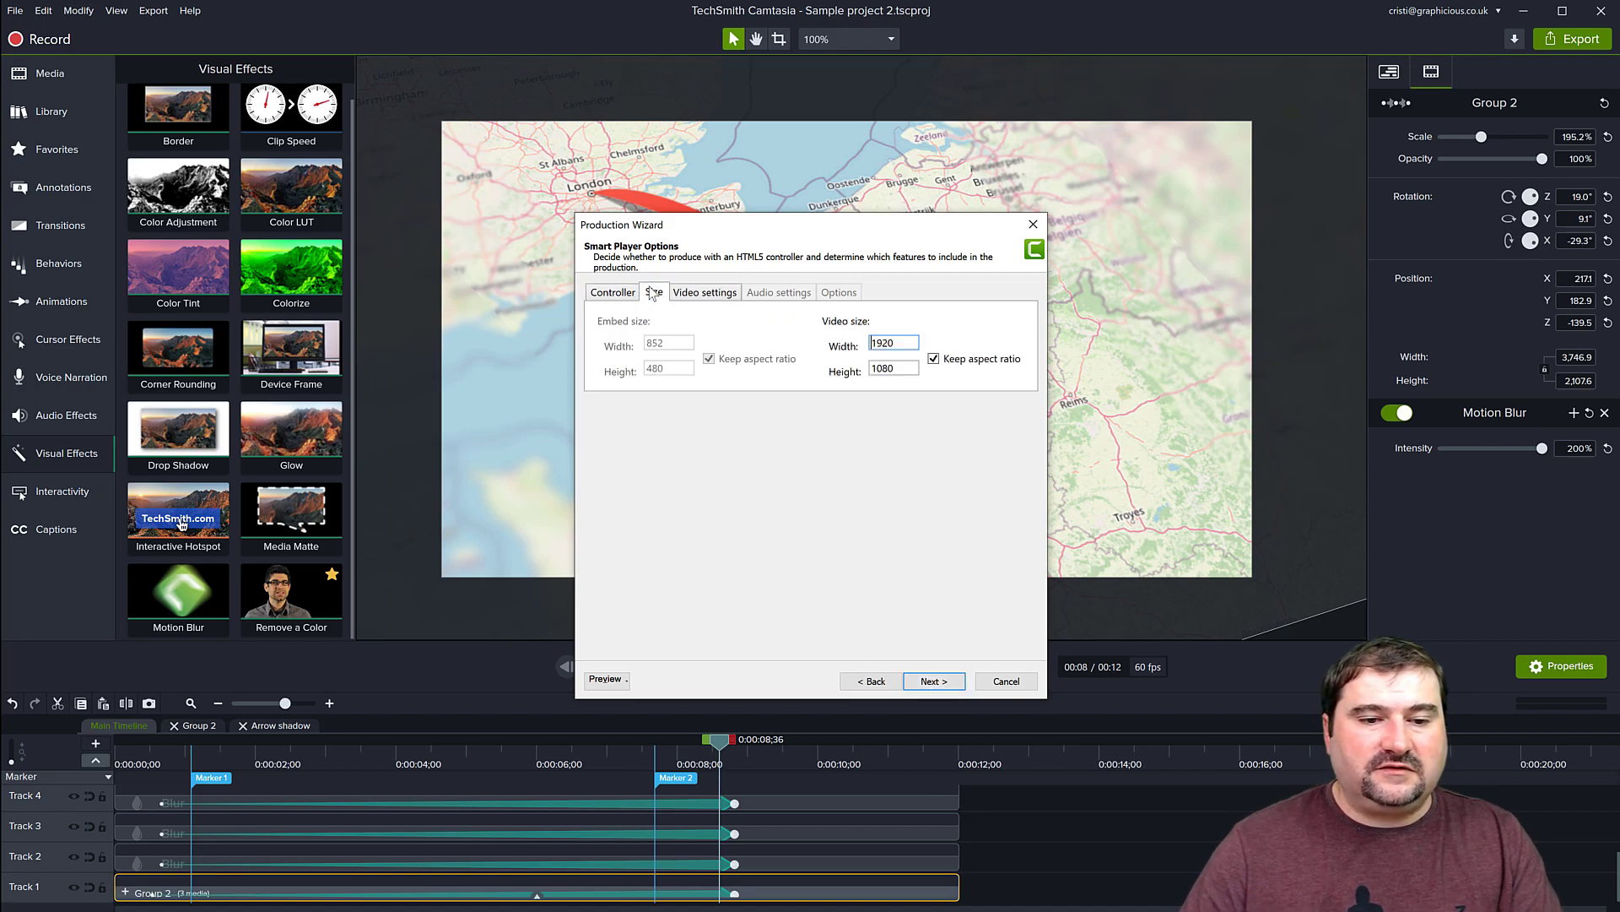
pyautogui.click(697, 294)
pyautogui.click(656, 293)
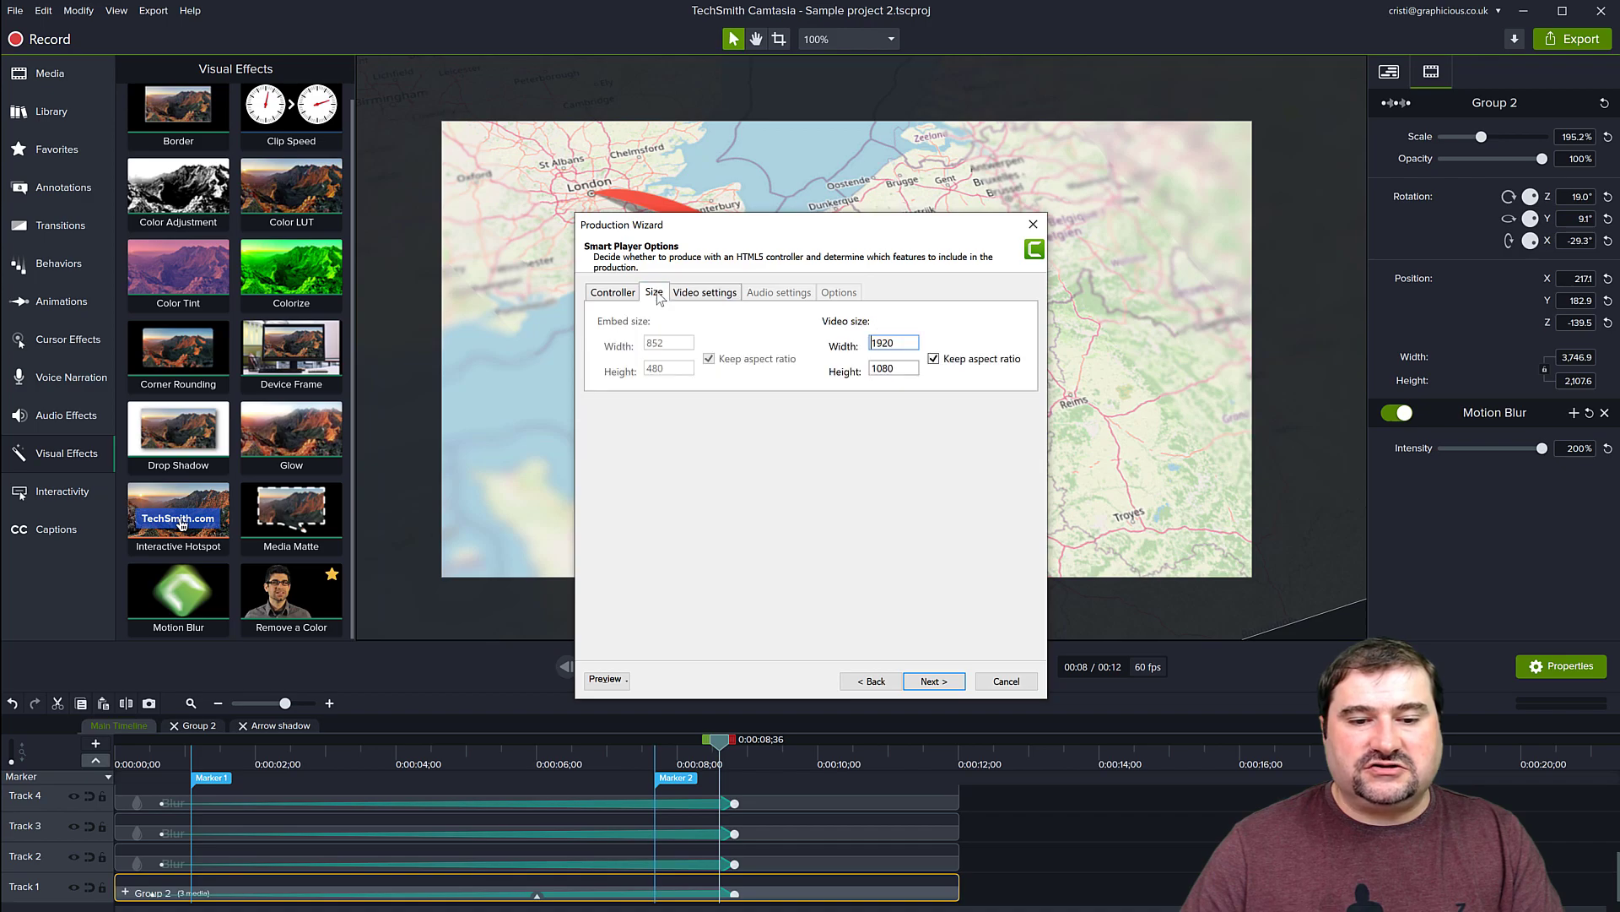
pyautogui.click(690, 295)
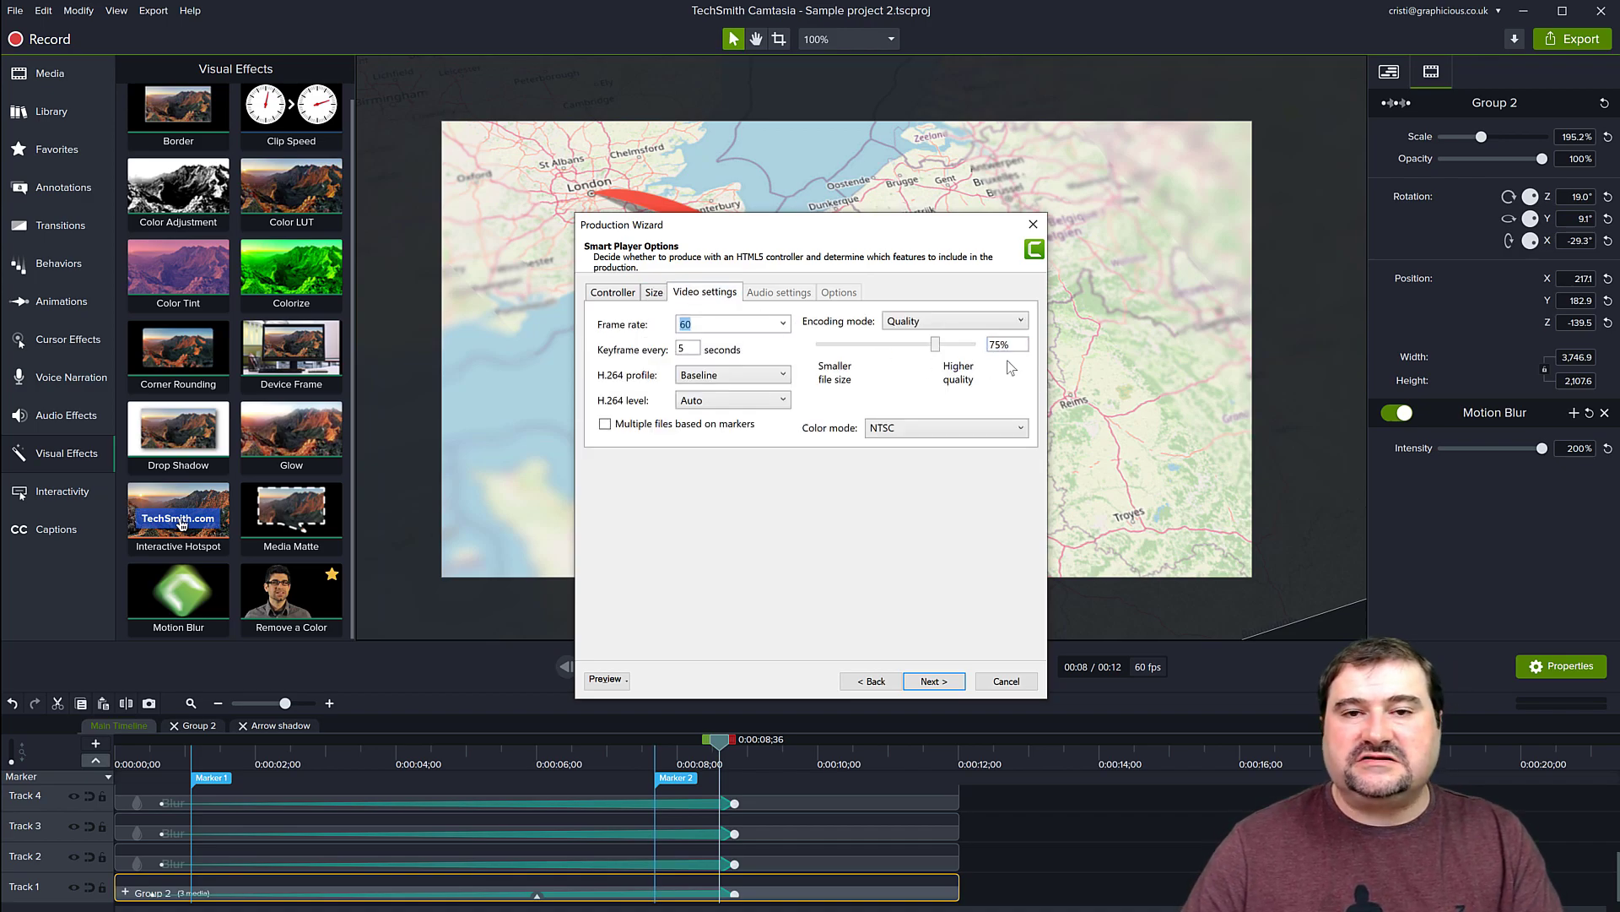
# Accept the Smart Player options, leave out the watermark and proceed to the output file settings.
pyautogui.click(950, 682)
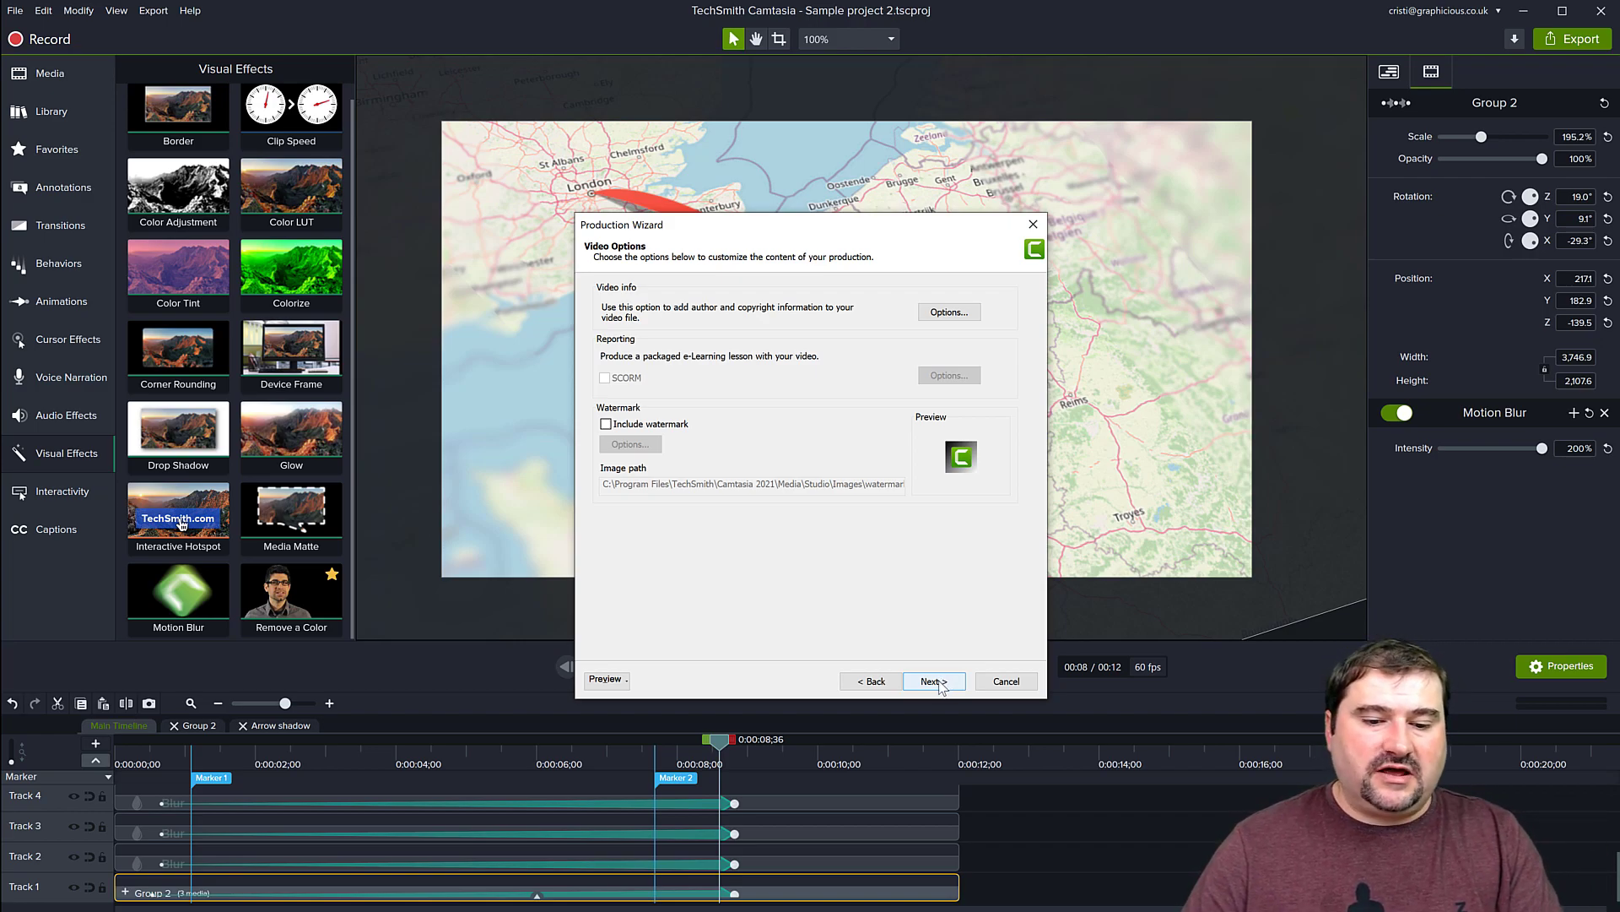
pyautogui.click(935, 682)
pyautogui.click(935, 682)
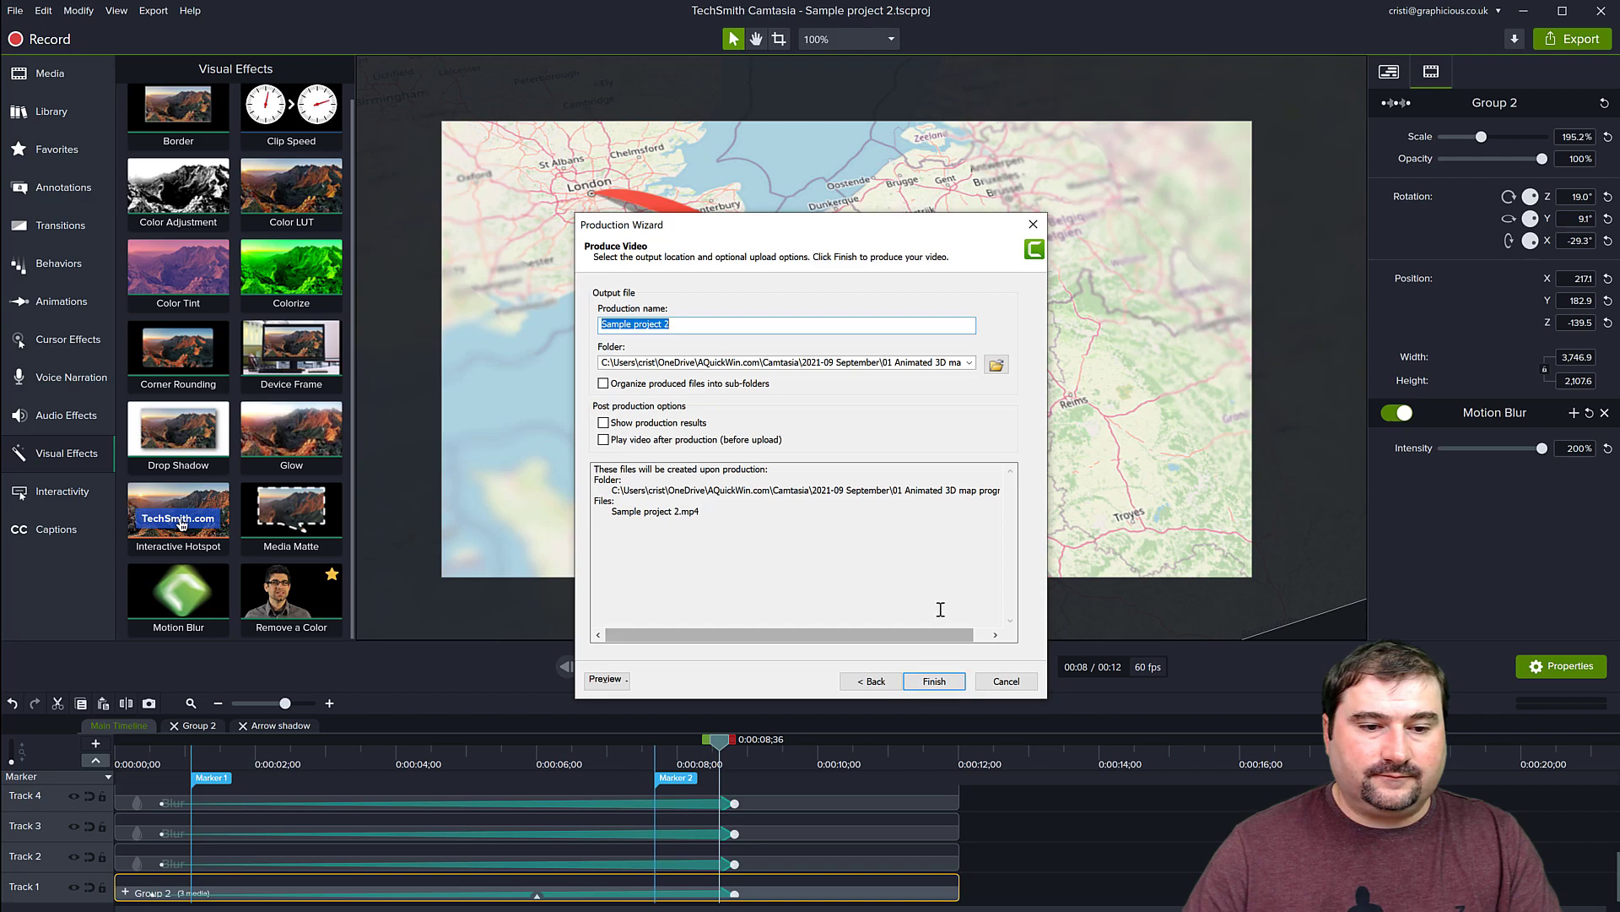